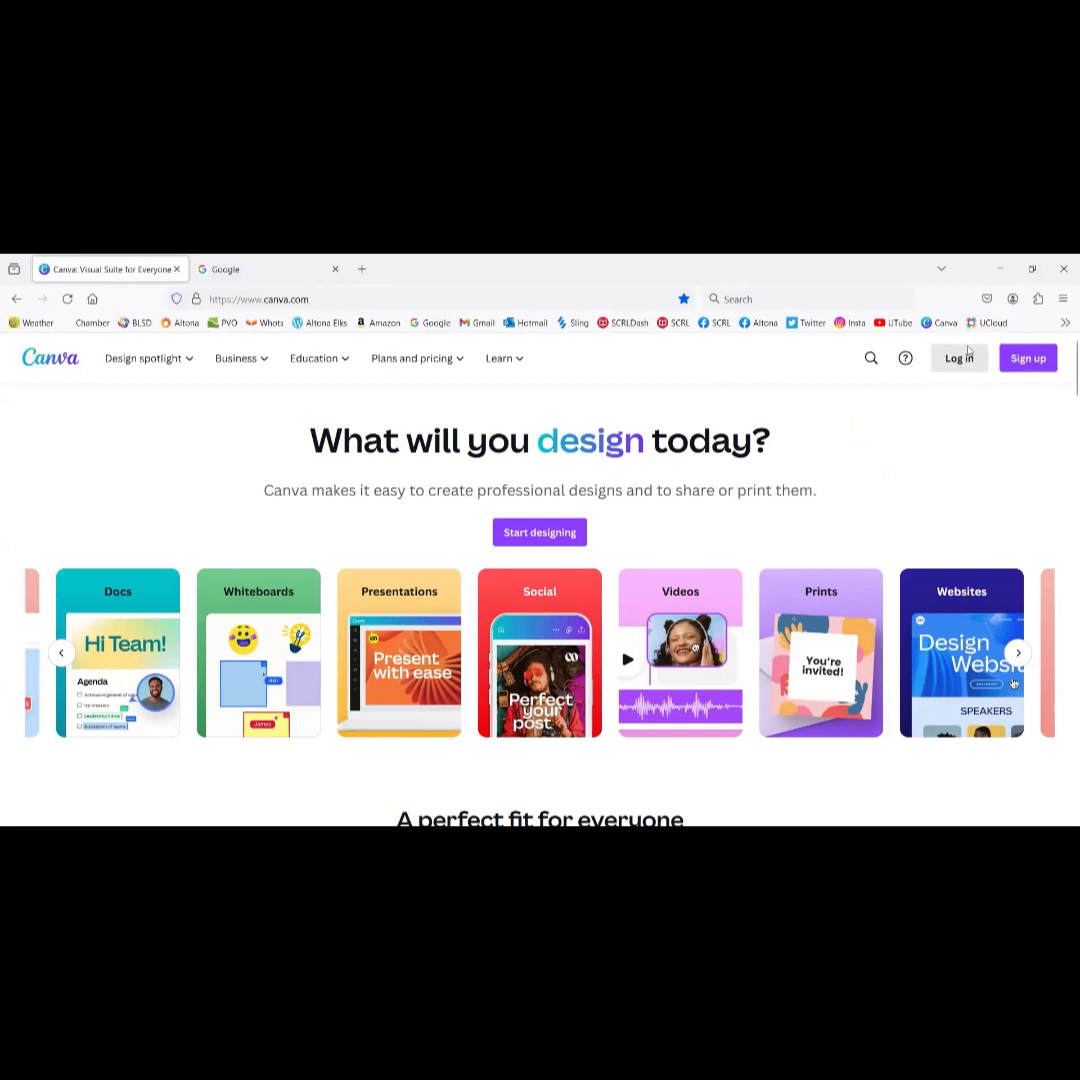
Step: Open Canva's 'Welcome back!' log-in dialog from the canva.com landing page
{"action": "left_click", "coordinate": [957, 362]}
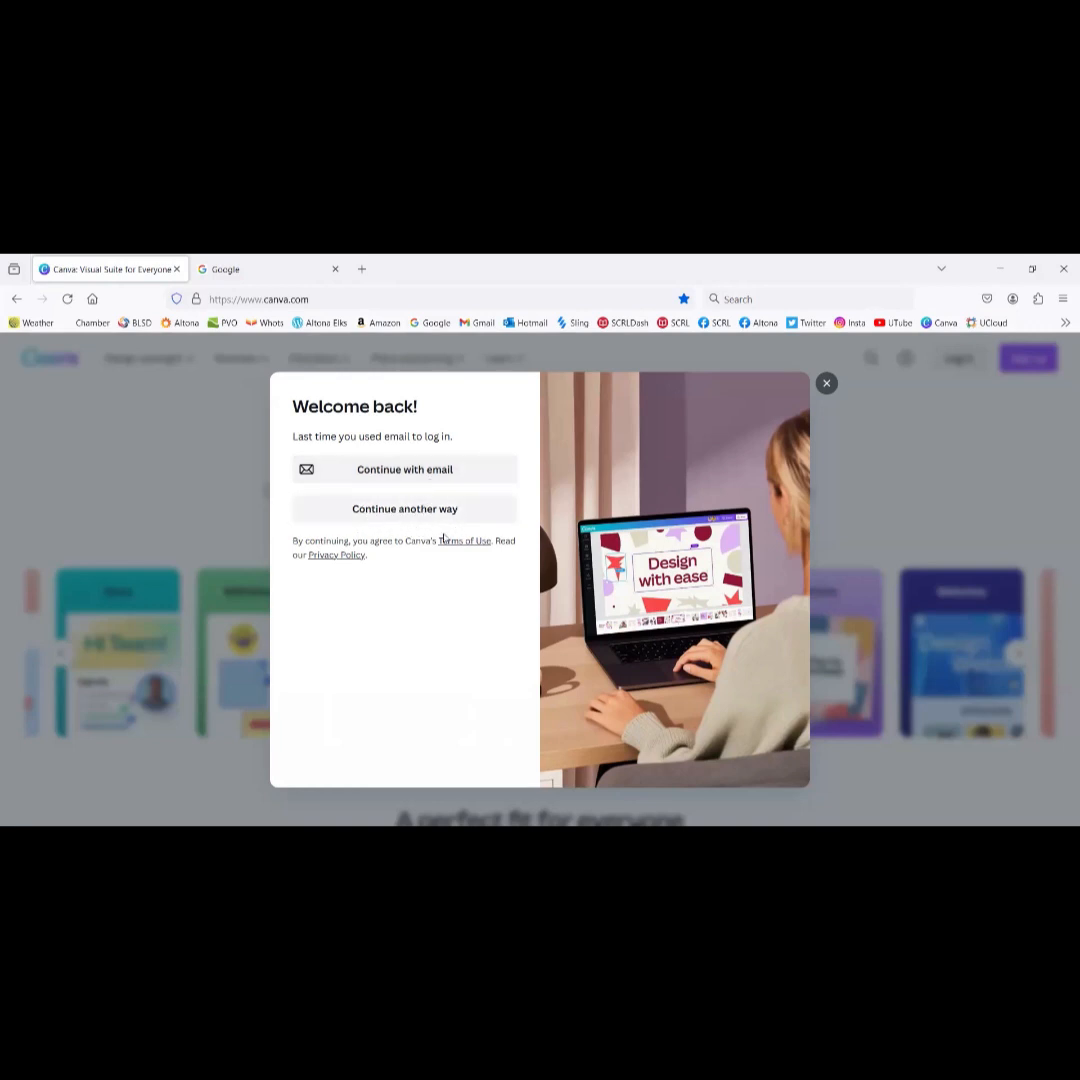
Step: Log in by e-mail with the team account's address and password, revealing the password to check it
{"action": "left_click", "coordinate": [401, 472]}
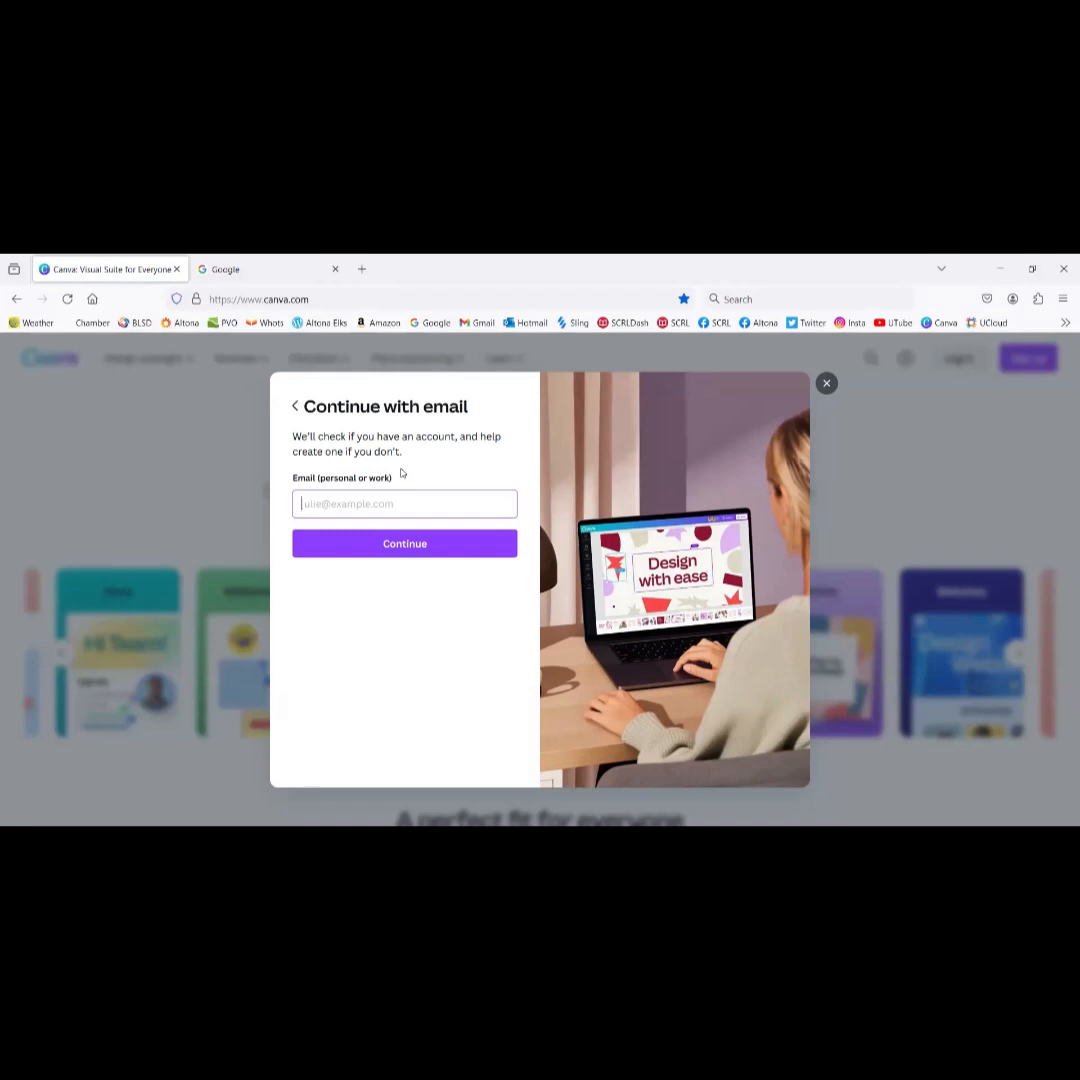
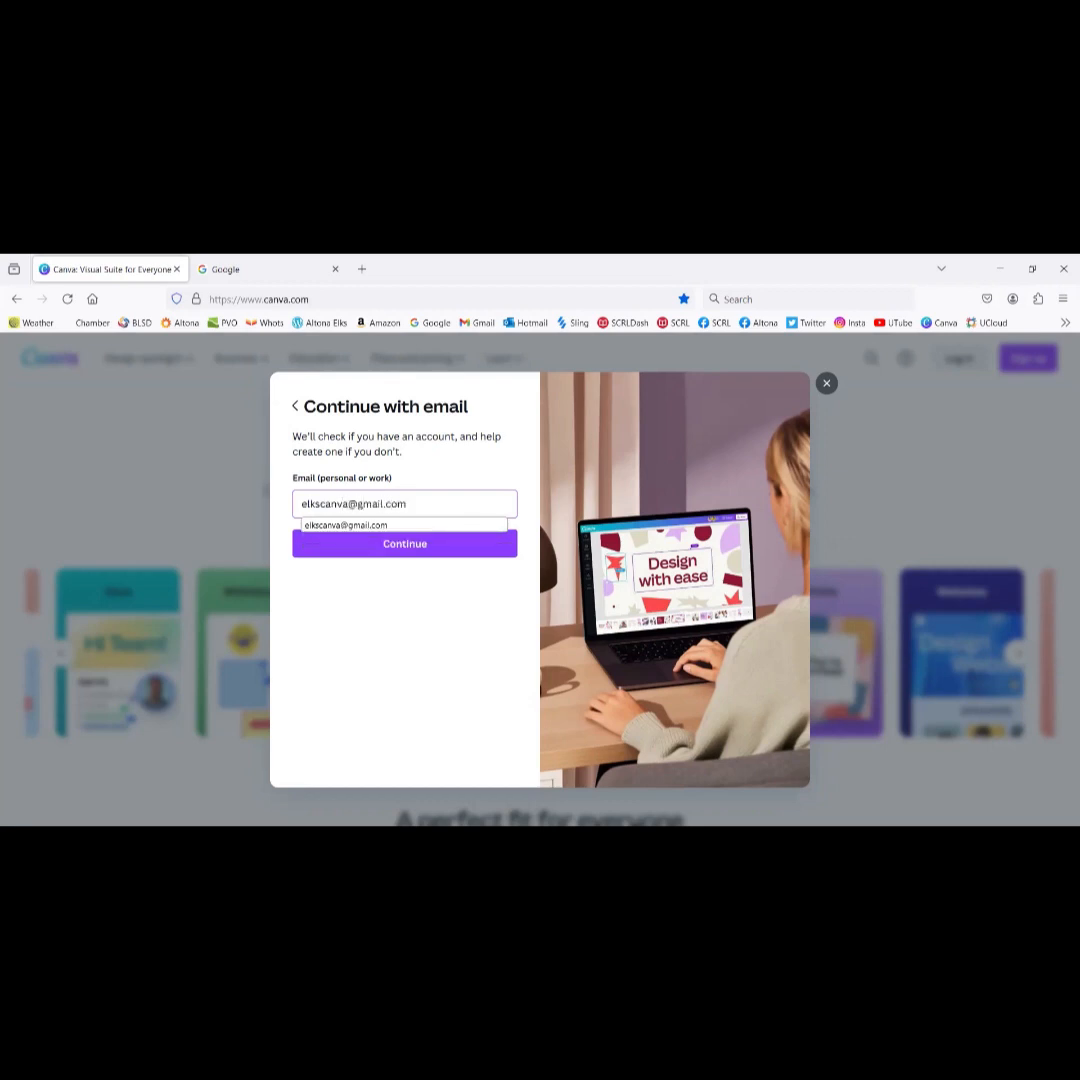
{"action": "left_click", "coordinate": [424, 545]}
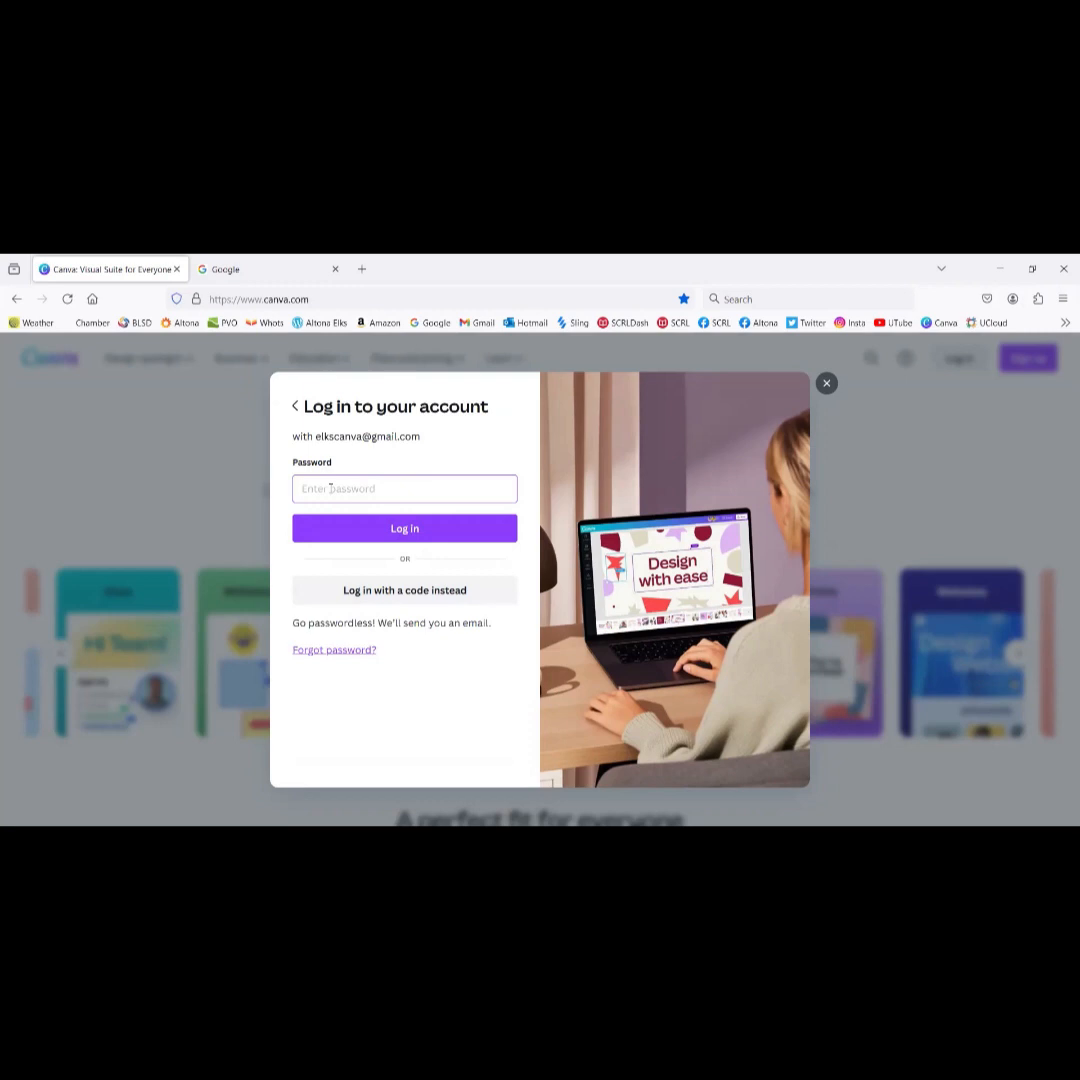
{"action": "type", "text": "••"}
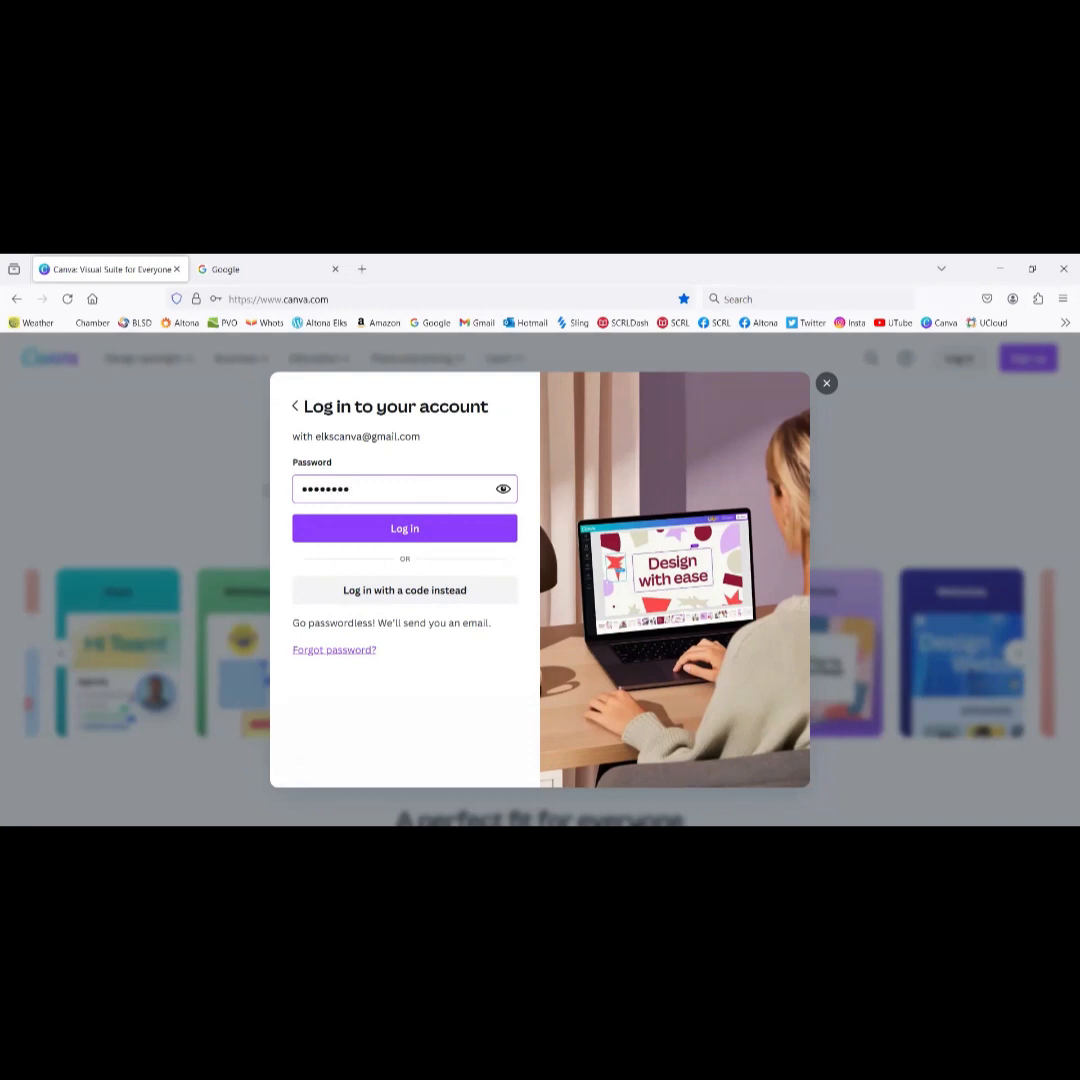
{"action": "left_click", "coordinate": [503, 488]}
{"action": "left_click", "coordinate": [424, 528]}
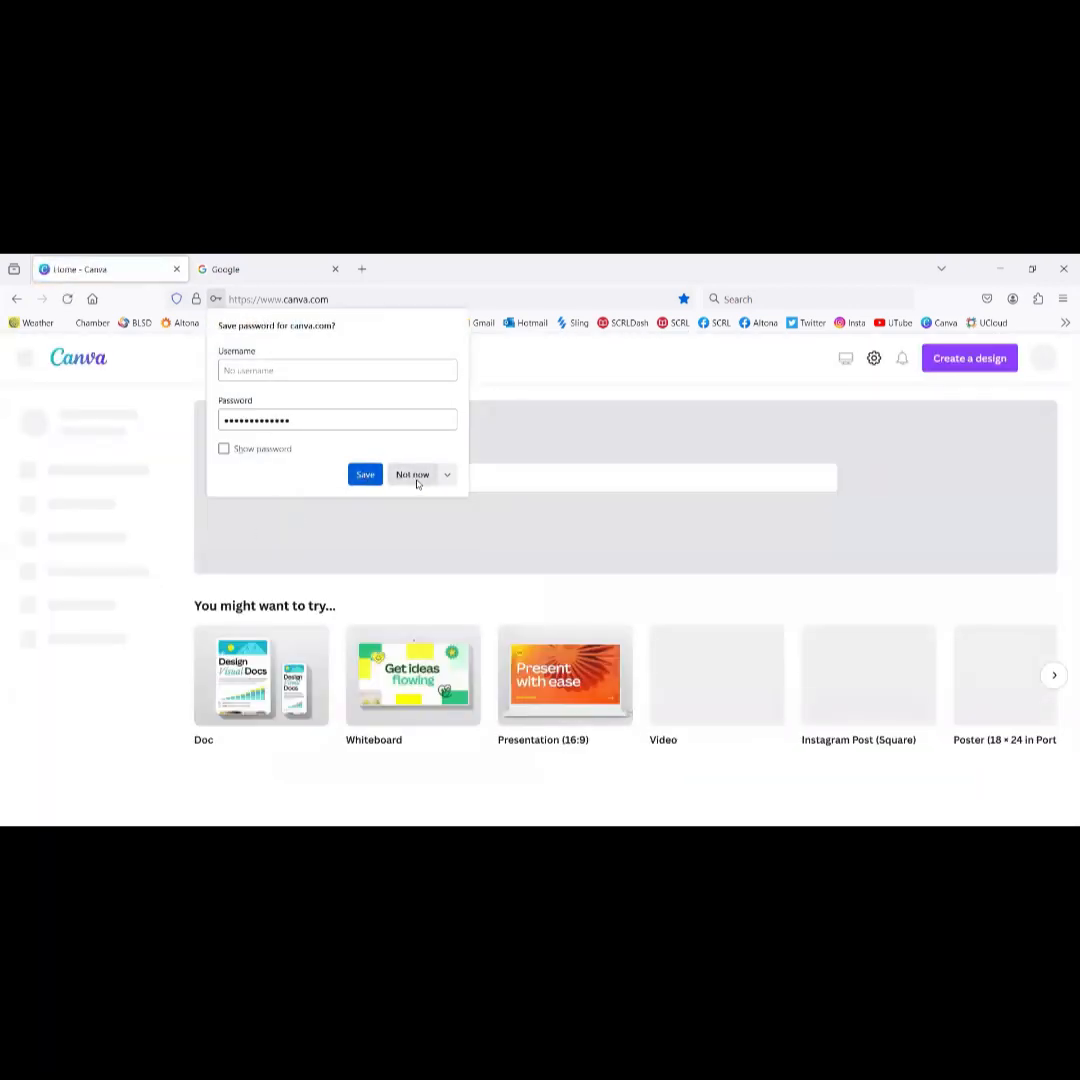
Step: Decline Firefox's save-password offer and scroll down to the Recent designs list
{"action": "left_click", "coordinate": [417, 479]}
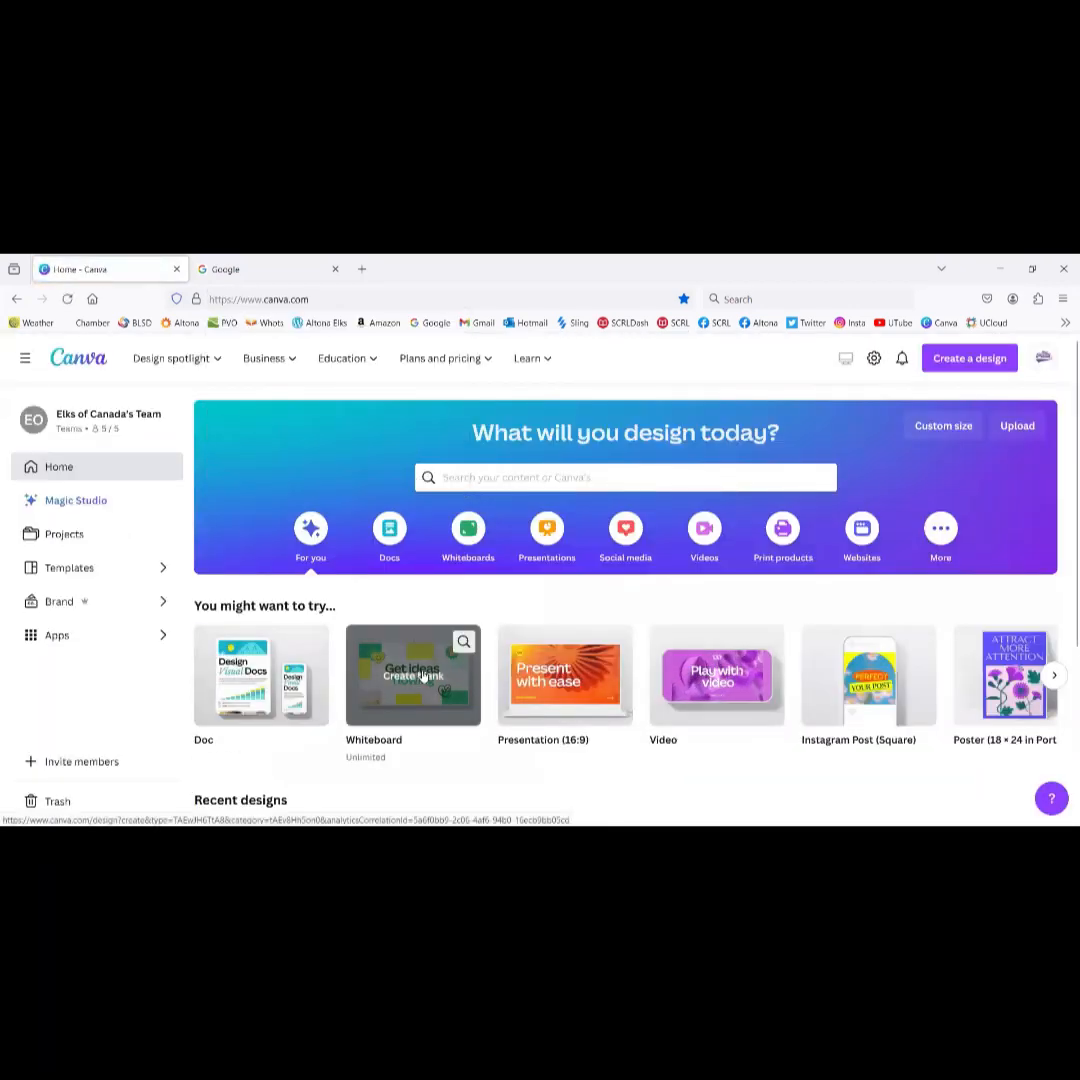
{"action": "mouse_move", "coordinate": [729, 644]}
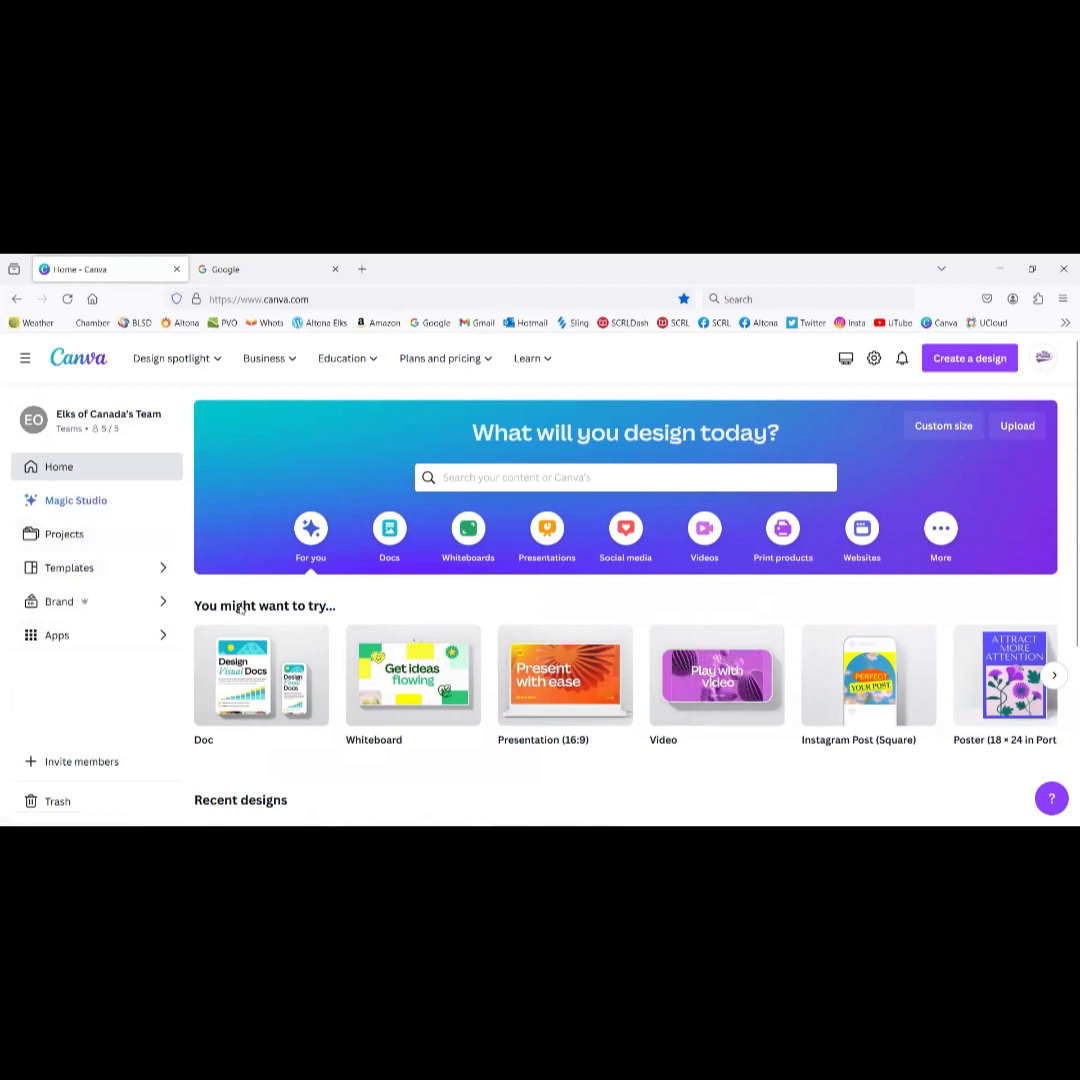
{"action": "scroll", "coordinate": [240, 612], "scroll_direction": "down", "scroll_amount": 3}
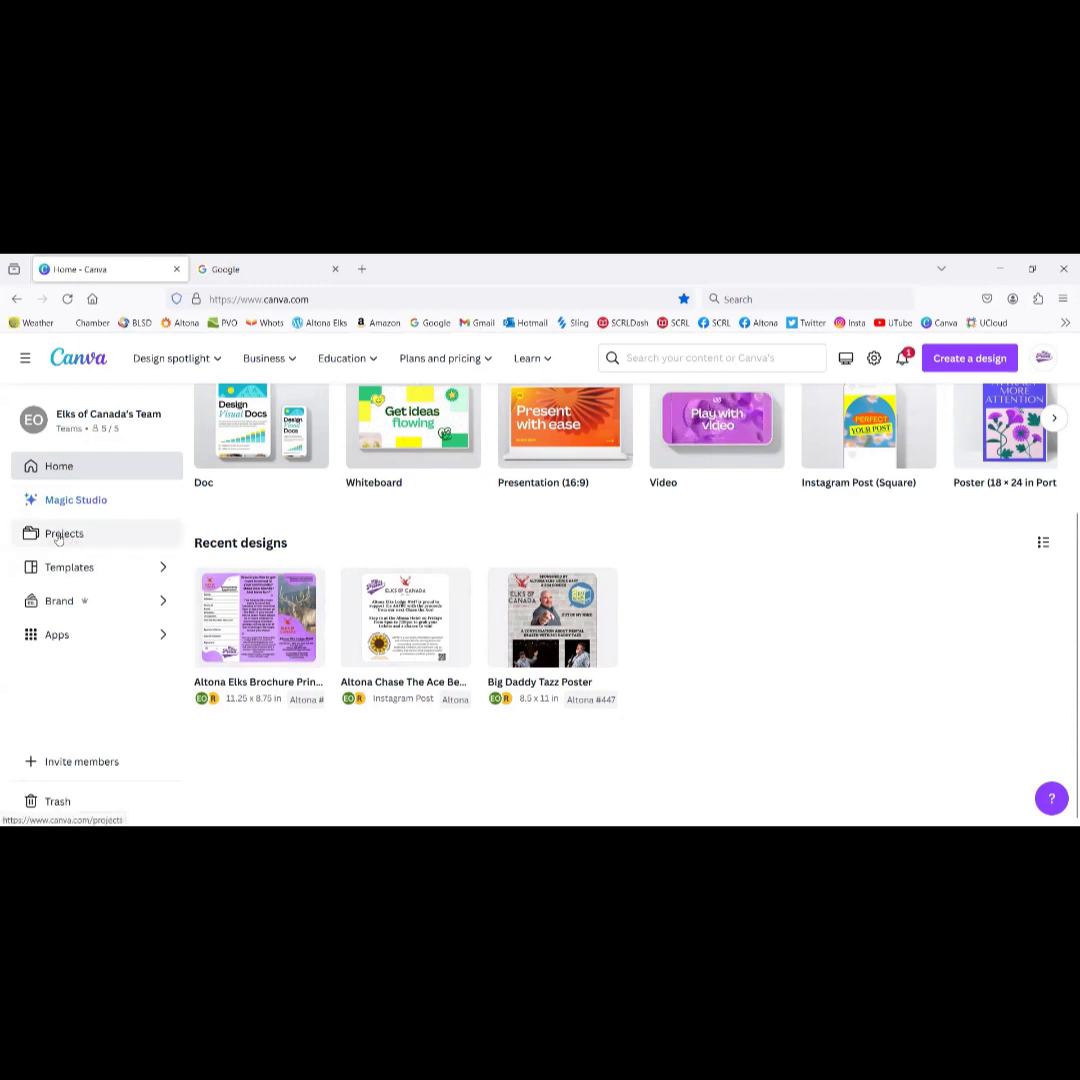
Step: Open Projects > Manitoba and expand it to list every lodge subfolder, including Elkhorn #381
{"action": "left_click", "coordinate": [58, 535]}
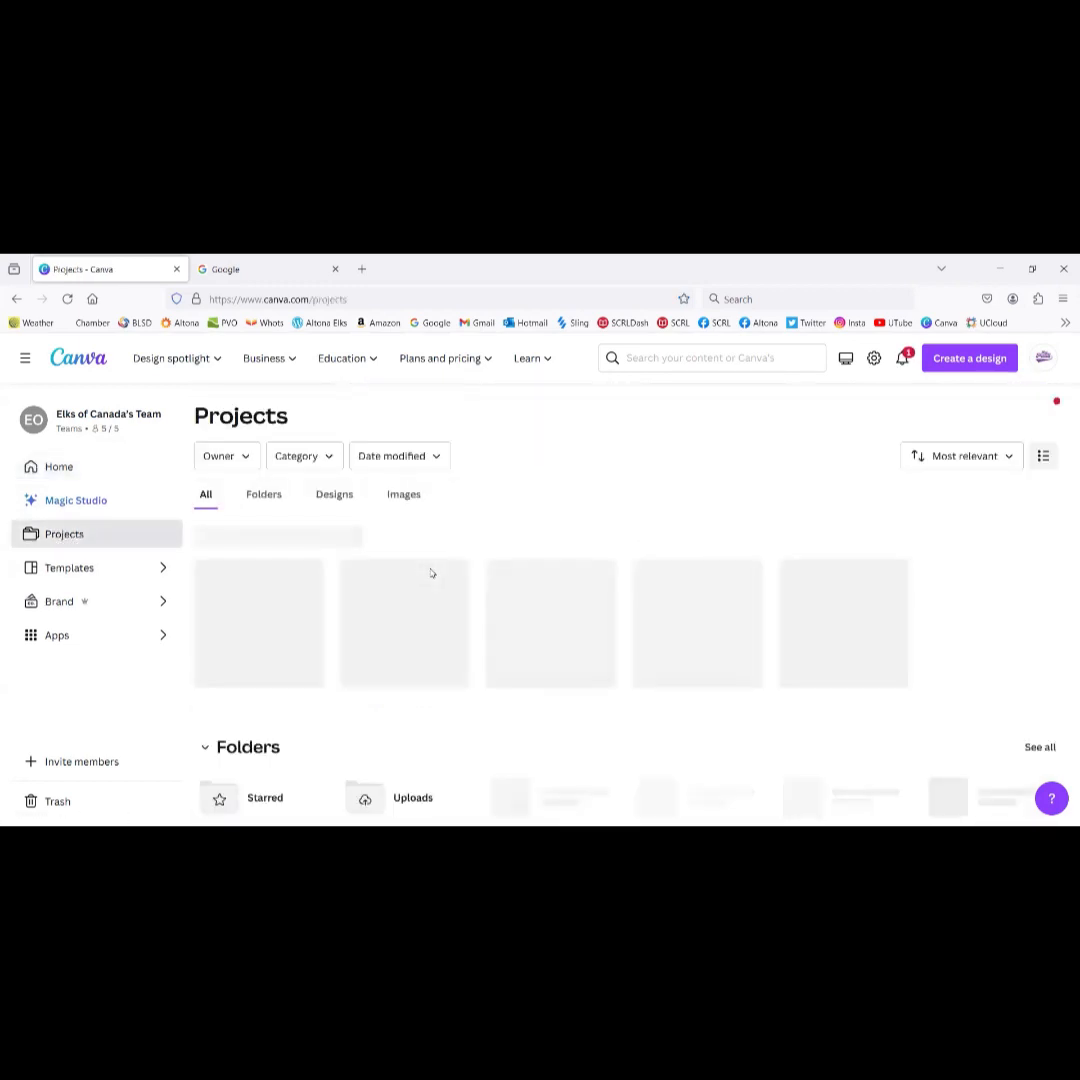
{"action": "scroll", "coordinate": [428, 575], "scroll_direction": "down", "scroll_amount": 3}
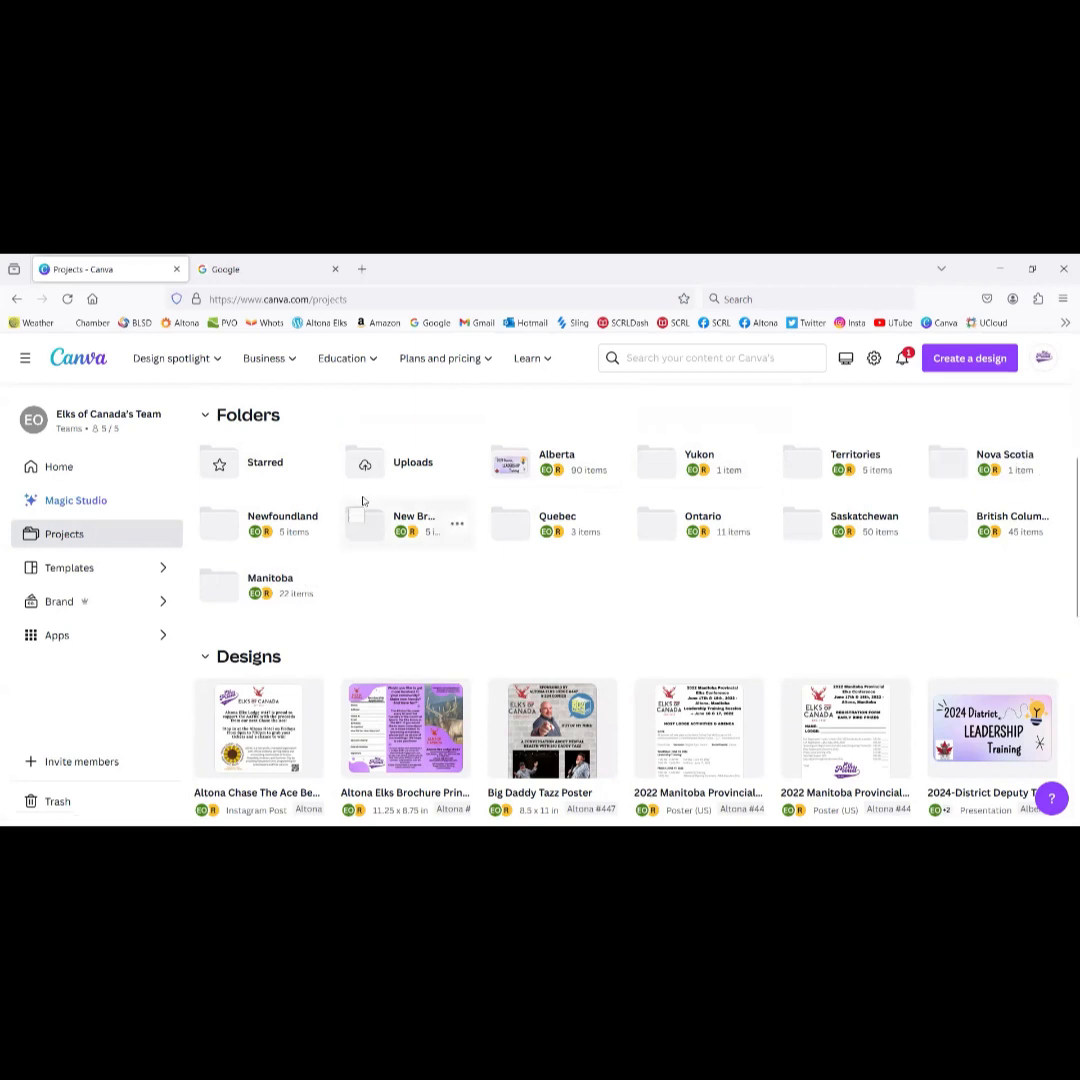
{"action": "left_click", "coordinate": [246, 591]}
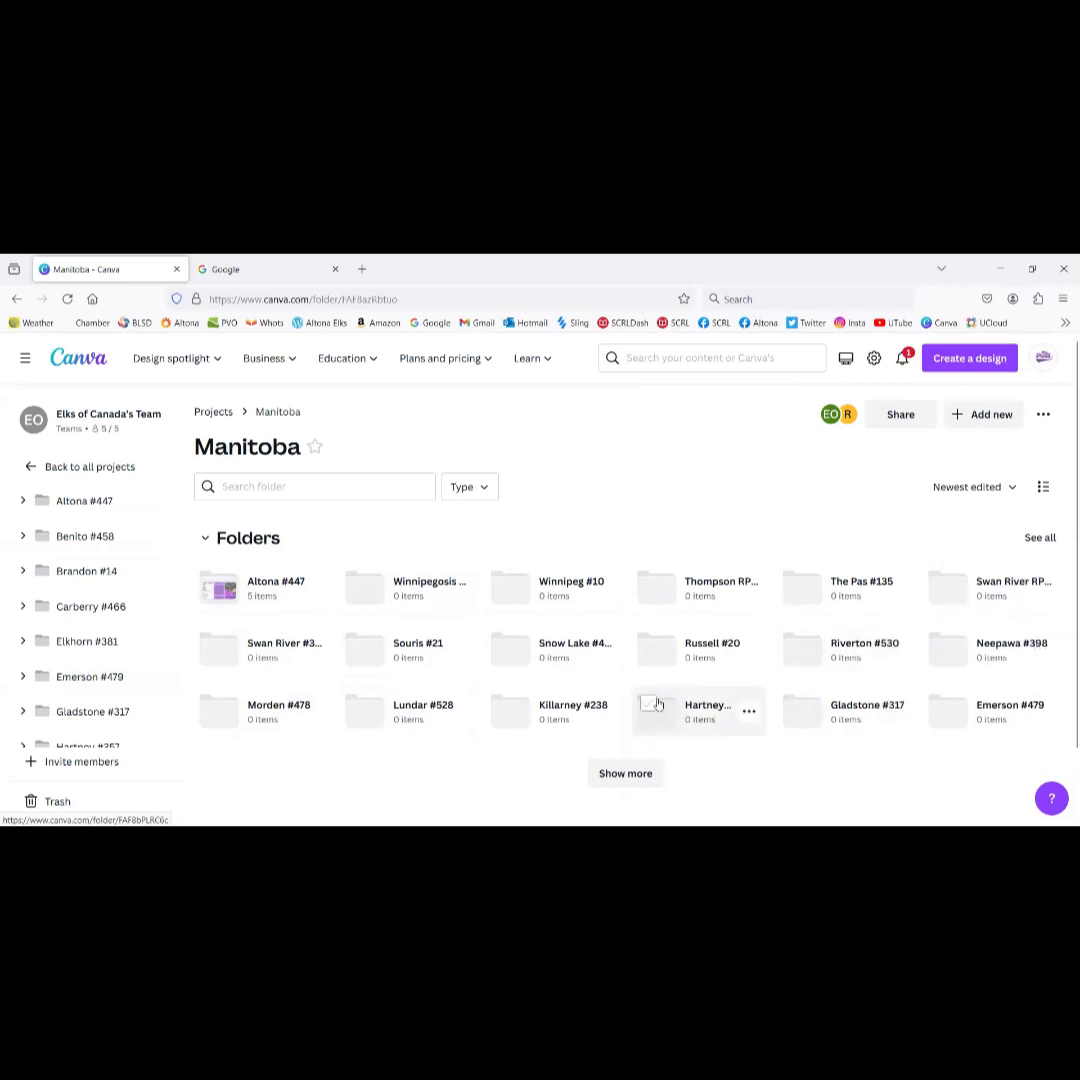
{"action": "left_click", "coordinate": [627, 774]}
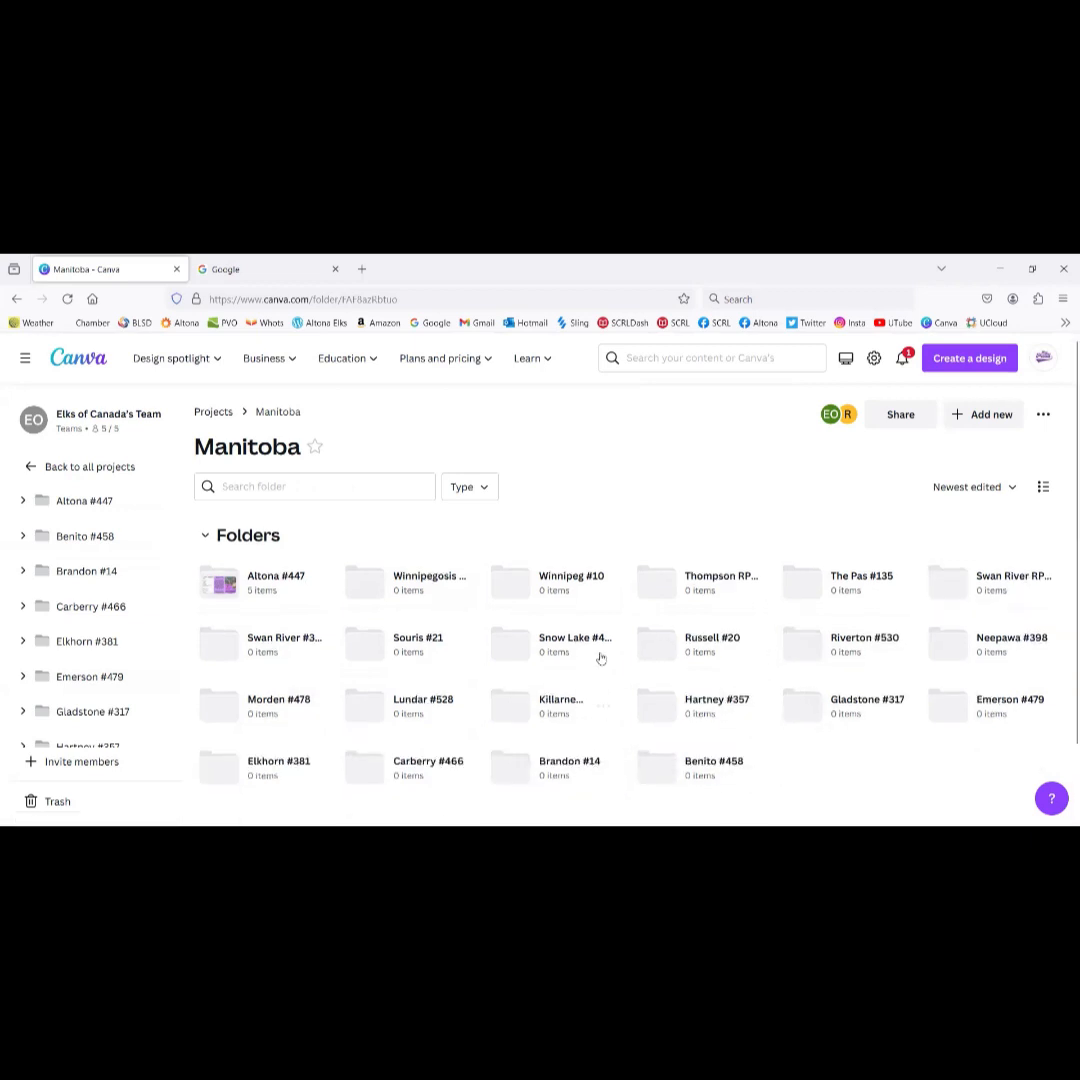
{"action": "scroll", "coordinate": [600, 656], "scroll_direction": "down", "scroll_amount": 2}
{"action": "scroll", "coordinate": [603, 646], "scroll_direction": "up", "scroll_amount": 2}
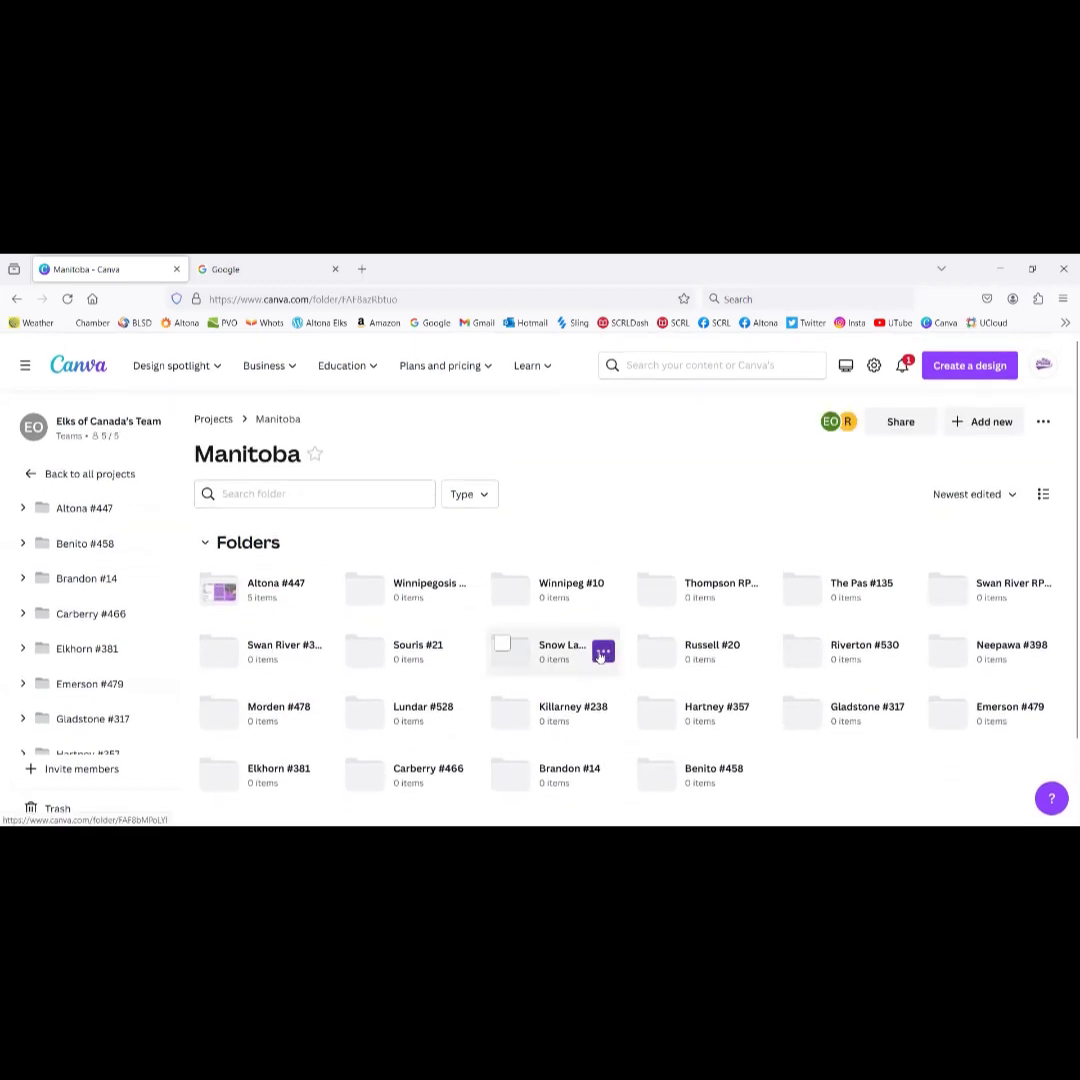
{"action": "scroll", "coordinate": [601, 655], "scroll_direction": "down", "scroll_amount": 2}
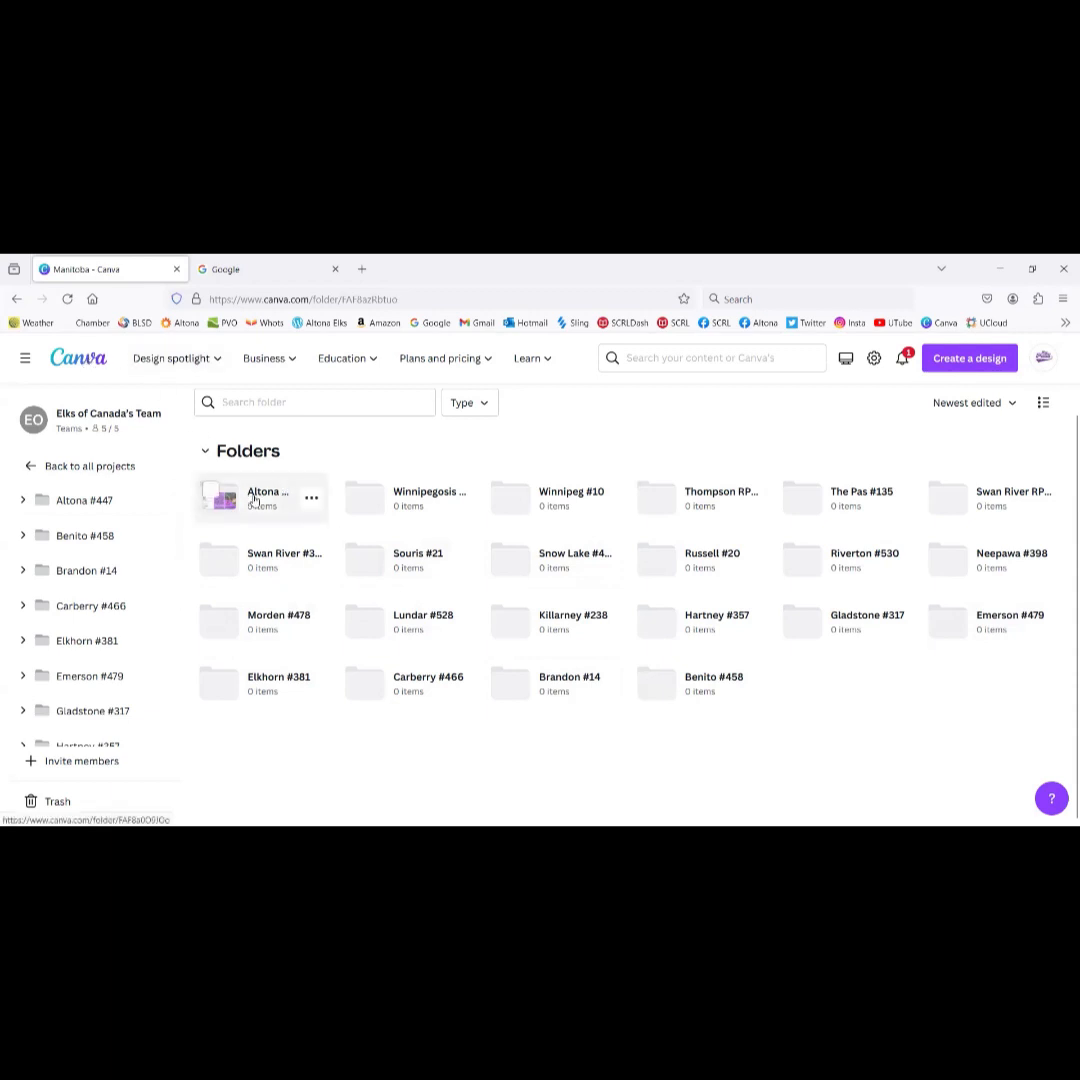
Step: From the home page's recent designs, make a copy of Altona Elks Brochure Print Size 2023
{"action": "left_click", "coordinate": [72, 362]}
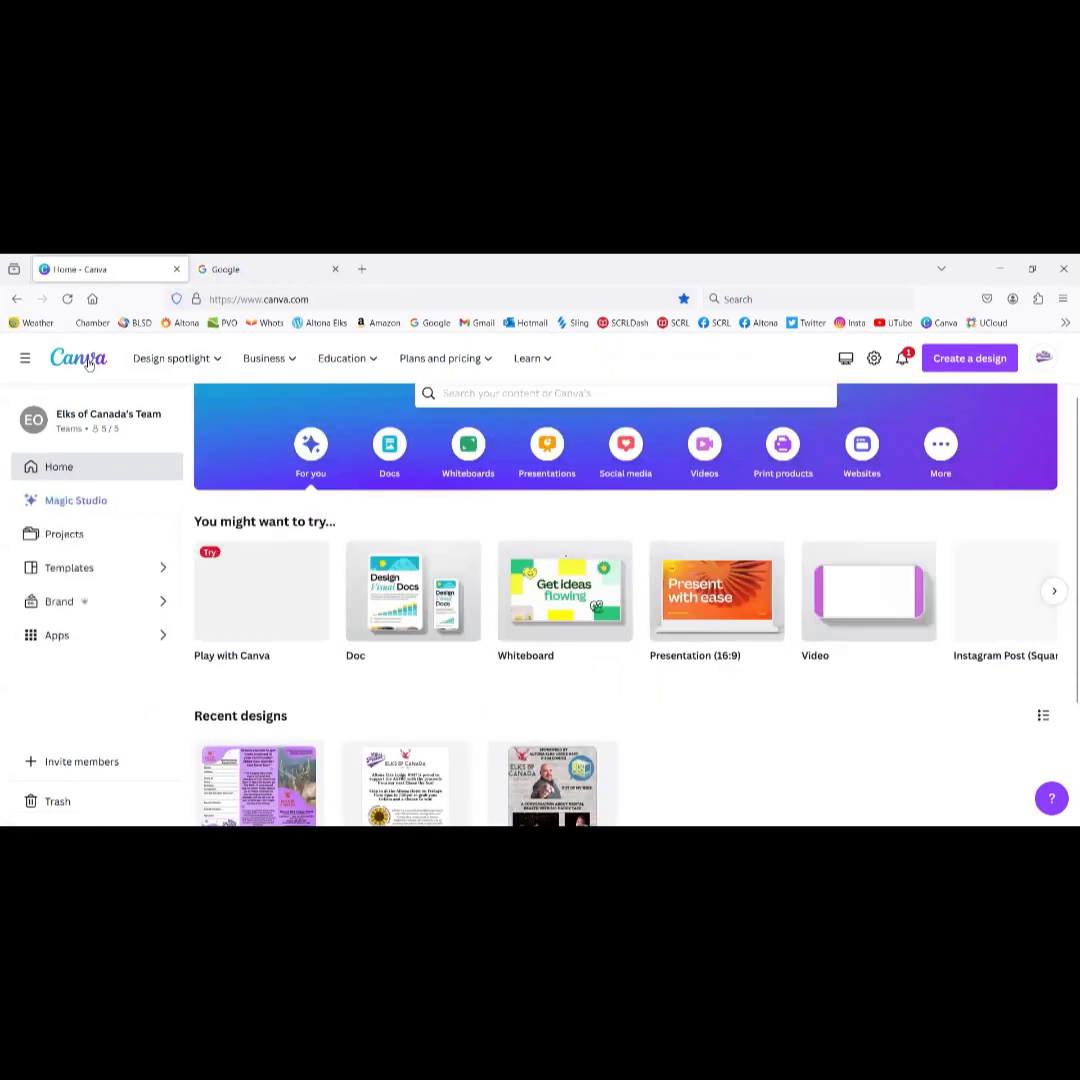
{"action": "scroll", "coordinate": [553, 653], "scroll_direction": "down", "scroll_amount": 2}
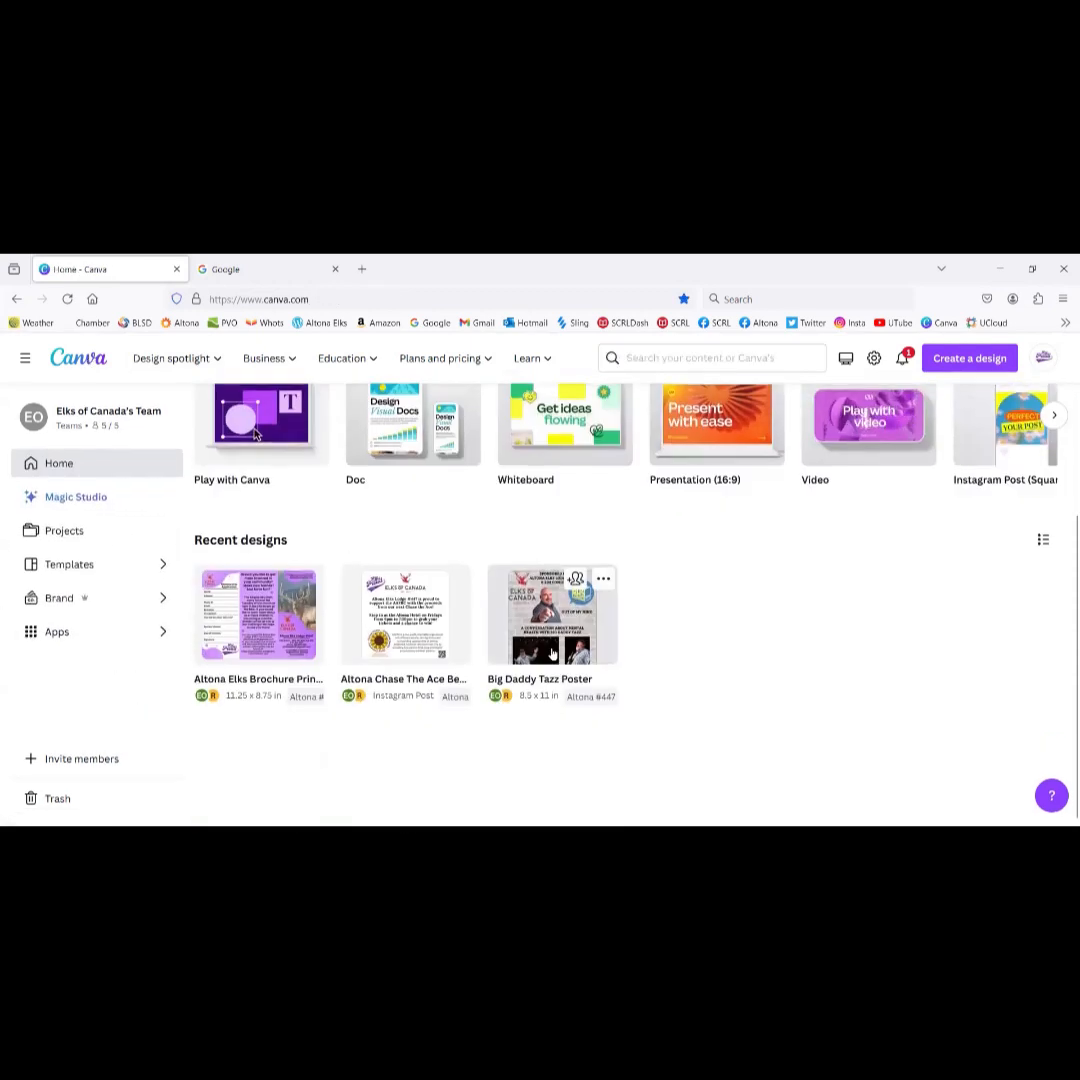
{"action": "scroll", "coordinate": [553, 653], "scroll_direction": "up", "scroll_amount": 2}
{"action": "scroll", "coordinate": [553, 653], "scroll_direction": "down", "scroll_amount": 2}
{"action": "scroll", "coordinate": [553, 652], "scroll_direction": "down", "scroll_amount": 1}
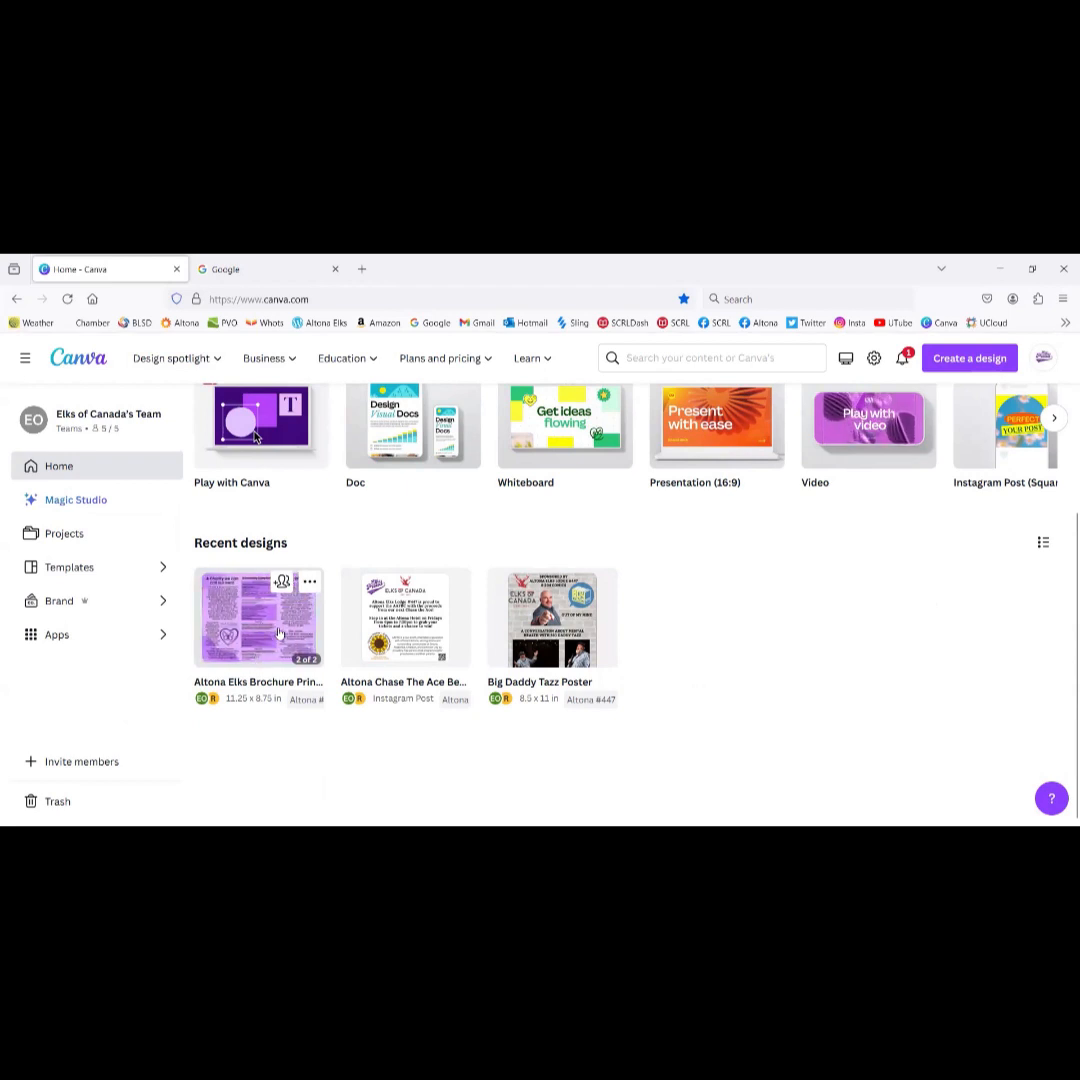
{"action": "left_click", "coordinate": [313, 583]}
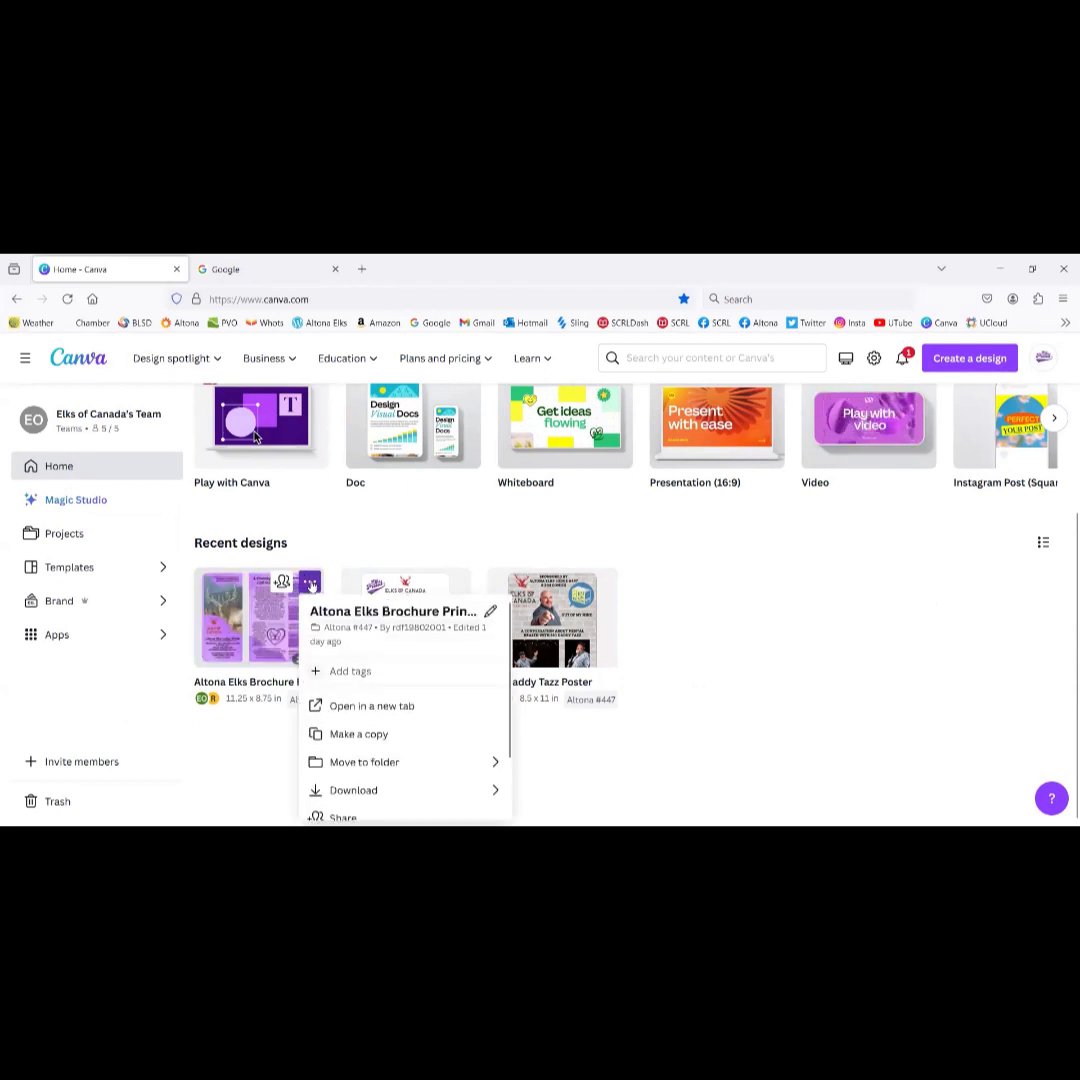
{"action": "left_click", "coordinate": [370, 736]}
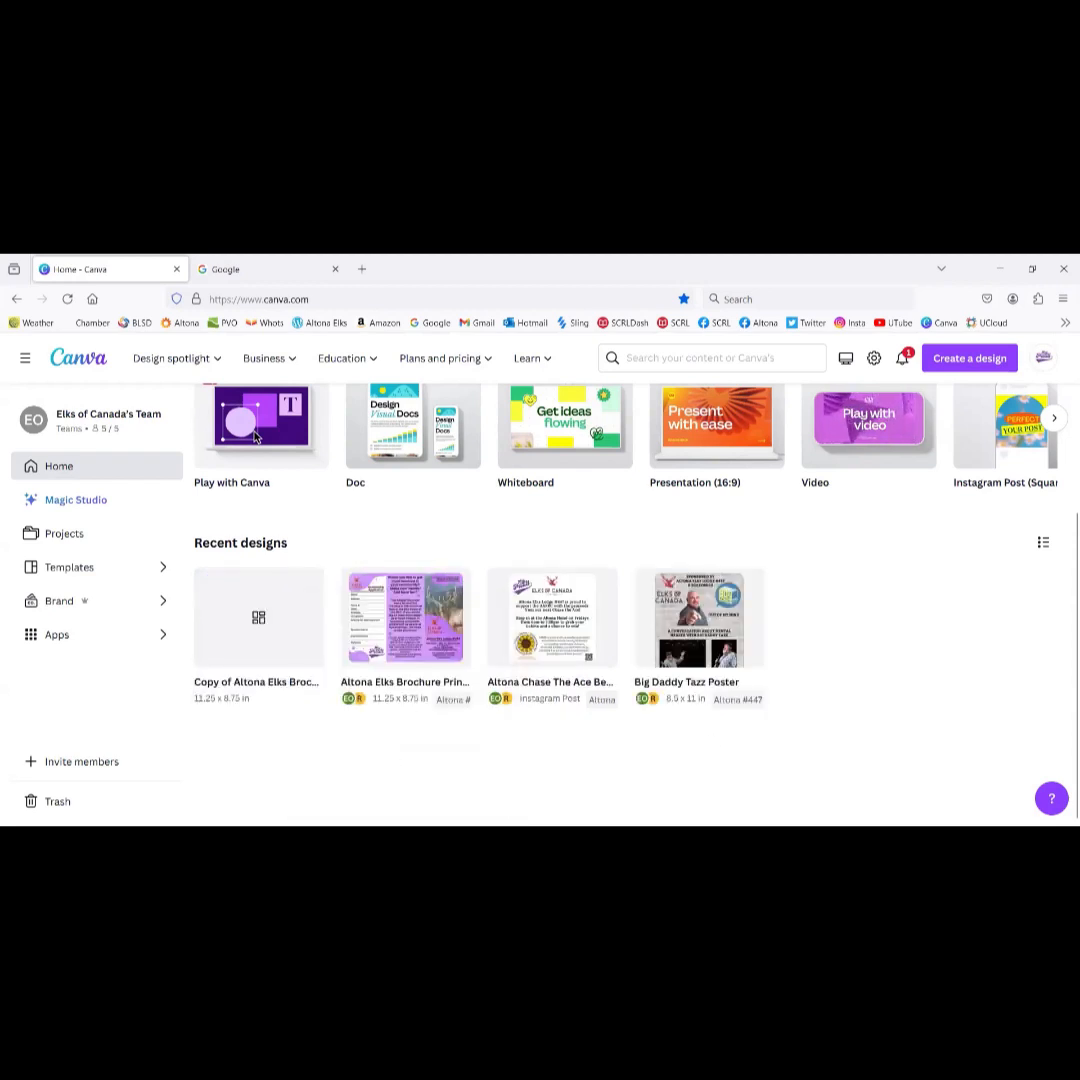
Step: Retitle the copied brochure as 'Elkhorn Brochure'
{"action": "left_click", "coordinate": [315, 684]}
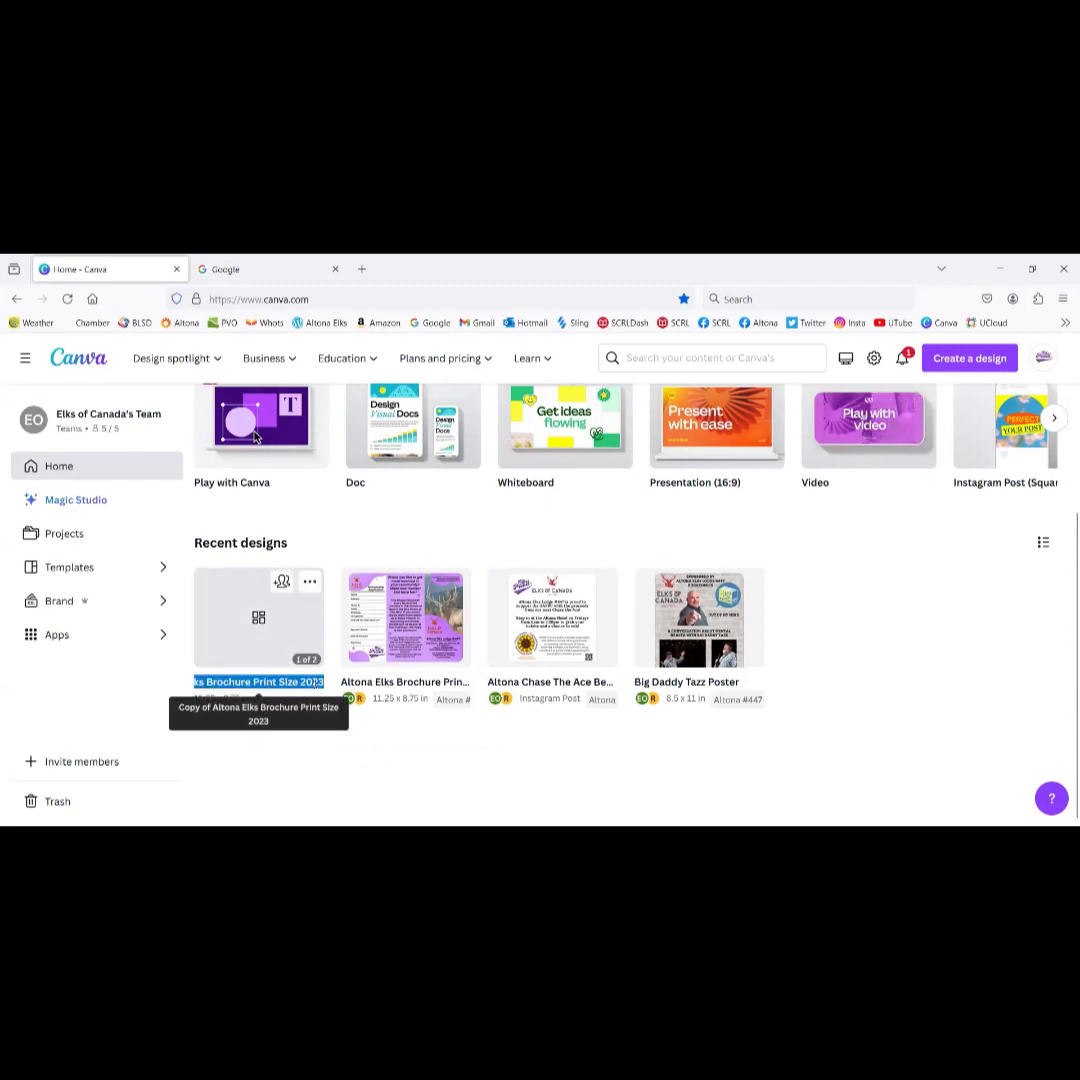
{"action": "type", "text": "Brochure"}
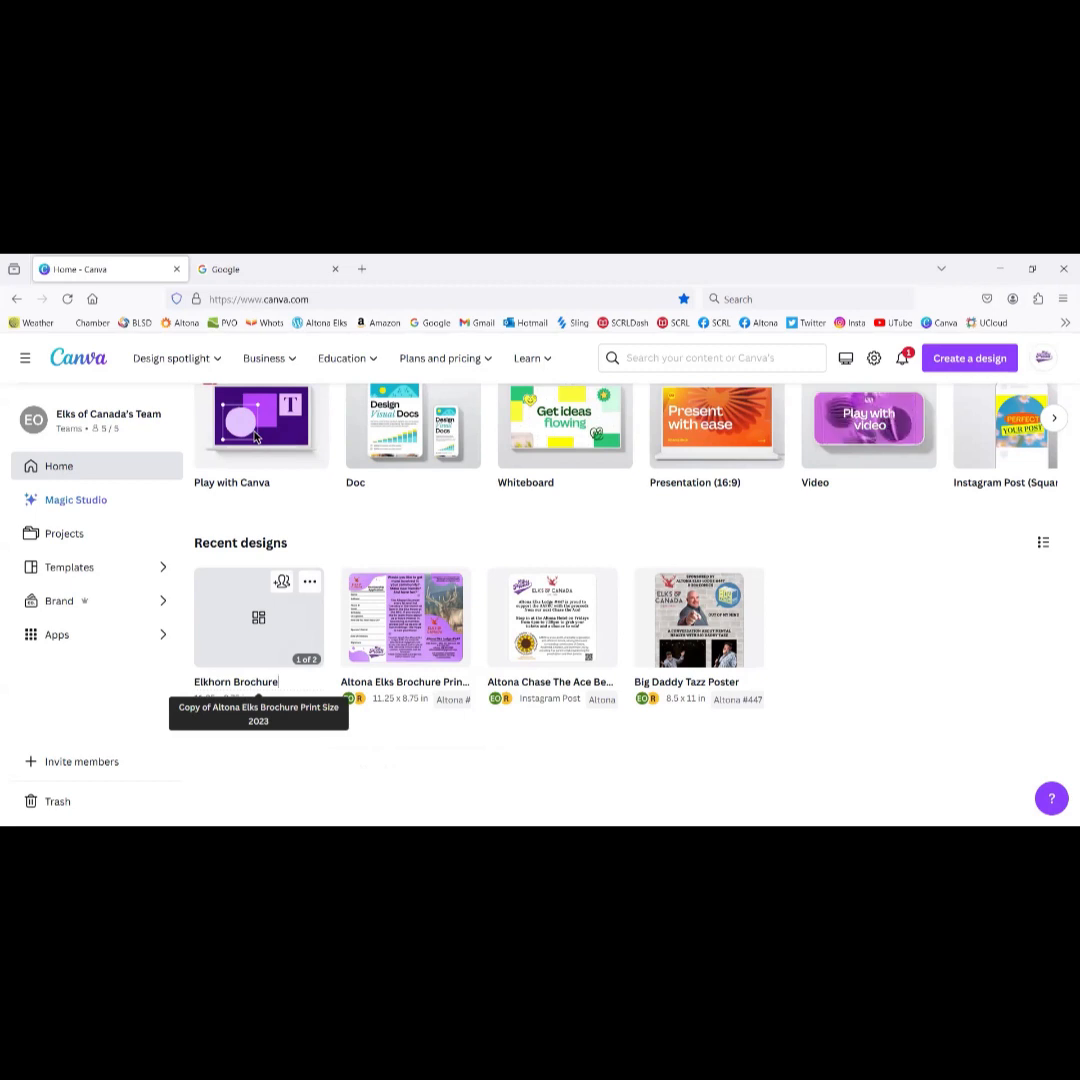
{"action": "key", "text": "Return"}
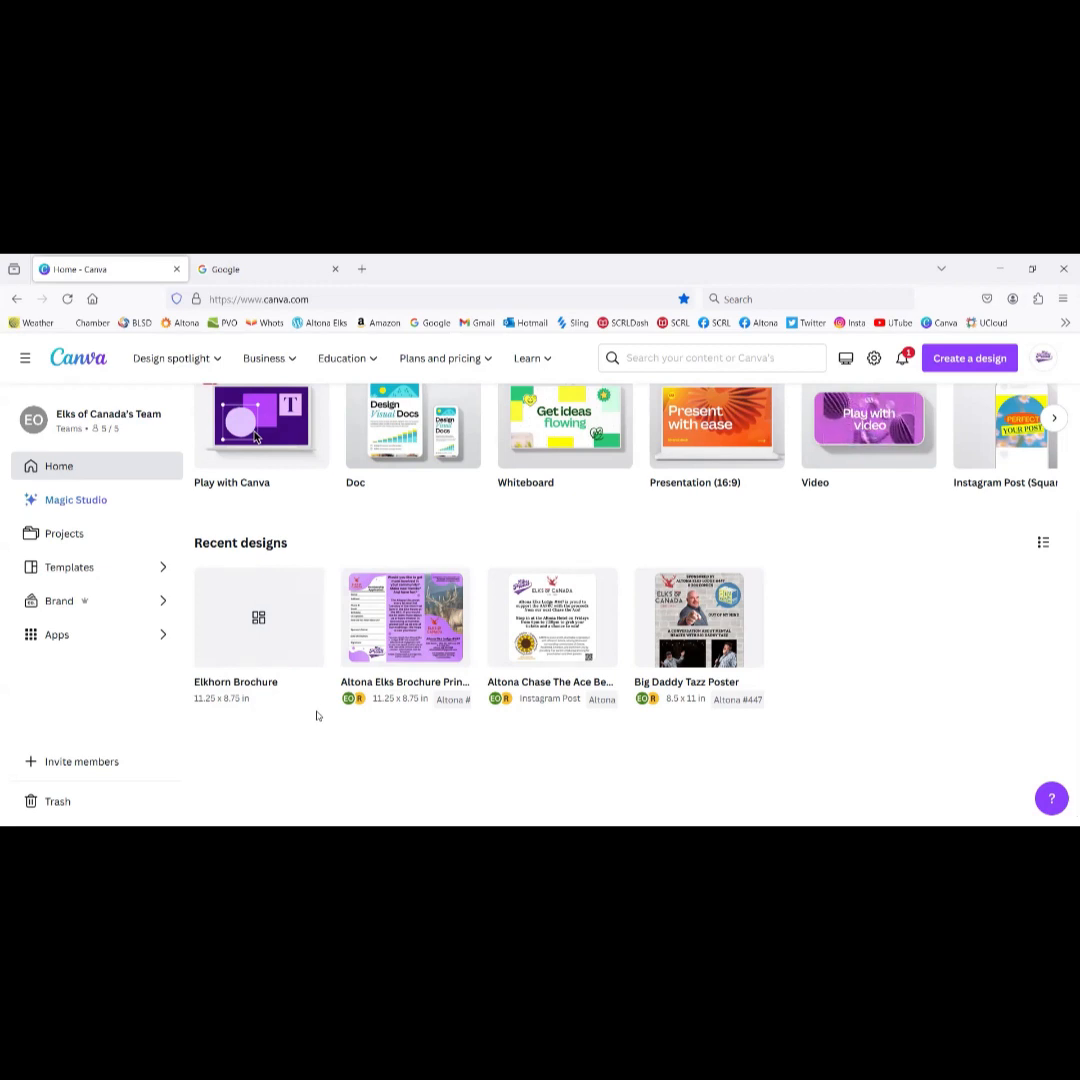
{"action": "mouse_move", "coordinate": [310, 587]}
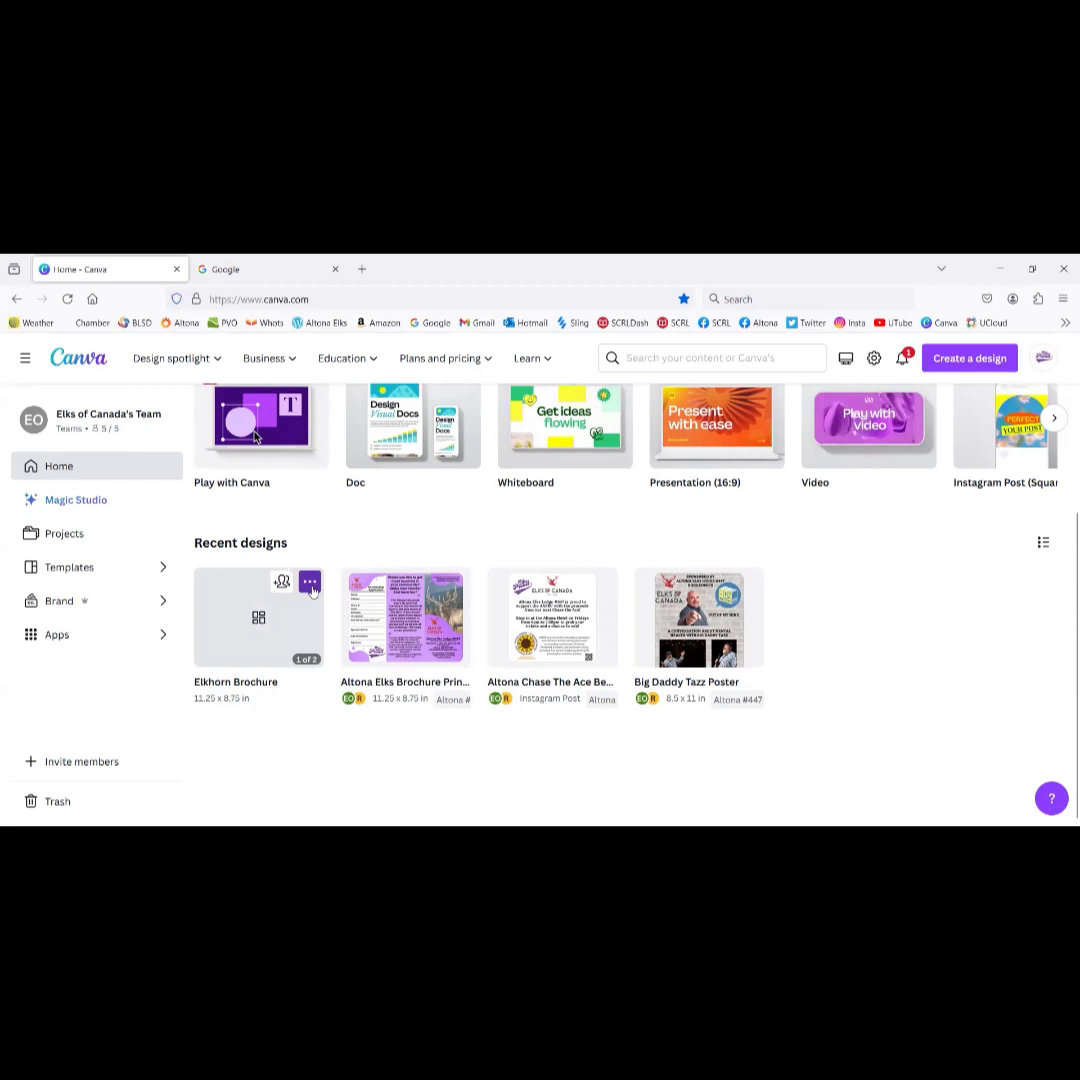
Step: Move Elkhorn Brochure into the Elkhorn #381 folder, located by searching 'elk'
{"action": "left_click", "coordinate": [310, 584]}
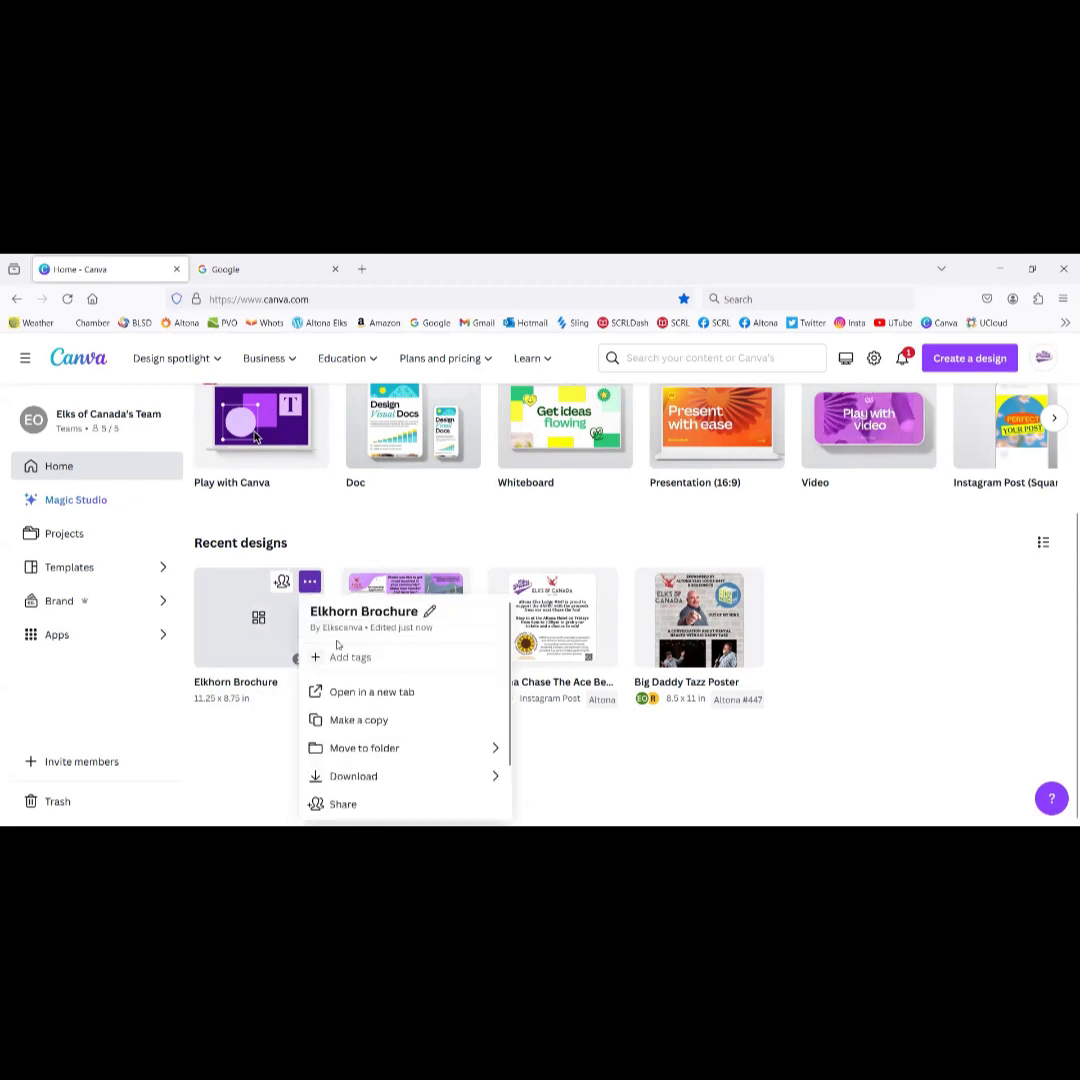
{"action": "left_click", "coordinate": [364, 748]}
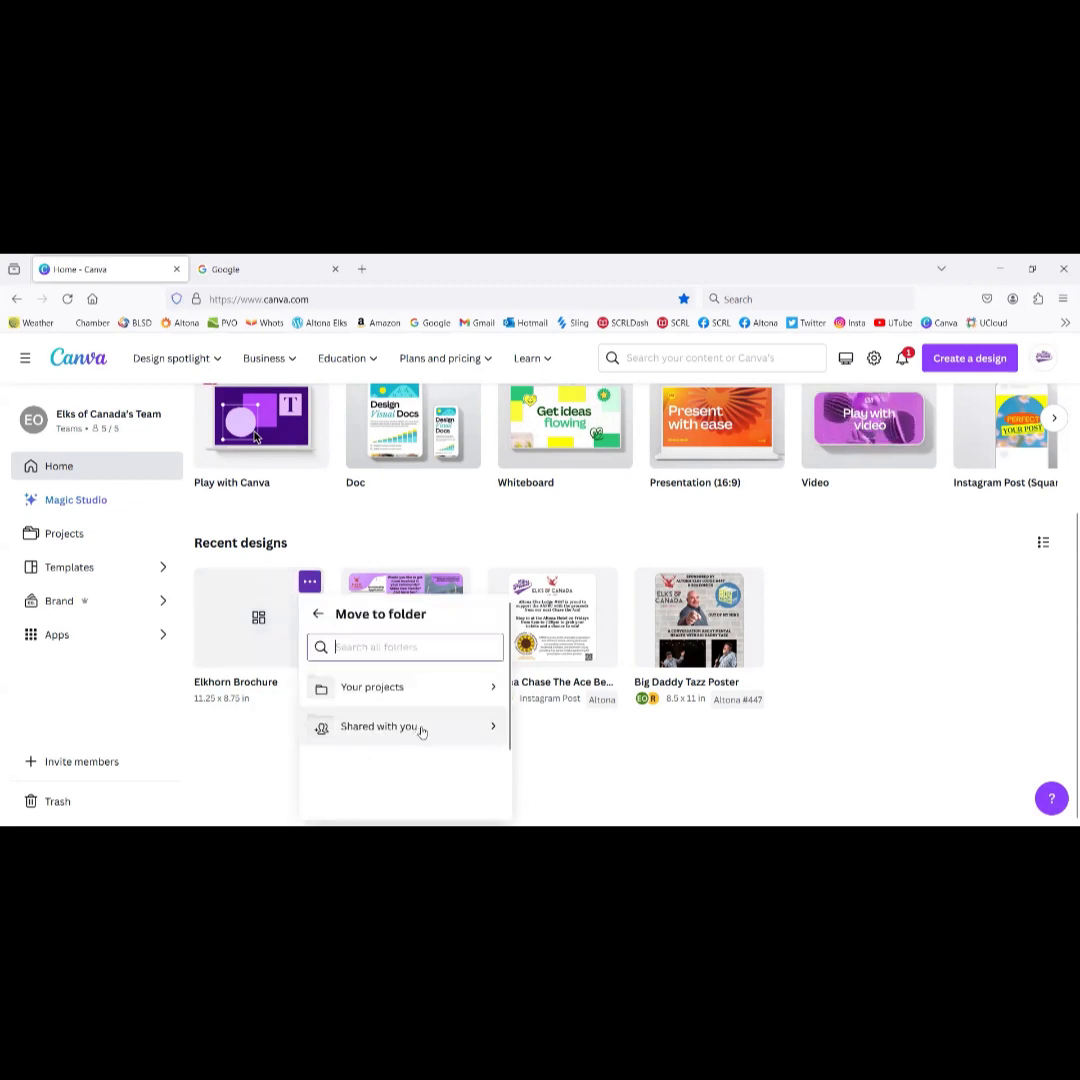
{"action": "scroll", "coordinate": [422, 732], "scroll_direction": "down", "scroll_amount": 2}
{"action": "scroll", "coordinate": [422, 732], "scroll_direction": "up", "scroll_amount": 2}
{"action": "left_click", "coordinate": [450, 690]}
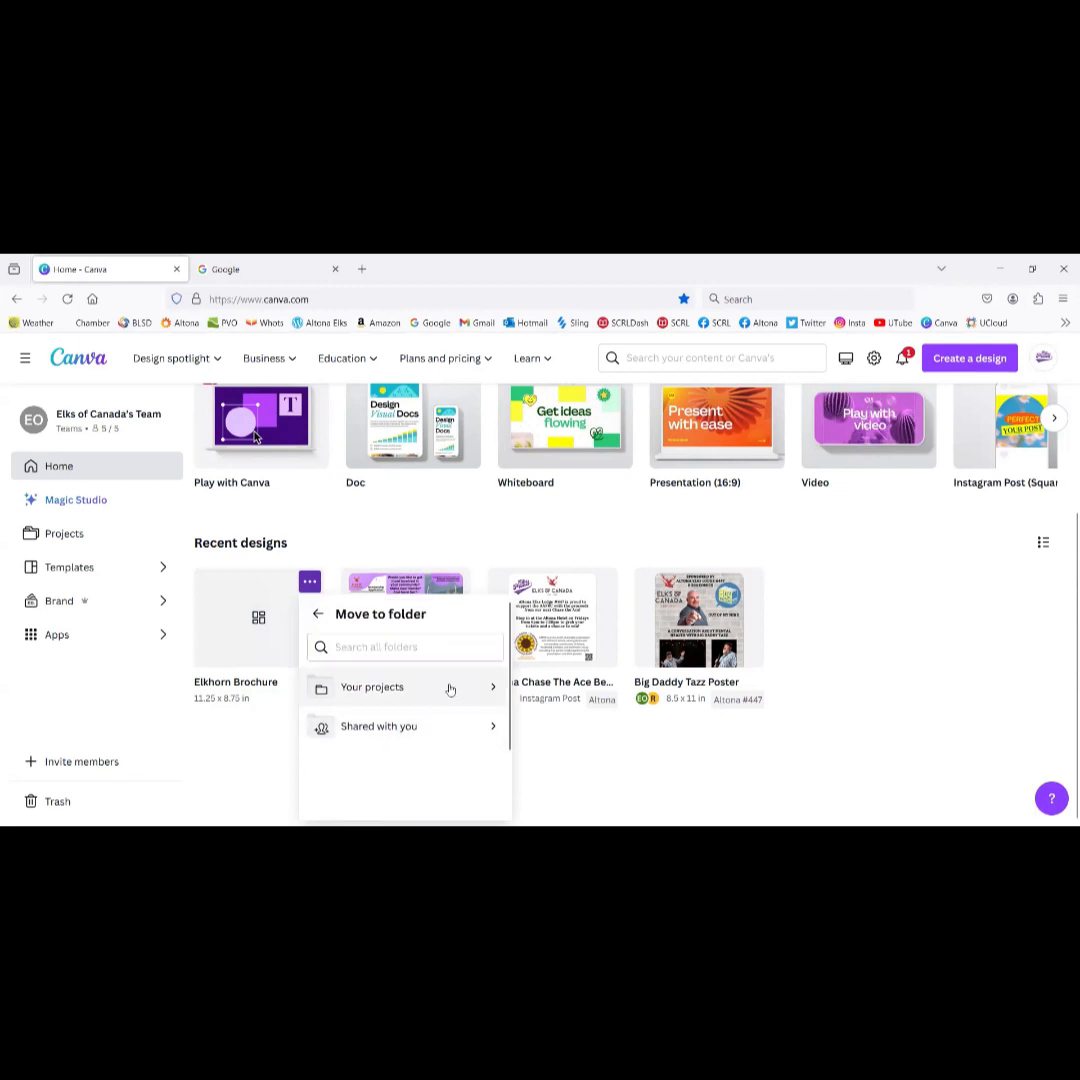
{"action": "scroll", "coordinate": [449, 689], "scroll_direction": "down", "scroll_amount": 2}
{"action": "scroll", "coordinate": [449, 689], "scroll_direction": "up", "scroll_amount": 2}
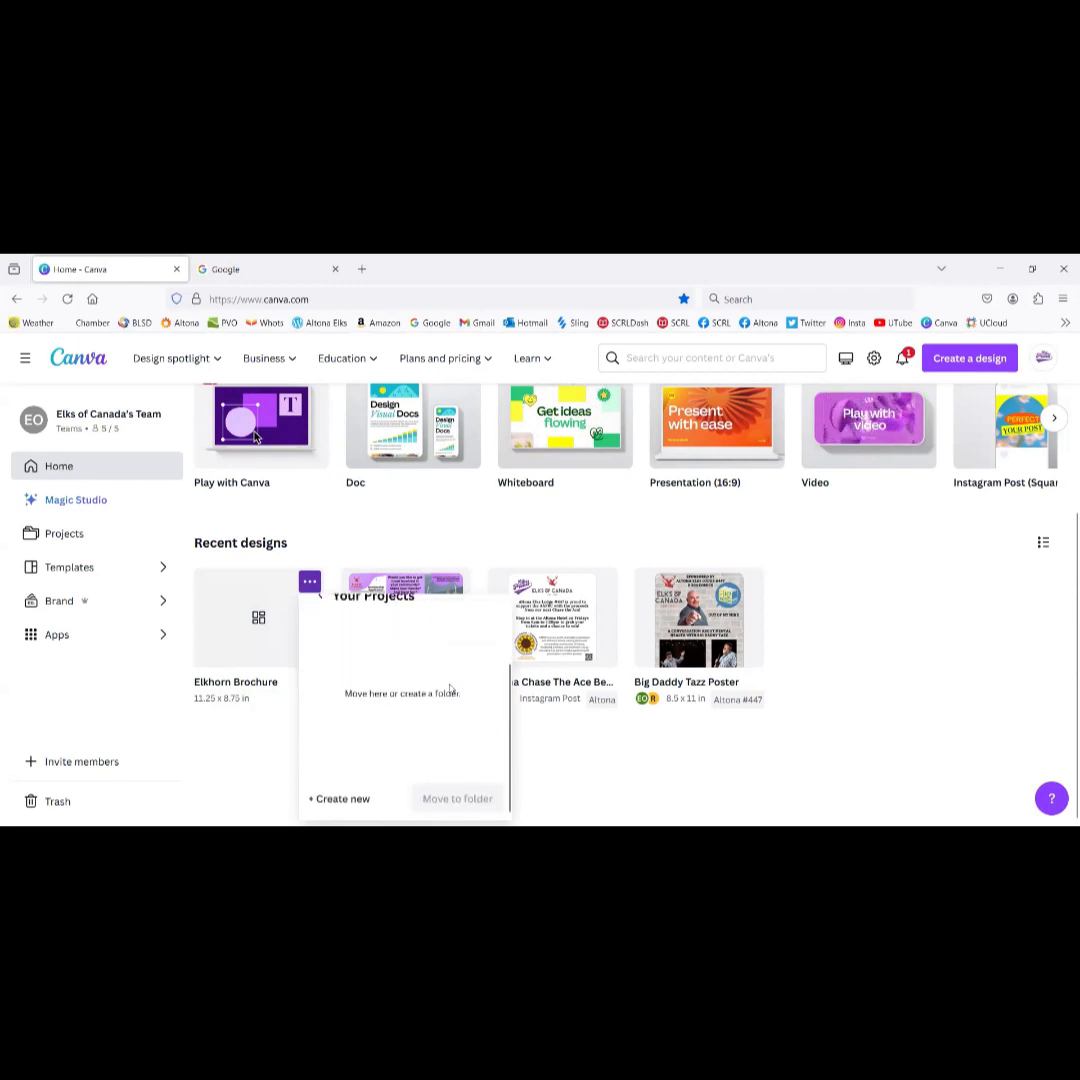
{"action": "left_click", "coordinate": [407, 646]}
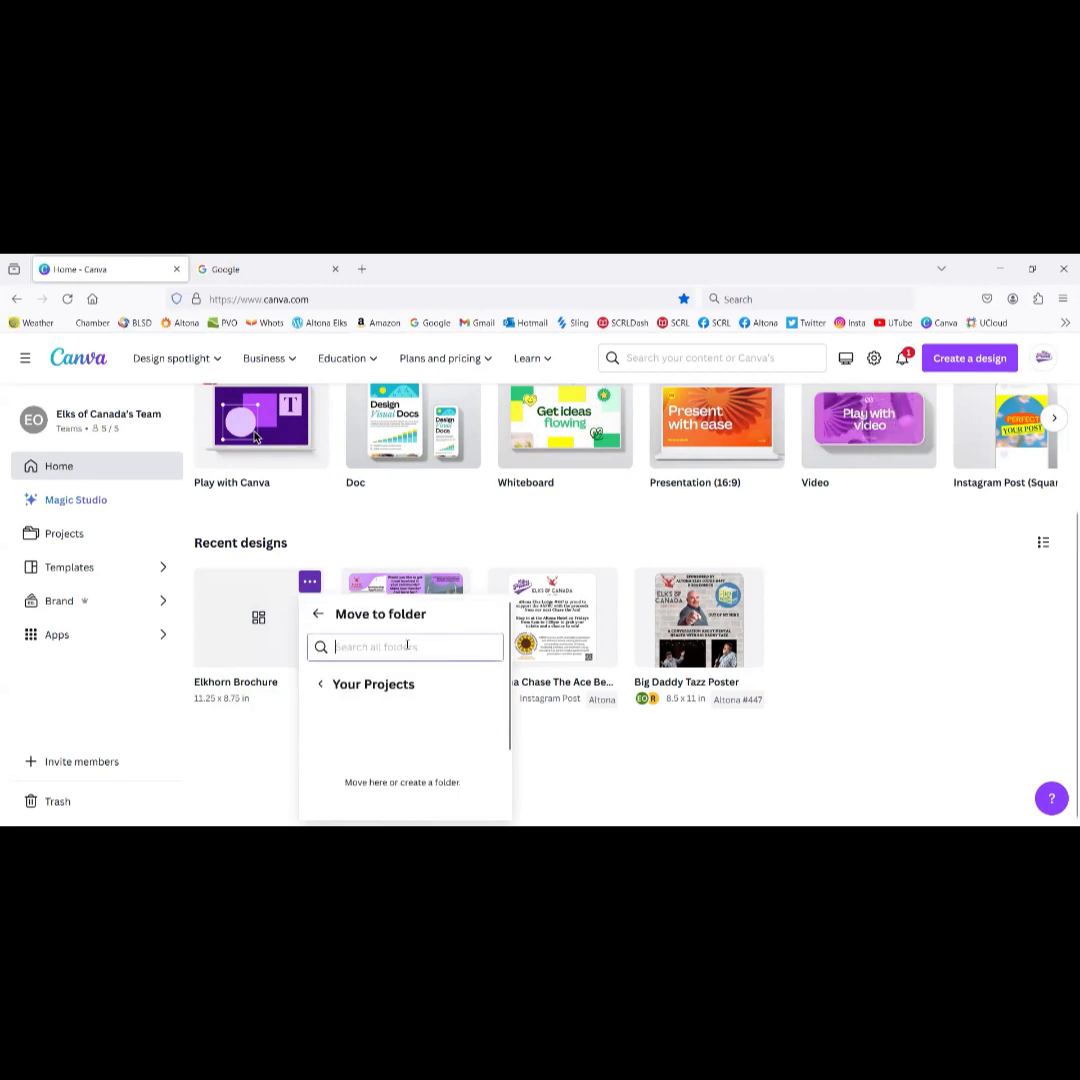
{"action": "type", "text": "elk"}
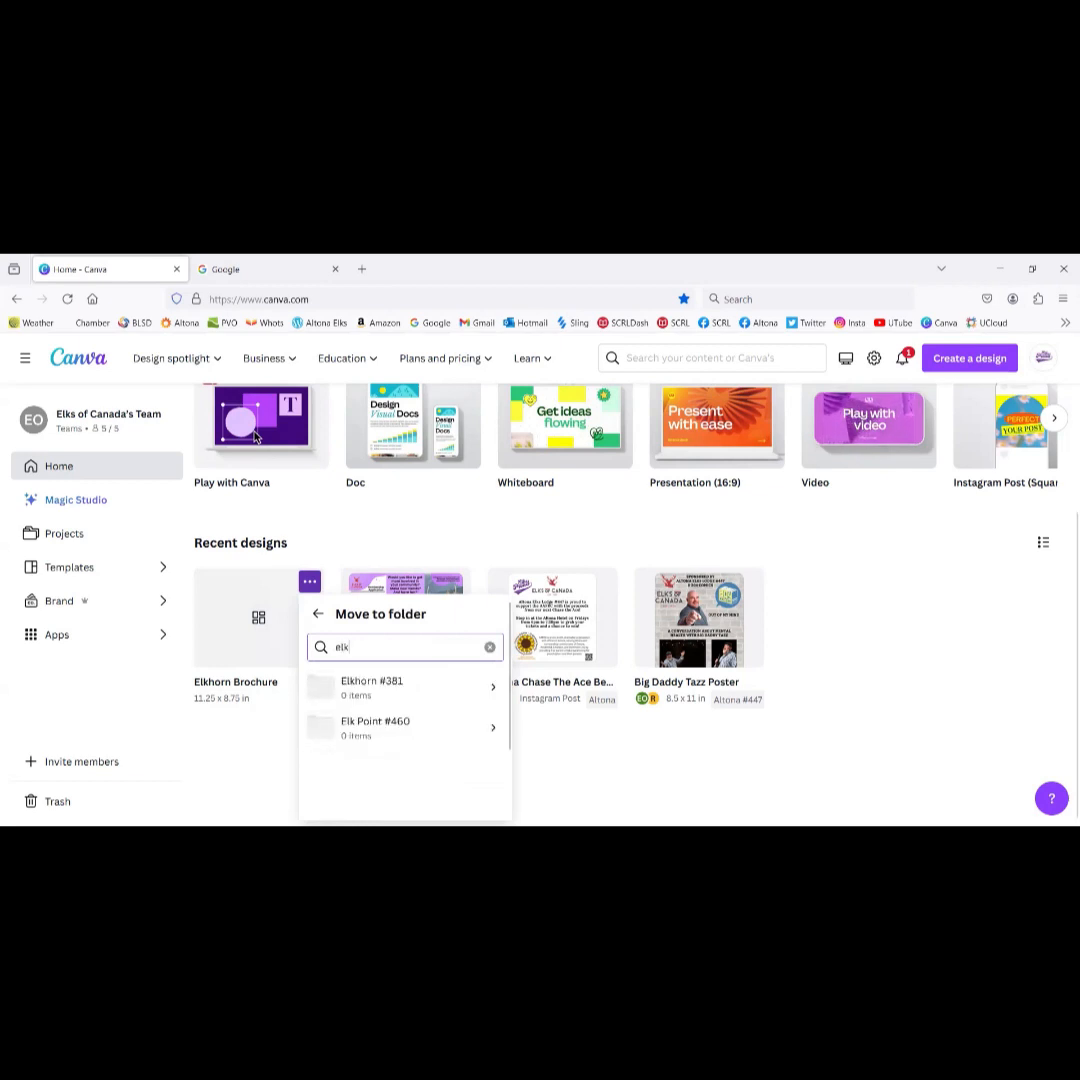
{"action": "left_click", "coordinate": [401, 686]}
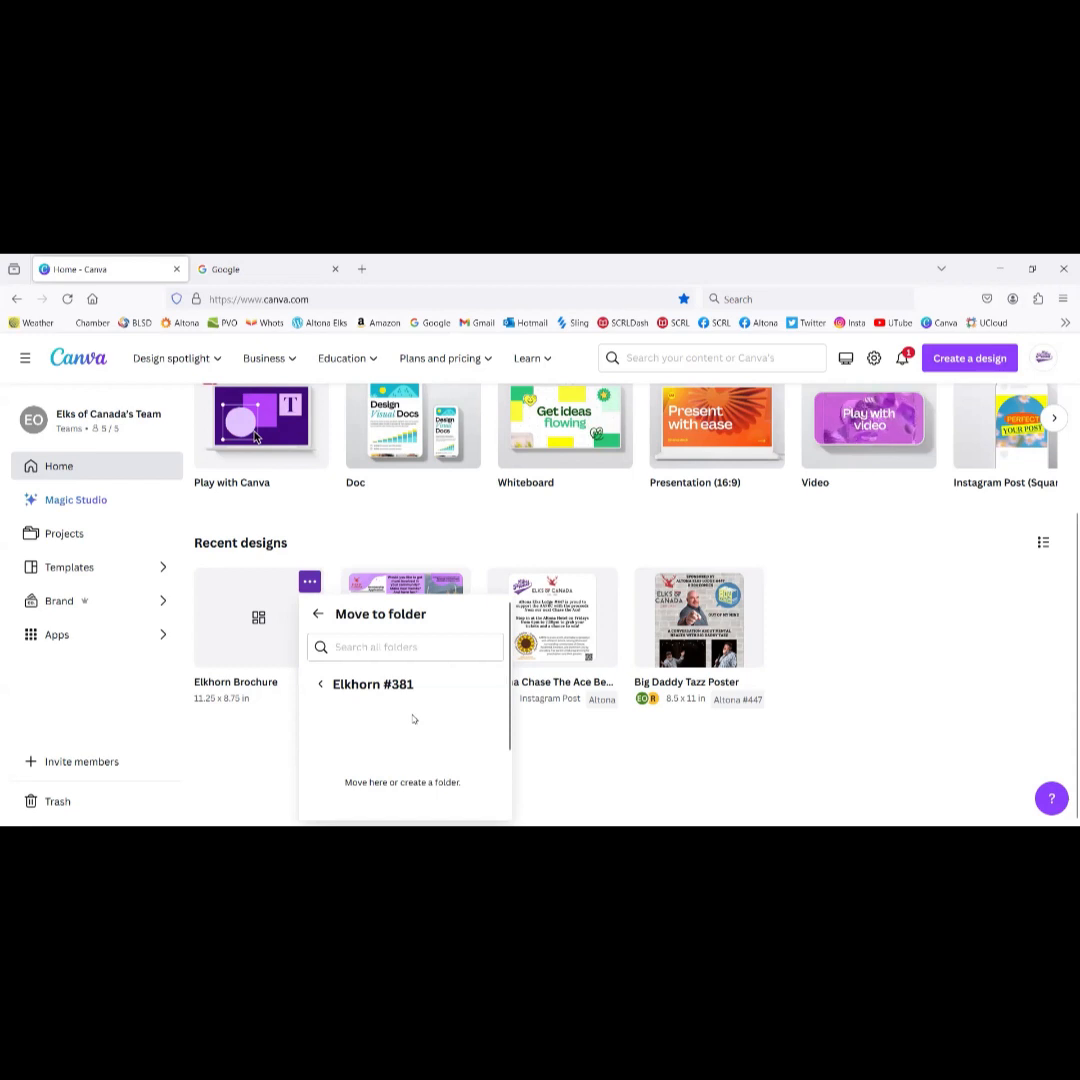
{"action": "scroll", "coordinate": [414, 719], "scroll_direction": "down", "scroll_amount": 2}
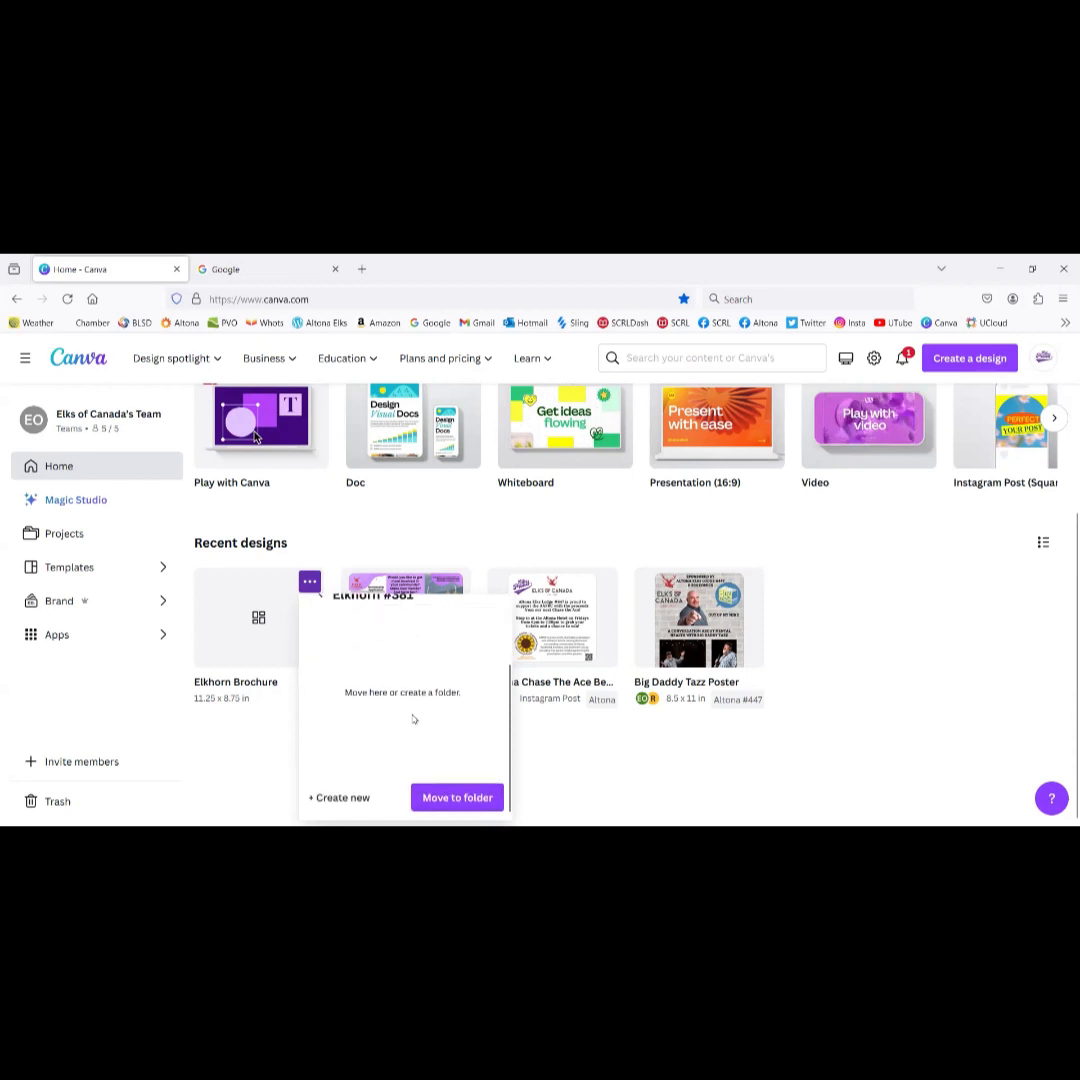
{"action": "left_click", "coordinate": [456, 799]}
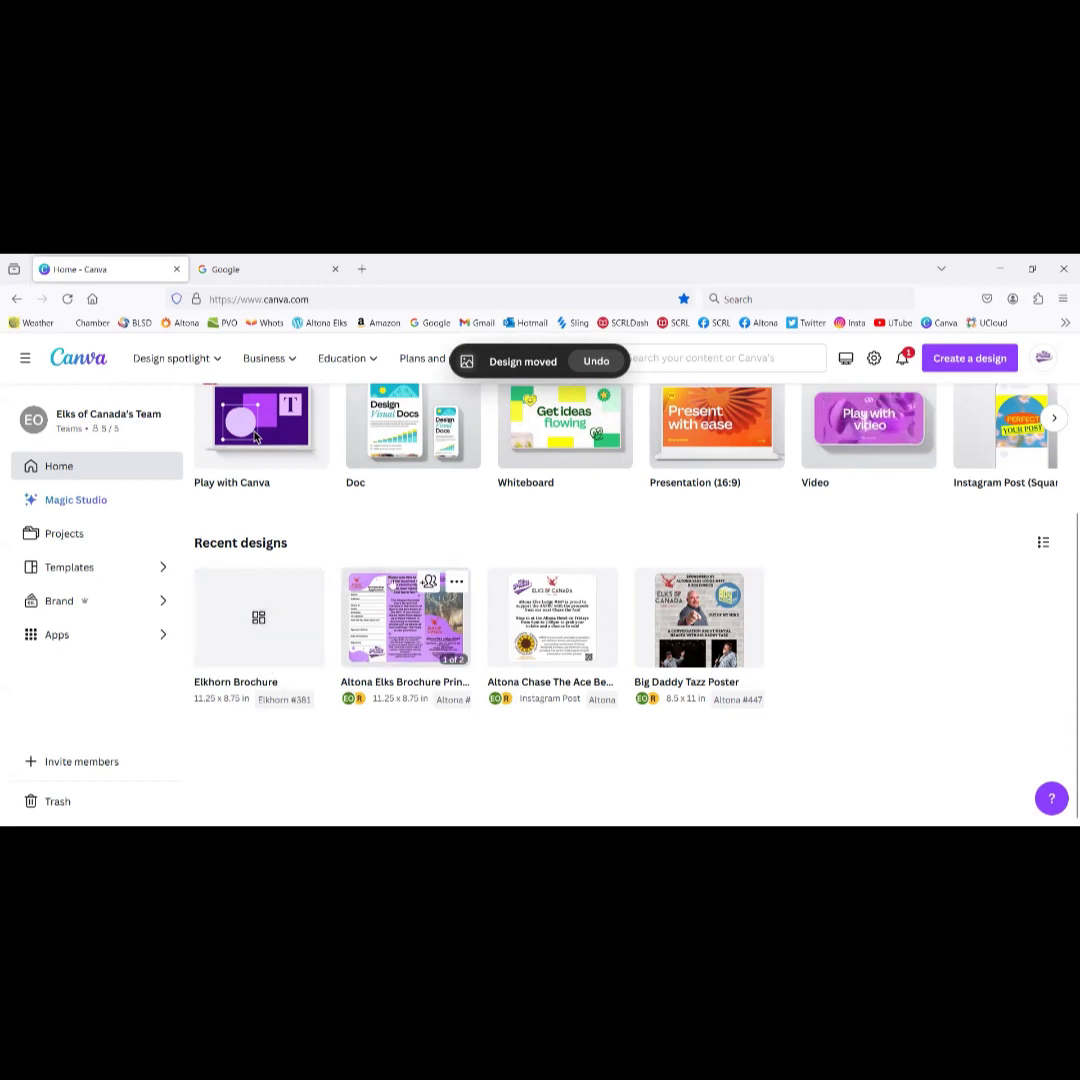
Step: Open Elkhorn Brochure and retype the heading 'Altona Elks Lodge #447' as 'Elkhorn Lodge #381'
{"action": "left_click", "coordinate": [228, 636]}
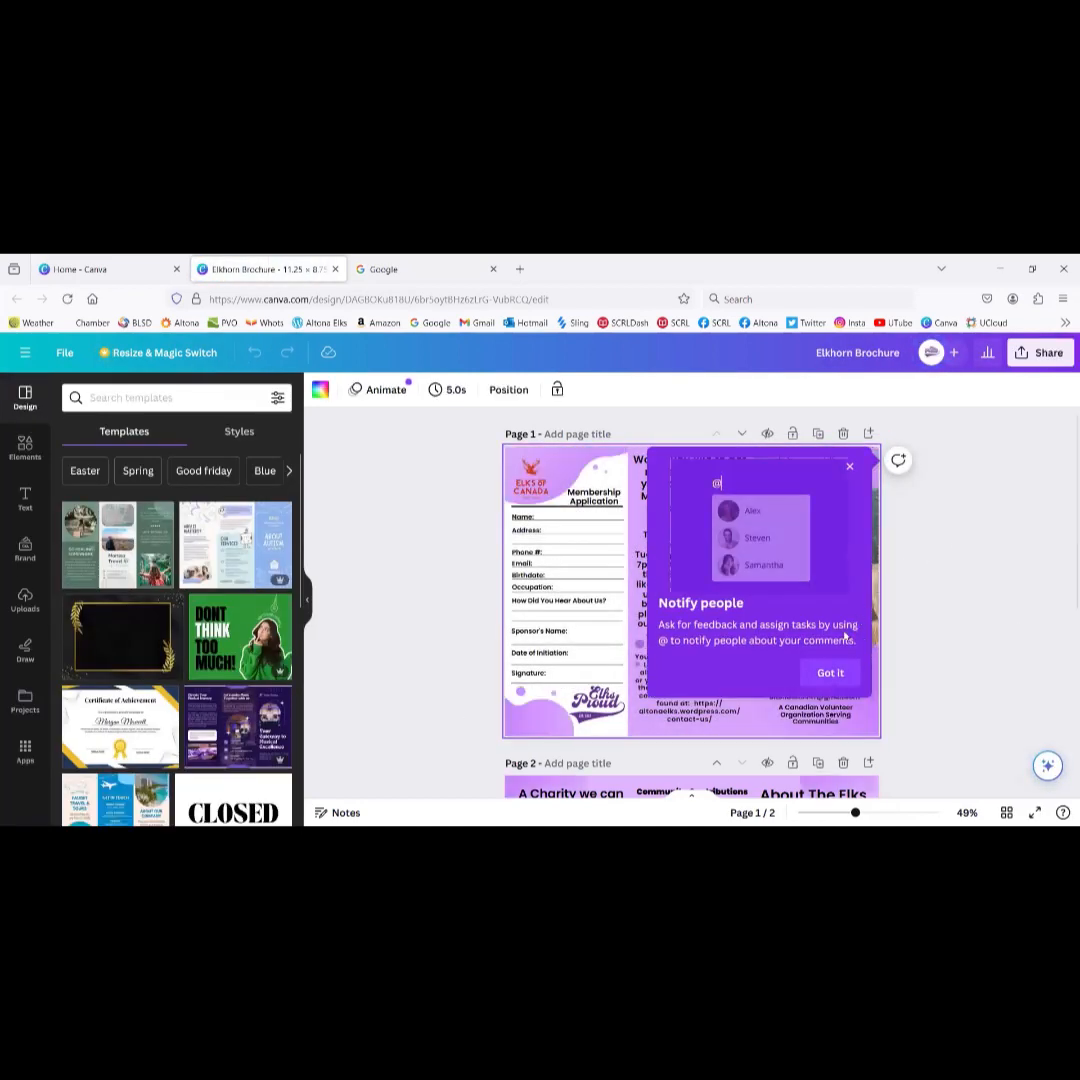
{"action": "left_click", "coordinate": [832, 675]}
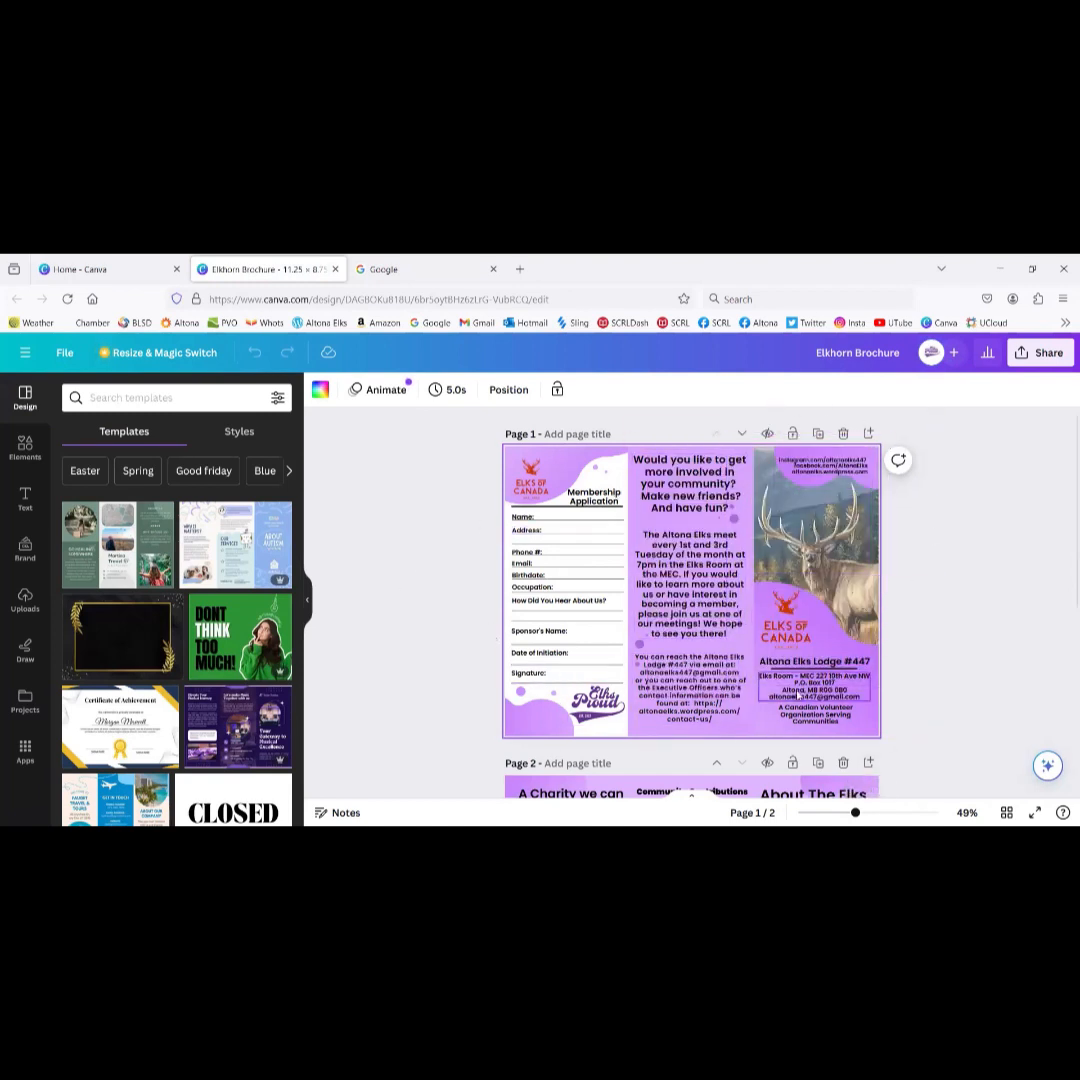
{"action": "left_click", "coordinate": [796, 665]}
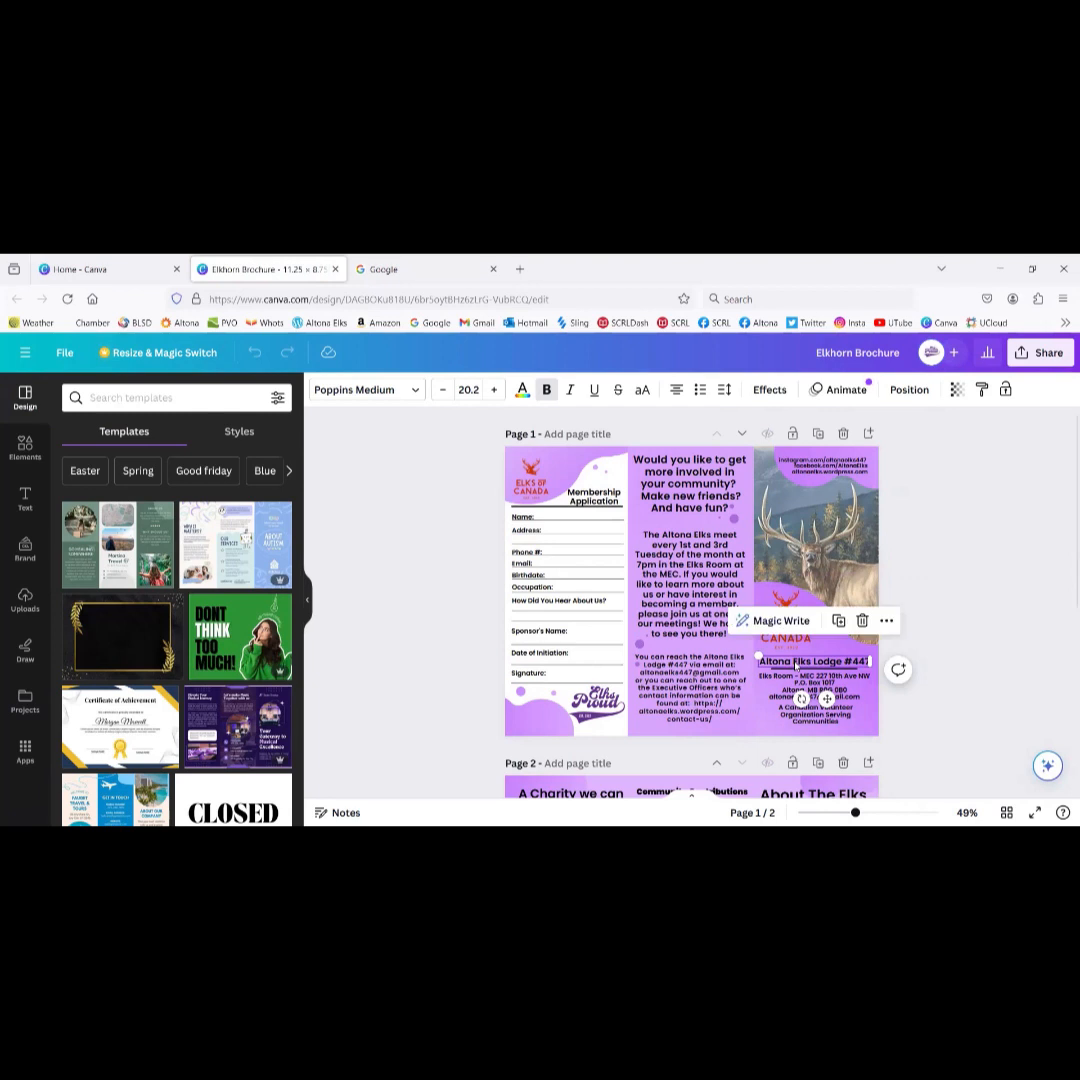
{"action": "double_click", "coordinate": [800, 662]}
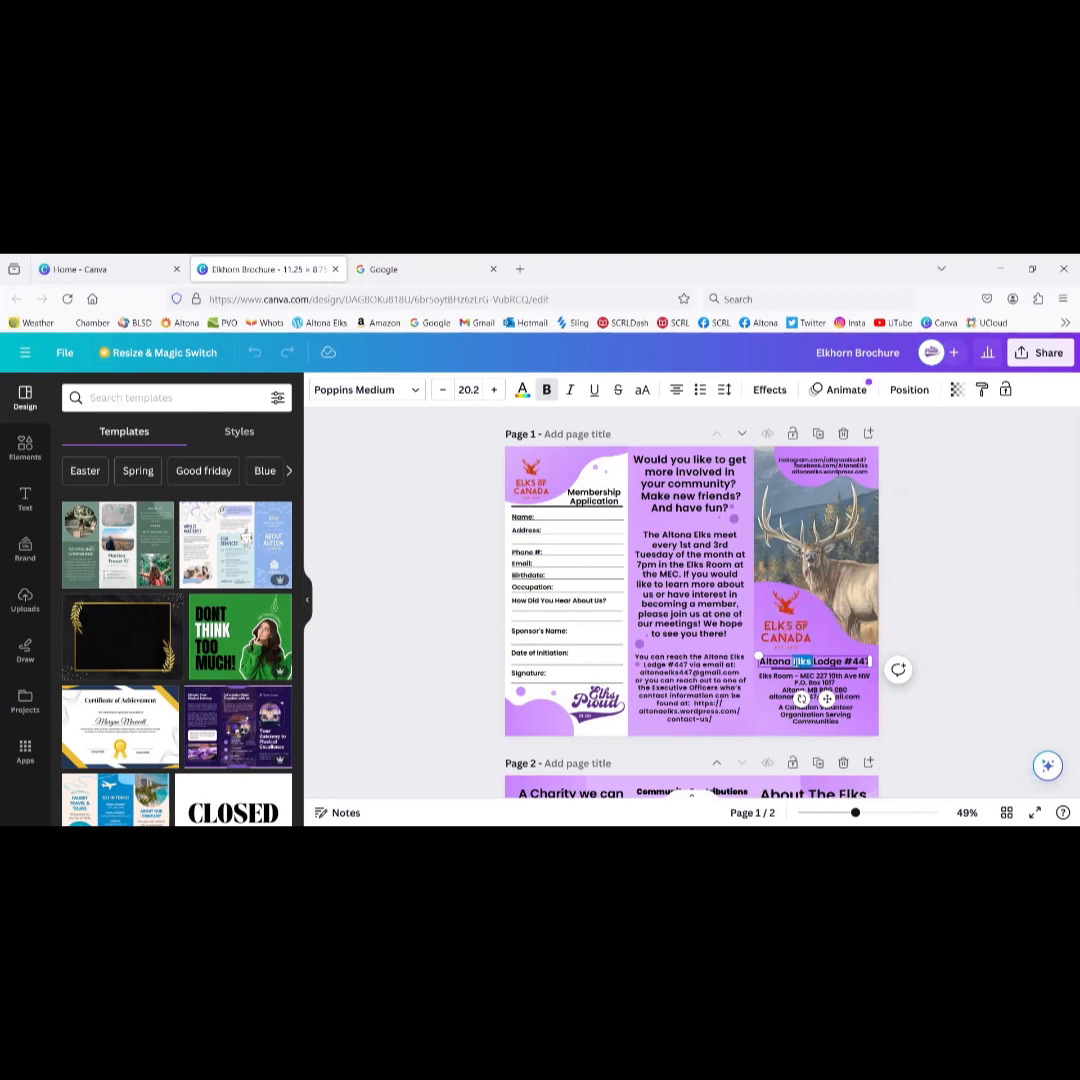
{"action": "key", "text": "BackSpace"}
{"action": "key", "text": "BackSpace"}
{"action": "key", "text": "BackSpace"}
{"action": "key", "text": "BackSpace"}
{"action": "key", "text": "BackSpace"}
{"action": "key", "text": "BackSpace"}
{"action": "key", "text": "BackSpace"}
{"action": "key", "text": "BackSpace"}
{"action": "type", "text": "Elks"}
{"action": "key", "text": "BackSpace"}
{"action": "type", "text": "horn"}
{"action": "key", "text": "BackSpace"}
{"action": "key", "text": "BackSpace"}
{"action": "key", "text": "BackSpace"}
{"action": "type", "text": "381"}
{"action": "left_click", "coordinate": [846, 700]}
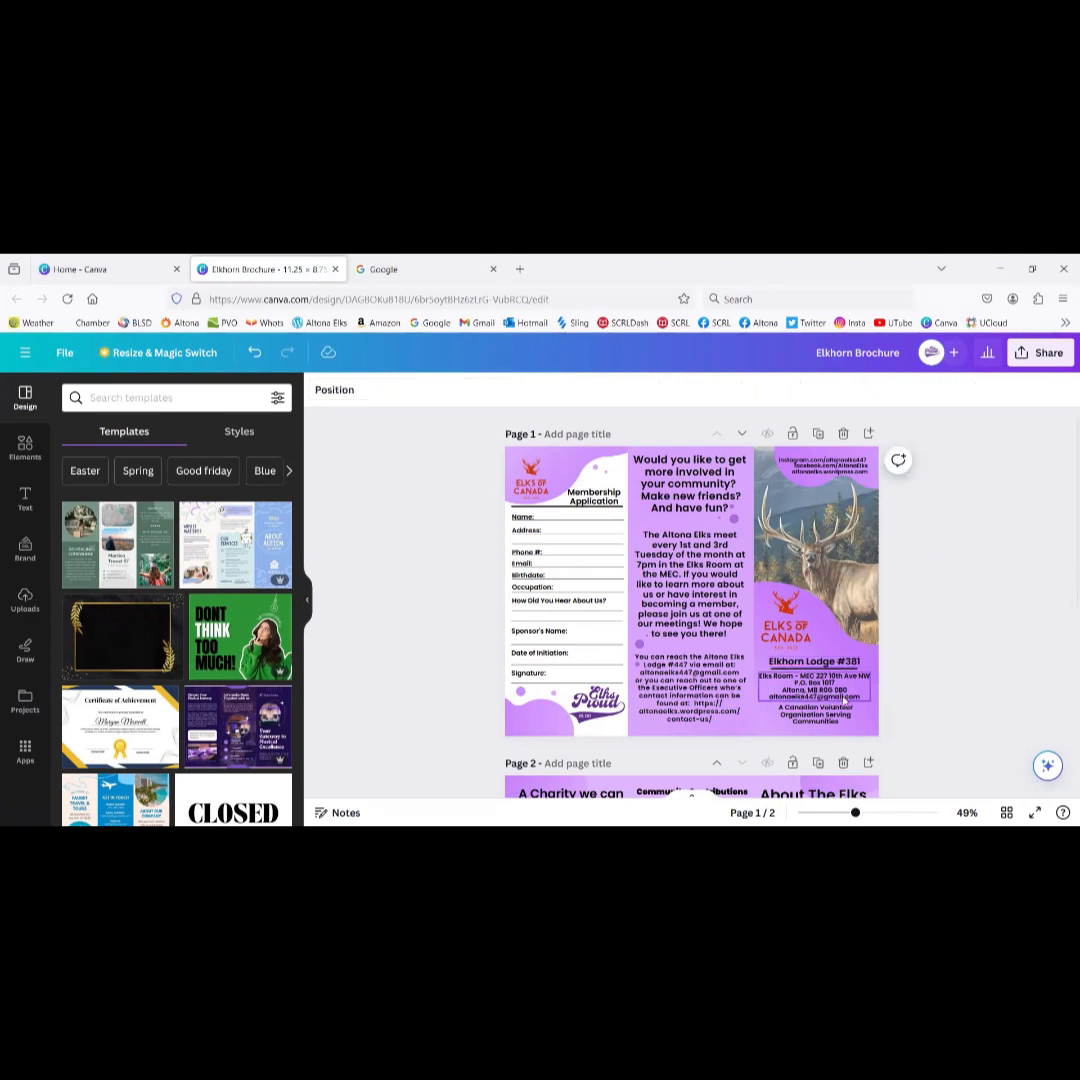
Step: Add a blank third page after the two brochure pages
{"action": "left_click", "coordinate": [824, 700]}
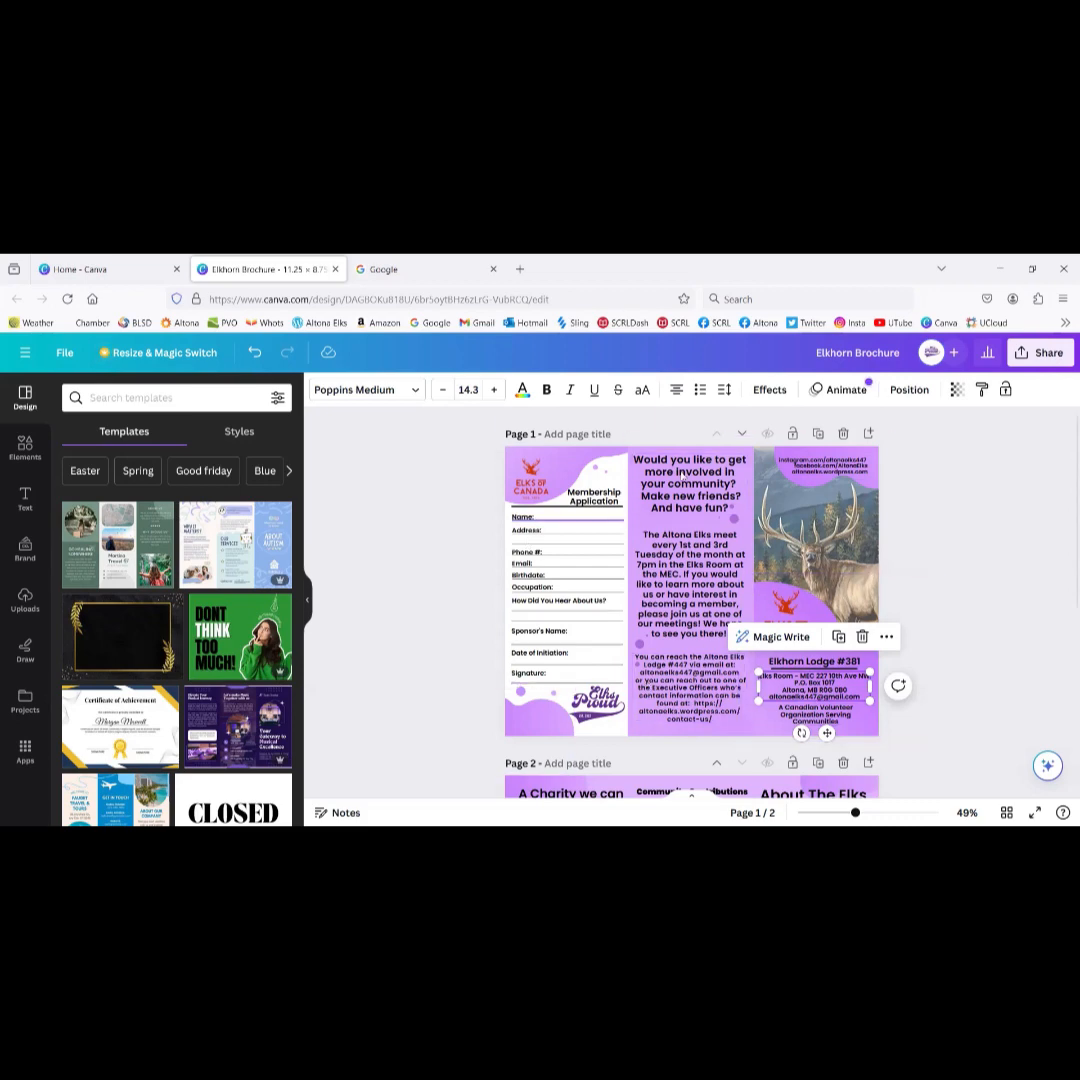
{"action": "scroll", "coordinate": [930, 622], "scroll_direction": "down", "scroll_amount": 3}
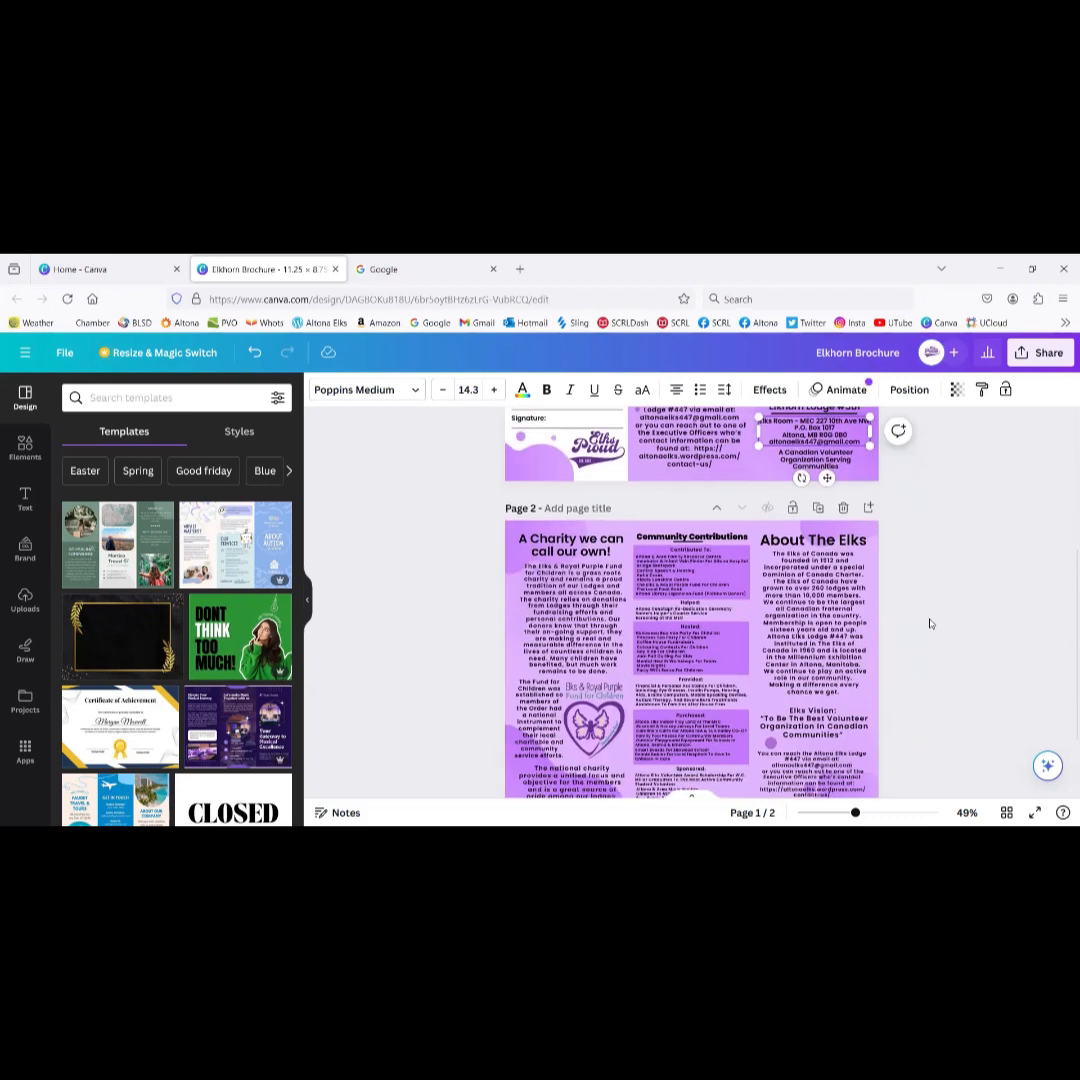
{"action": "scroll", "coordinate": [930, 622], "scroll_direction": "down", "scroll_amount": 1}
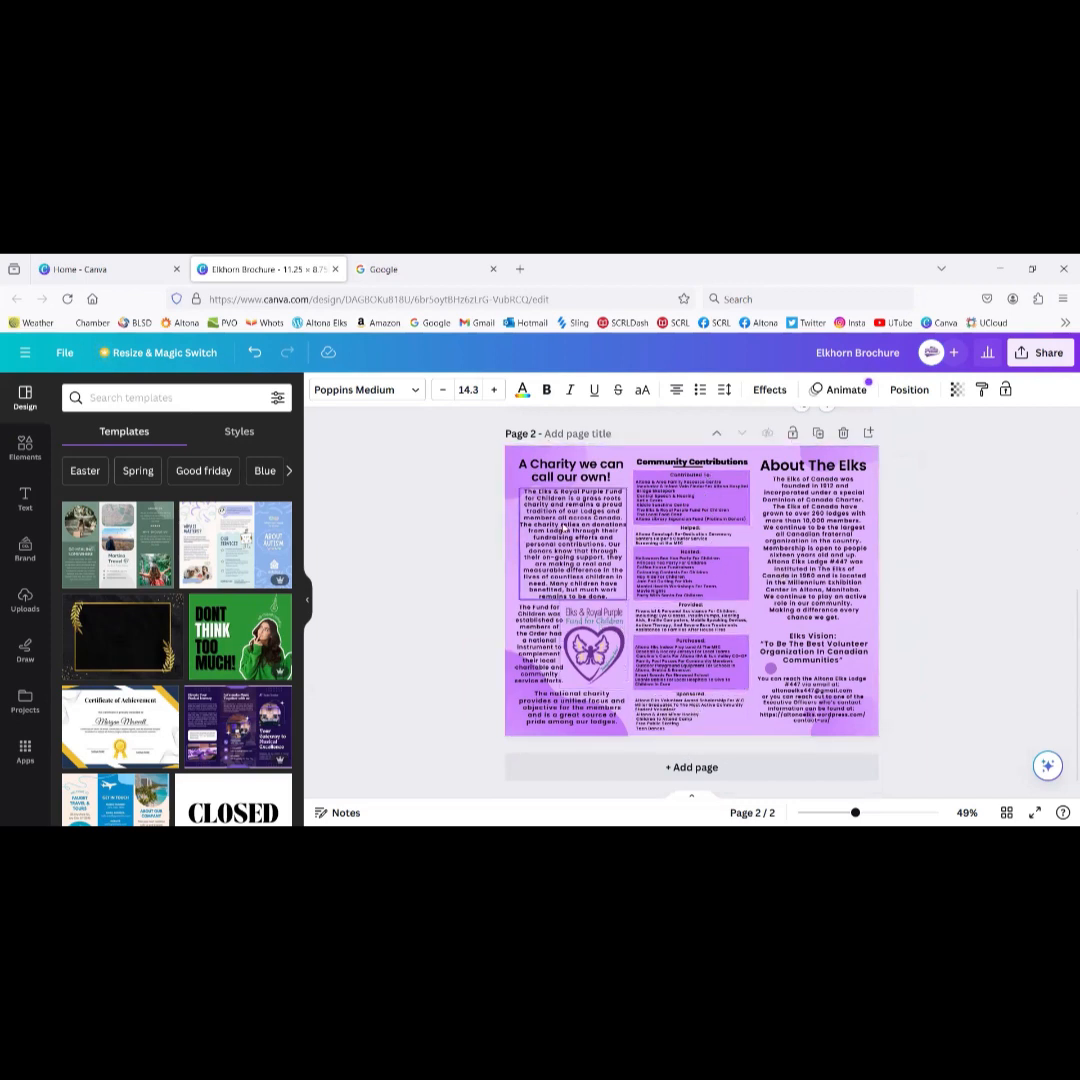
{"action": "scroll", "coordinate": [688, 650], "scroll_direction": "up", "scroll_amount": 3}
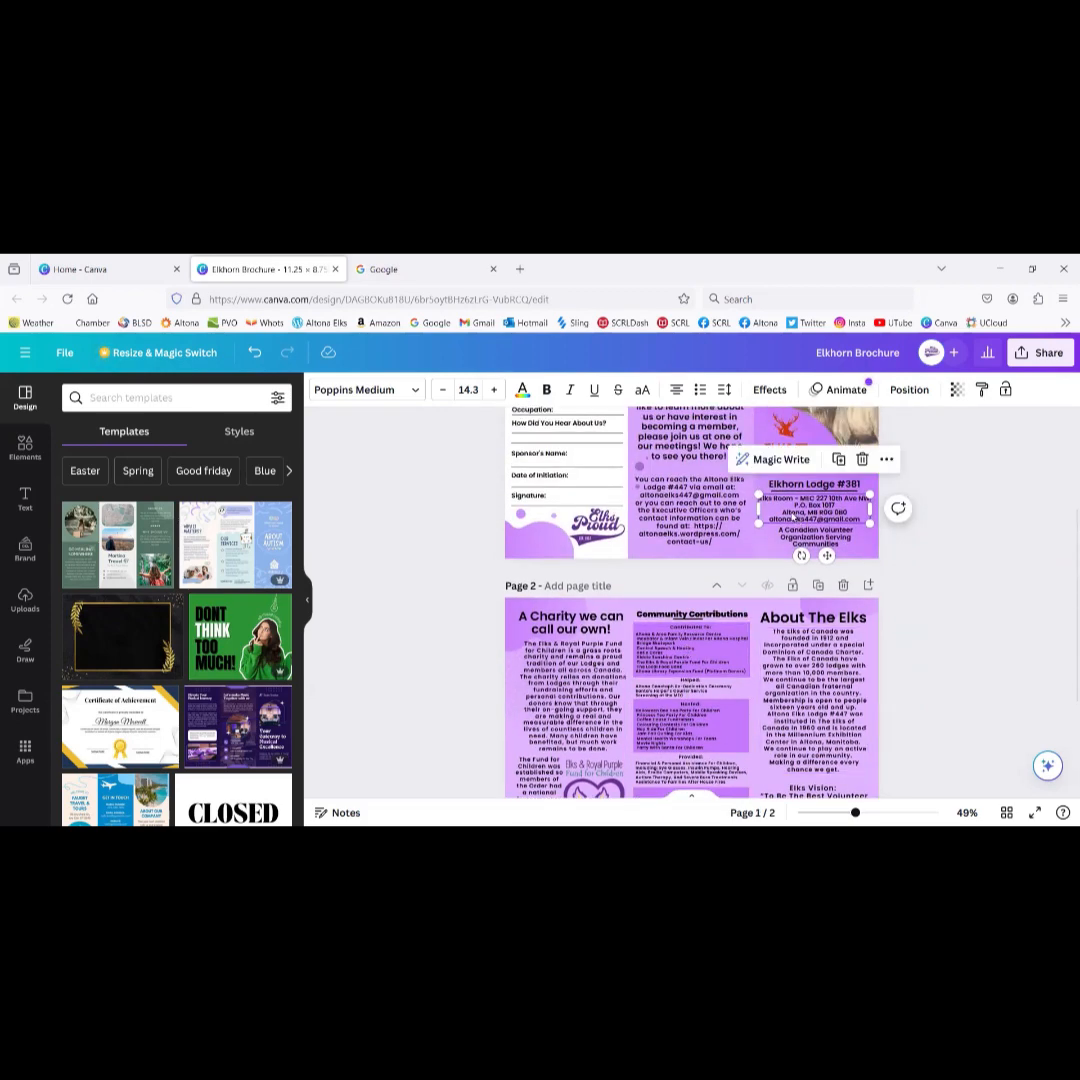
{"action": "scroll", "coordinate": [688, 650], "scroll_direction": "down", "scroll_amount": 3}
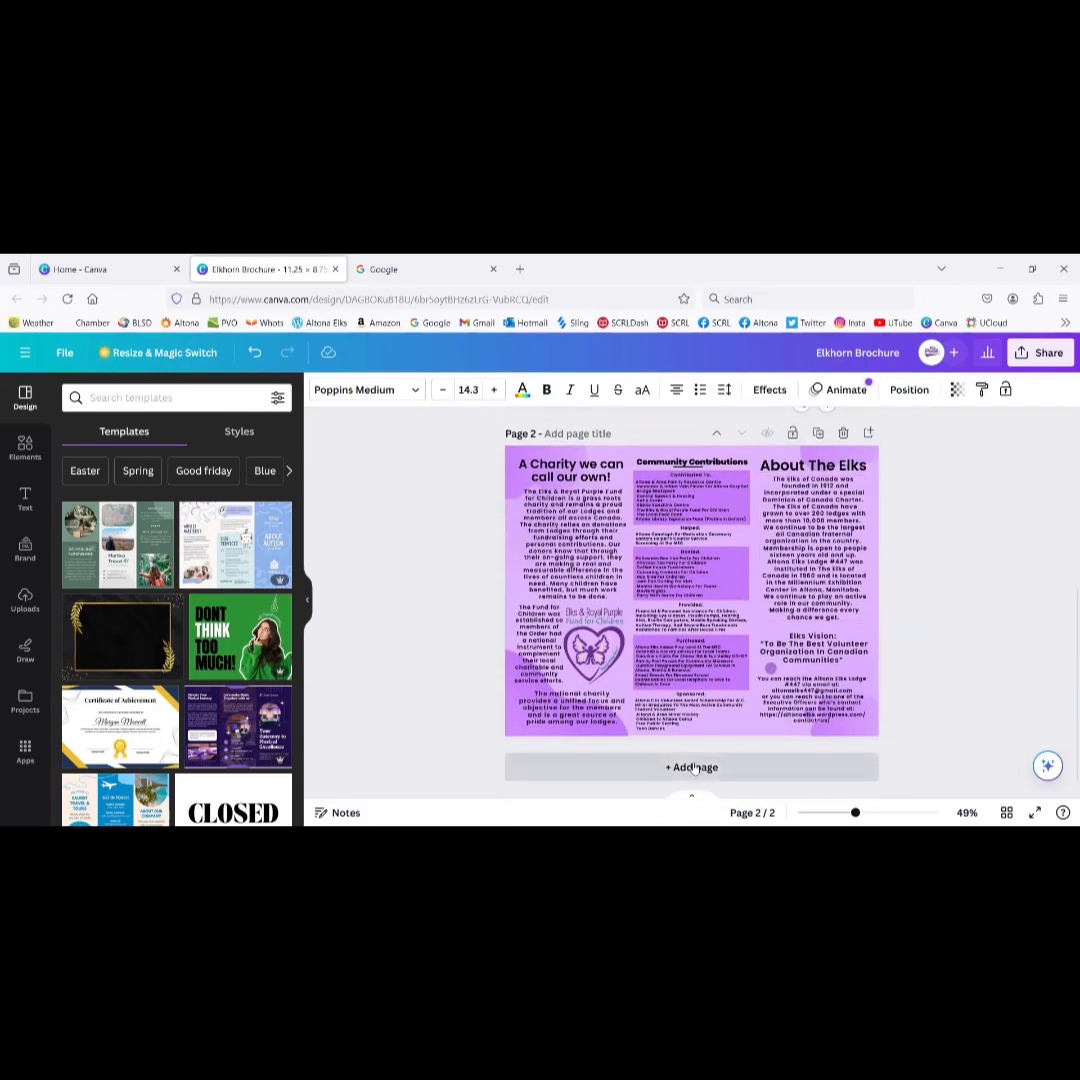
{"action": "left_click", "coordinate": [693, 767]}
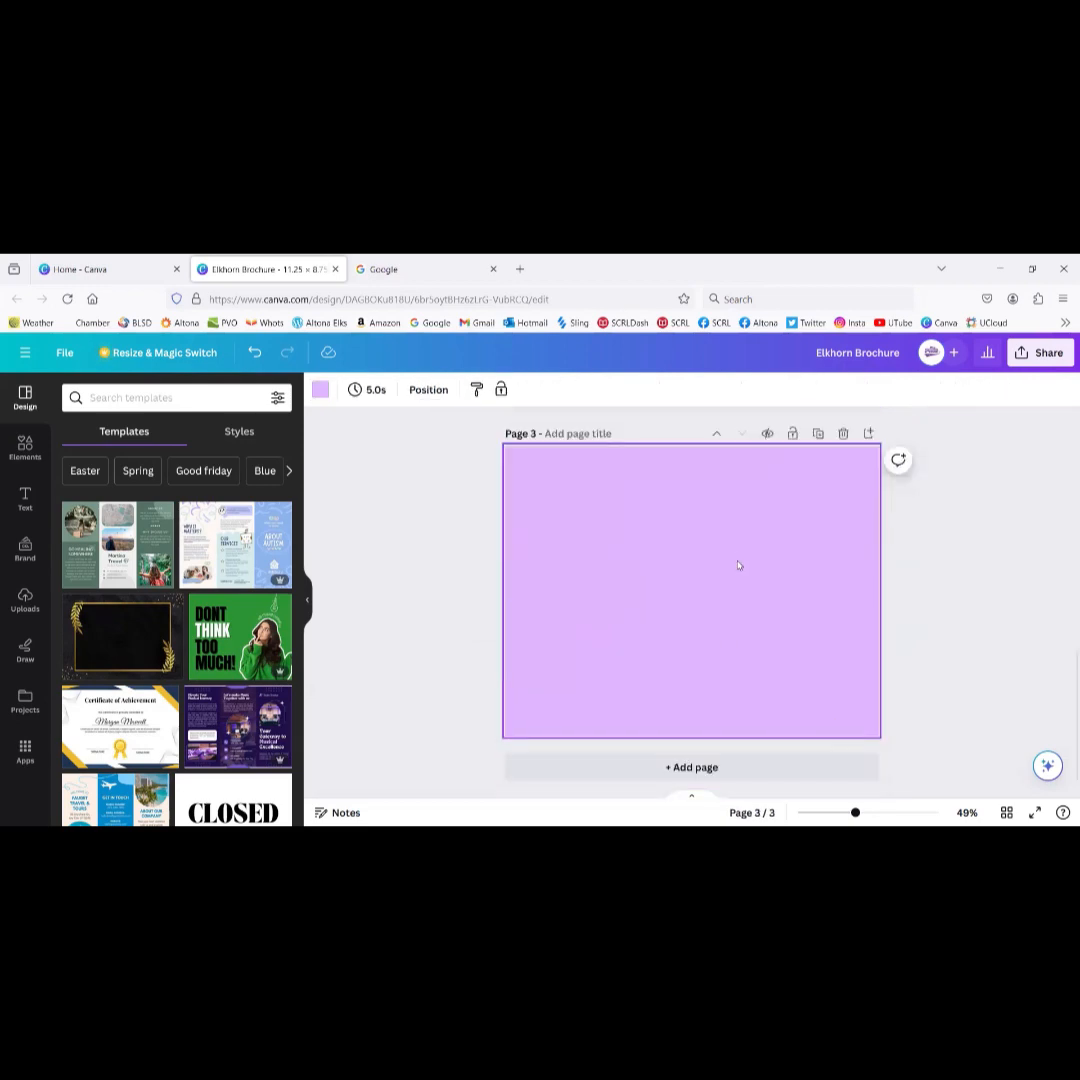
Step: Drag the heart-and-butterfly logo onto page 3's top-left corner
{"action": "scroll", "coordinate": [738, 565], "scroll_direction": "up", "scroll_amount": 3}
{"action": "scroll", "coordinate": [738, 565], "scroll_direction": "down", "scroll_amount": 2}
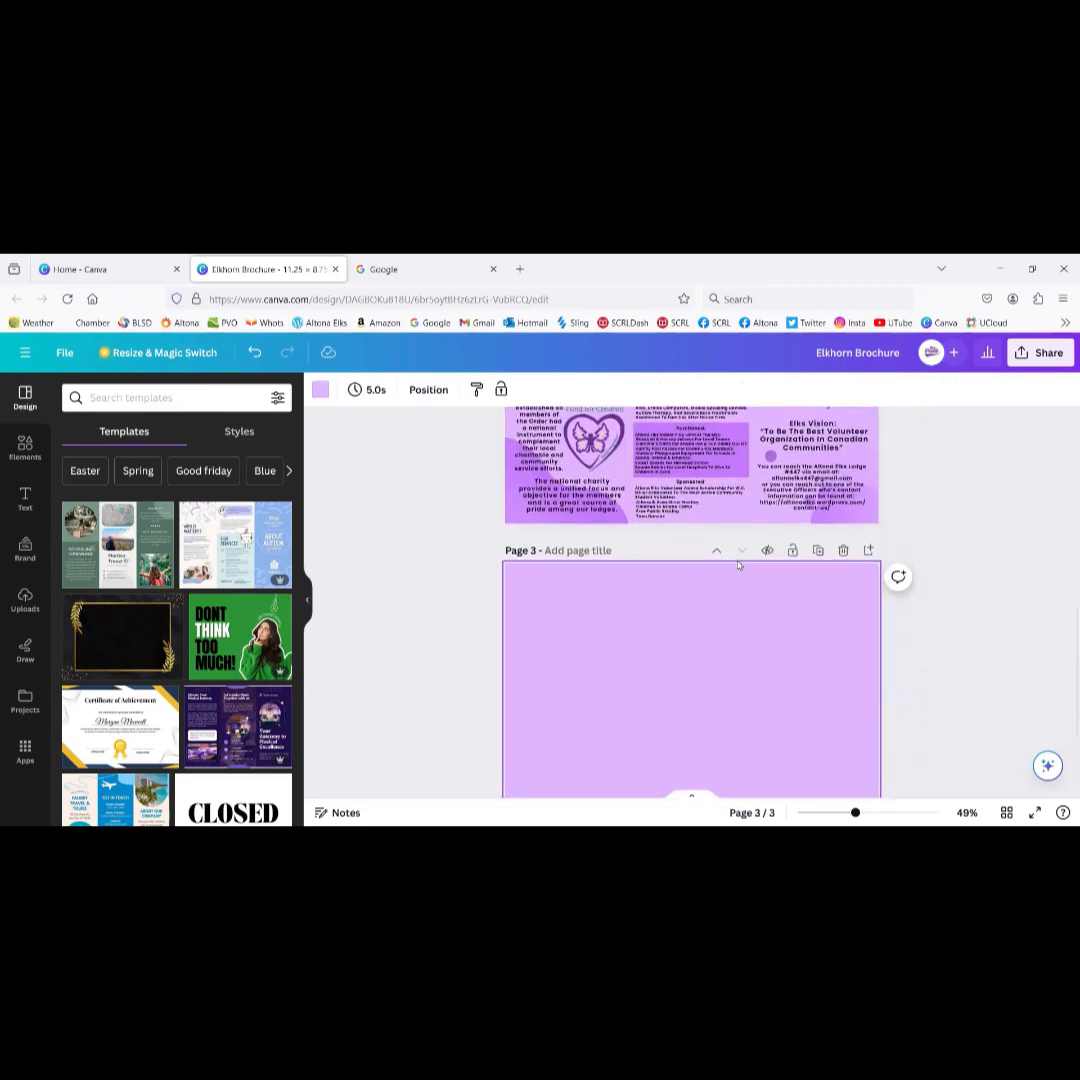
{"action": "left_click_drag", "start_coordinate": [605, 462], "coordinate": [636, 712]}
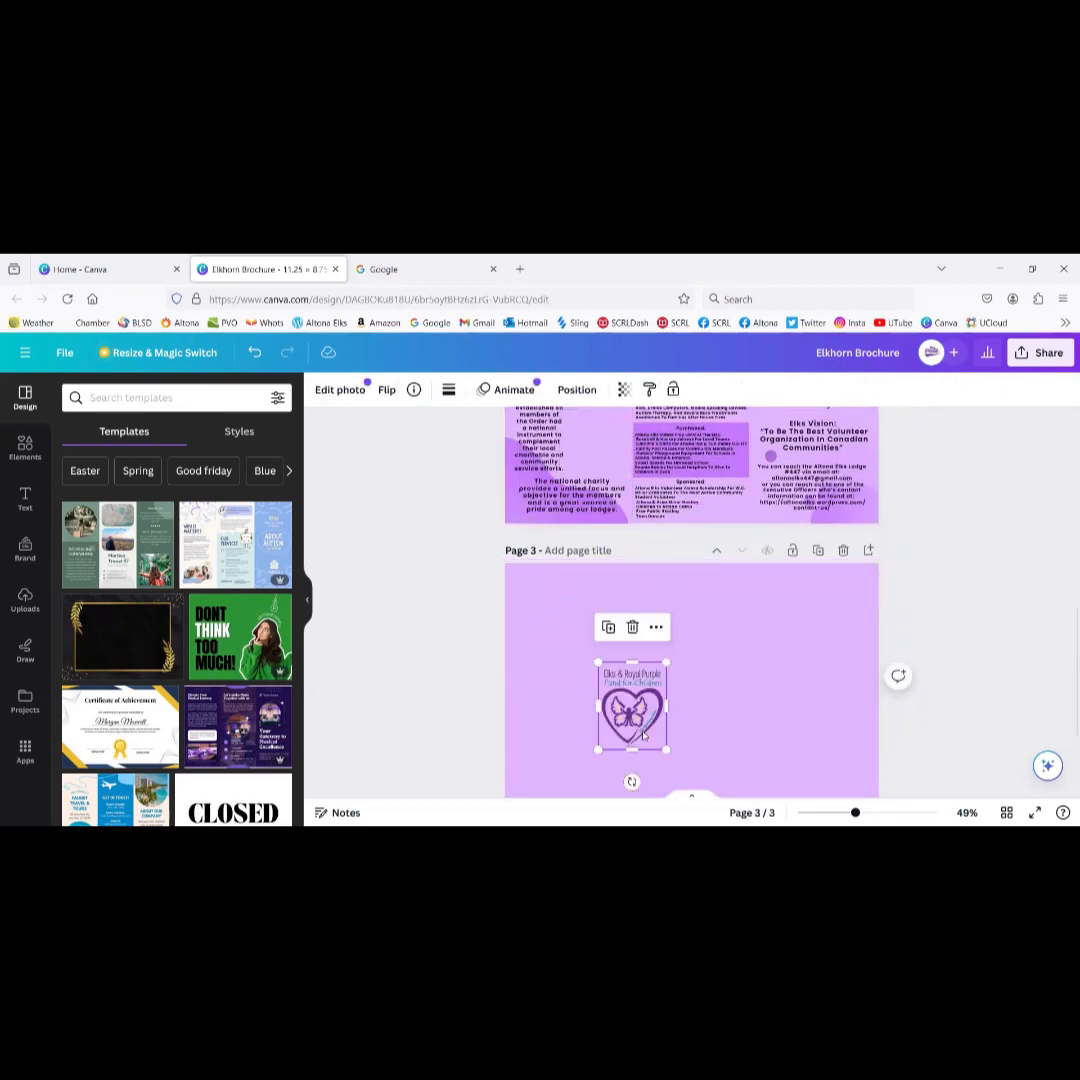
{"action": "scroll", "coordinate": [827, 728], "scroll_direction": "up", "scroll_amount": 2}
{"action": "scroll", "coordinate": [827, 728], "scroll_direction": "up", "scroll_amount": 1}
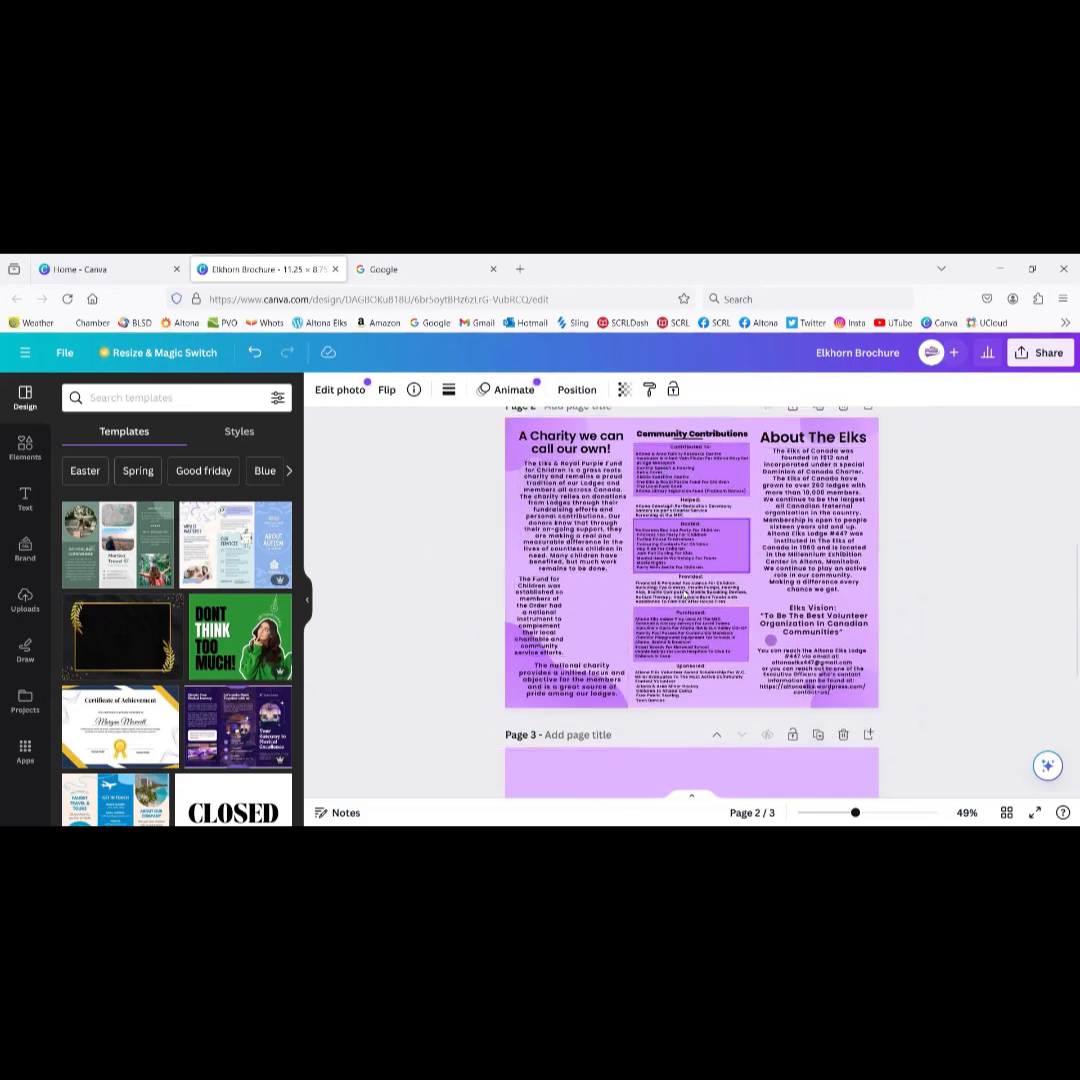
{"action": "scroll", "coordinate": [684, 595], "scroll_direction": "down", "scroll_amount": 3}
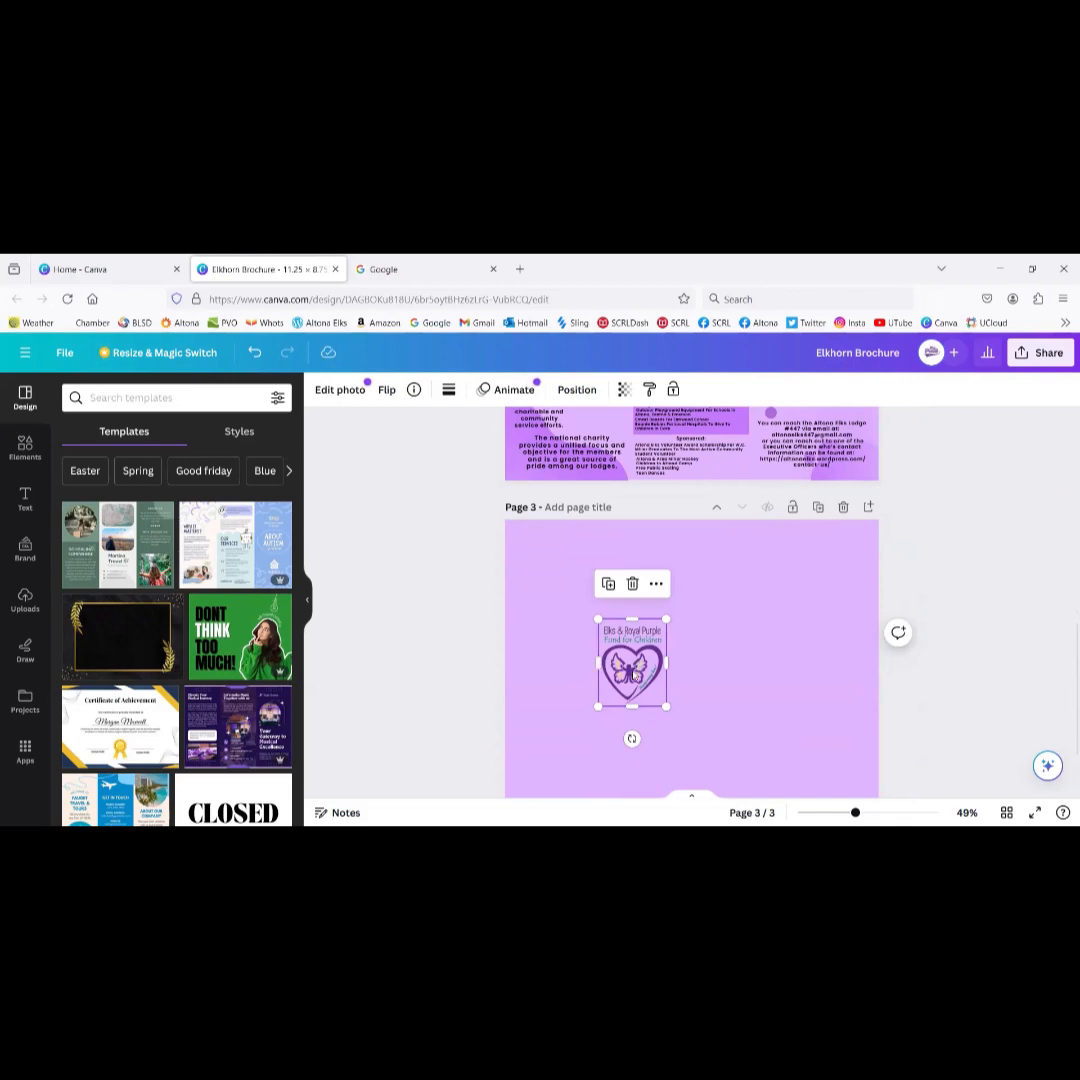
{"action": "left_click_drag", "start_coordinate": [632, 675], "coordinate": [623, 629]}
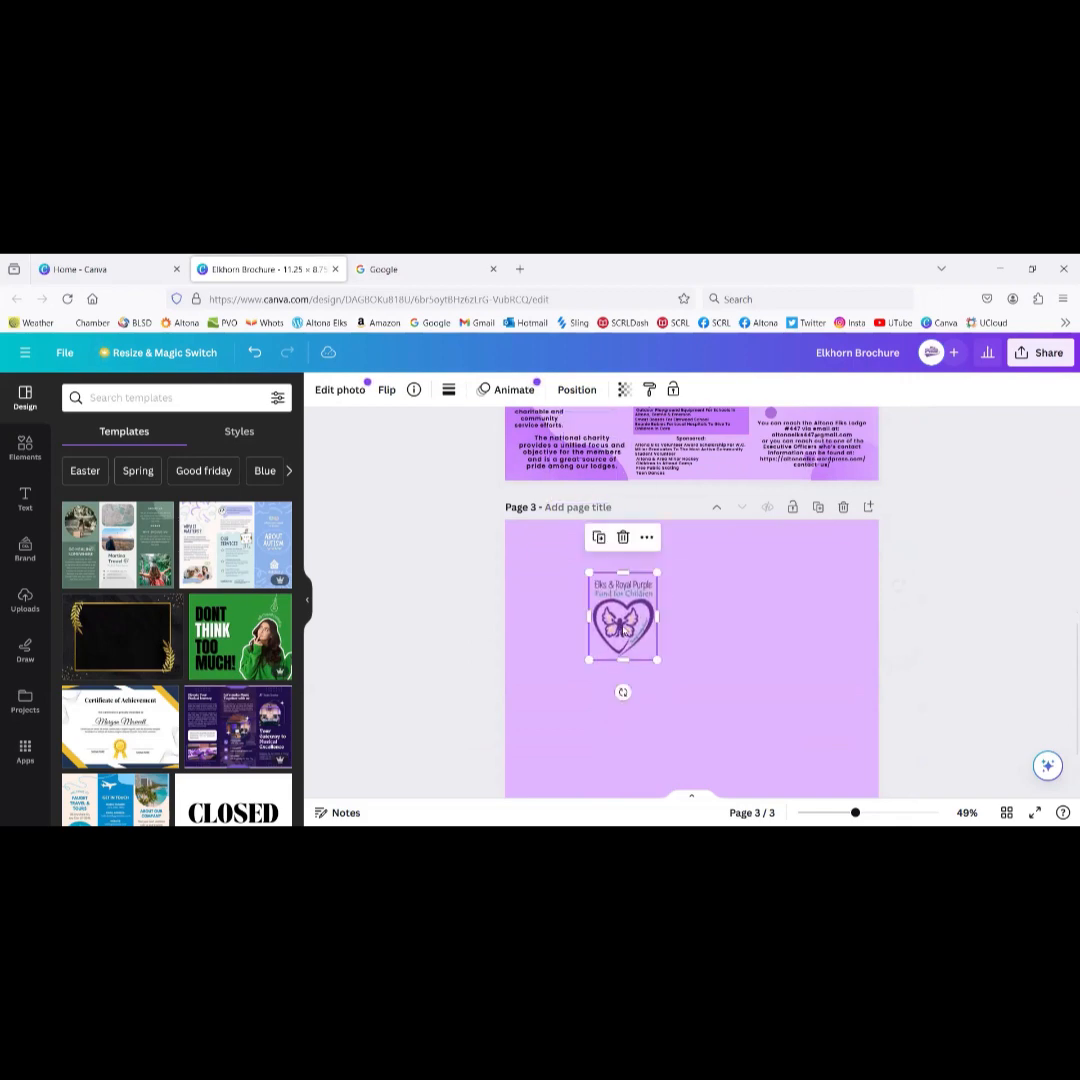
{"action": "scroll", "coordinate": [754, 631], "scroll_direction": "up", "scroll_amount": 1}
{"action": "scroll", "coordinate": [754, 631], "scroll_direction": "down", "scroll_amount": 1}
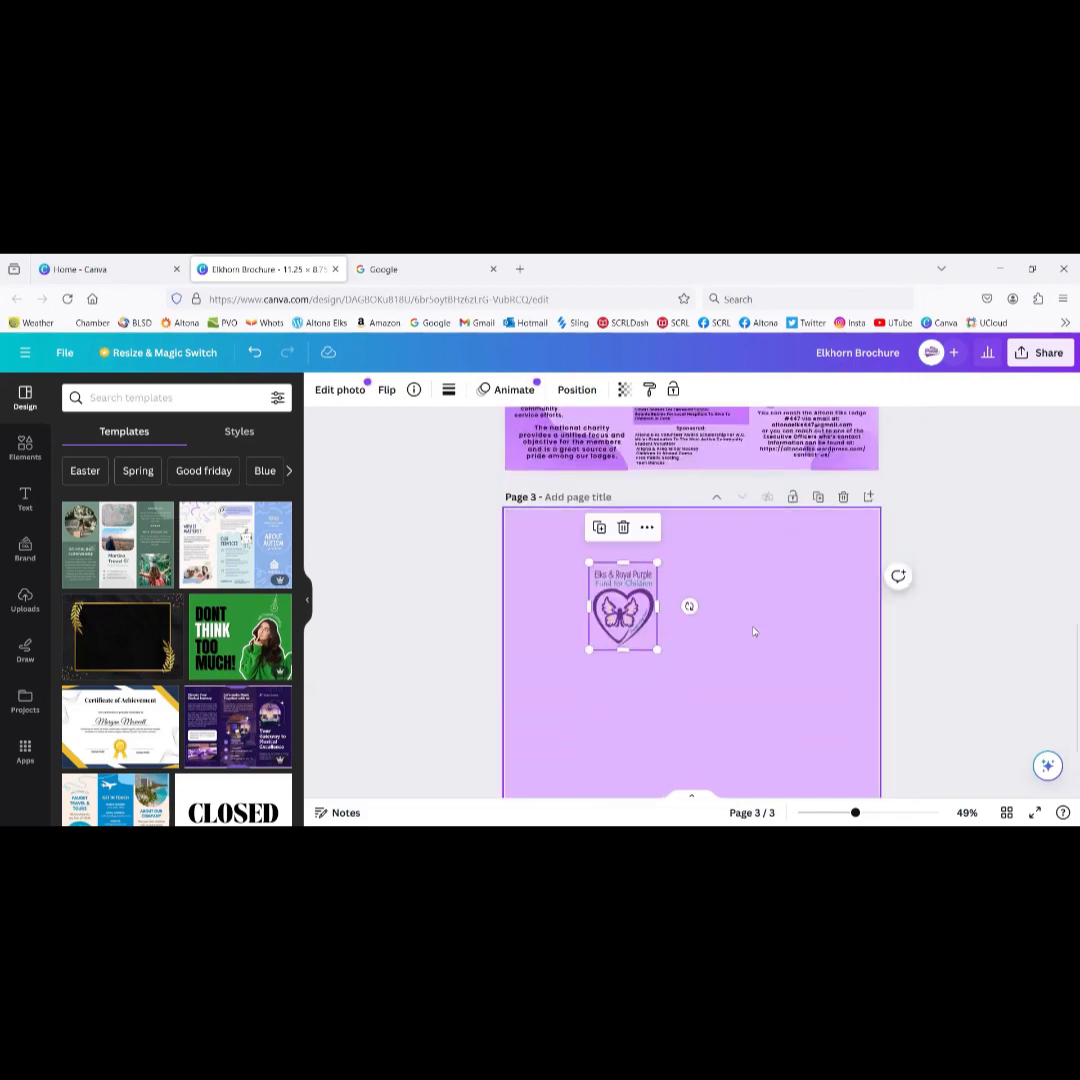
{"action": "left_click_drag", "start_coordinate": [590, 573], "coordinate": [535, 542]}
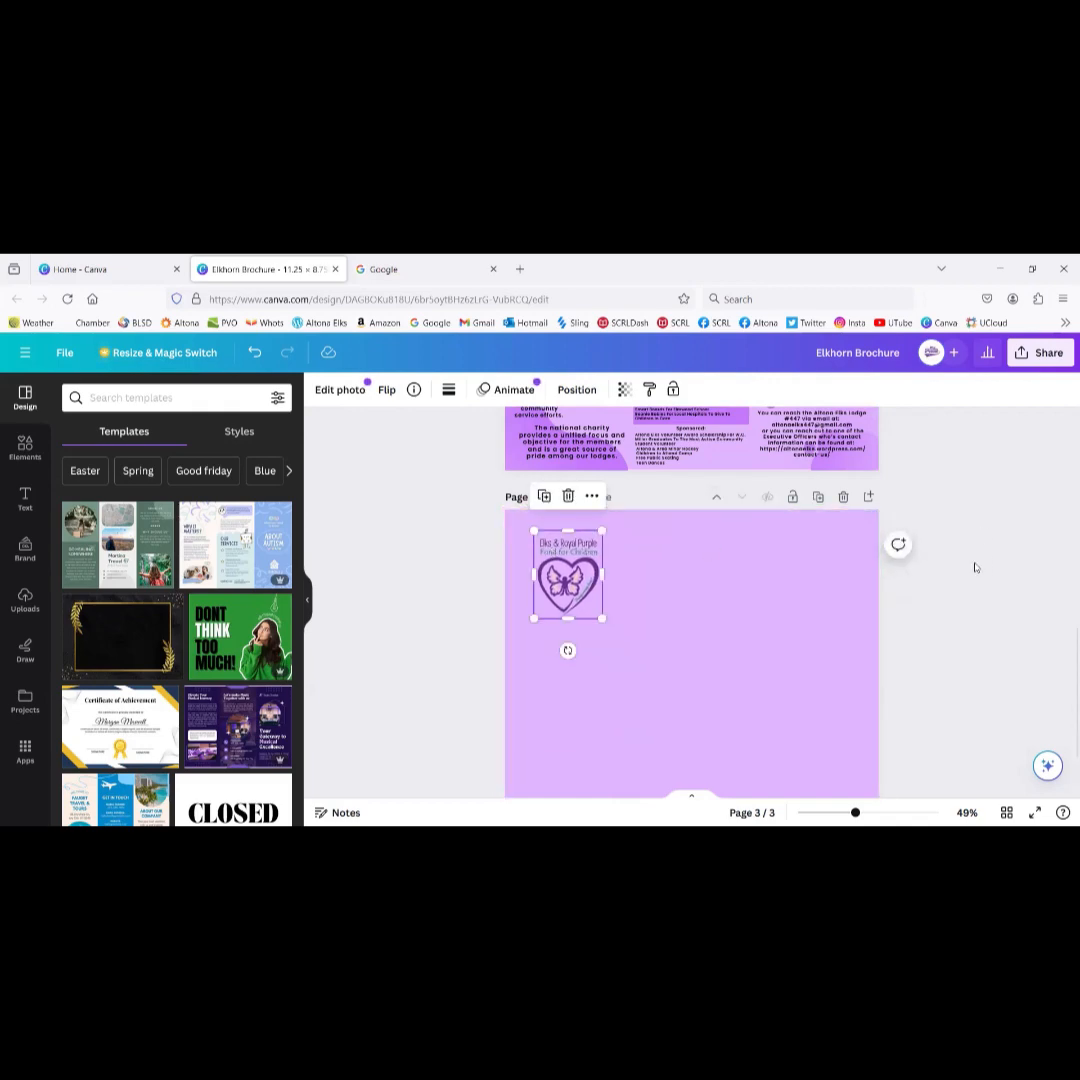
{"action": "left_click", "coordinate": [970, 609]}
Step: Move the heart logo back onto page 2 and delete the blank third page
{"action": "scroll", "coordinate": [963, 547], "scroll_direction": "down", "scroll_amount": 1}
{"action": "scroll", "coordinate": [963, 547], "scroll_direction": "up", "scroll_amount": 3}
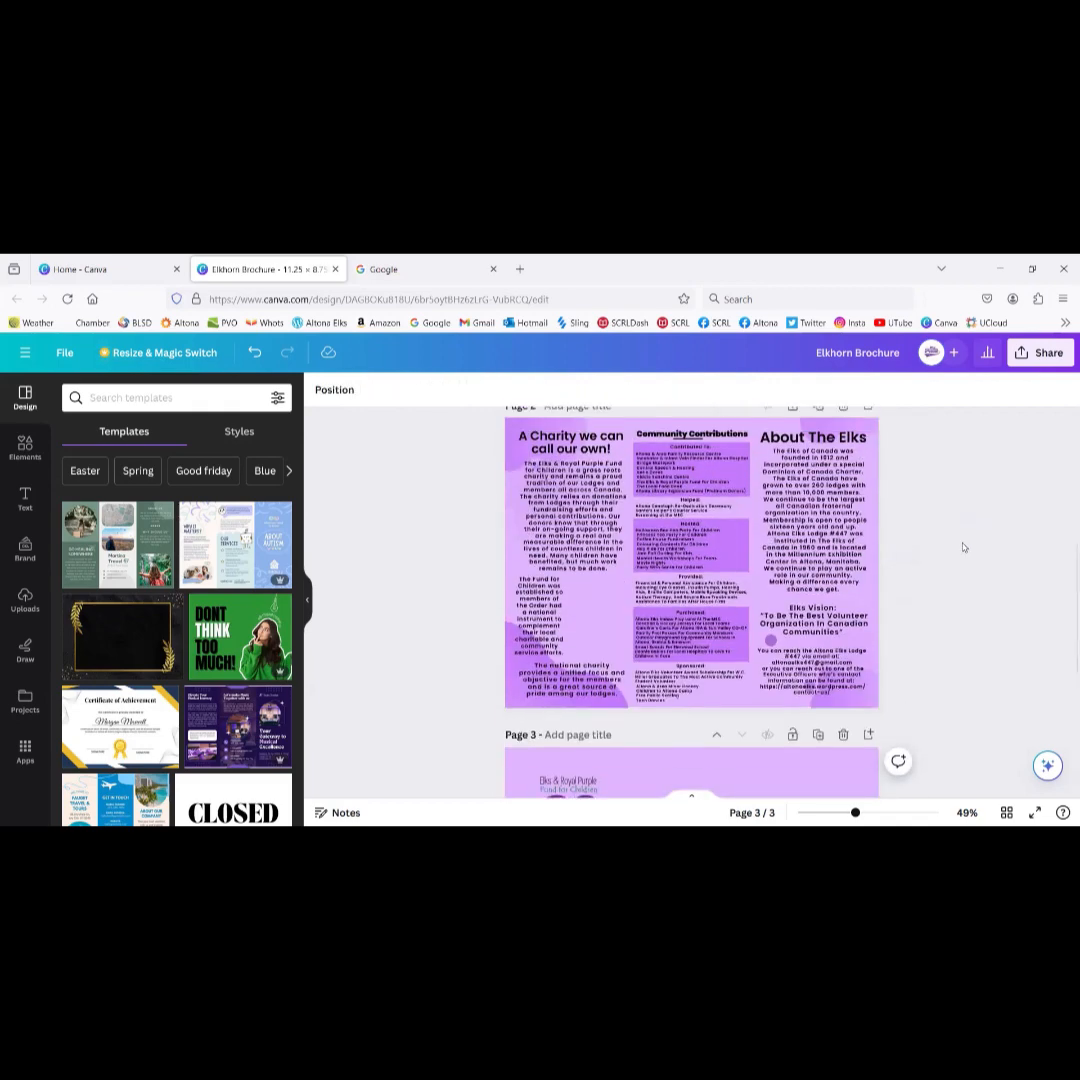
{"action": "scroll", "coordinate": [963, 547], "scroll_direction": "down", "scroll_amount": 3}
{"action": "left_click", "coordinate": [689, 567]}
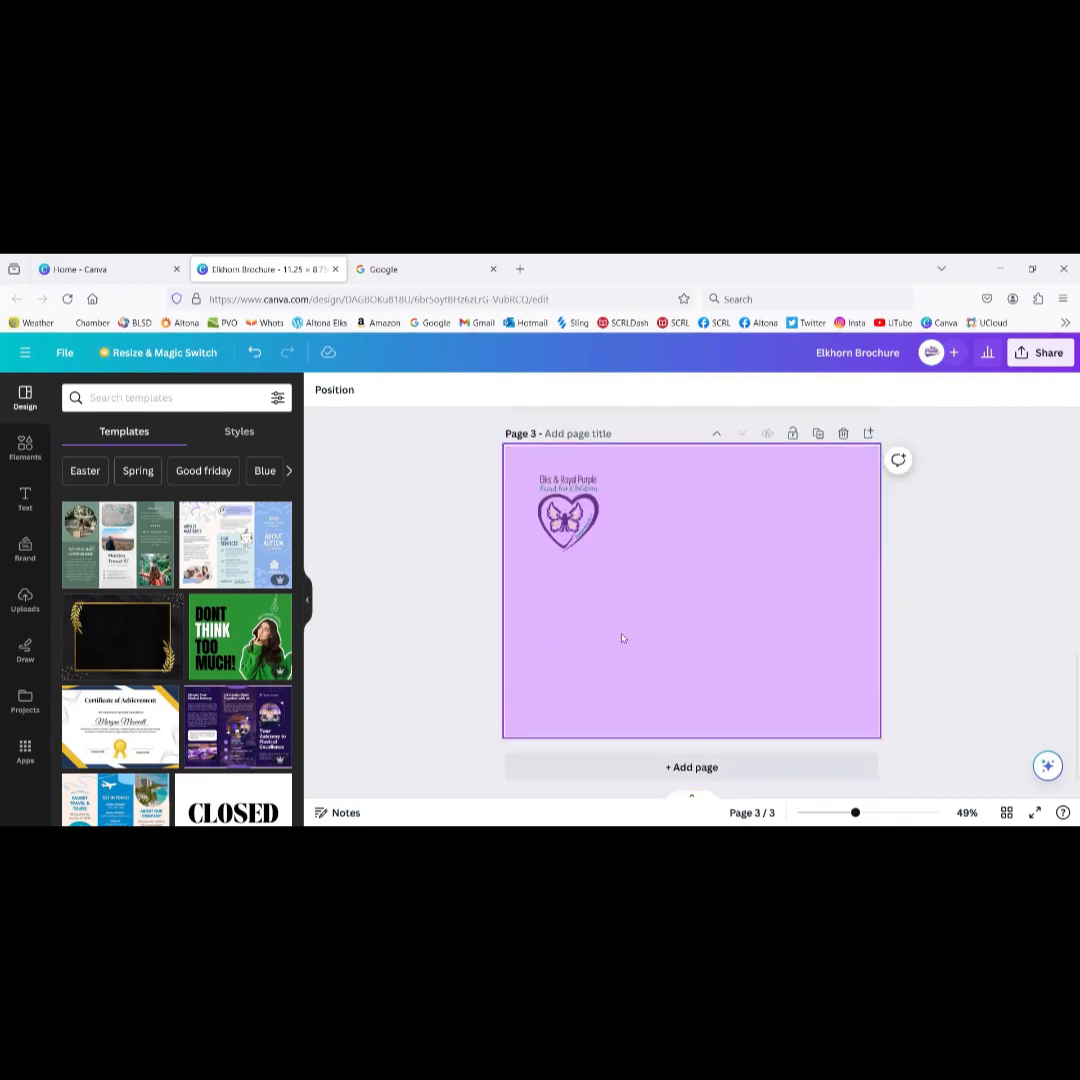
{"action": "scroll", "coordinate": [1061, 552], "scroll_direction": "up", "scroll_amount": 3}
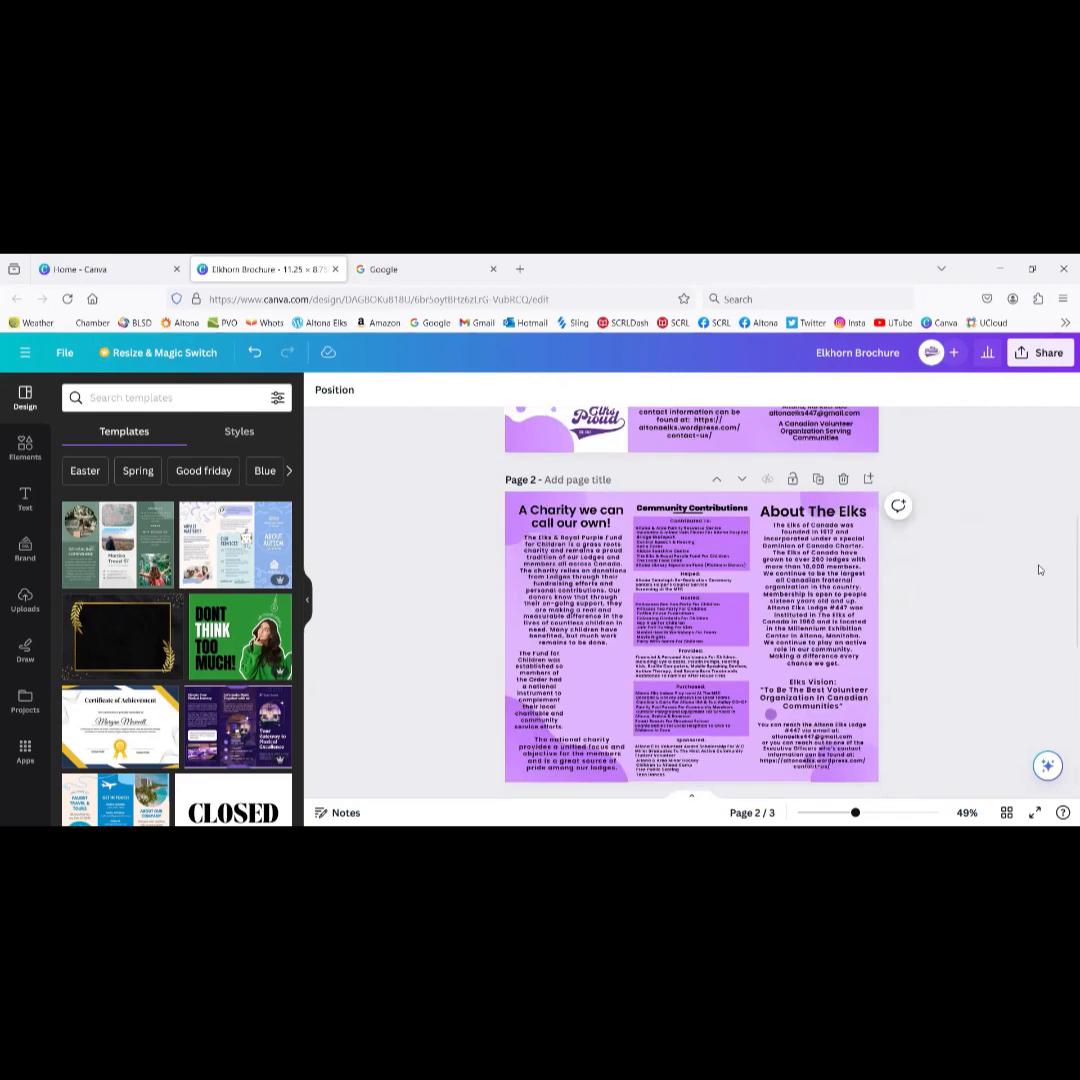
{"action": "scroll", "coordinate": [1040, 569], "scroll_direction": "down", "scroll_amount": 3}
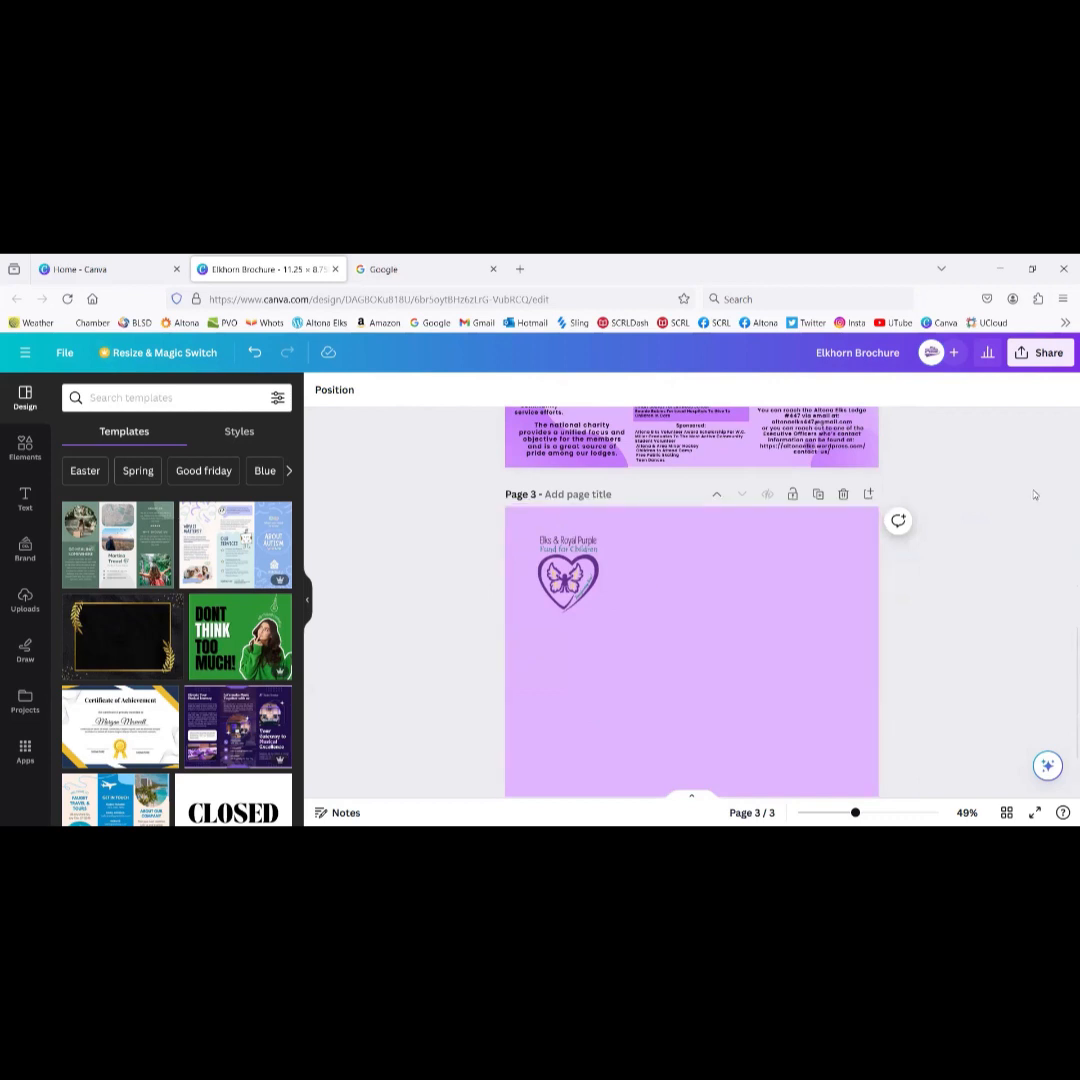
{"action": "scroll", "coordinate": [1035, 495], "scroll_direction": "up", "scroll_amount": 1}
{"action": "left_click_drag", "start_coordinate": [567, 692], "coordinate": [596, 490]}
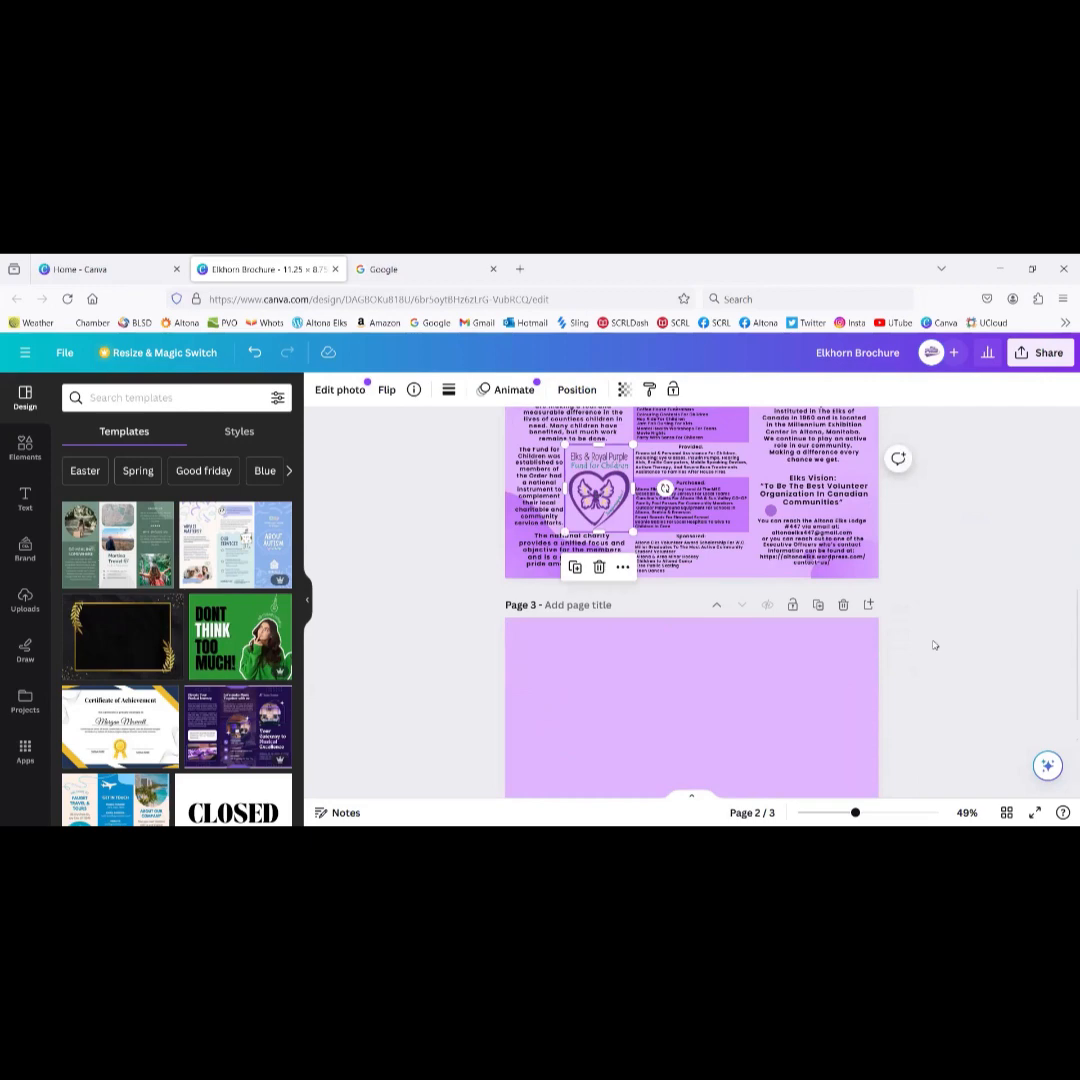
{"action": "left_click", "coordinate": [843, 607]}
{"action": "scroll", "coordinate": [919, 487], "scroll_direction": "up", "scroll_amount": 5}
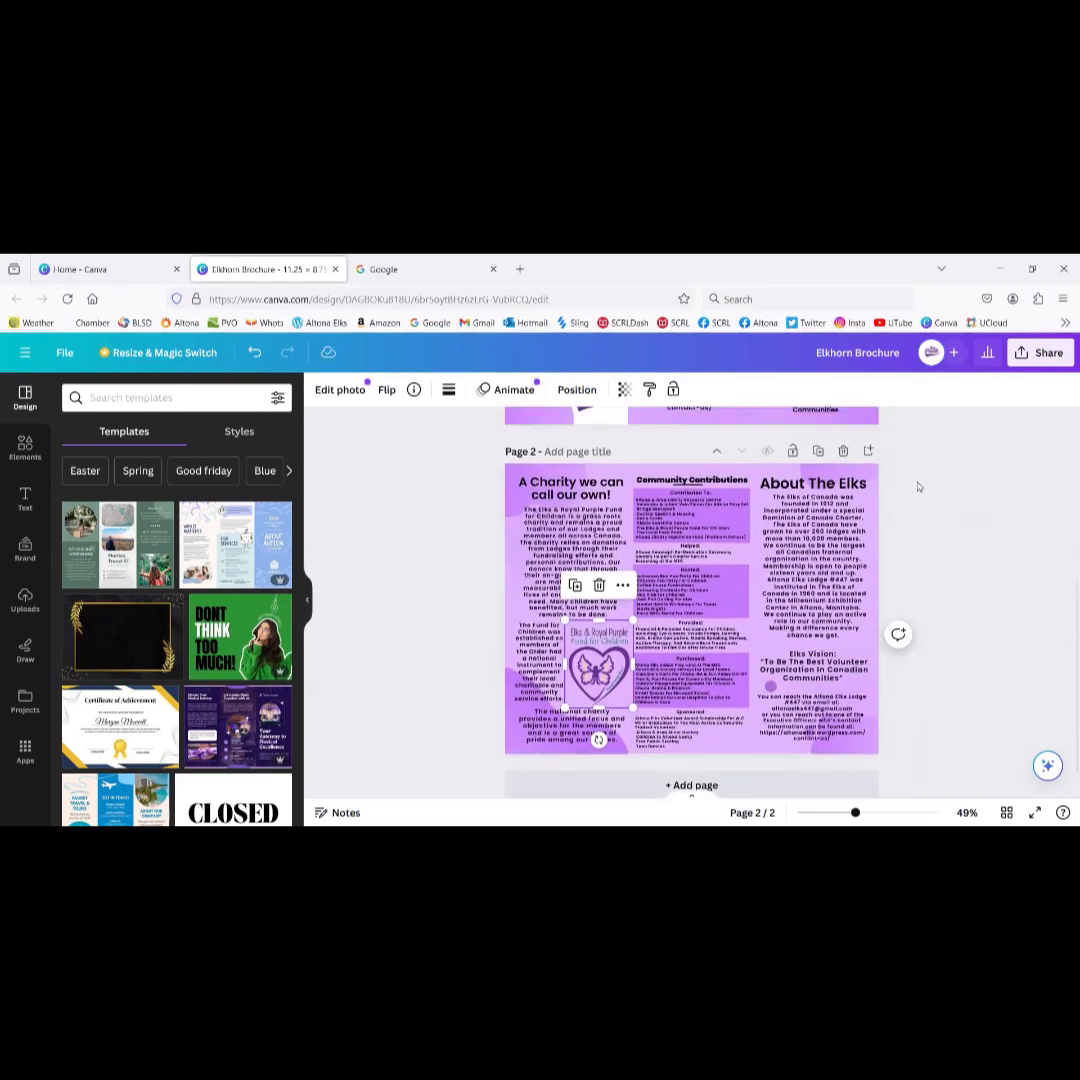
{"action": "scroll", "coordinate": [919, 487], "scroll_direction": "down", "scroll_amount": 5}
{"action": "scroll", "coordinate": [919, 487], "scroll_direction": "up", "scroll_amount": 5}
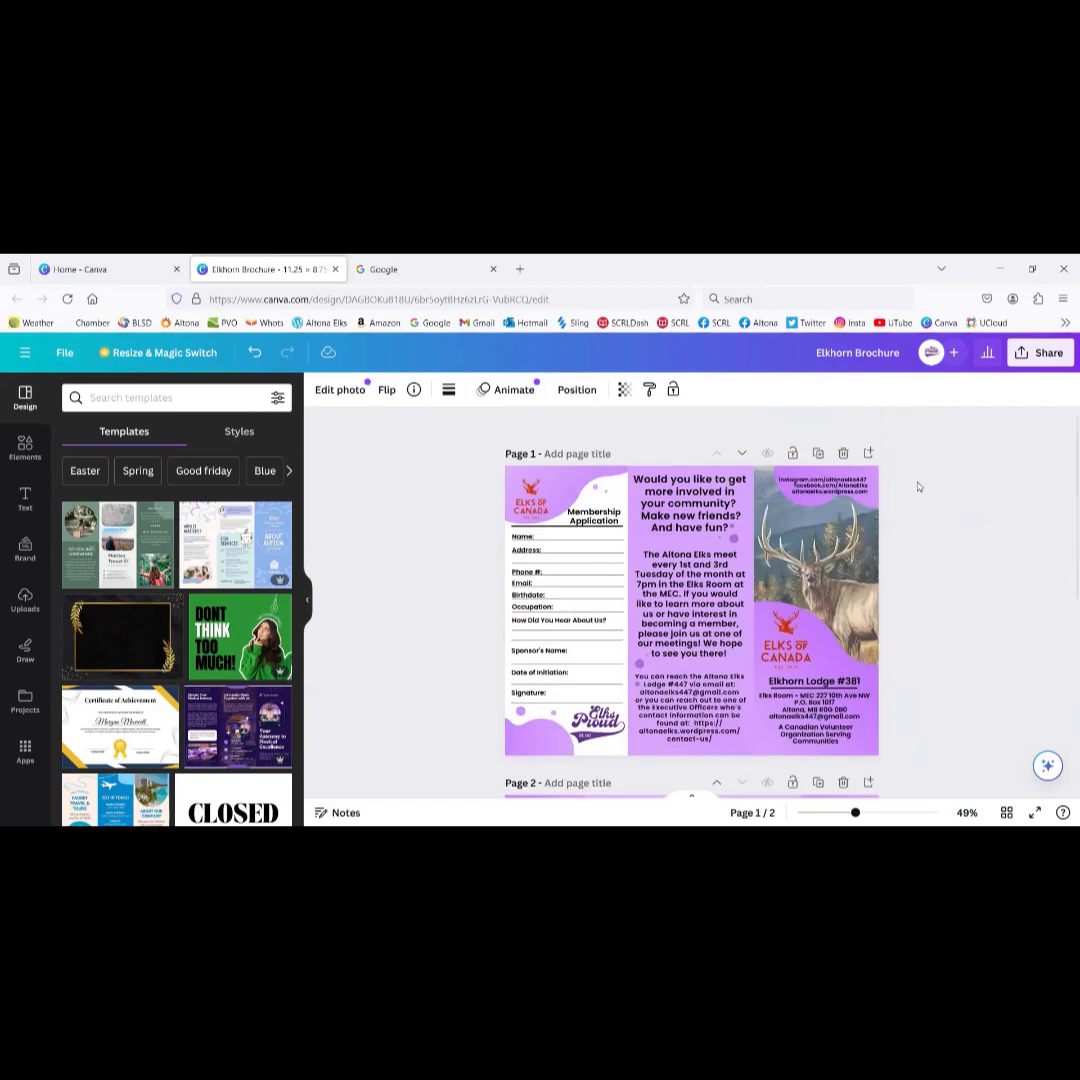
{"action": "scroll", "coordinate": [919, 487], "scroll_direction": "down", "scroll_amount": 5}
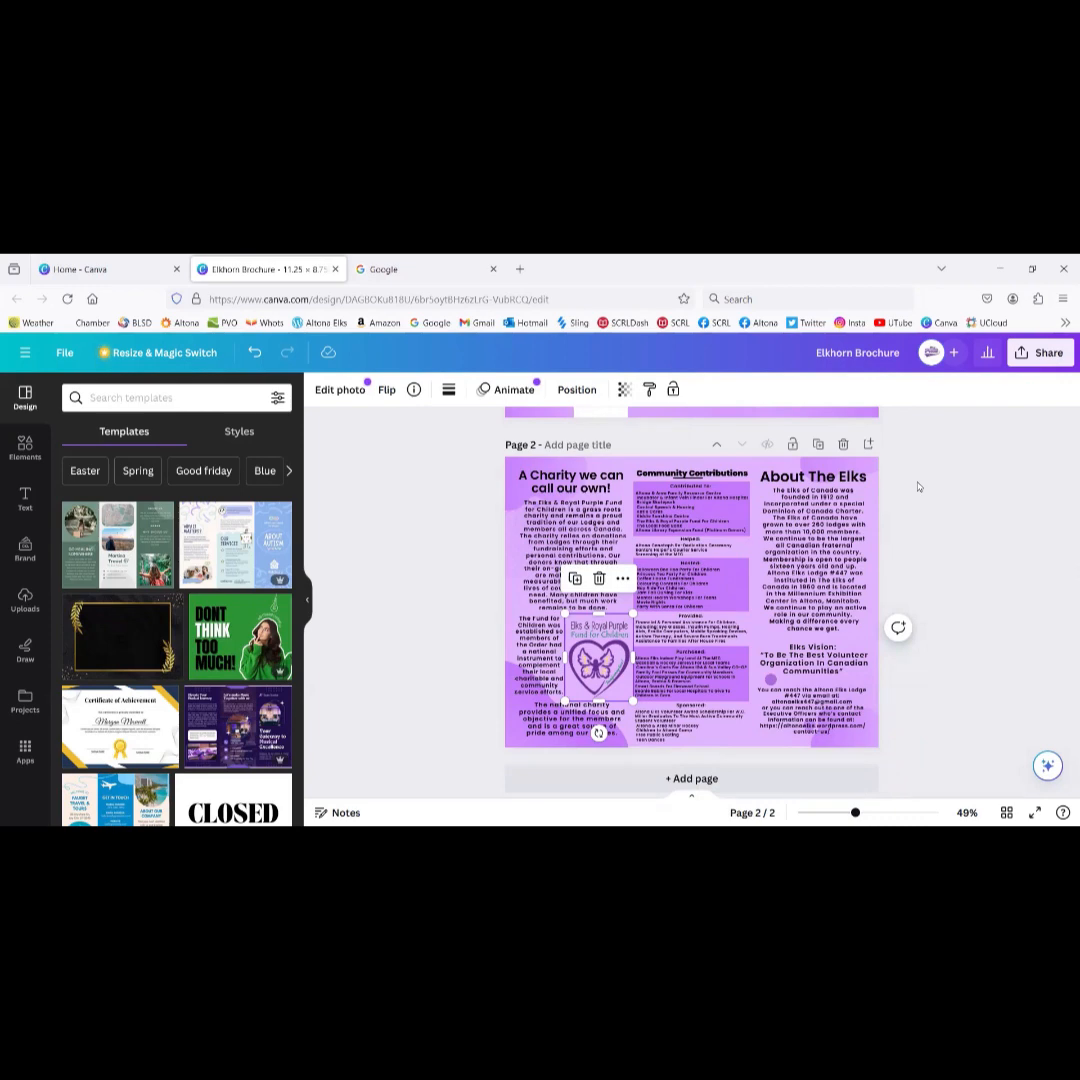
{"action": "scroll", "coordinate": [918, 487], "scroll_direction": "up", "scroll_amount": 5}
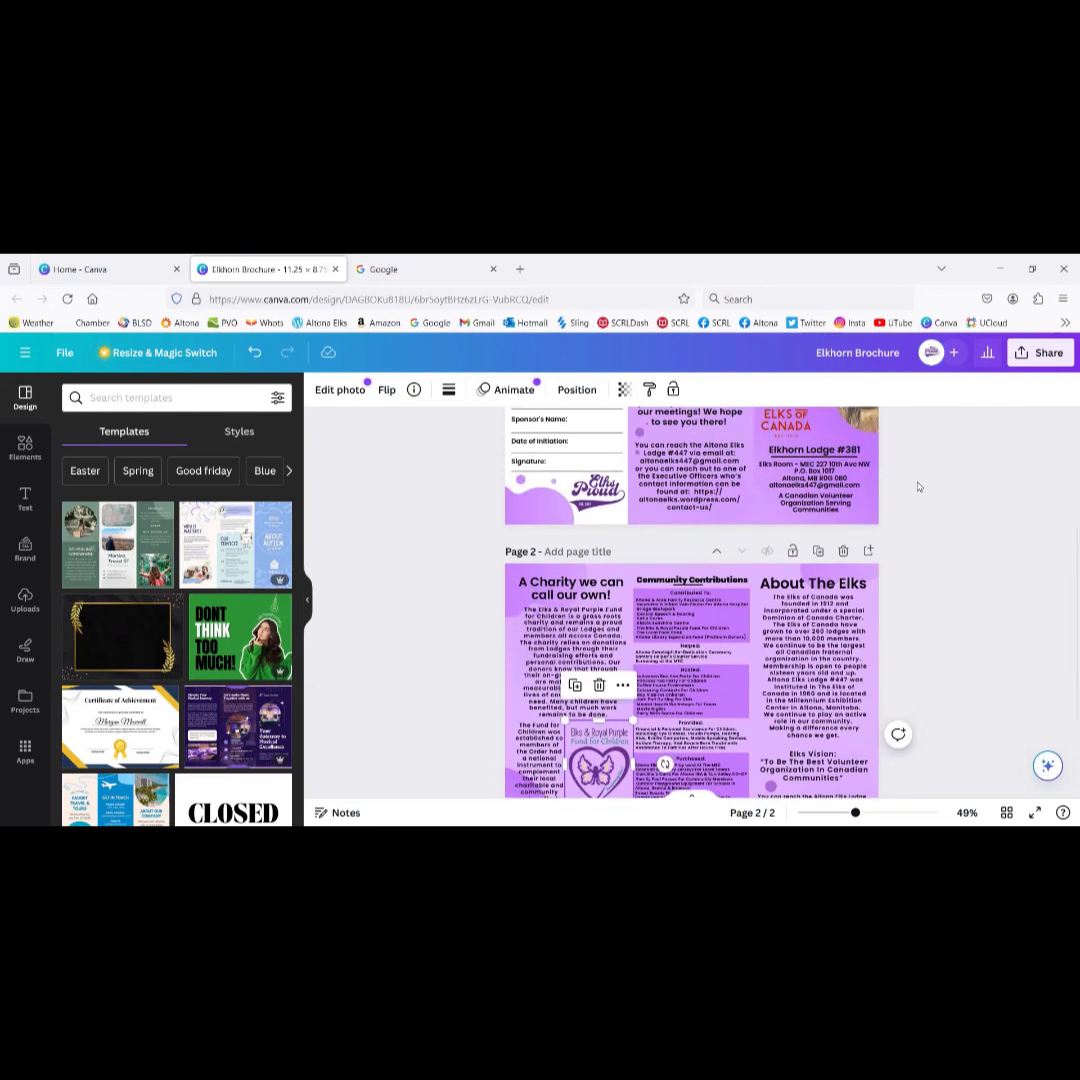
{"action": "scroll", "coordinate": [918, 487], "scroll_direction": "down", "scroll_amount": 5}
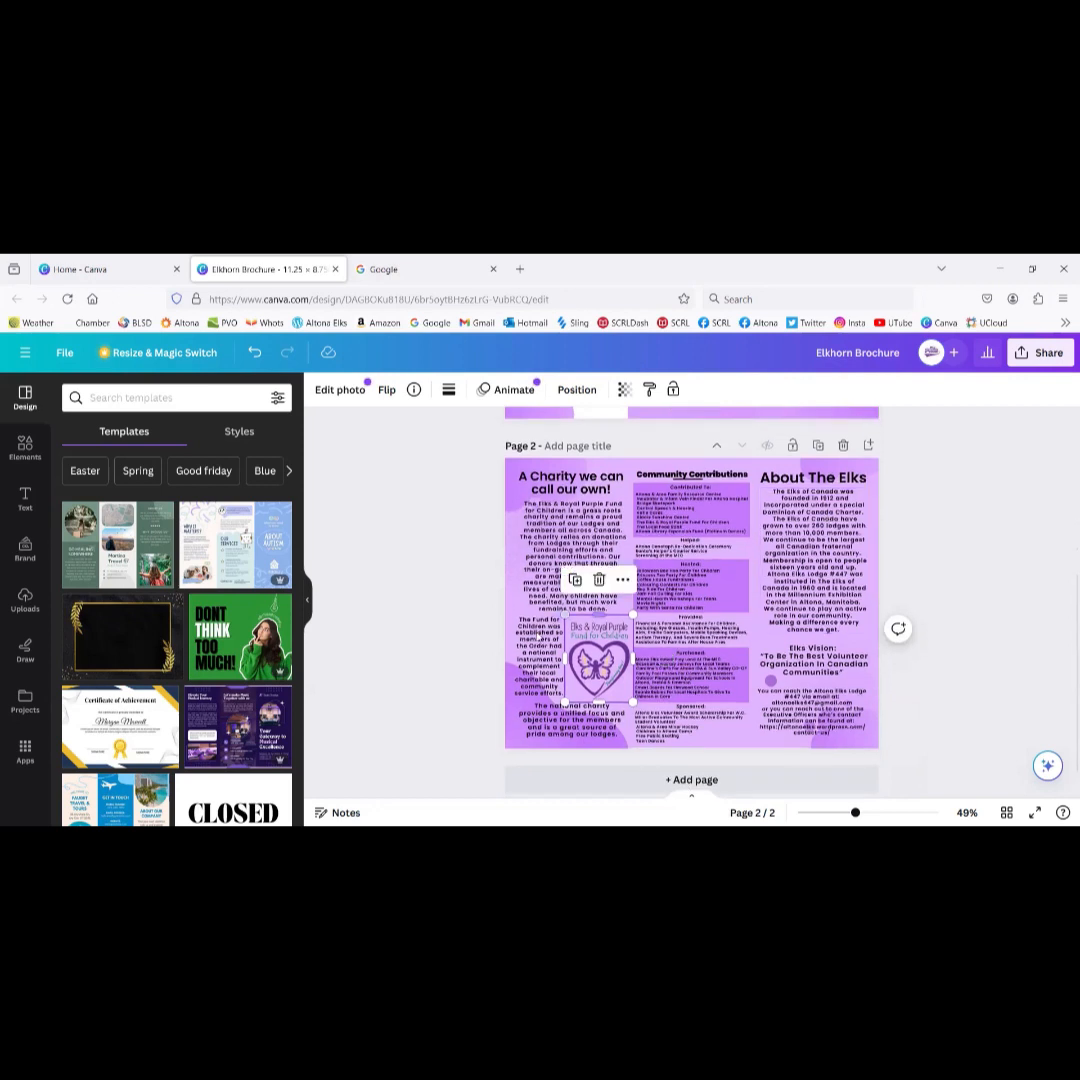
{"action": "left_click", "coordinate": [563, 541]}
{"action": "left_click", "coordinate": [563, 541]}
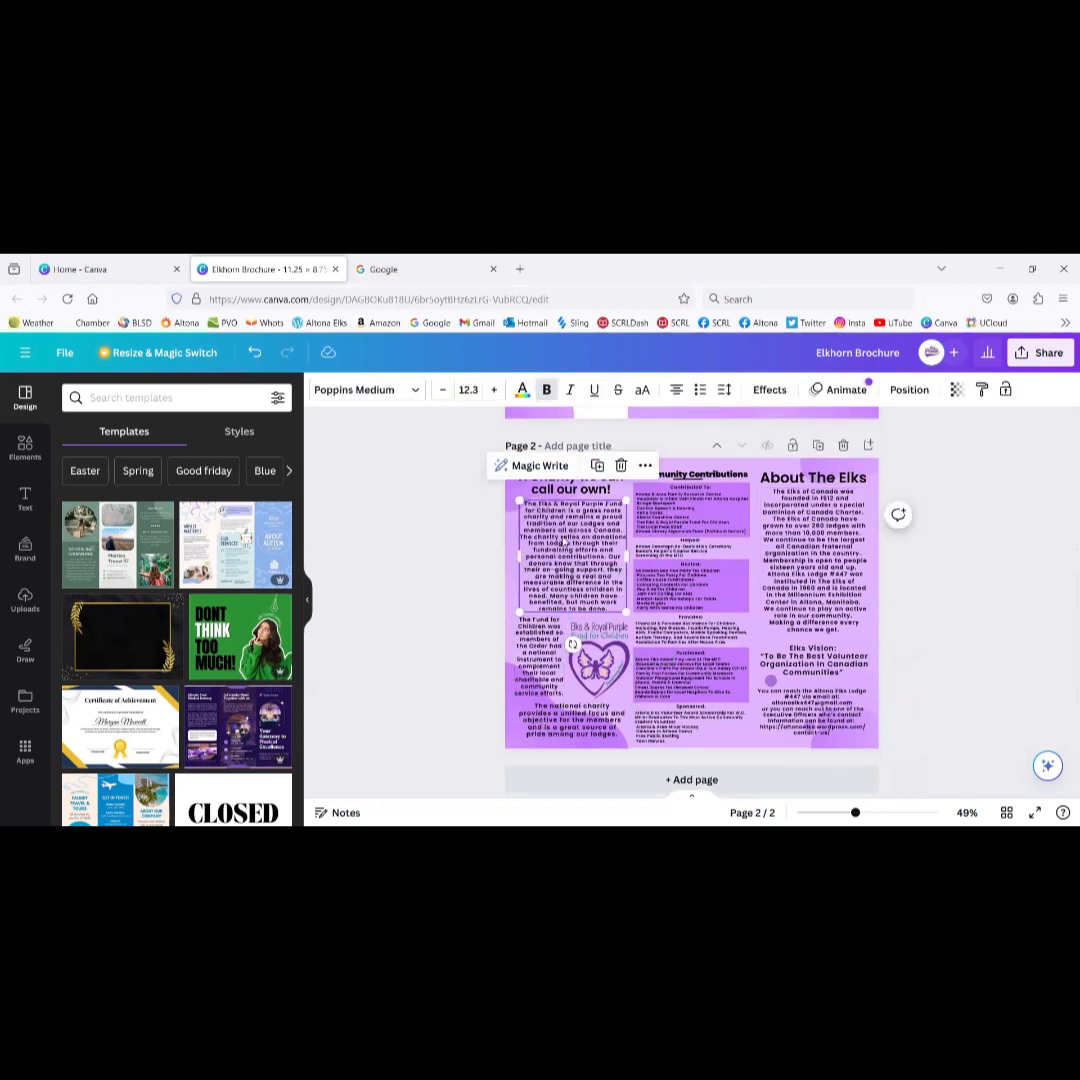
{"action": "scroll", "coordinate": [790, 565], "scroll_direction": "up", "scroll_amount": 5}
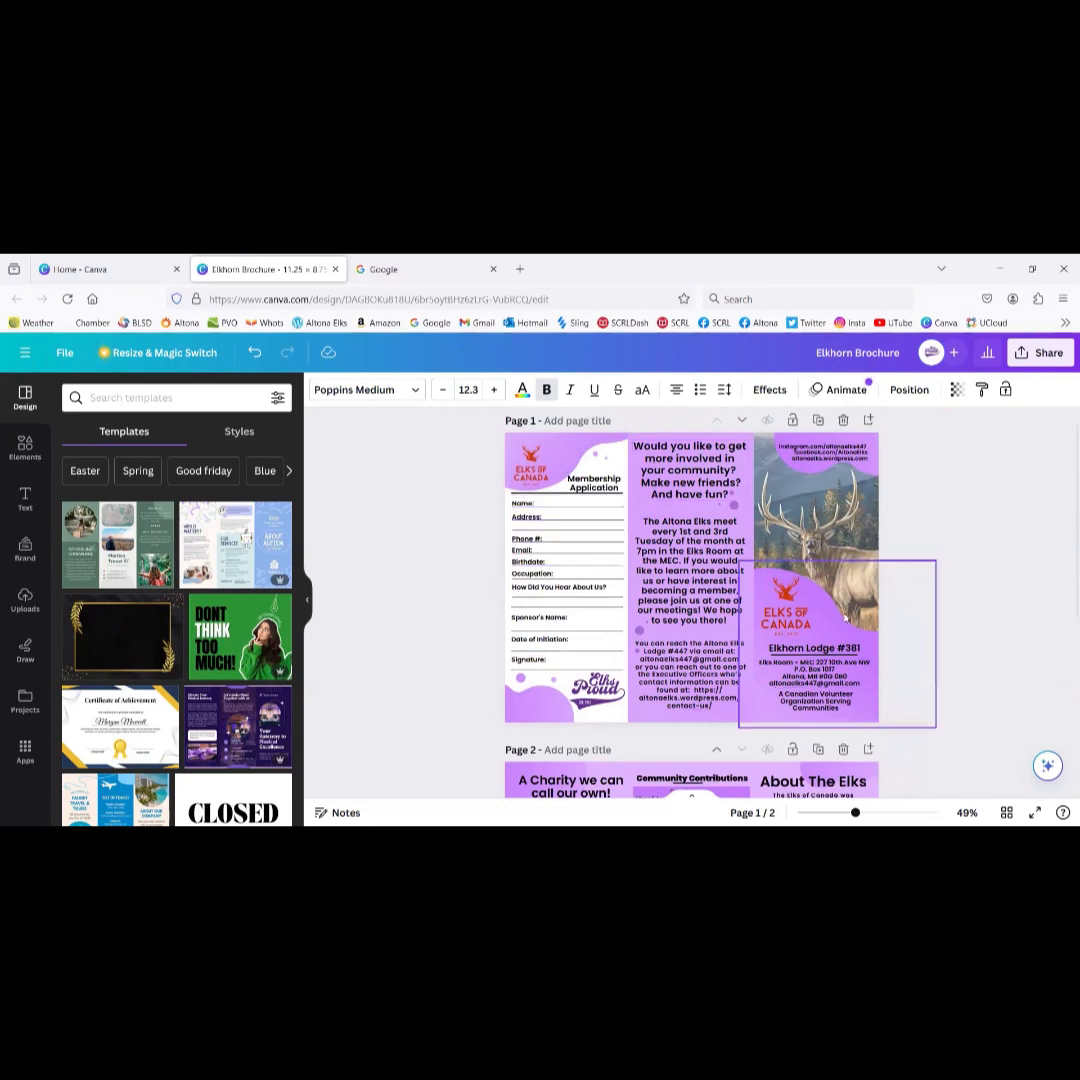
{"action": "scroll", "coordinate": [966, 590], "scroll_direction": "down", "scroll_amount": 3}
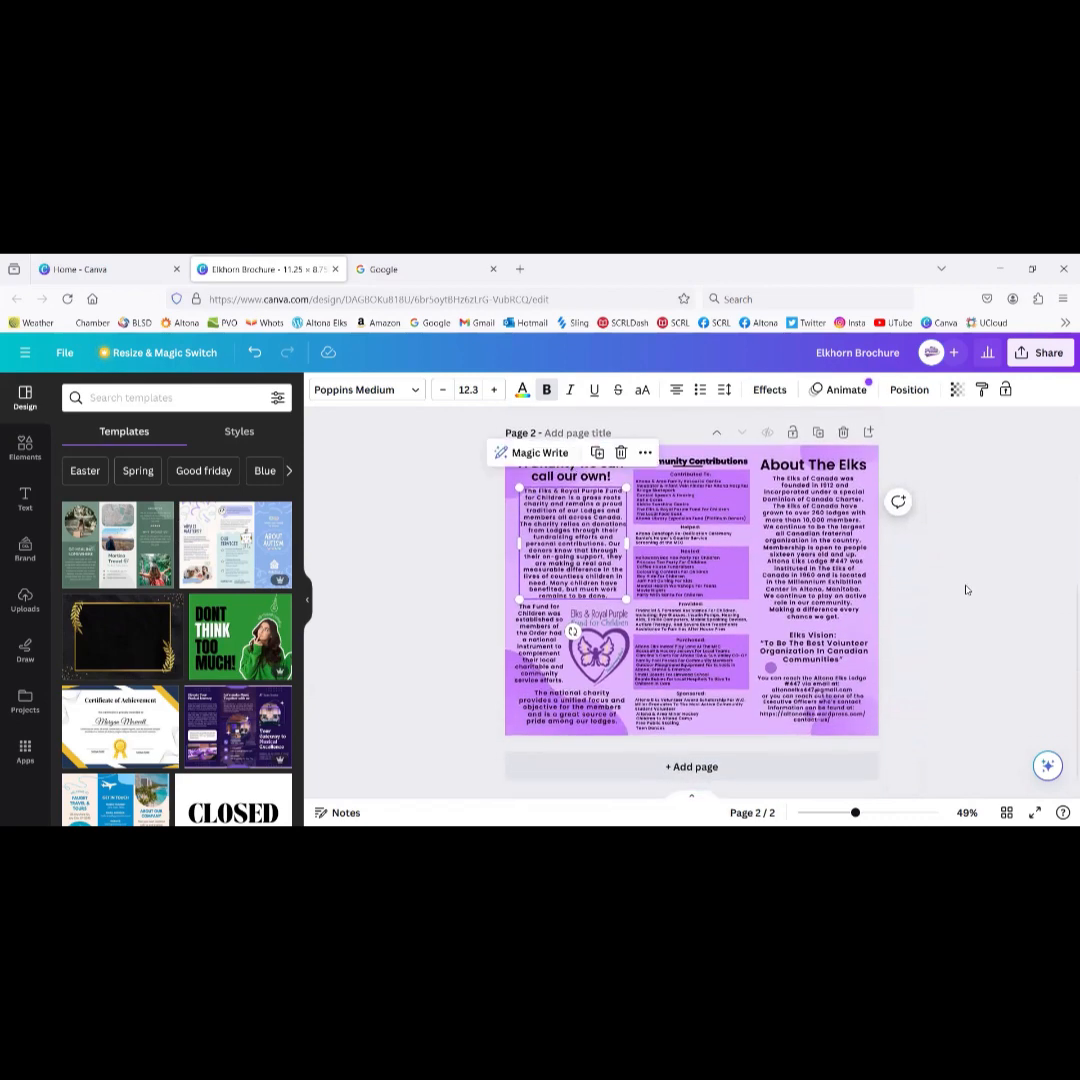
{"action": "scroll", "coordinate": [966, 590], "scroll_direction": "up", "scroll_amount": 1}
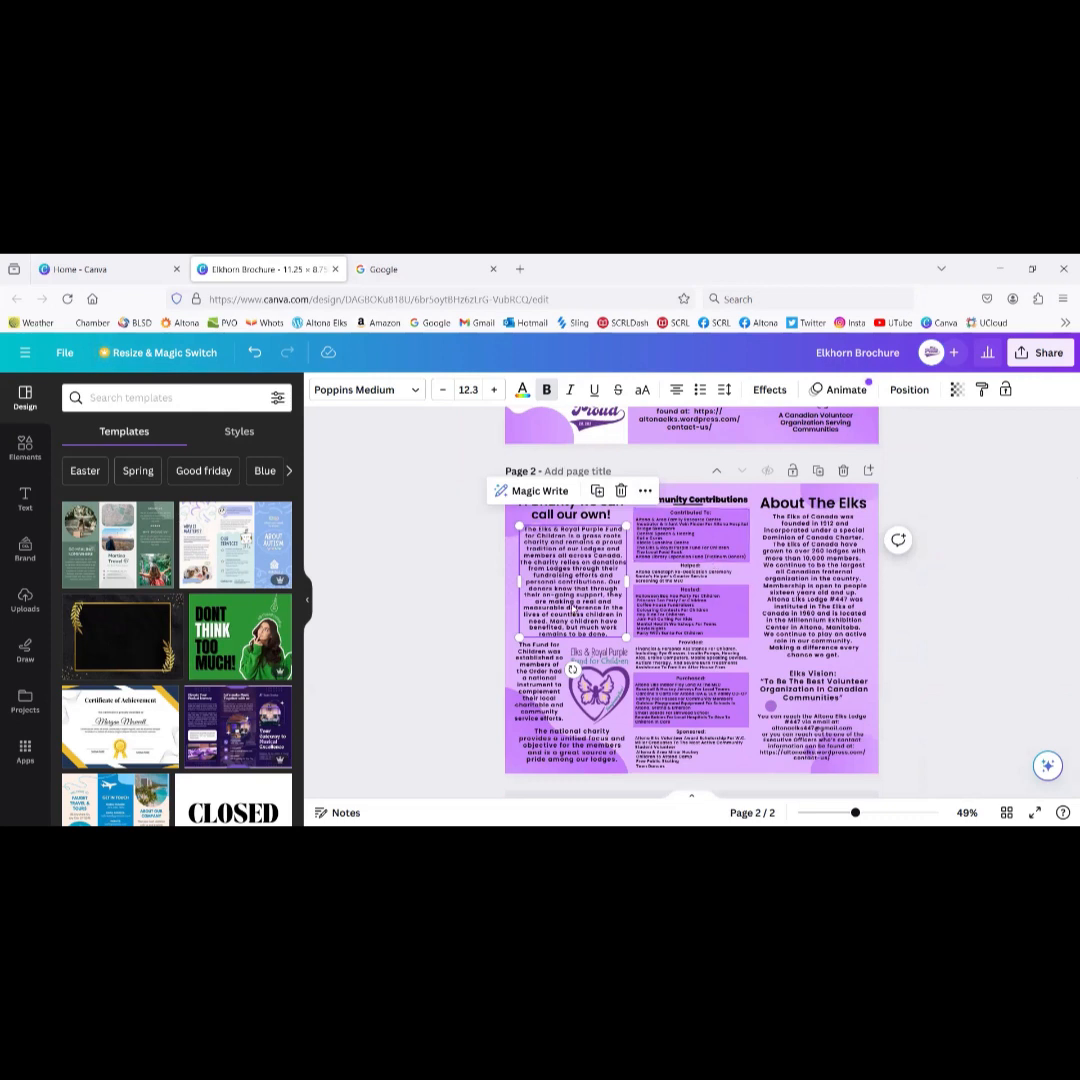
{"action": "scroll", "coordinate": [573, 609], "scroll_direction": "up", "scroll_amount": 4}
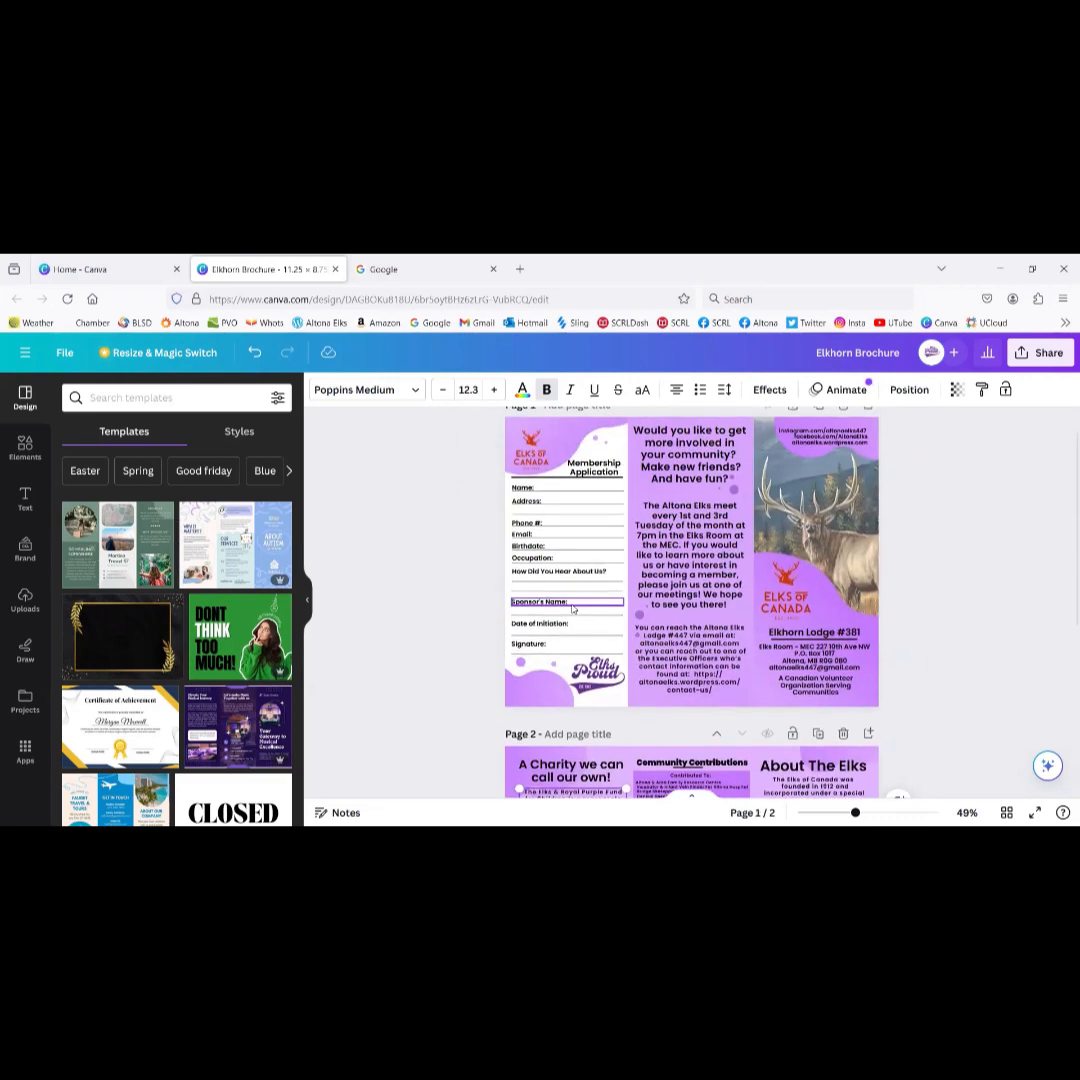
{"action": "scroll", "coordinate": [573, 607], "scroll_direction": "down", "scroll_amount": 2}
{"action": "scroll", "coordinate": [573, 609], "scroll_direction": "down", "scroll_amount": 1}
{"action": "scroll", "coordinate": [573, 609], "scroll_direction": "up", "scroll_amount": 3}
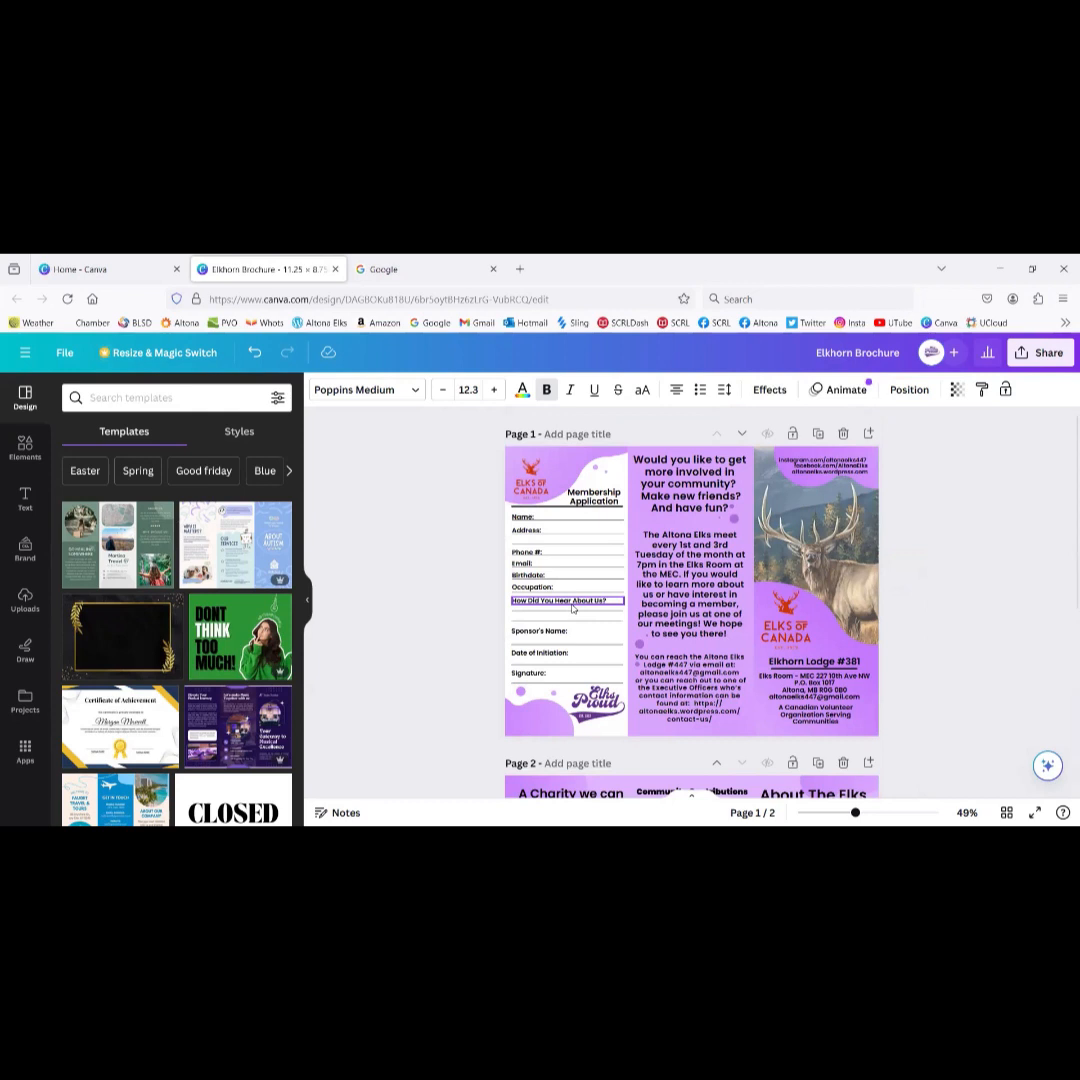
{"action": "left_click", "coordinate": [563, 531]}
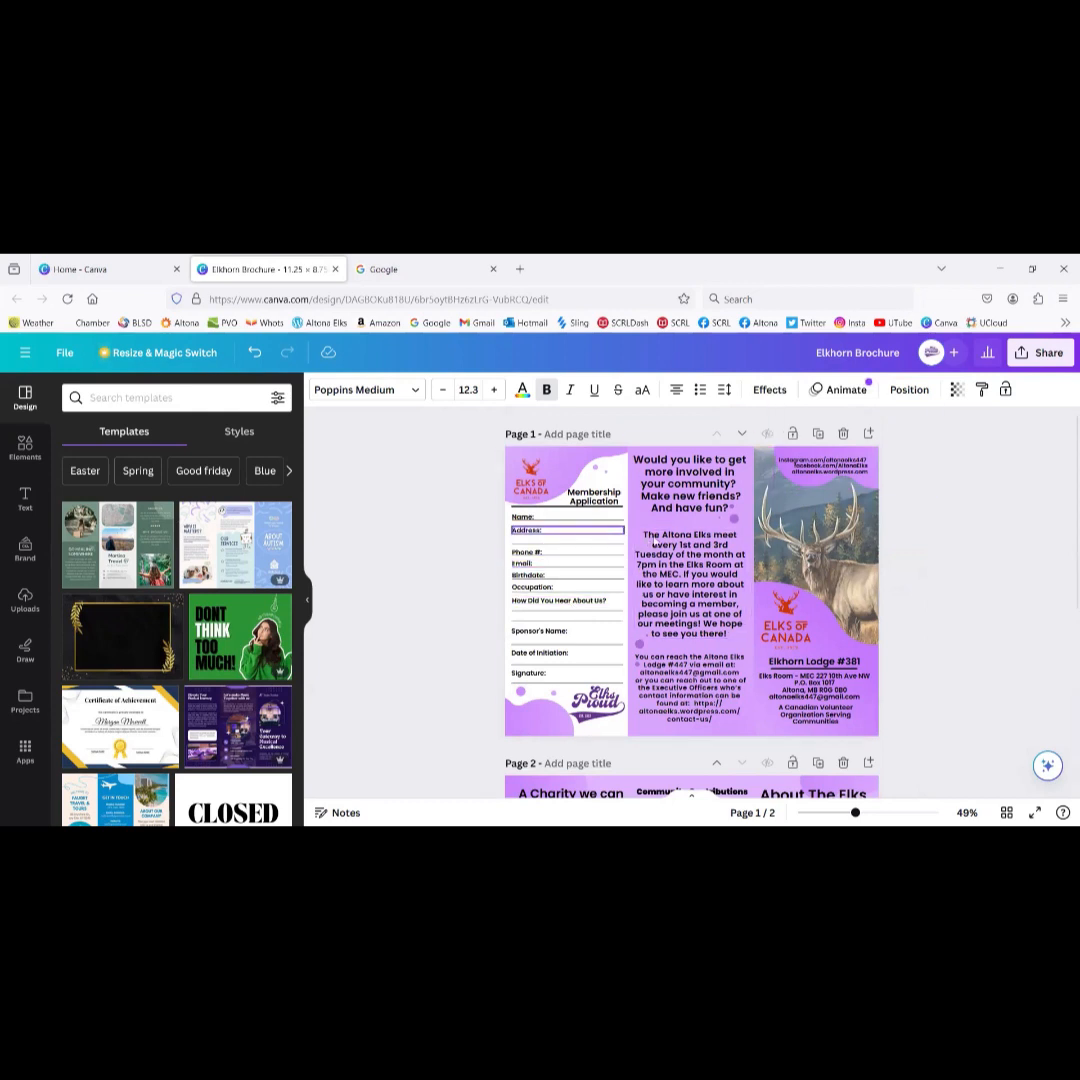
{"action": "left_click", "coordinate": [703, 511]}
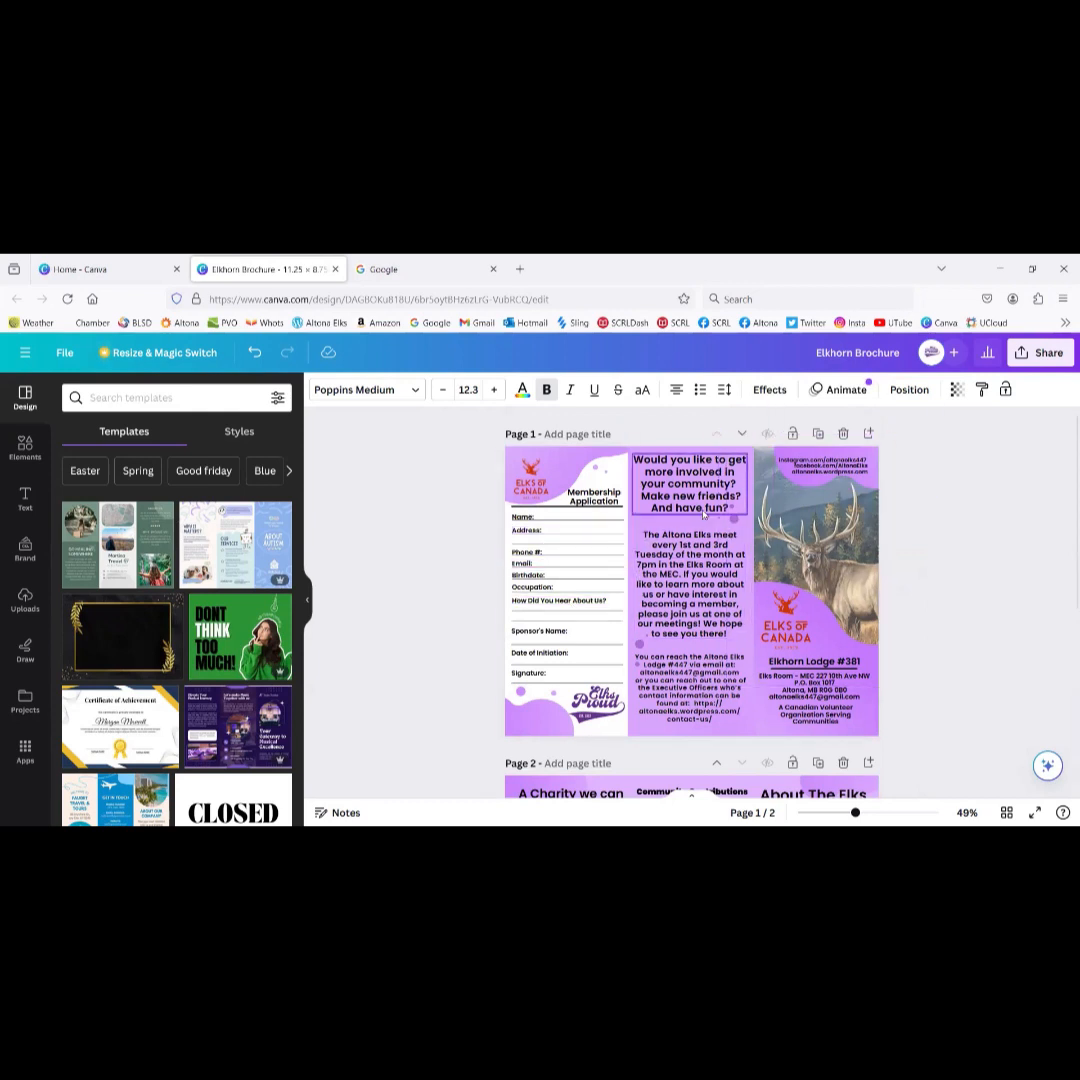
{"action": "left_click", "coordinate": [669, 542]}
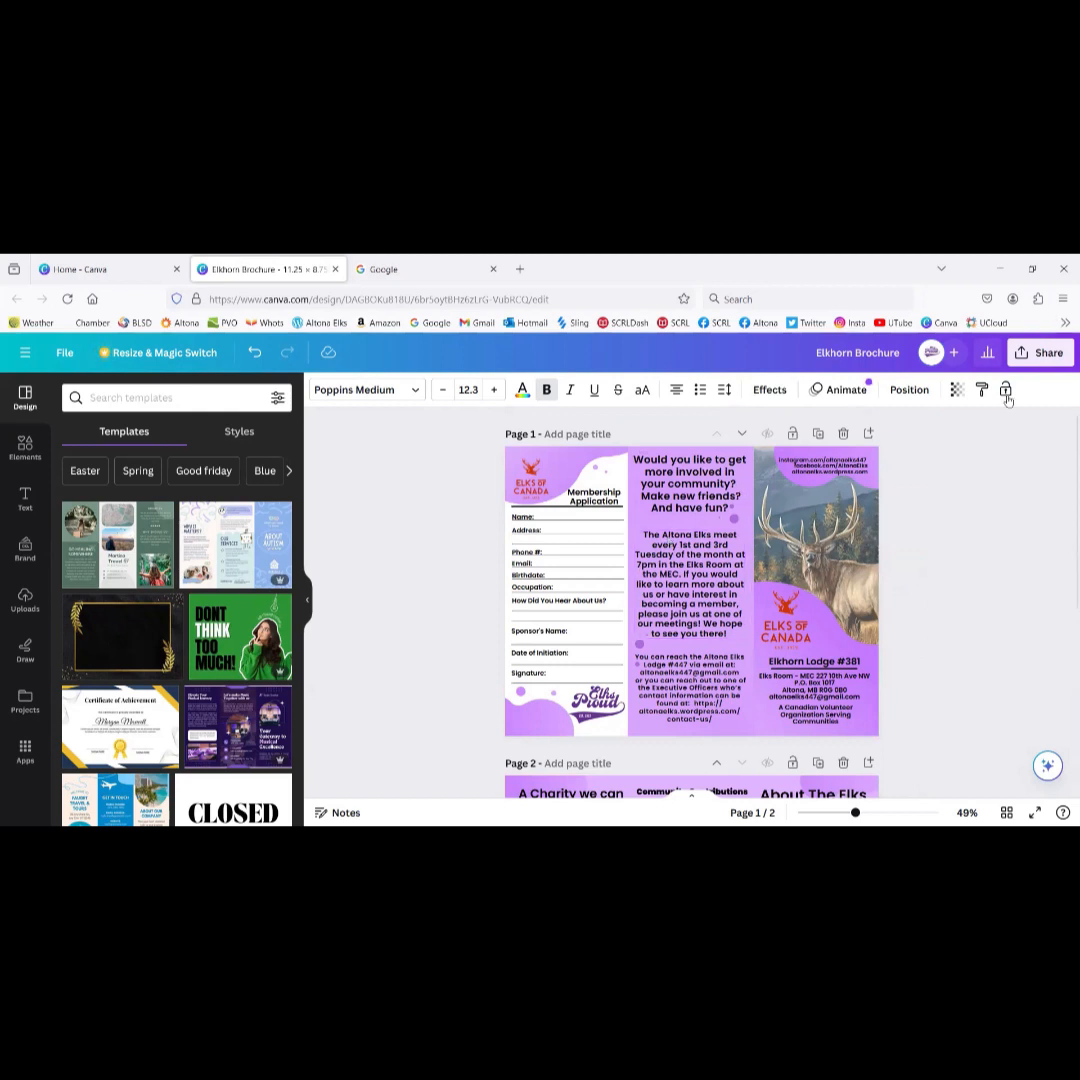
Step: Set the brochure download to PDF Print covering all 2 pages
{"action": "left_click", "coordinate": [1048, 352]}
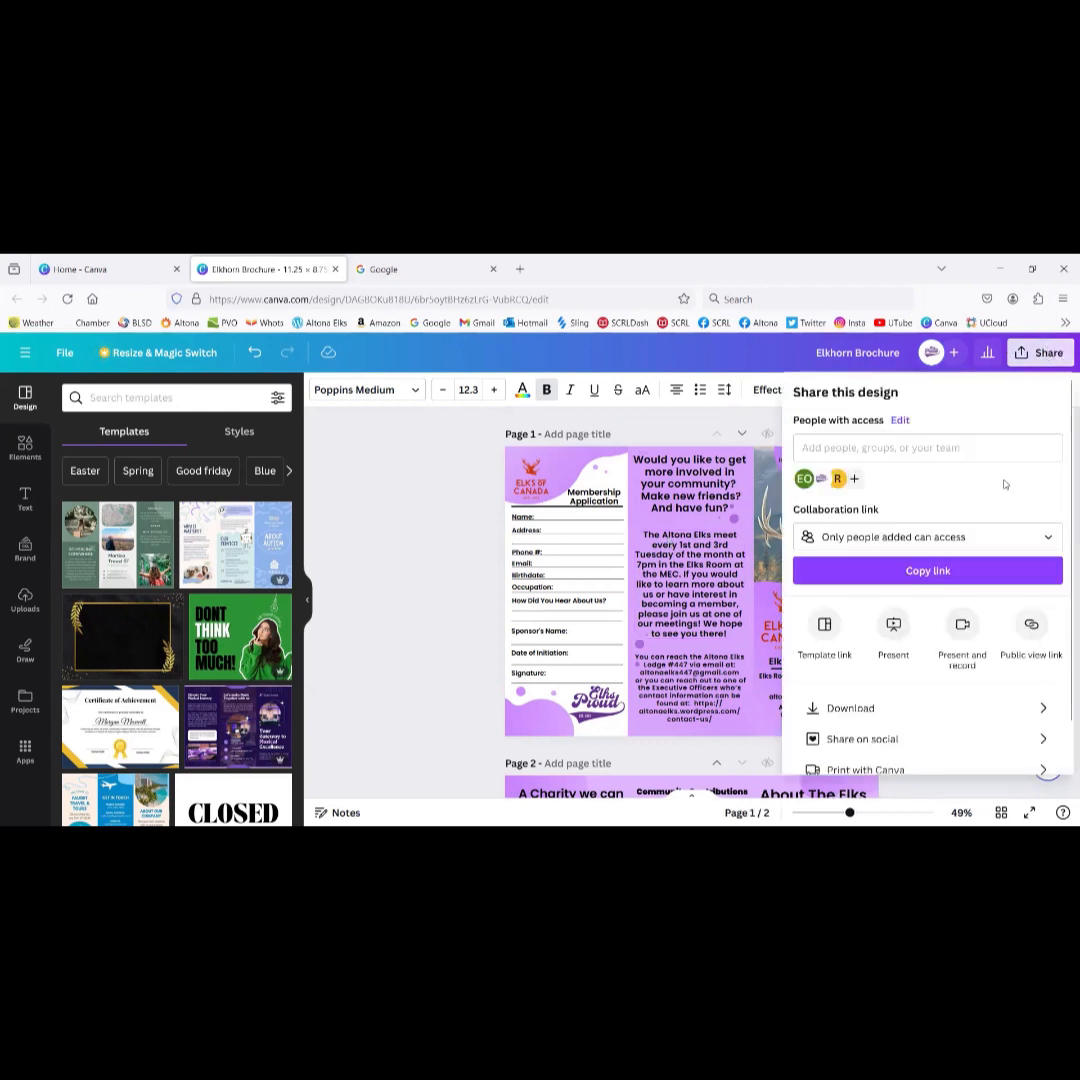
{"action": "scroll", "coordinate": [927, 509], "scroll_direction": "down", "scroll_amount": 1}
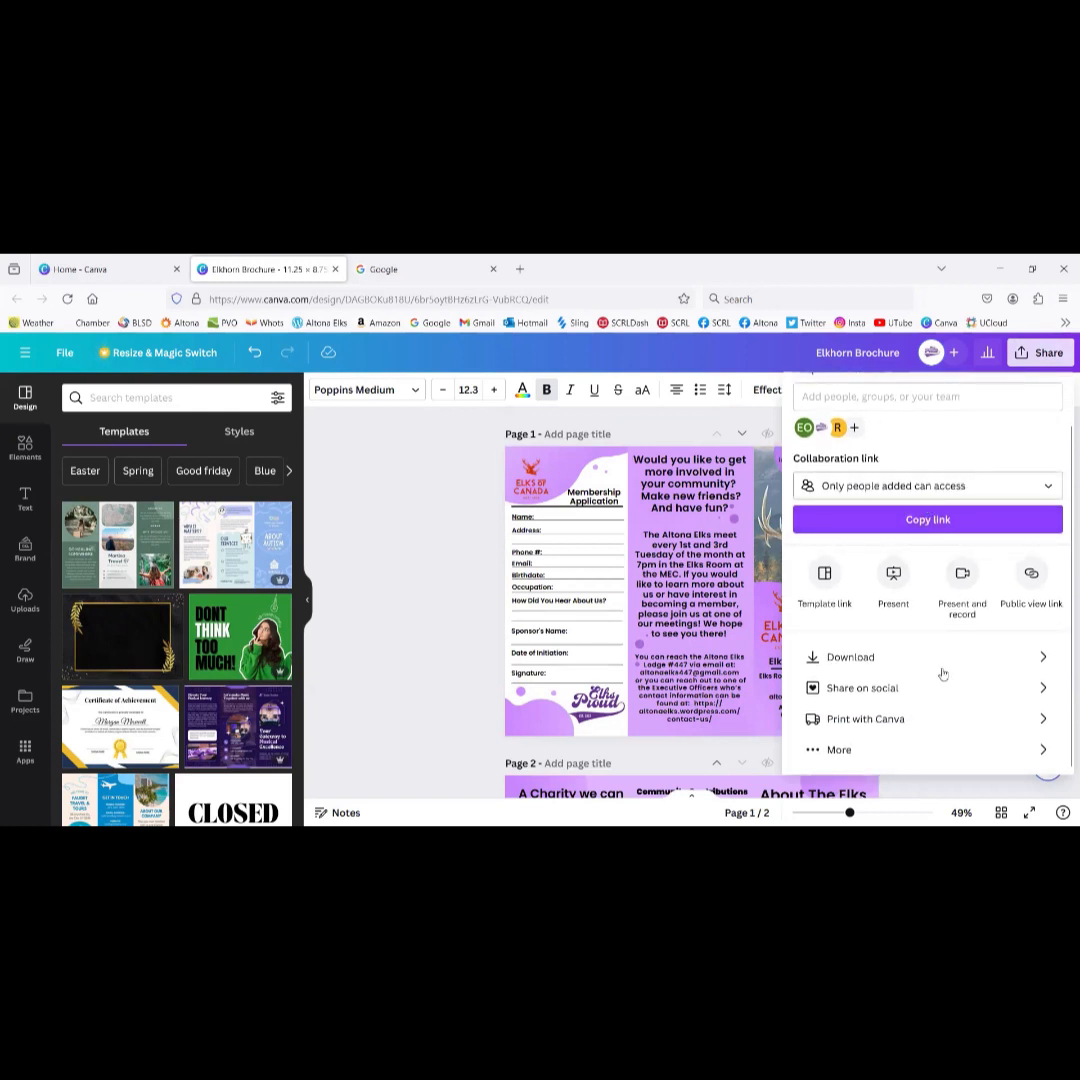
{"action": "left_click", "coordinate": [876, 657]}
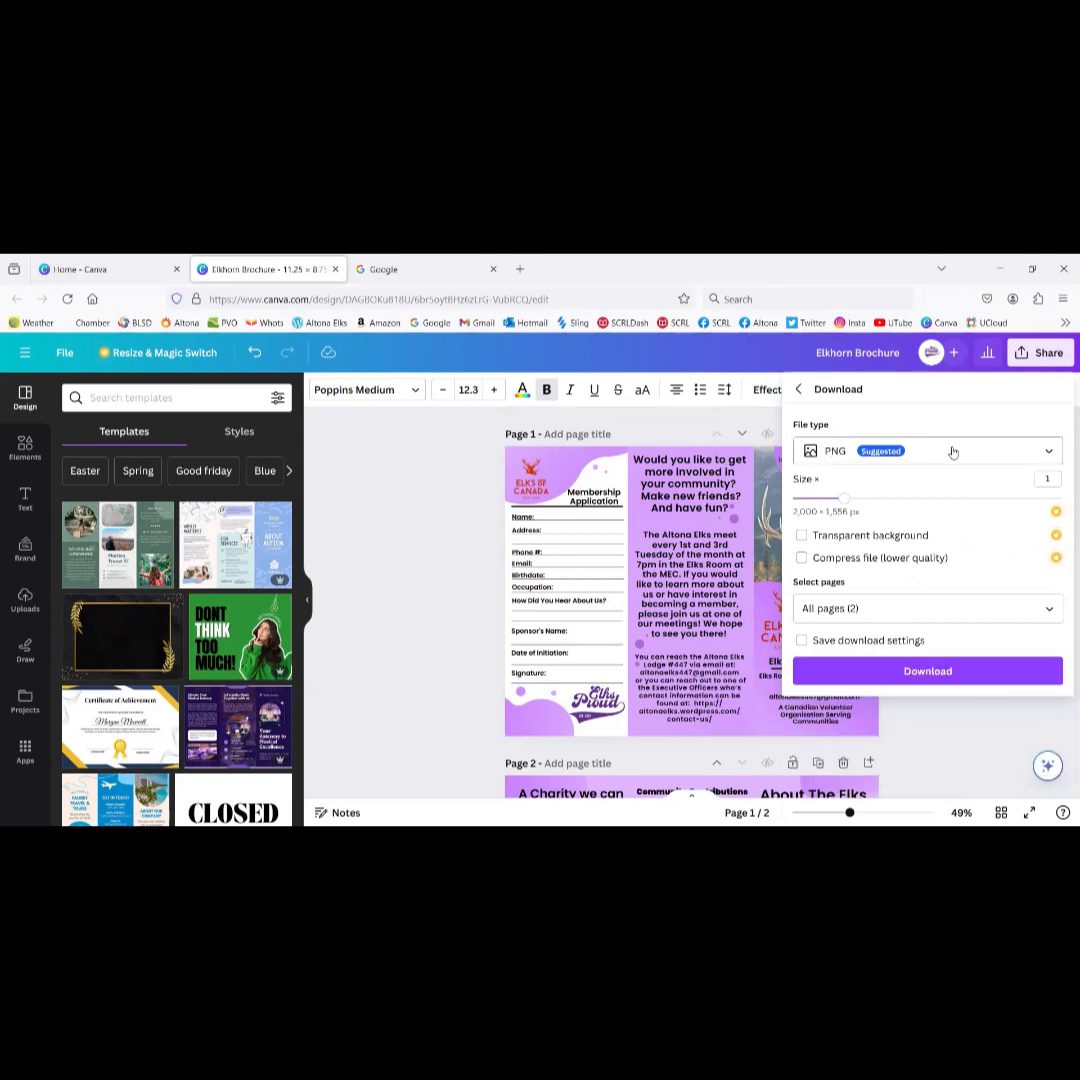
{"action": "left_click", "coordinate": [953, 452]}
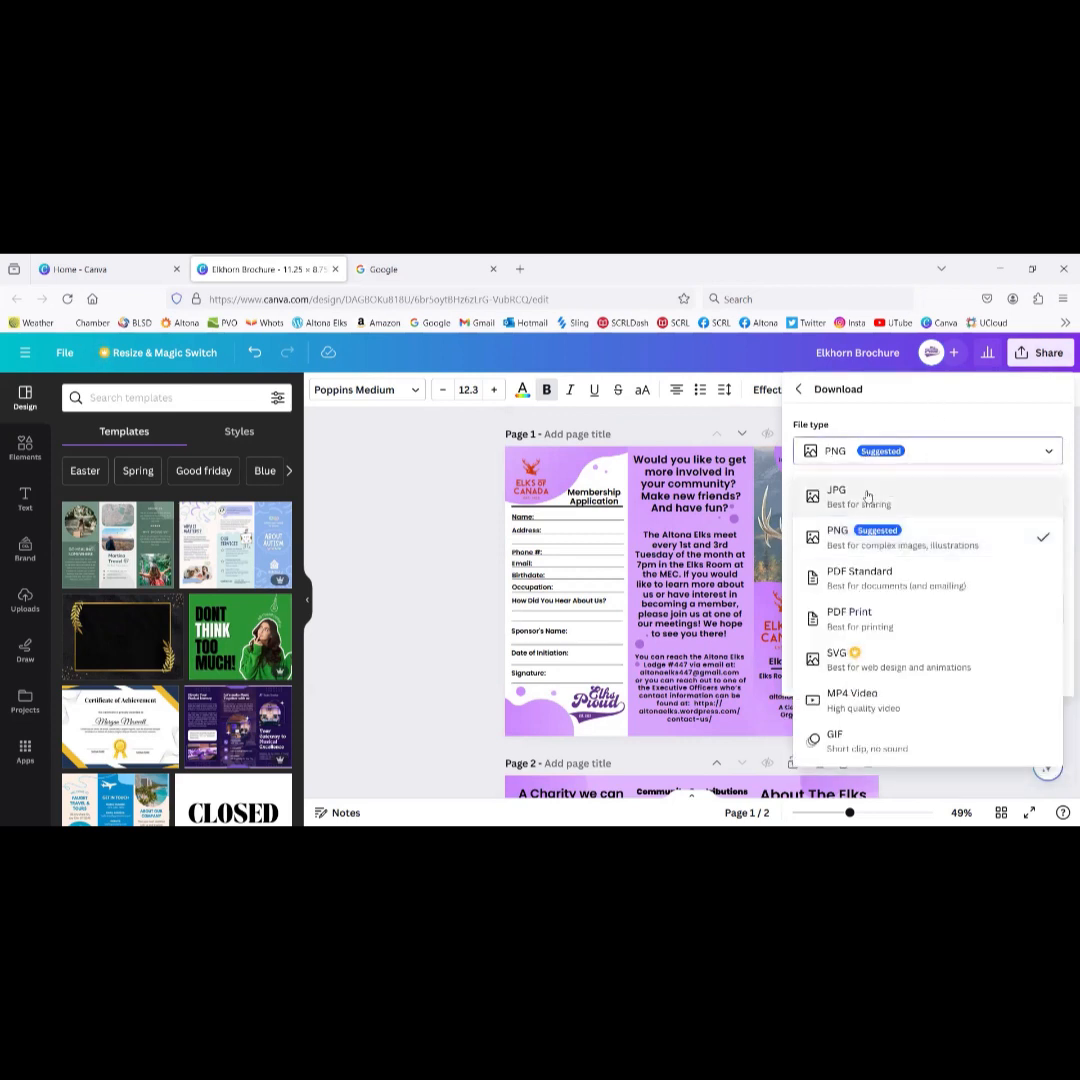
{"action": "left_click", "coordinate": [869, 620]}
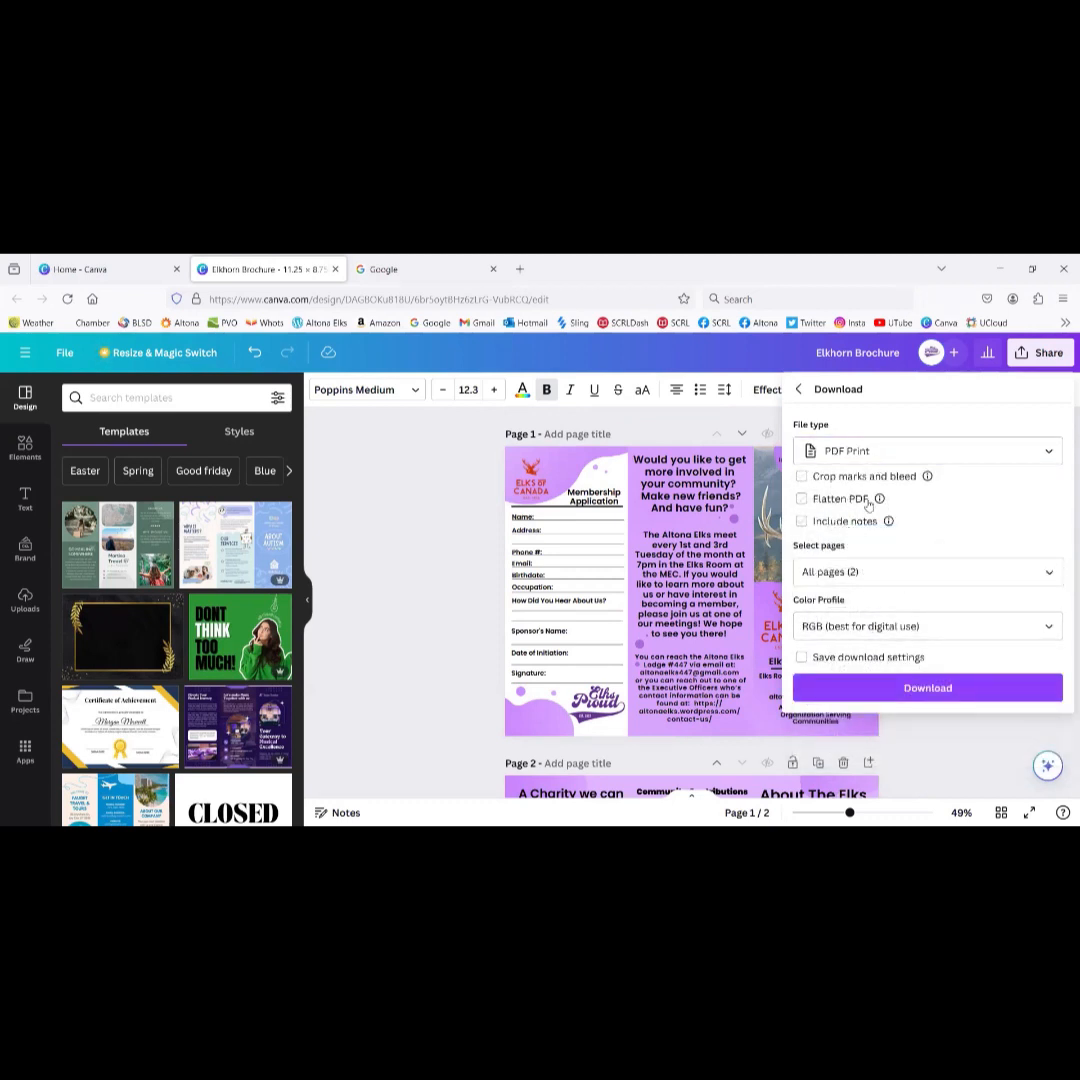
{"action": "mouse_move", "coordinate": [880, 501]}
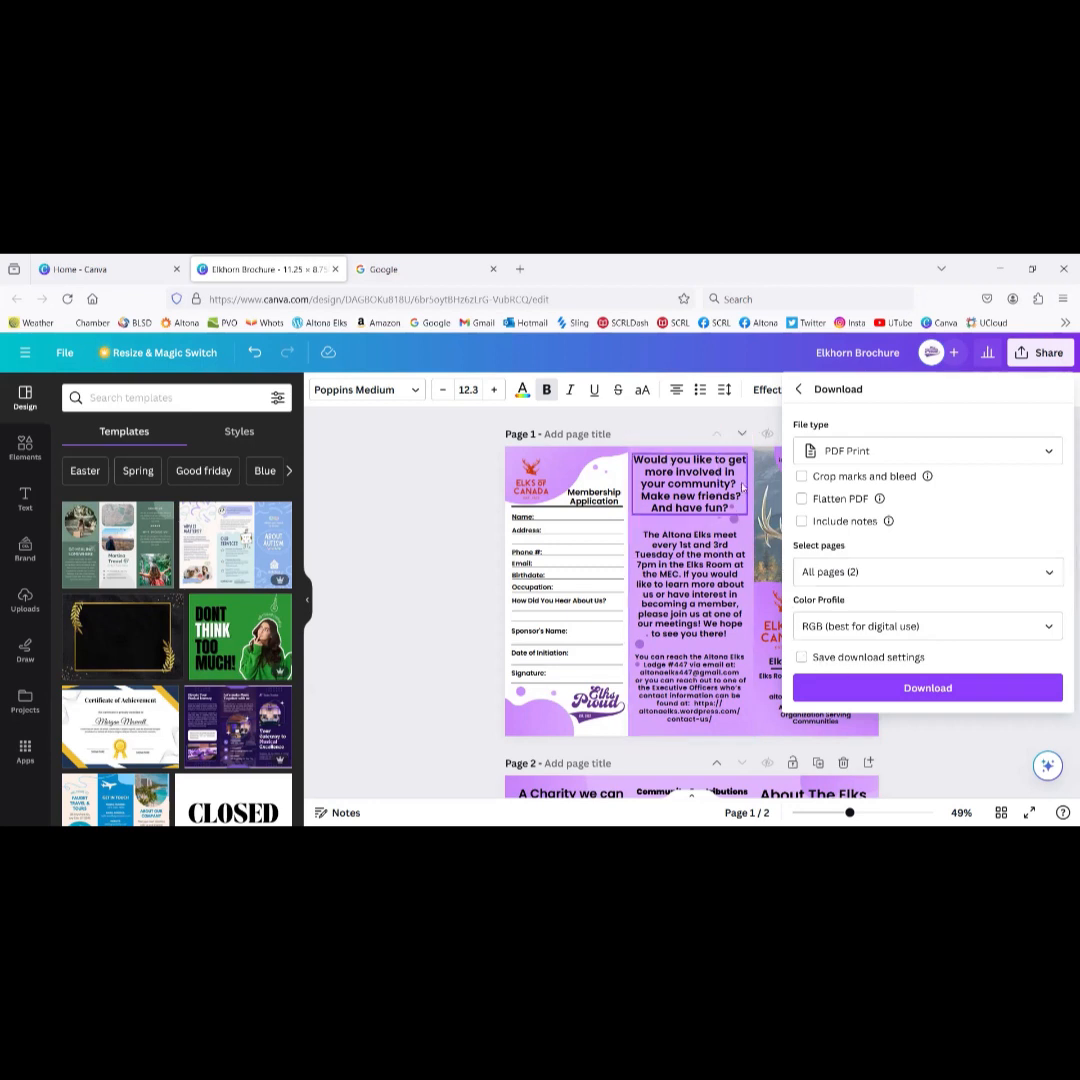
{"action": "scroll", "coordinate": [640, 586], "scroll_direction": "down", "scroll_amount": 3}
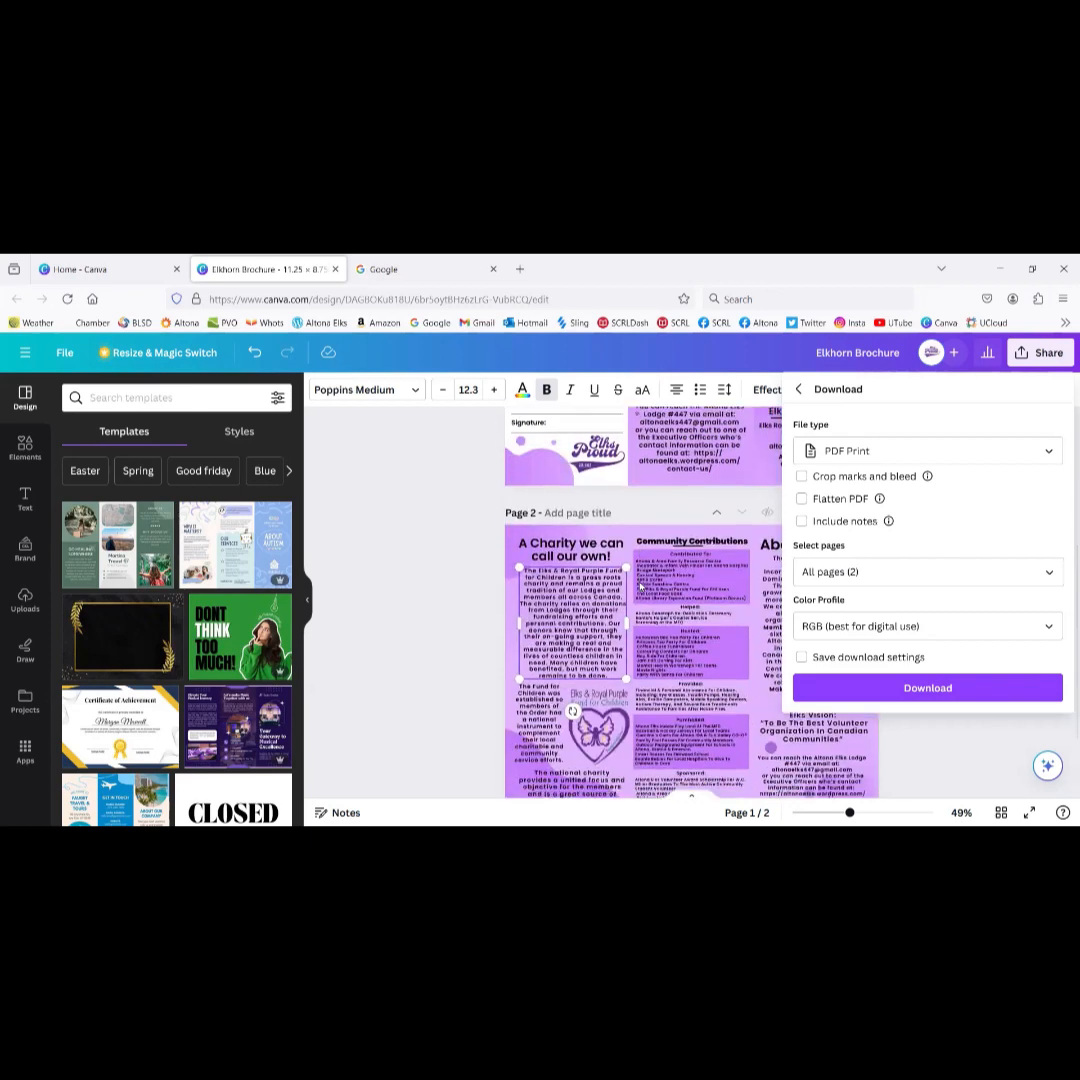
Step: Close the download settings and marquee-select the top-left element on page 2
{"action": "left_click", "coordinate": [640, 586]}
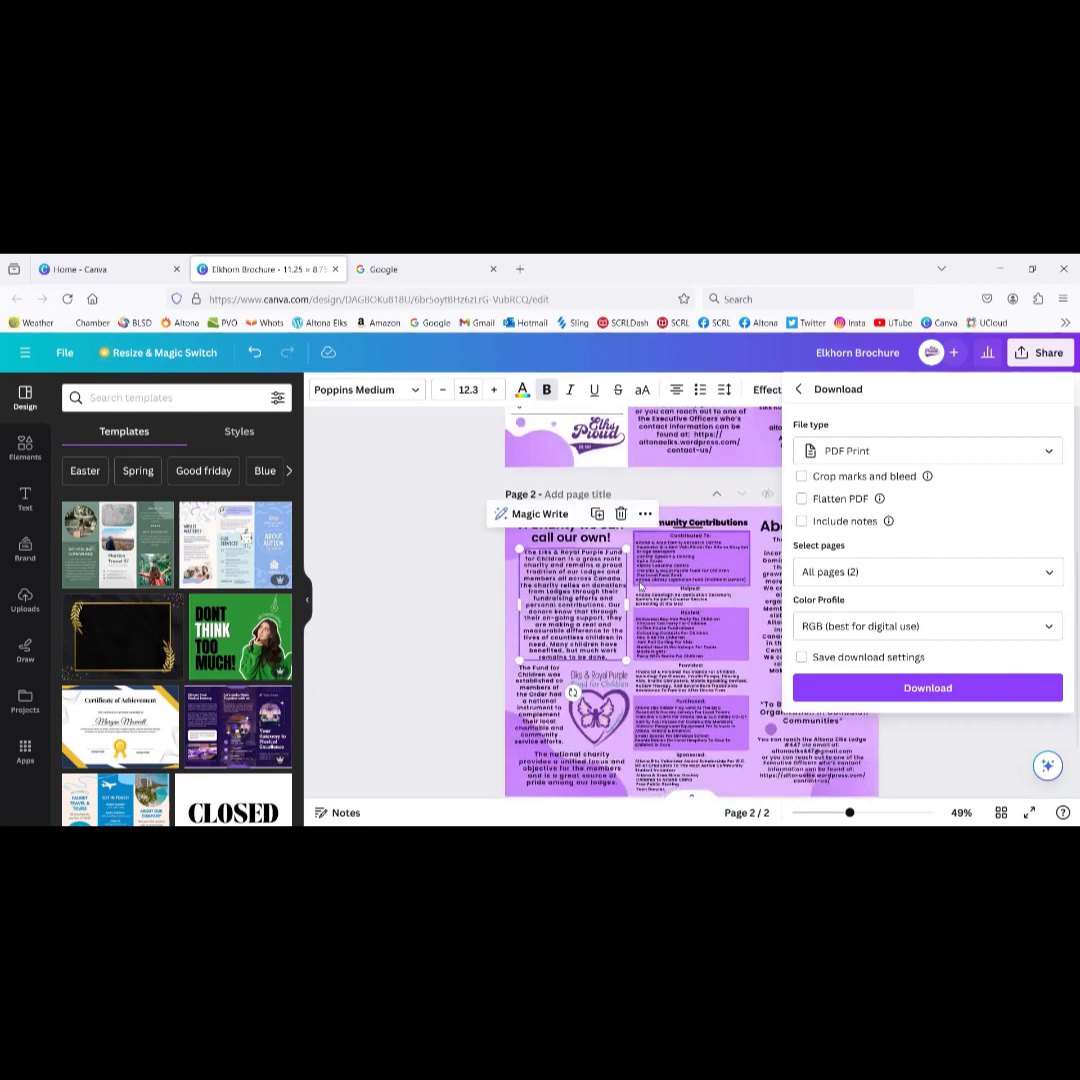
{"action": "left_click", "coordinate": [968, 741]}
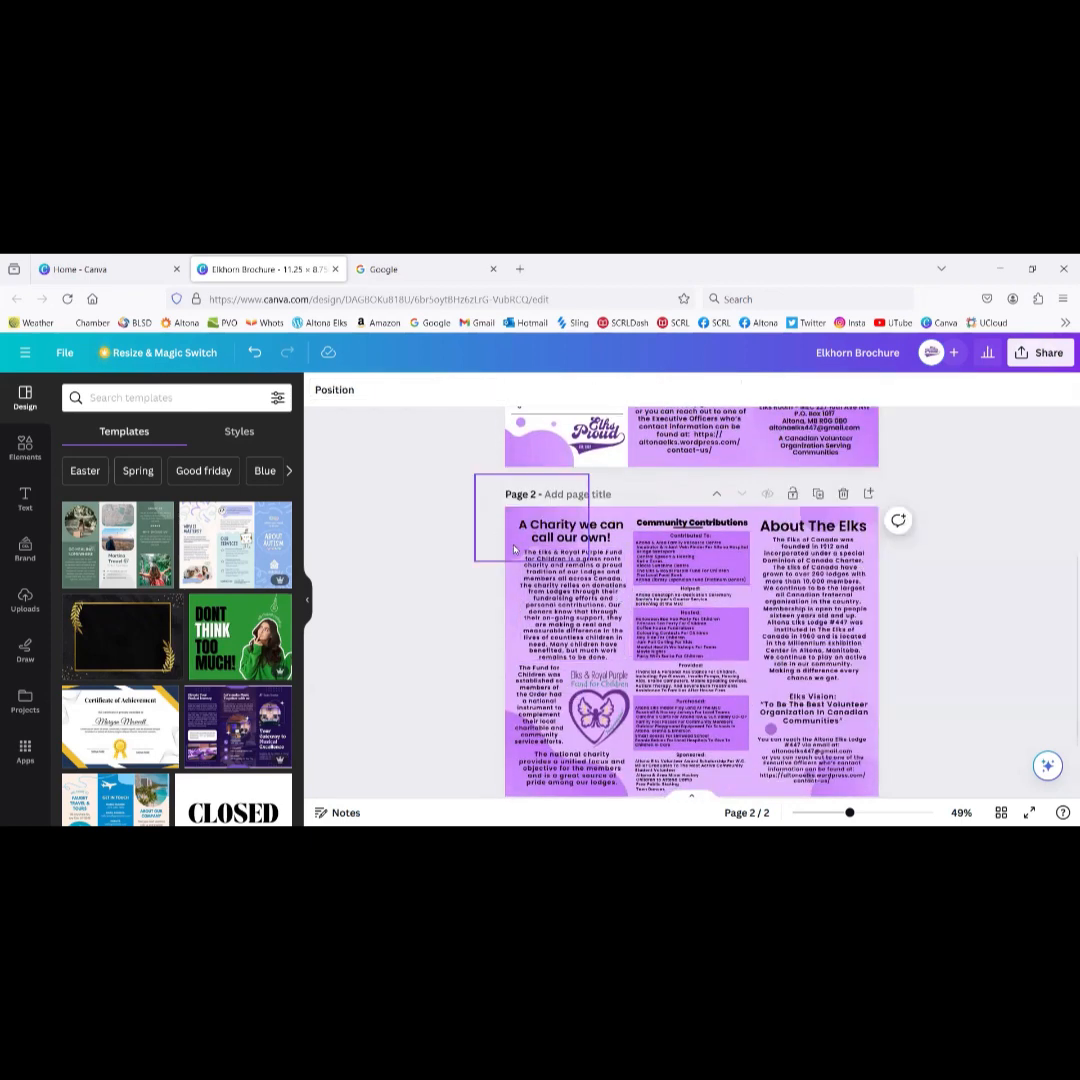
{"action": "left_click_drag", "start_coordinate": [515, 549], "coordinate": [444, 554]}
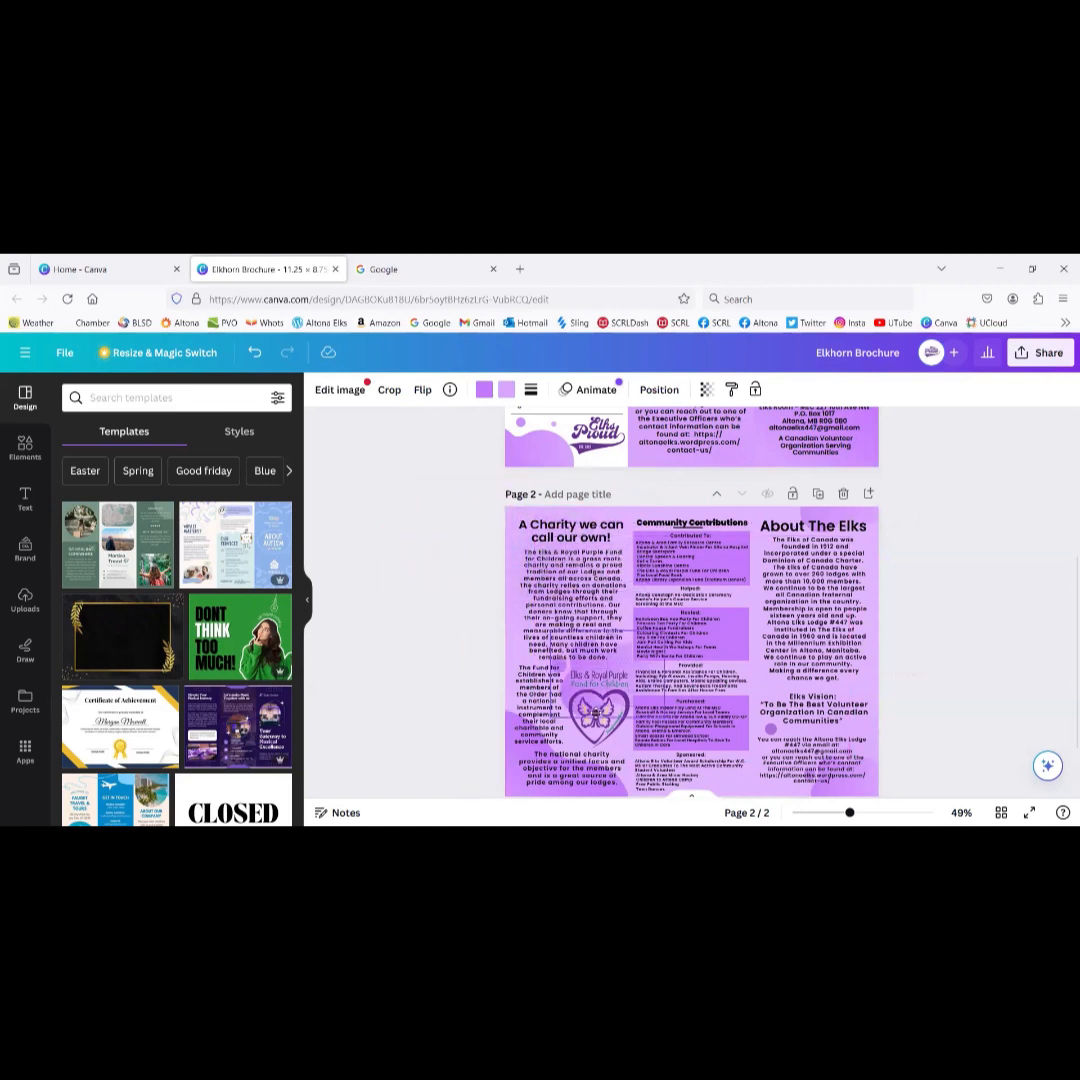
{"action": "left_click_drag", "start_coordinate": [590, 697], "coordinate": [518, 536]}
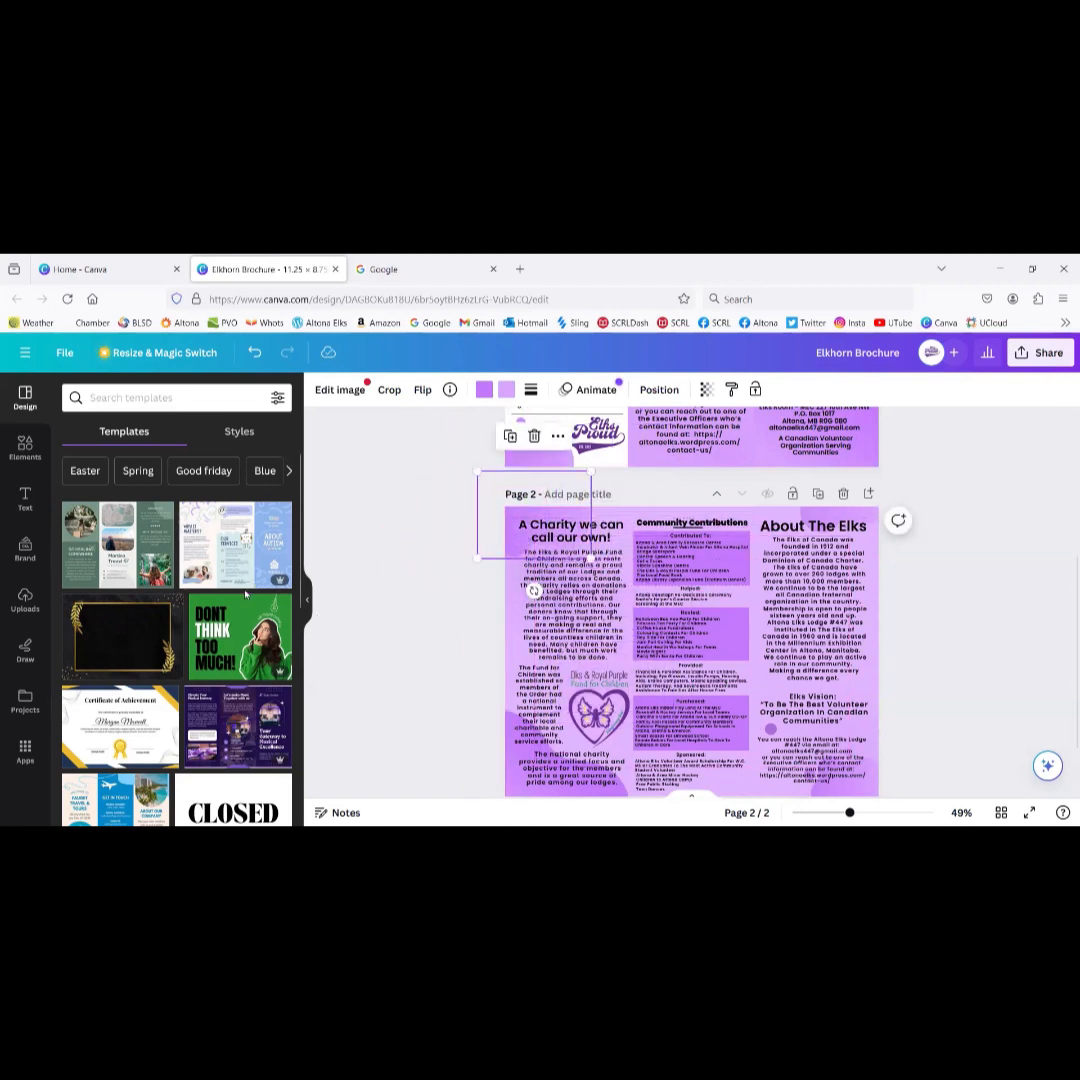
{"action": "scroll", "coordinate": [771, 528], "scroll_direction": "up", "scroll_amount": 5}
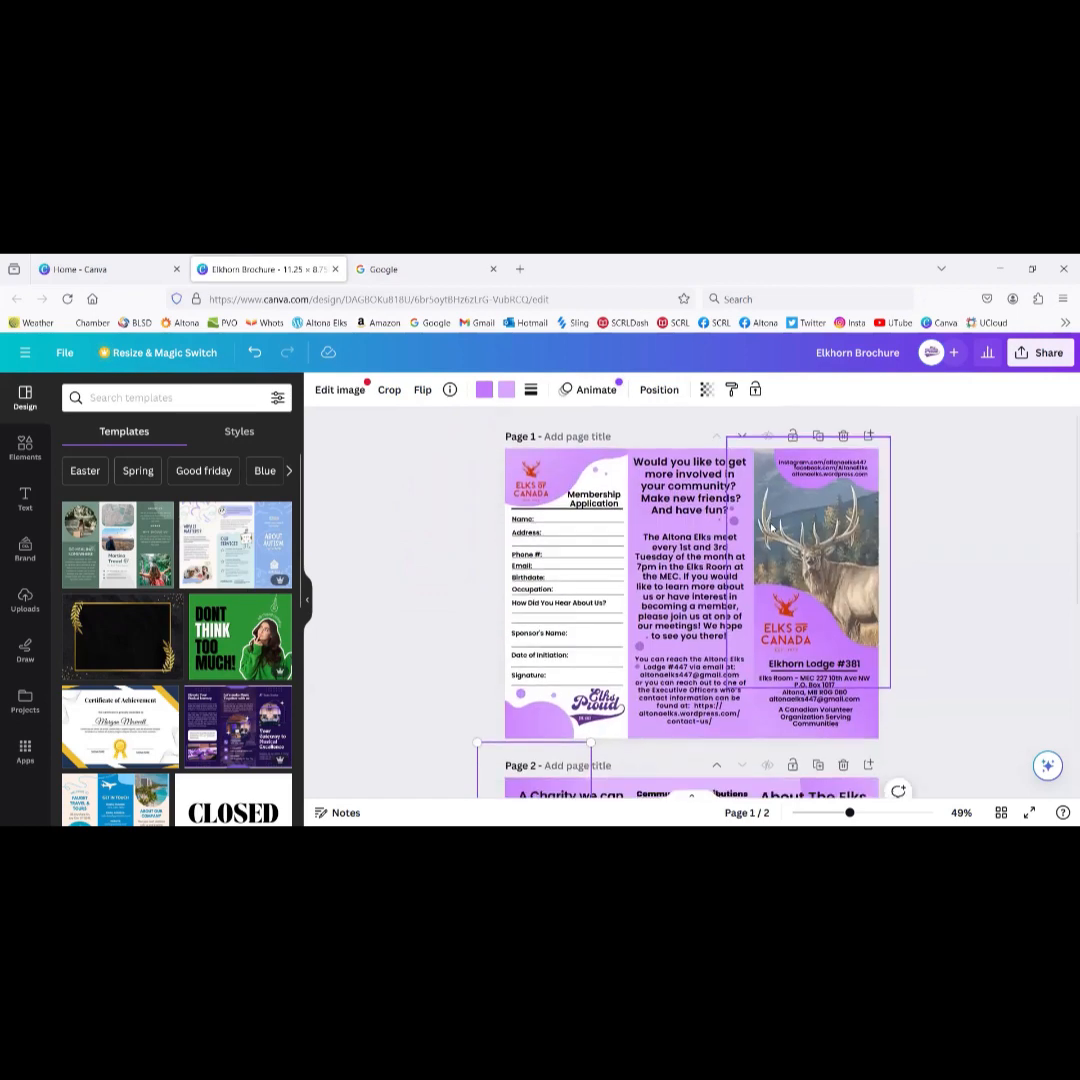
{"action": "left_click", "coordinate": [101, 398]}
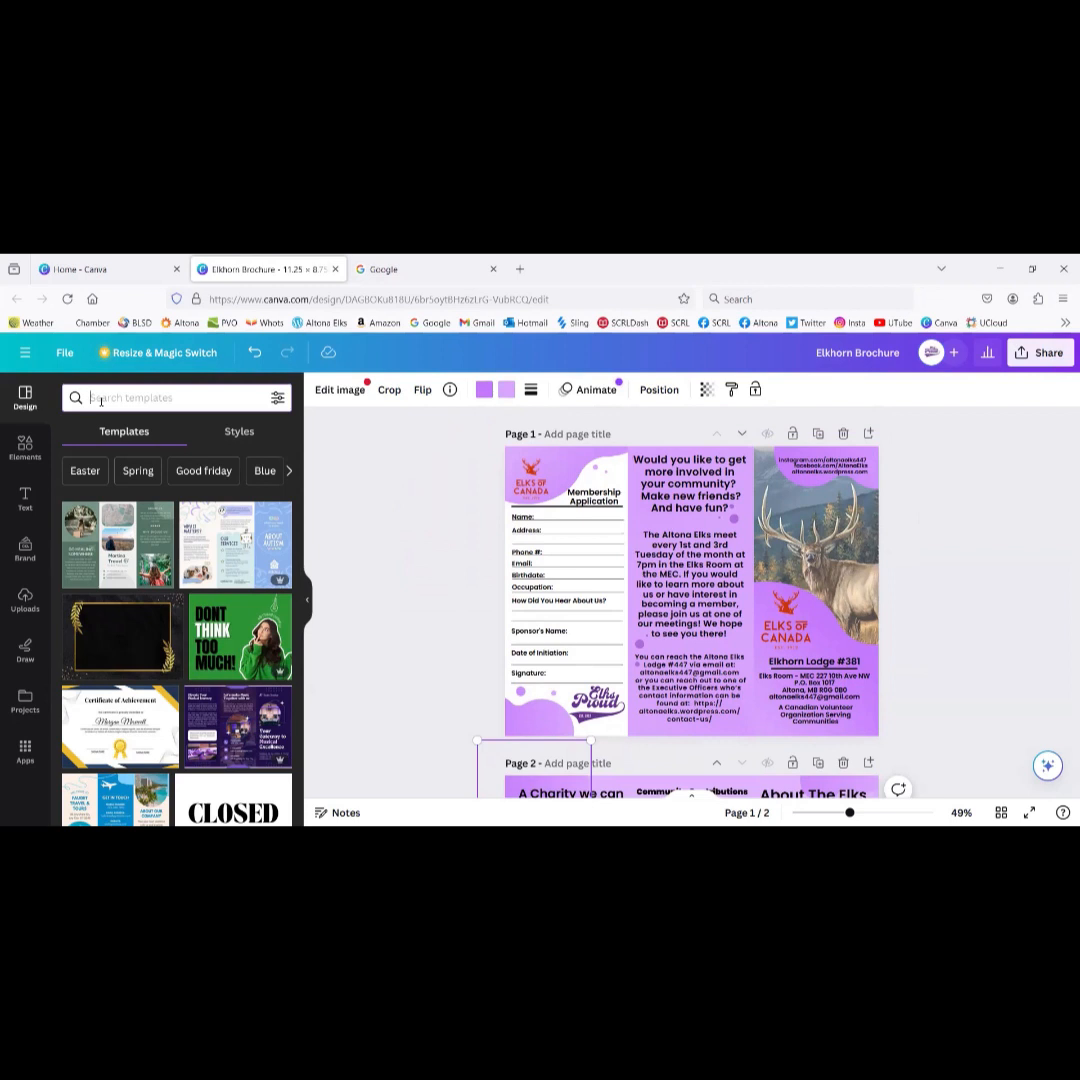
Step: Search templates for 'brochure', browse the results, and add a blank page after page 2
{"action": "type", "text": "bro"}
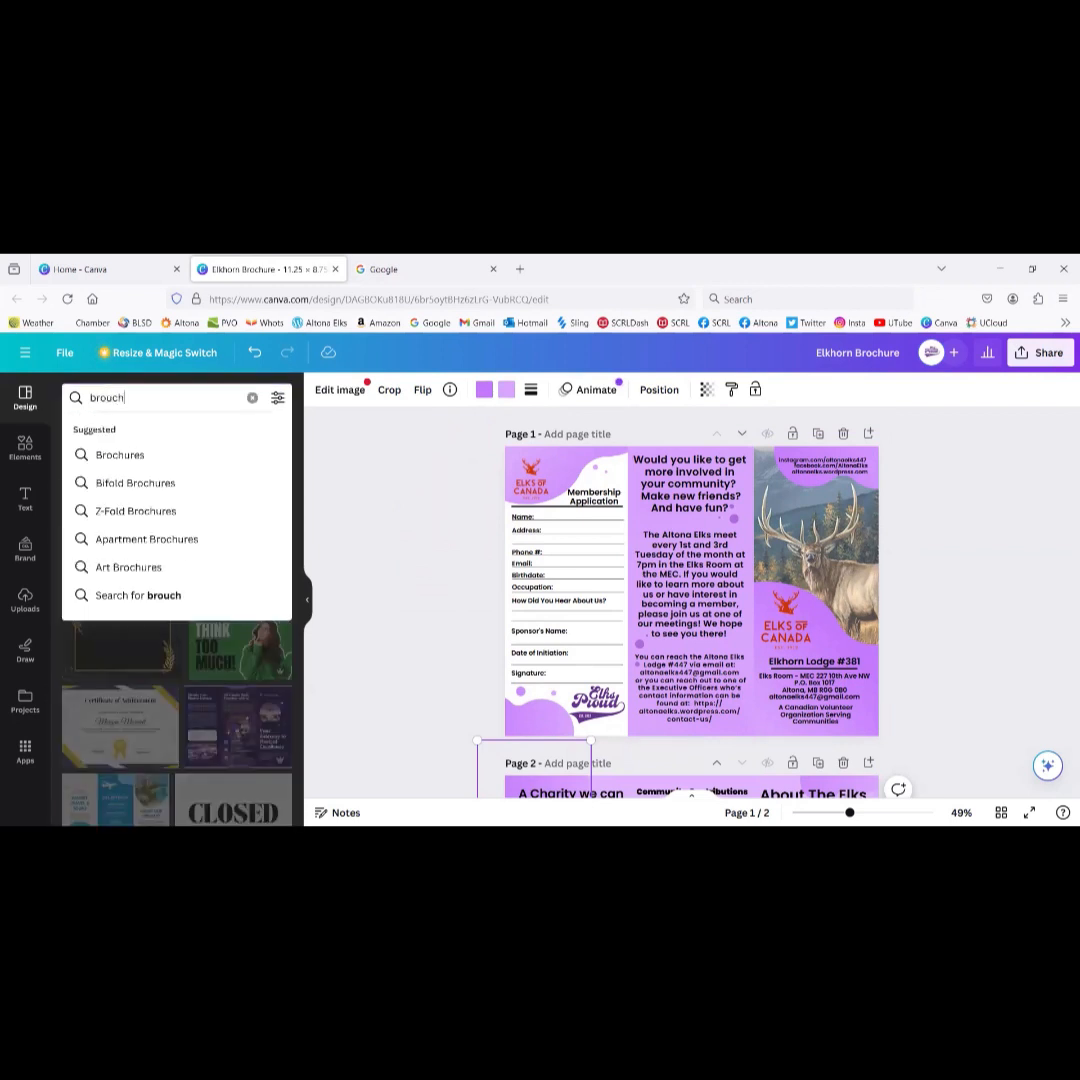
{"action": "type", "text": "chure"}
{"action": "key", "text": "Return"}
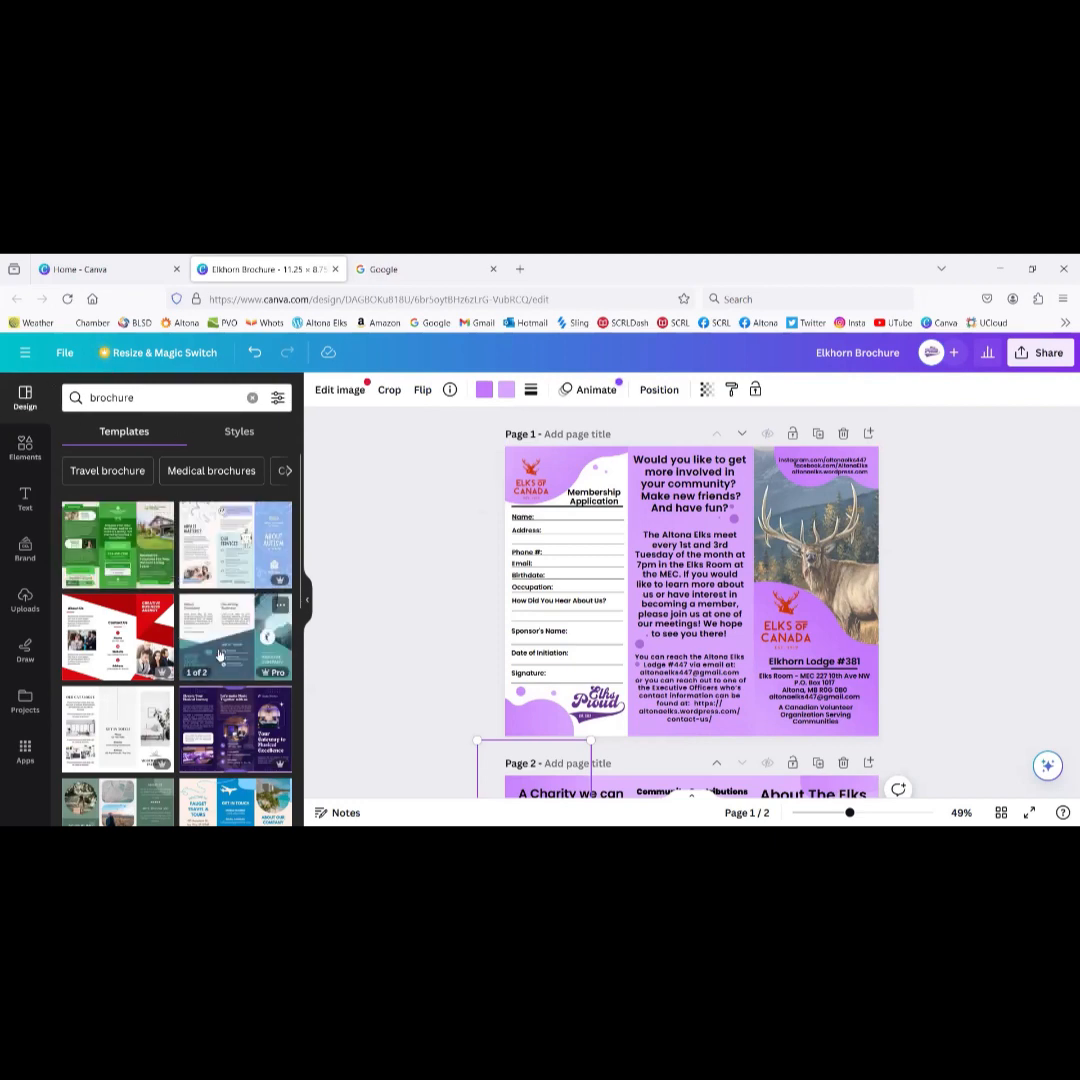
{"action": "scroll", "coordinate": [219, 655], "scroll_direction": "down", "scroll_amount": 3}
{"action": "scroll", "coordinate": [219, 655], "scroll_direction": "down", "scroll_amount": 3}
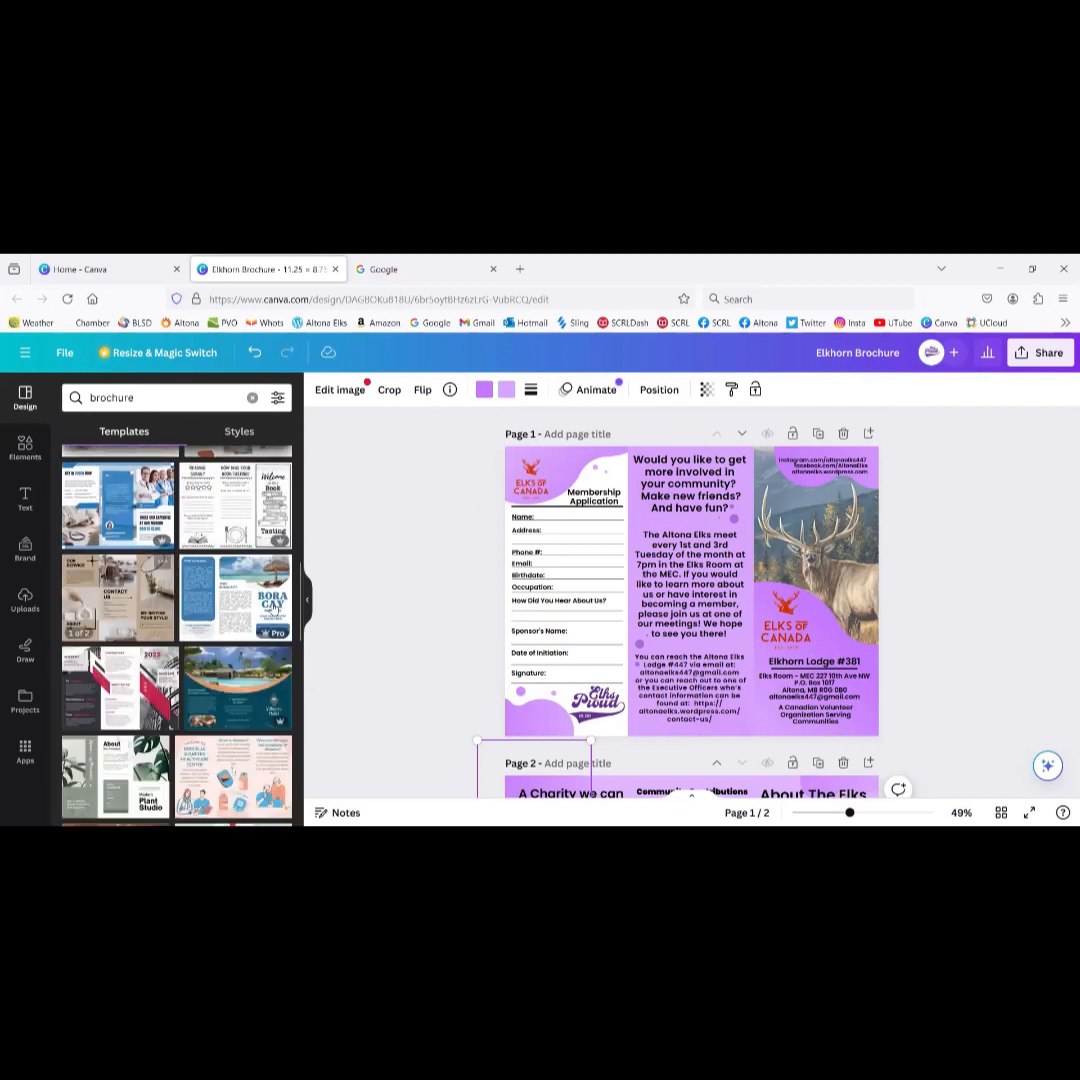
{"action": "scroll", "coordinate": [153, 681], "scroll_direction": "down", "scroll_amount": 10}
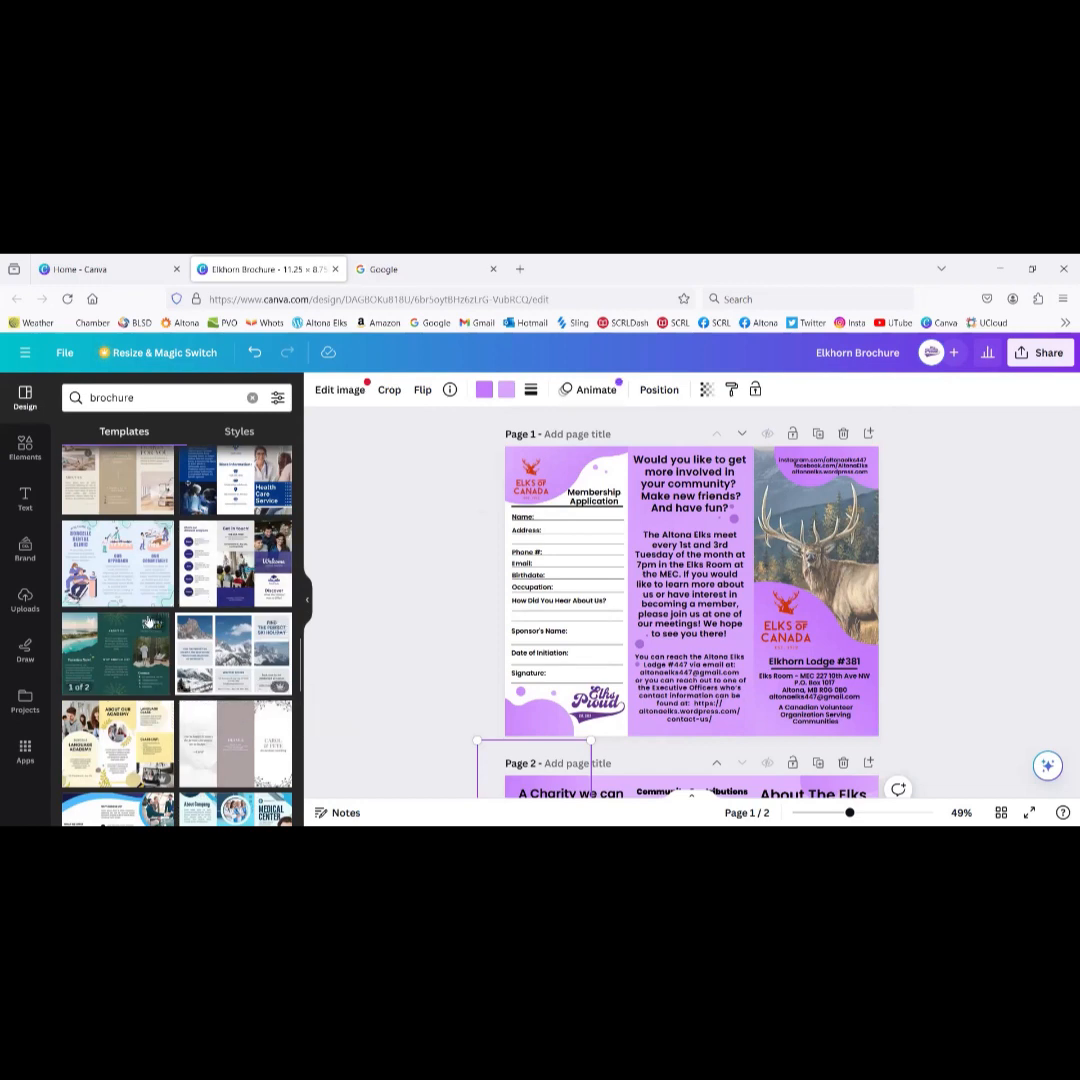
{"action": "scroll", "coordinate": [148, 622], "scroll_direction": "down", "scroll_amount": 3}
{"action": "scroll", "coordinate": [342, 622], "scroll_direction": "down", "scroll_amount": 3}
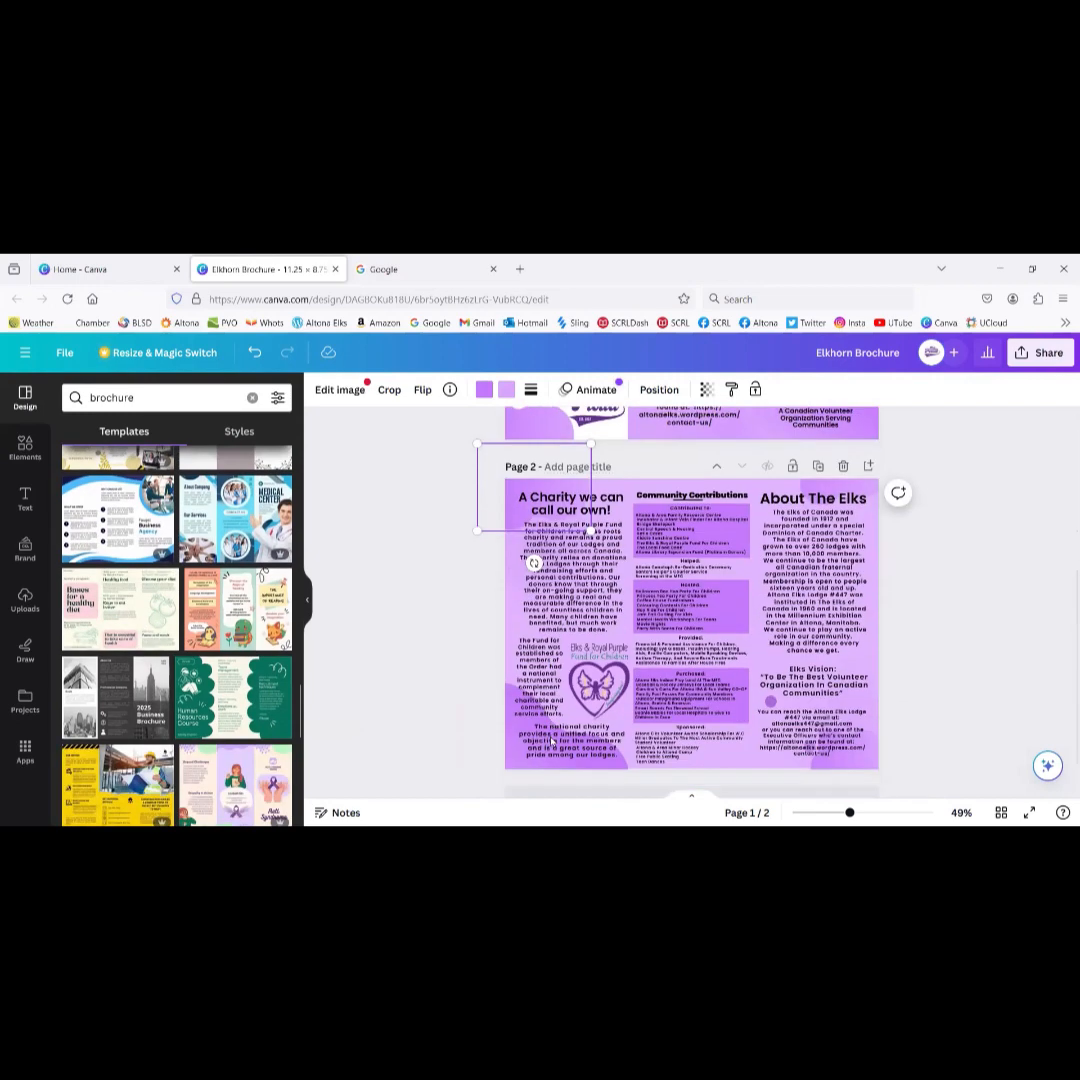
{"action": "left_click", "coordinate": [728, 772]}
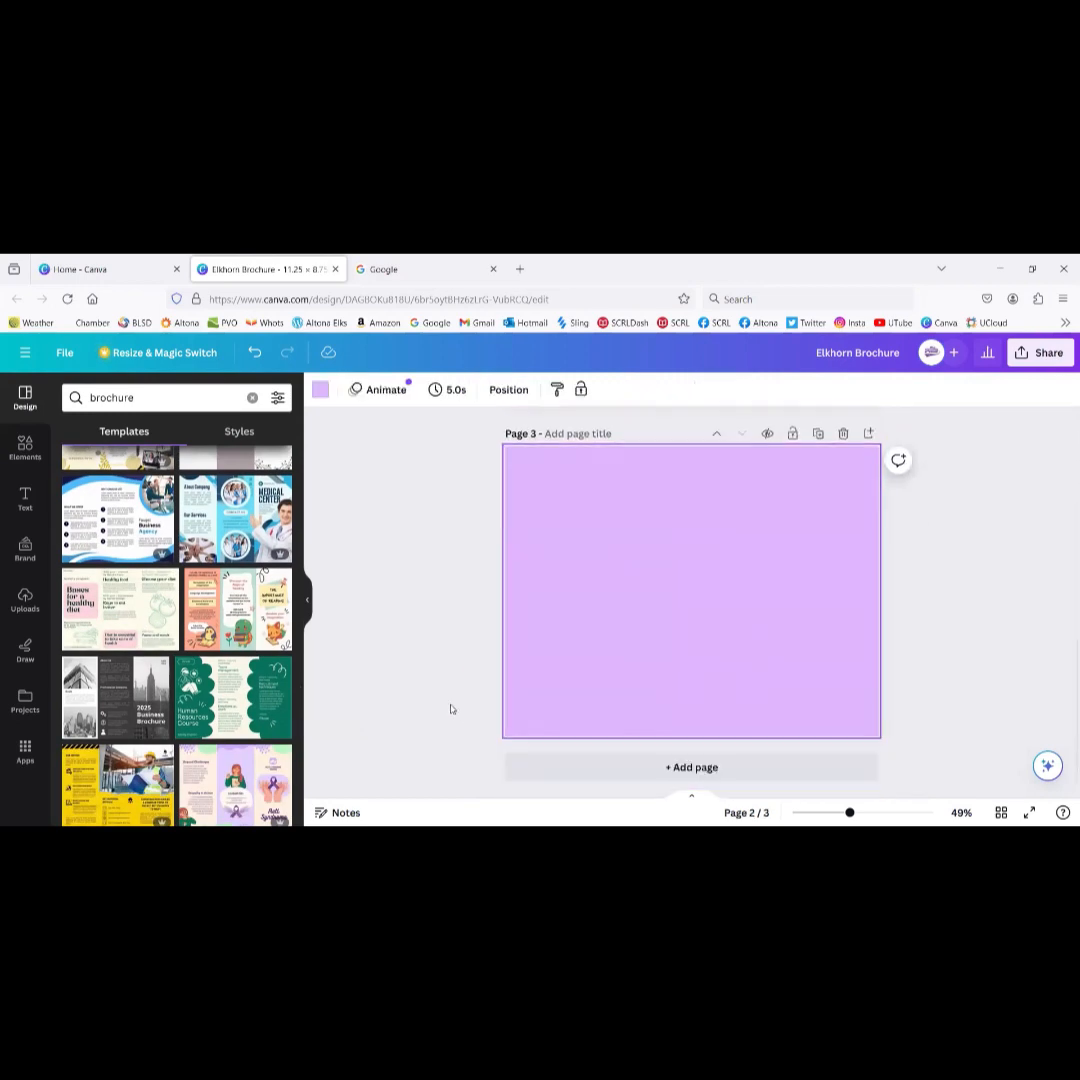
Step: Apply the White and Blue Modern Business Agency Brochure template to page 3, then delete that page
{"action": "left_click", "coordinate": [118, 520]}
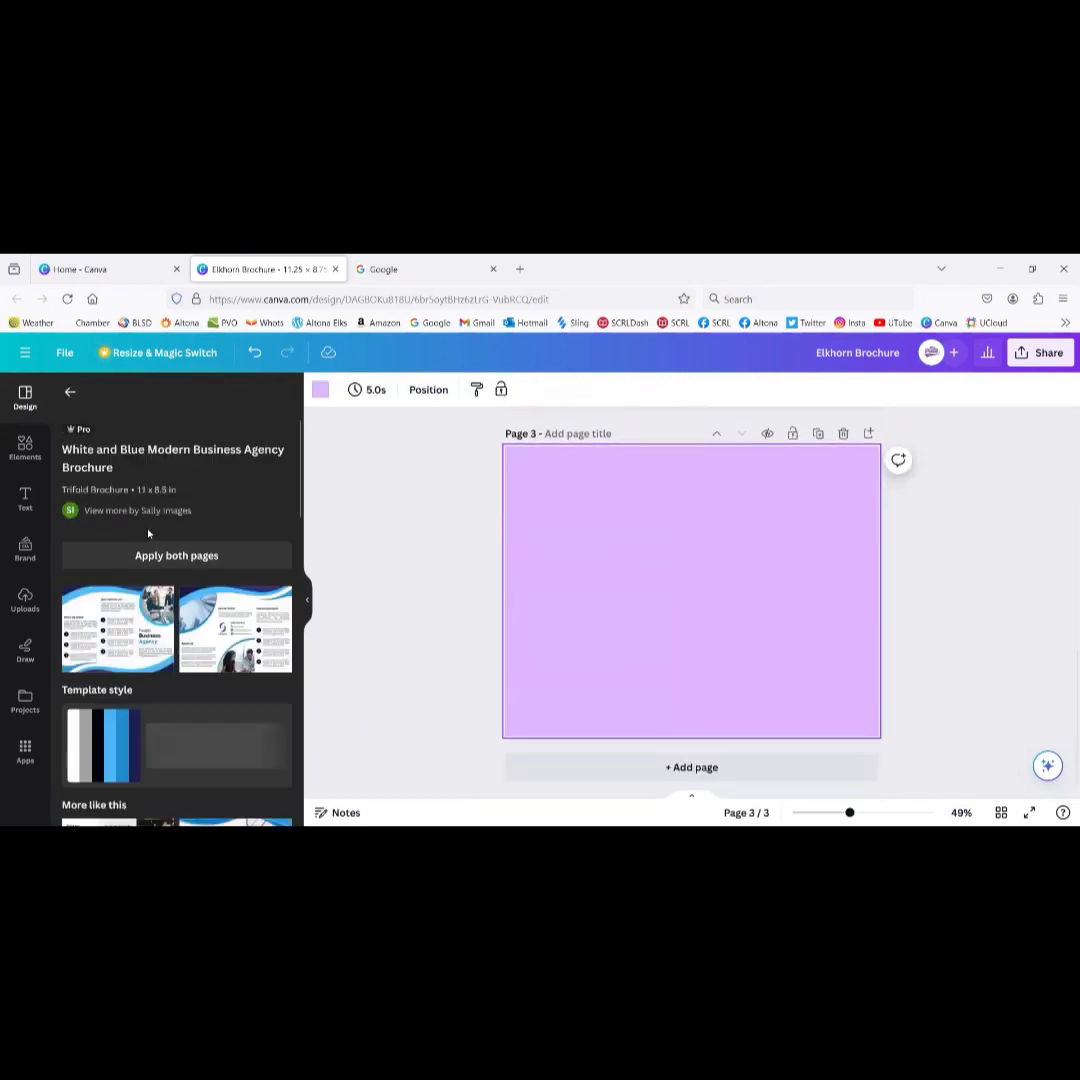
{"action": "left_click", "coordinate": [108, 637]}
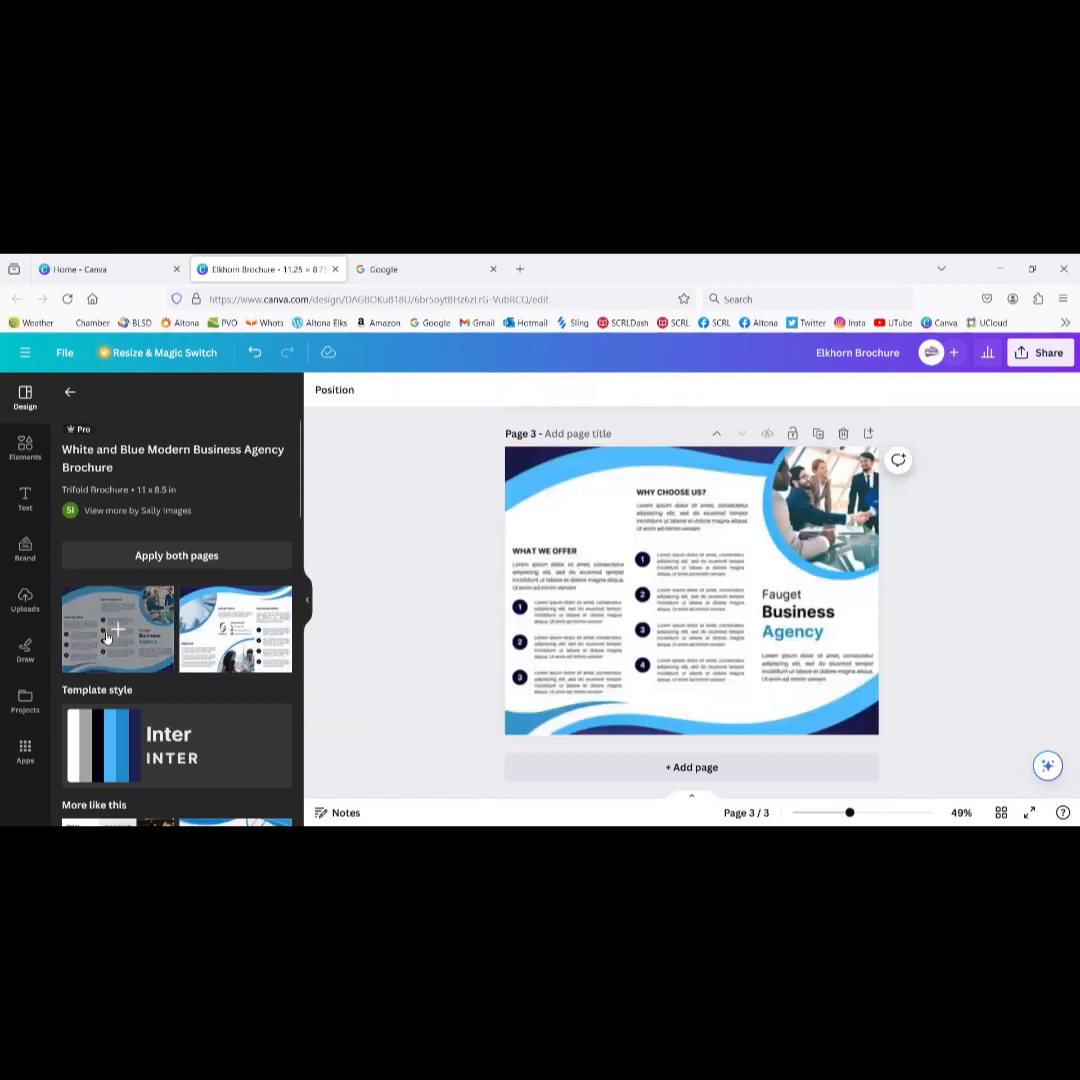
{"action": "left_click", "coordinate": [565, 593]}
{"action": "scroll", "coordinate": [565, 593], "scroll_direction": "up", "scroll_amount": 5}
{"action": "scroll", "coordinate": [565, 593], "scroll_direction": "down", "scroll_amount": 5}
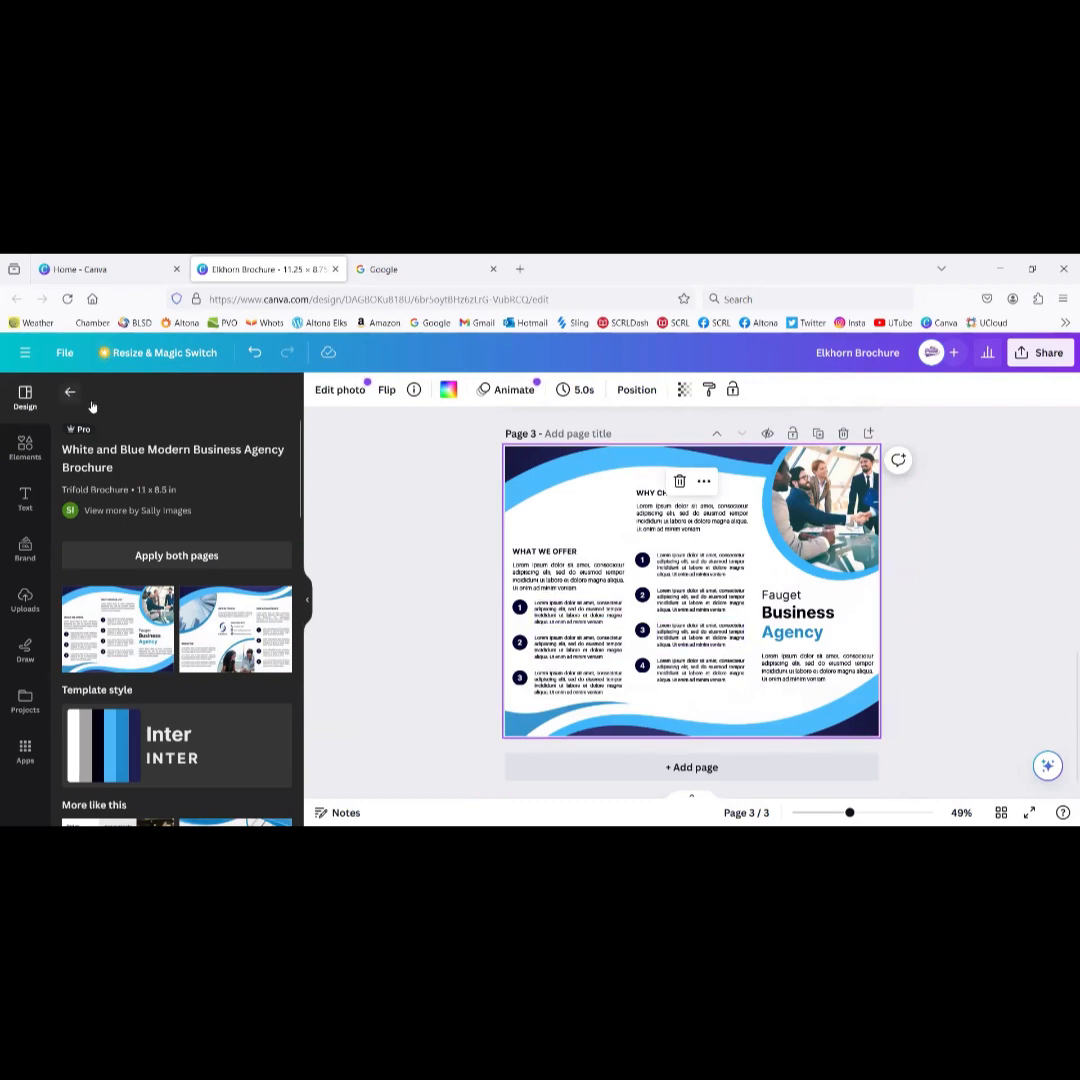
{"action": "left_click", "coordinate": [843, 433]}
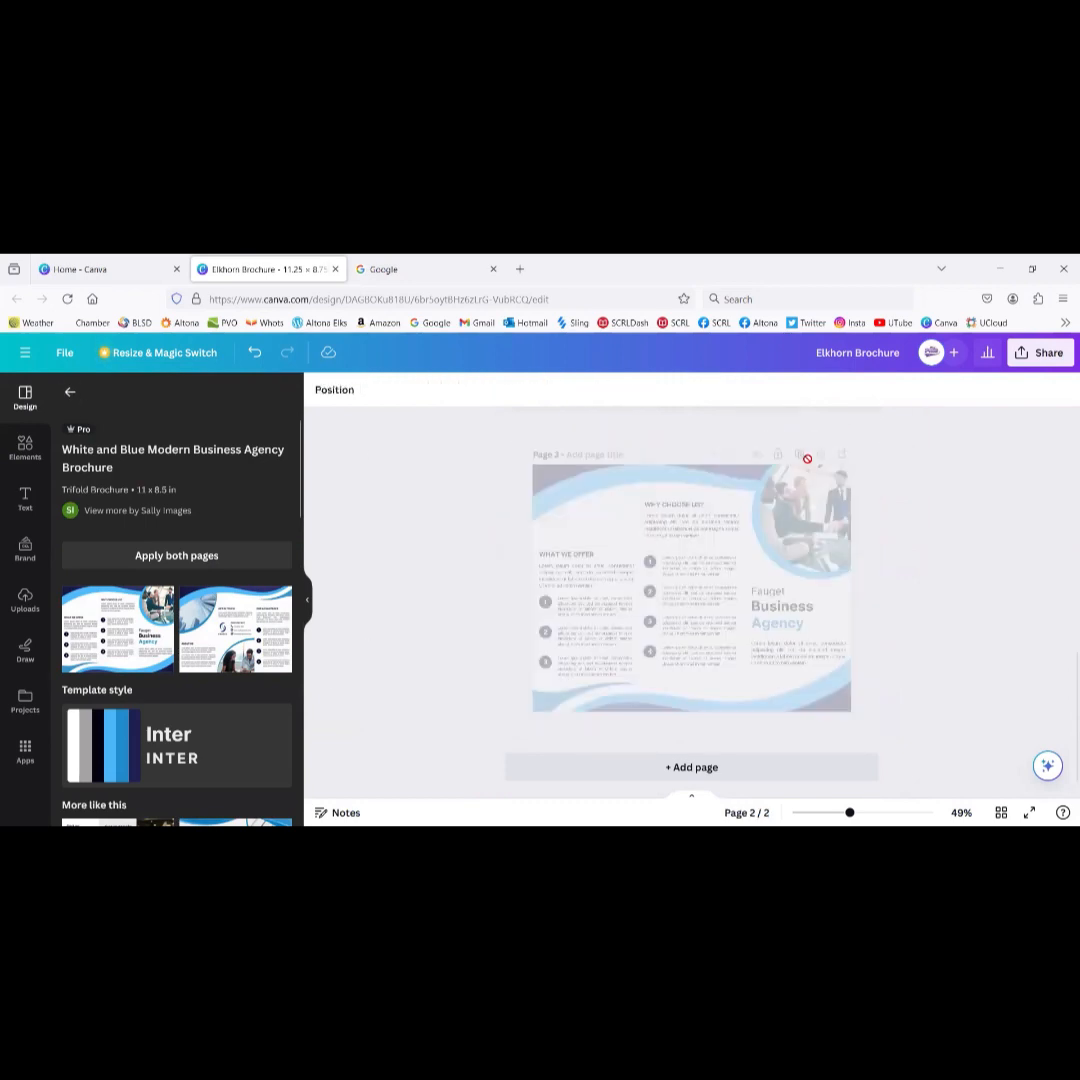
{"action": "left_click", "coordinate": [70, 393]}
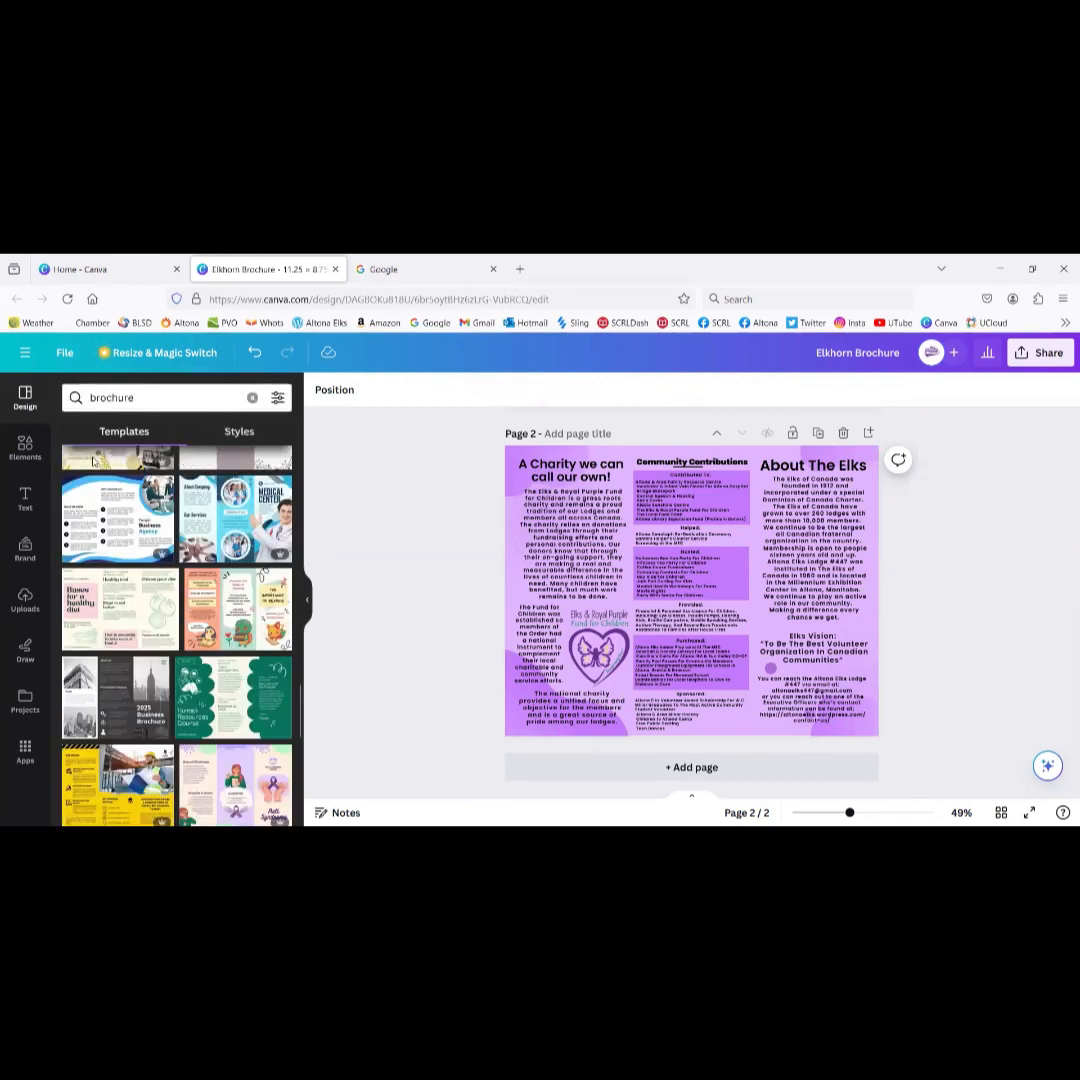
Step: Search the Elements library for 'elk'
{"action": "left_click", "coordinate": [25, 450]}
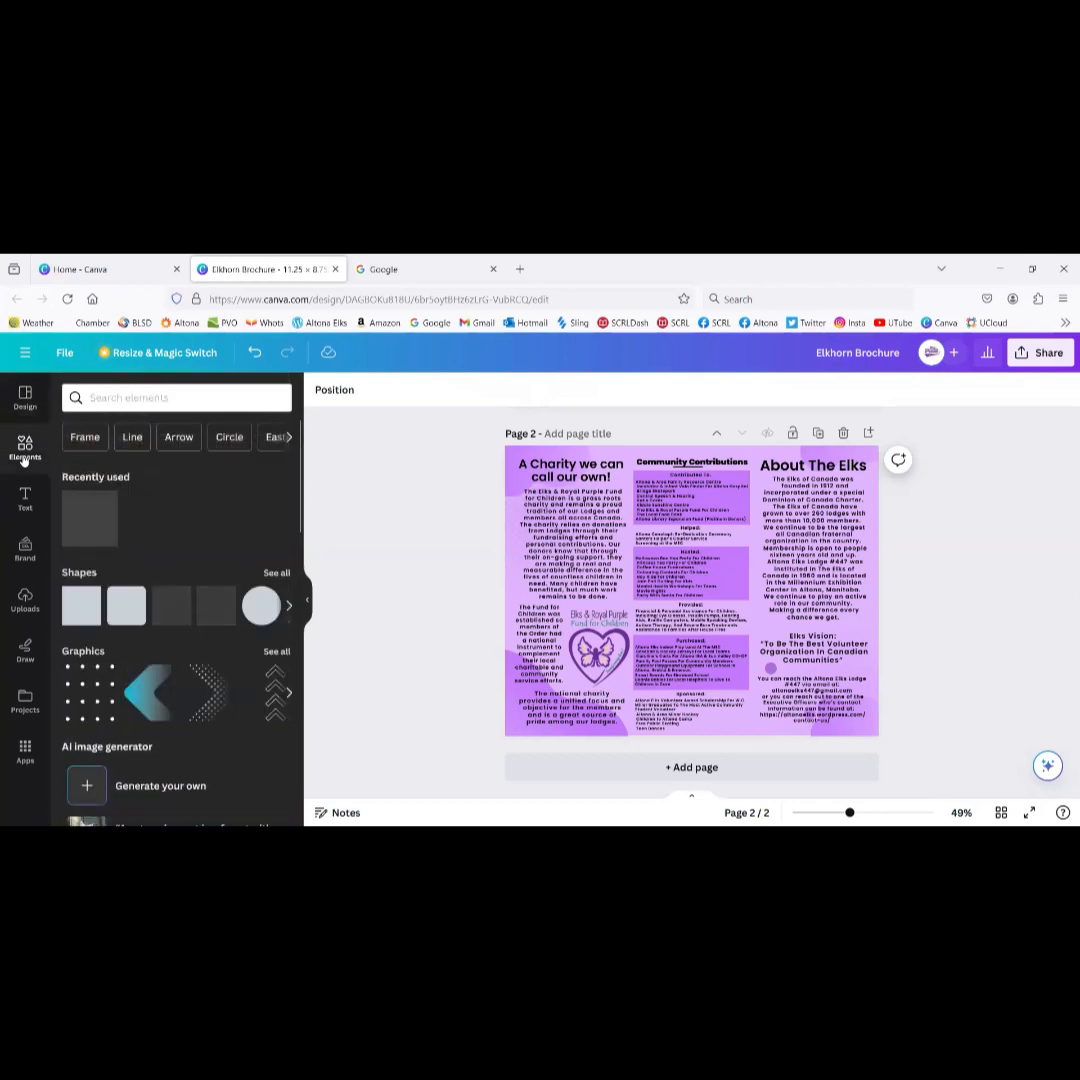
{"action": "left_click", "coordinate": [176, 398]}
{"action": "type", "text": "elk"}
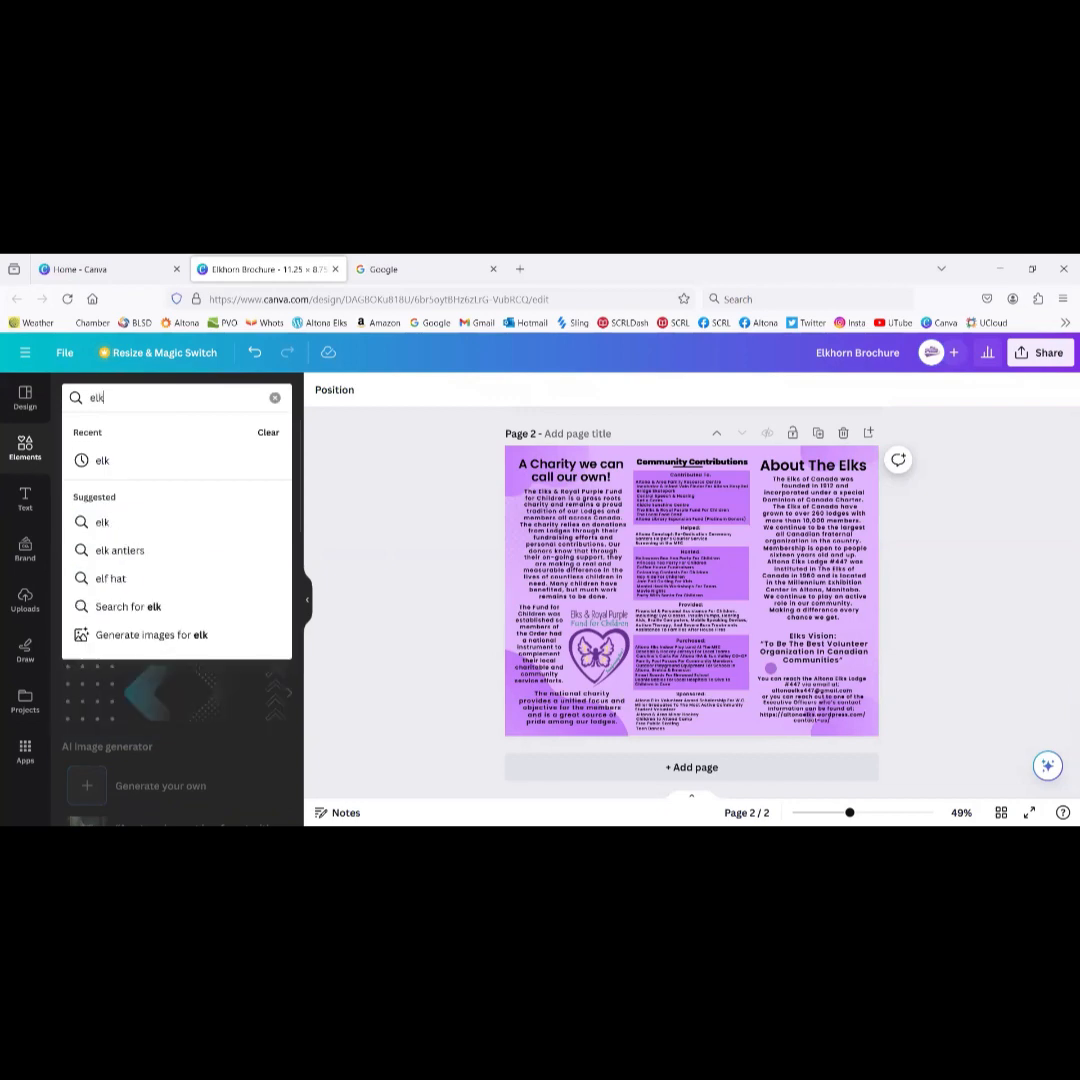
{"action": "key", "text": "Return"}
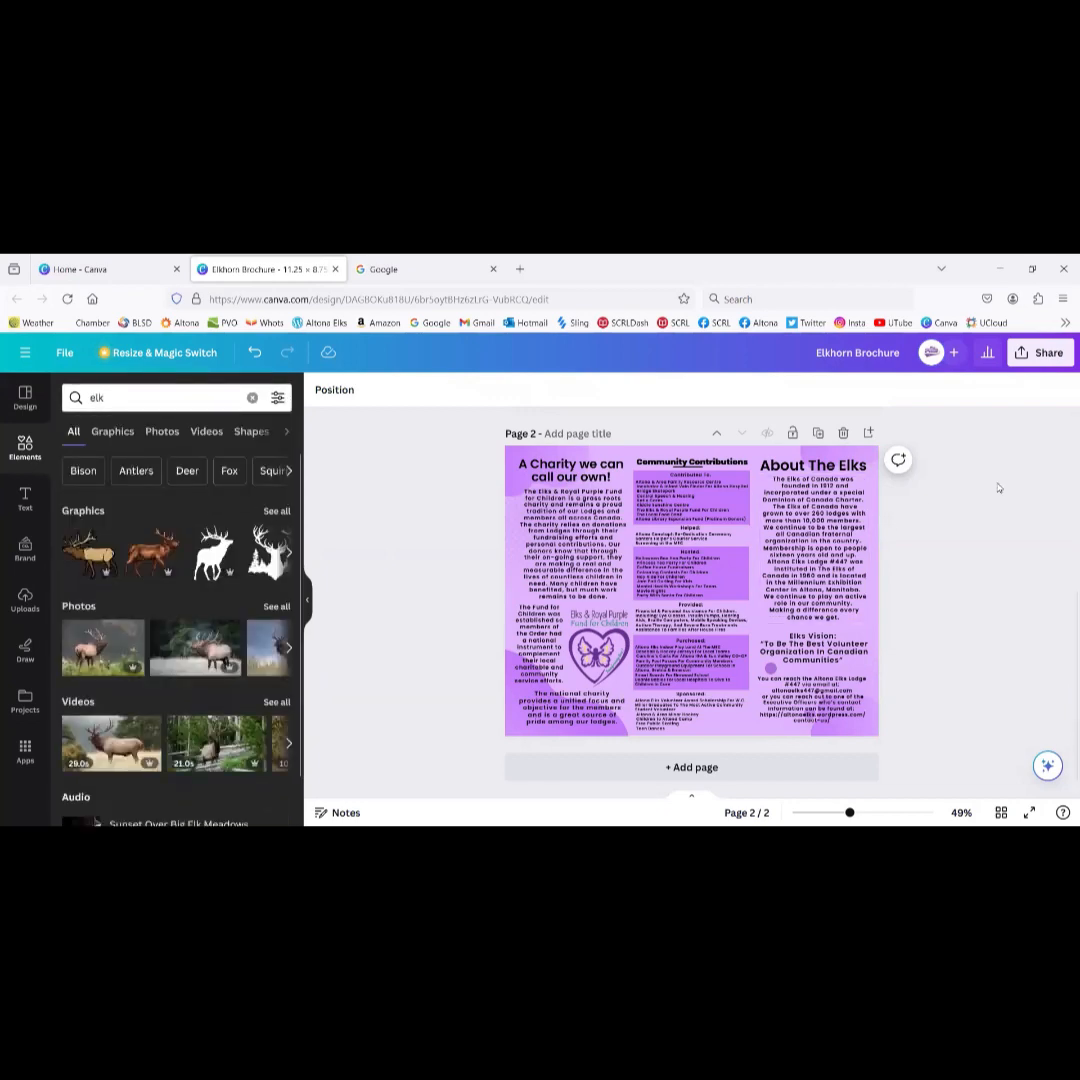
{"action": "scroll", "coordinate": [960, 487], "scroll_direction": "up", "scroll_amount": 2}
{"action": "scroll", "coordinate": [998, 488], "scroll_direction": "up", "scroll_amount": 3}
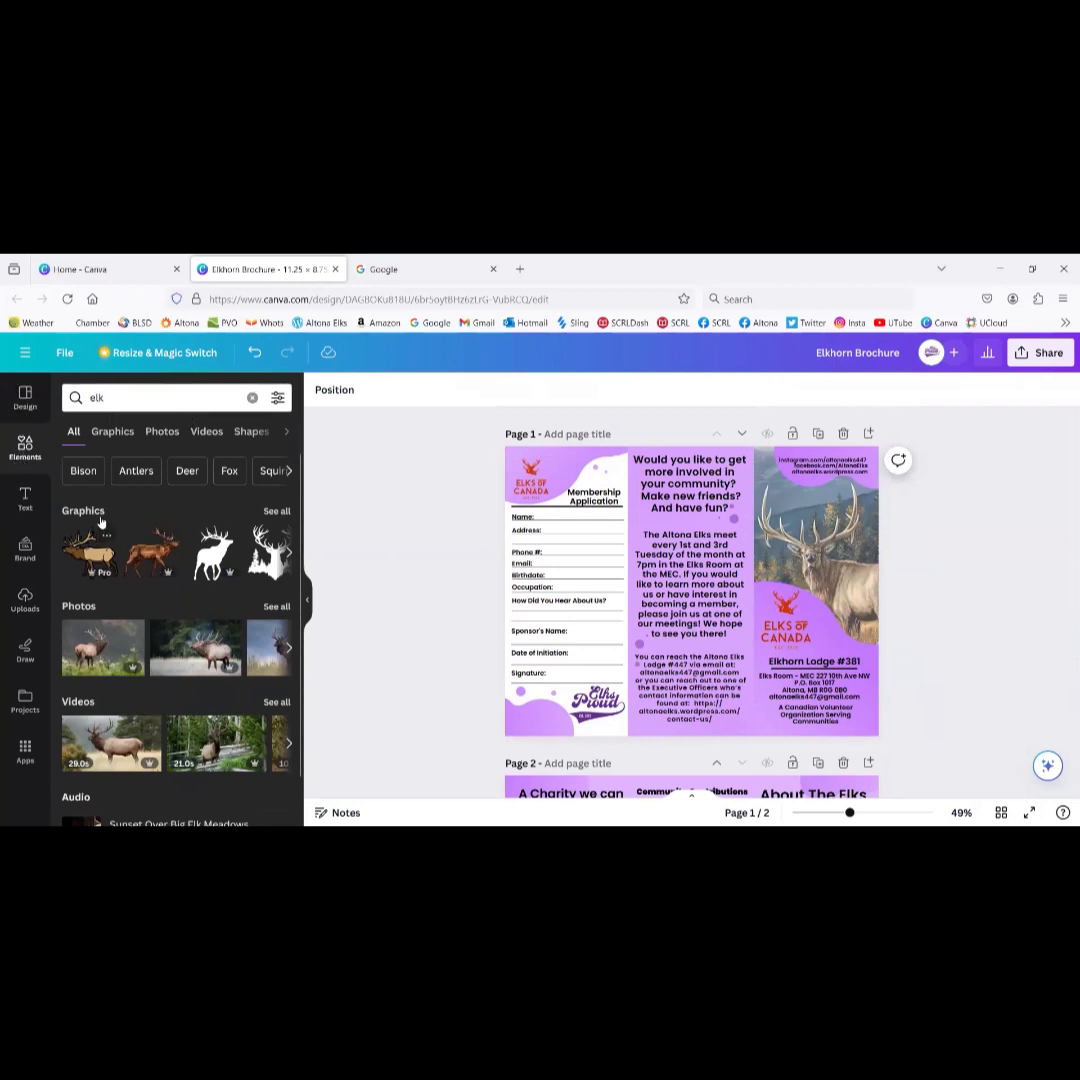
{"action": "scroll", "coordinate": [117, 550], "scroll_direction": "down", "scroll_amount": 1}
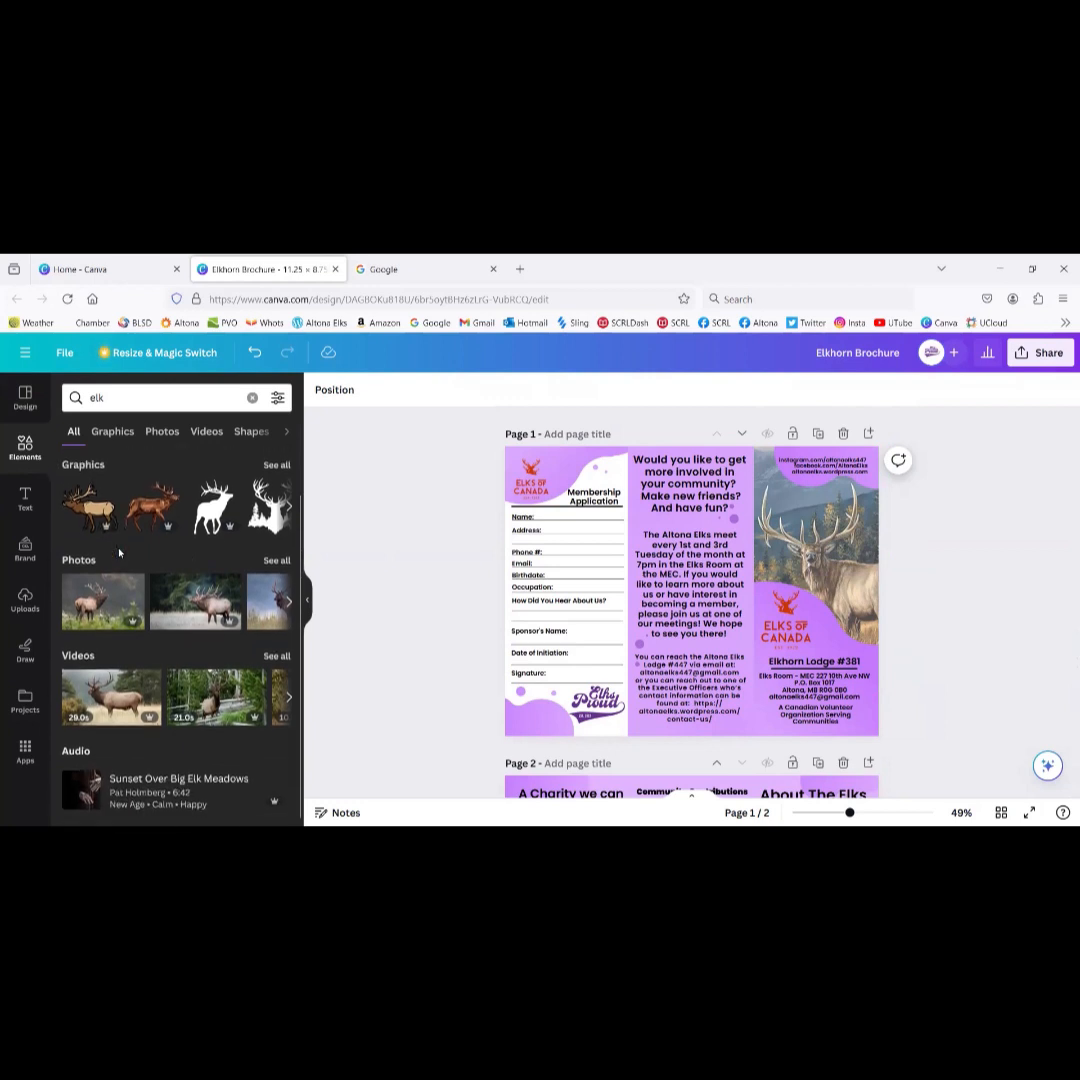
{"action": "scroll", "coordinate": [122, 540], "scroll_direction": "up", "scroll_amount": 1}
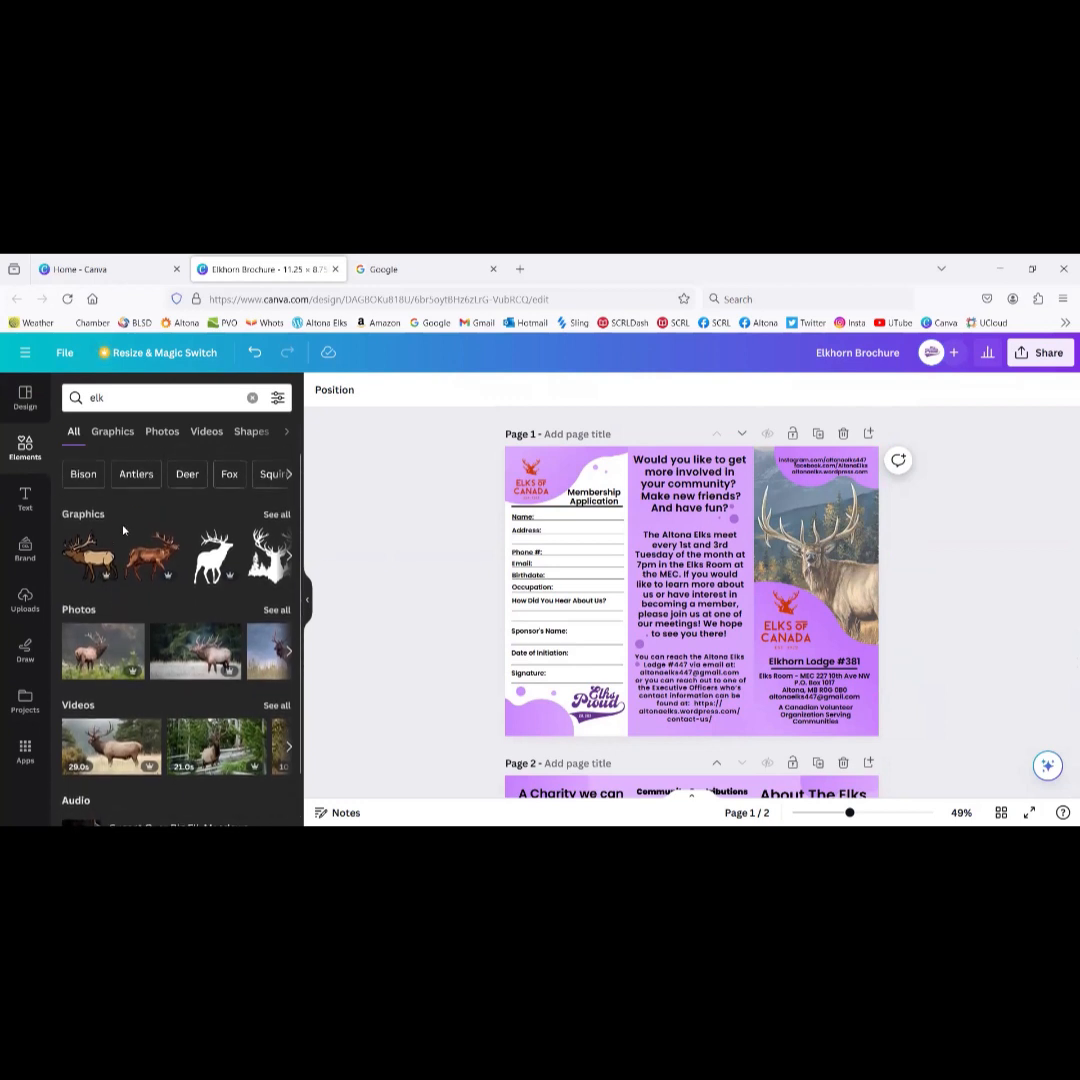
{"action": "scroll", "coordinate": [131, 620], "scroll_direction": "down", "scroll_amount": 1}
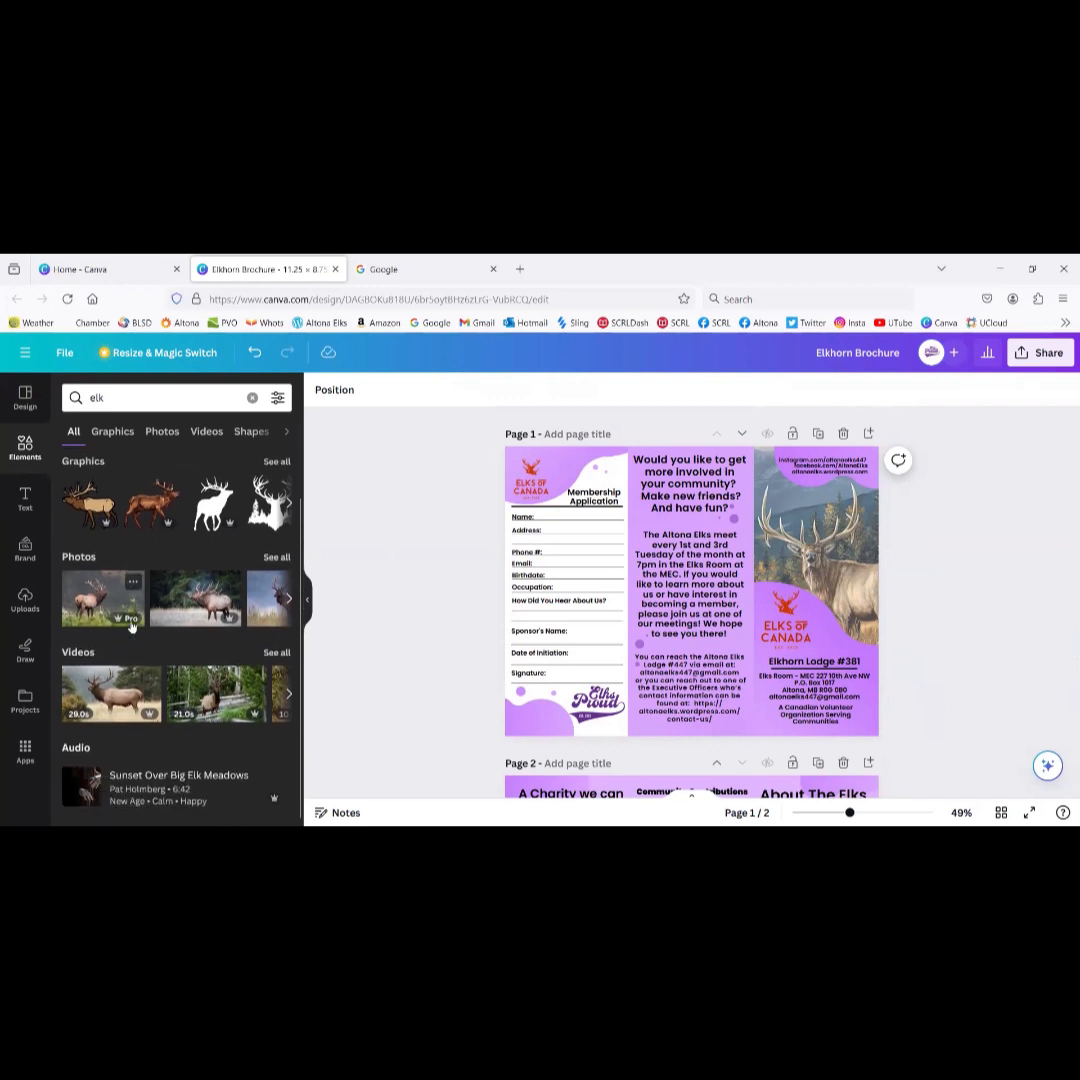
Step: Browse all elk photo results and select the existing elk picture on page 1
{"action": "left_click", "coordinate": [277, 561]}
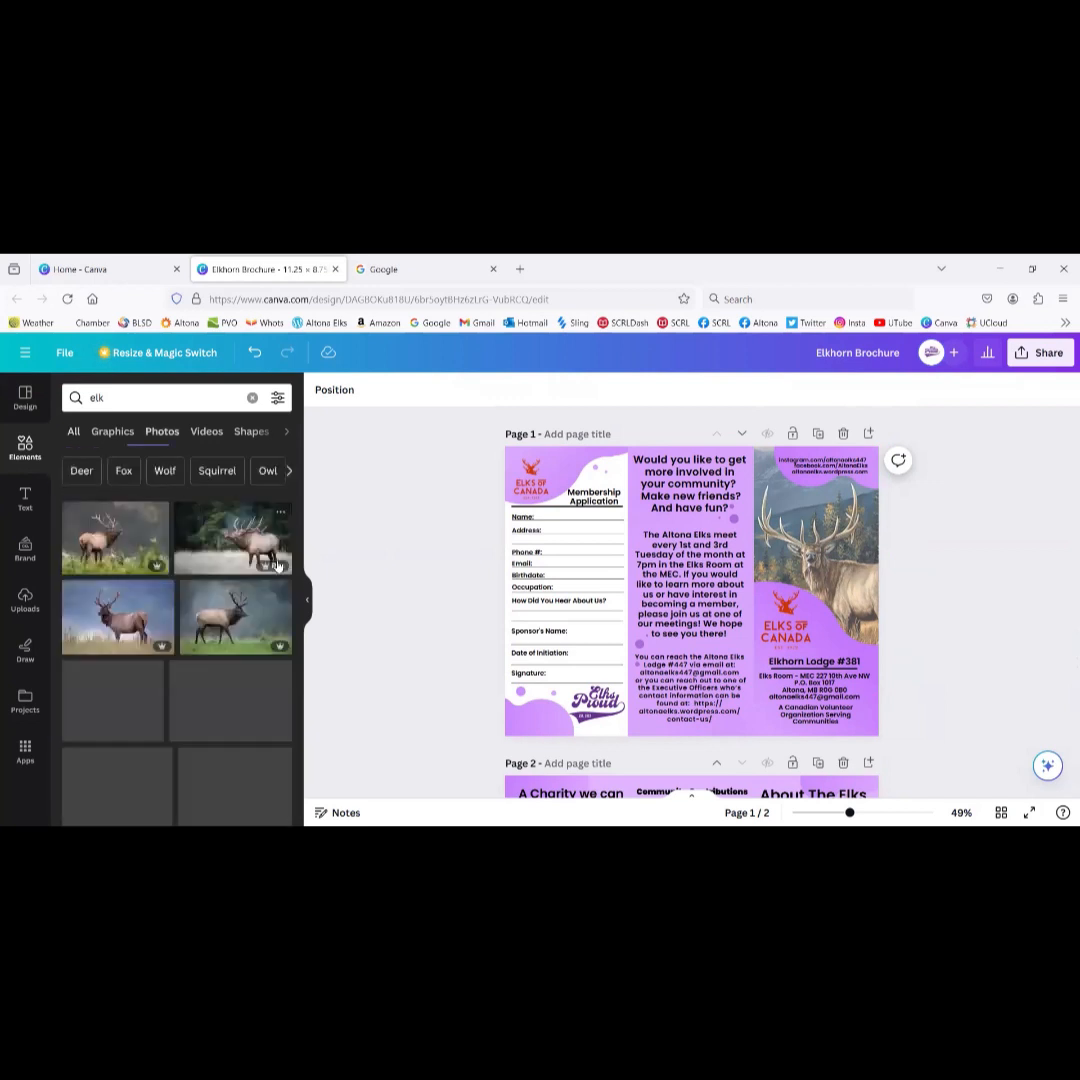
{"action": "scroll", "coordinate": [229, 617], "scroll_direction": "down", "scroll_amount": 6}
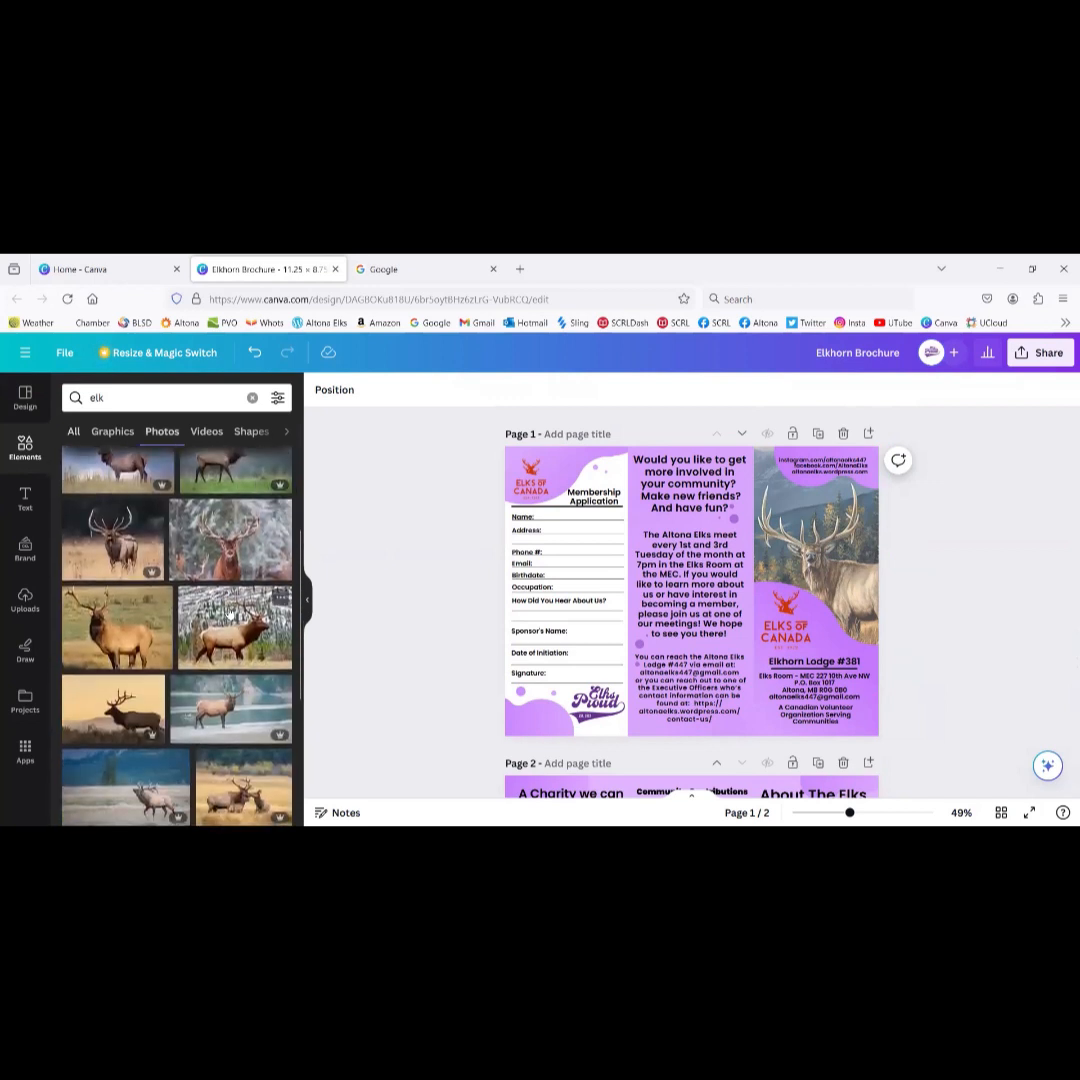
{"action": "scroll", "coordinate": [229, 613], "scroll_direction": "down", "scroll_amount": 8}
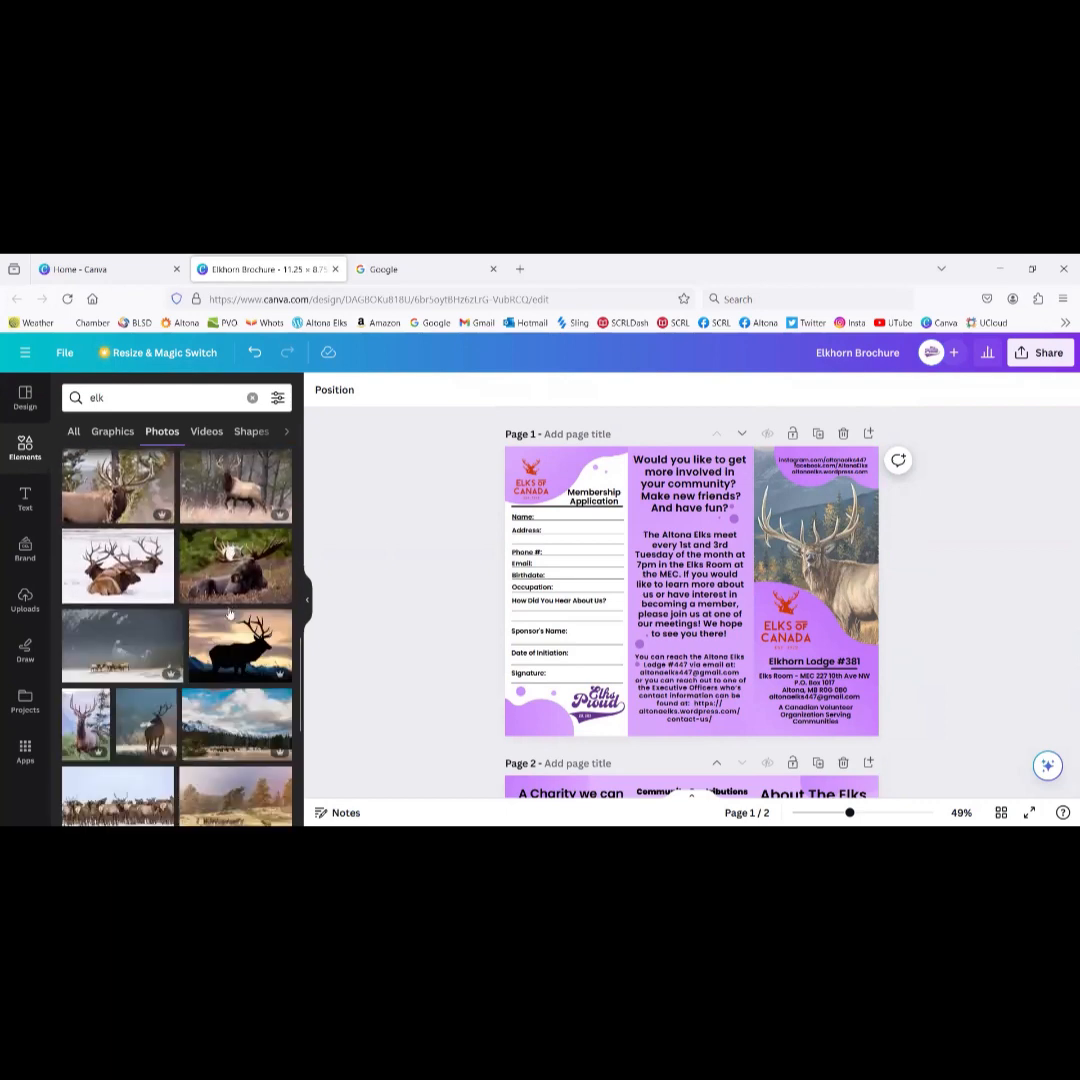
{"action": "scroll", "coordinate": [230, 614], "scroll_direction": "down", "scroll_amount": 5}
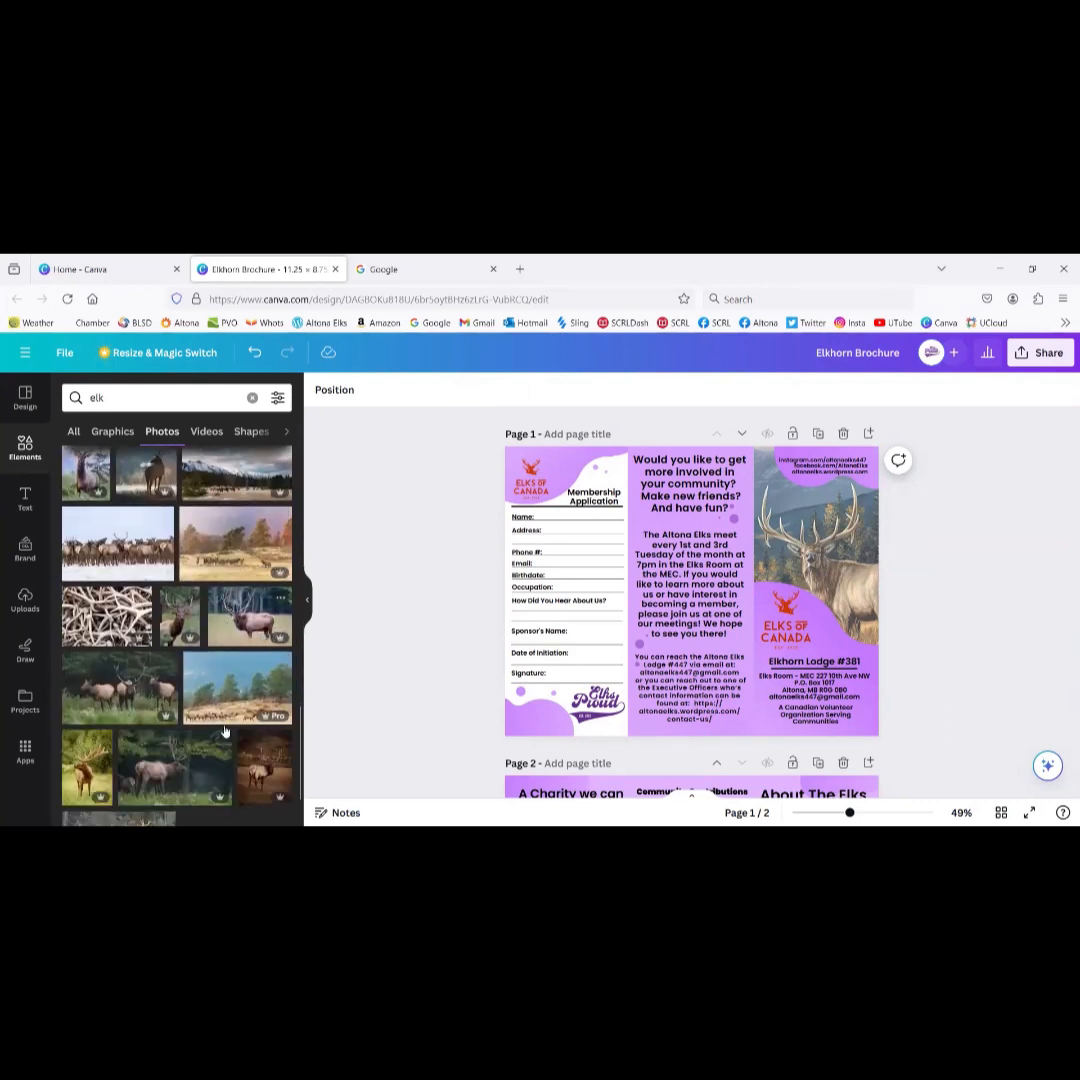
{"action": "scroll", "coordinate": [225, 732], "scroll_direction": "down", "scroll_amount": 5}
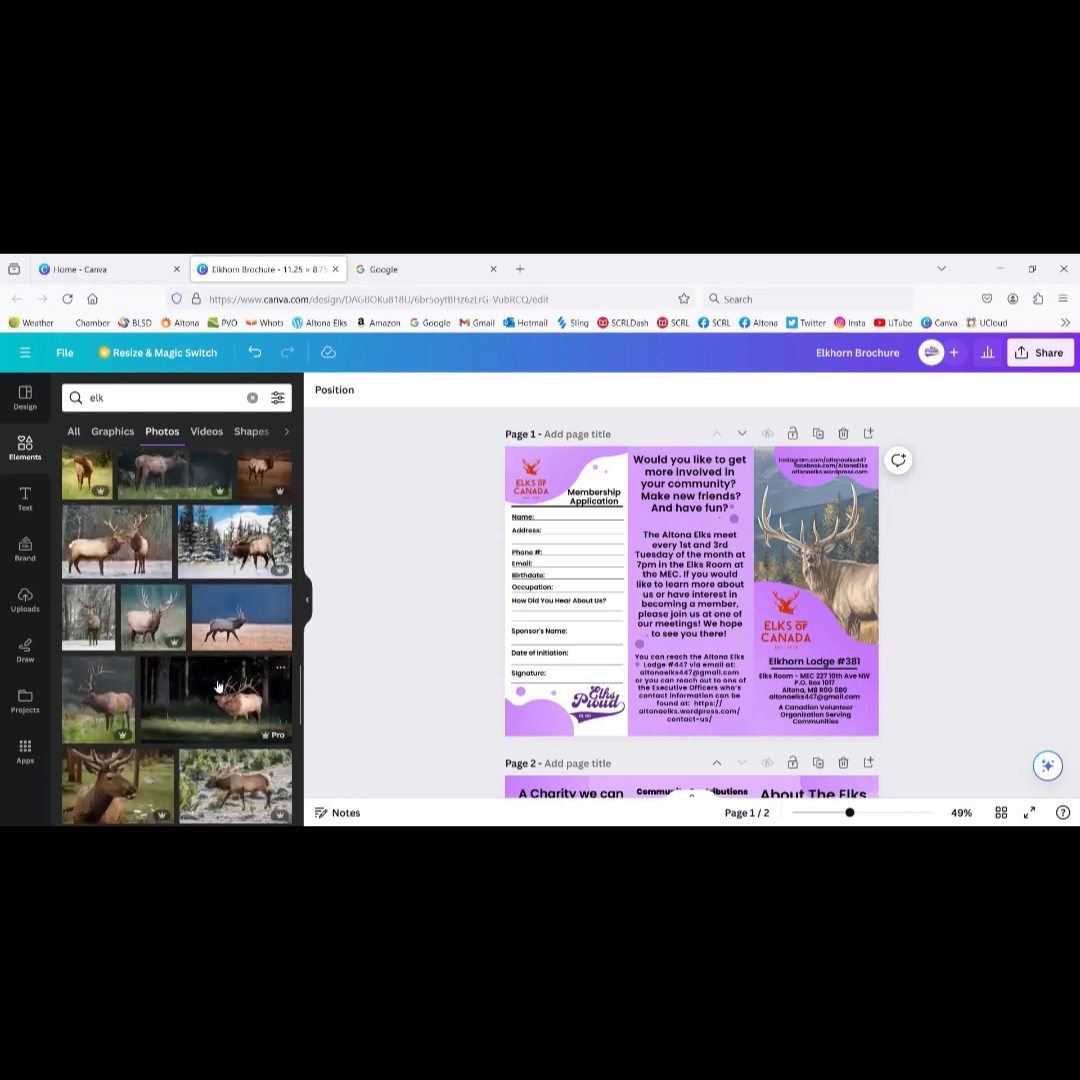
{"action": "left_click", "coordinate": [820, 523]}
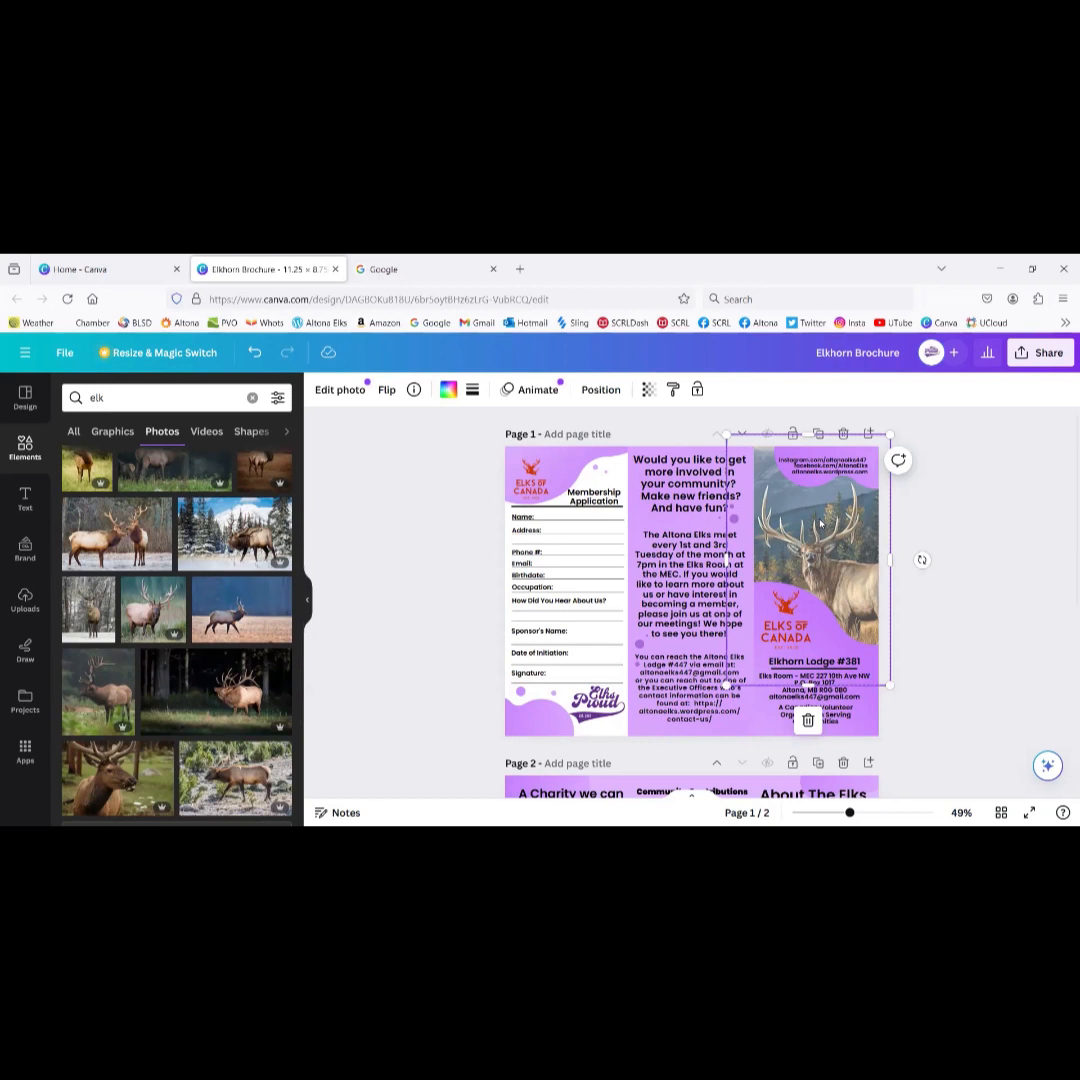
Step: Delete the old elk painting from page 1 and add the close-up elk photo
{"action": "key", "text": "Delete"}
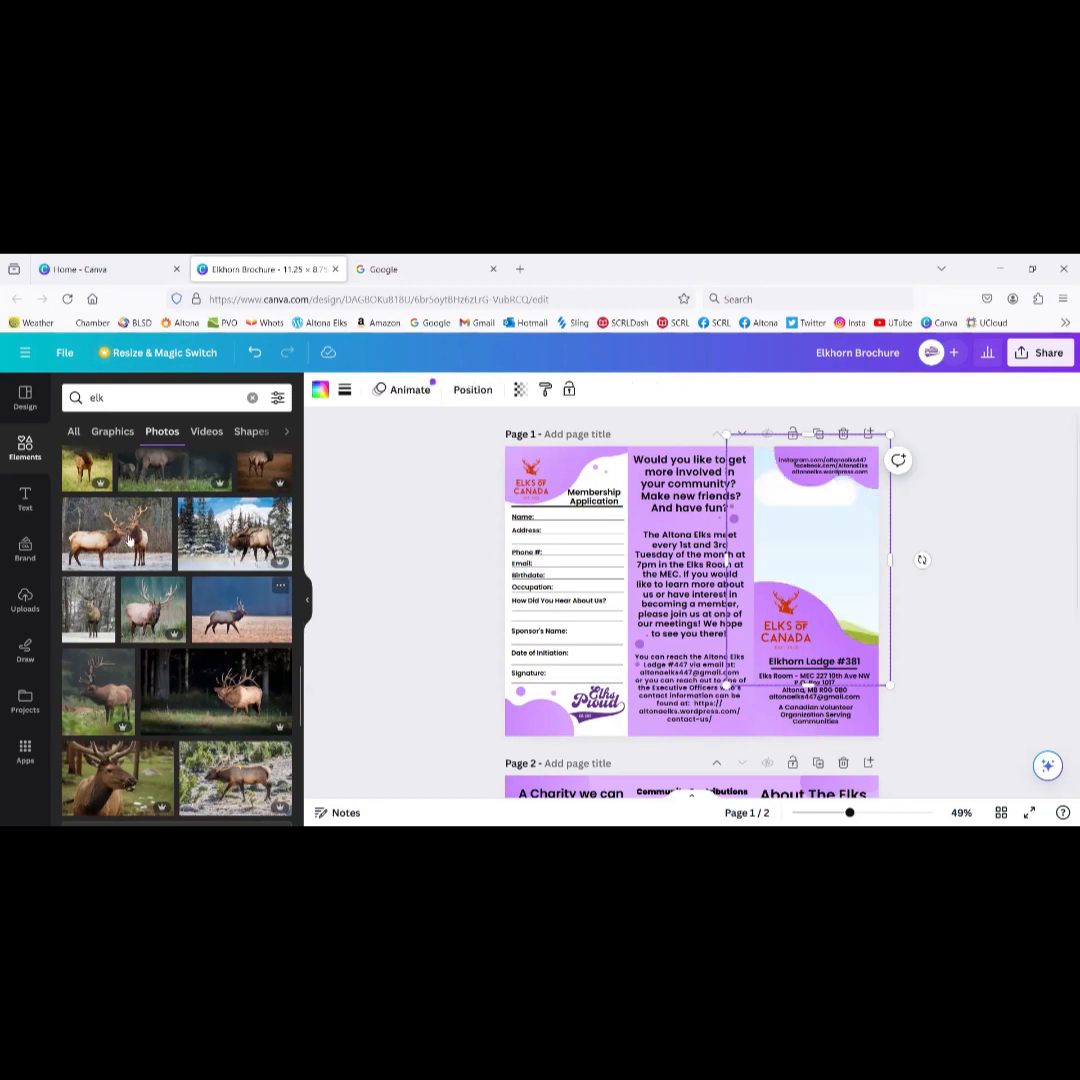
{"action": "scroll", "coordinate": [175, 712], "scroll_direction": "down", "scroll_amount": 5}
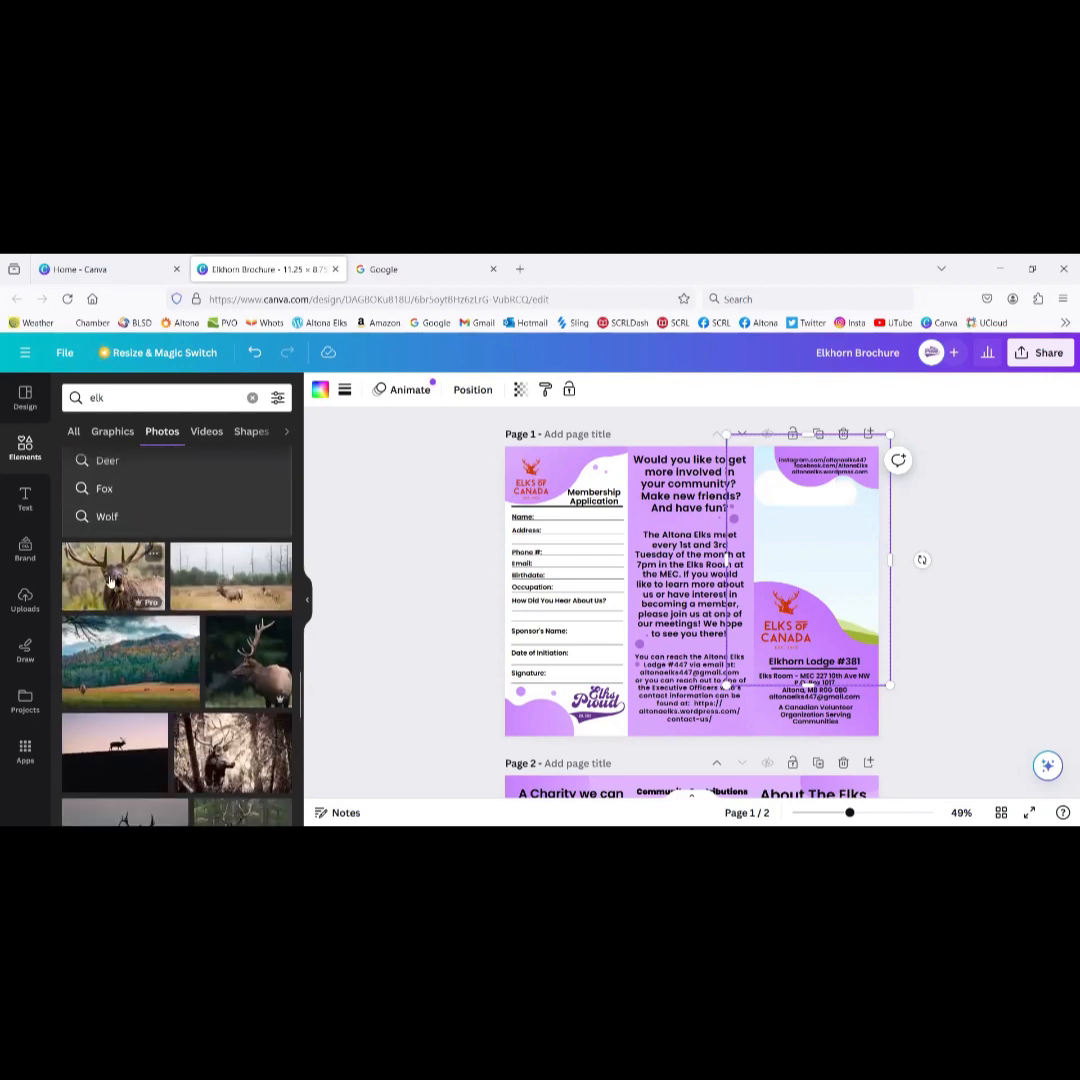
{"action": "left_click", "coordinate": [112, 582]}
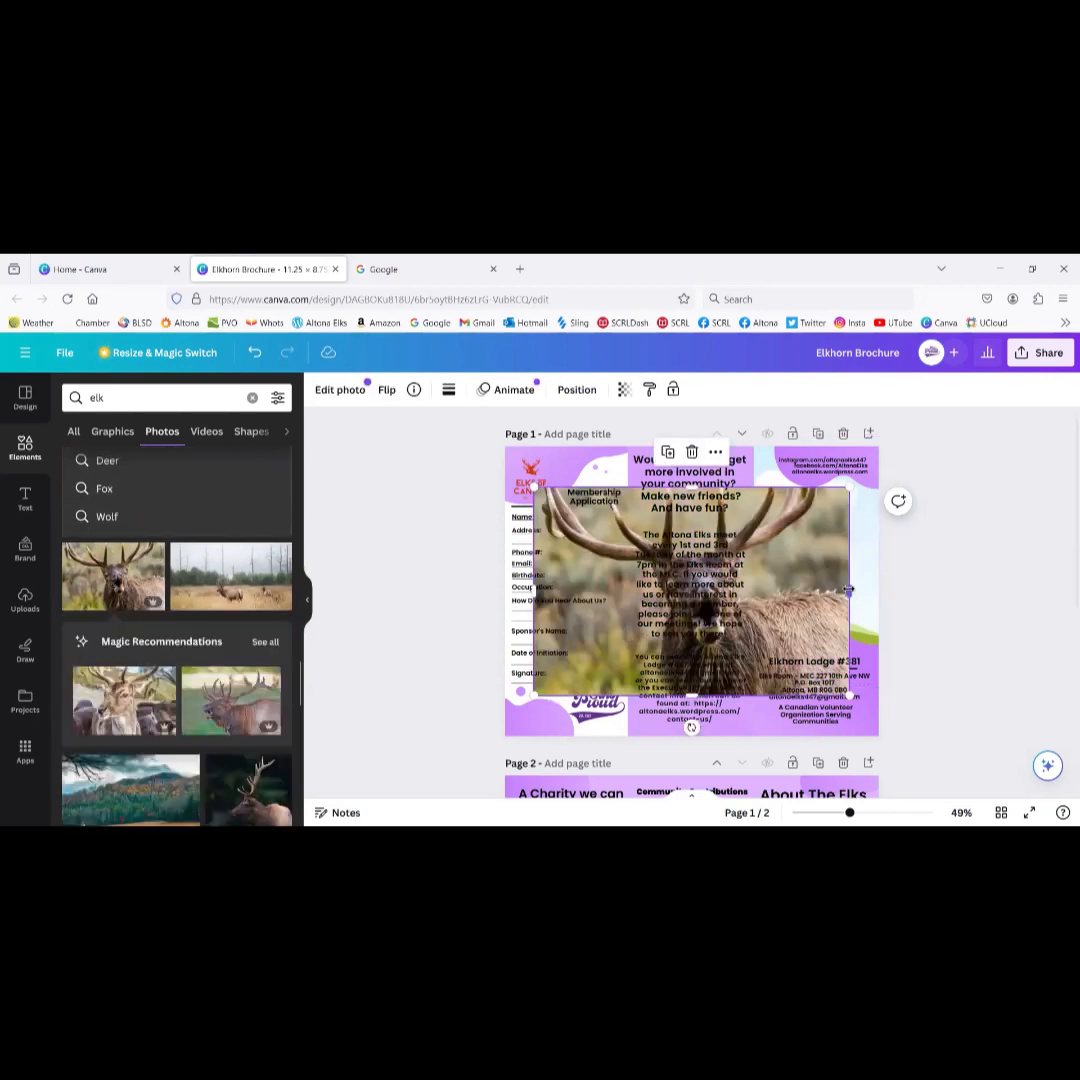
Step: Move and resize the close-up elk photo to fill the top of the right panel
{"action": "left_click_drag", "start_coordinate": [788, 574], "coordinate": [884, 549]}
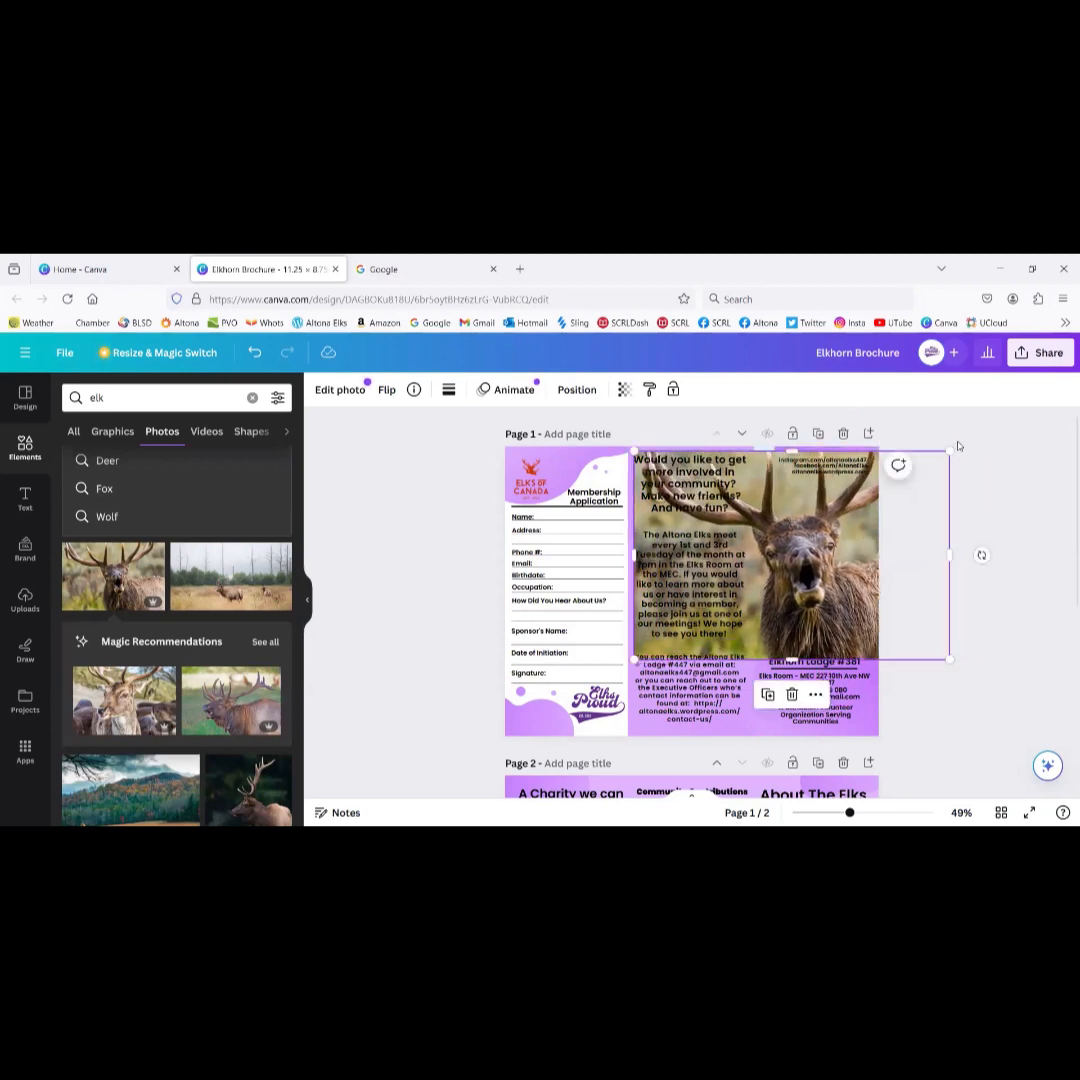
{"action": "left_click_drag", "start_coordinate": [947, 452], "coordinate": [849, 523]}
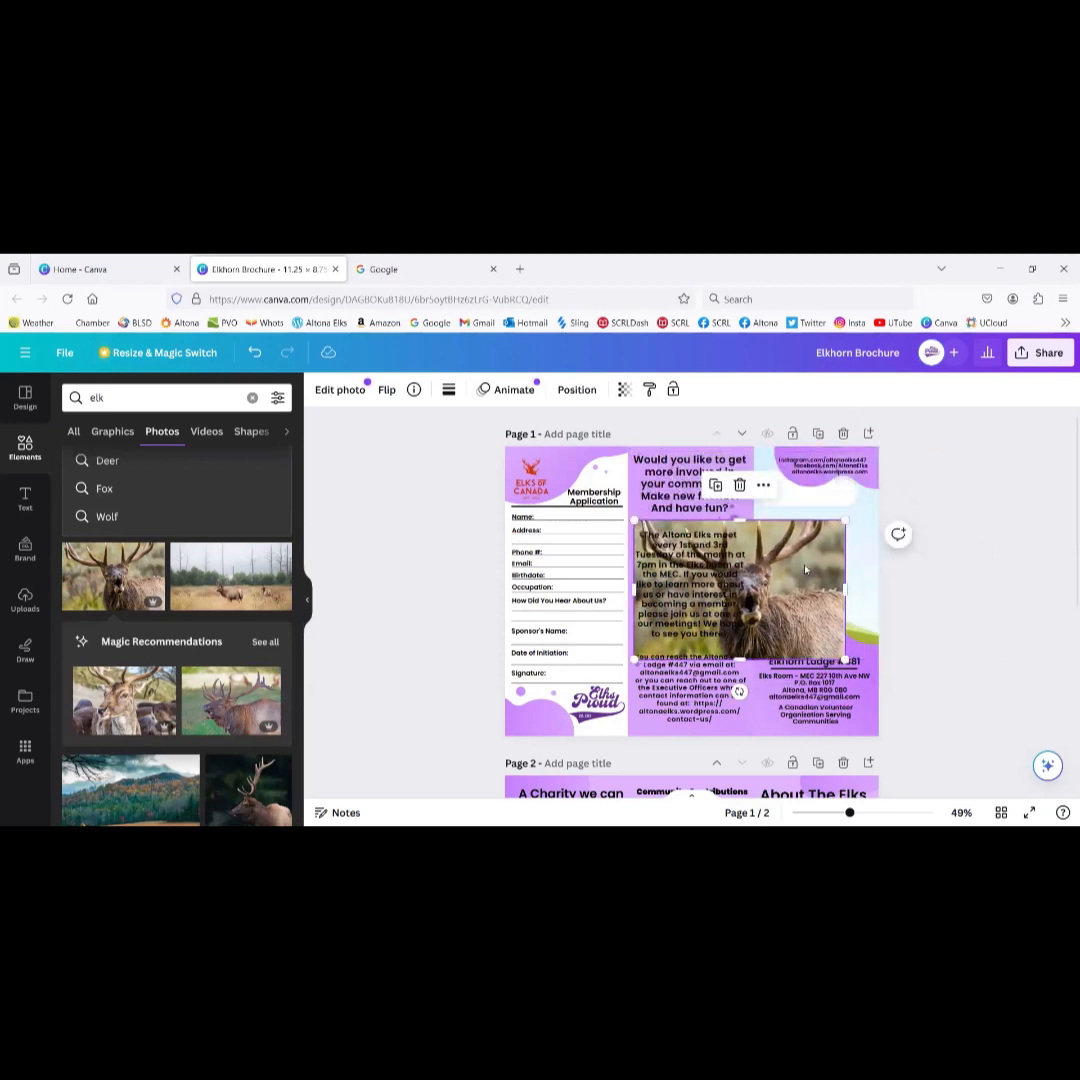
{"action": "left_click_drag", "start_coordinate": [794, 565], "coordinate": [834, 513]}
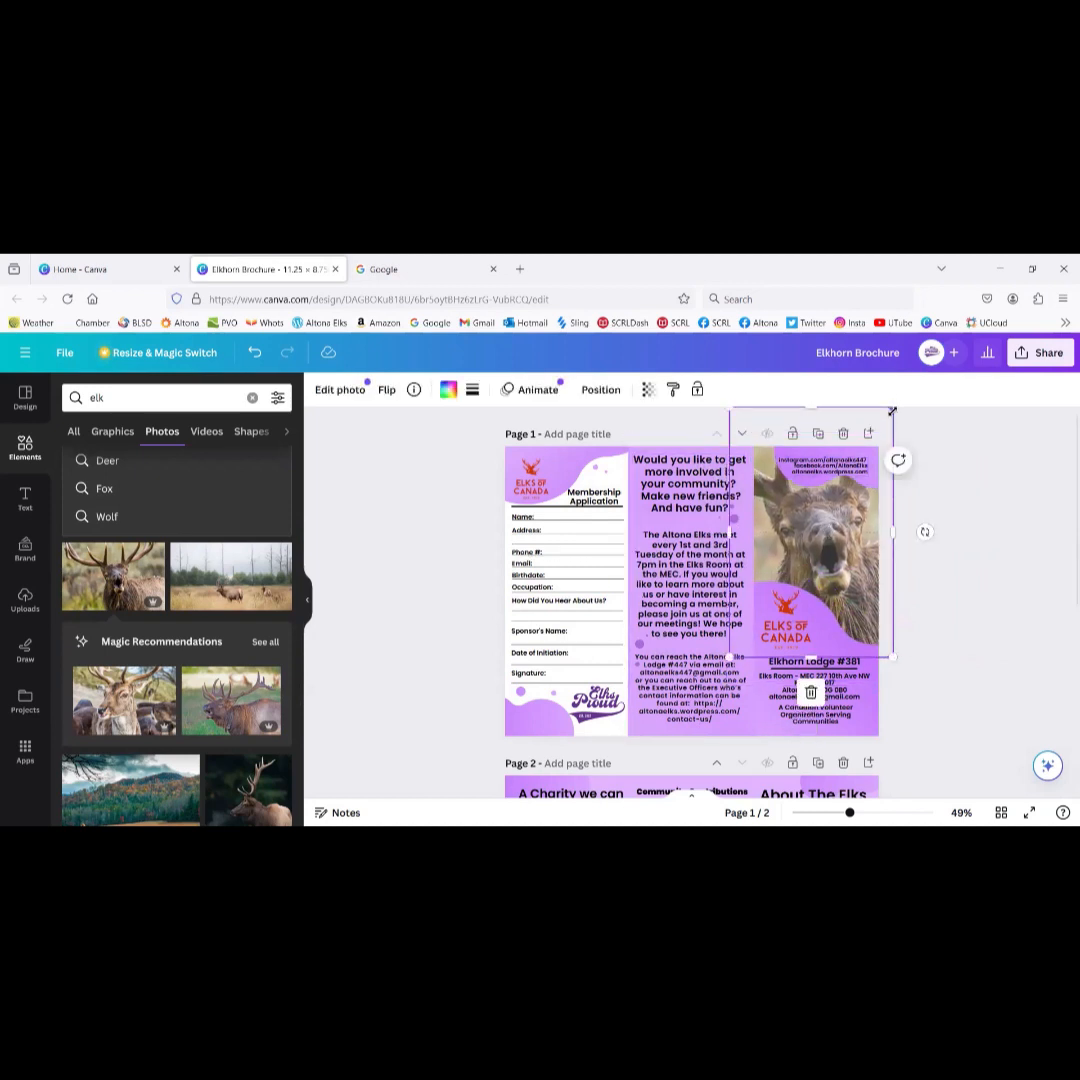
{"action": "left_click_drag", "start_coordinate": [893, 411], "coordinate": [833, 513]}
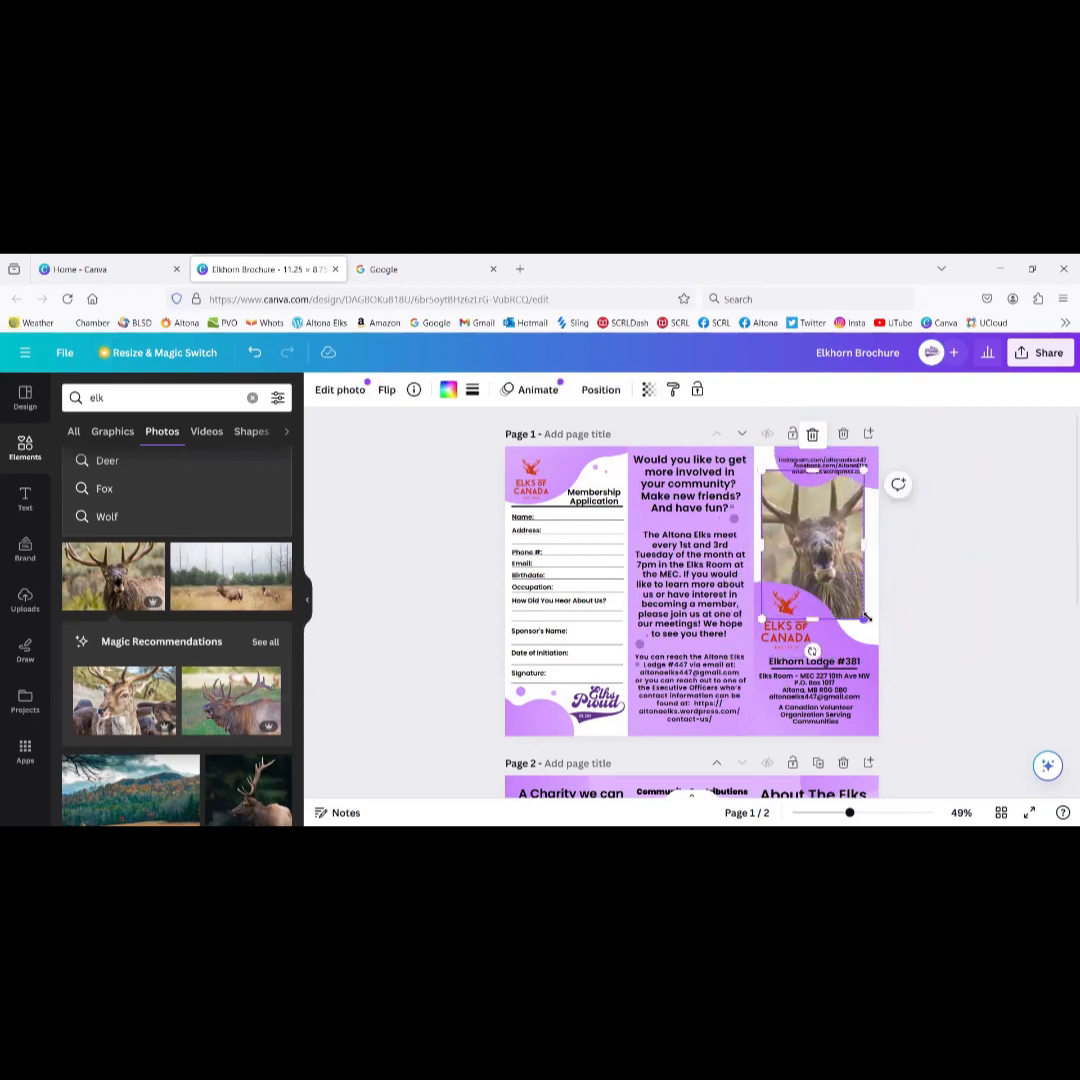
{"action": "left_click_drag", "start_coordinate": [866, 618], "coordinate": [801, 548]}
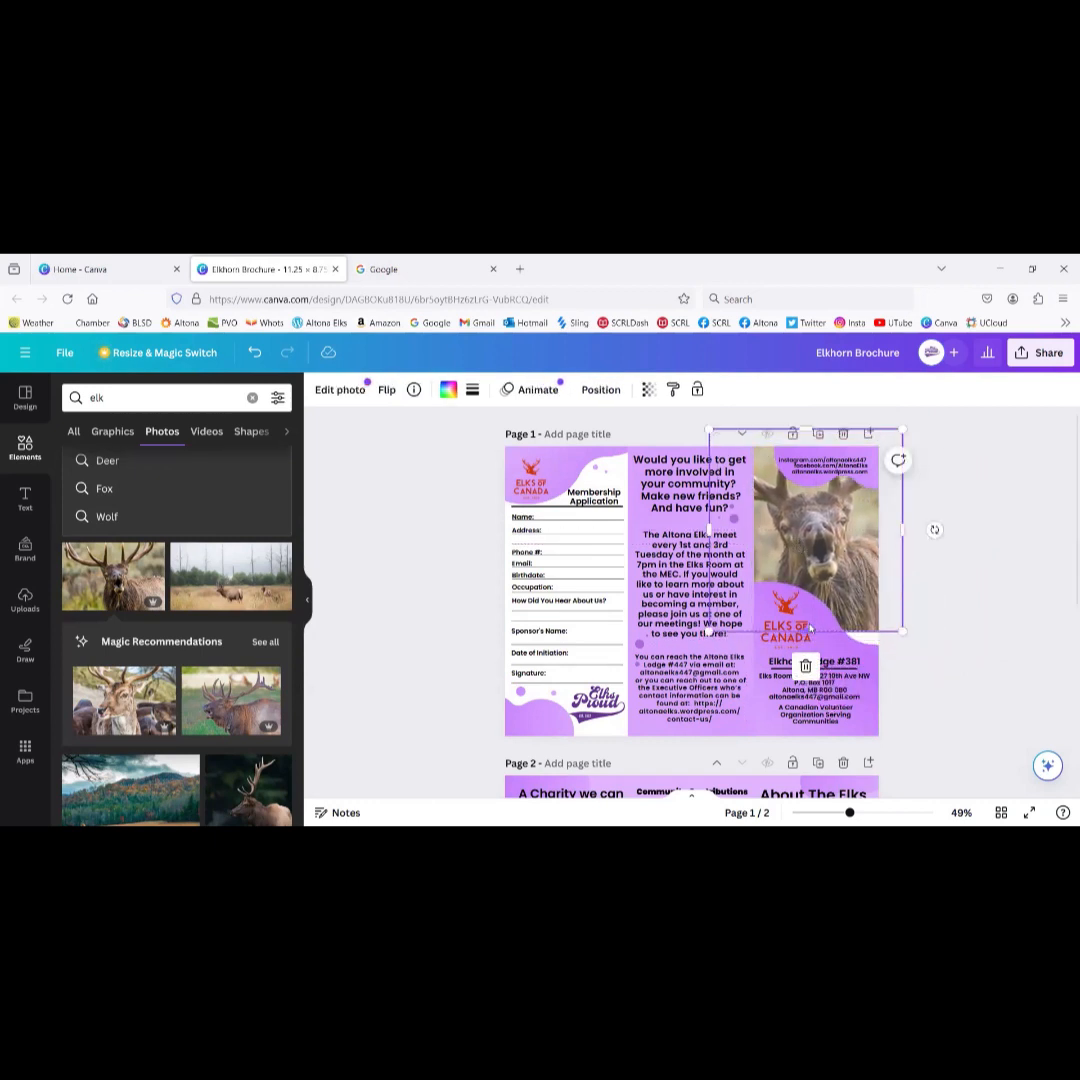
{"action": "left_click_drag", "start_coordinate": [807, 631], "coordinate": [808, 650]}
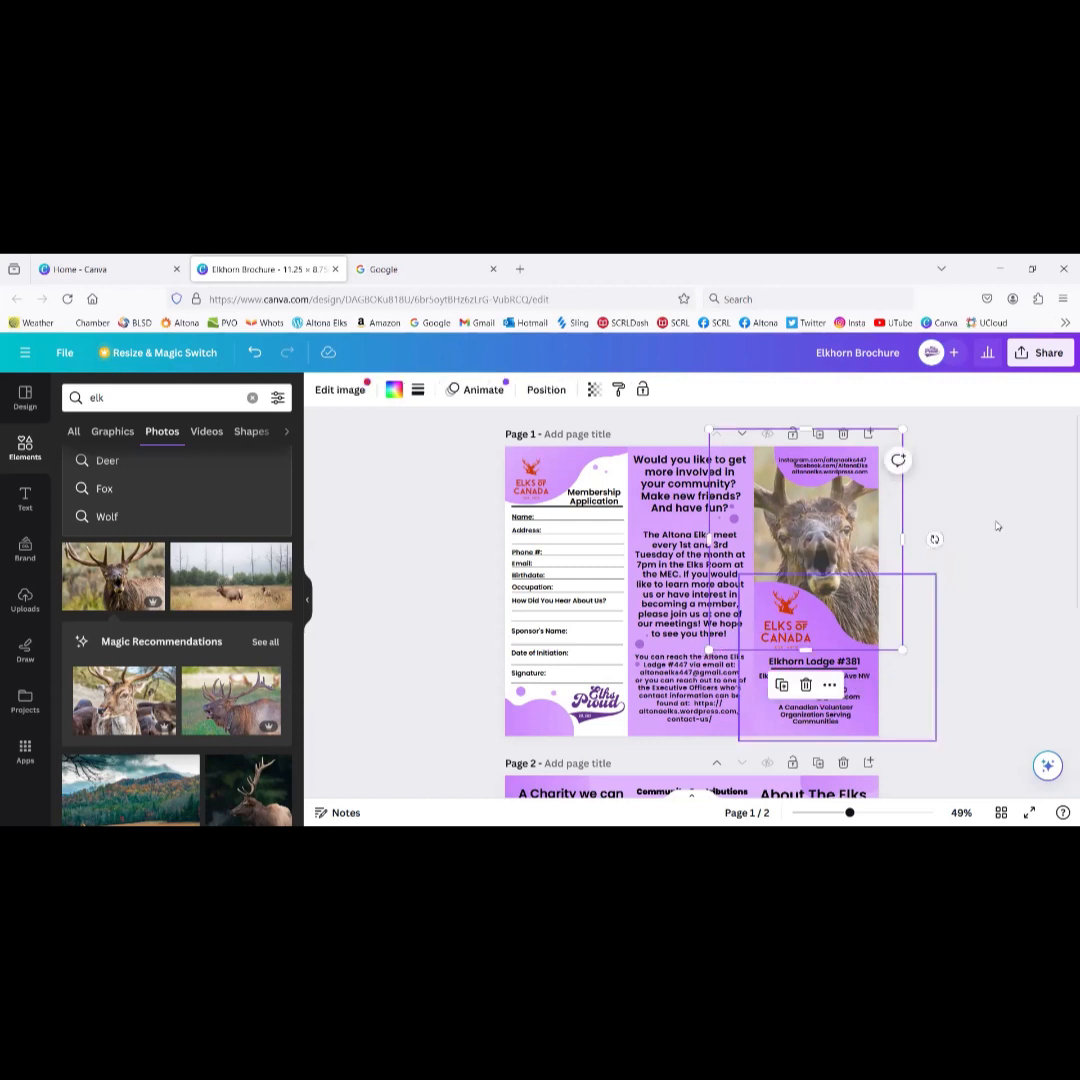
{"action": "left_click", "coordinate": [999, 505]}
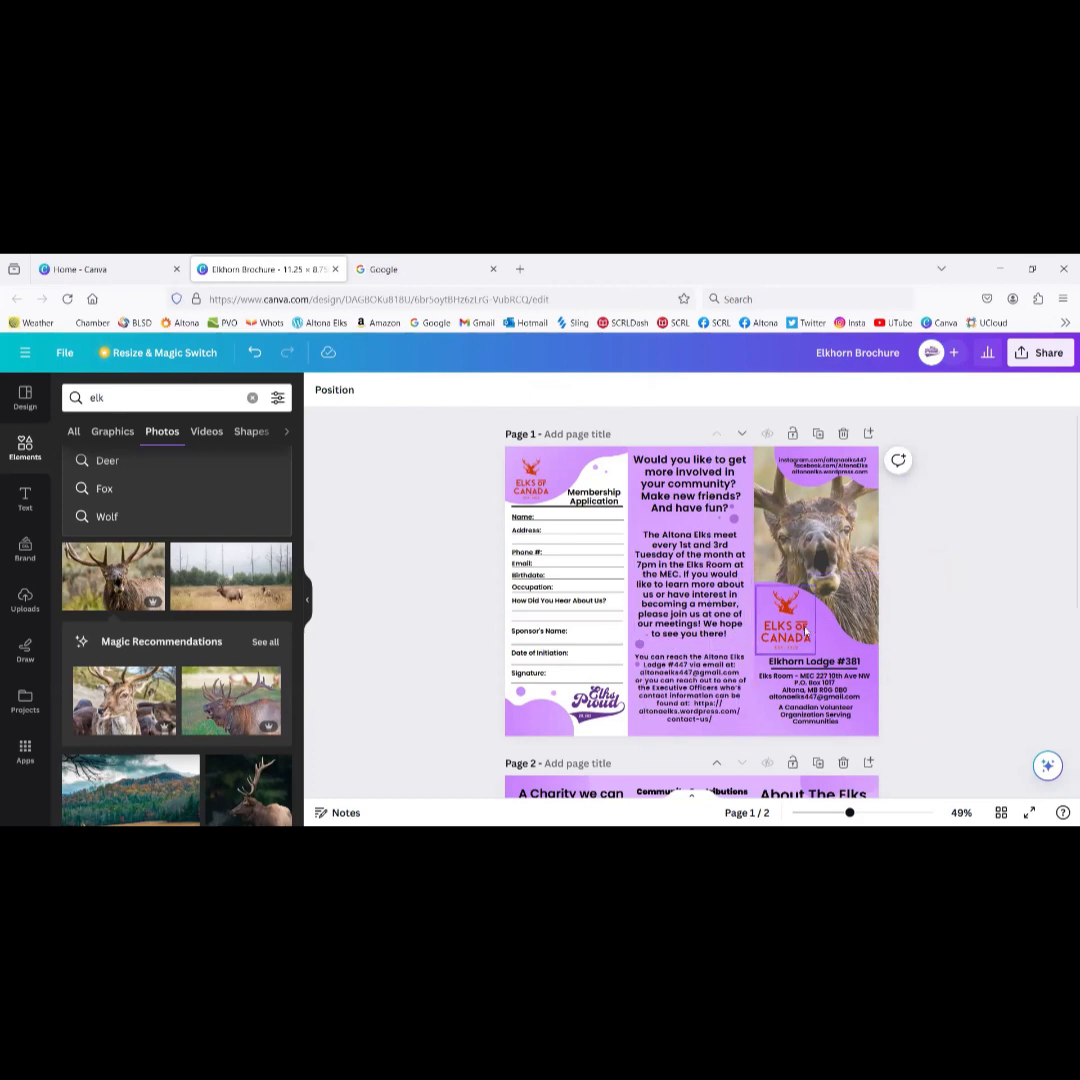
{"action": "scroll", "coordinate": [834, 568], "scroll_direction": "down", "scroll_amount": 4}
{"action": "scroll", "coordinate": [806, 632], "scroll_direction": "up", "scroll_amount": 4}
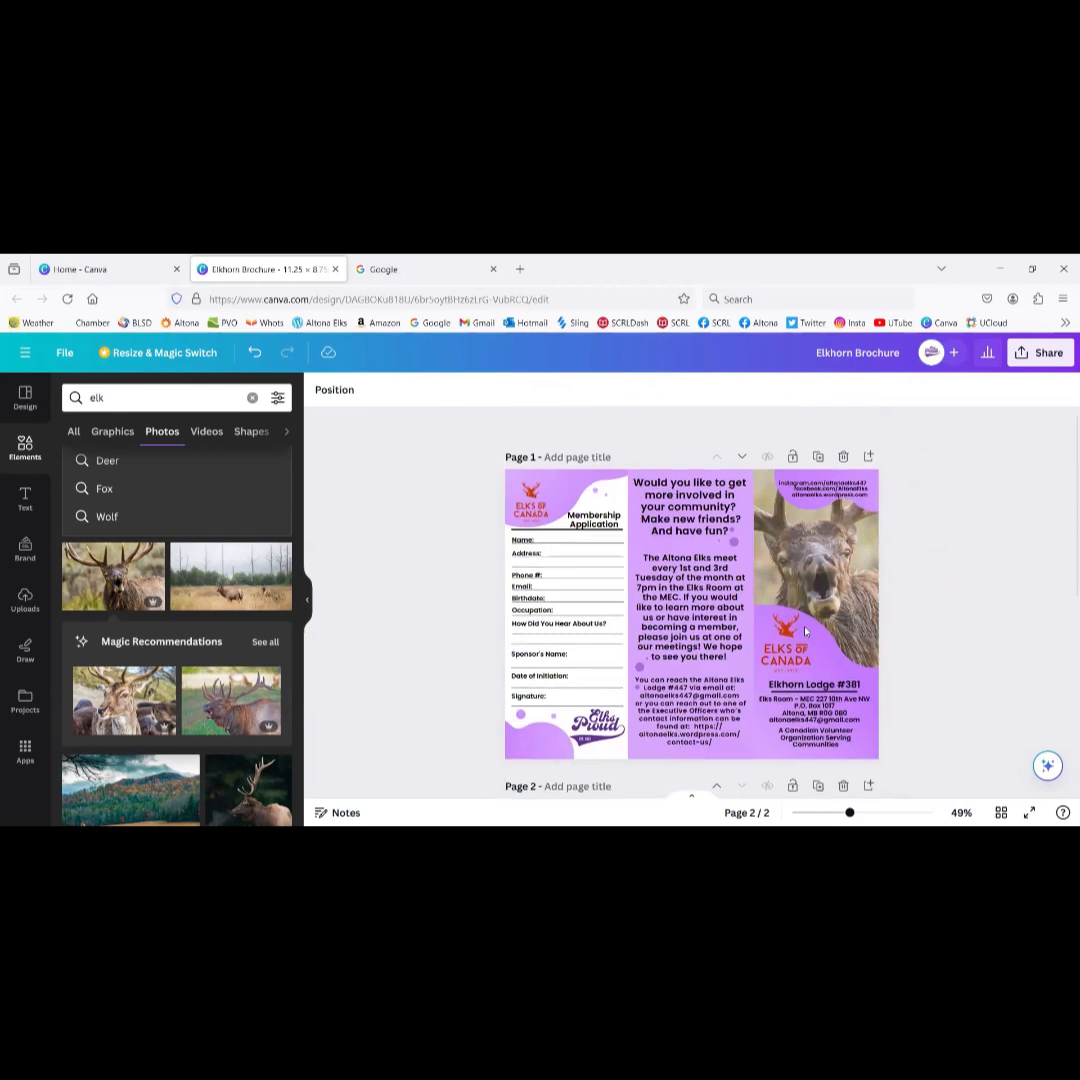
Step: Browse the text styles and font combinations, and add a blank lavender page 3
{"action": "left_click", "coordinate": [31, 503]}
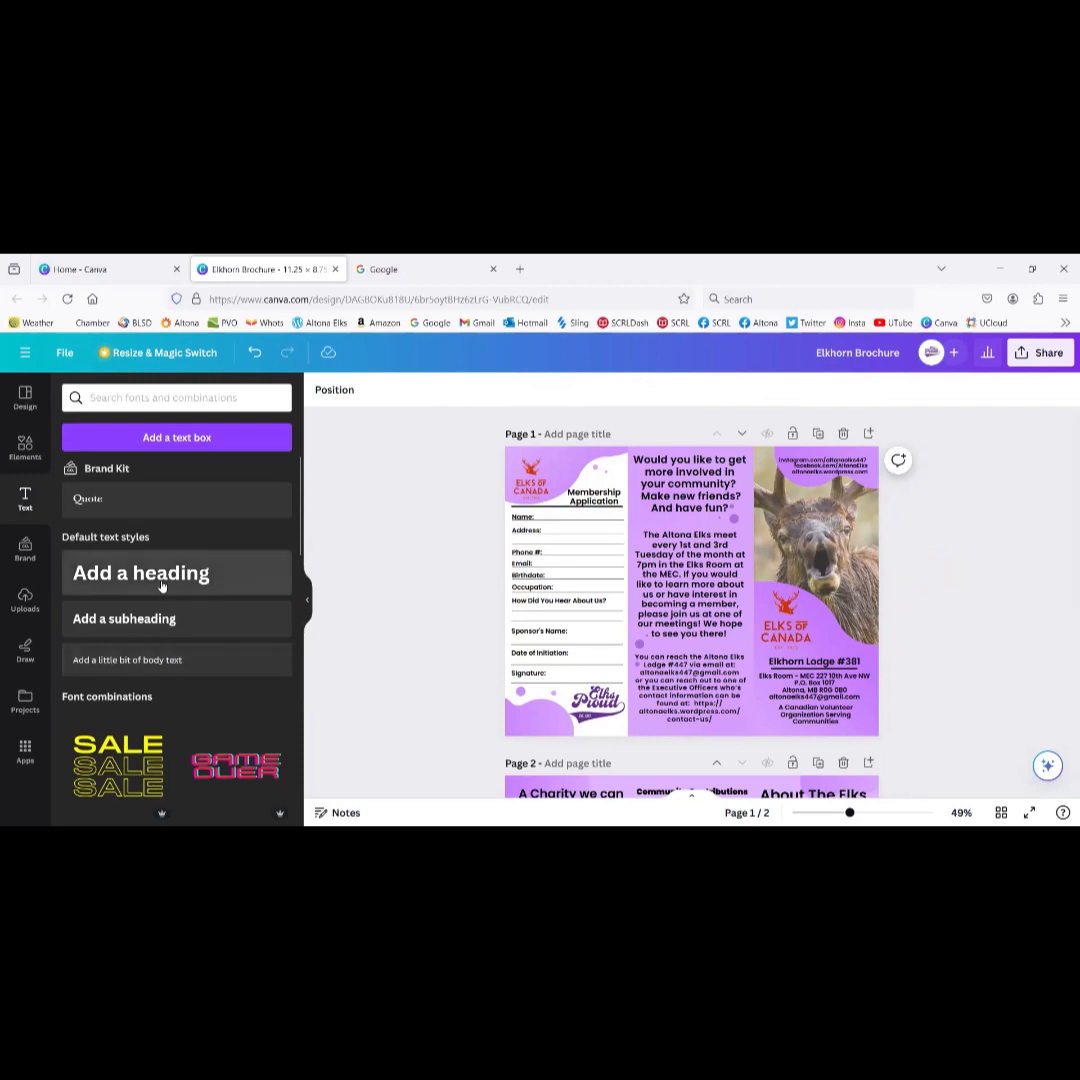
{"action": "scroll", "coordinate": [161, 588], "scroll_direction": "down", "scroll_amount": 2}
{"action": "scroll", "coordinate": [161, 585], "scroll_direction": "down", "scroll_amount": 1}
{"action": "scroll", "coordinate": [161, 587], "scroll_direction": "down", "scroll_amount": 1}
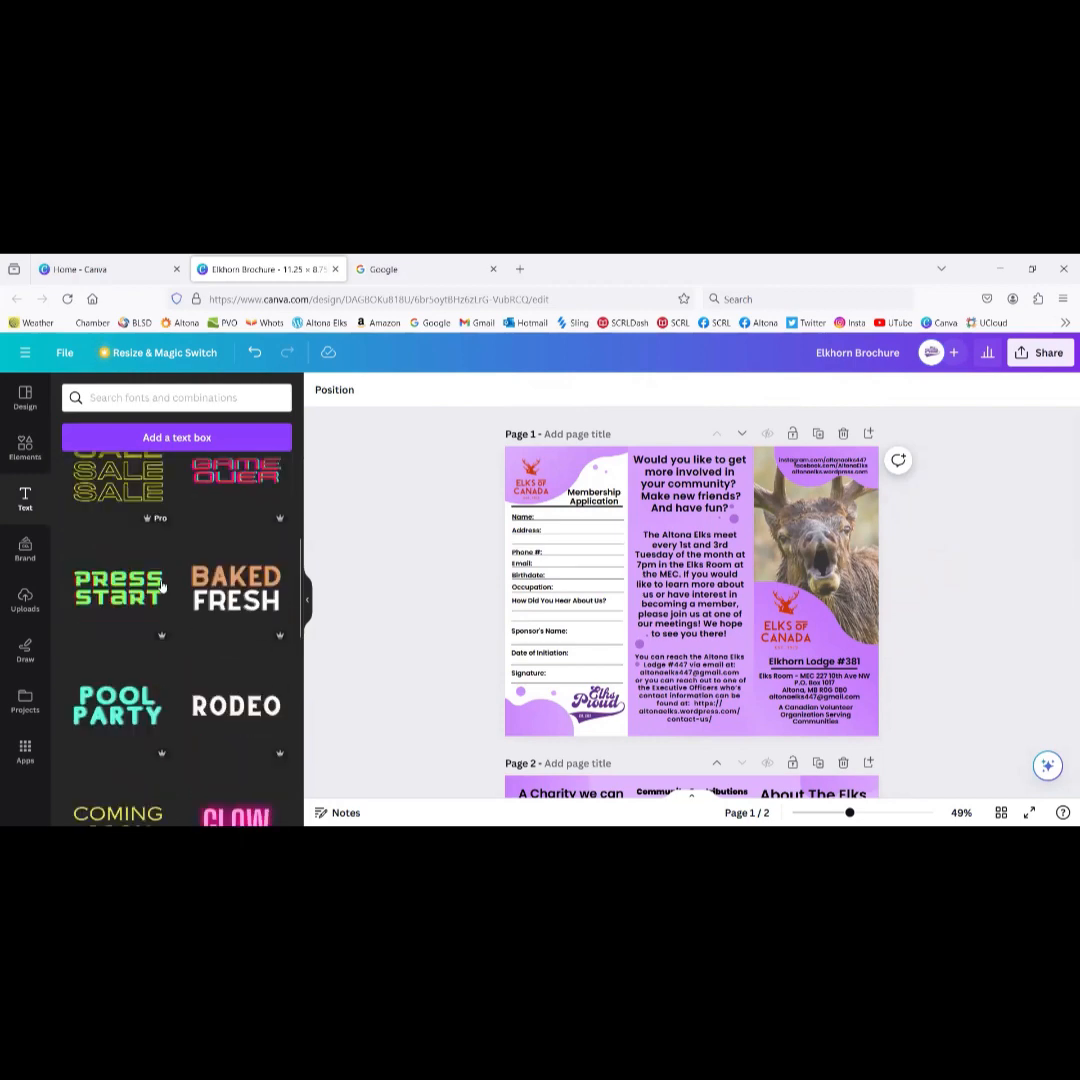
{"action": "scroll", "coordinate": [161, 587], "scroll_direction": "up", "scroll_amount": 3}
{"action": "scroll", "coordinate": [164, 571], "scroll_direction": "up", "scroll_amount": 1}
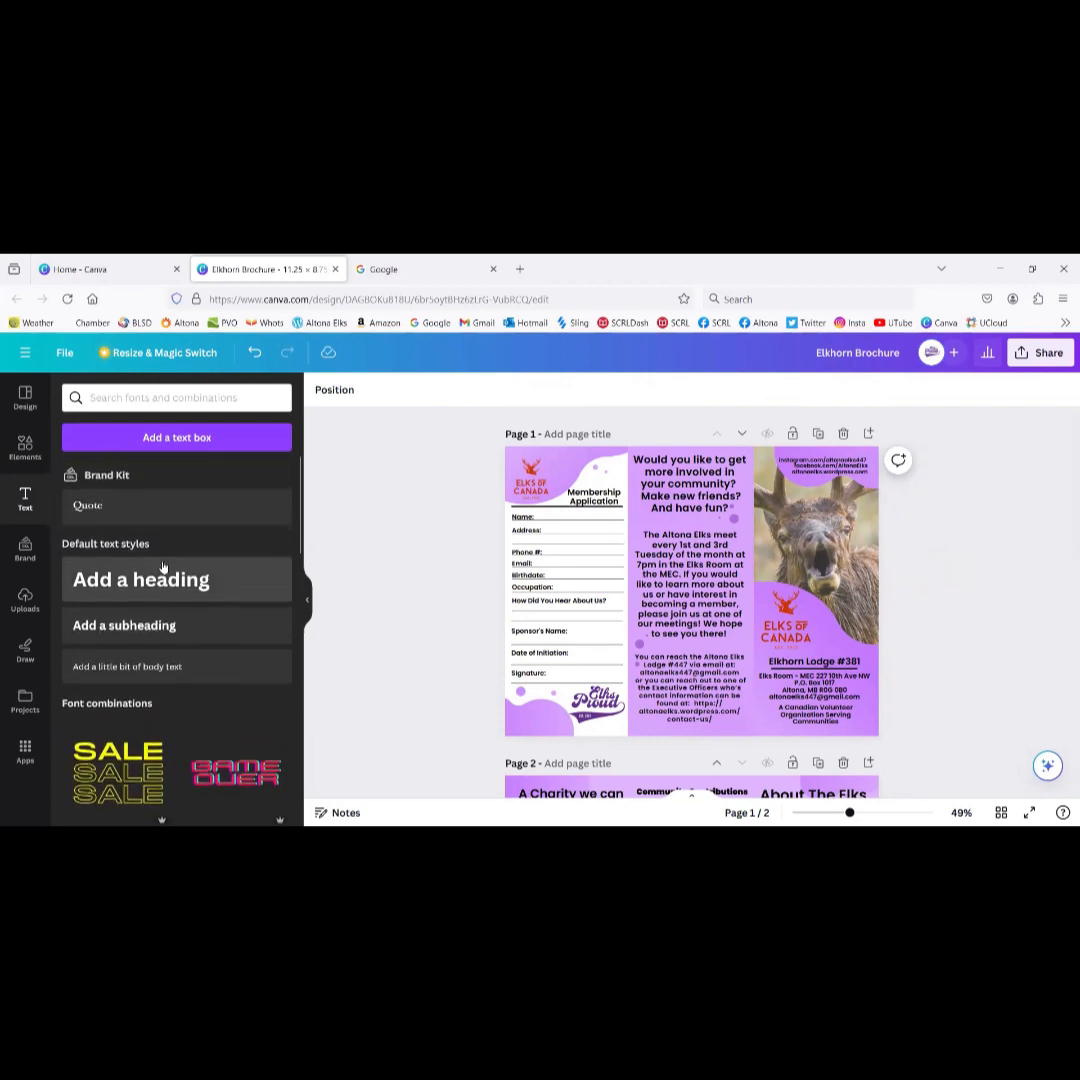
{"action": "scroll", "coordinate": [421, 690], "scroll_direction": "down", "scroll_amount": 5}
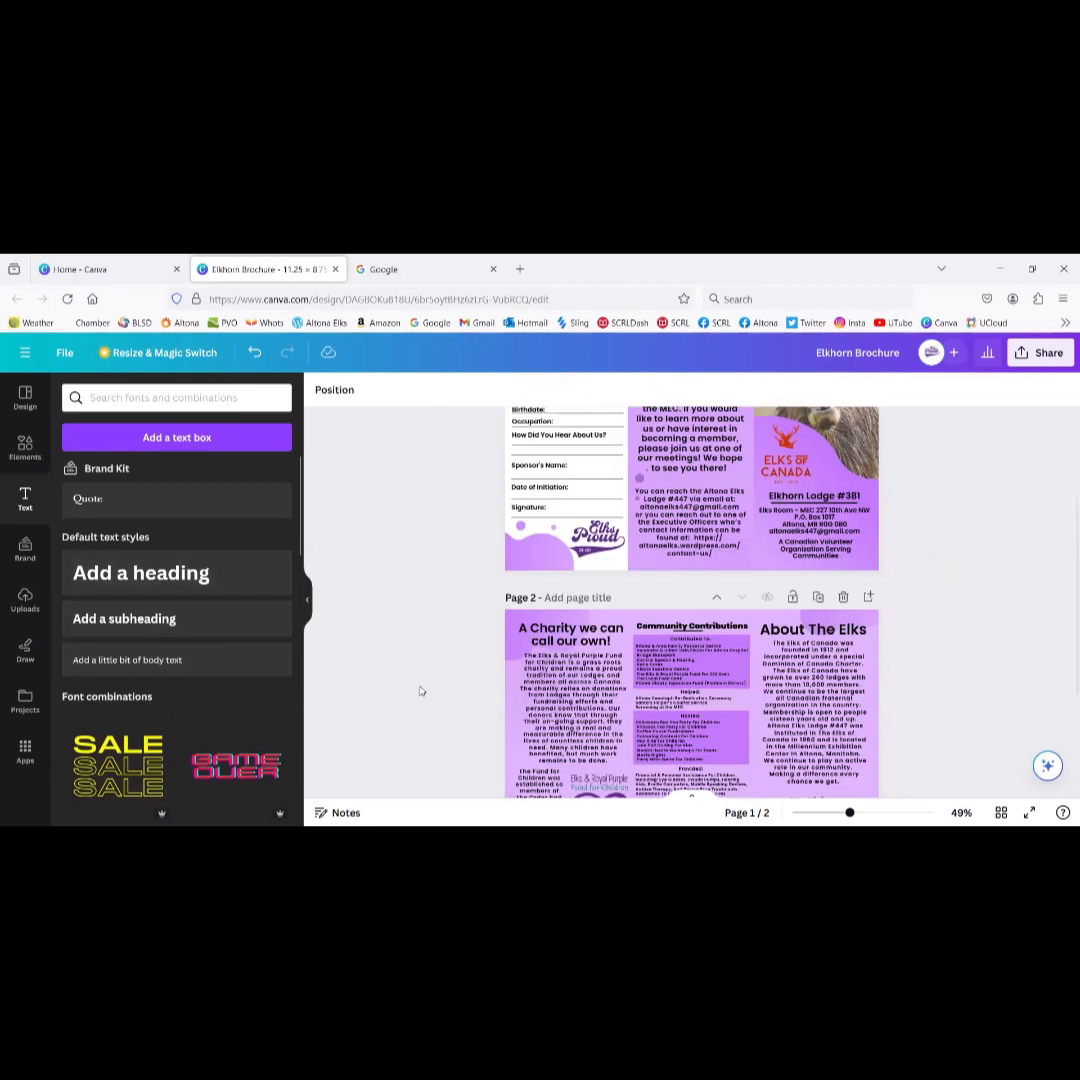
{"action": "left_click", "coordinate": [629, 772]}
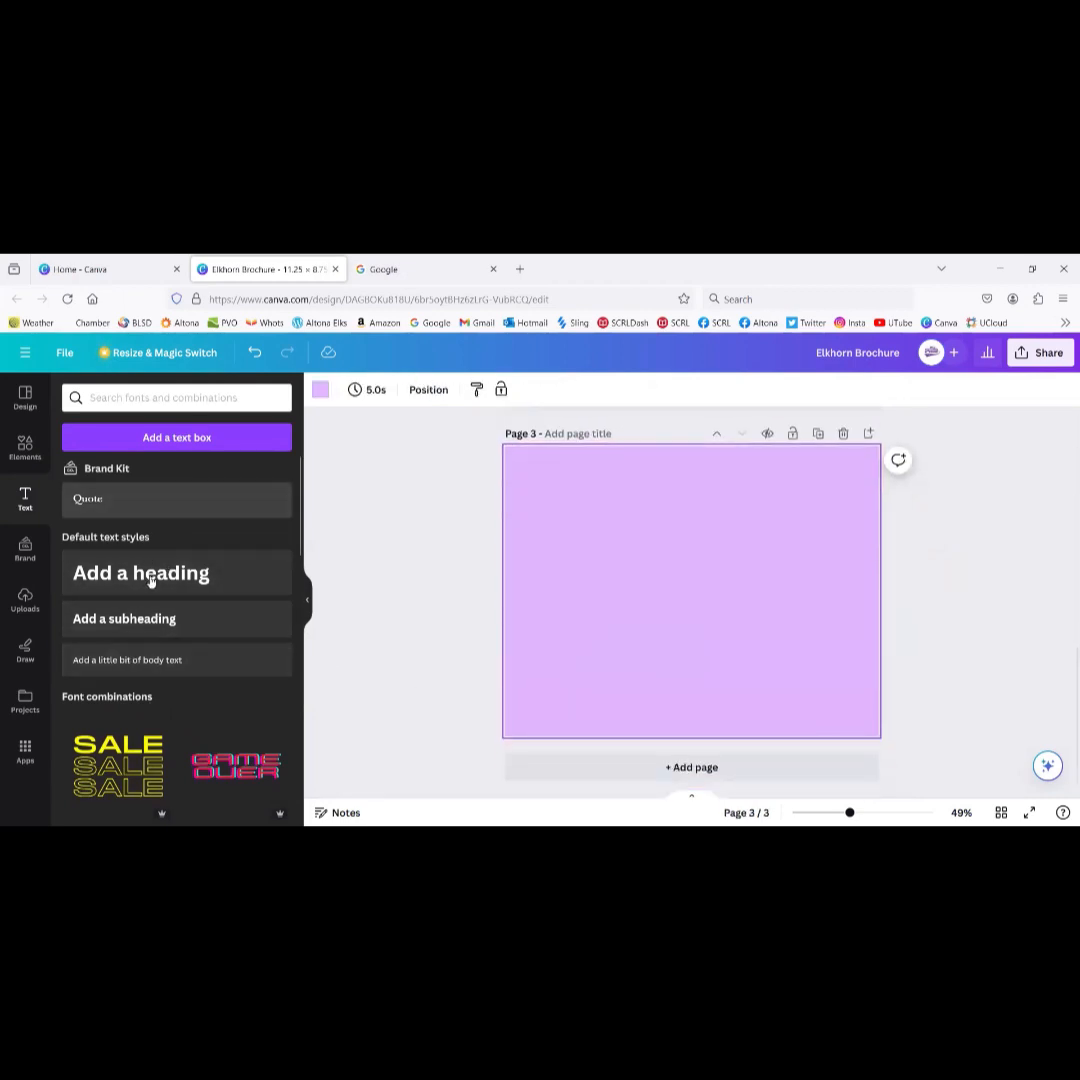
Step: Add body text 'fjklsda;fj;dlfkj;adl' to page 3, trying Arial and Bukhari Script before settling on Calgary
{"action": "left_click", "coordinate": [149, 664]}
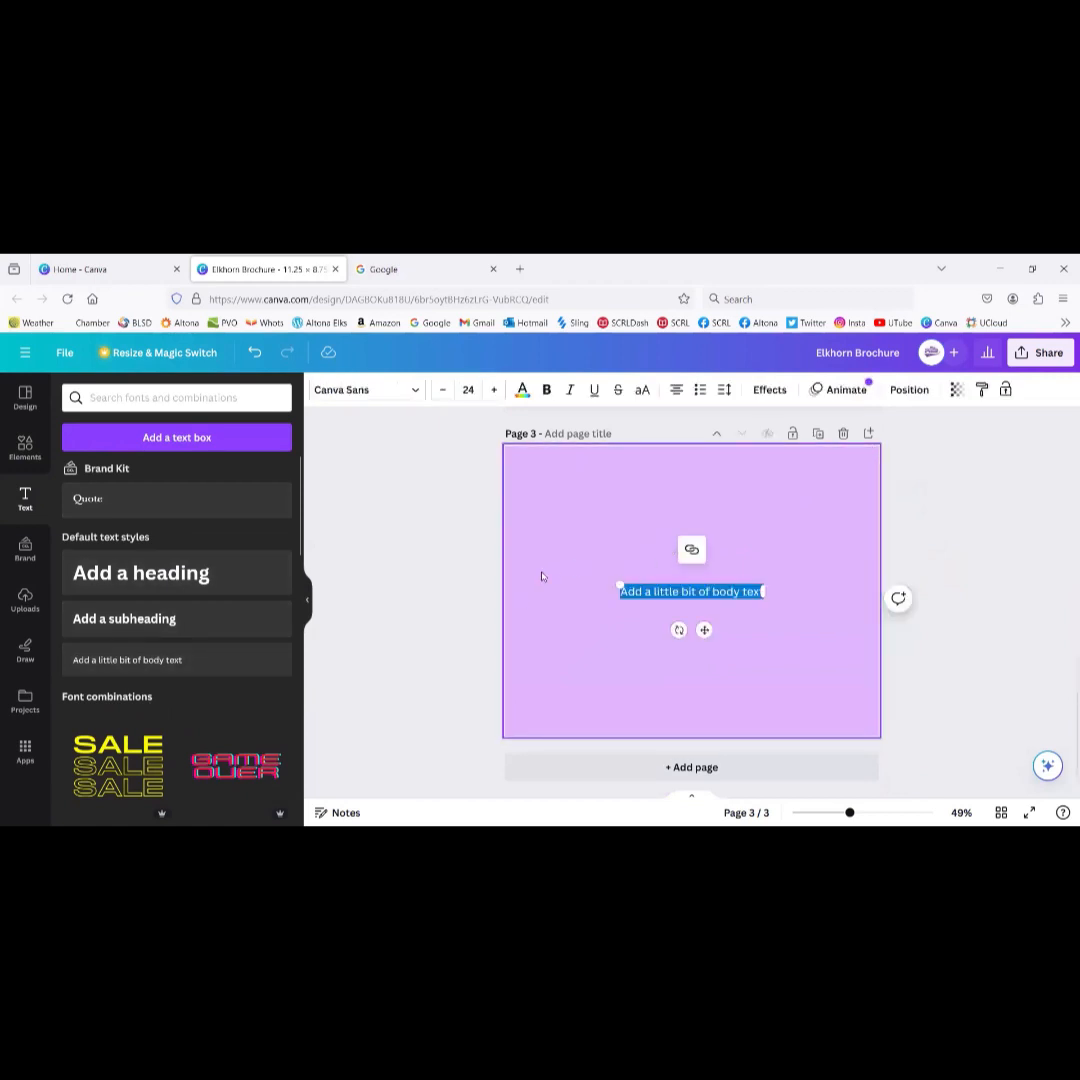
{"action": "type", "text": "fjklsda;fj;dlfkj;adl"}
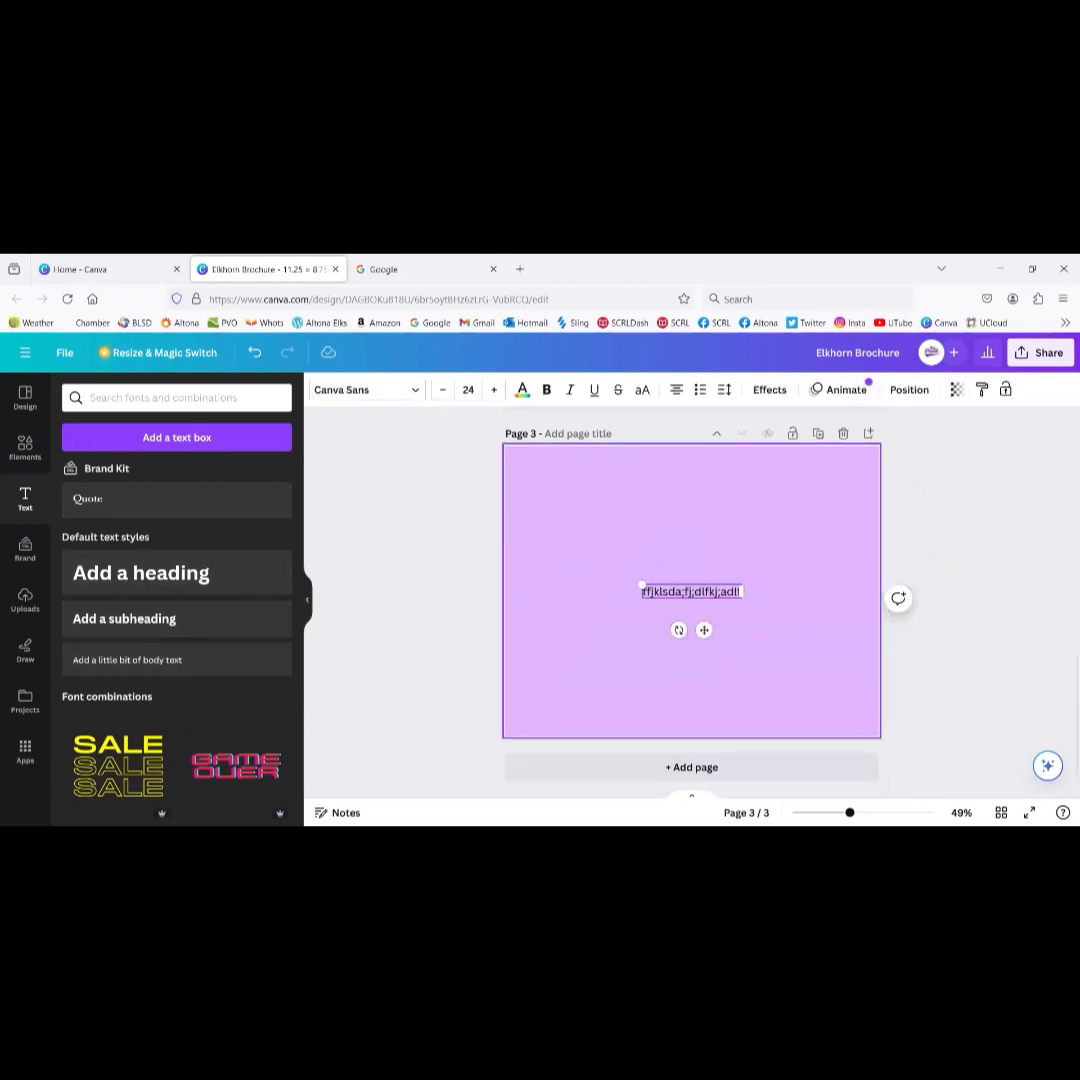
{"action": "left_click", "coordinate": [415, 391]}
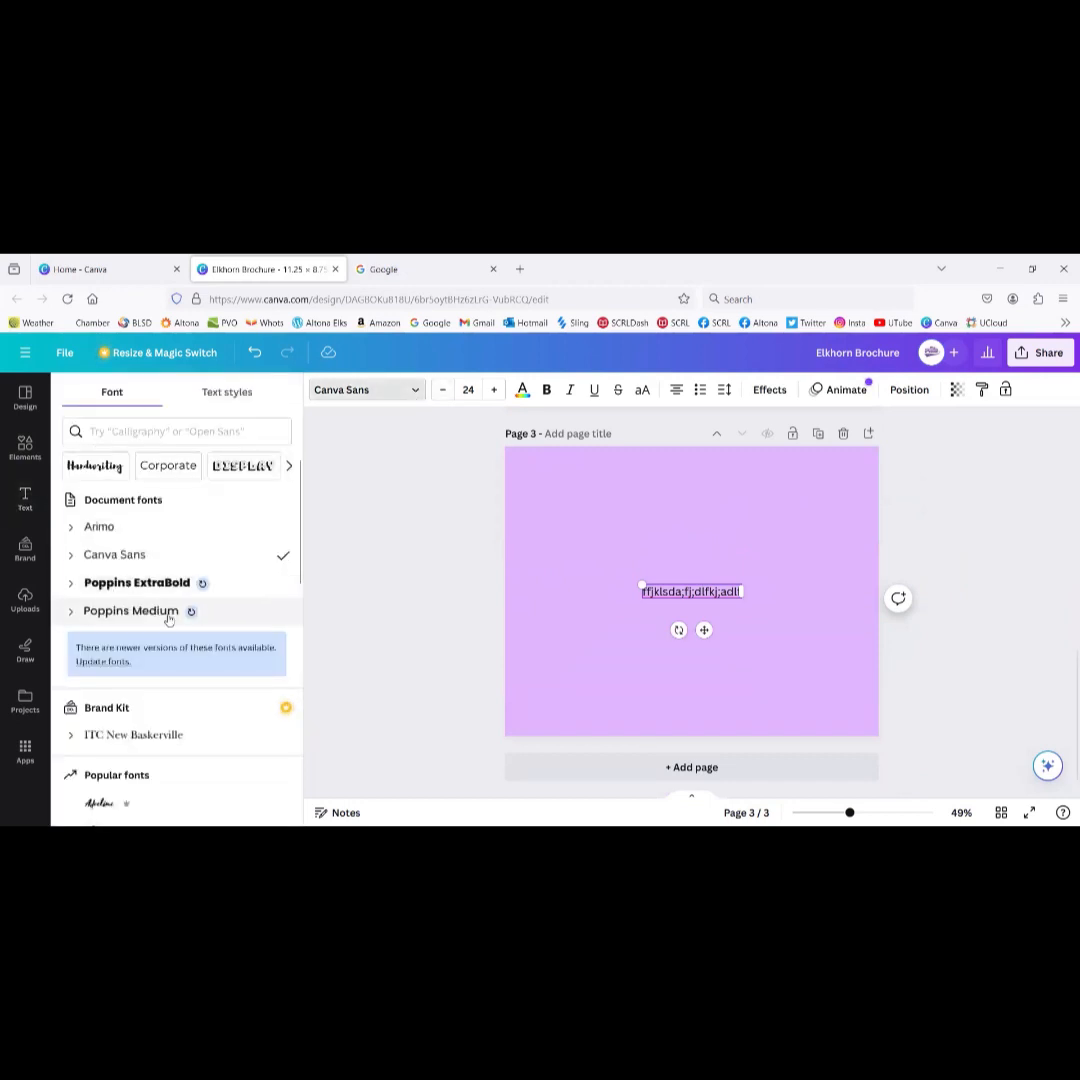
{"action": "scroll", "coordinate": [169, 620], "scroll_direction": "down", "scroll_amount": 10}
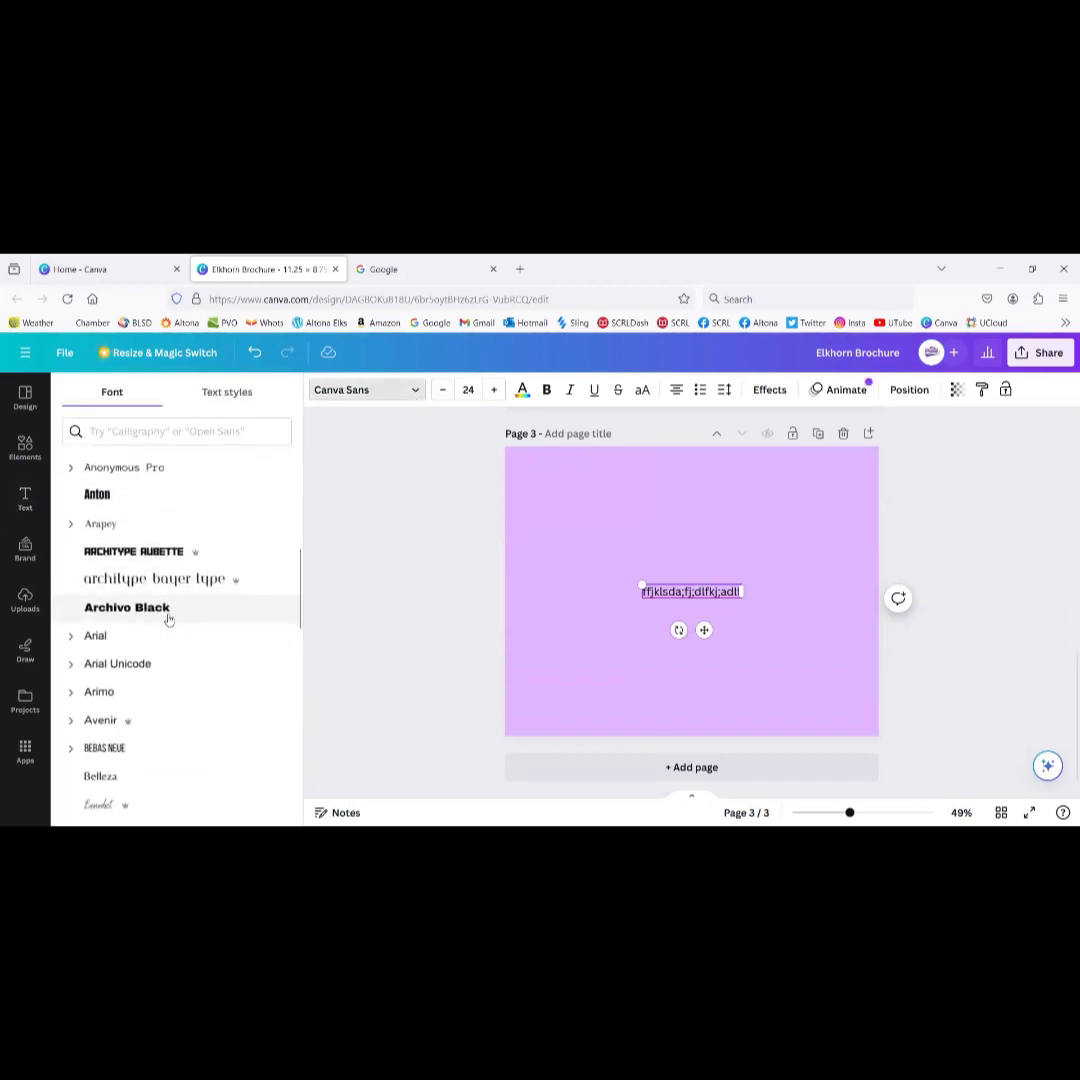
{"action": "left_click", "coordinate": [104, 563]}
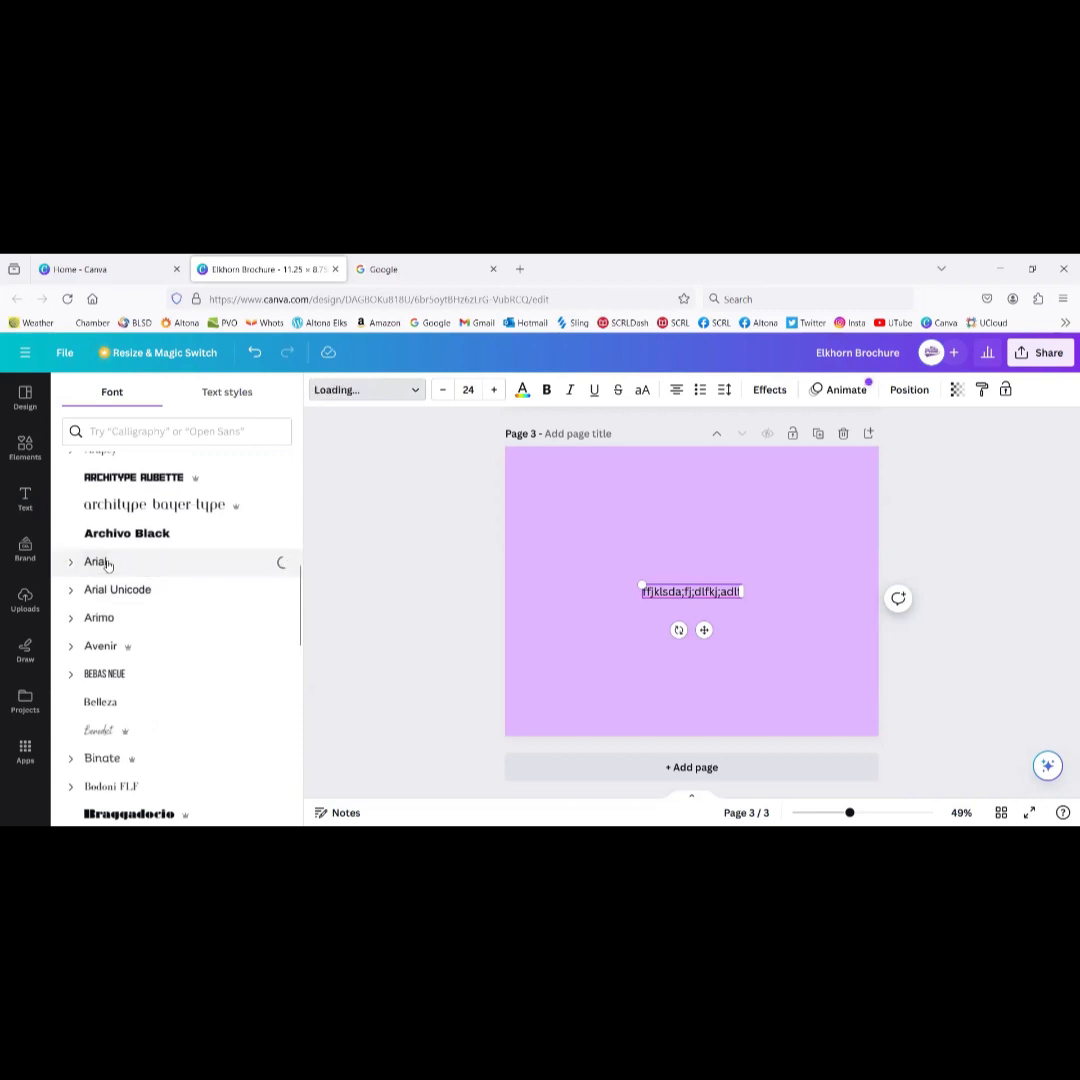
{"action": "scroll", "coordinate": [146, 738], "scroll_direction": "down", "scroll_amount": 3}
{"action": "left_click", "coordinate": [145, 740]}
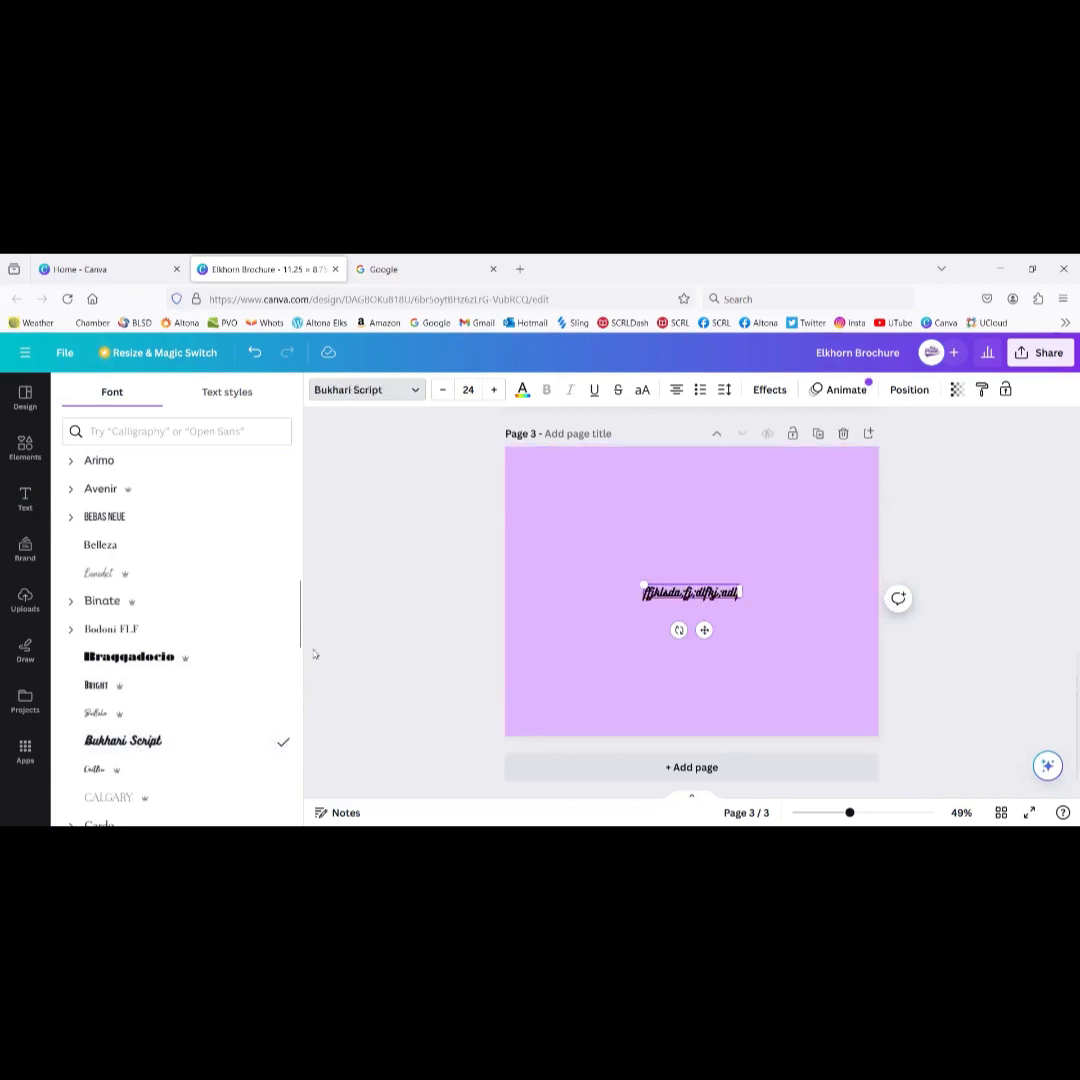
{"action": "left_click", "coordinate": [98, 797]}
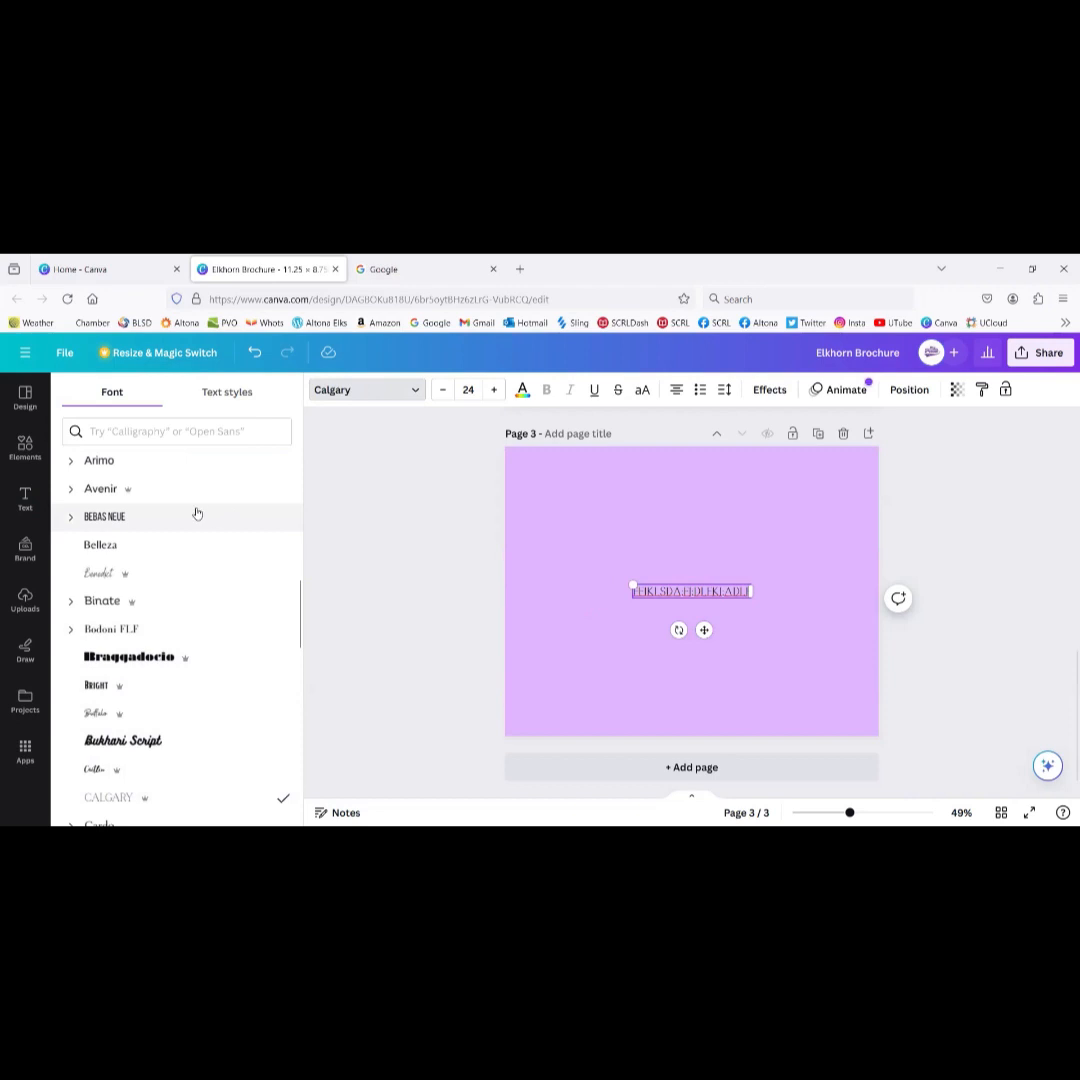
{"action": "left_click", "coordinate": [25, 497]}
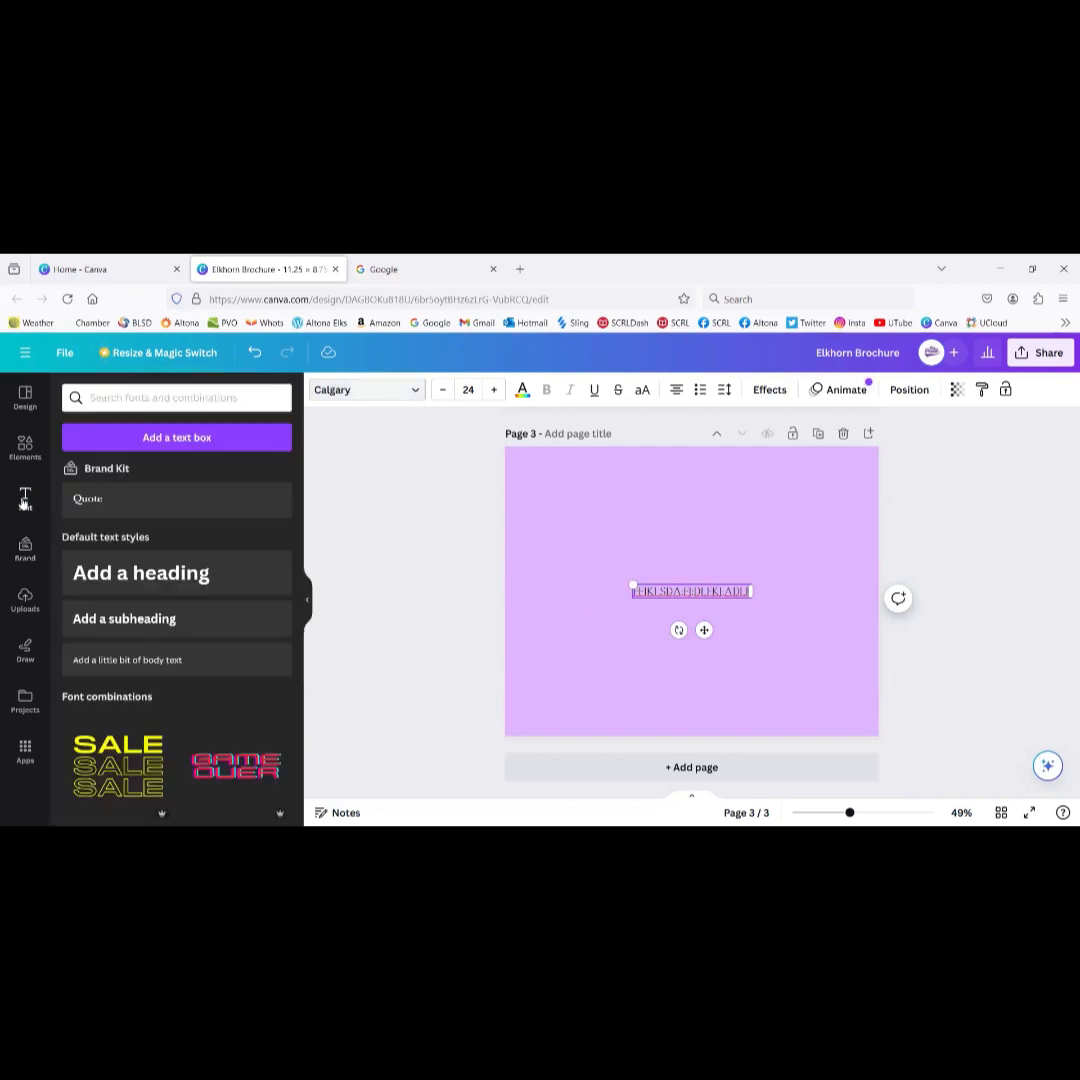
Step: Set page 3's background to the dark purple colour from the Brand Kit
{"action": "left_click", "coordinate": [25, 552]}
{"action": "scroll", "coordinate": [196, 605], "scroll_direction": "down", "scroll_amount": 5}
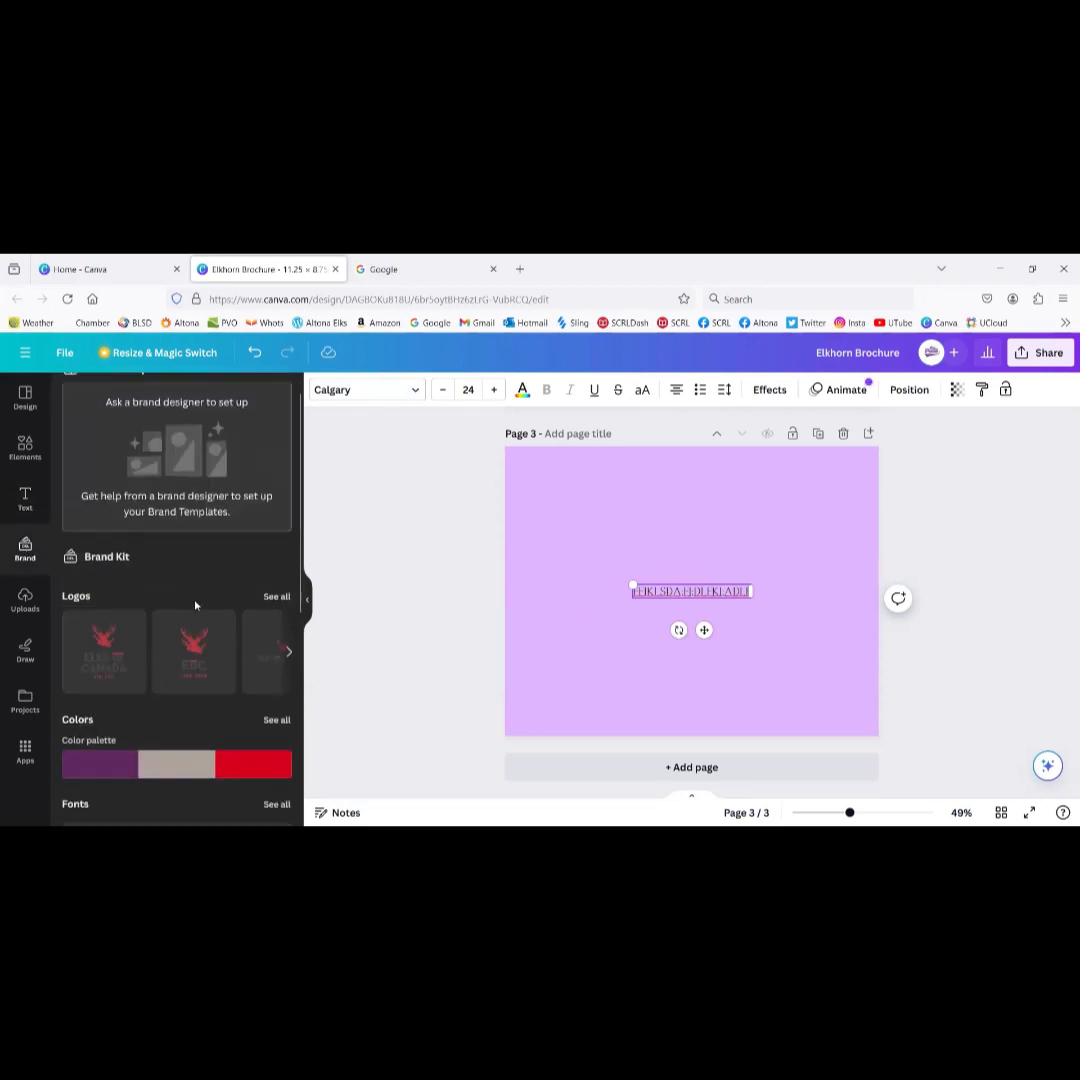
{"action": "scroll", "coordinate": [195, 605], "scroll_direction": "up", "scroll_amount": 3}
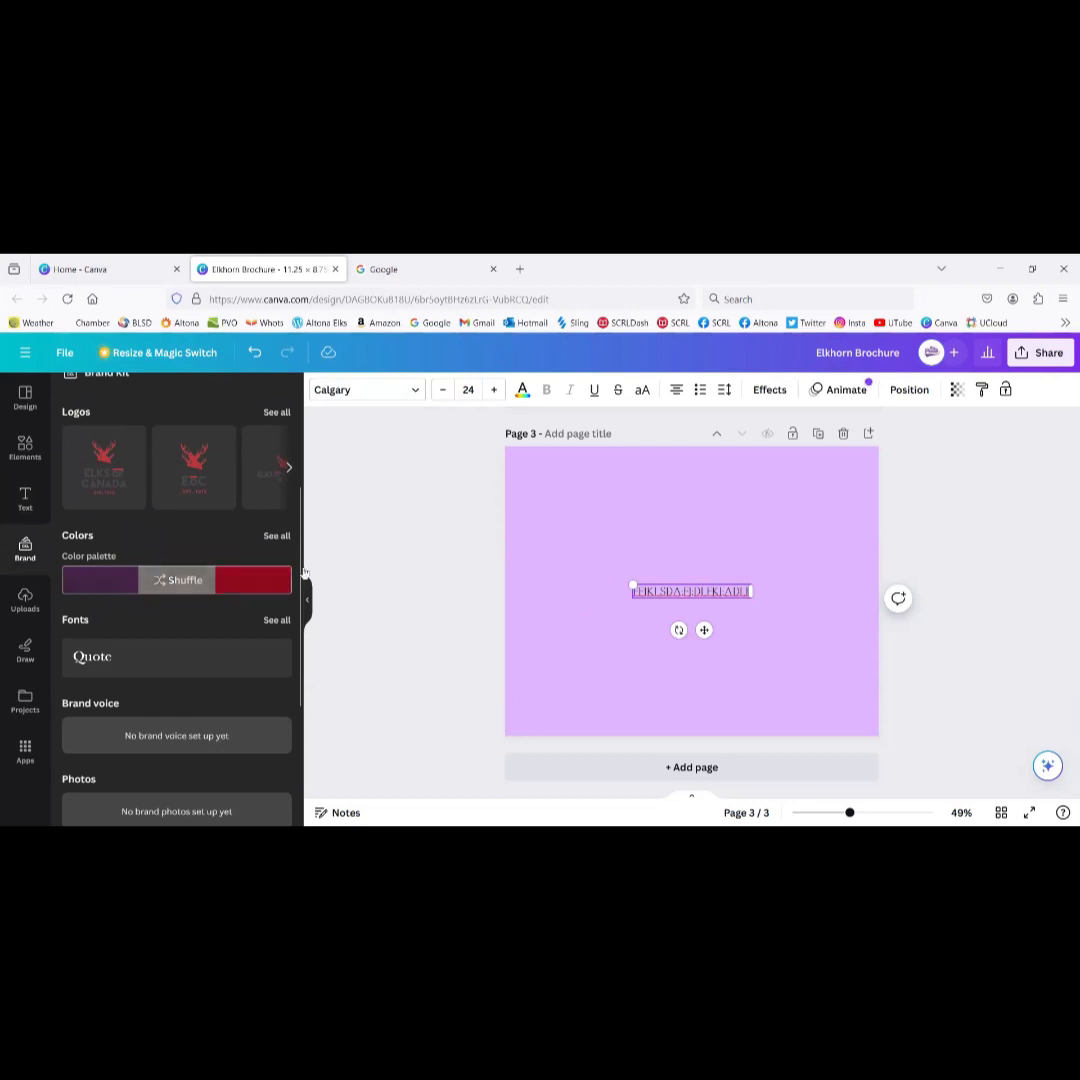
{"action": "left_click", "coordinate": [593, 551]}
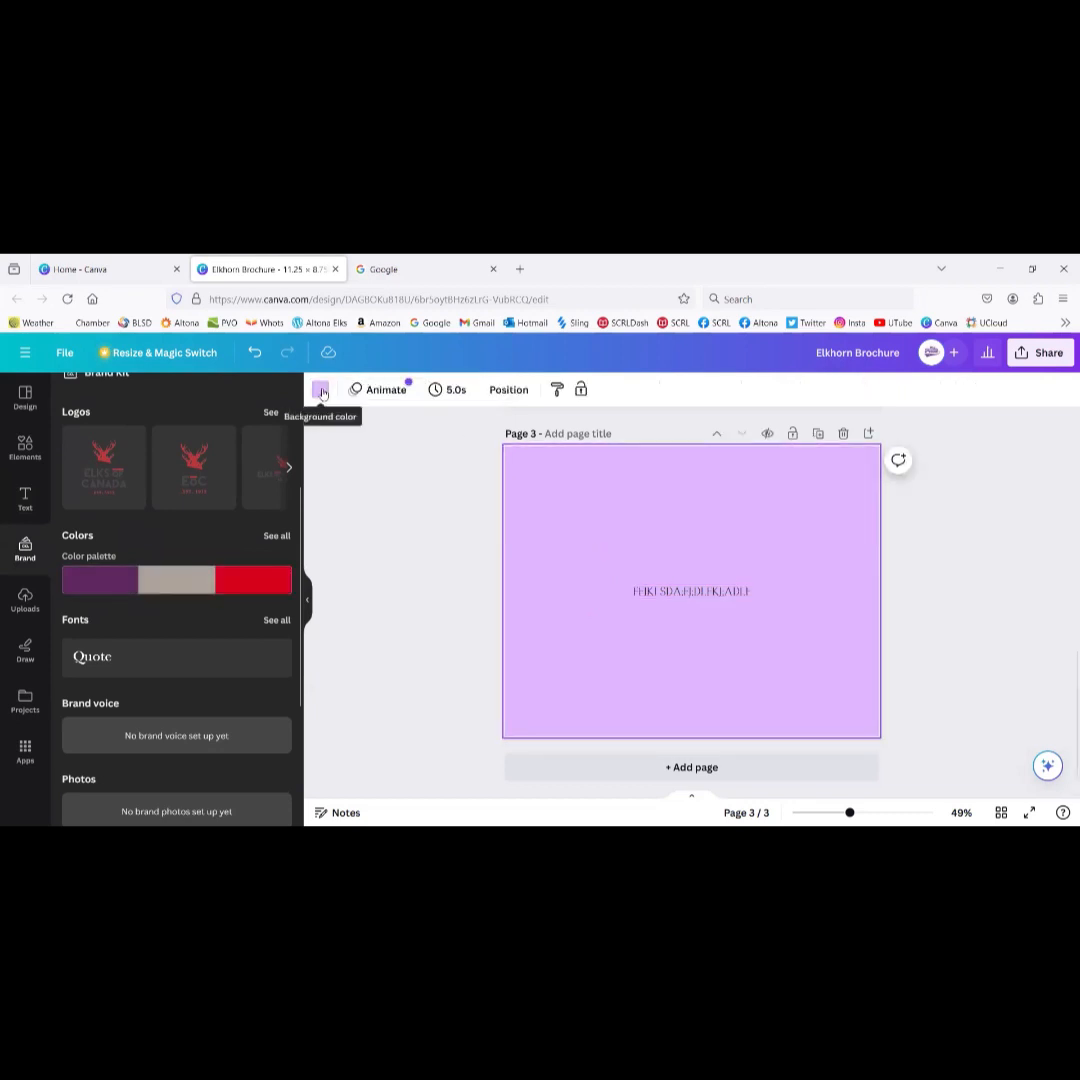
{"action": "left_click", "coordinate": [320, 389]}
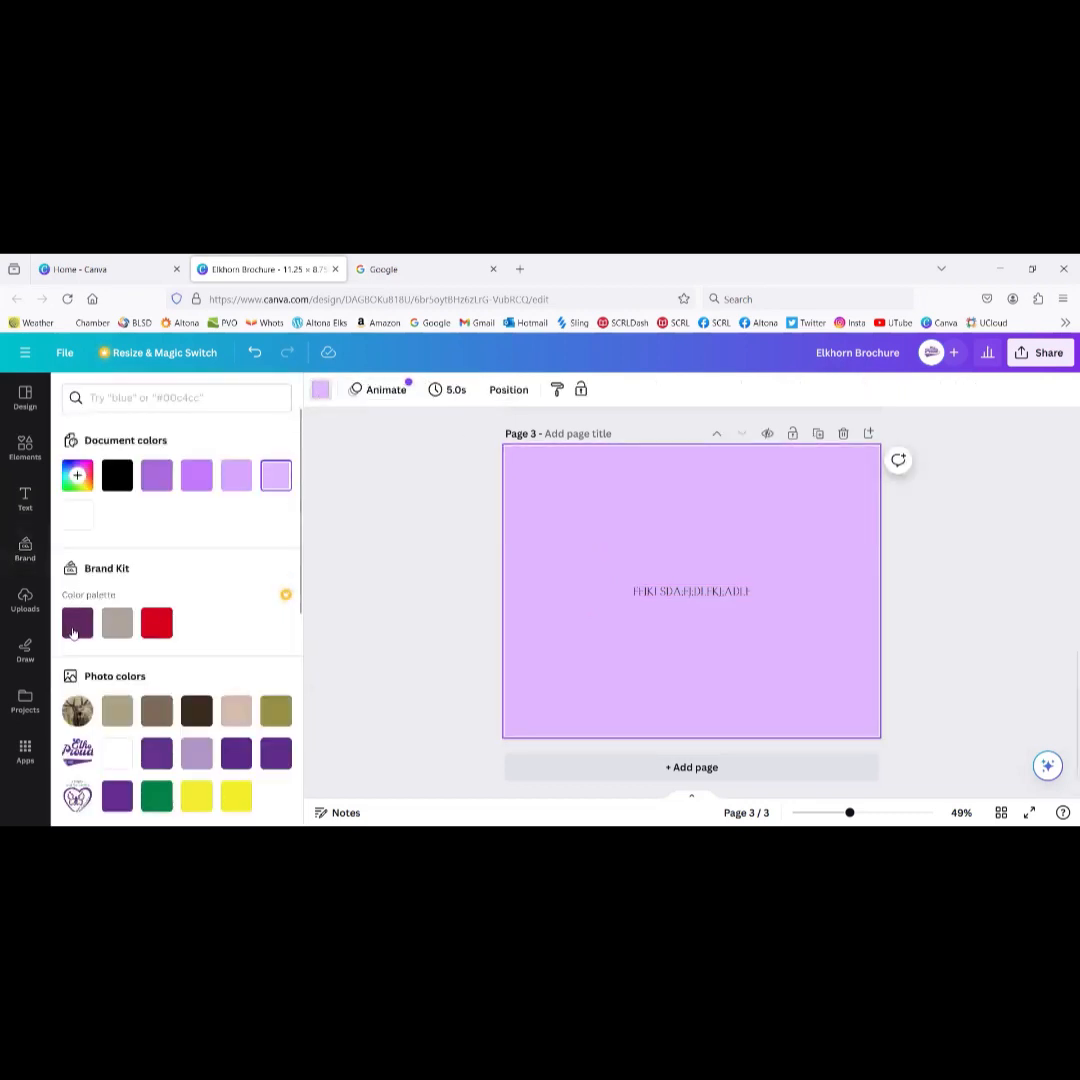
{"action": "left_click", "coordinate": [75, 628]}
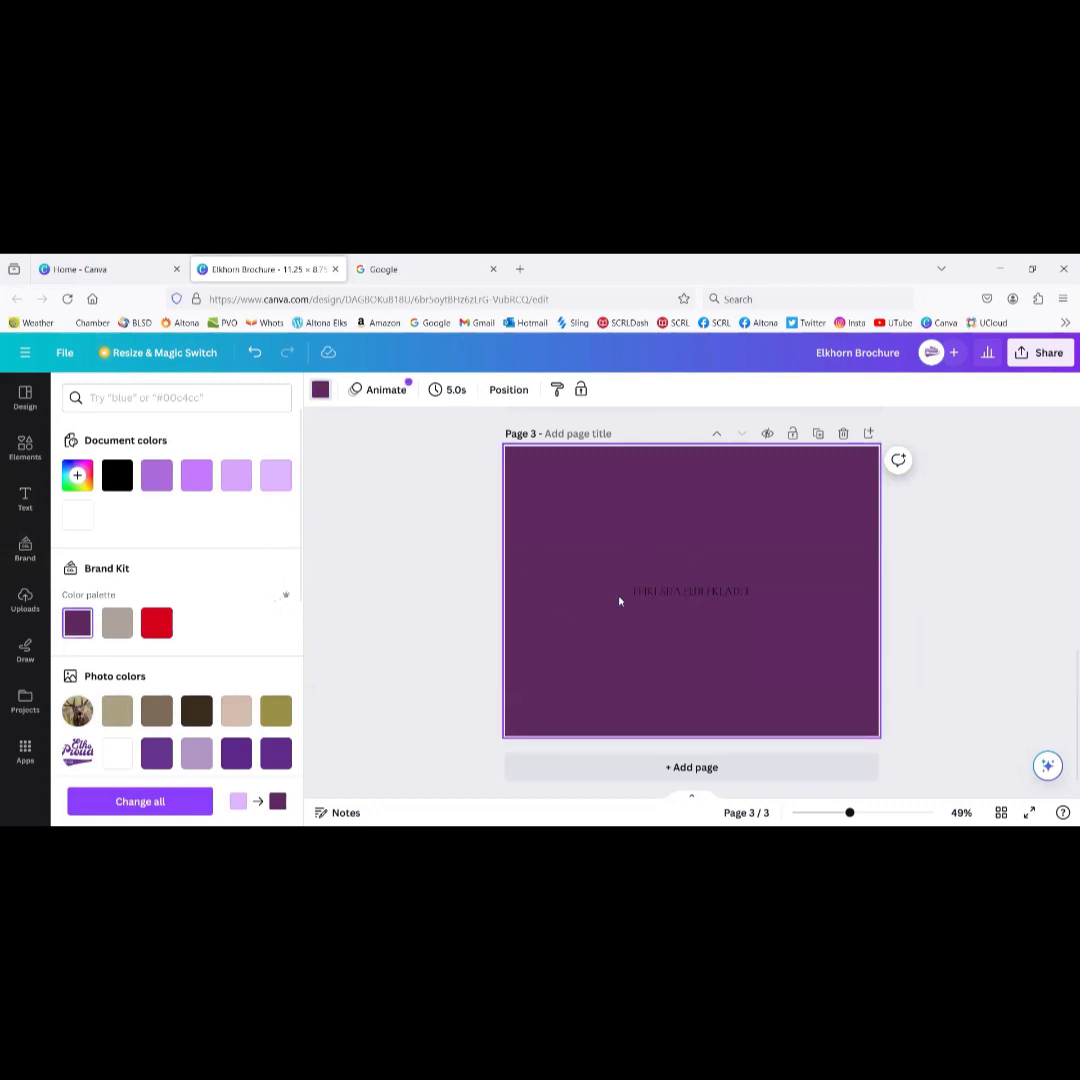
{"action": "scroll", "coordinate": [432, 572], "scroll_direction": "up", "scroll_amount": 5}
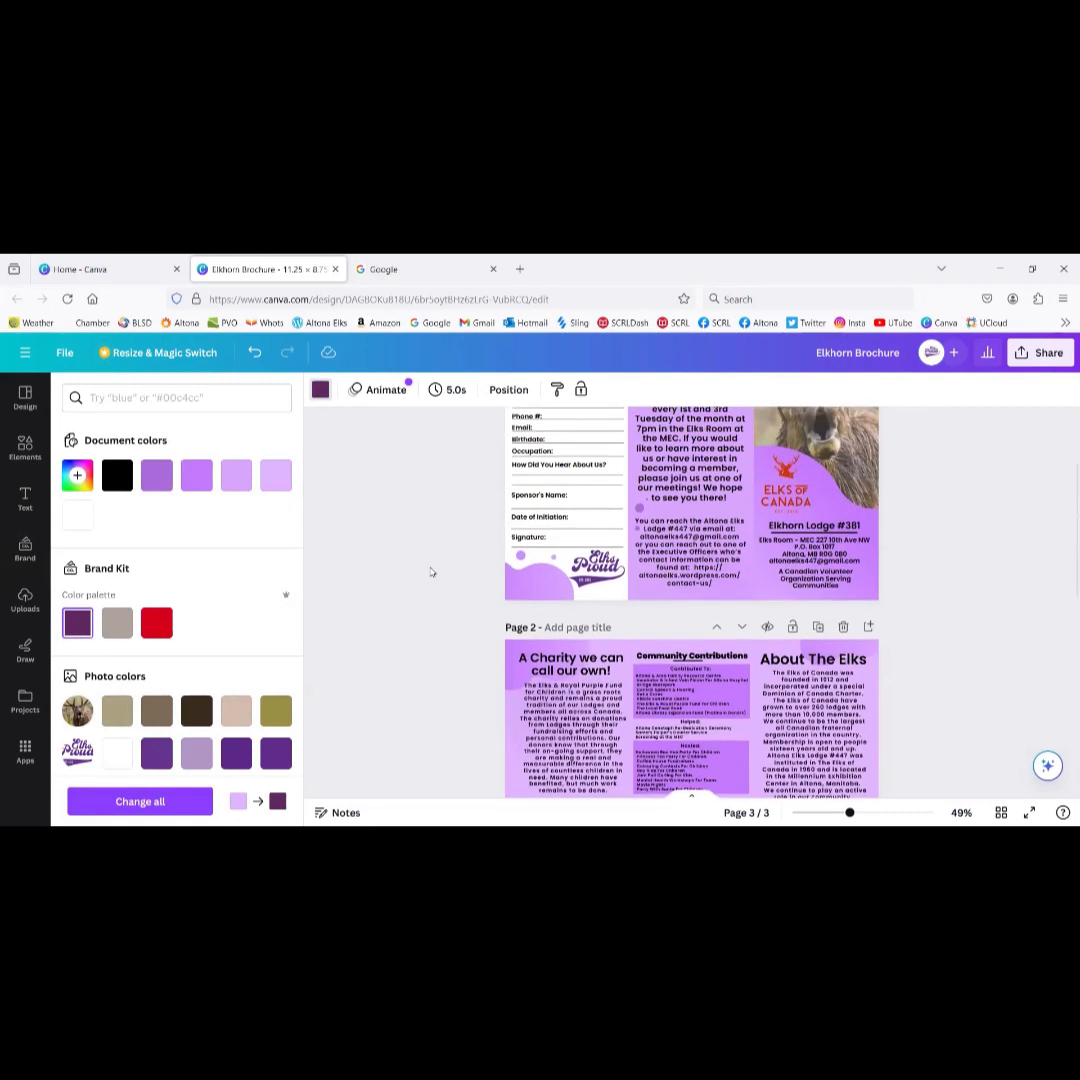
{"action": "scroll", "coordinate": [432, 572], "scroll_direction": "up", "scroll_amount": 2}
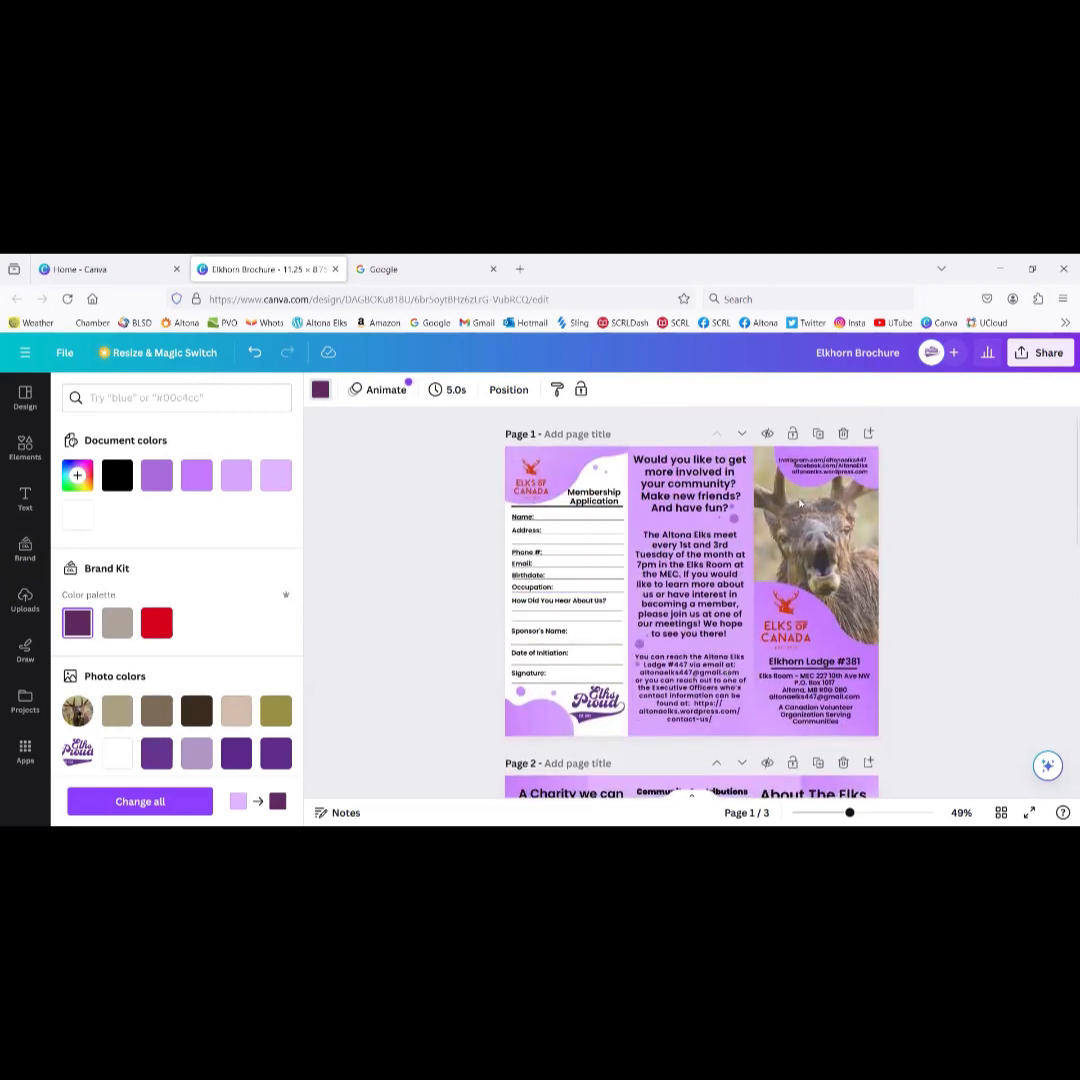
{"action": "scroll", "coordinate": [420, 629], "scroll_direction": "down", "scroll_amount": 7}
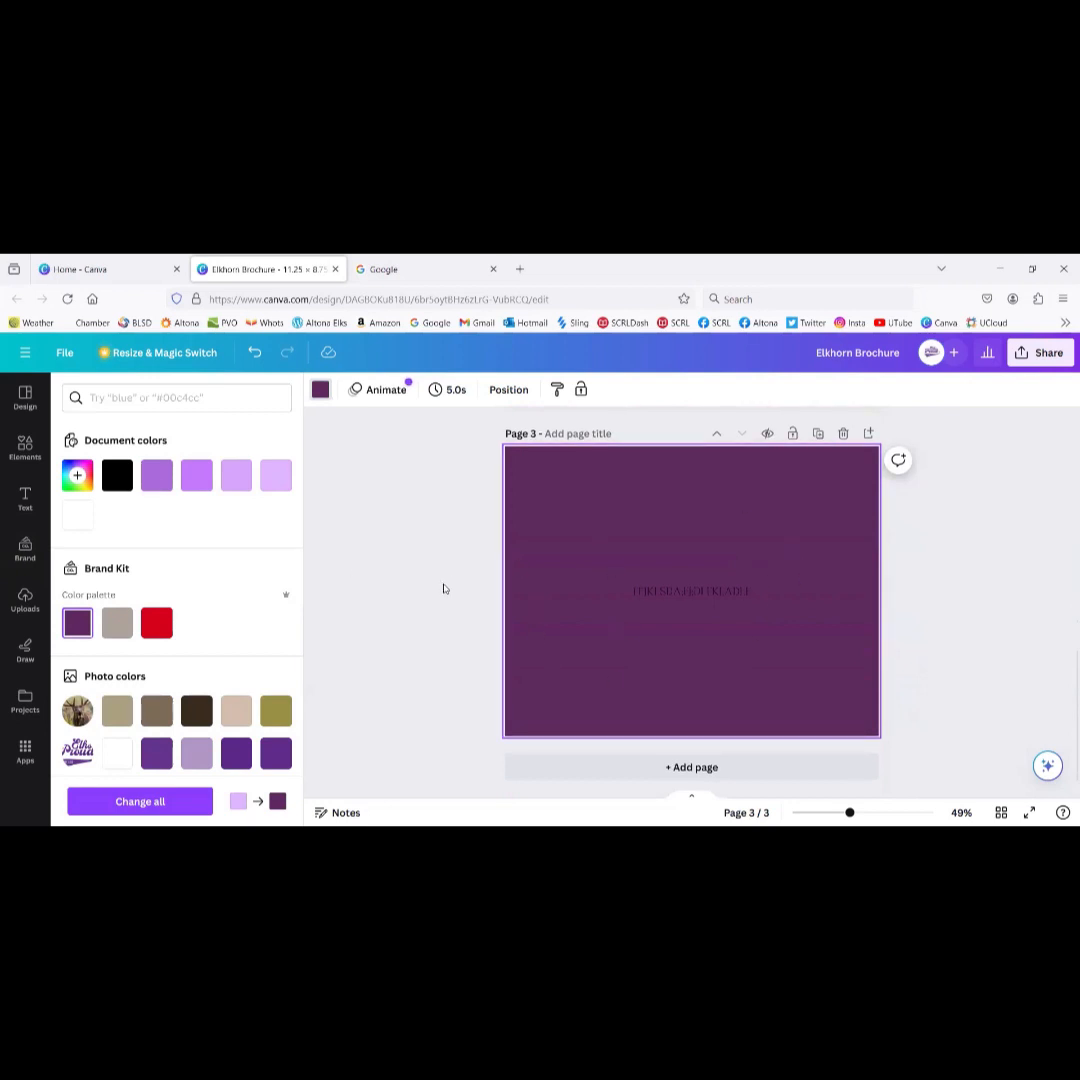
Step: Show all brand logos, change page 3's background to yellow #f5ee31, and delete the test text
{"action": "left_click", "coordinate": [25, 552]}
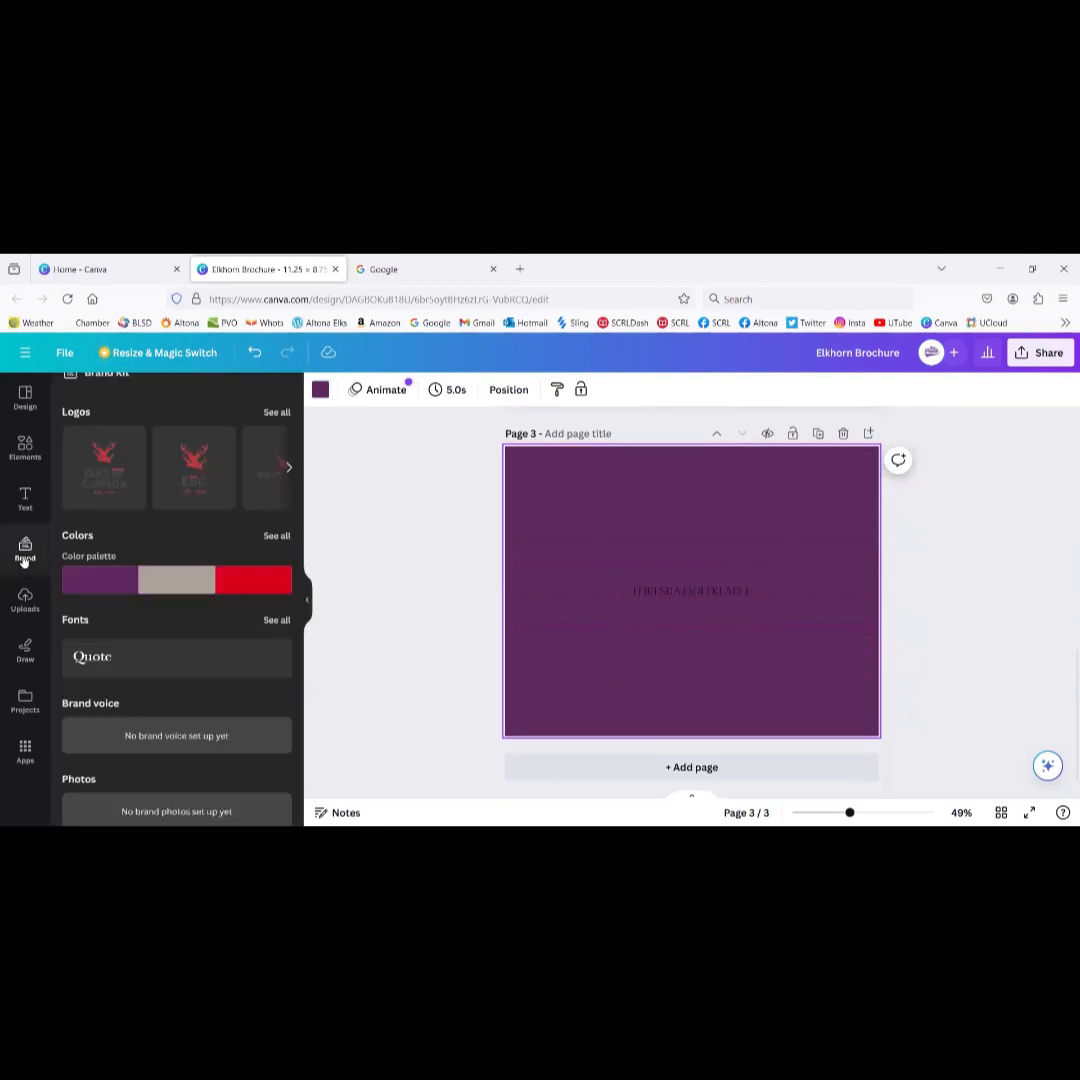
{"action": "left_click", "coordinate": [275, 413]}
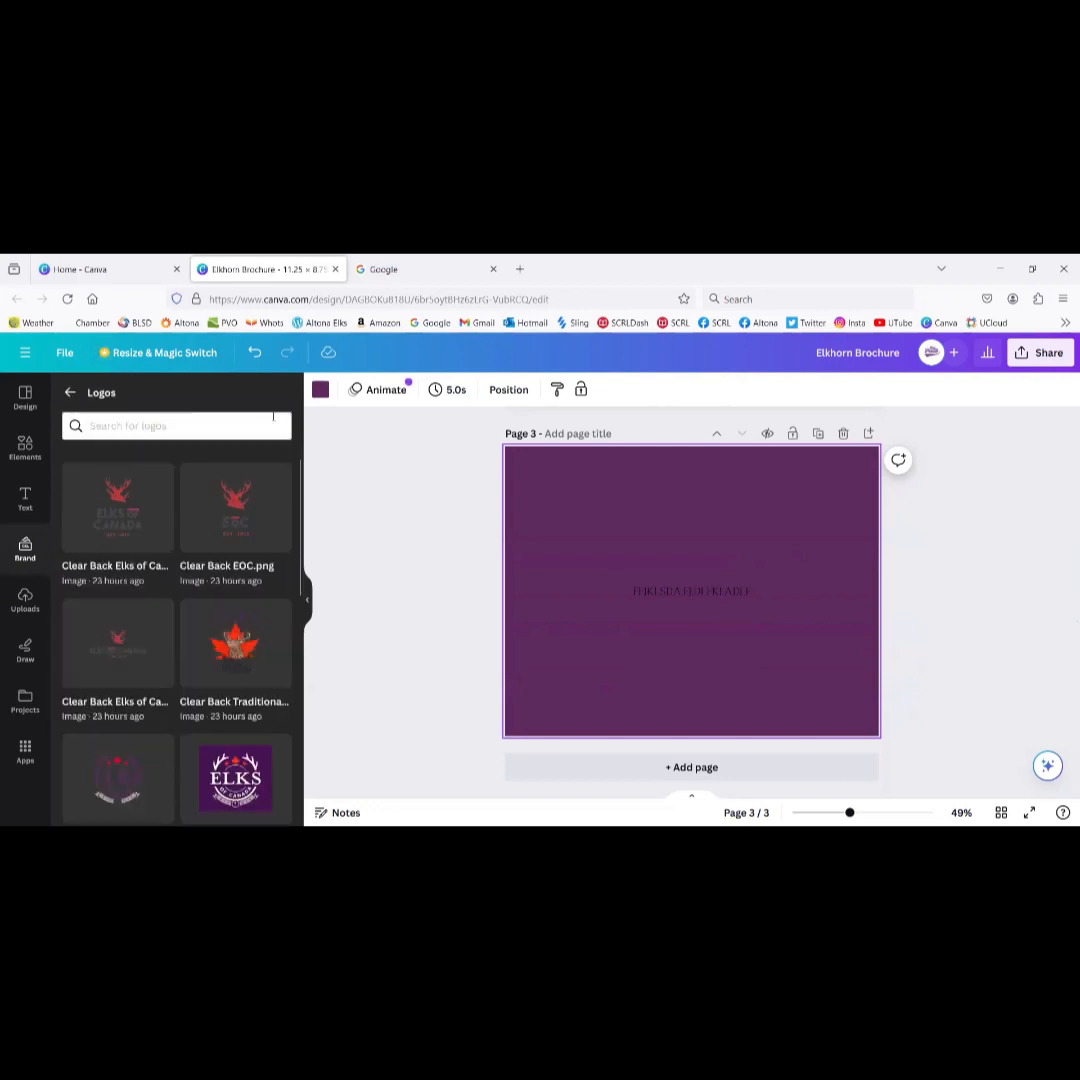
{"action": "left_click", "coordinate": [321, 391]}
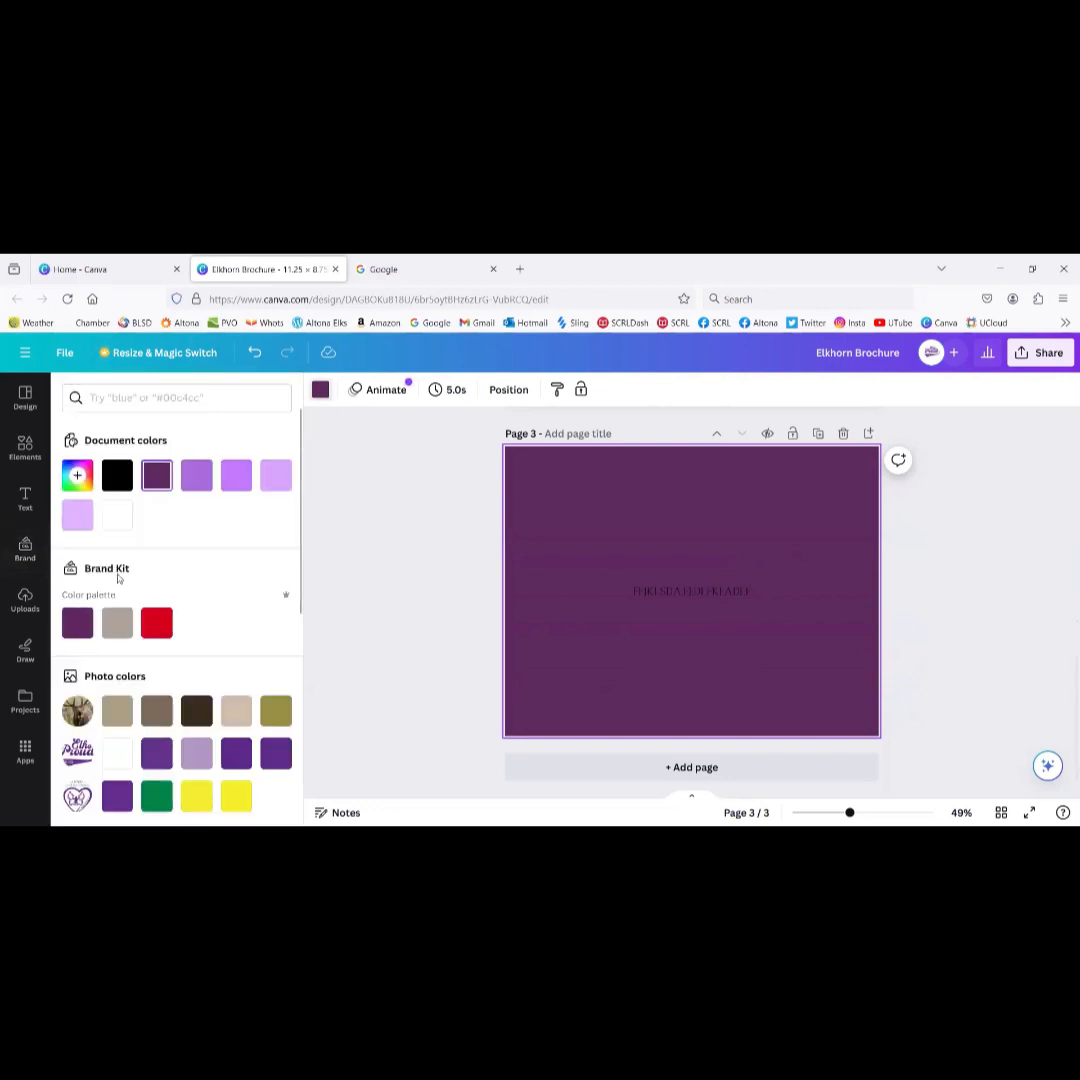
{"action": "left_click", "coordinate": [197, 796]}
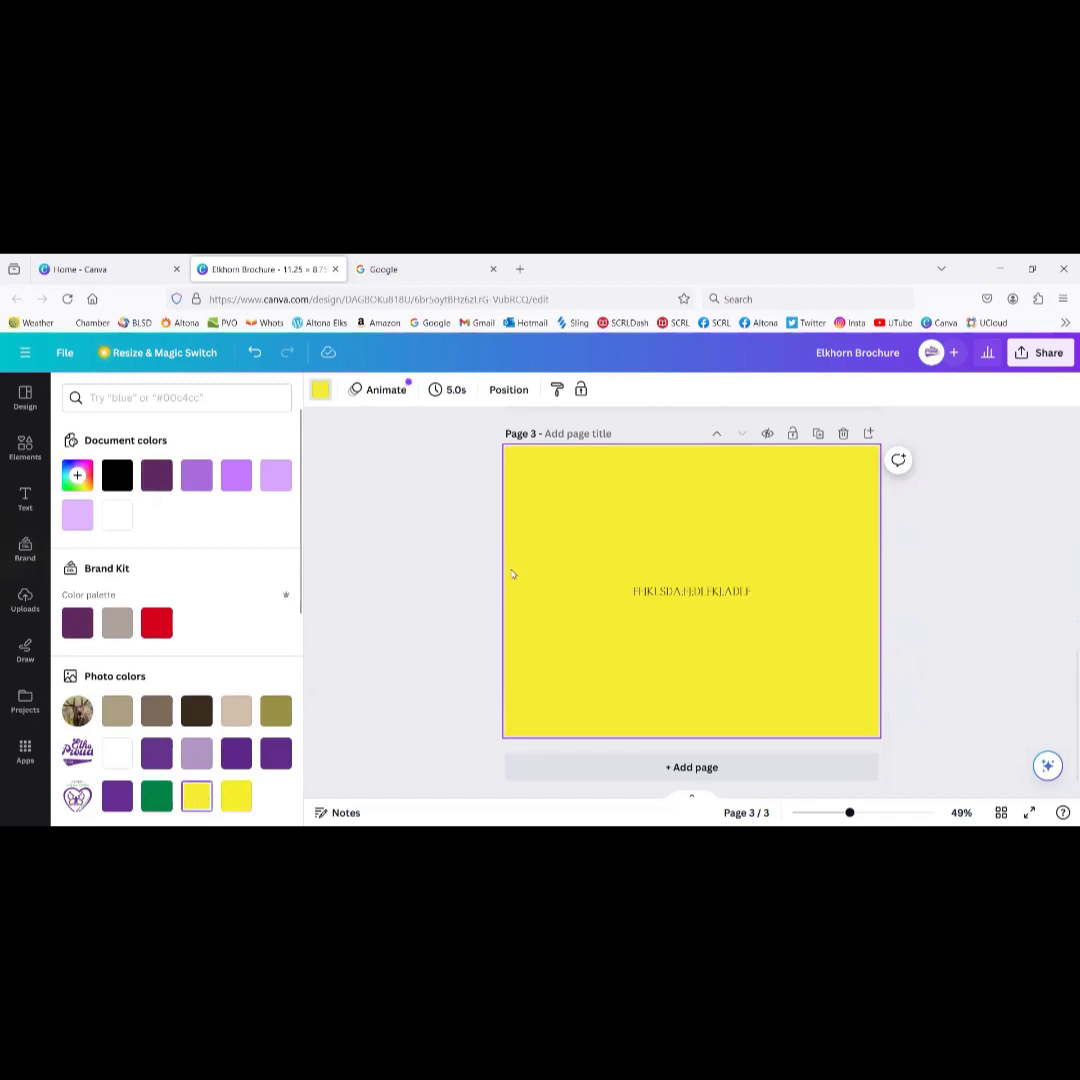
{"action": "left_click", "coordinate": [676, 593]}
{"action": "key", "text": "Delete"}
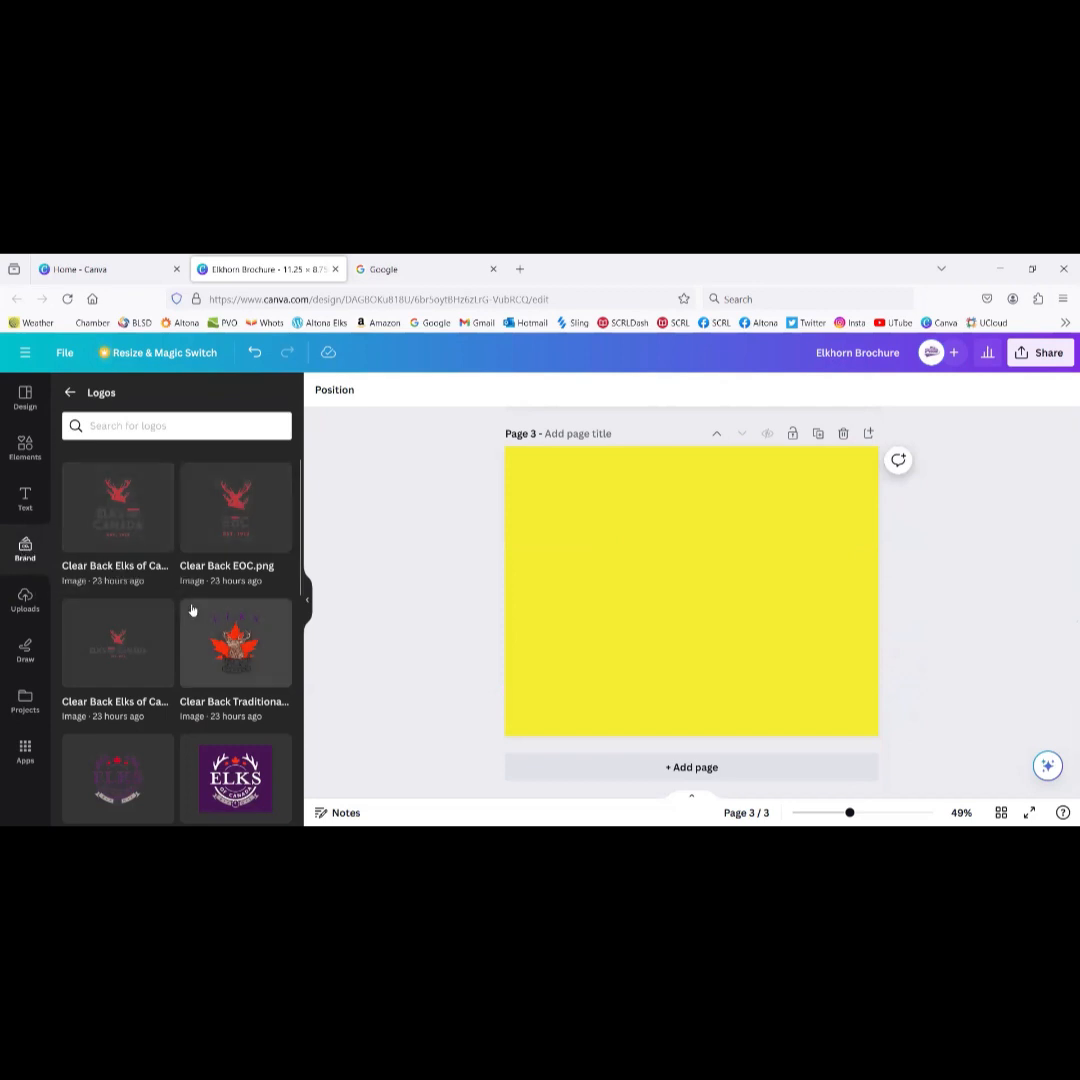
{"action": "scroll", "coordinate": [193, 610], "scroll_direction": "down", "scroll_amount": 5}
{"action": "scroll", "coordinate": [193, 610], "scroll_direction": "down", "scroll_amount": 3}
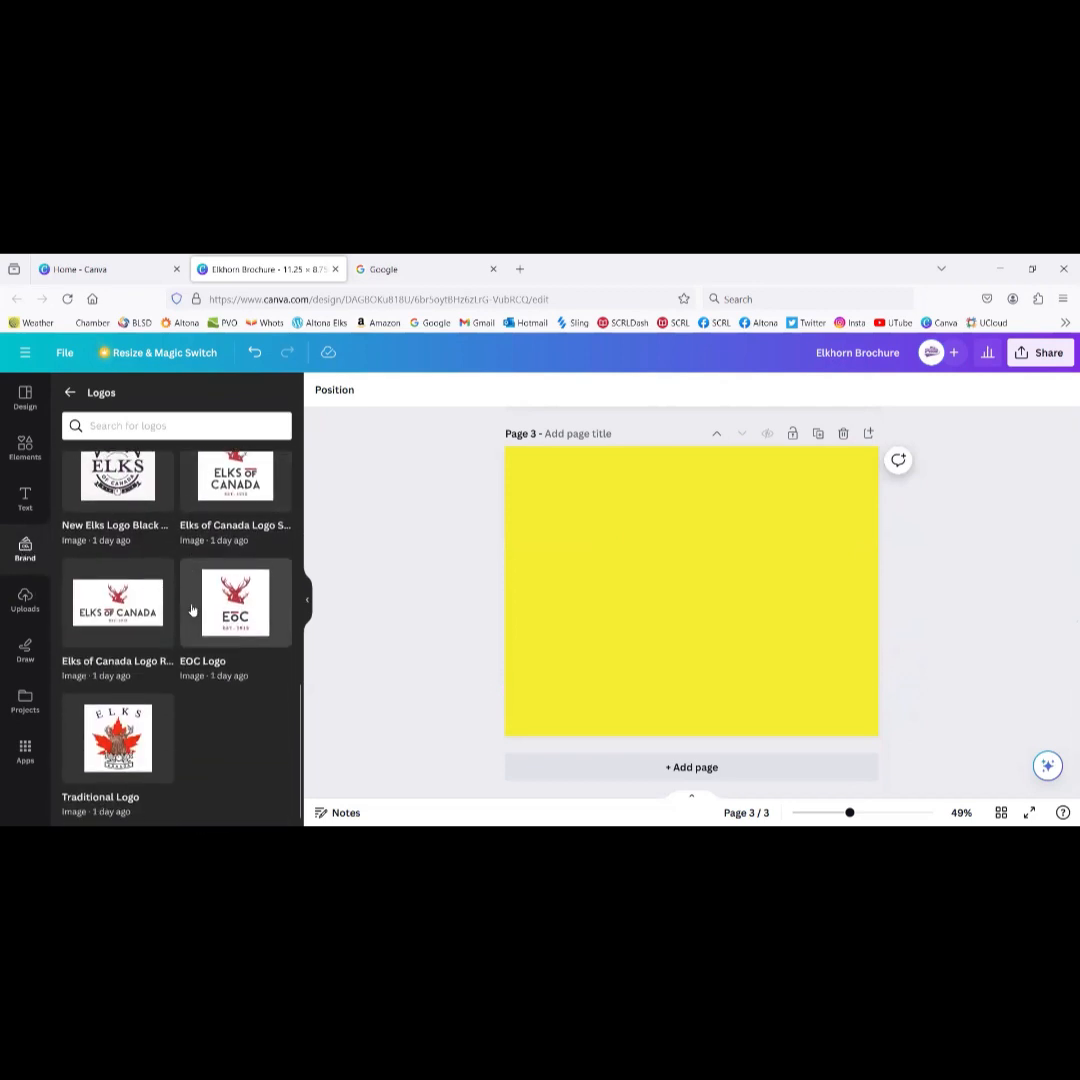
{"action": "scroll", "coordinate": [184, 604], "scroll_direction": "up", "scroll_amount": 5}
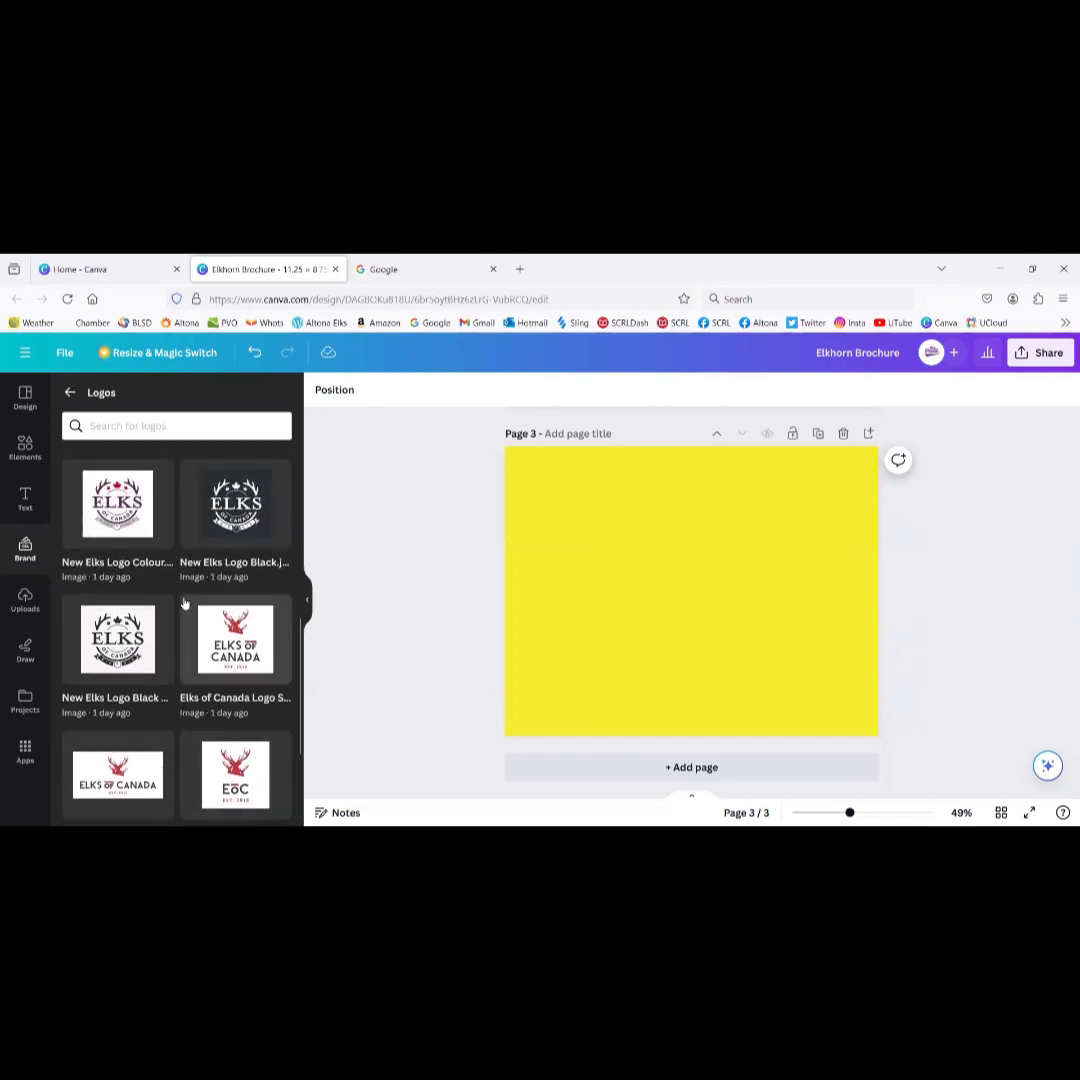
{"action": "scroll", "coordinate": [184, 604], "scroll_direction": "up", "scroll_amount": 1}
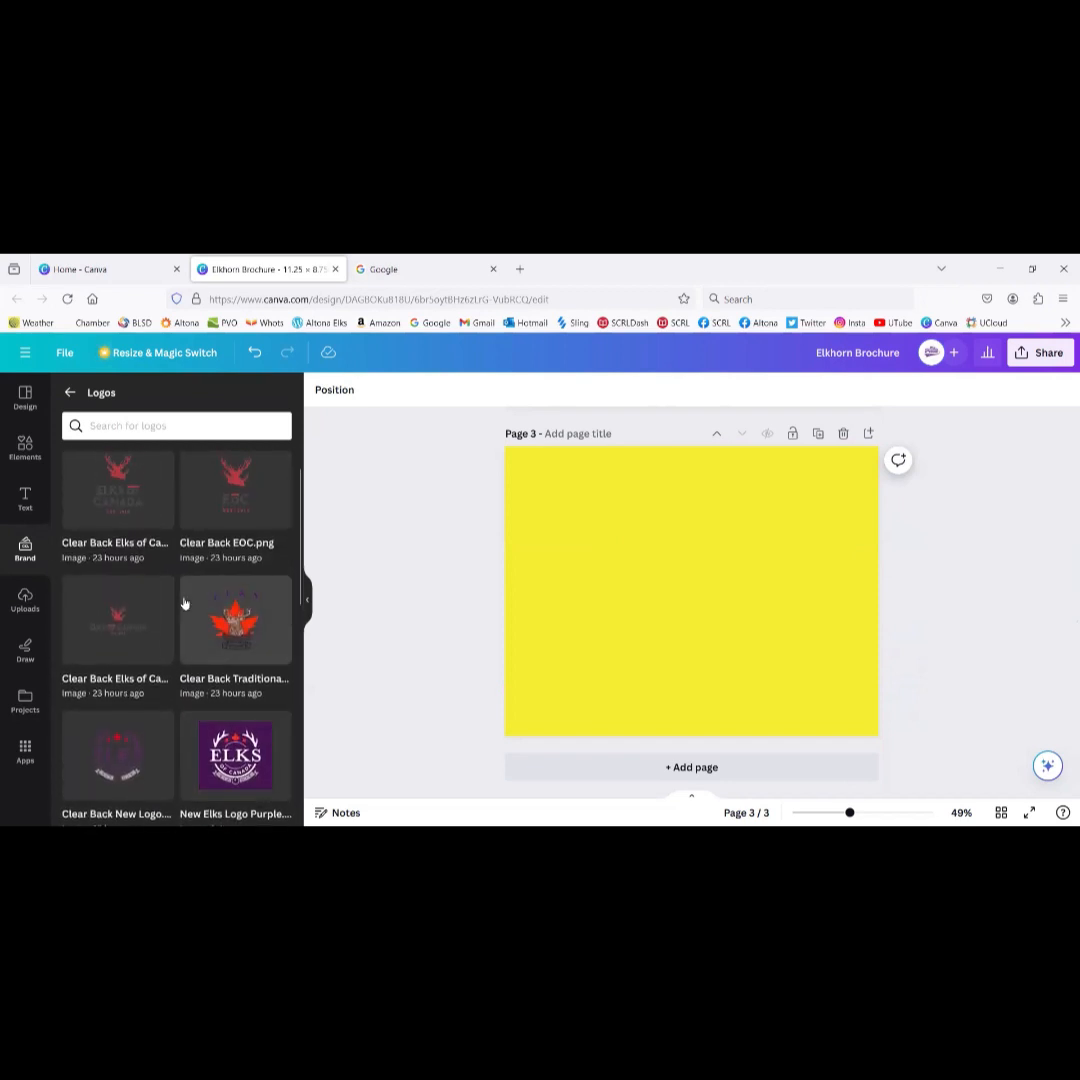
{"action": "left_click", "coordinate": [121, 494]}
{"action": "mouse_move", "coordinate": [697, 586]}
{"action": "left_mouse_down"}
{"action": "mouse_move", "coordinate": [611, 552]}
{"action": "mouse_move", "coordinate": [620, 541]}
{"action": "mouse_move", "coordinate": [697, 600]}
{"action": "left_mouse_up"}
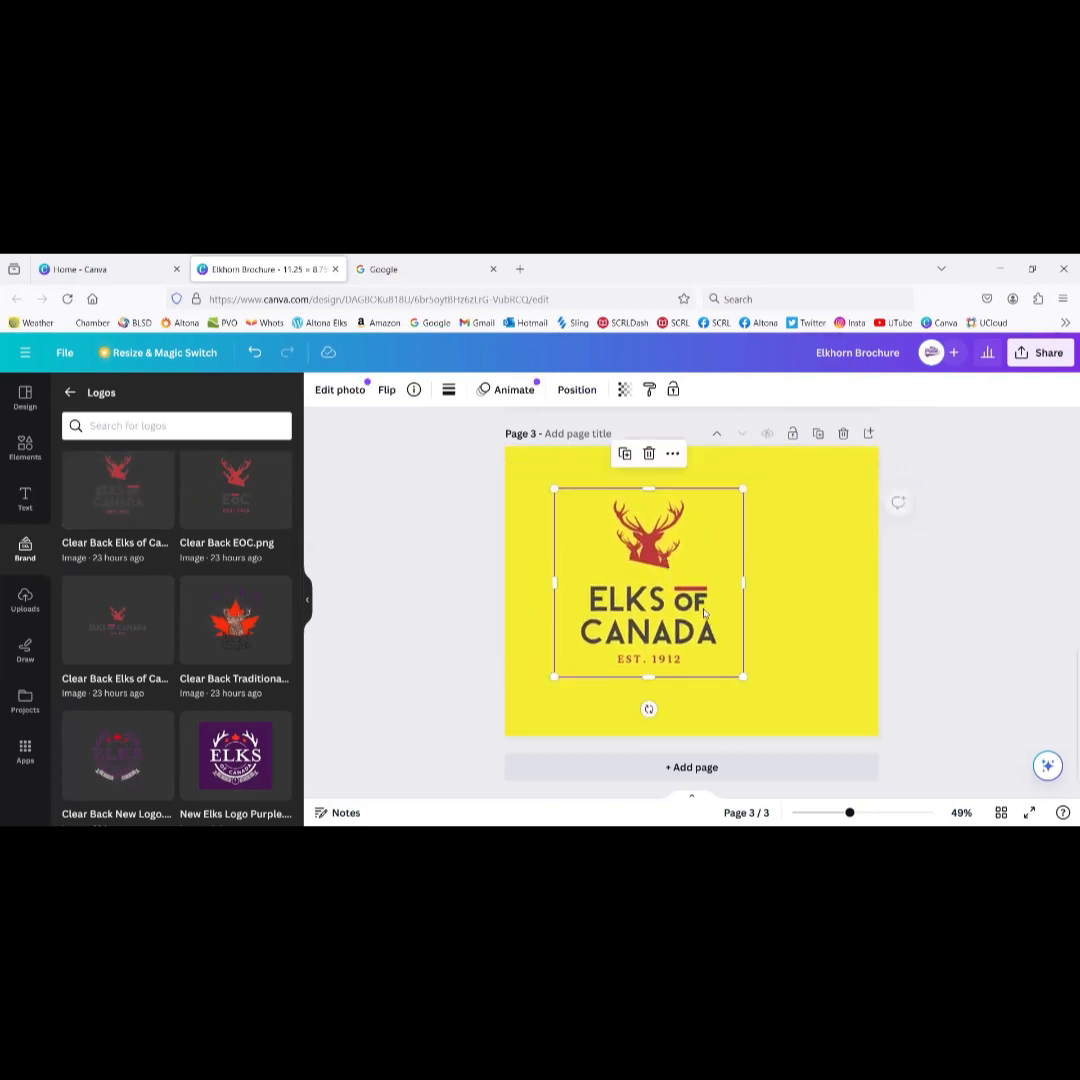
{"action": "left_click_drag", "start_coordinate": [743, 678], "coordinate": [720, 654]}
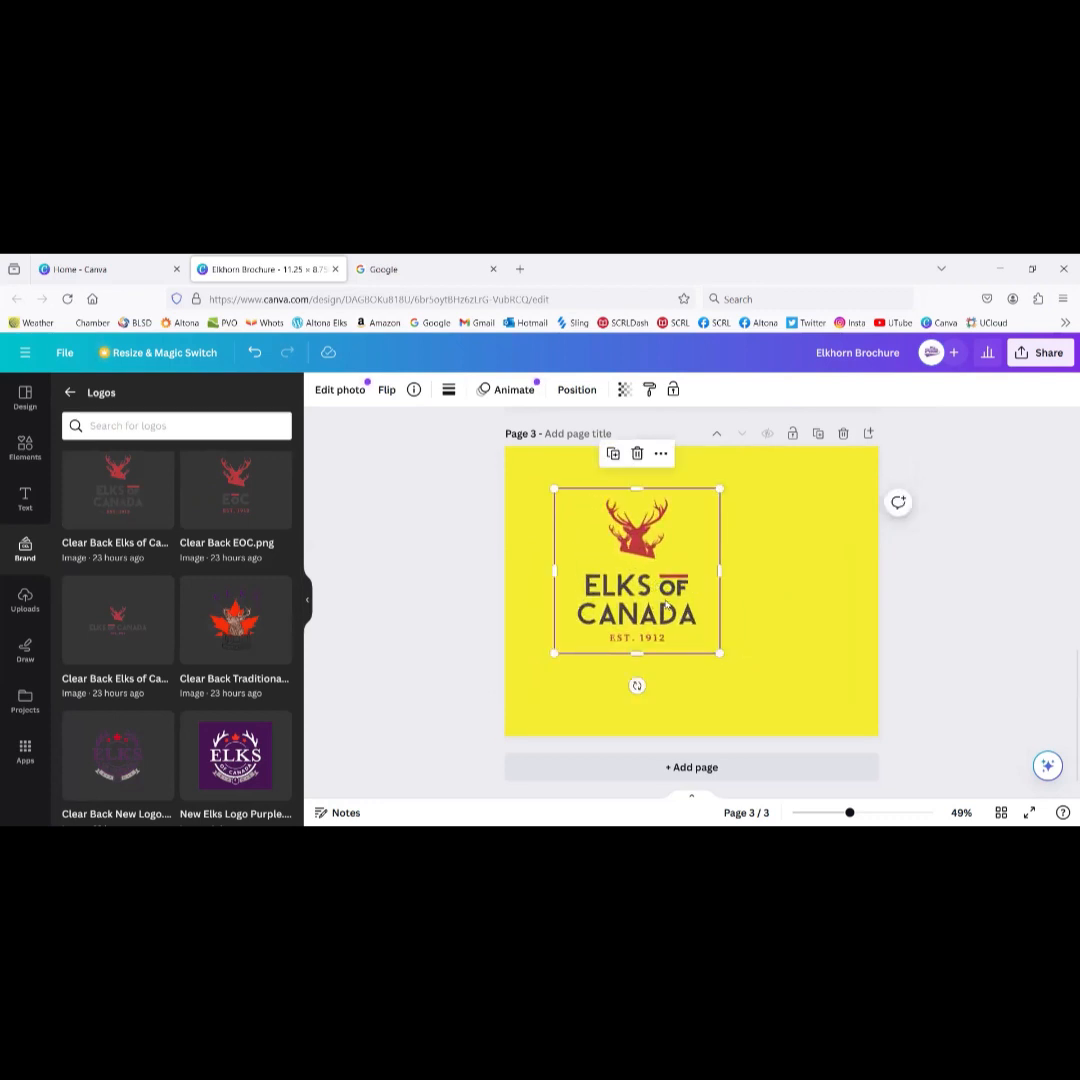
{"action": "key", "text": "Delete"}
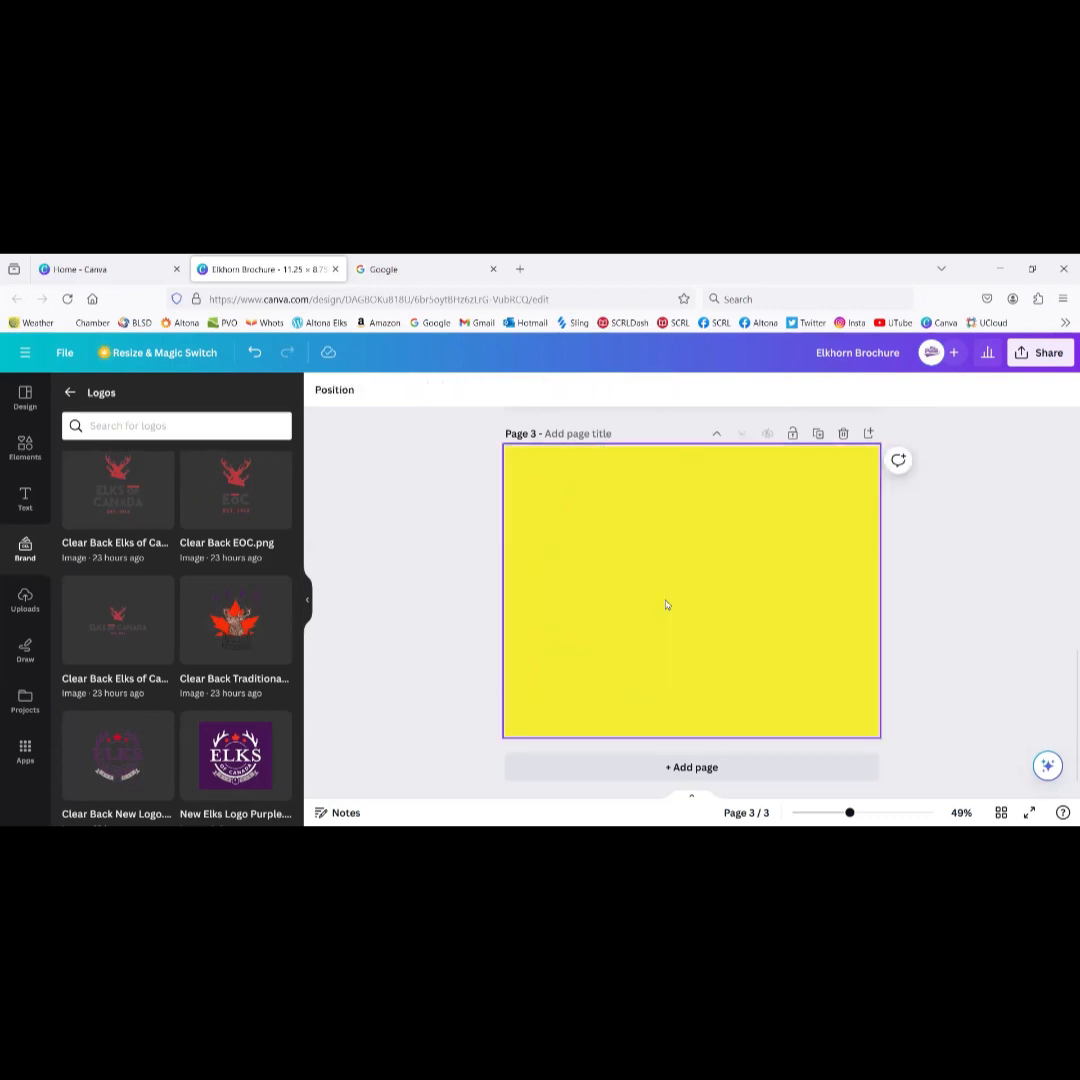
{"action": "left_click", "coordinate": [143, 753]}
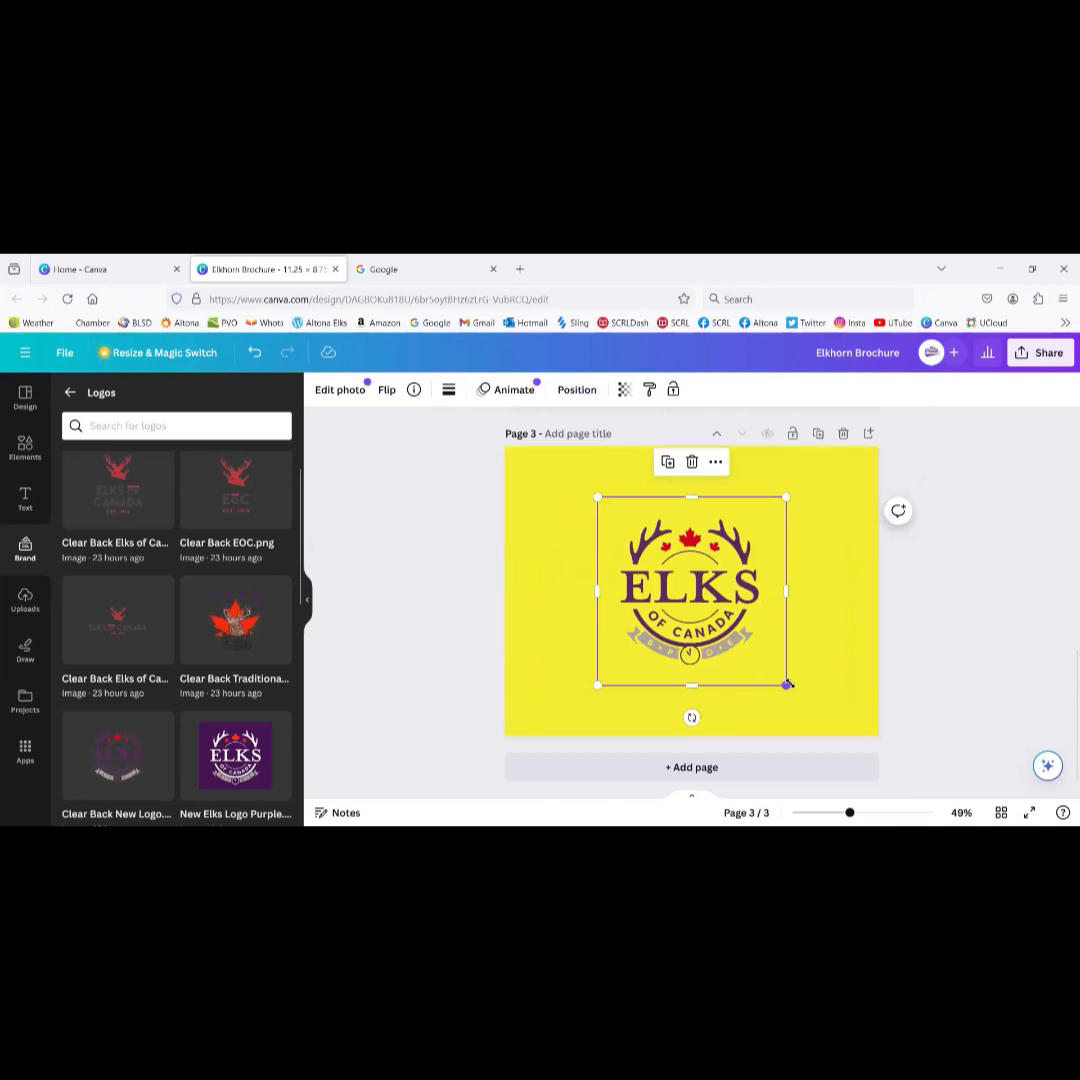
{"action": "left_click_drag", "start_coordinate": [787, 685], "coordinate": [740, 639]}
{"action": "left_click_drag", "start_coordinate": [673, 581], "coordinate": [601, 546]}
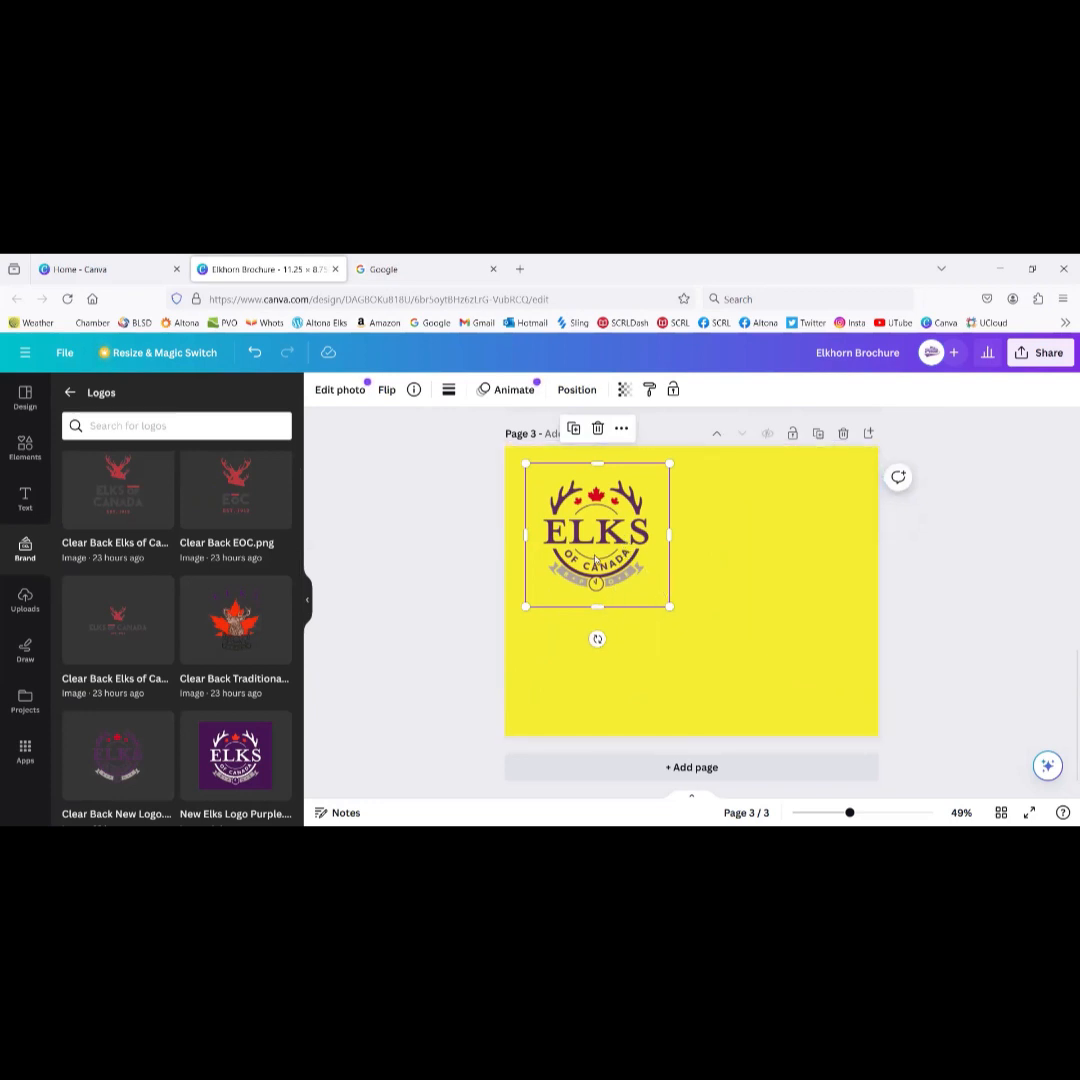
{"action": "key", "text": "Delete"}
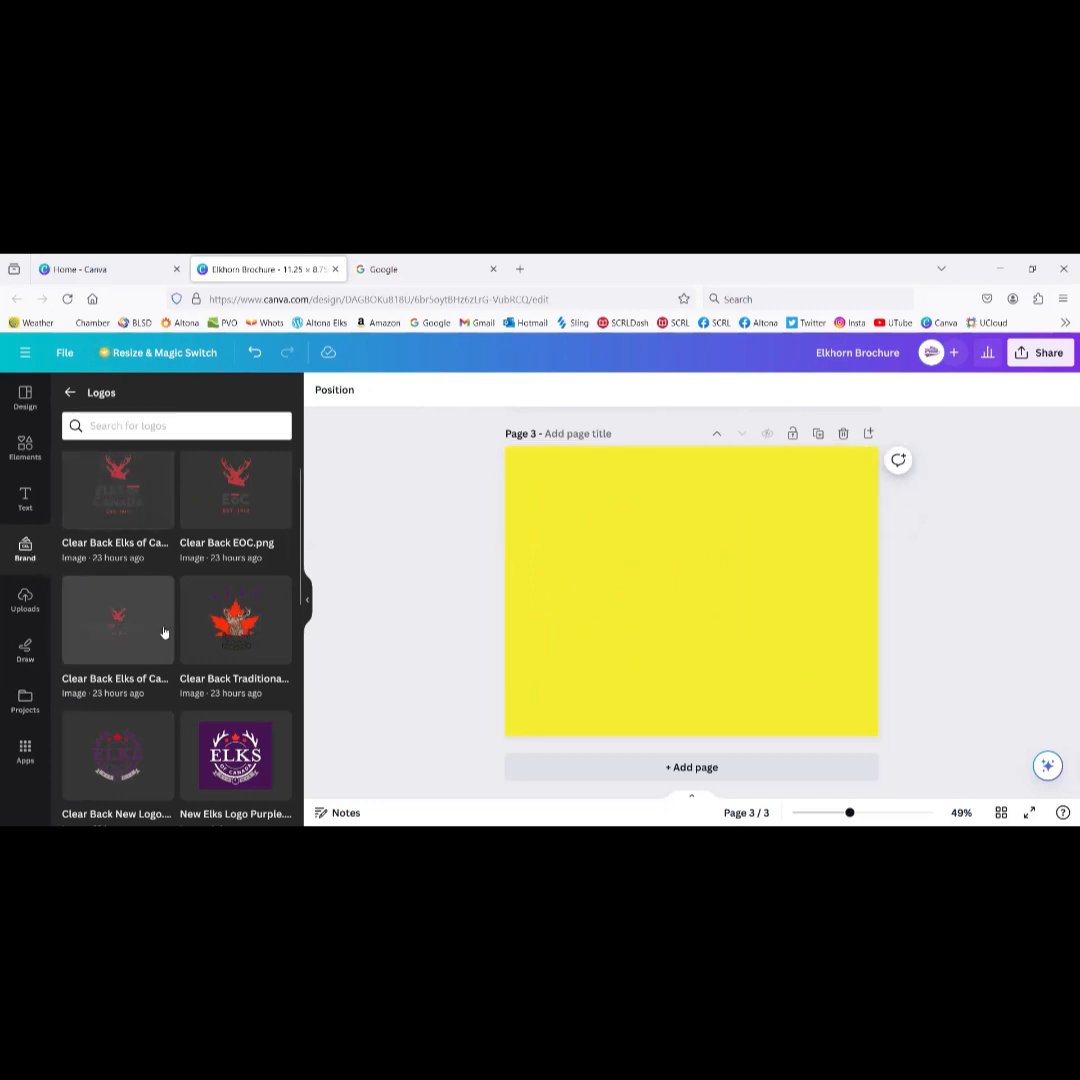
{"action": "scroll", "coordinate": [164, 634], "scroll_direction": "down", "scroll_amount": 5}
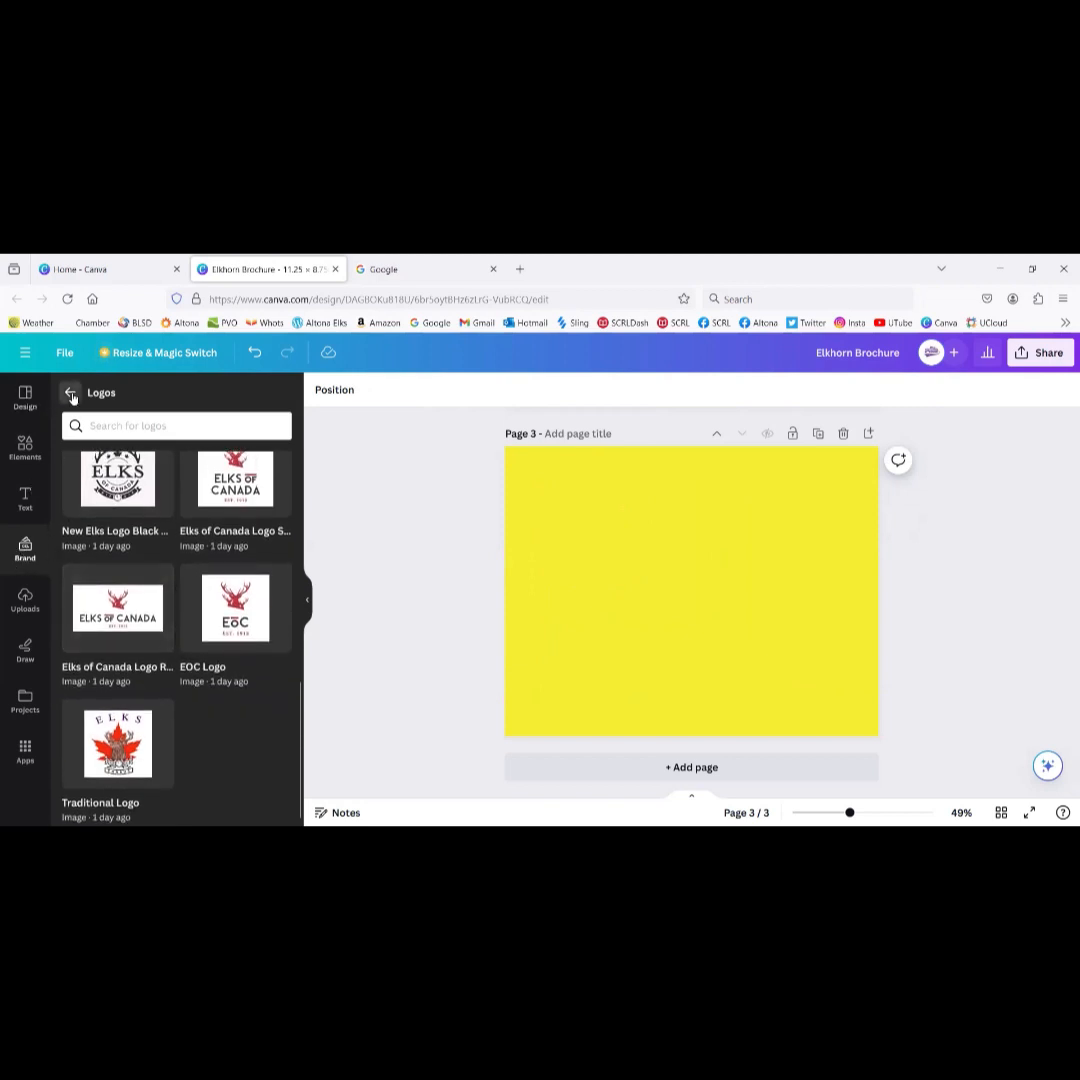
Step: Add the Fund for Children brand graphic to page 3 twice, deleting it each time
{"action": "left_click", "coordinate": [71, 394]}
{"action": "scroll", "coordinate": [143, 628], "scroll_direction": "down", "scroll_amount": 3}
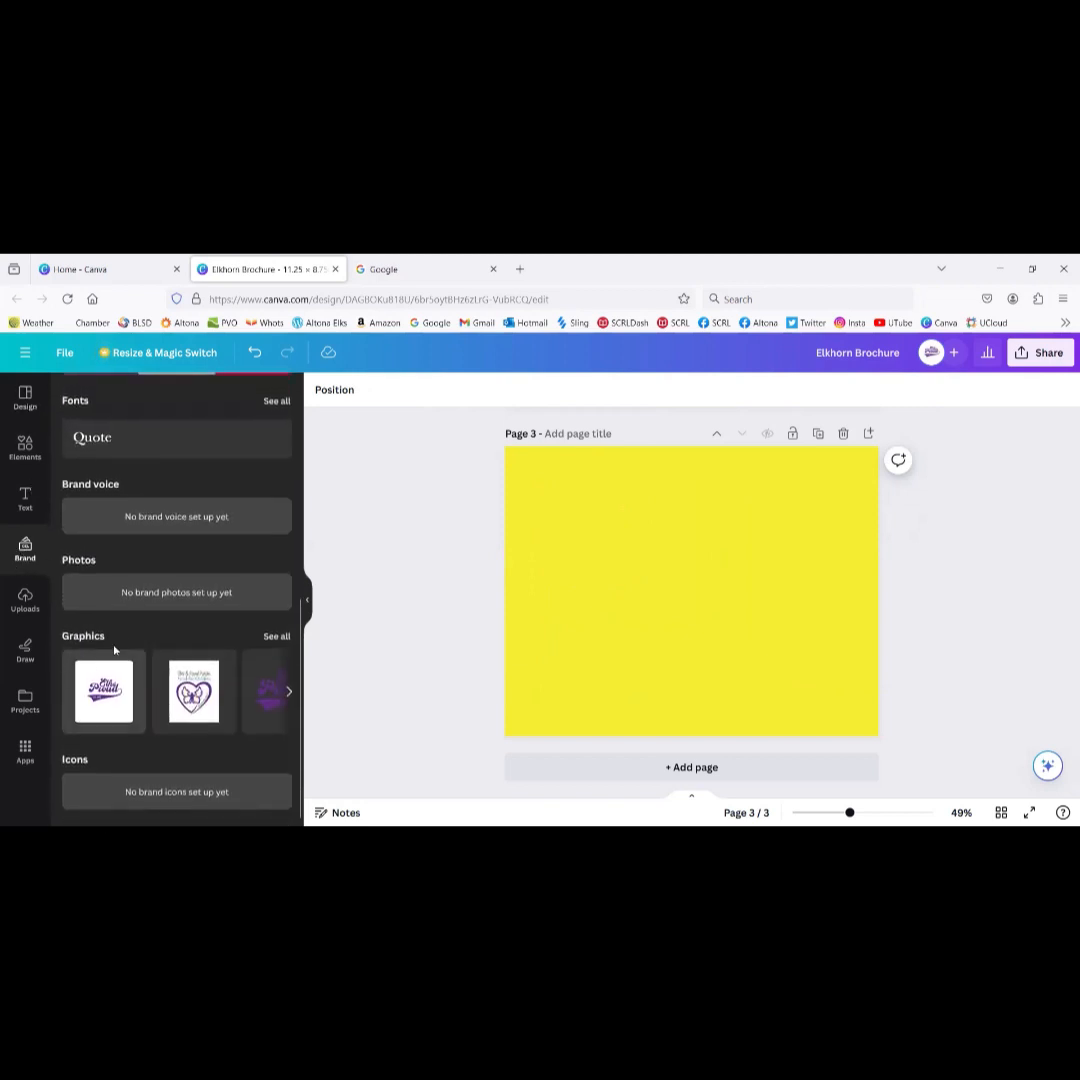
{"action": "left_click", "coordinate": [277, 637]}
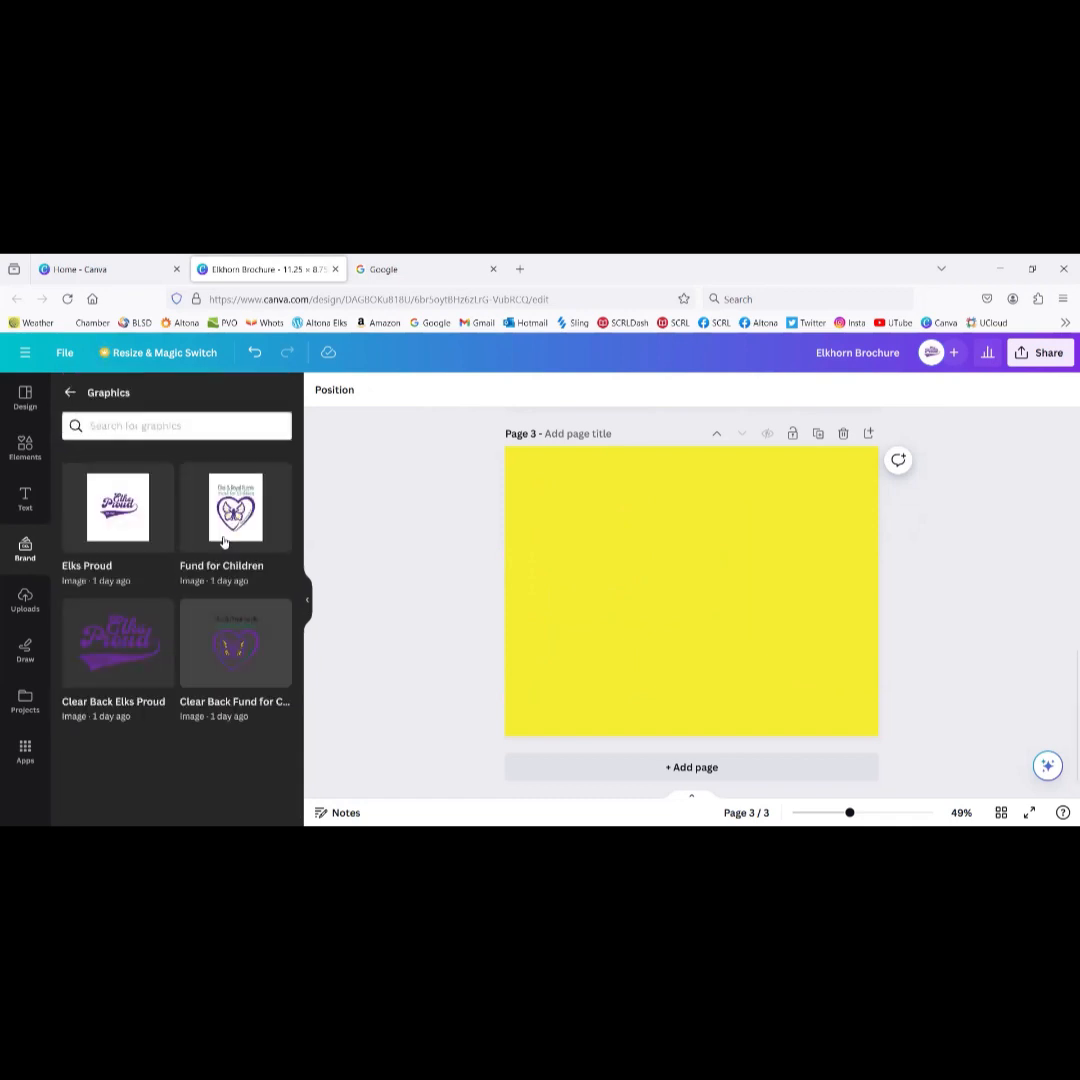
{"action": "left_click", "coordinate": [238, 648]}
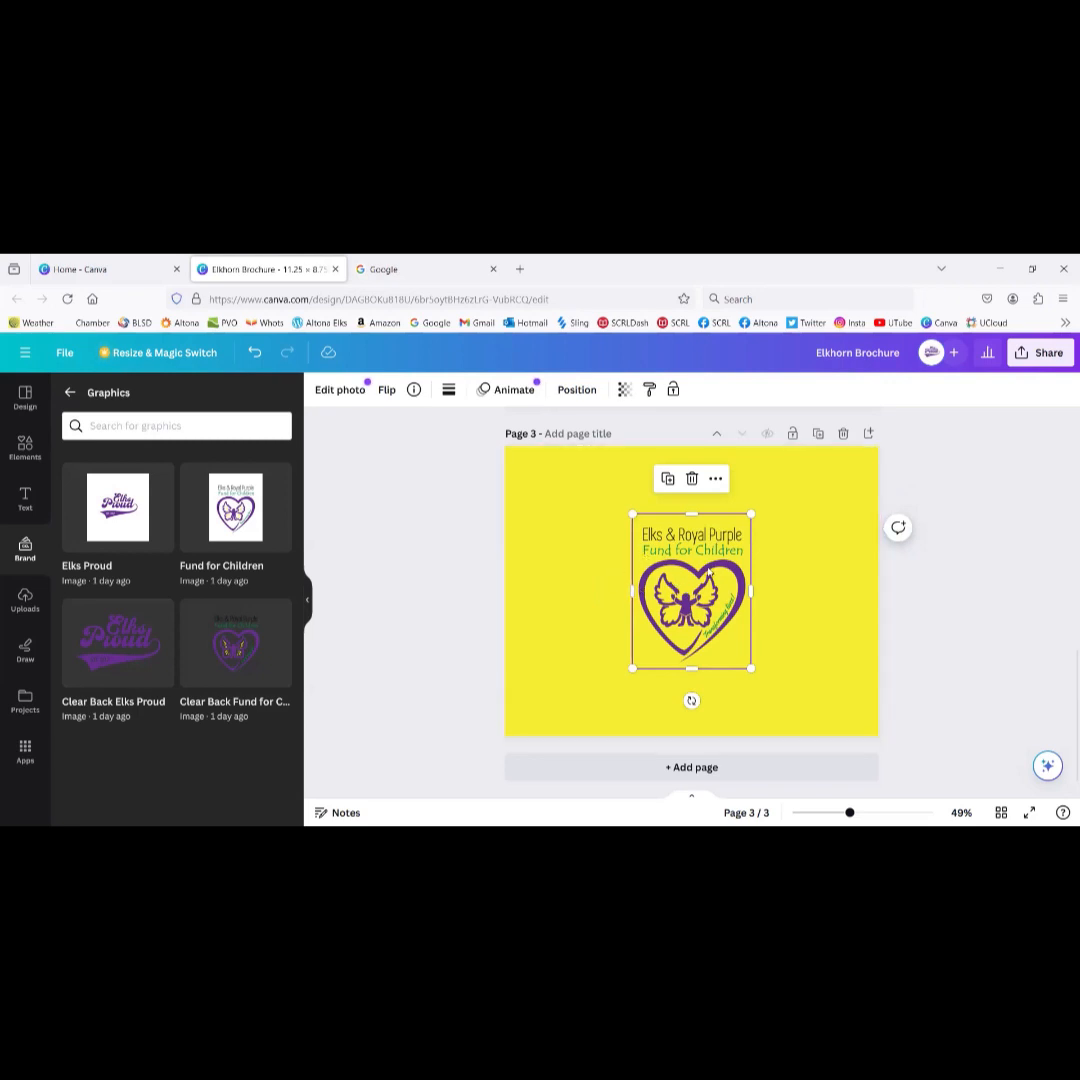
{"action": "key", "text": "Delete"}
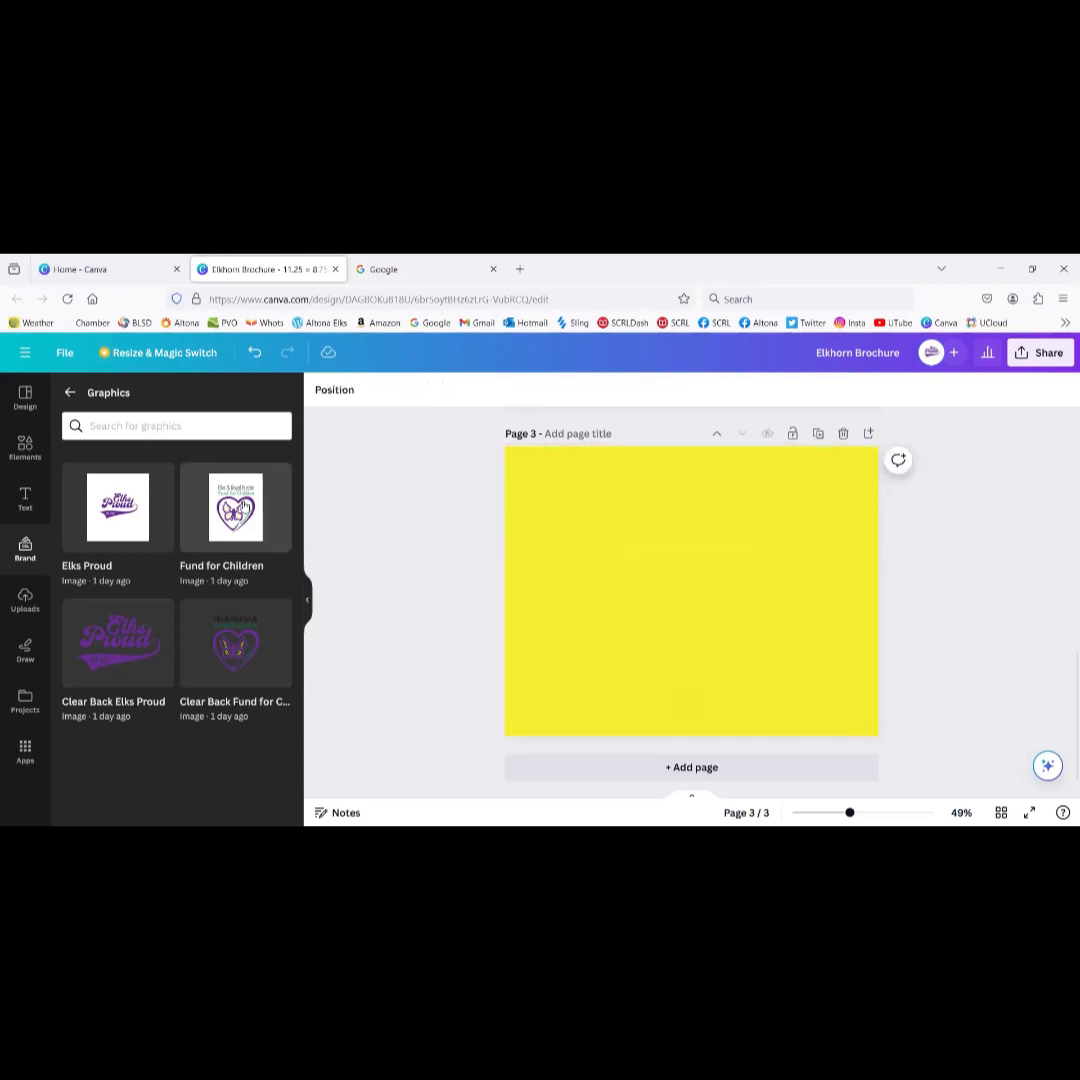
{"action": "left_click", "coordinate": [240, 508]}
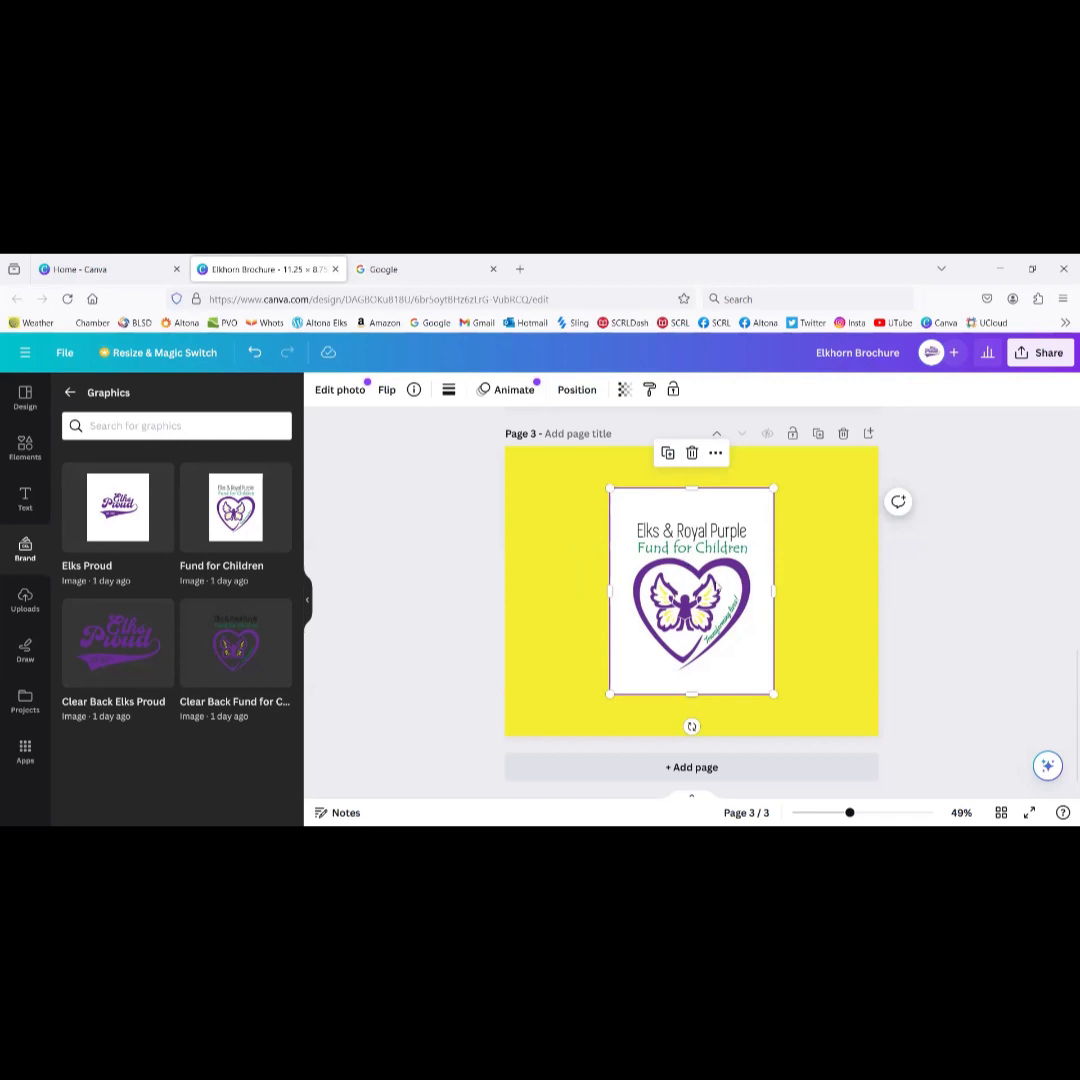
{"action": "key", "text": "Delete"}
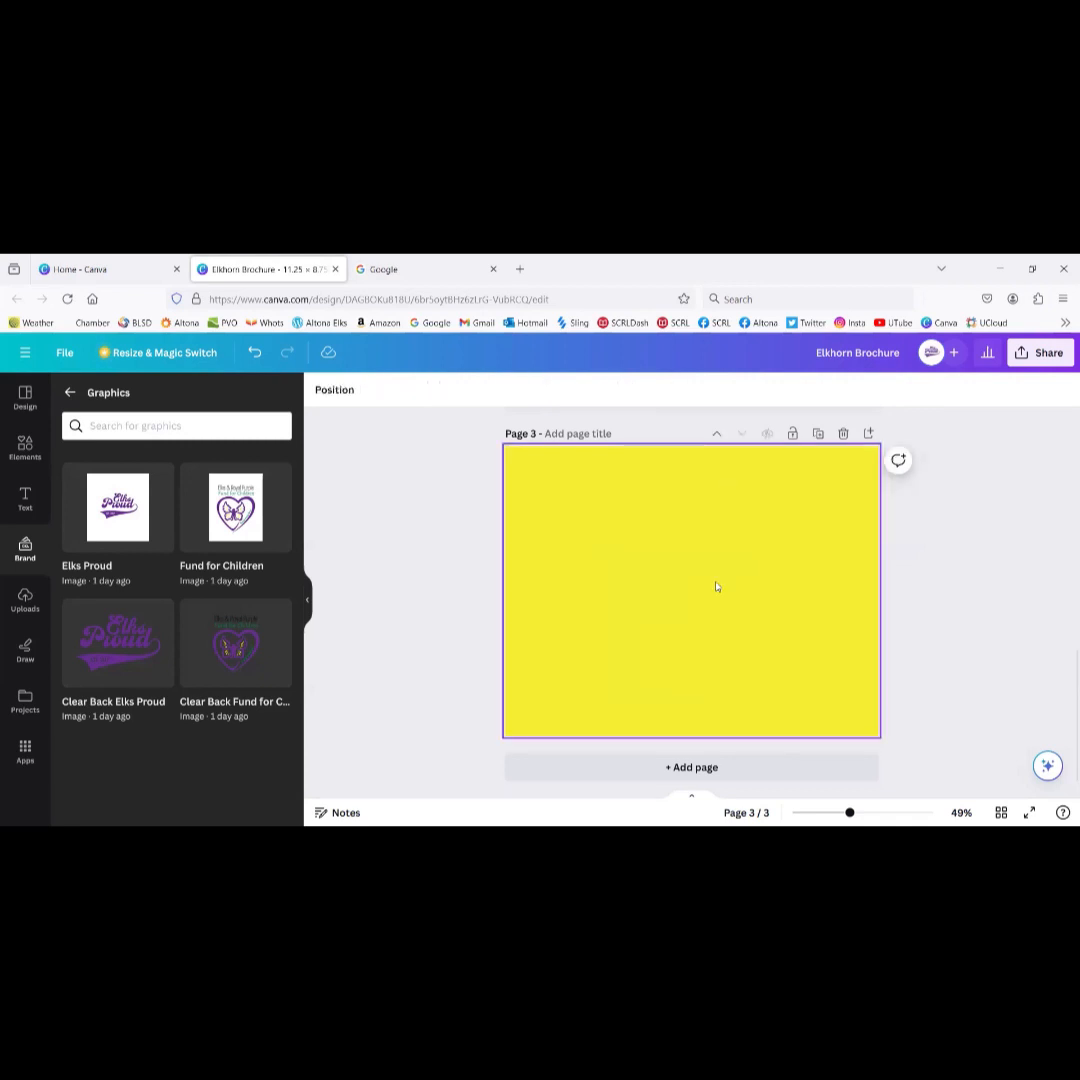
Step: Add the Clear Back Elks Proud graphic, shrink it to the top-left, then remove it
{"action": "left_click", "coordinate": [138, 657]}
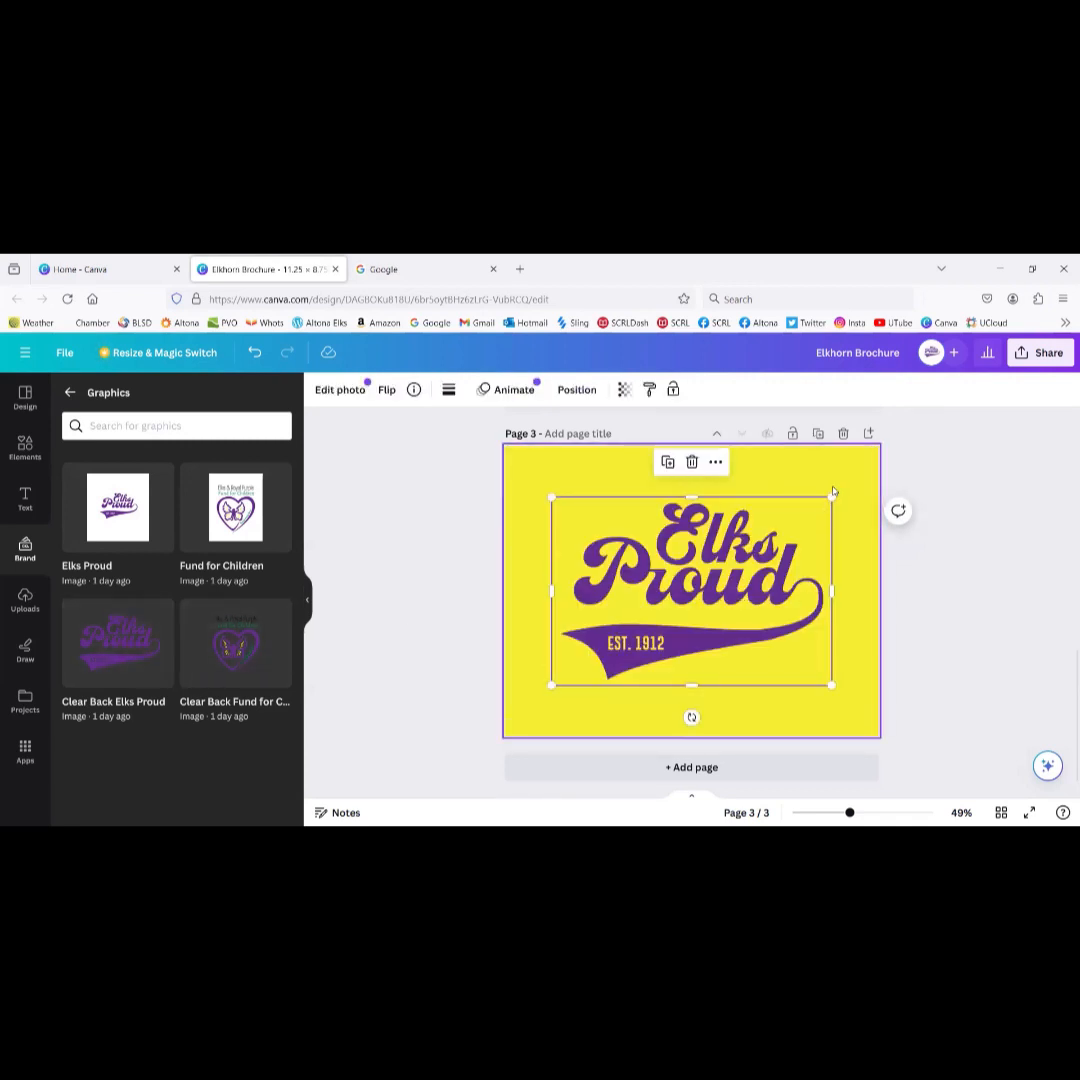
{"action": "left_click_drag", "start_coordinate": [831, 497], "coordinate": [755, 548]}
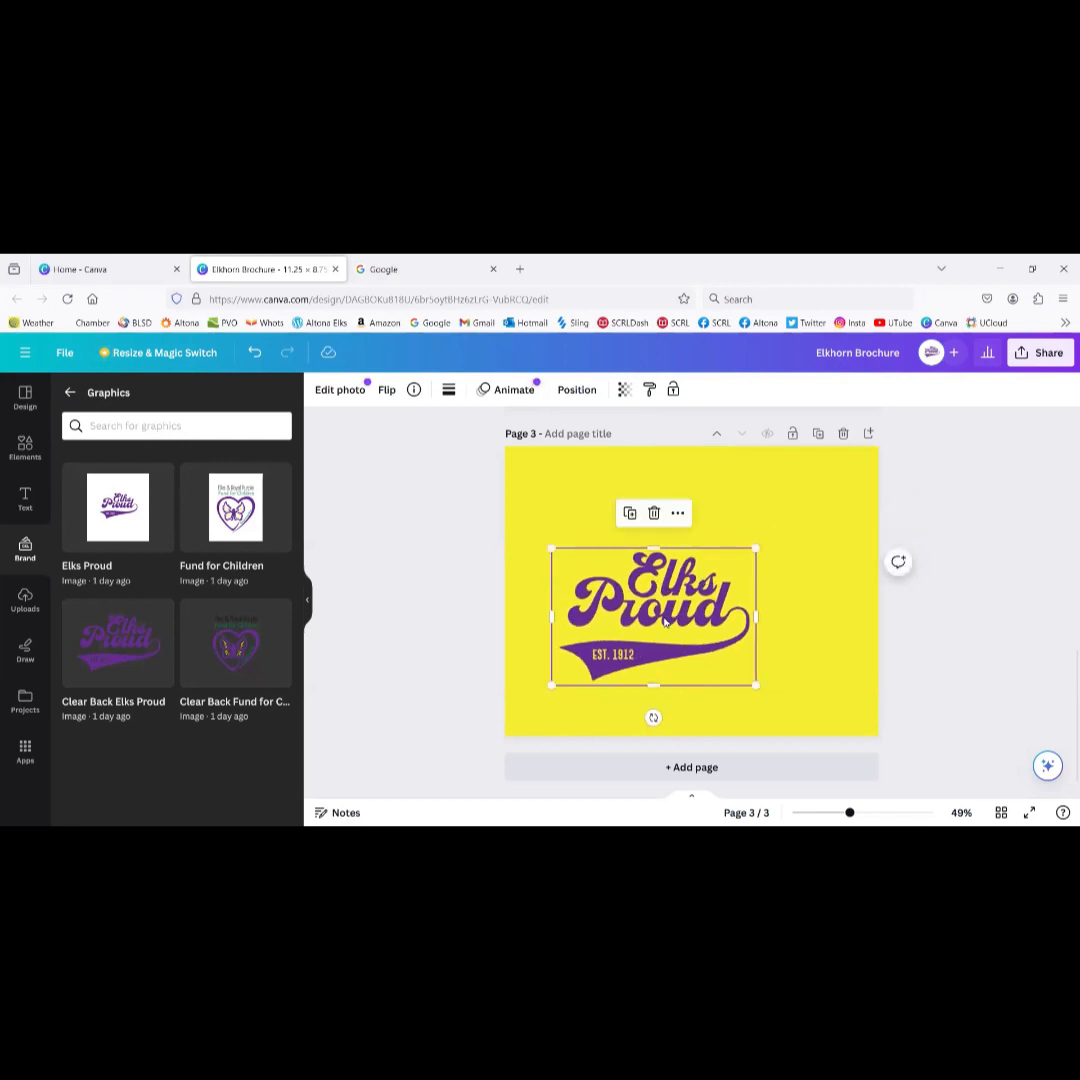
{"action": "left_click_drag", "start_coordinate": [617, 634], "coordinate": [588, 540]}
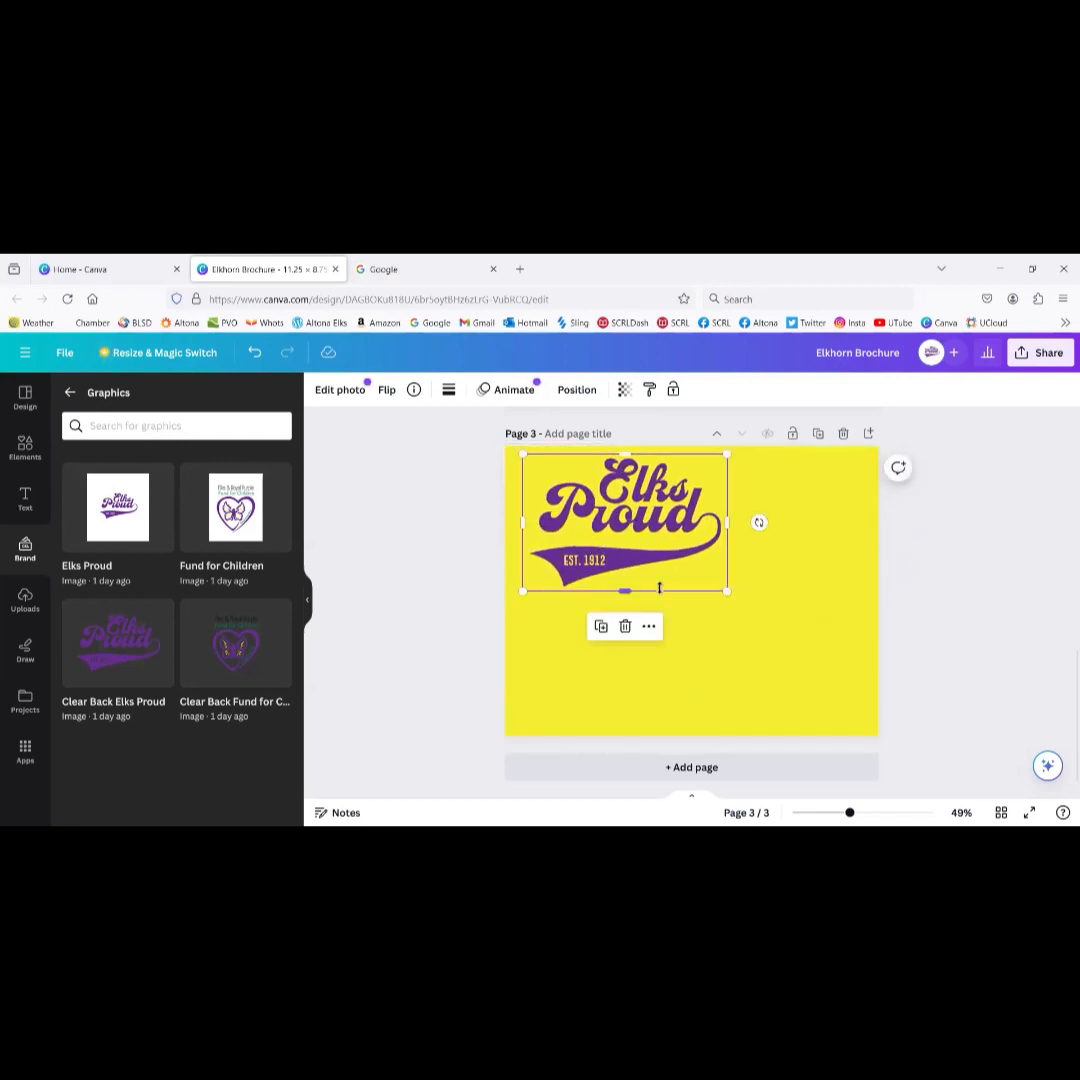
{"action": "key", "text": "Delete"}
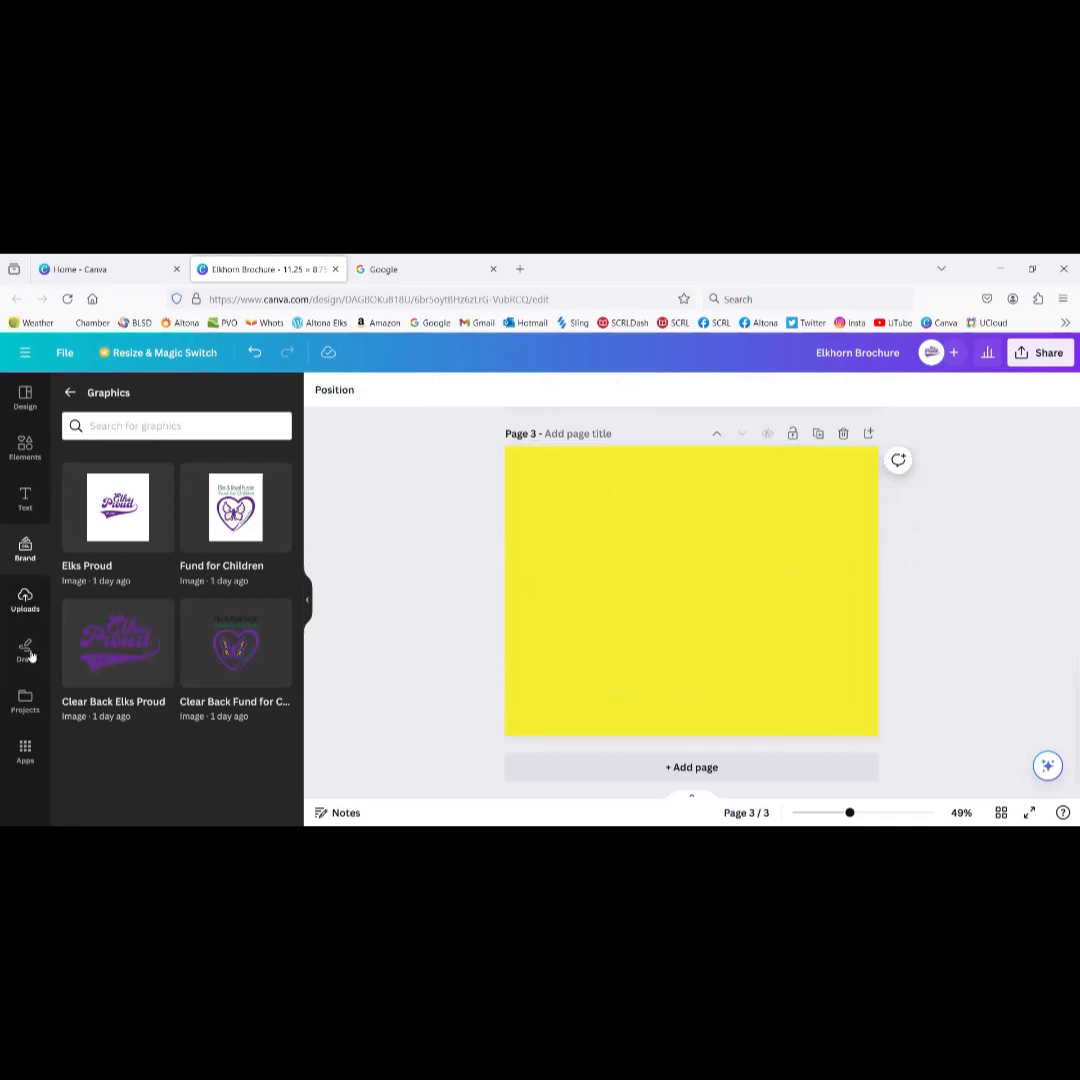
Step: Browse the uploaded logo images in the Uploads library
{"action": "left_click", "coordinate": [25, 597]}
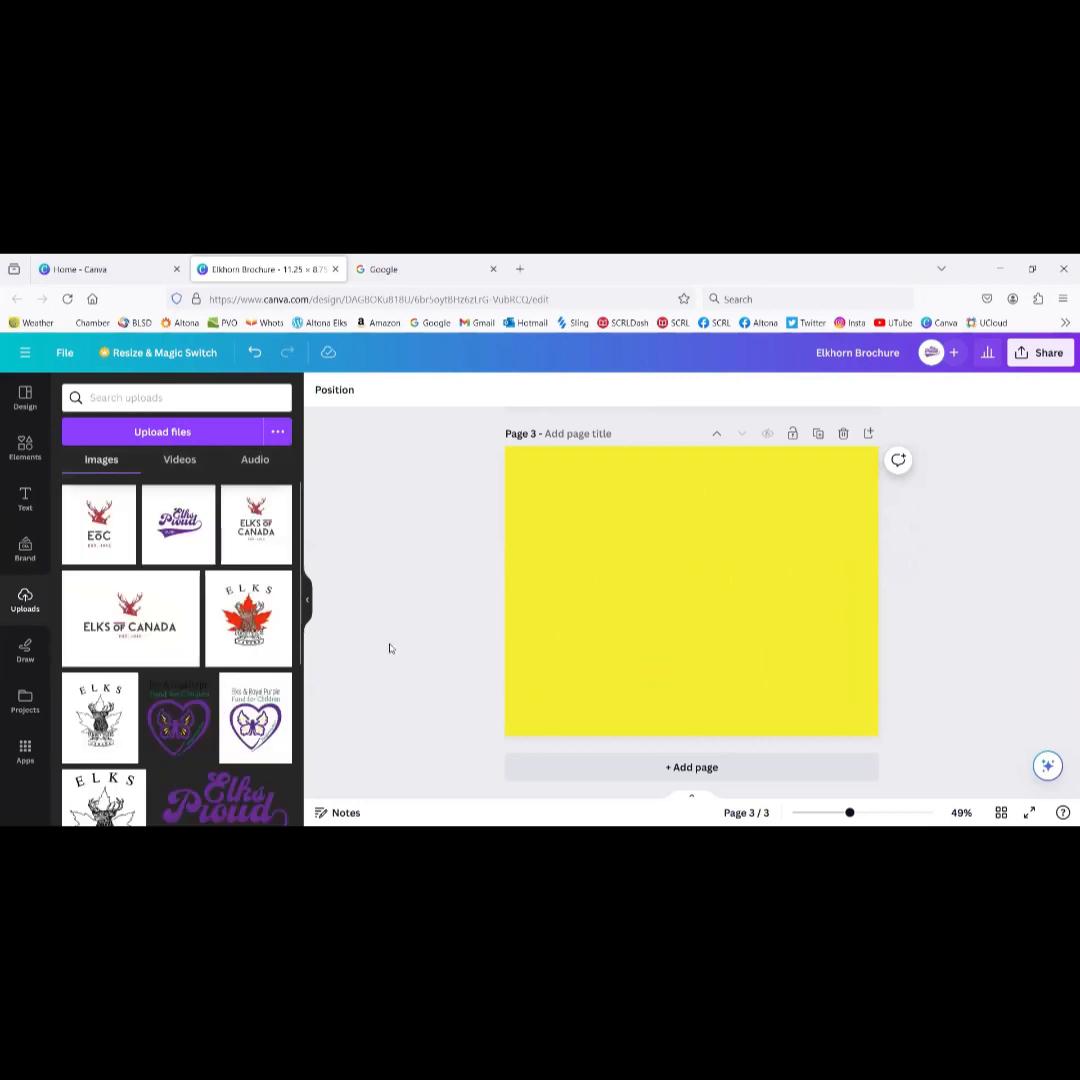
{"action": "scroll", "coordinate": [185, 580], "scroll_direction": "down", "scroll_amount": 5}
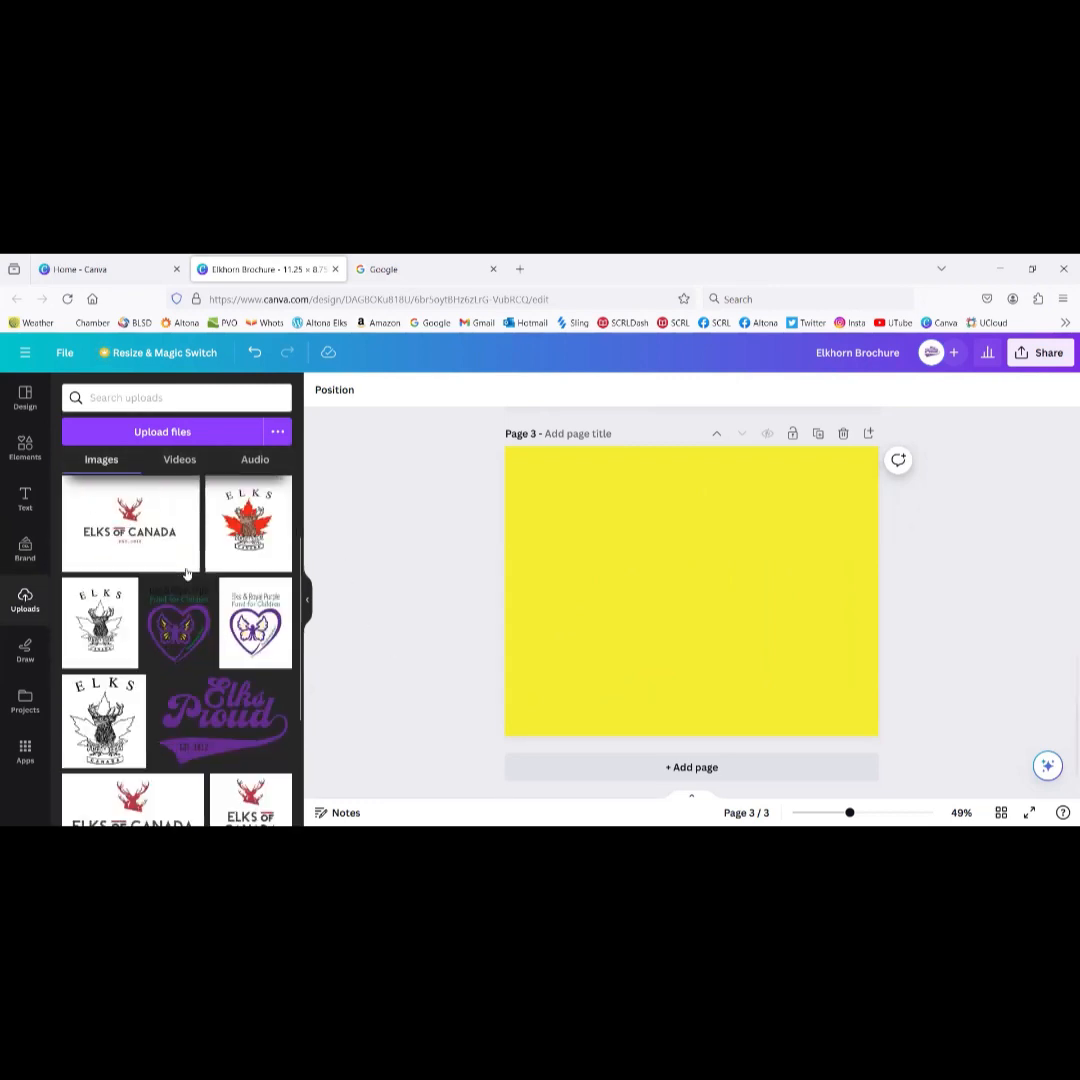
{"action": "scroll", "coordinate": [186, 573], "scroll_direction": "up", "scroll_amount": 5}
{"action": "scroll", "coordinate": [186, 573], "scroll_direction": "down", "scroll_amount": 5}
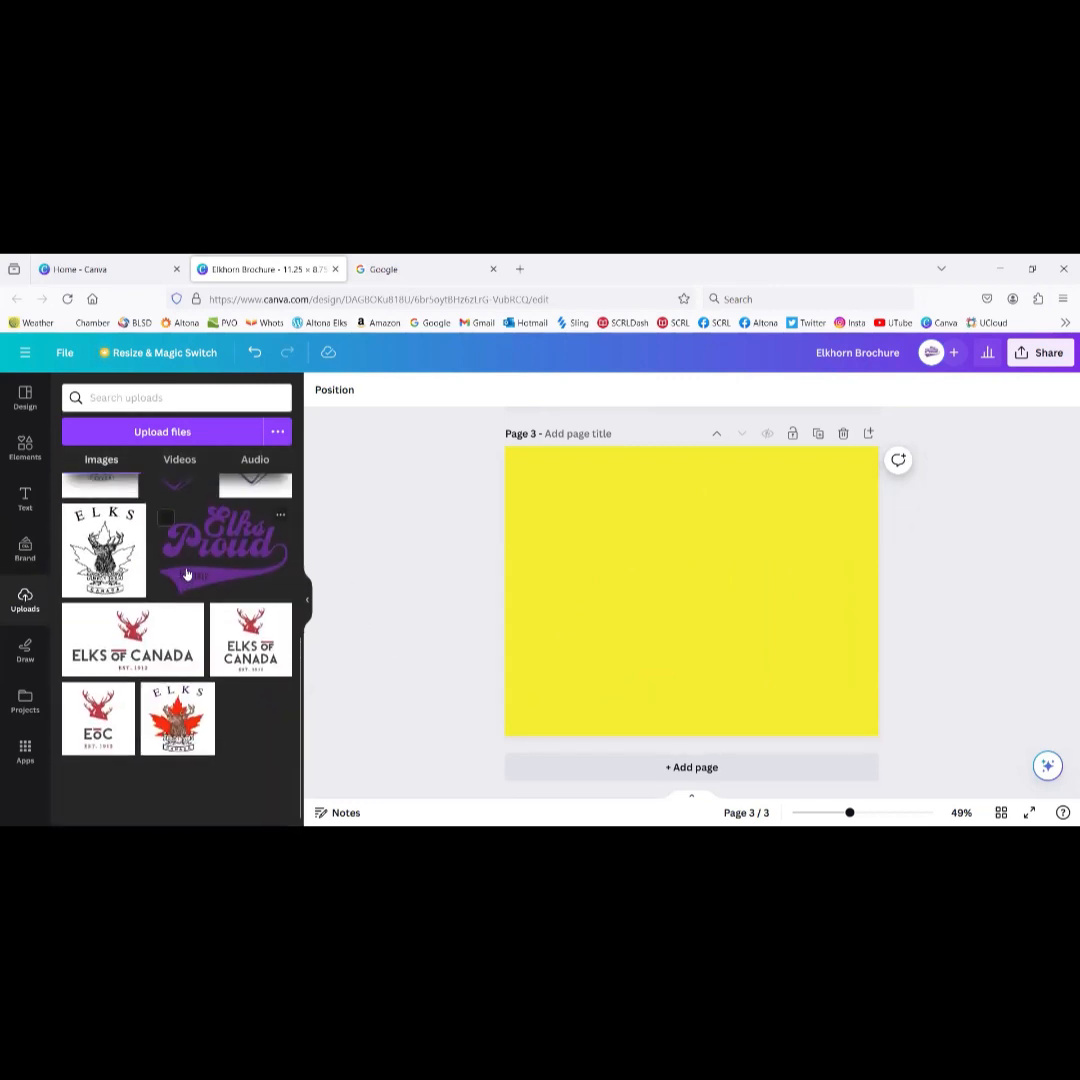
{"action": "scroll", "coordinate": [186, 573], "scroll_direction": "up", "scroll_amount": 5}
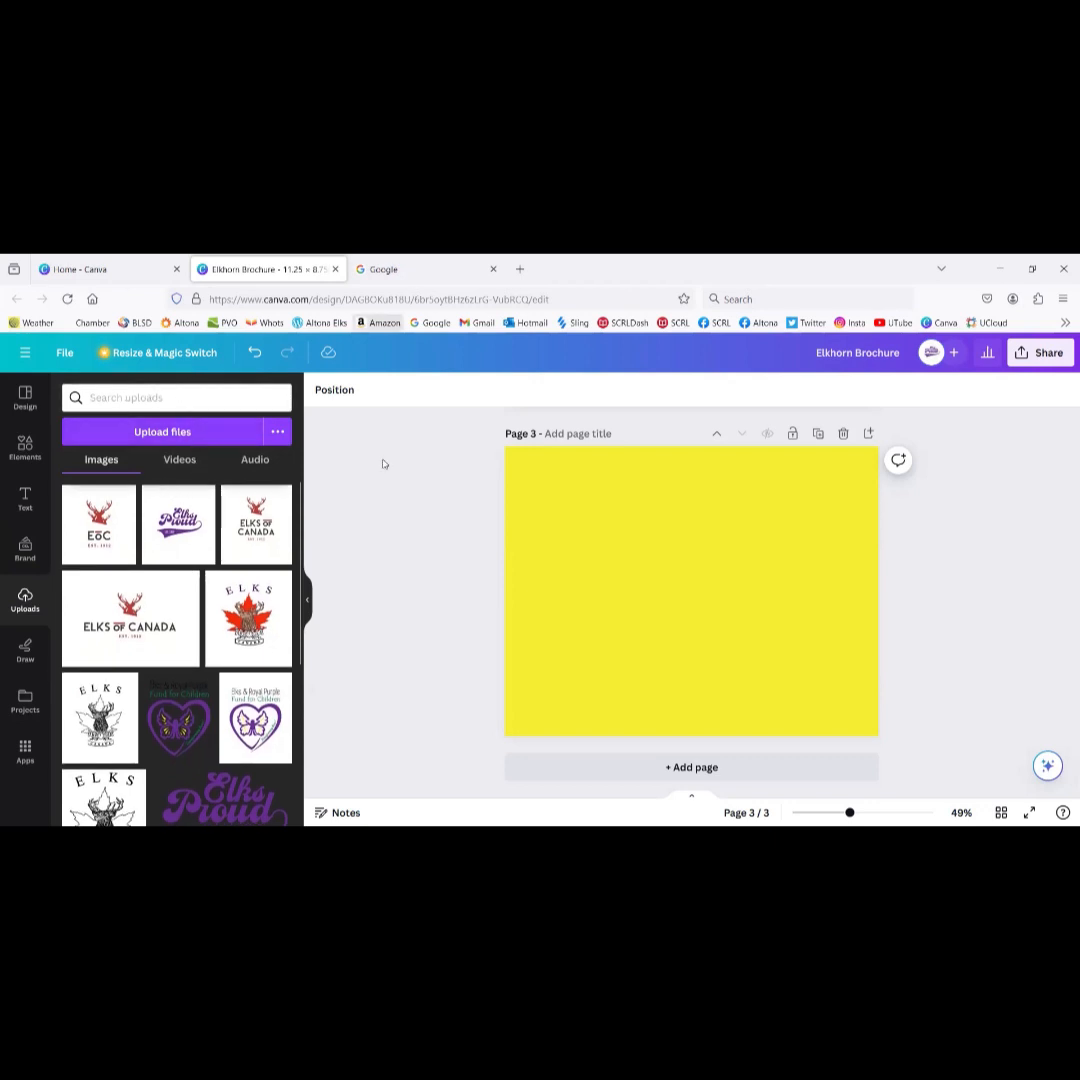
Step: Search Google for 'cancer care manitoba' and open the CancerCare Manitoba website
{"action": "key", "text": "ctrl+Tab"}
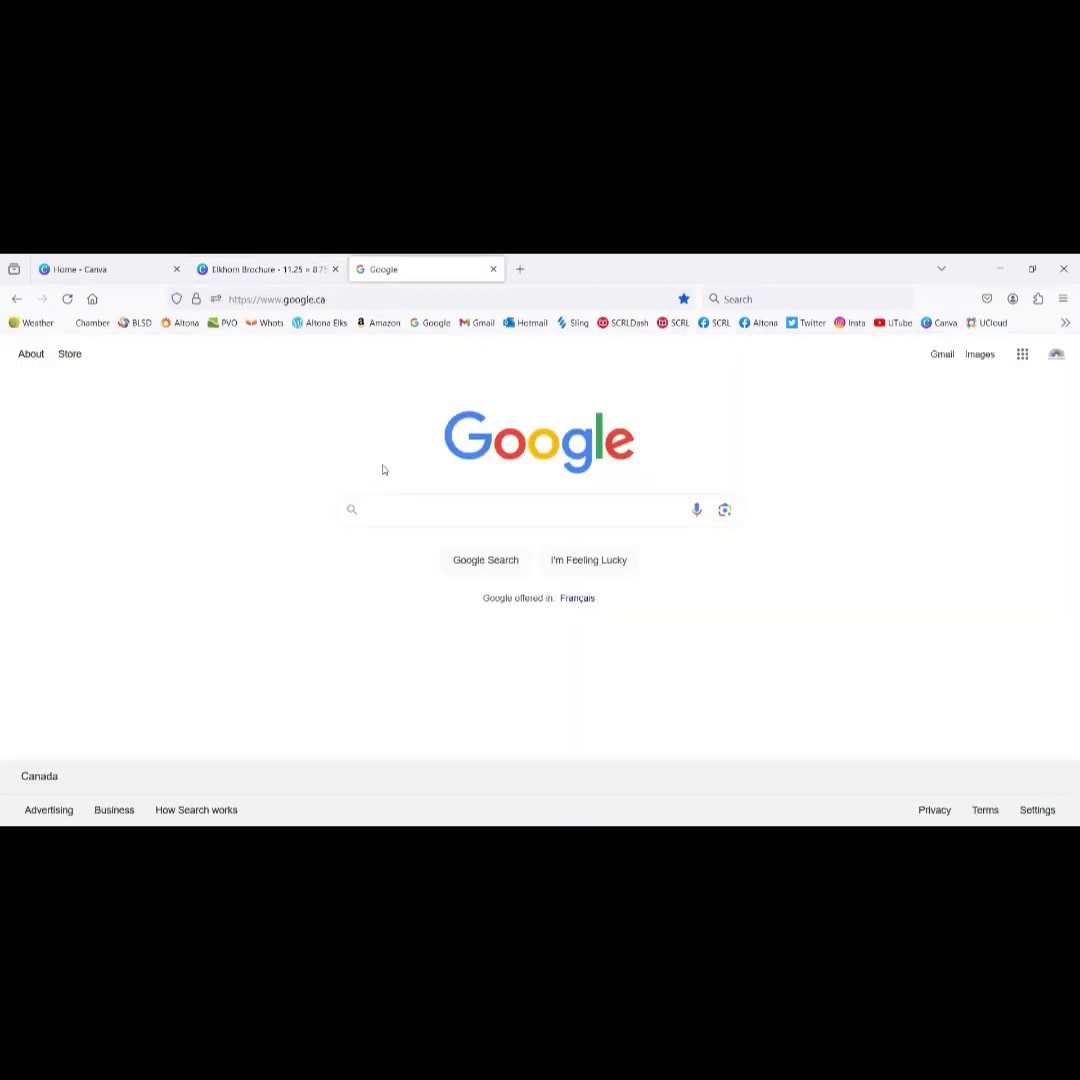
{"action": "type", "text": "canc"}
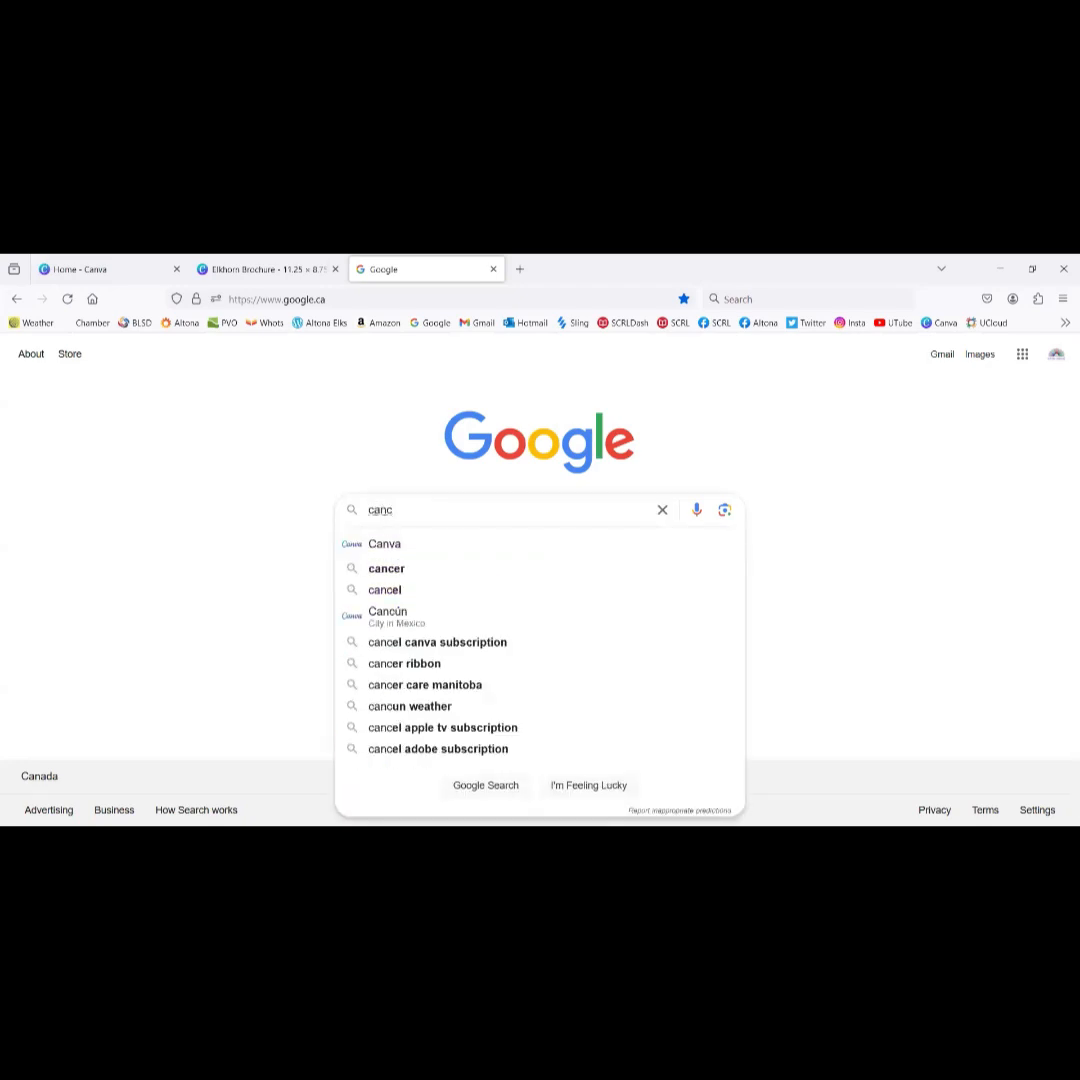
{"action": "type", "text": "er p"}
{"action": "key", "text": "BackSpace"}
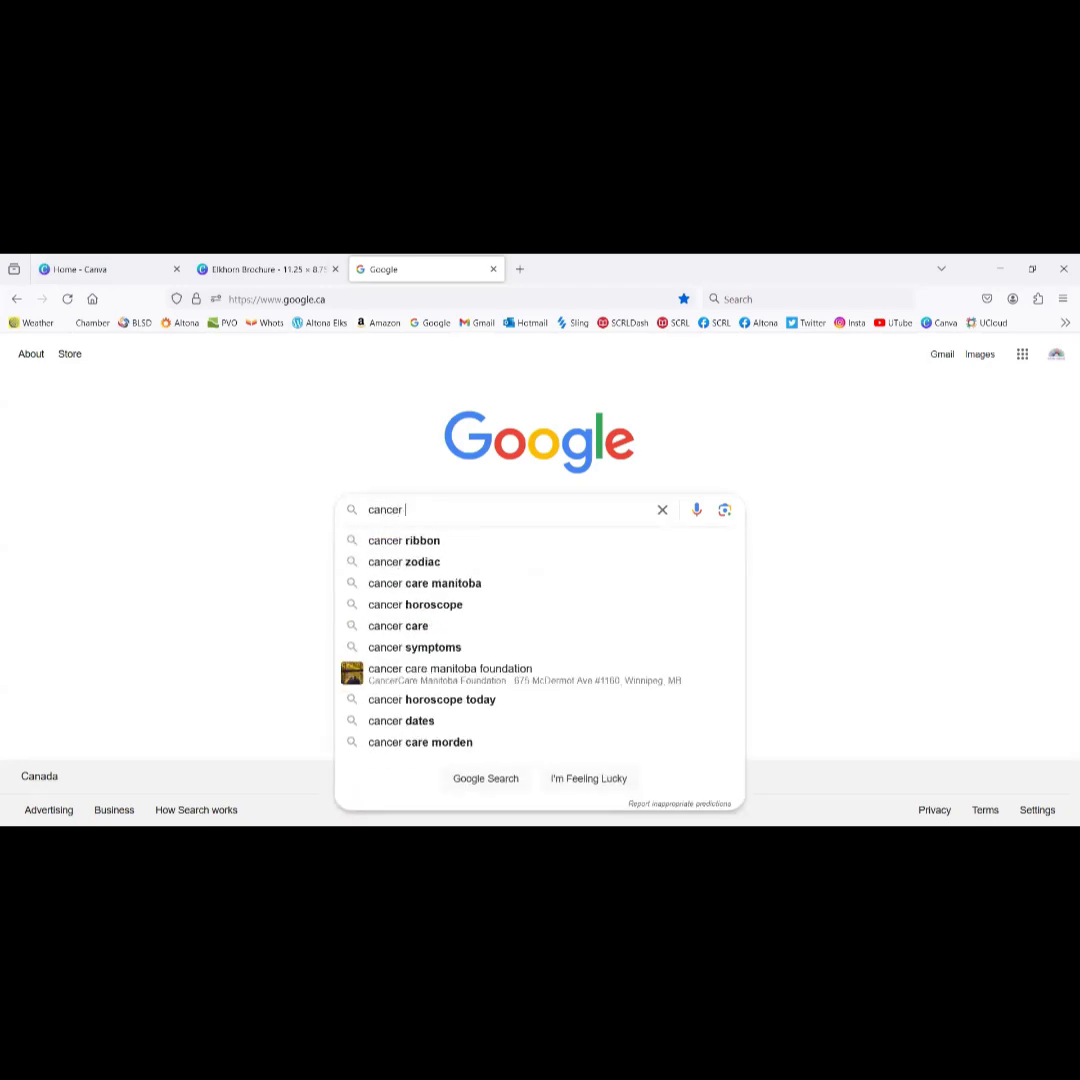
{"action": "type", "text": "car"}
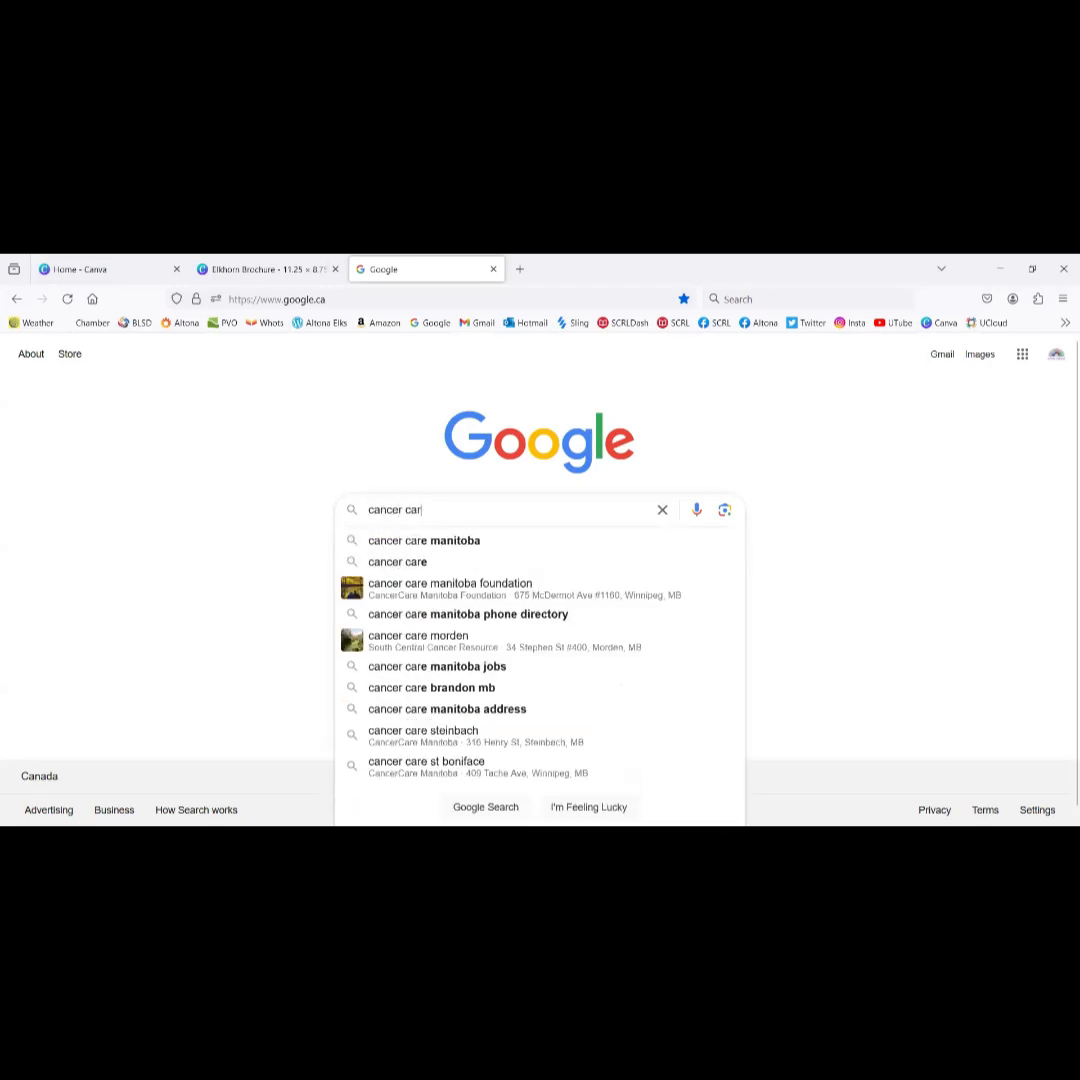
{"action": "left_click", "coordinate": [440, 541]}
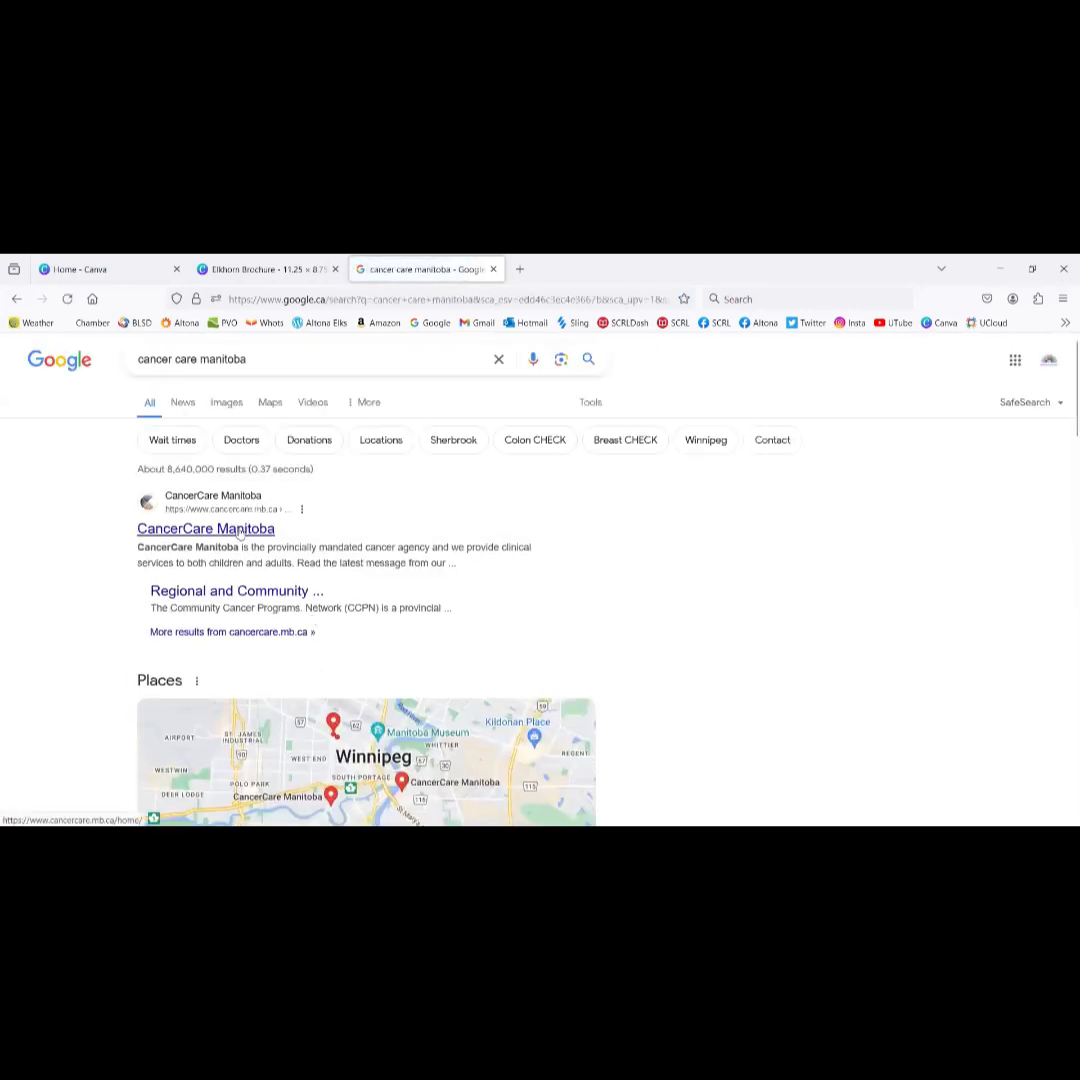
{"action": "left_click", "coordinate": [240, 531]}
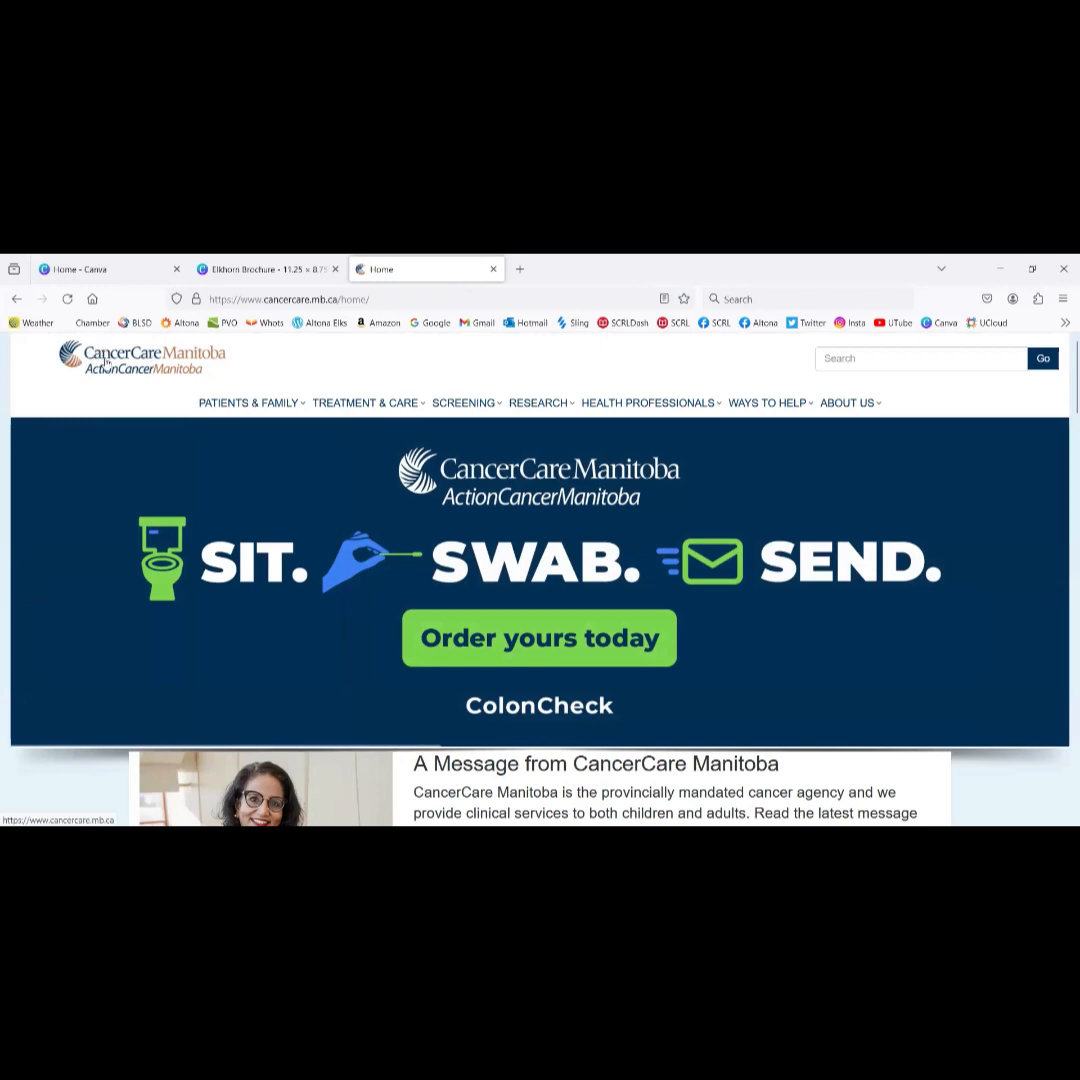
Step: Copy the CancerCare Manitoba logo image and return to the Canva brochure
{"action": "right_click", "coordinate": [106, 366]}
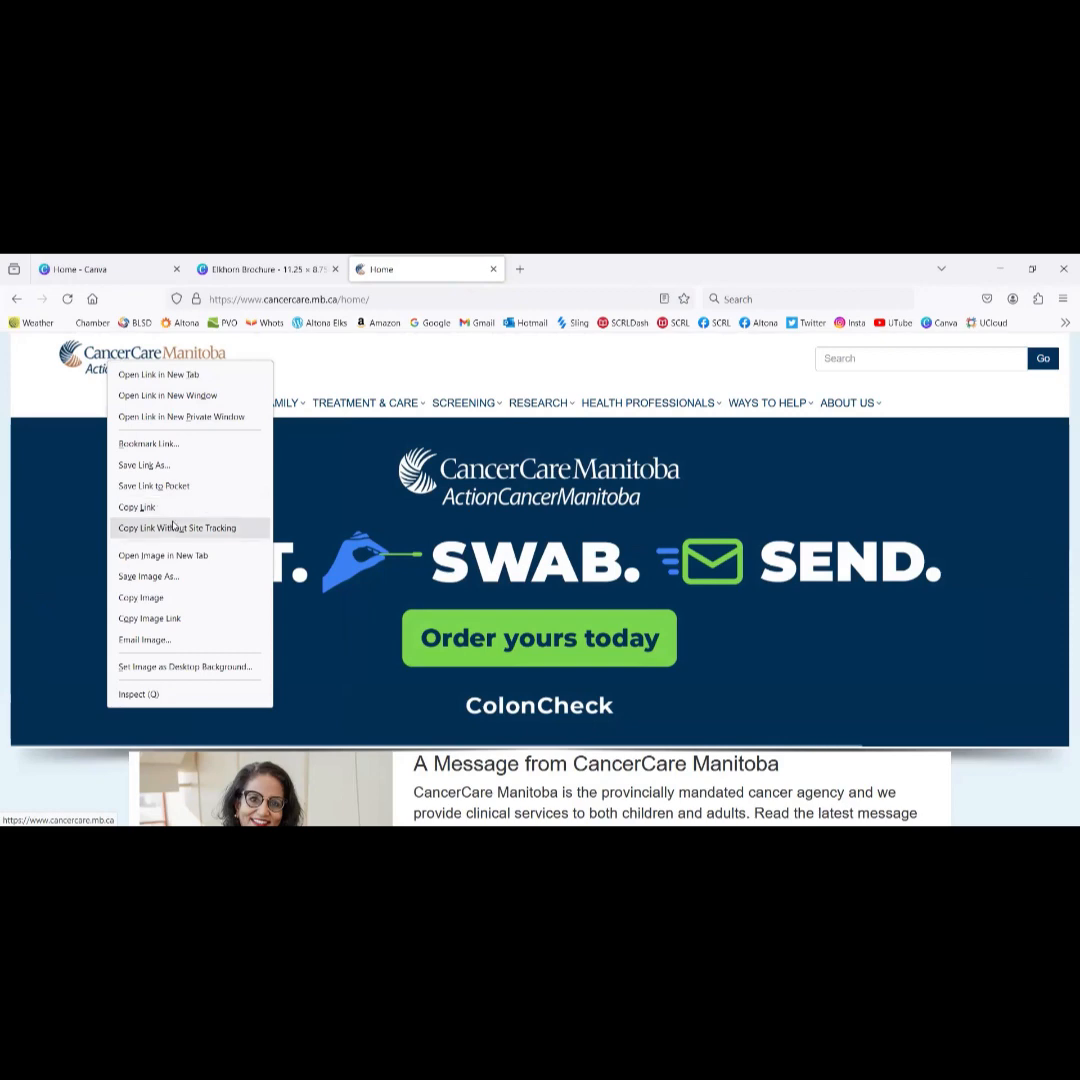
{"action": "left_click", "coordinate": [165, 598]}
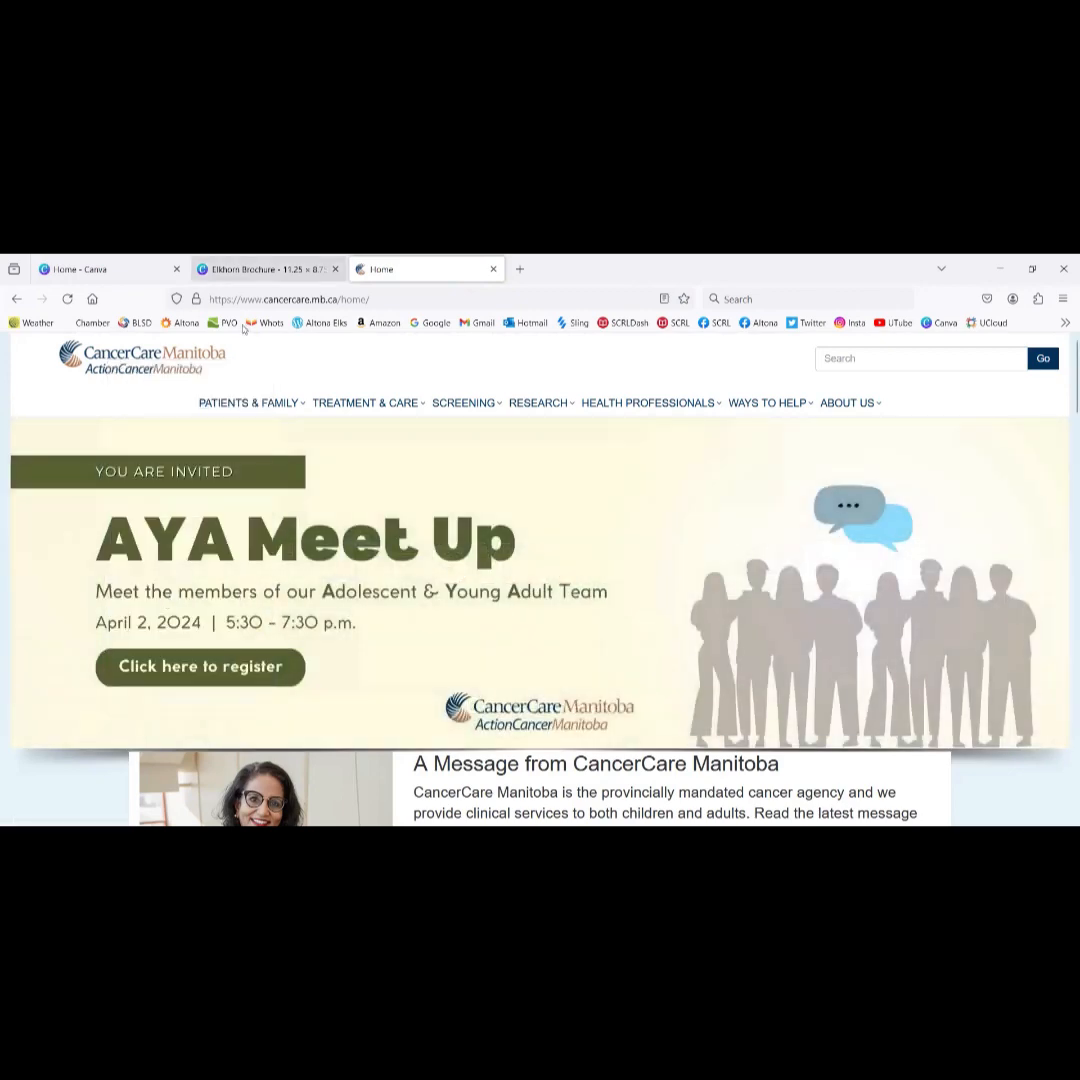
{"action": "left_click", "coordinate": [243, 270]}
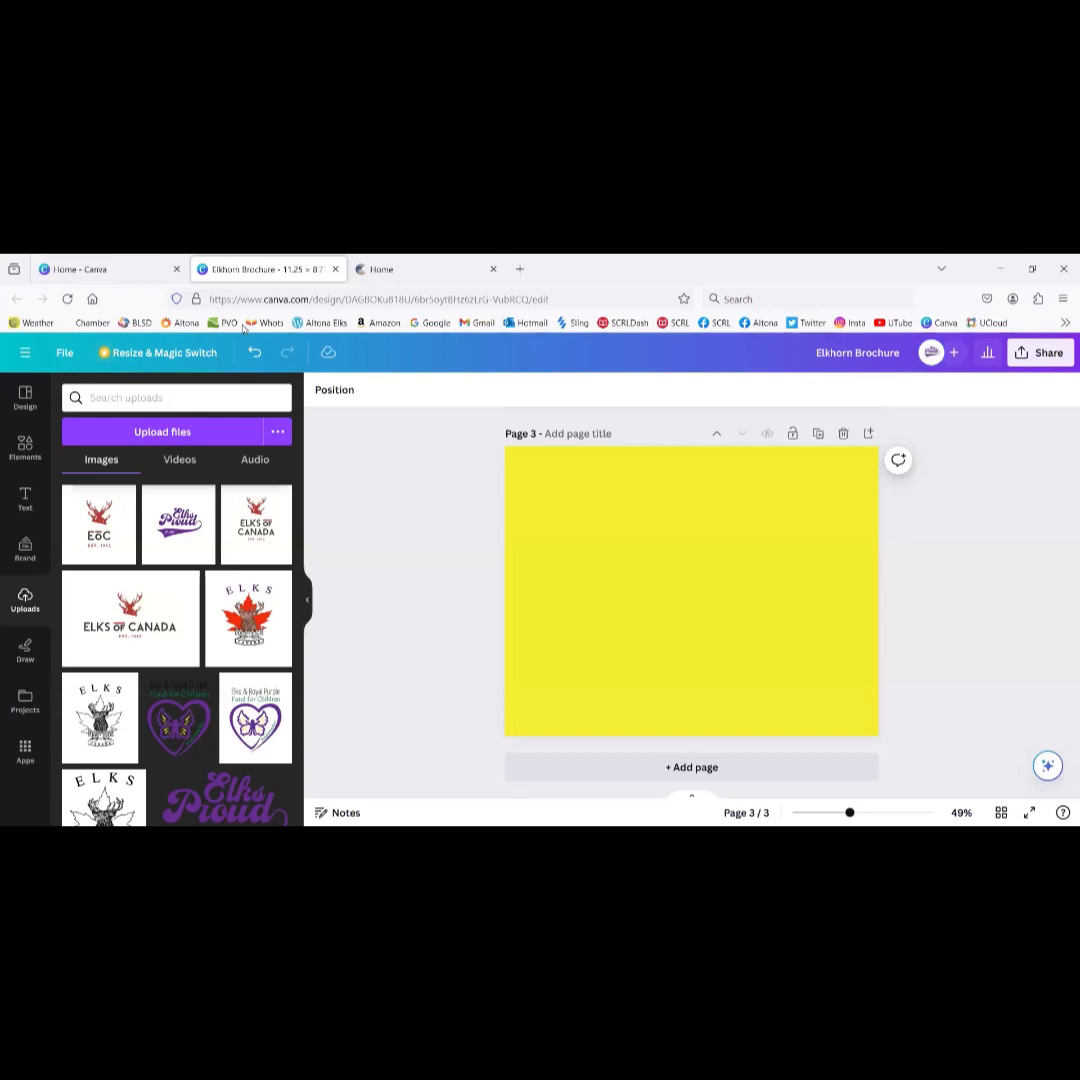
Step: Paste the CancerCare logo onto yellow page 3, move it upper-left and shrink it
{"action": "left_click", "coordinate": [617, 555]}
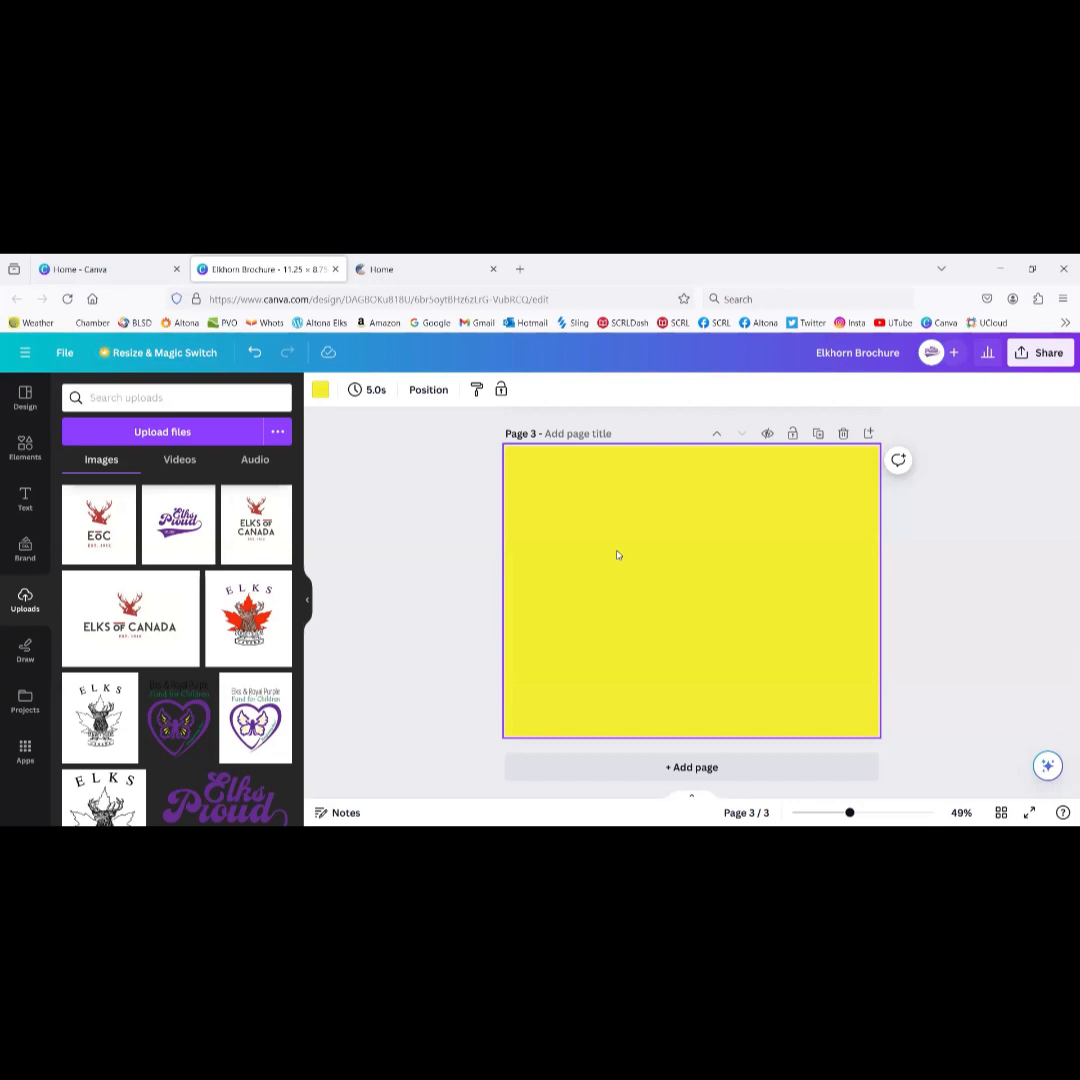
{"action": "key", "text": "ctrl+v"}
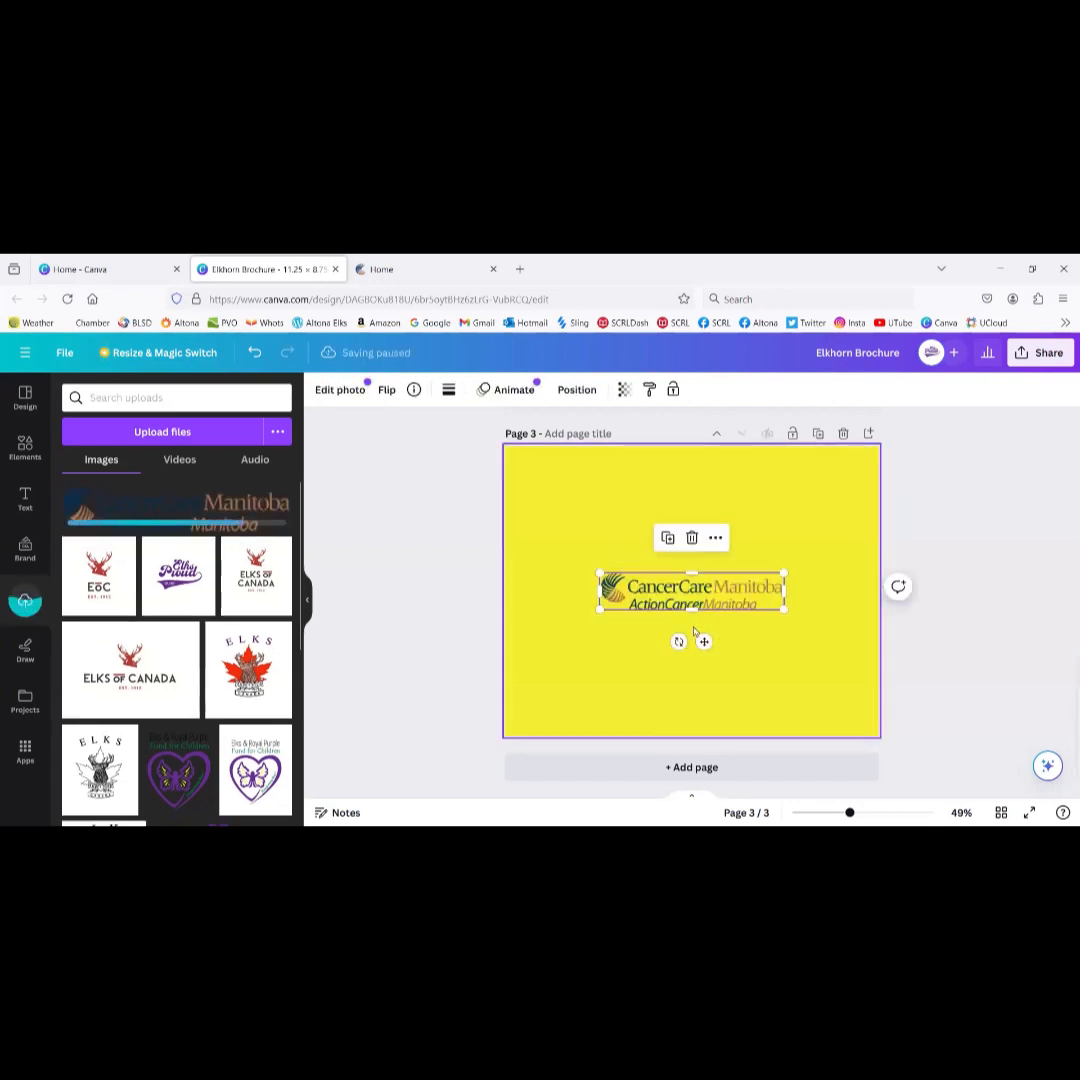
{"action": "left_click_drag", "start_coordinate": [690, 592], "coordinate": [636, 534]}
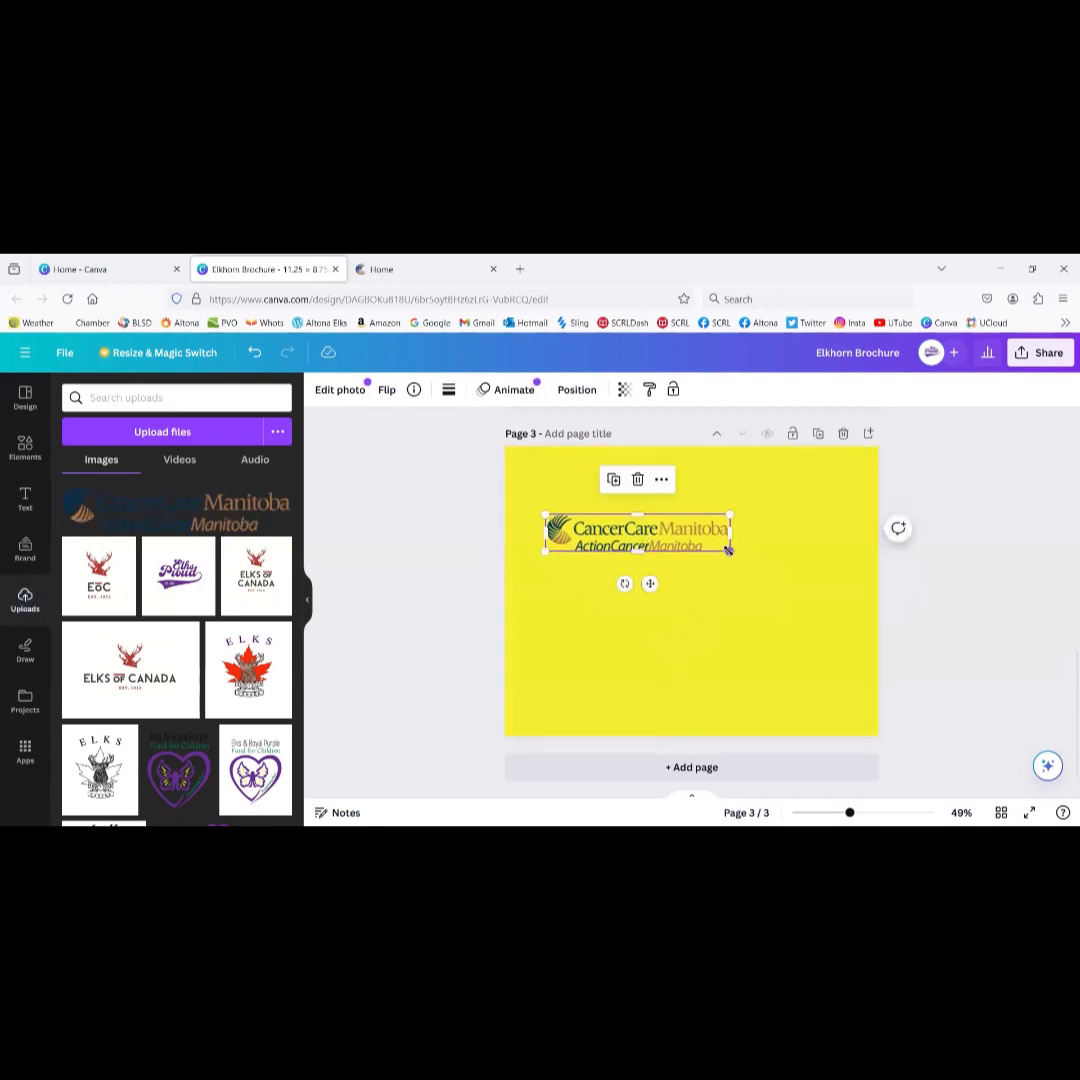
{"action": "mouse_move", "coordinate": [731, 551]}
{"action": "left_mouse_down"}
{"action": "mouse_move", "coordinate": [790, 590]}
{"action": "mouse_move", "coordinate": [716, 552]}
{"action": "left_mouse_up"}
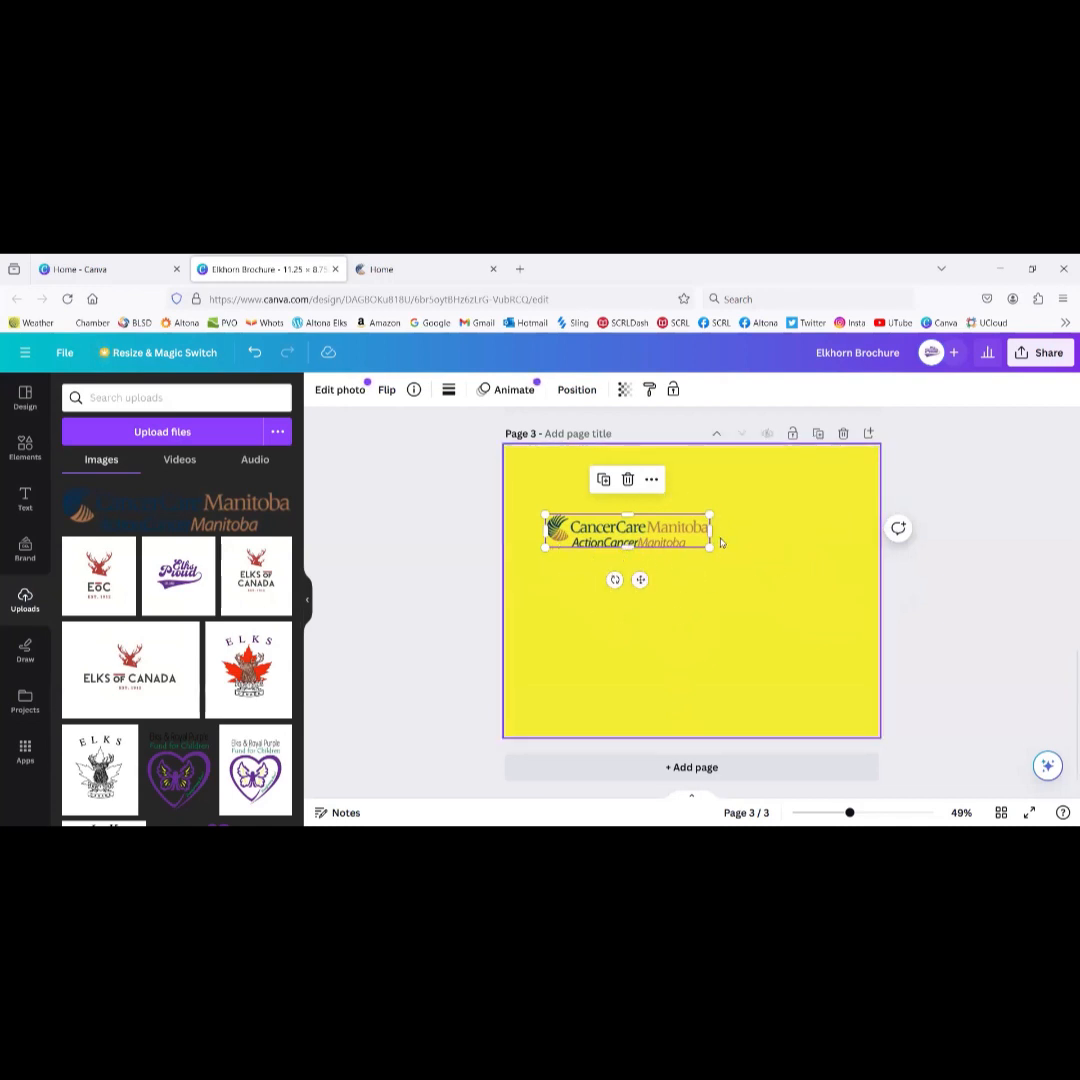
{"action": "left_click", "coordinate": [395, 274]}
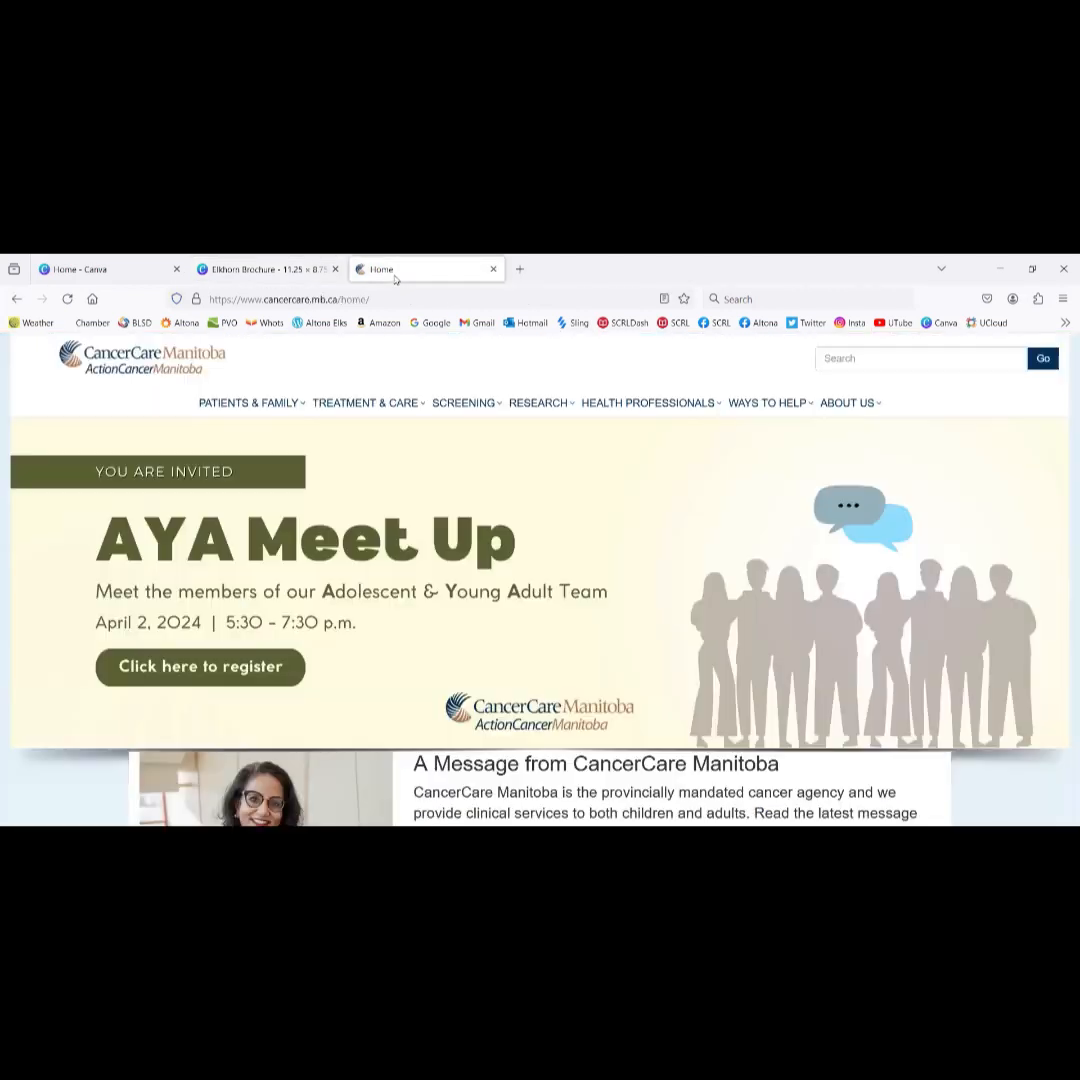
Step: Close the CancerCare Manitoba website tab and bring the copied logo into the design
{"action": "right_click", "coordinate": [173, 358]}
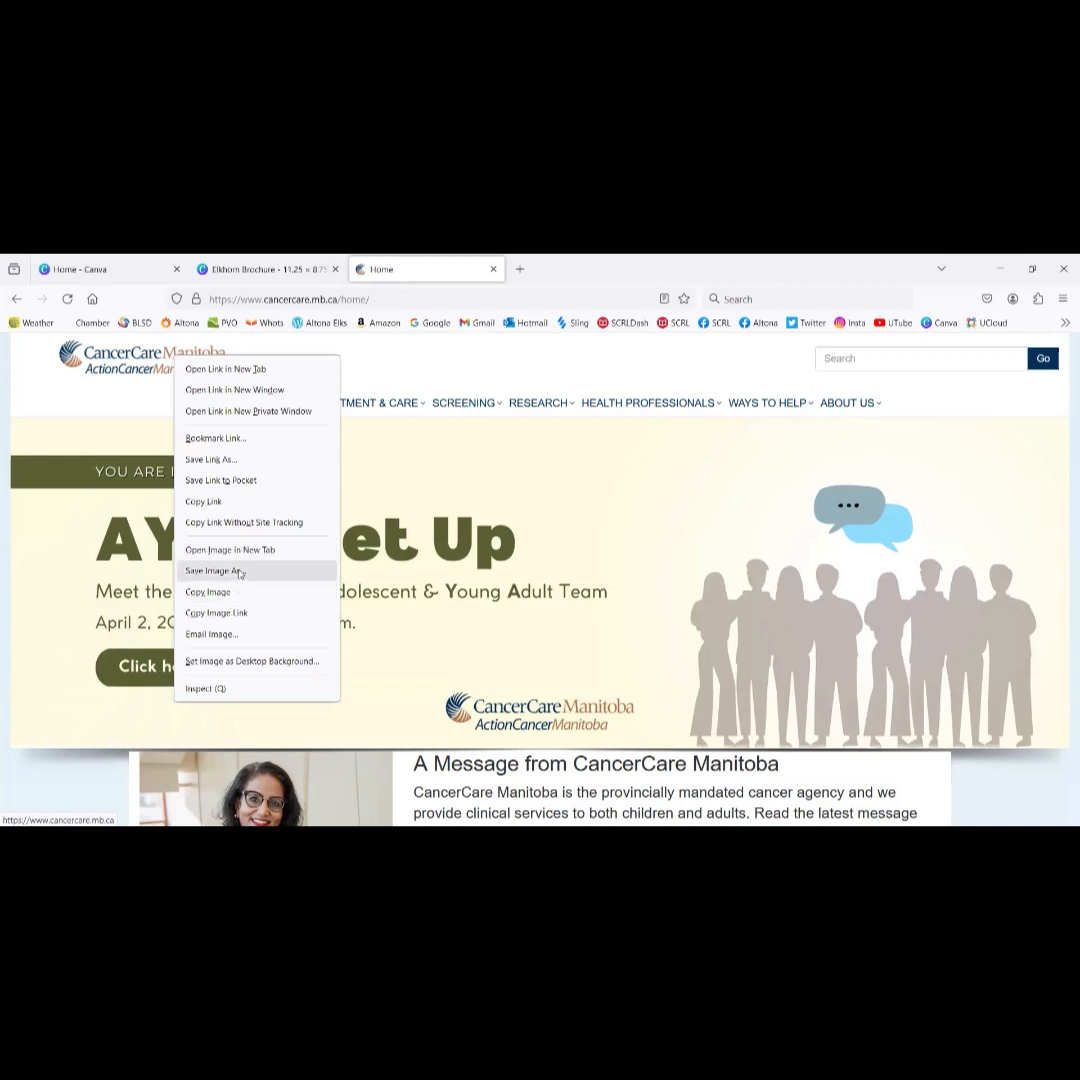
{"action": "left_click", "coordinate": [492, 270]}
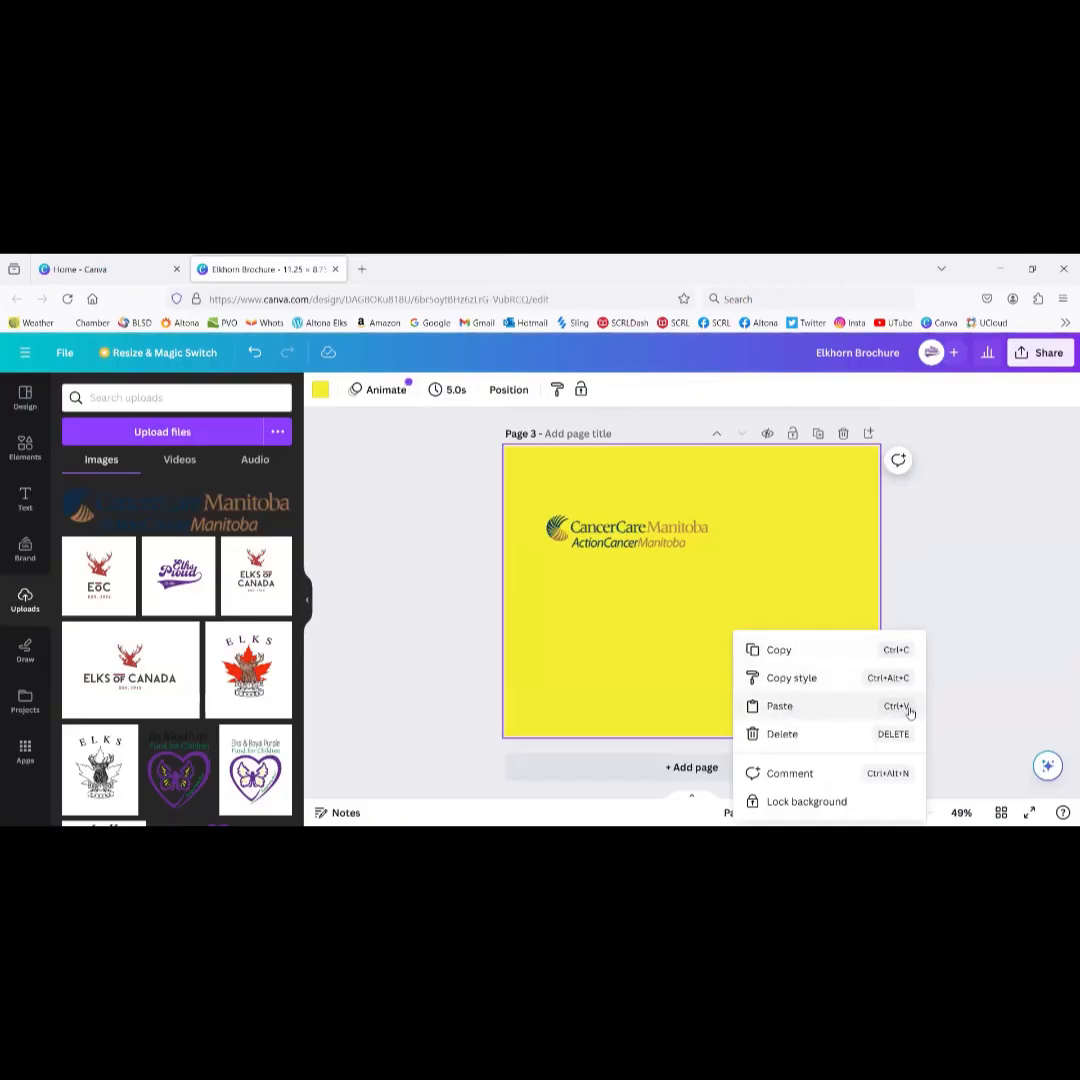
{"action": "left_click", "coordinate": [846, 713]}
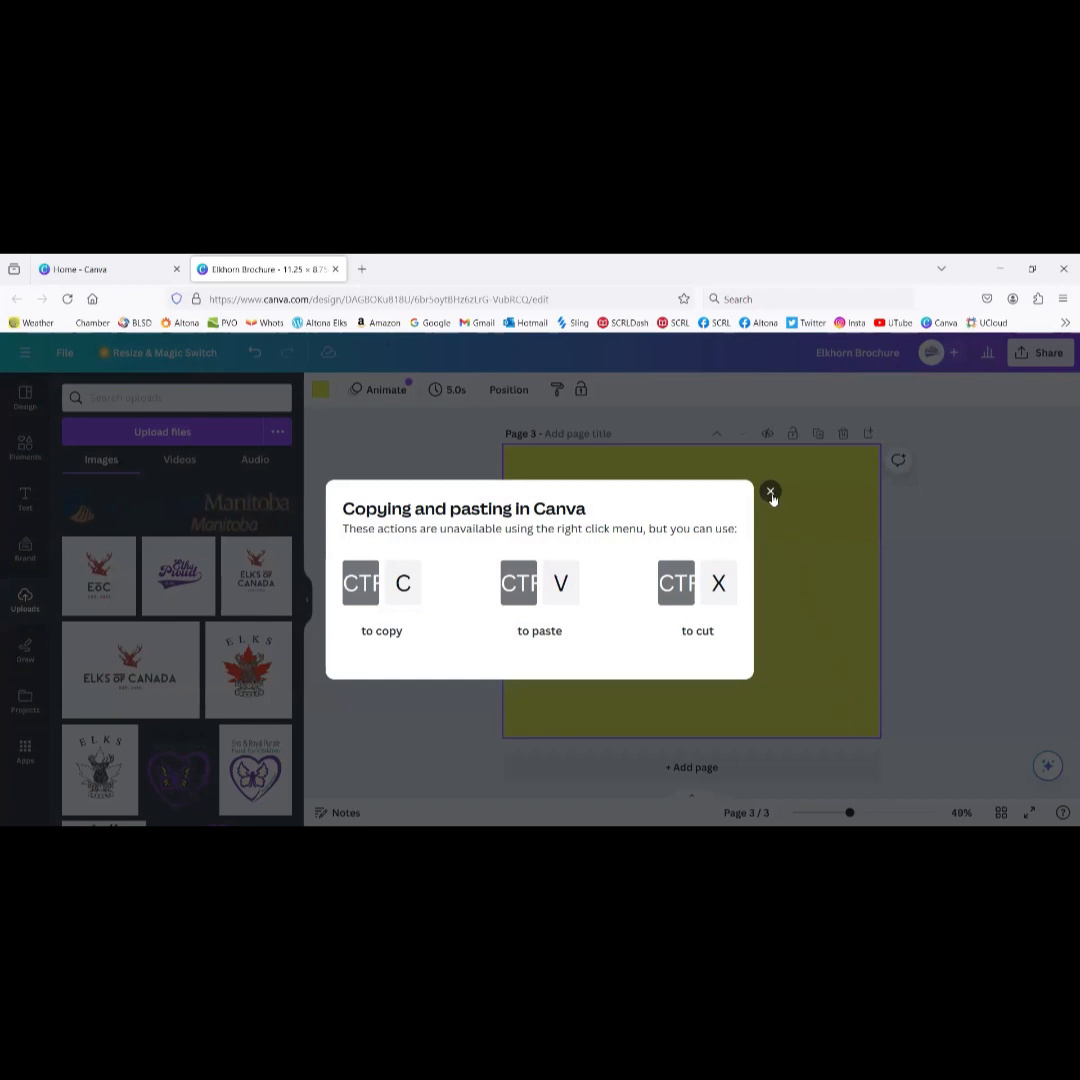
Step: Dismiss the copy-paste tip, copy page 3's content, then select and deselect the logo
{"action": "left_click", "coordinate": [771, 493]}
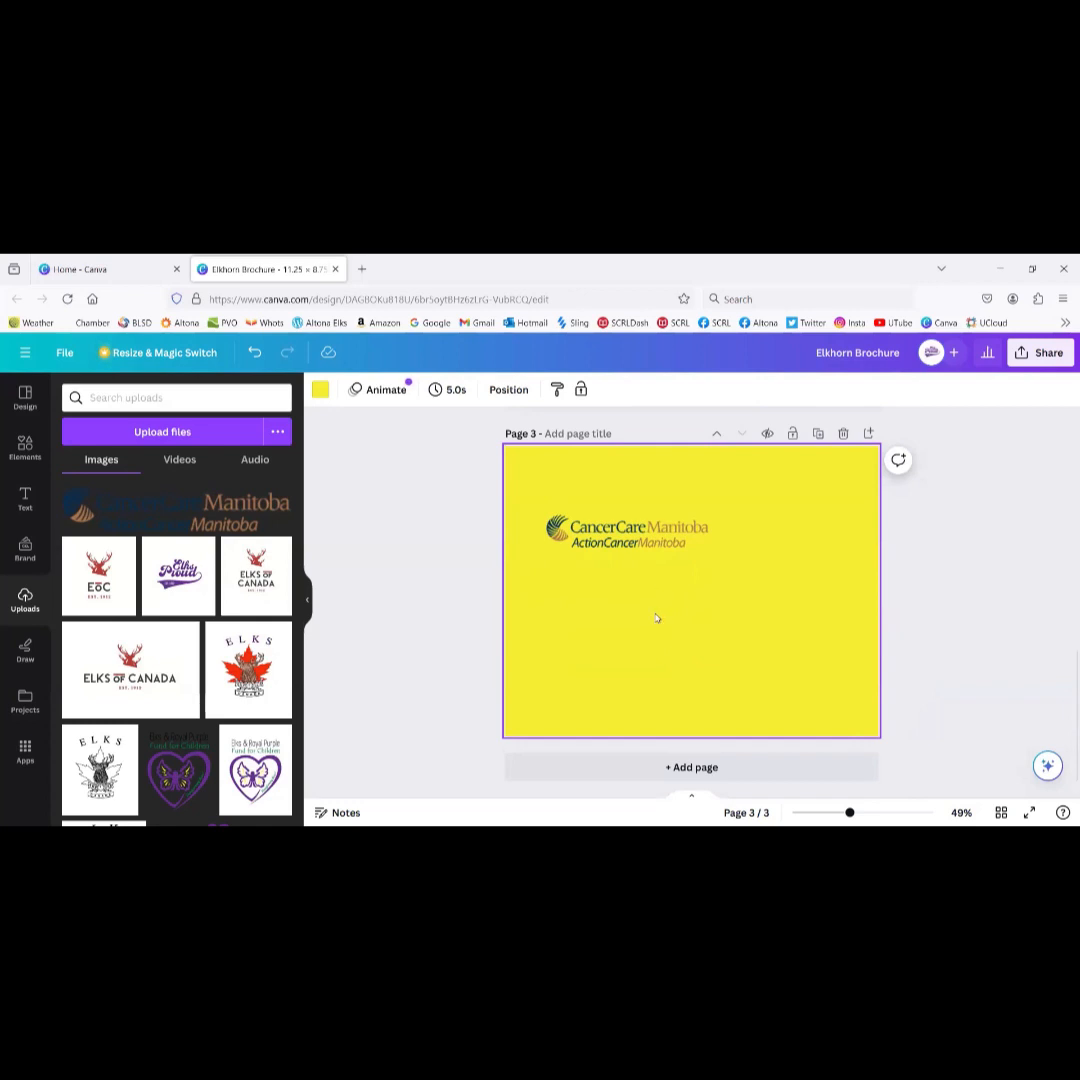
{"action": "right_click", "coordinate": [656, 618]}
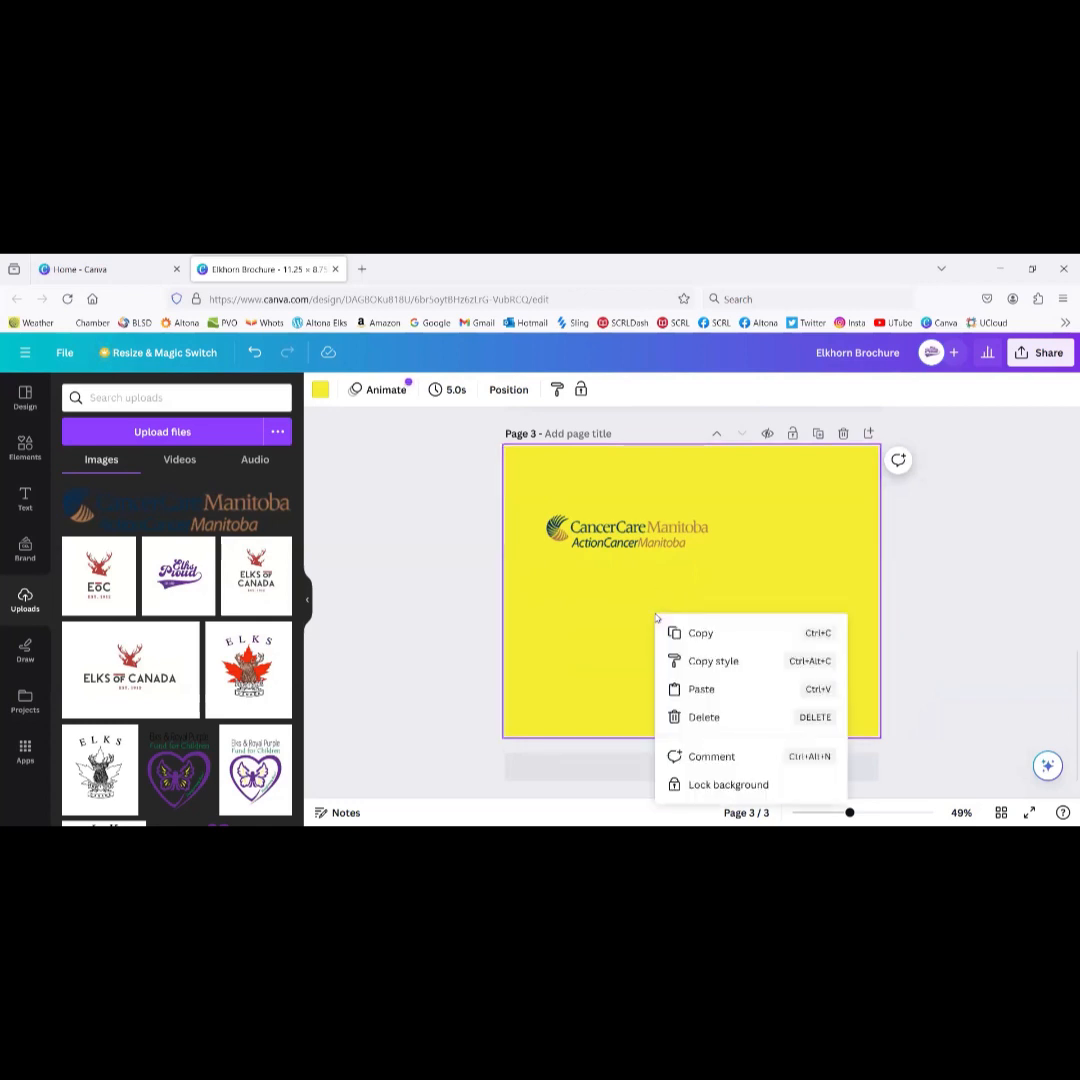
{"action": "left_click", "coordinate": [704, 634]}
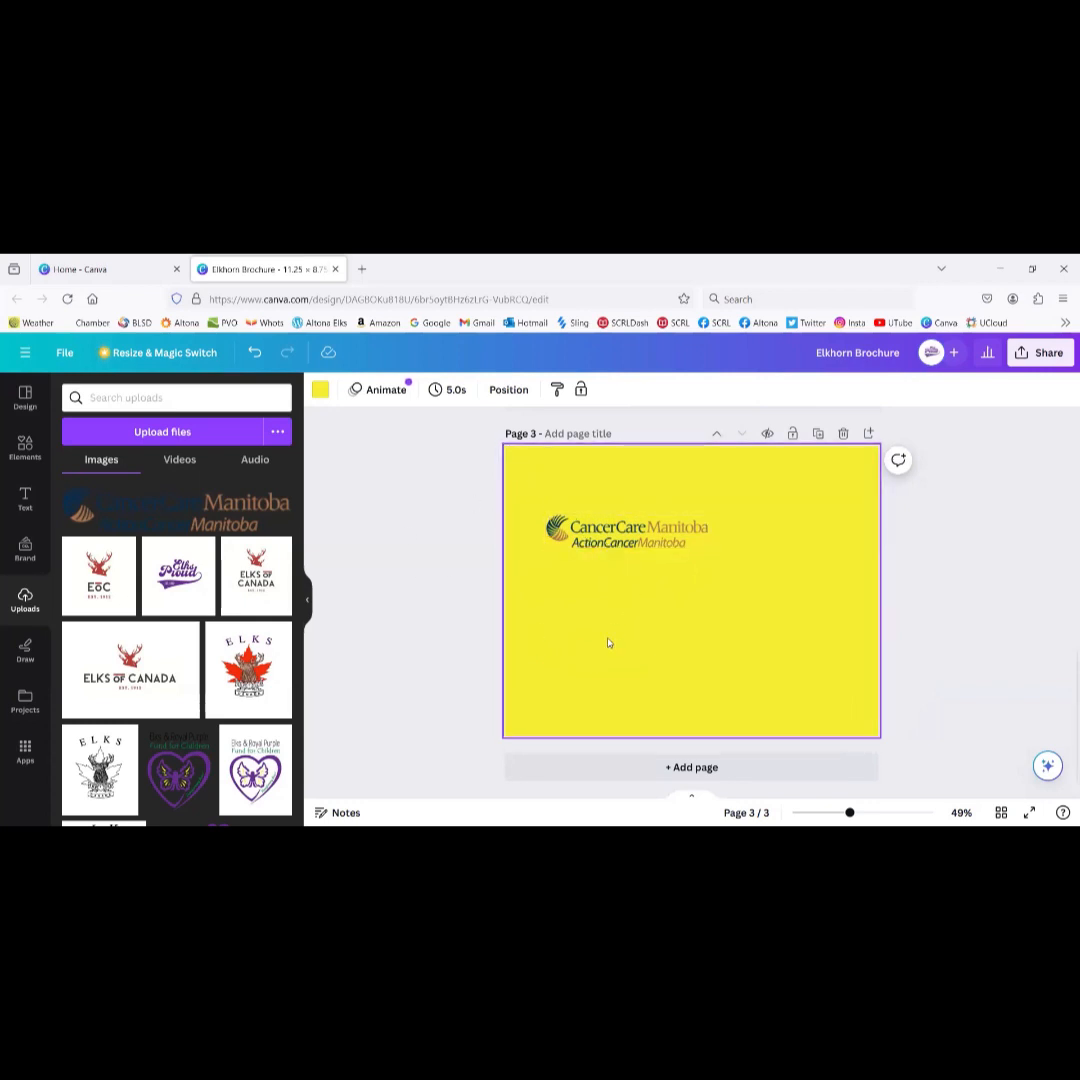
{"action": "left_click", "coordinate": [633, 543]}
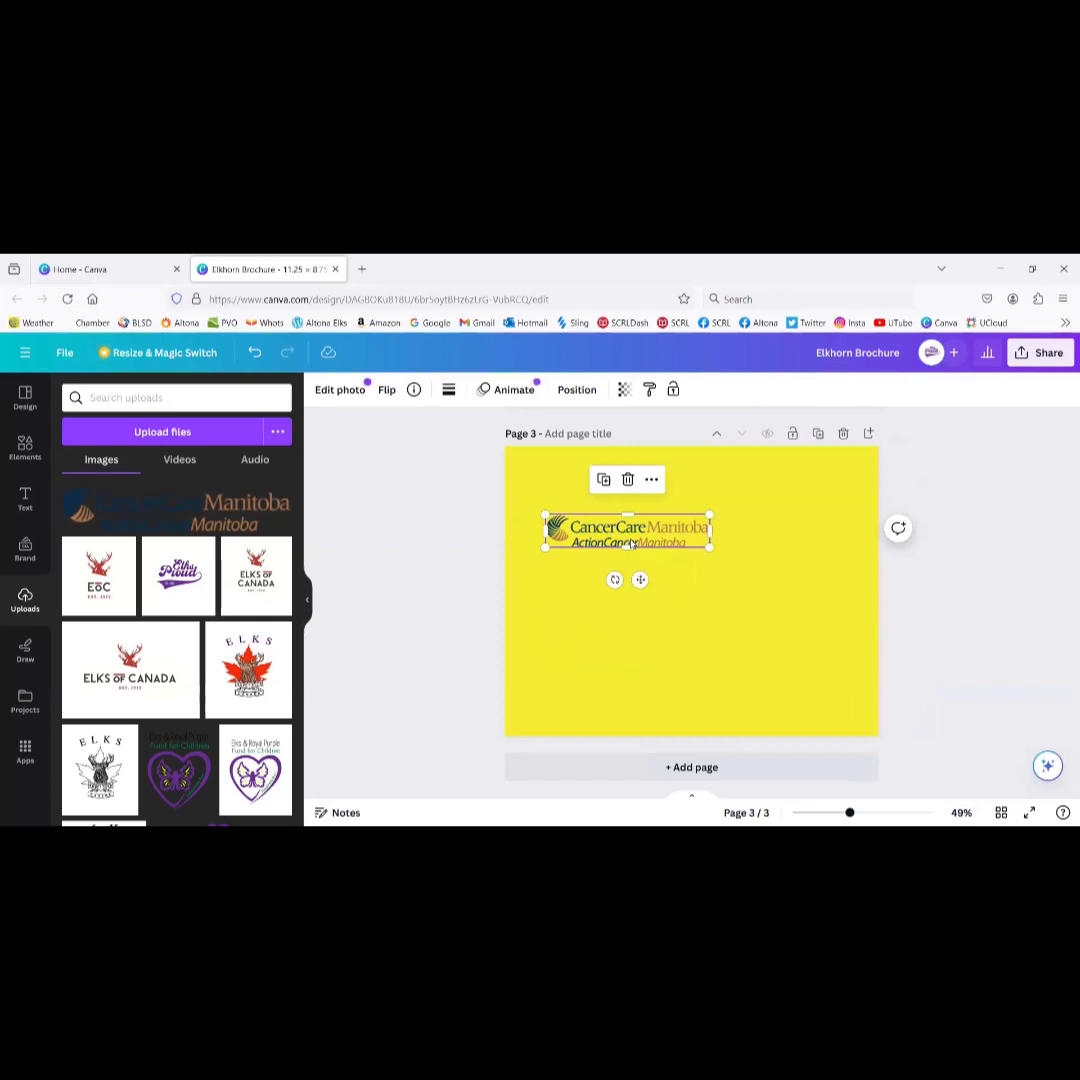
{"action": "left_click", "coordinate": [706, 623]}
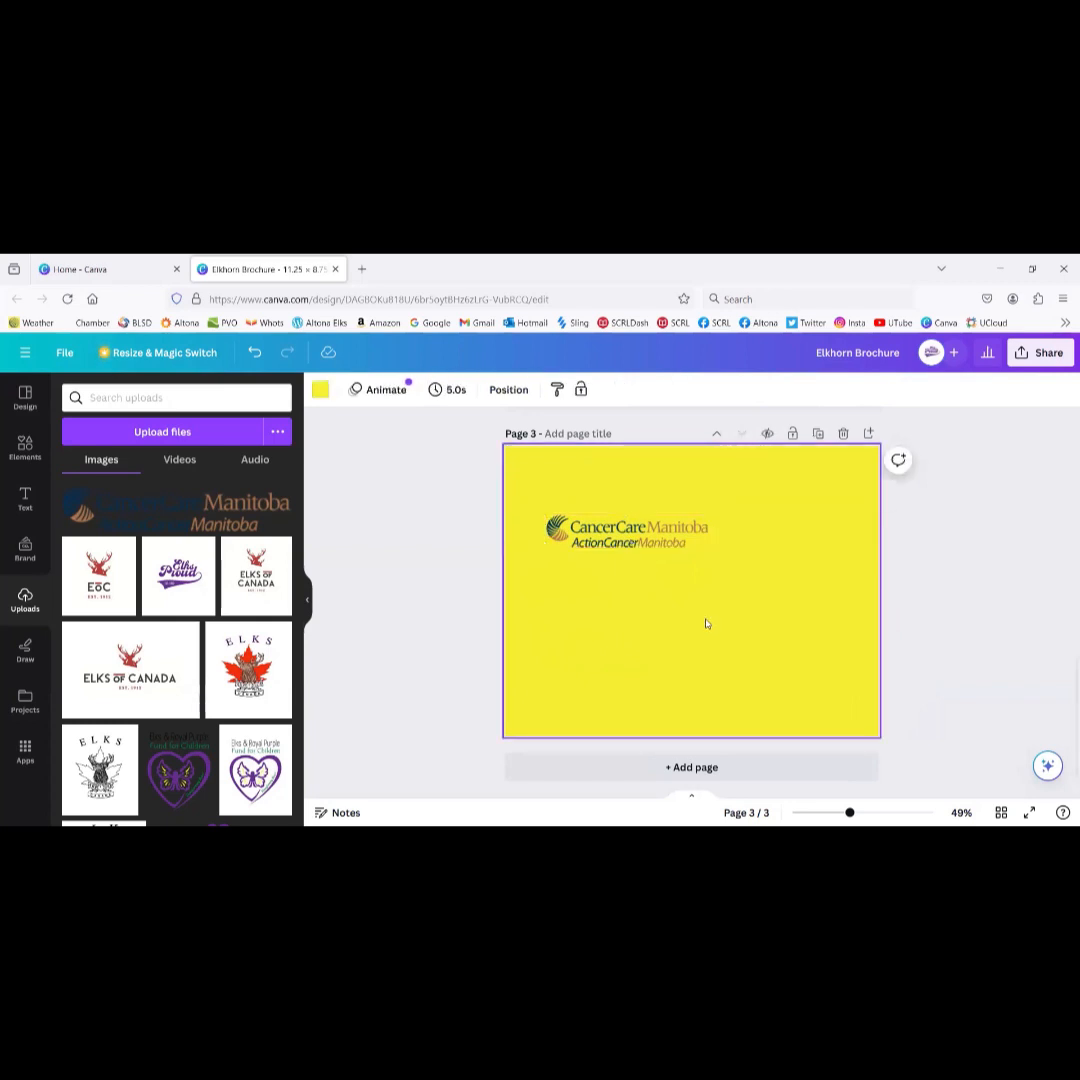
Step: Paste another copy of the CancerCare logo, then close the Elkhorn Brochure design
{"action": "key", "text": "ctrl+v"}
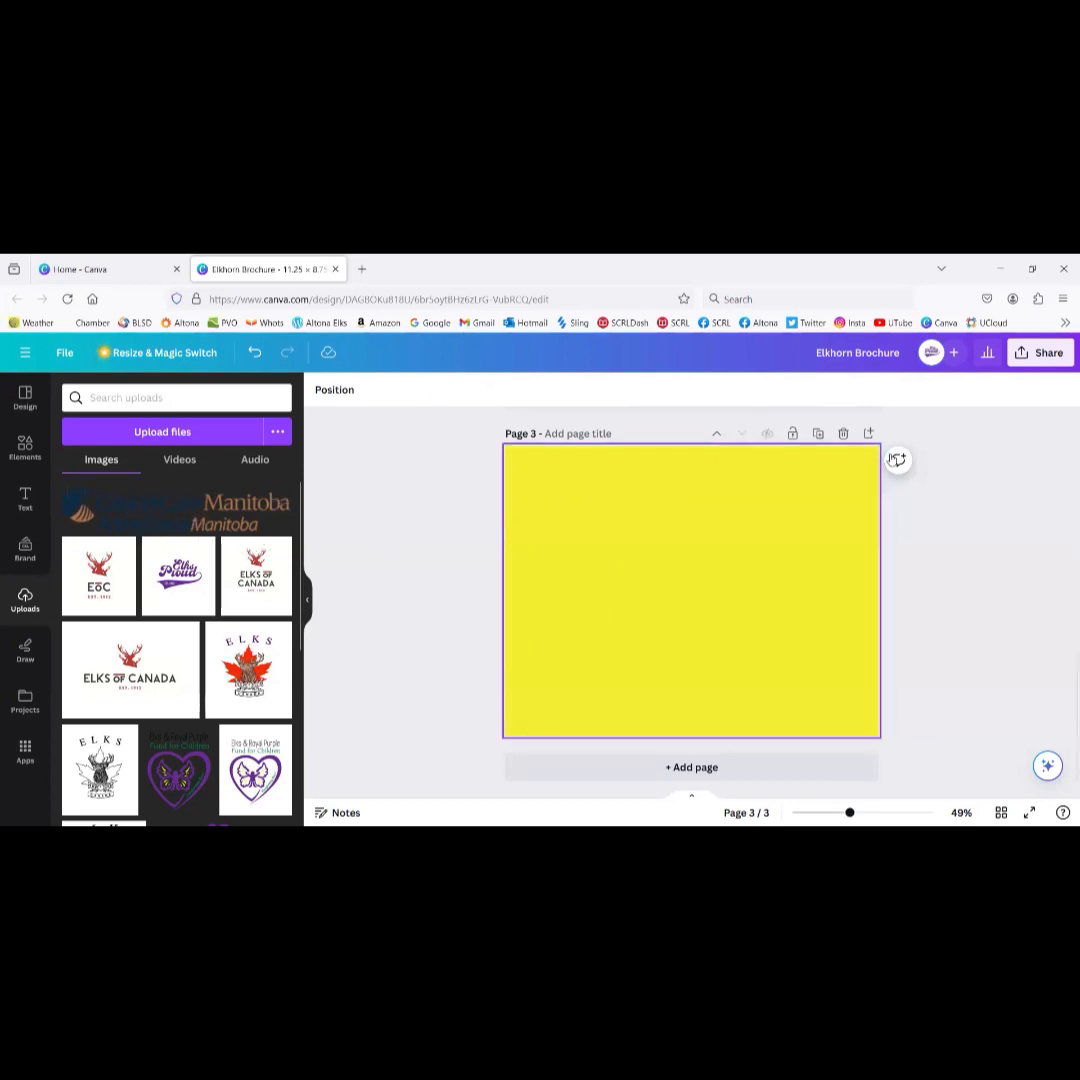
{"action": "left_click", "coordinate": [335, 269]}
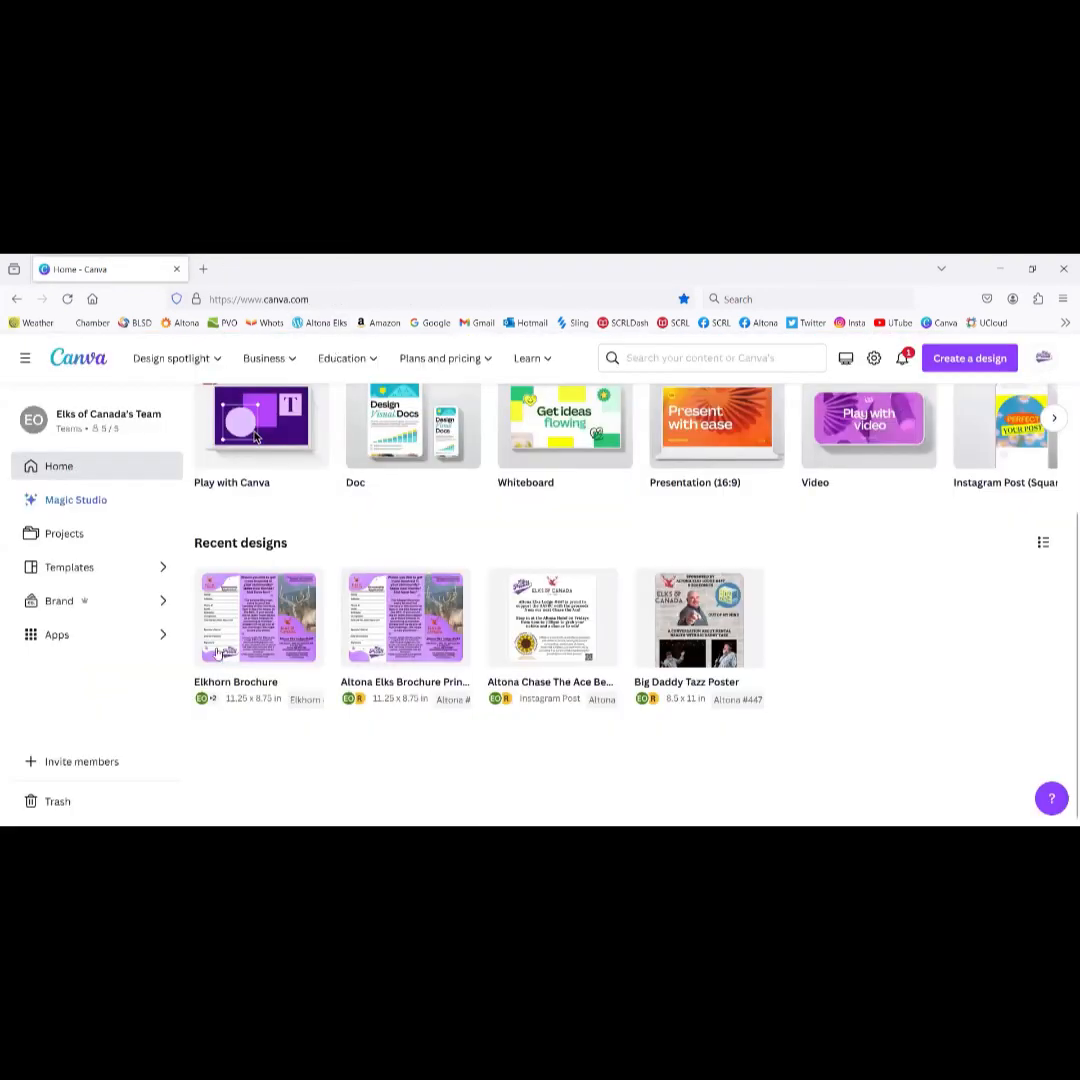
Step: Go to Projects and locate the Elkhorn Brochure design among the designs
{"action": "left_click", "coordinate": [64, 533]}
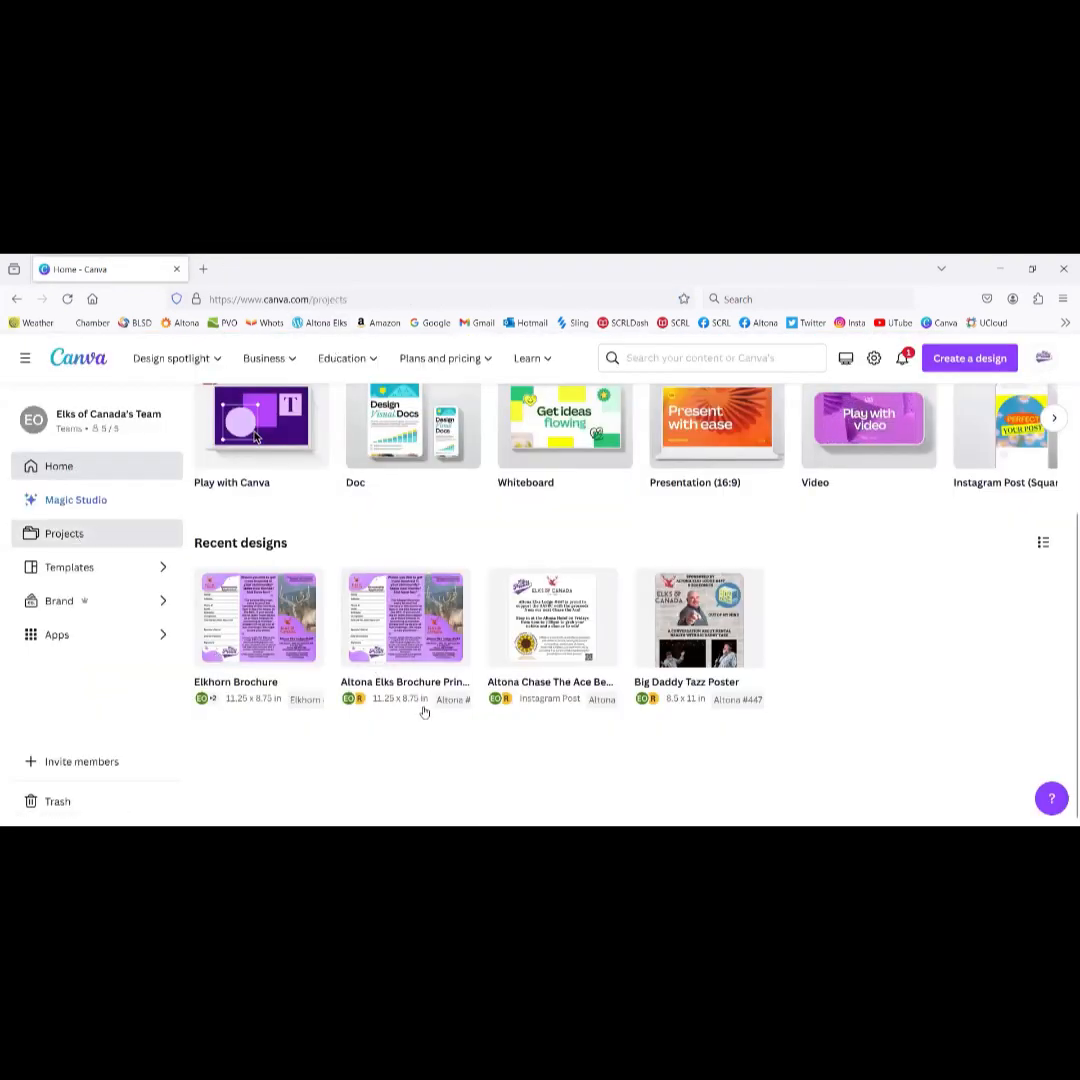
{"action": "scroll", "coordinate": [452, 600], "scroll_direction": "down", "scroll_amount": 4}
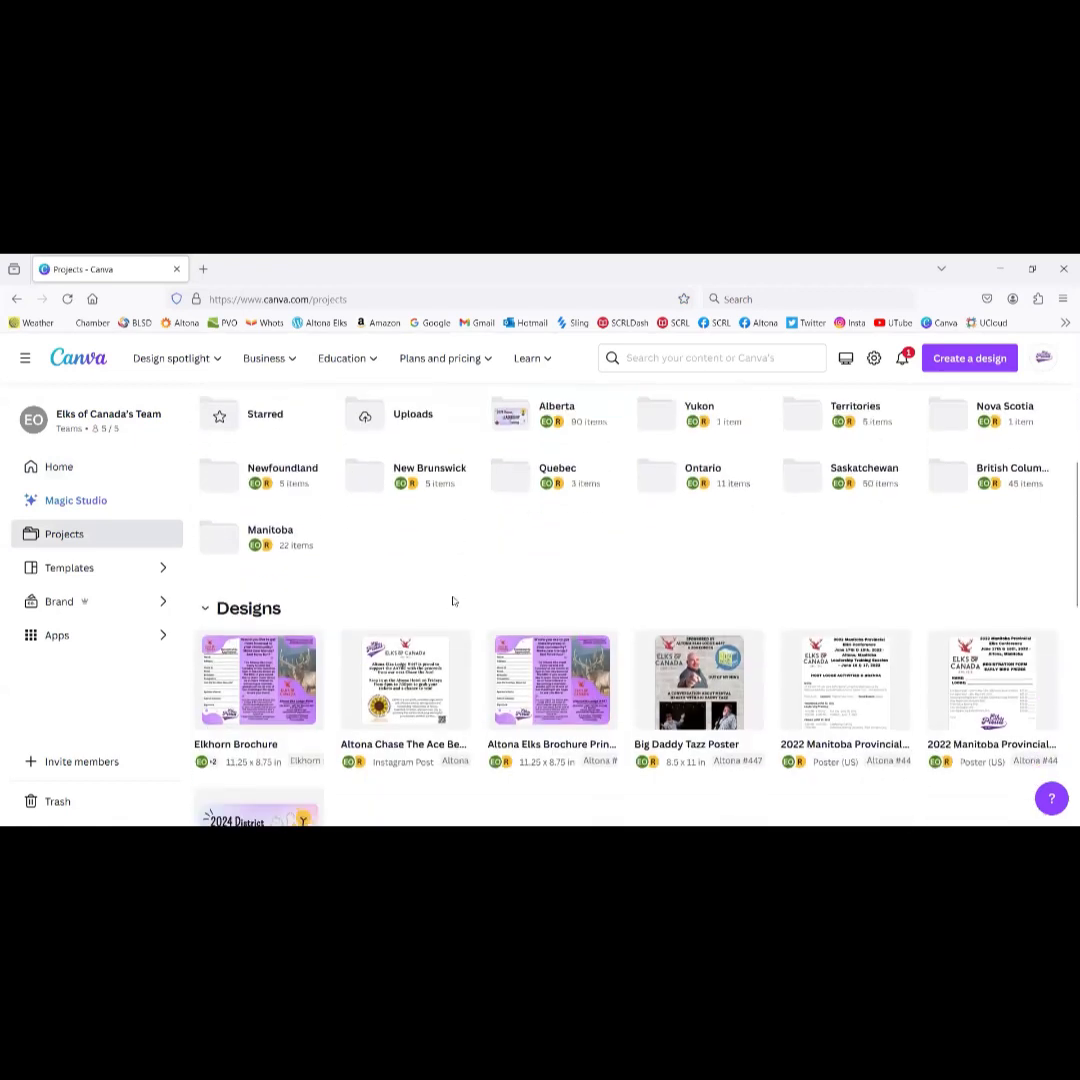
{"action": "scroll", "coordinate": [453, 601], "scroll_direction": "up", "scroll_amount": 1}
{"action": "scroll", "coordinate": [452, 600], "scroll_direction": "down", "scroll_amount": 3}
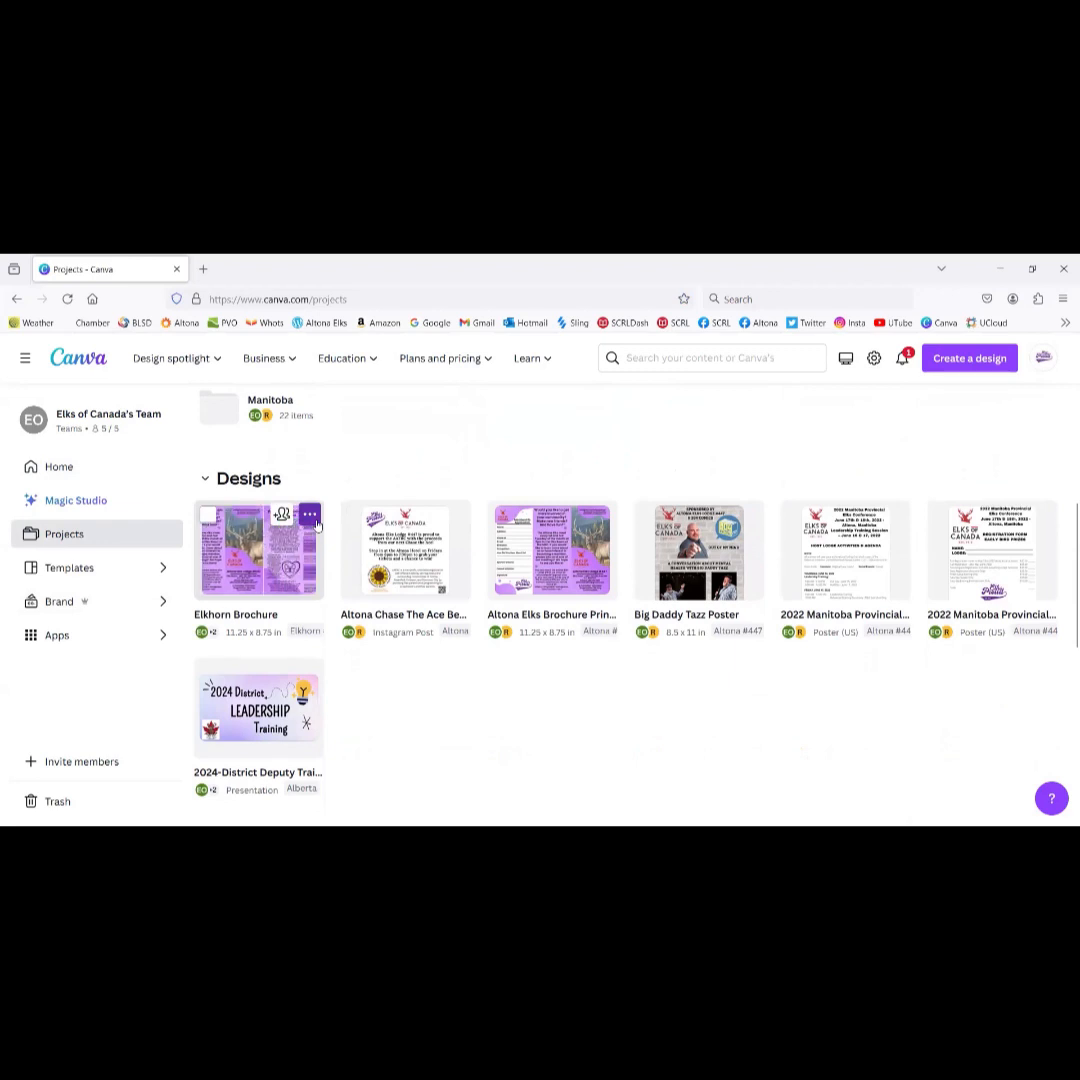
Step: Move the Elkhorn Brochure design to the trash using its options menu
{"action": "left_click", "coordinate": [314, 520]}
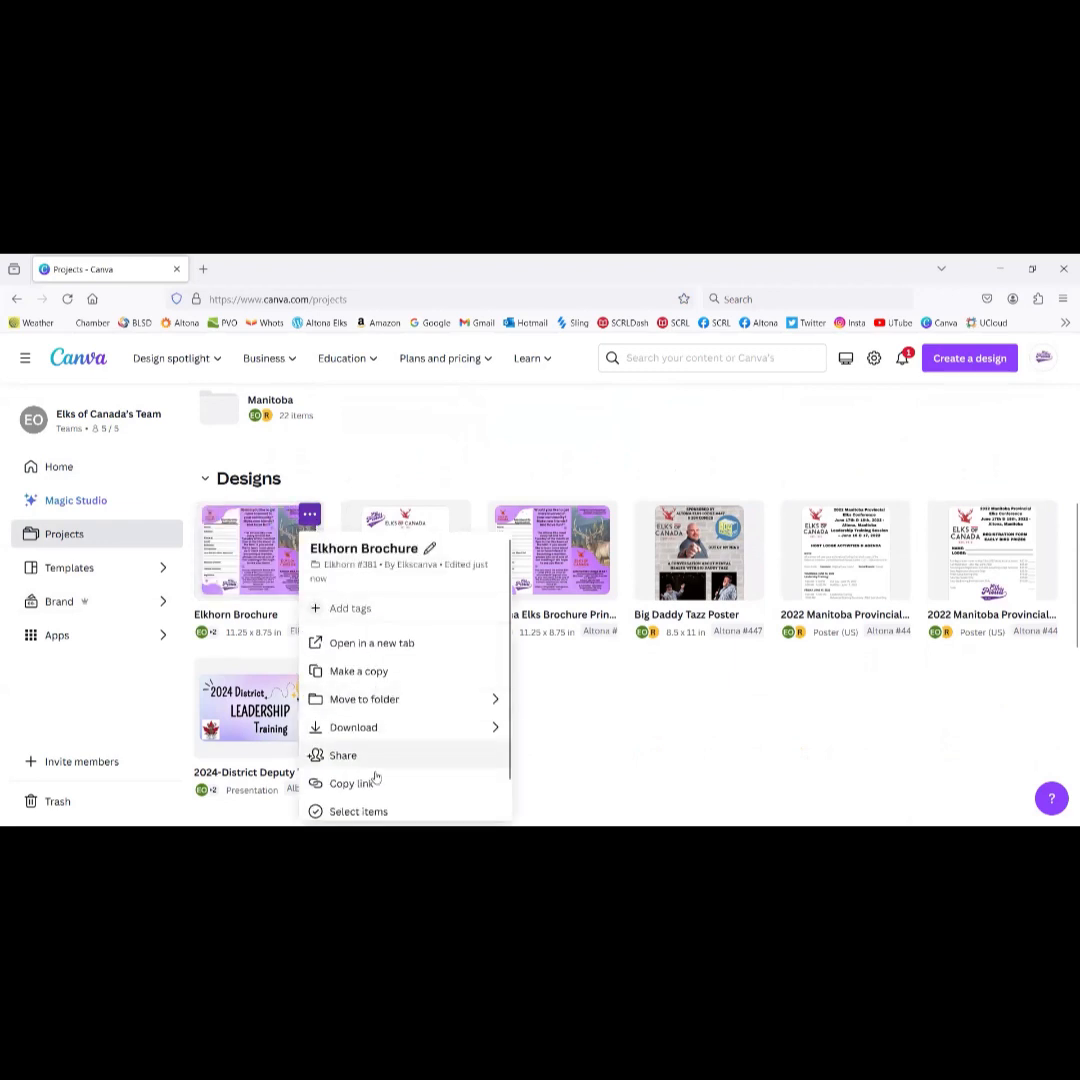
{"action": "scroll", "coordinate": [401, 722], "scroll_direction": "down", "scroll_amount": 1}
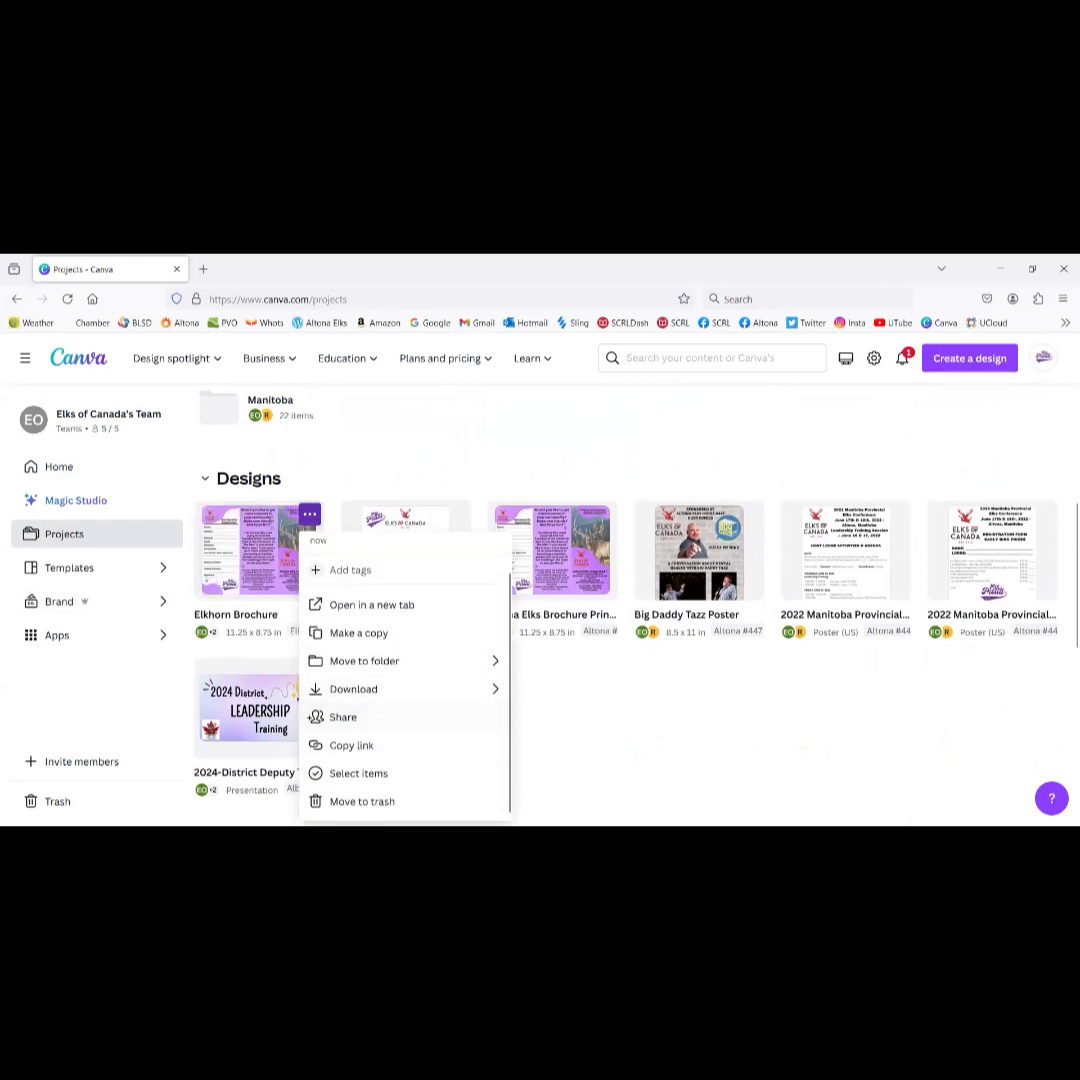
{"action": "left_click", "coordinate": [317, 485]}
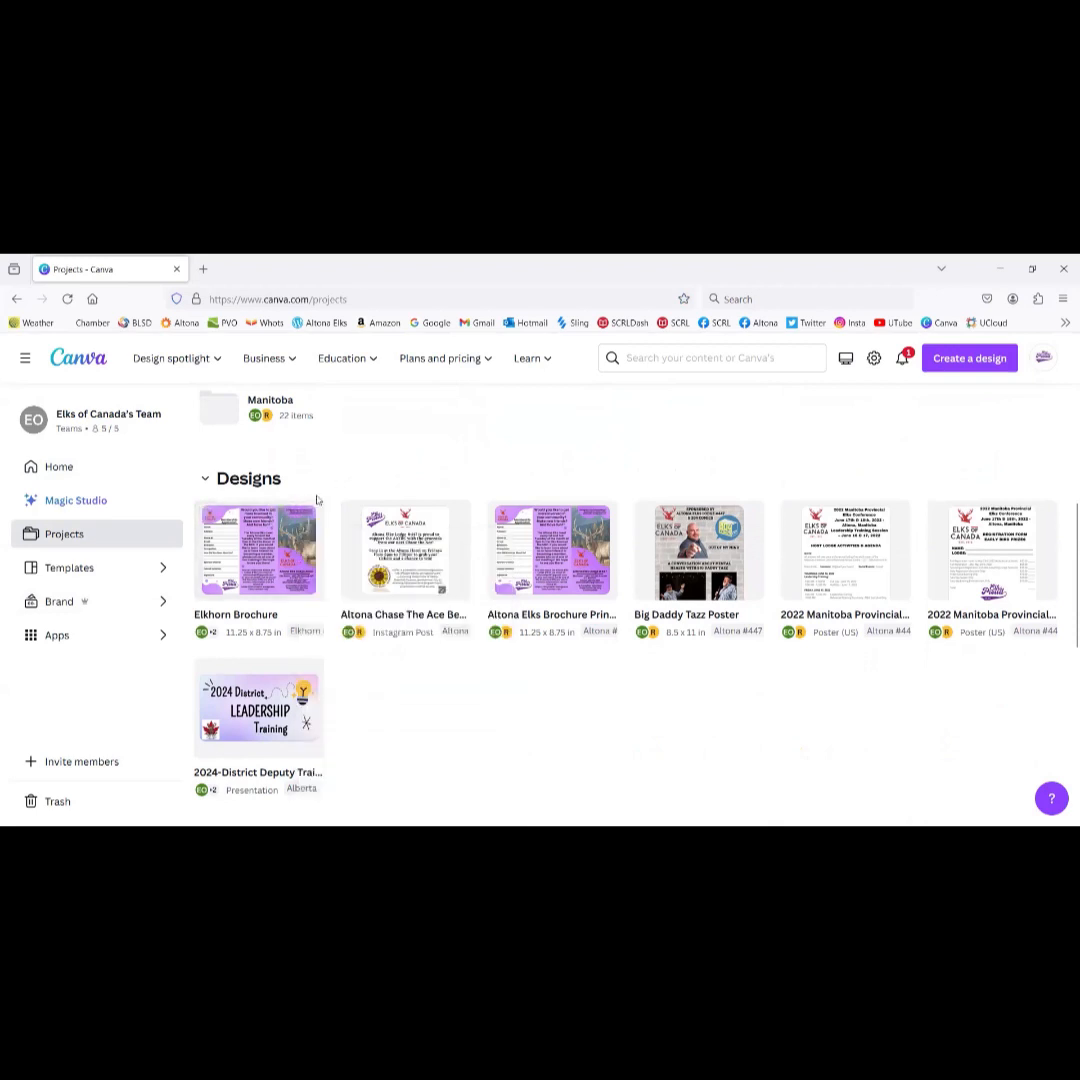
{"action": "left_click_drag", "start_coordinate": [328, 476], "coordinate": [349, 438]}
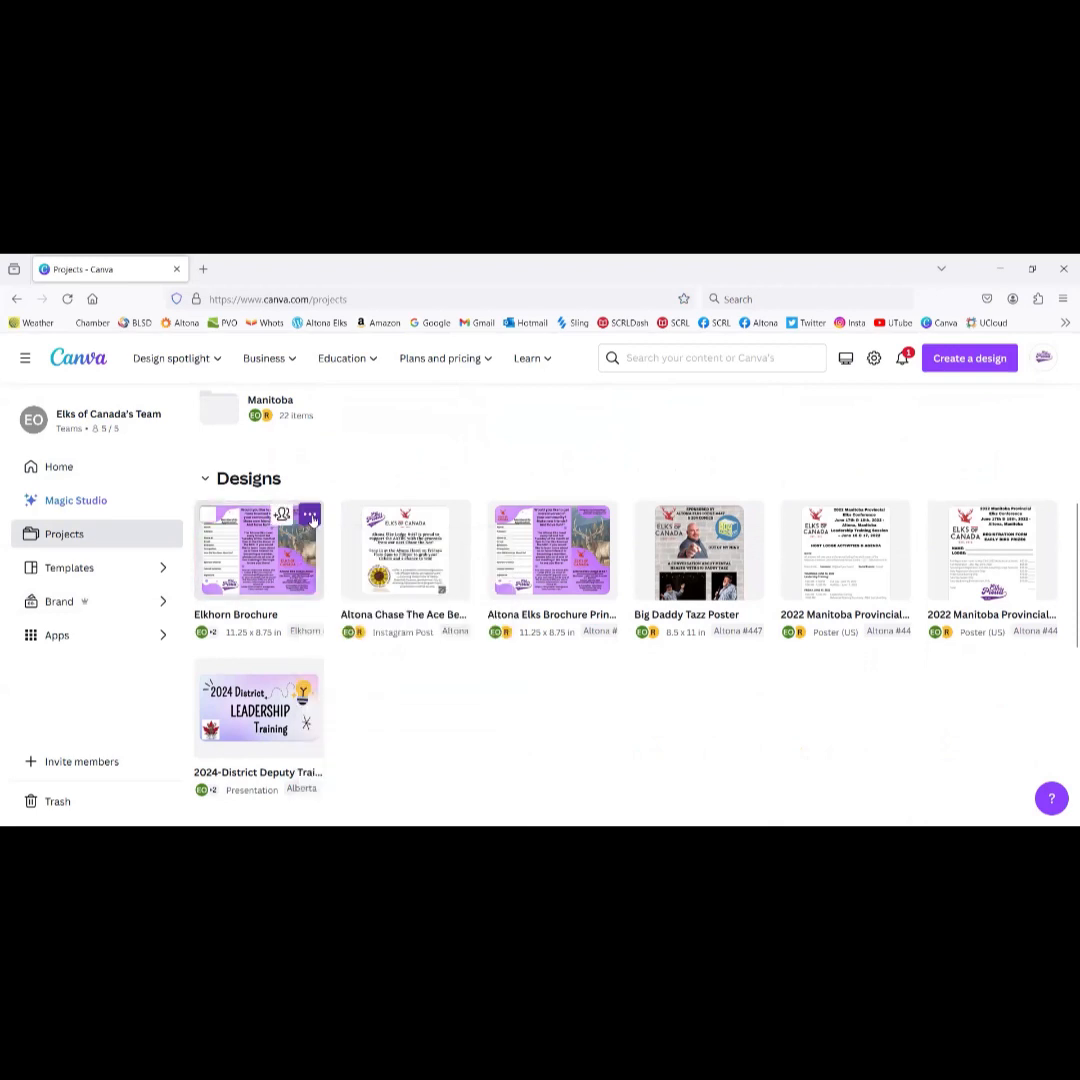
{"action": "left_click", "coordinate": [311, 516]}
{"action": "scroll", "coordinate": [407, 755], "scroll_direction": "down", "scroll_amount": 1}
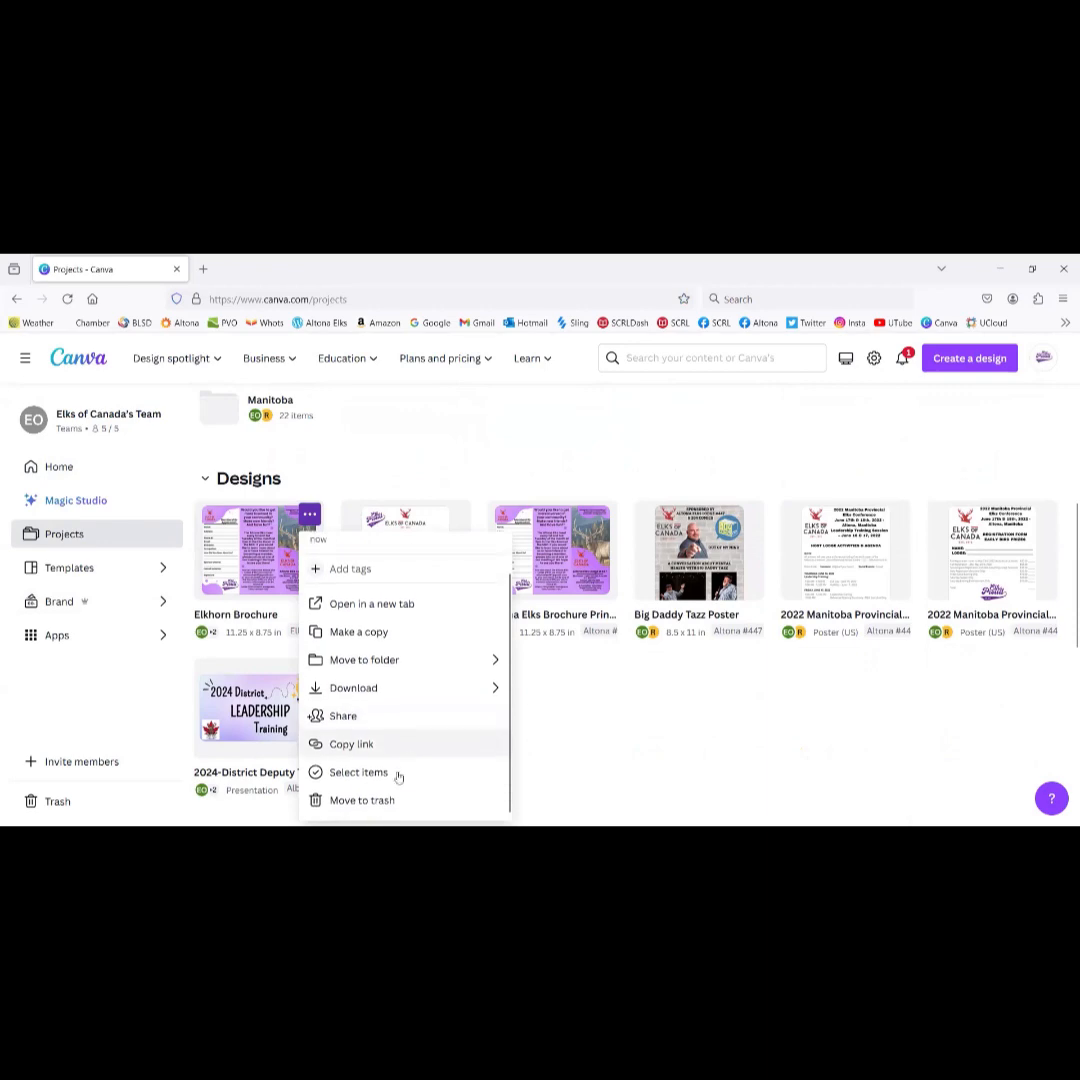
{"action": "left_click", "coordinate": [362, 801]}
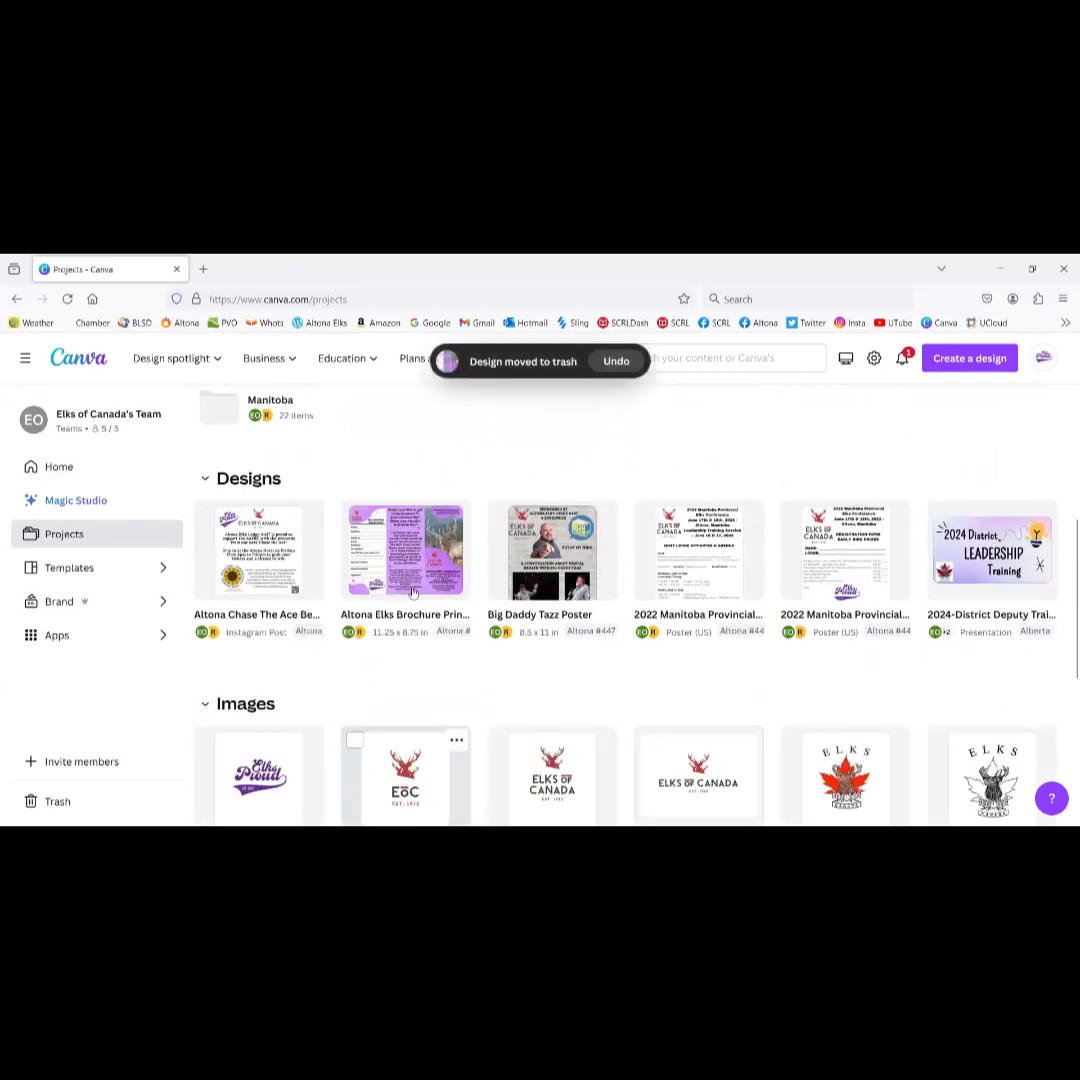
{"action": "scroll", "coordinate": [424, 763], "scroll_direction": "down", "scroll_amount": 3}
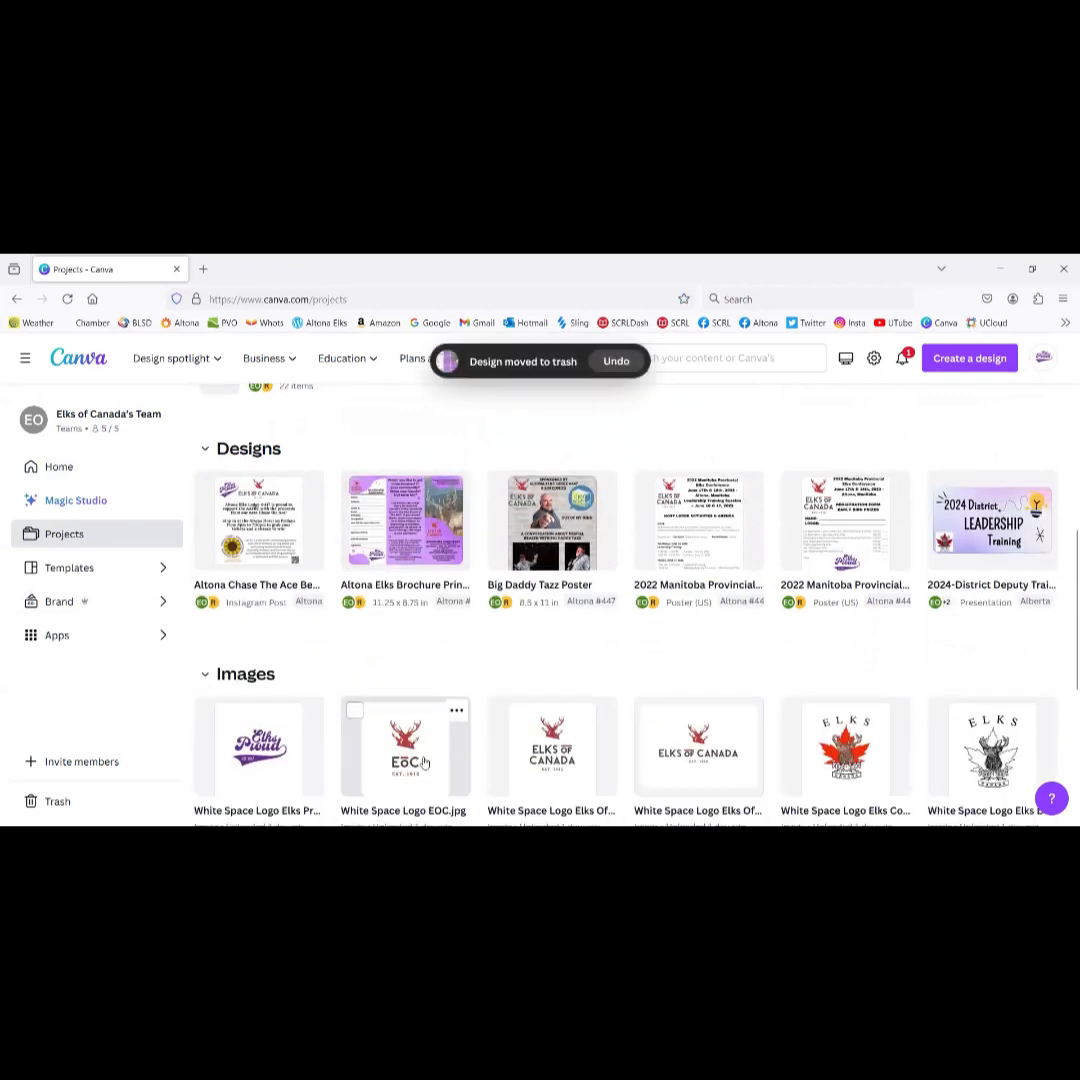
{"action": "scroll", "coordinate": [424, 763], "scroll_direction": "up", "scroll_amount": 6}
{"action": "scroll", "coordinate": [424, 763], "scroll_direction": "down", "scroll_amount": 2}
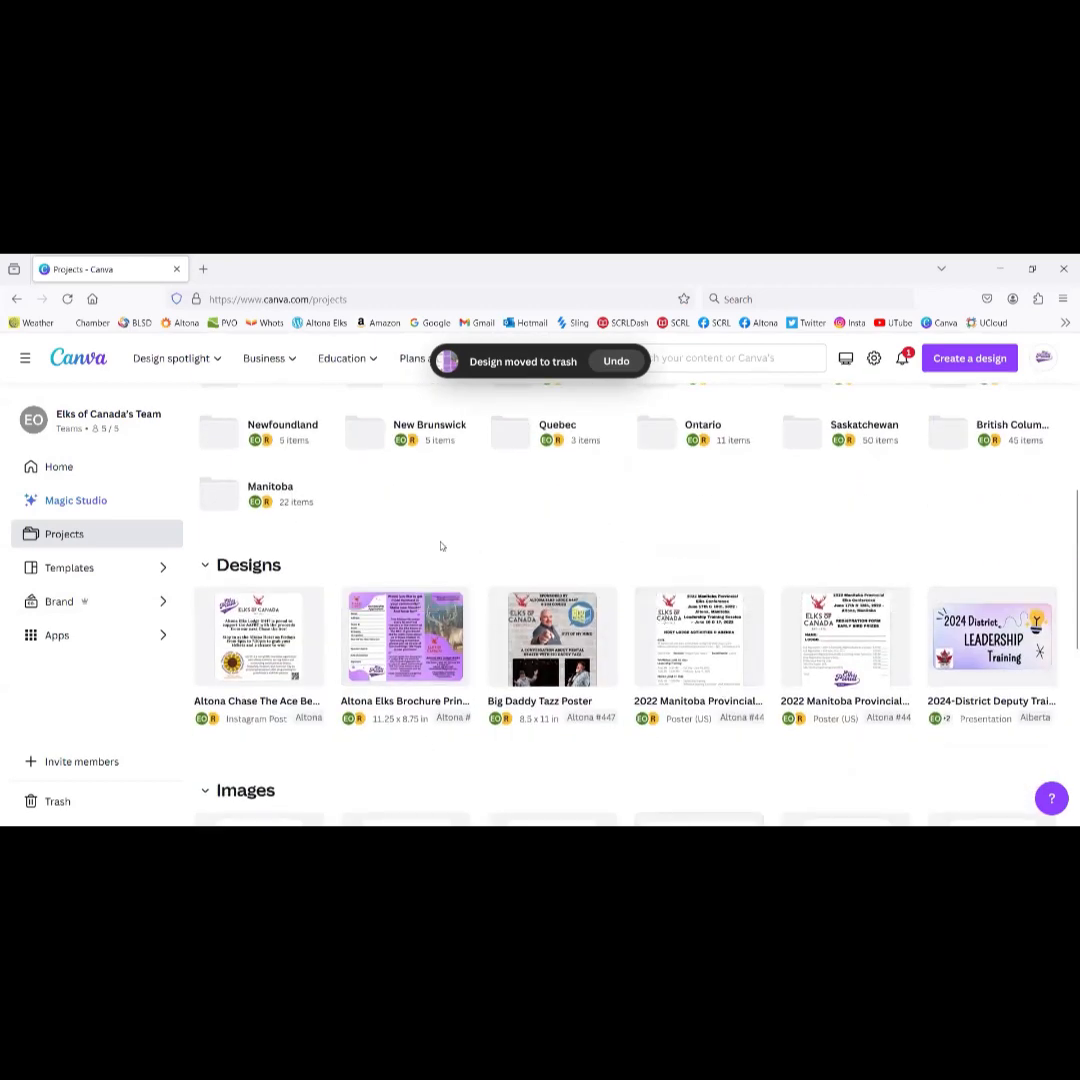
{"action": "scroll", "coordinate": [441, 545], "scroll_direction": "up", "scroll_amount": 2}
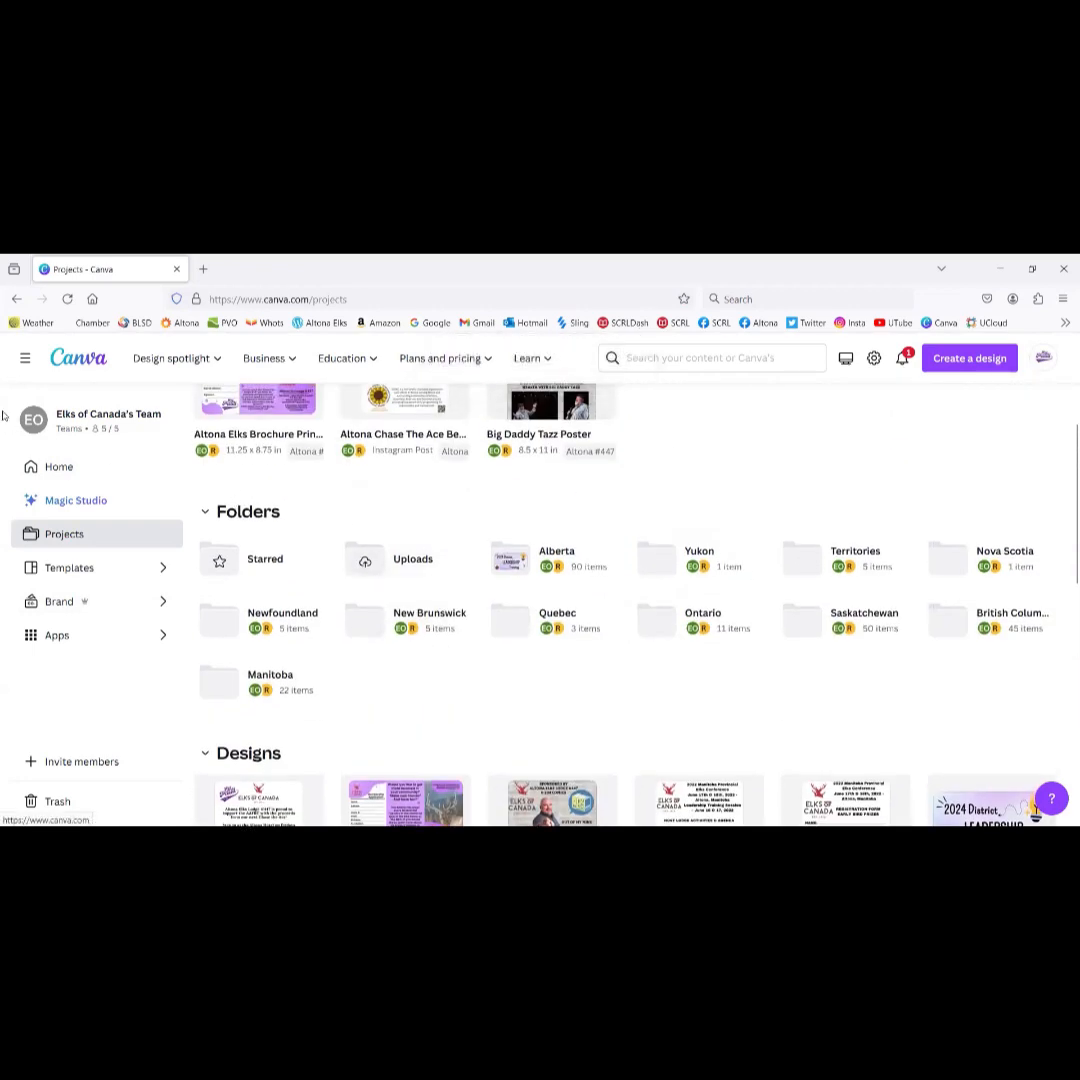
Step: From the Canva home page, create a blank Flyer (Portrait 8.5 × 11 in) design
{"action": "left_click", "coordinate": [72, 362]}
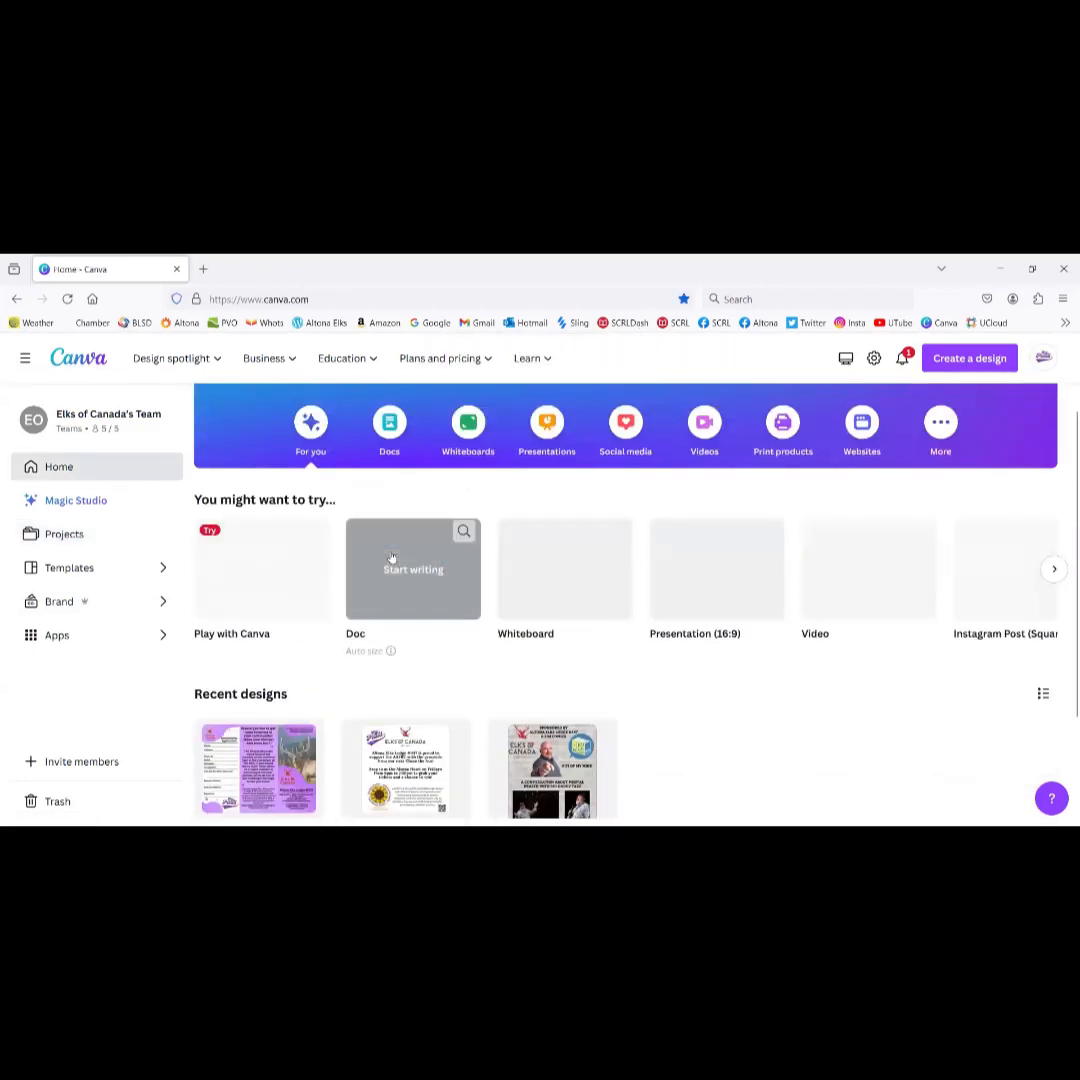
{"action": "scroll", "coordinate": [391, 556], "scroll_direction": "down", "scroll_amount": 2}
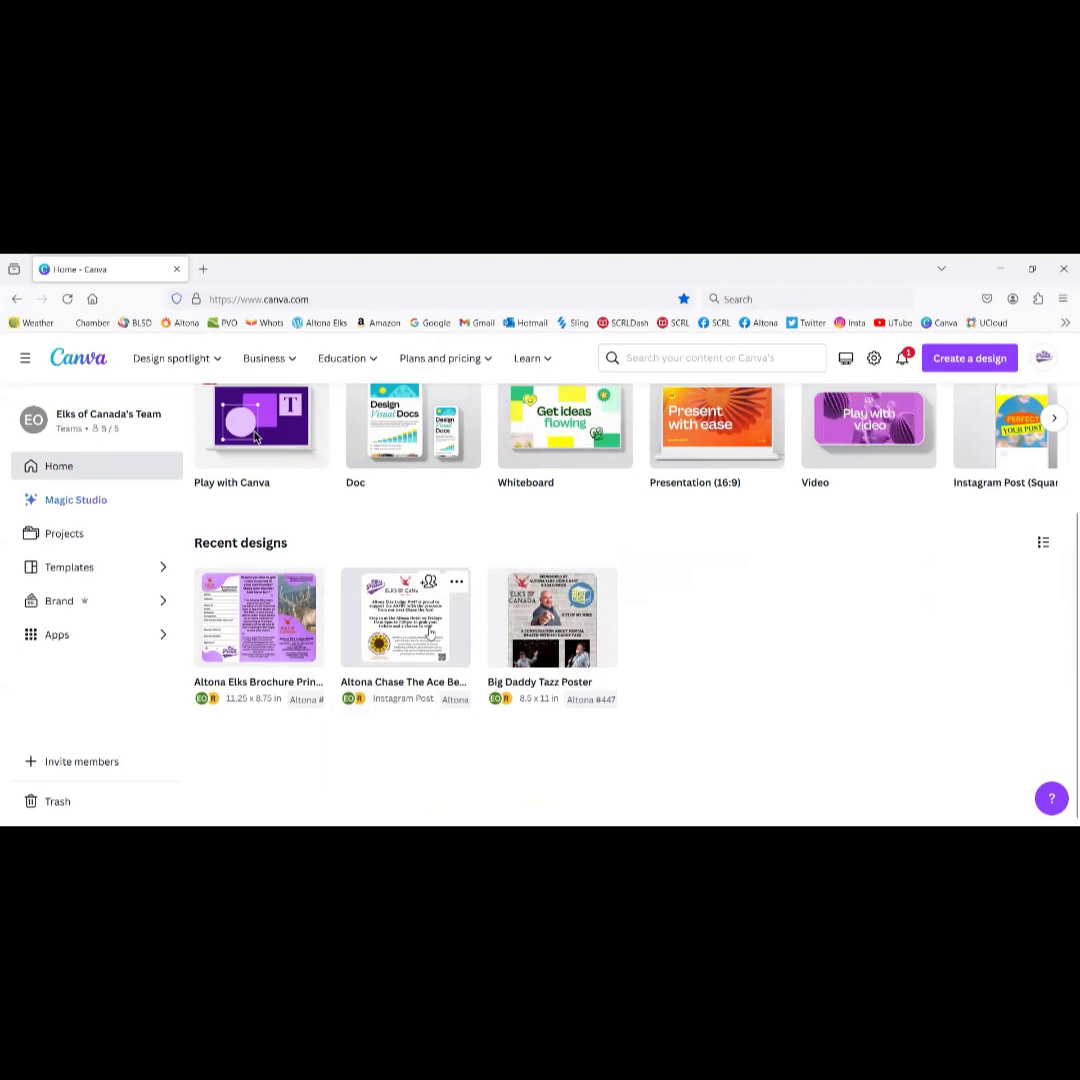
{"action": "scroll", "coordinate": [390, 610], "scroll_direction": "up", "scroll_amount": 3}
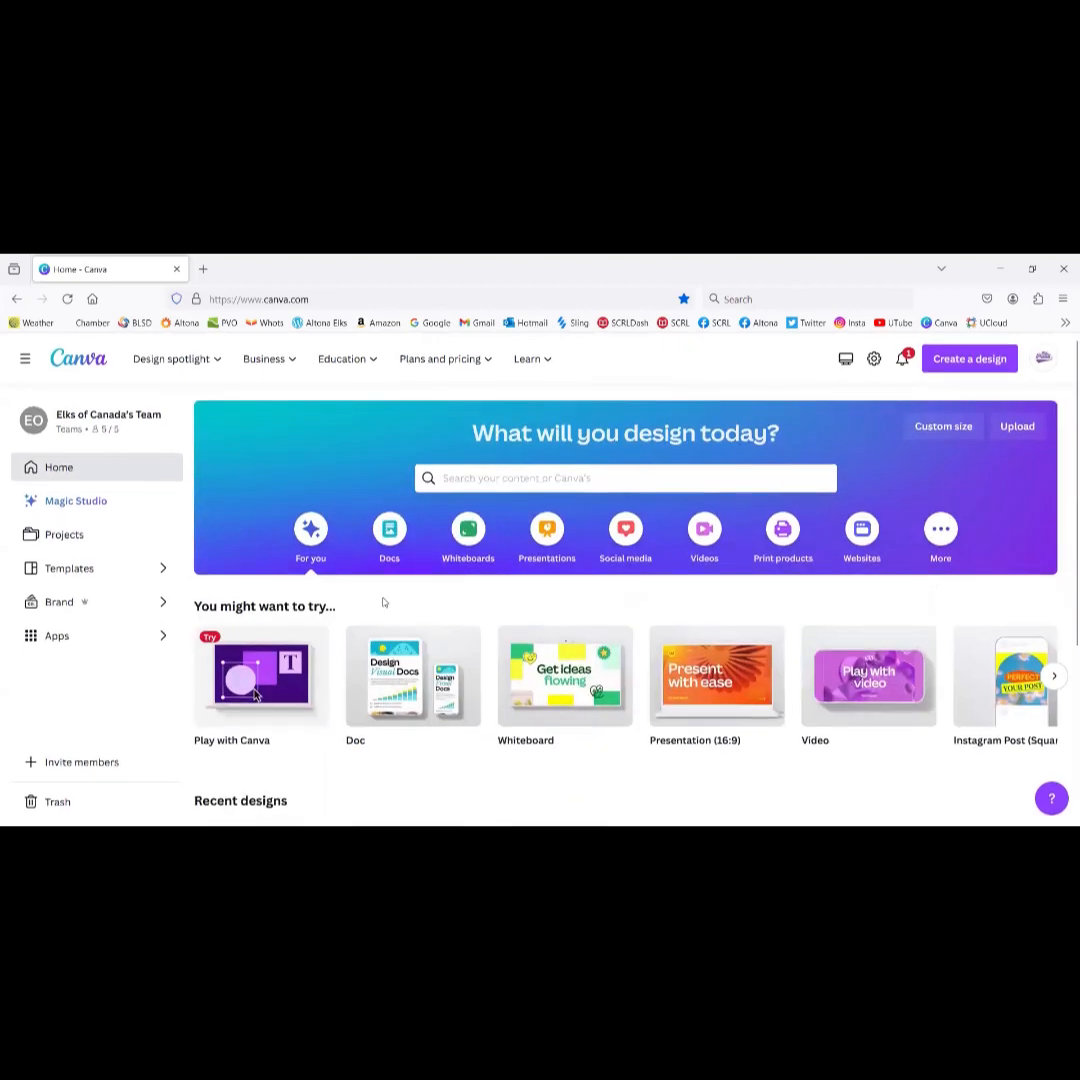
{"action": "scroll", "coordinate": [390, 610], "scroll_direction": "down", "scroll_amount": 2}
{"action": "scroll", "coordinate": [385, 603], "scroll_direction": "up", "scroll_amount": 3}
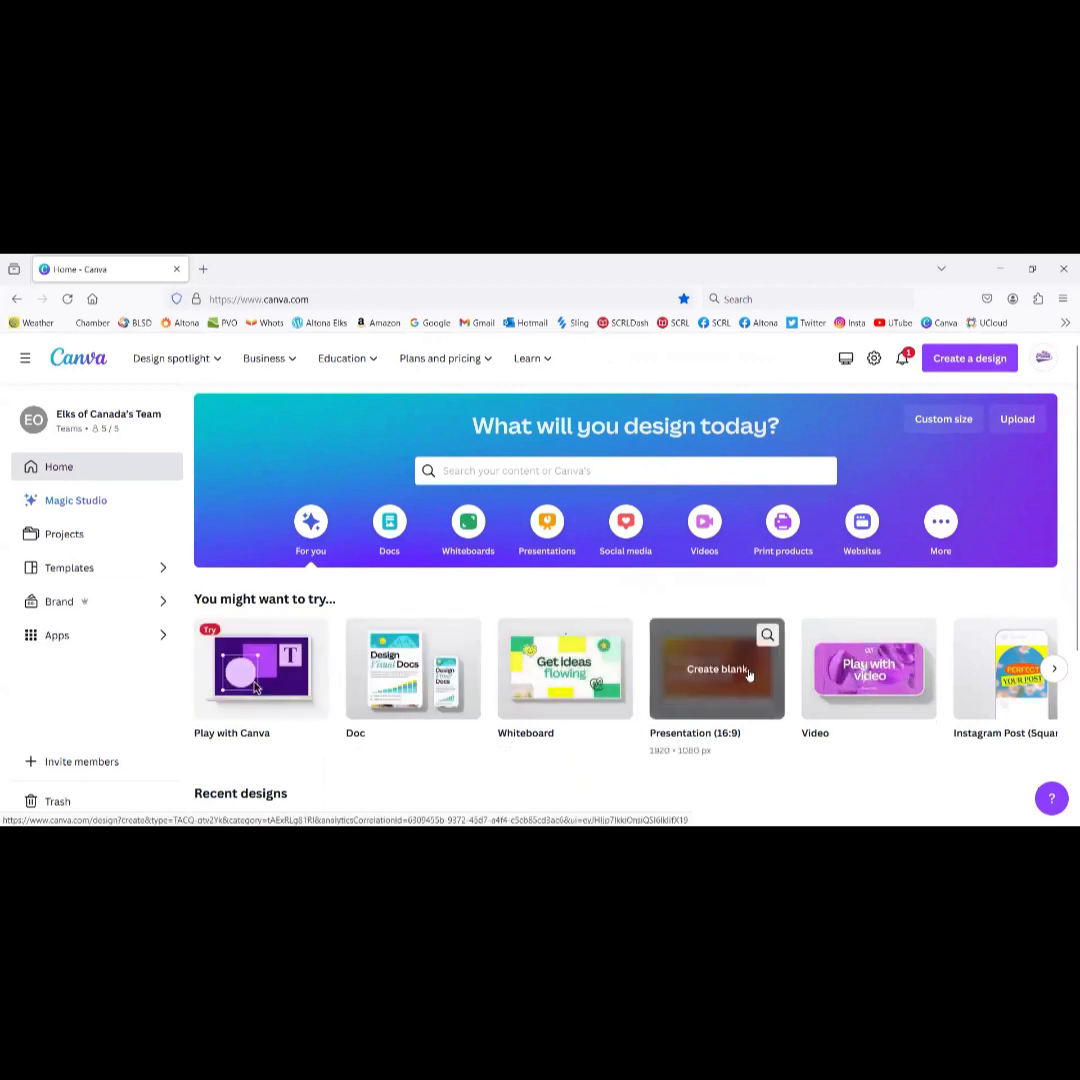
{"action": "left_click", "coordinate": [1054, 668]}
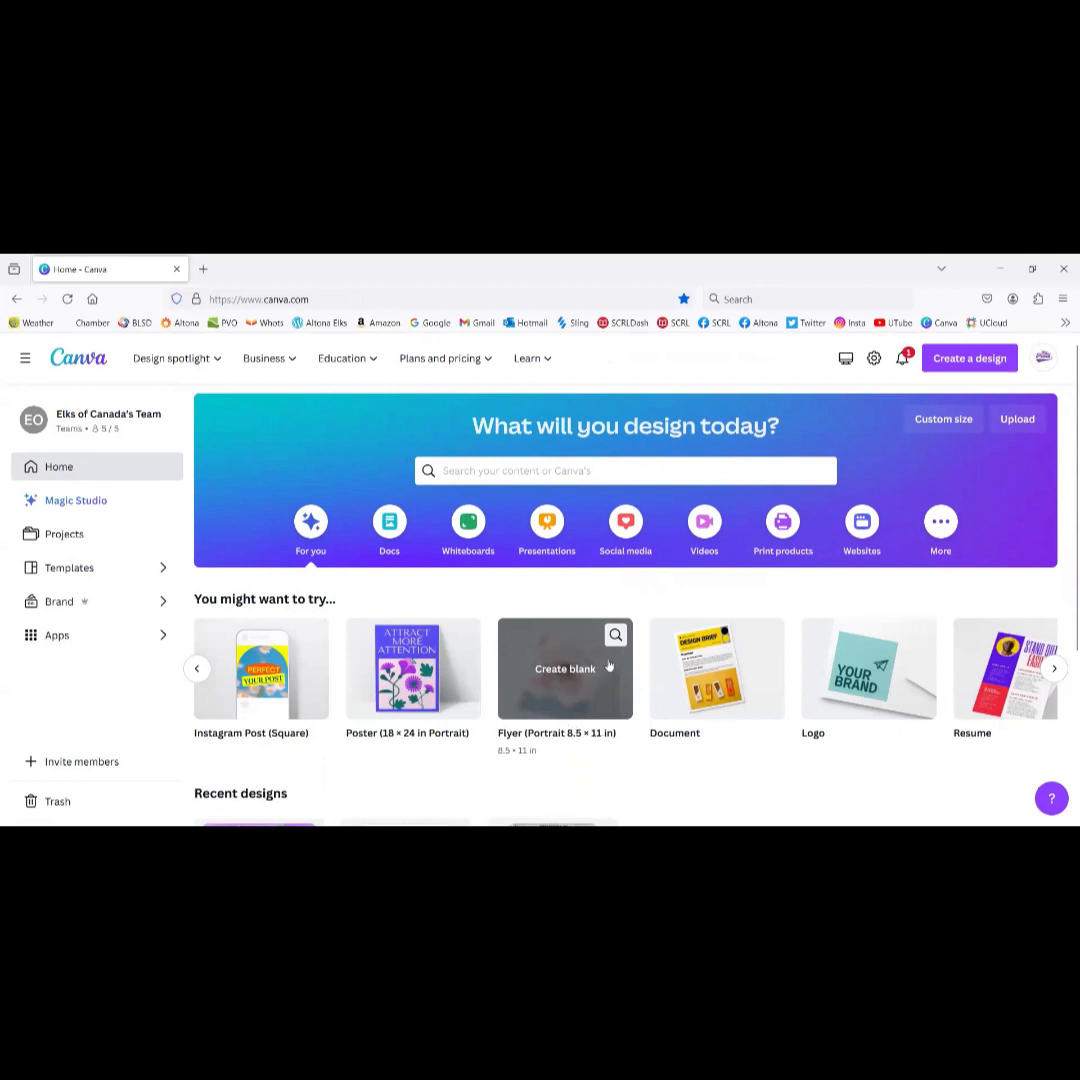
{"action": "left_click", "coordinate": [557, 686]}
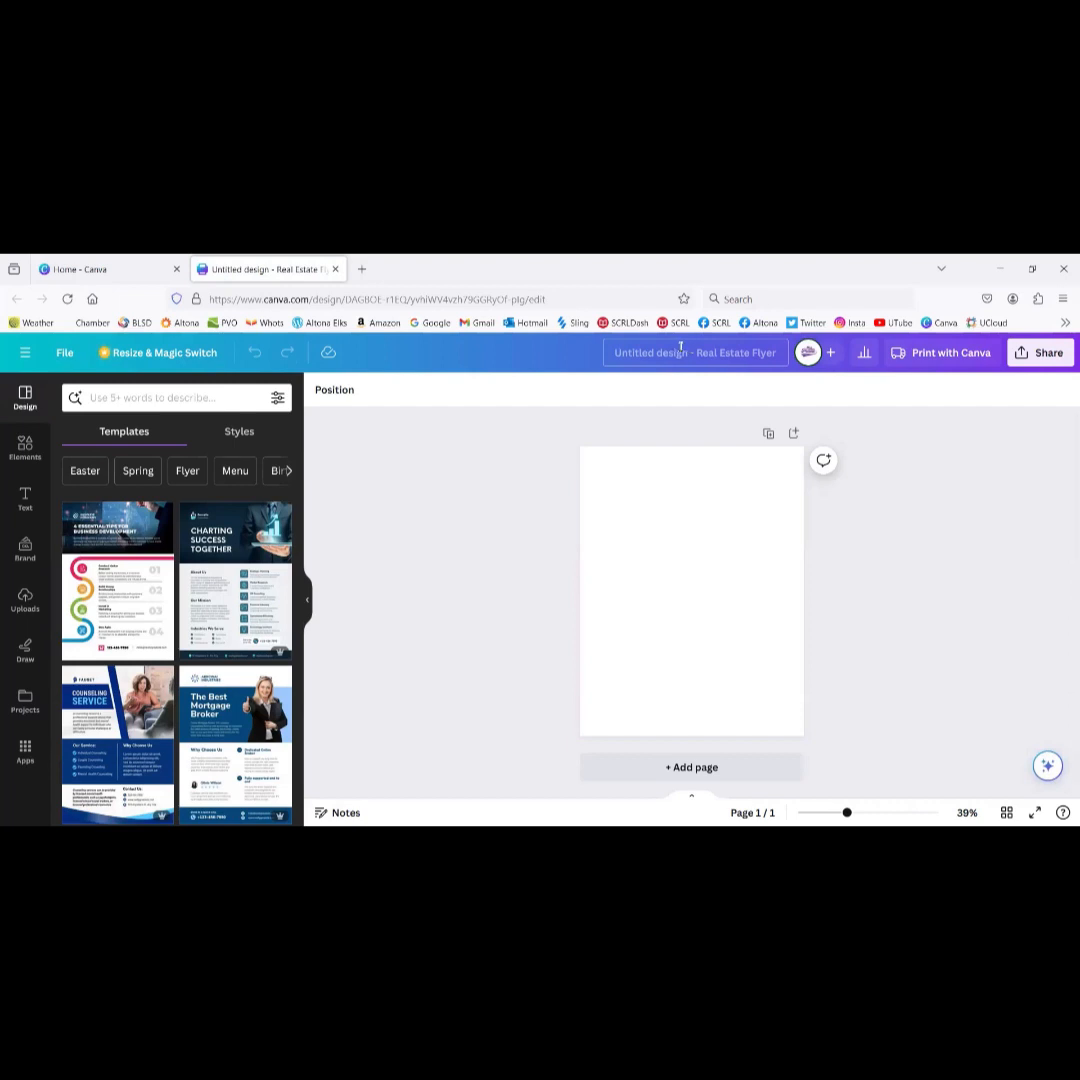
Step: Title the flyer 'Altona Elks Cancer Care Poster' and show the Uploads panel
{"action": "left_click", "coordinate": [680, 346]}
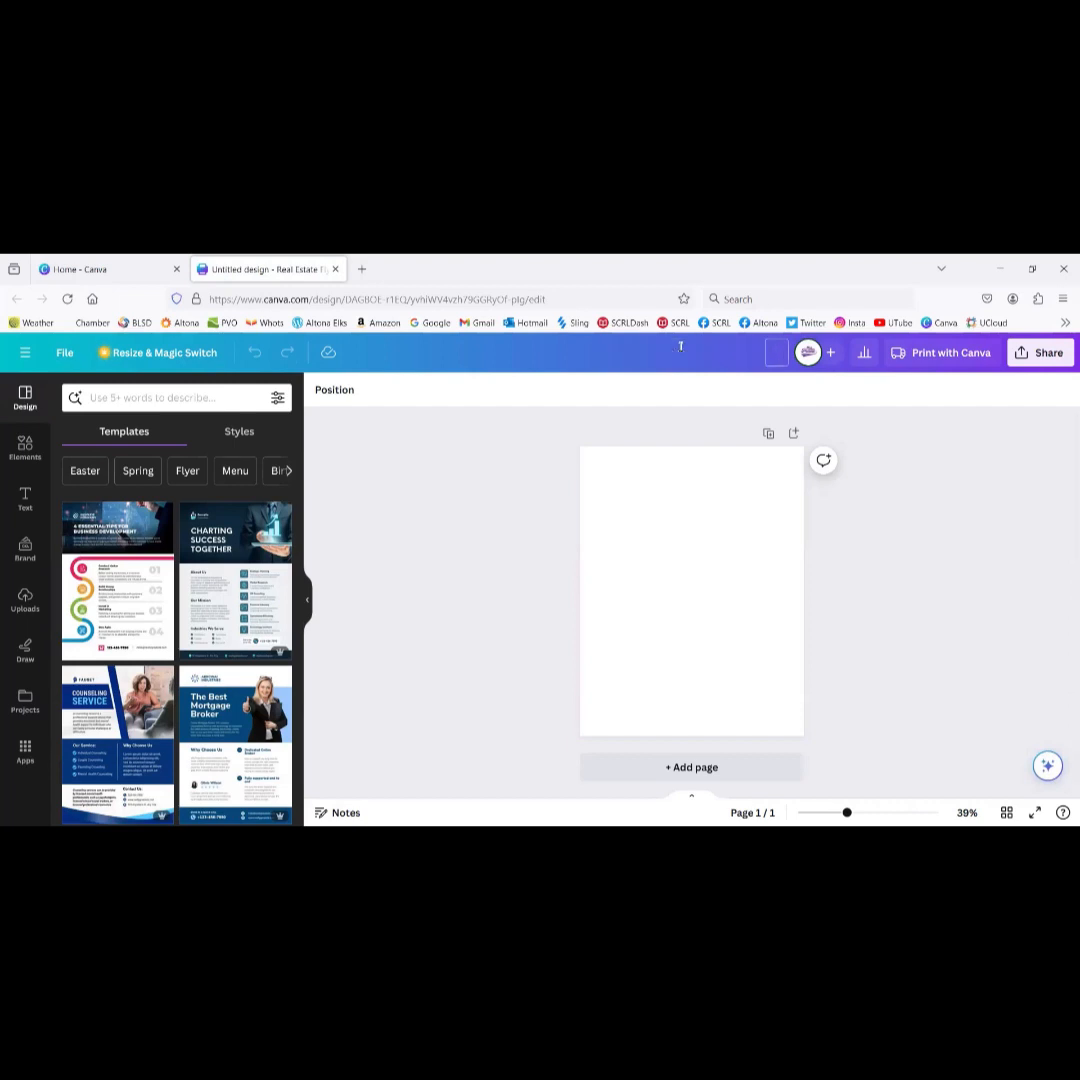
{"action": "type", "text": "Altona Elks Cancer"}
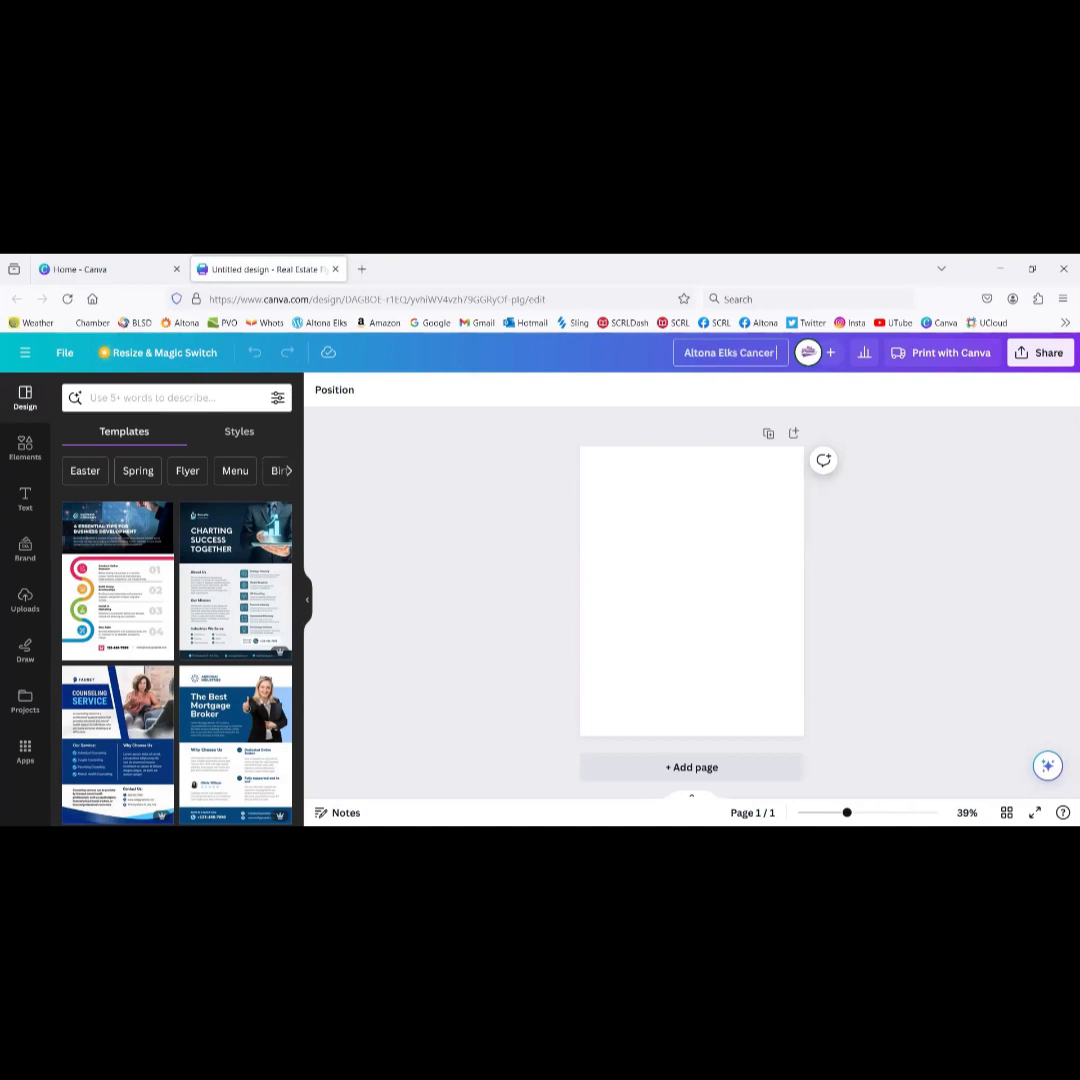
{"action": "type", "text": " Care Poster"}
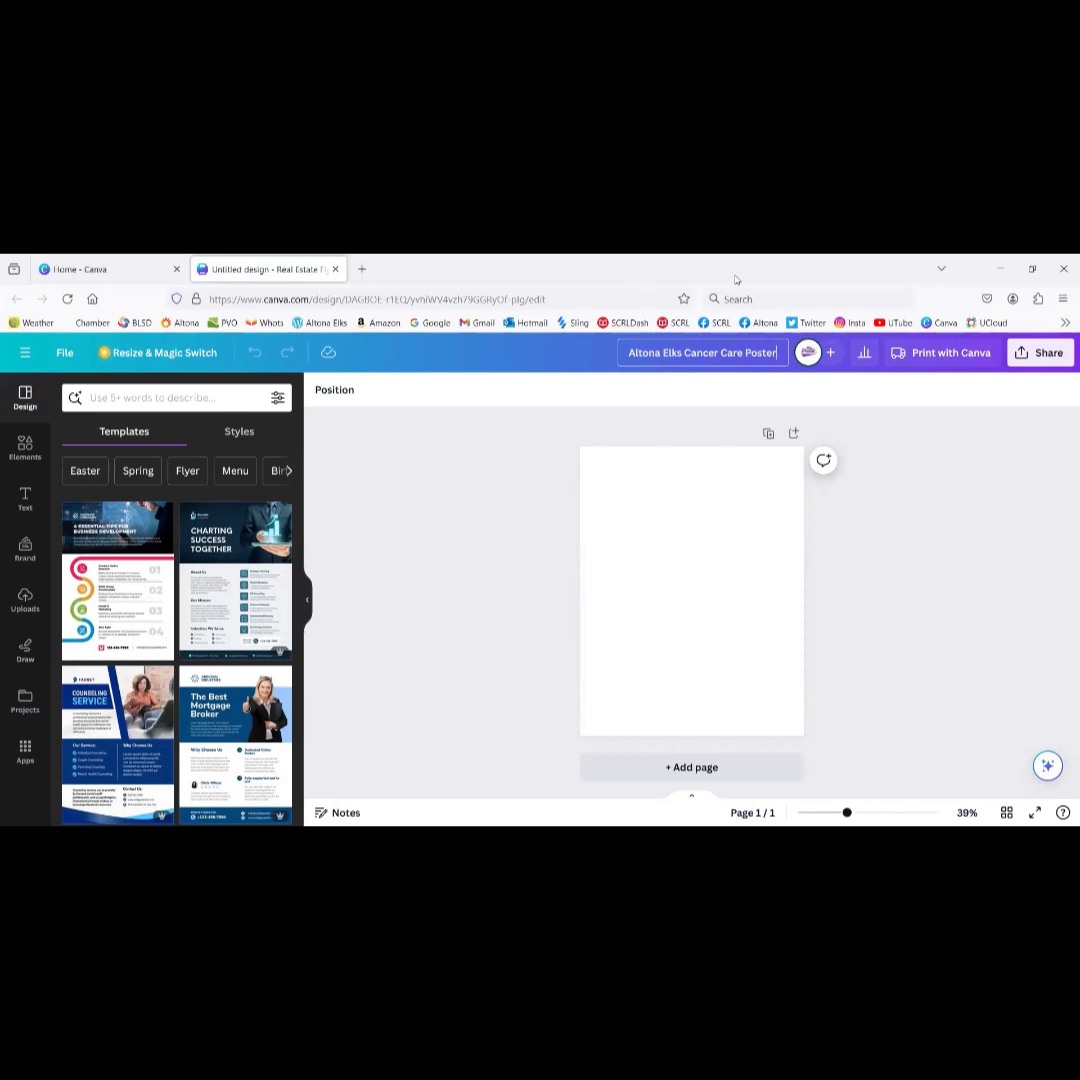
{"action": "left_click", "coordinate": [672, 521]}
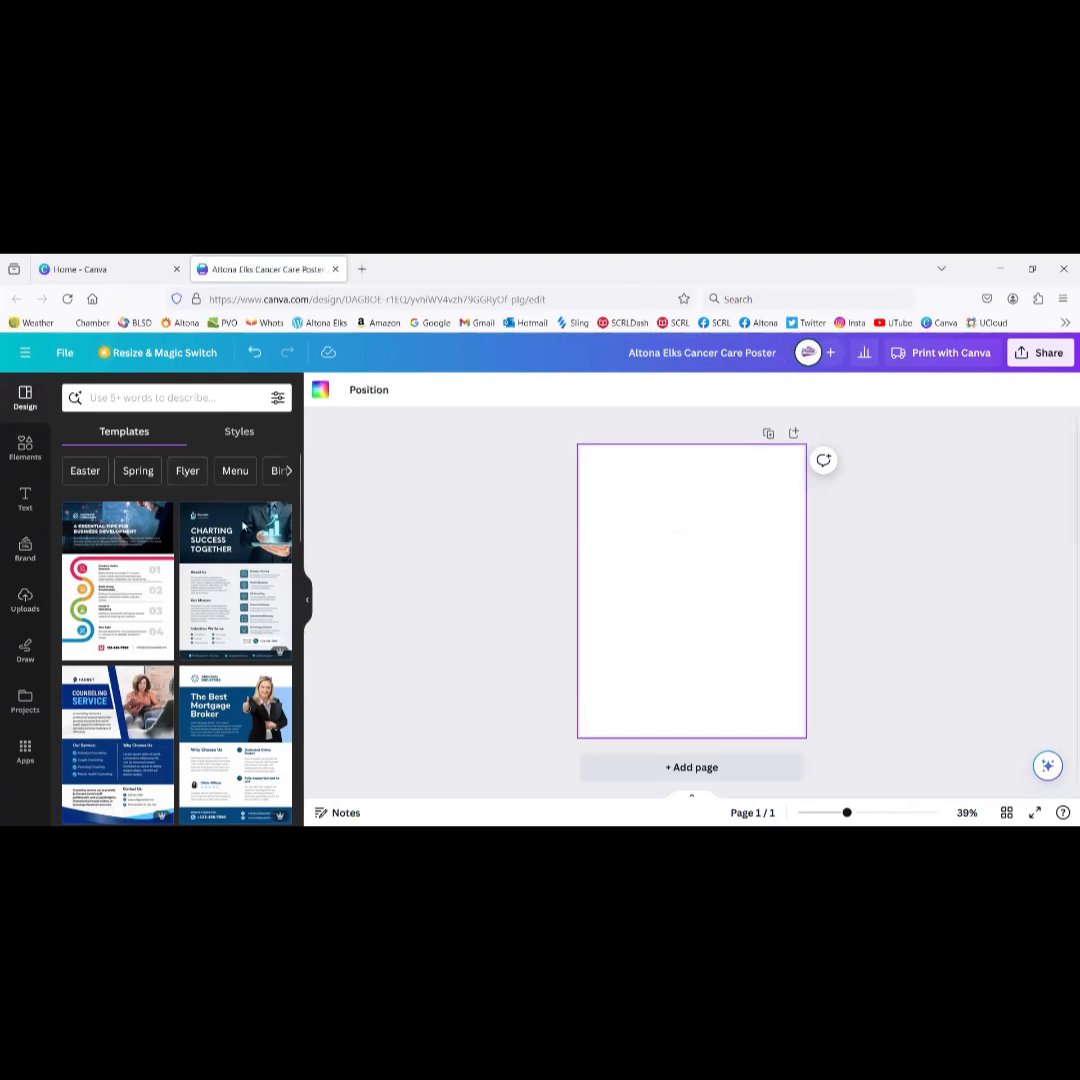
{"action": "left_click", "coordinate": [25, 599]}
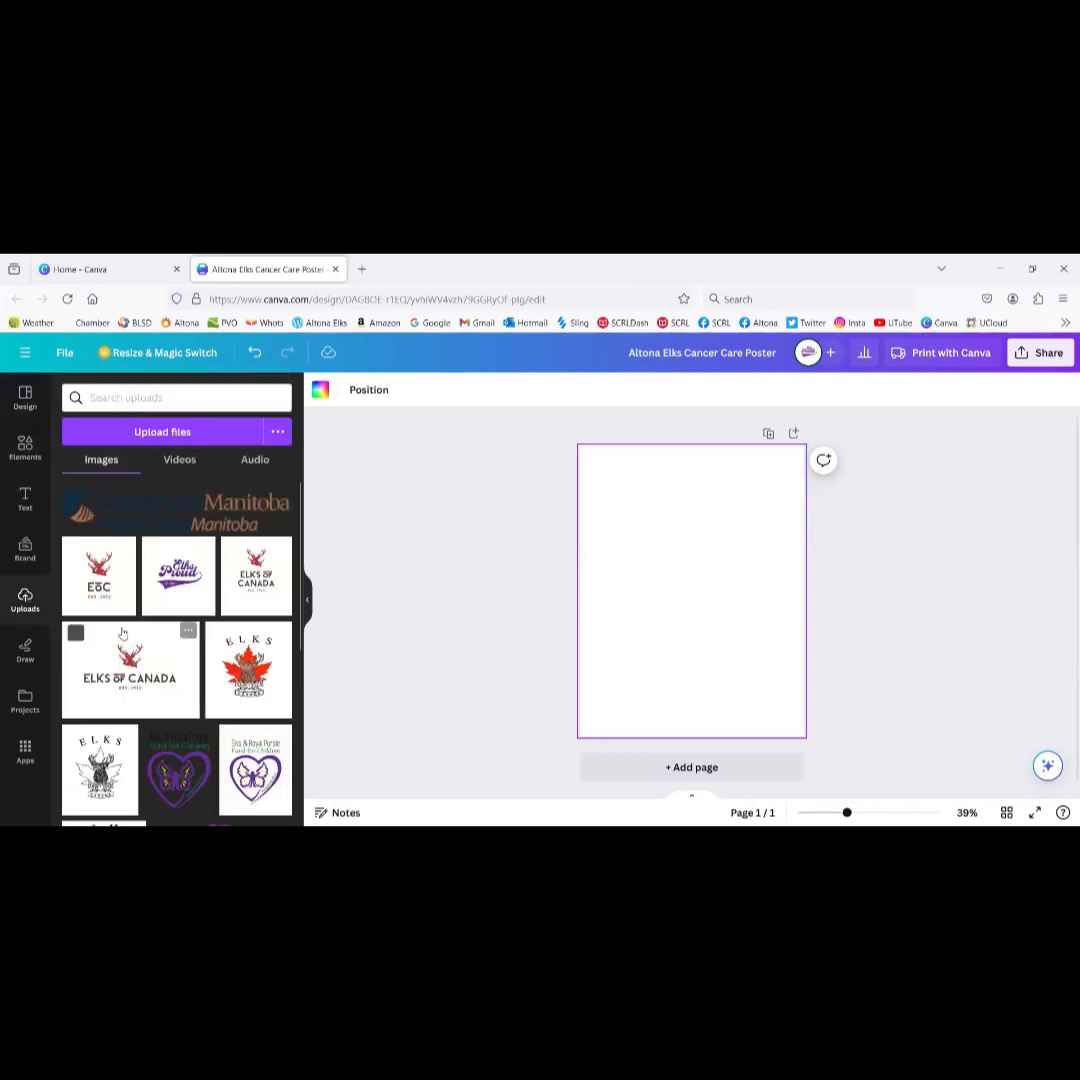
Step: Add the uploaded CancerCare Manitoba logo and drag it to the page's upper-left corner
{"action": "left_click", "coordinate": [116, 511]}
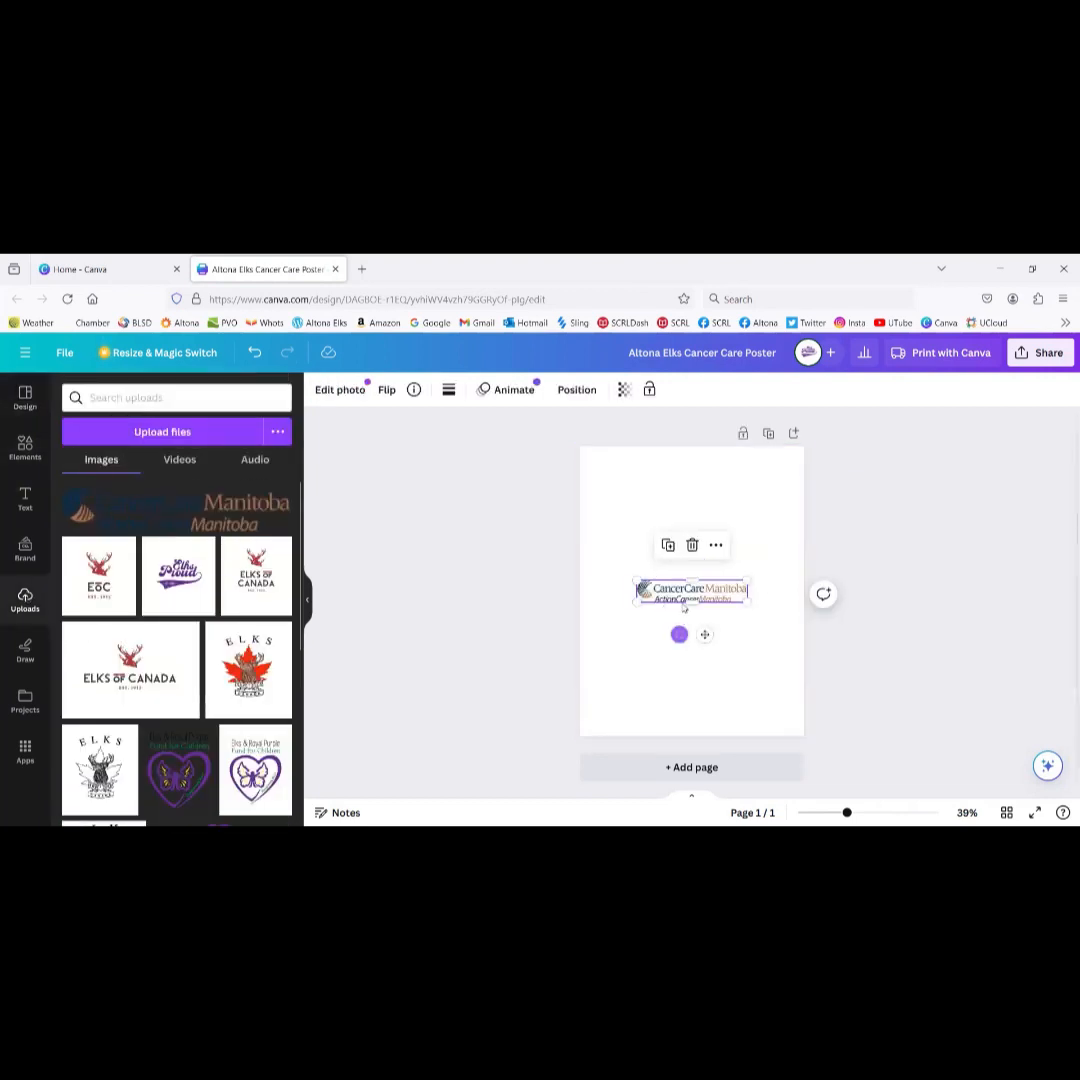
{"action": "left_click_drag", "start_coordinate": [690, 596], "coordinate": [656, 508]}
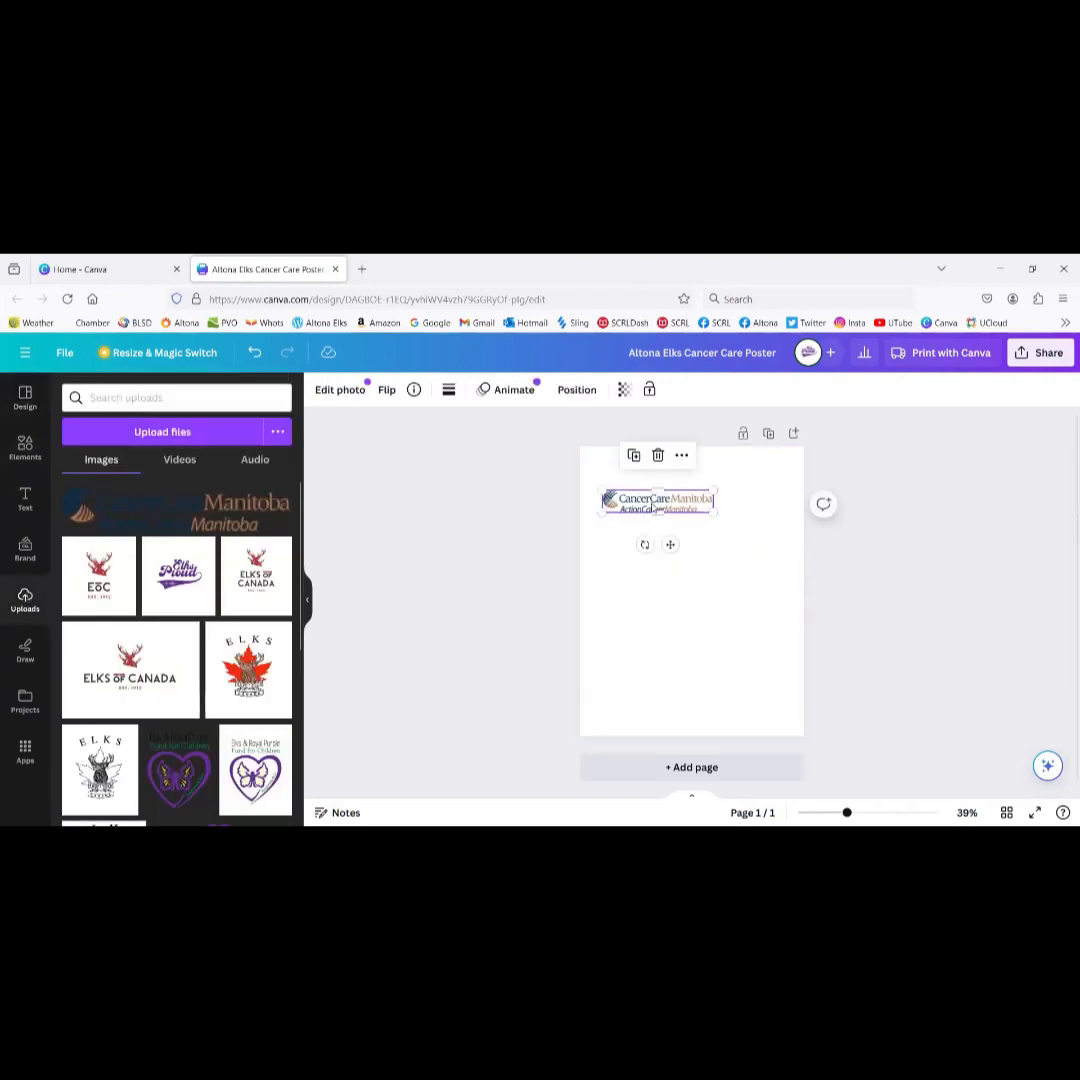
{"action": "left_click", "coordinate": [704, 678]}
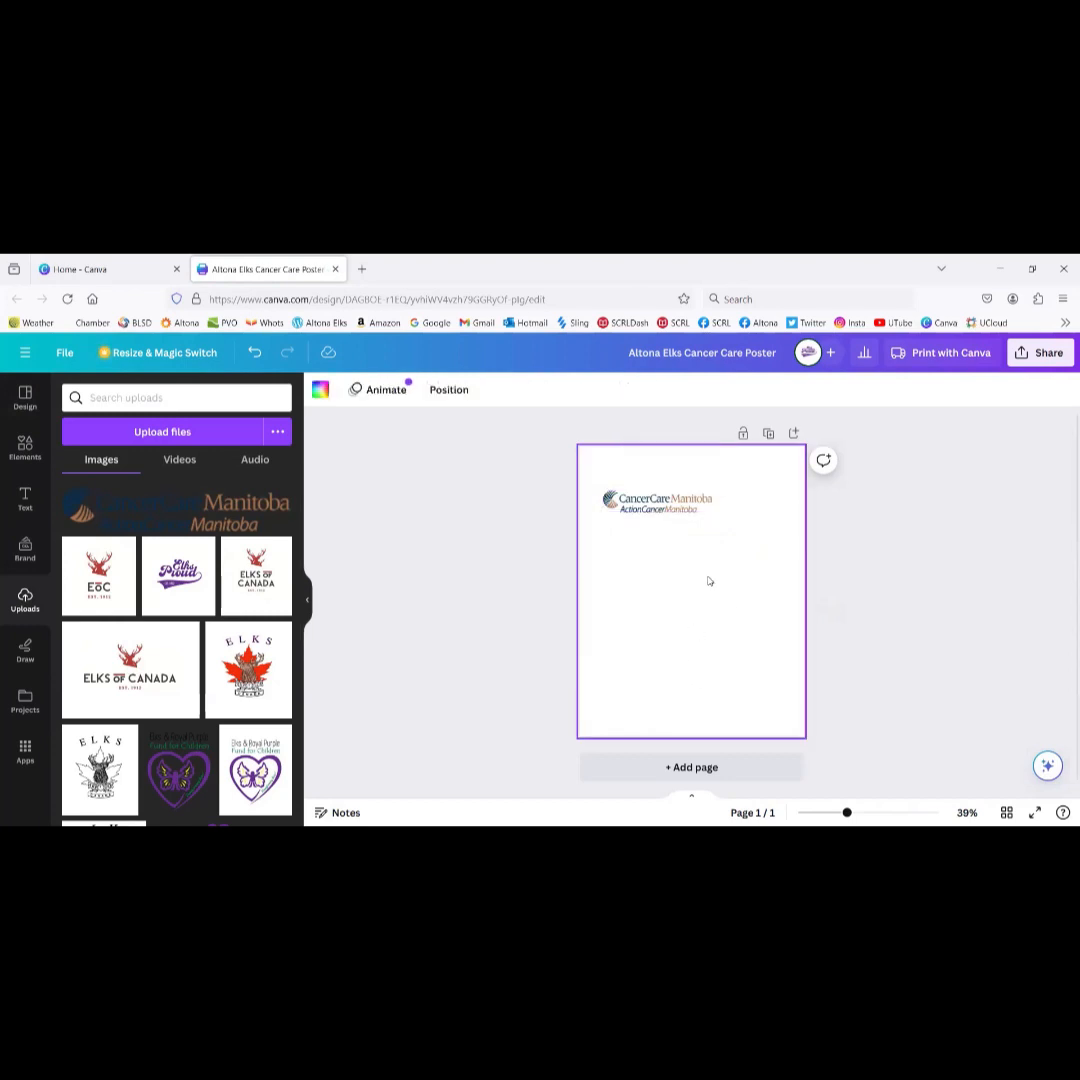
Step: After trying white and brand red, give the poster background the green-to-blue gradient
{"action": "left_click", "coordinate": [321, 392]}
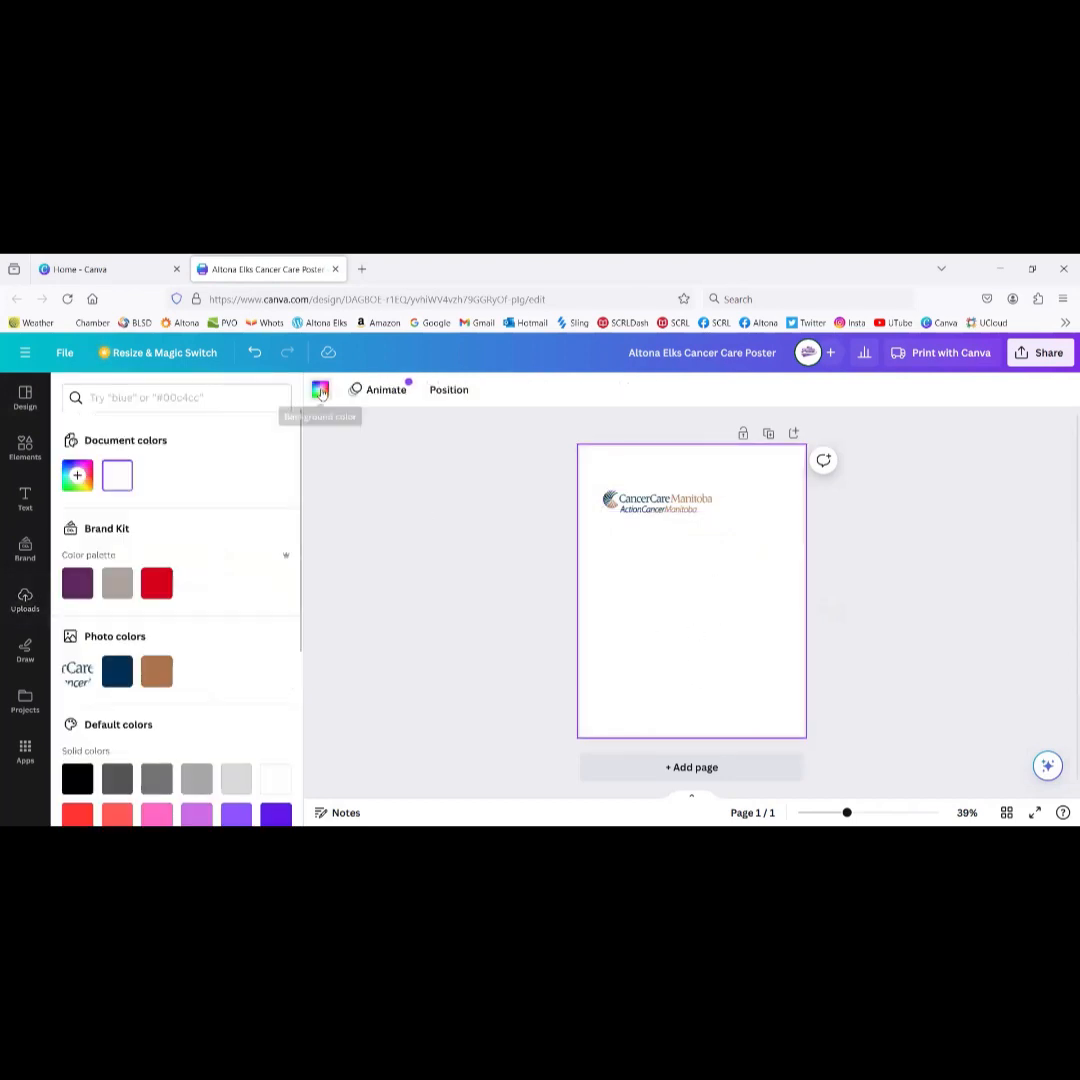
{"action": "left_click", "coordinate": [120, 481]}
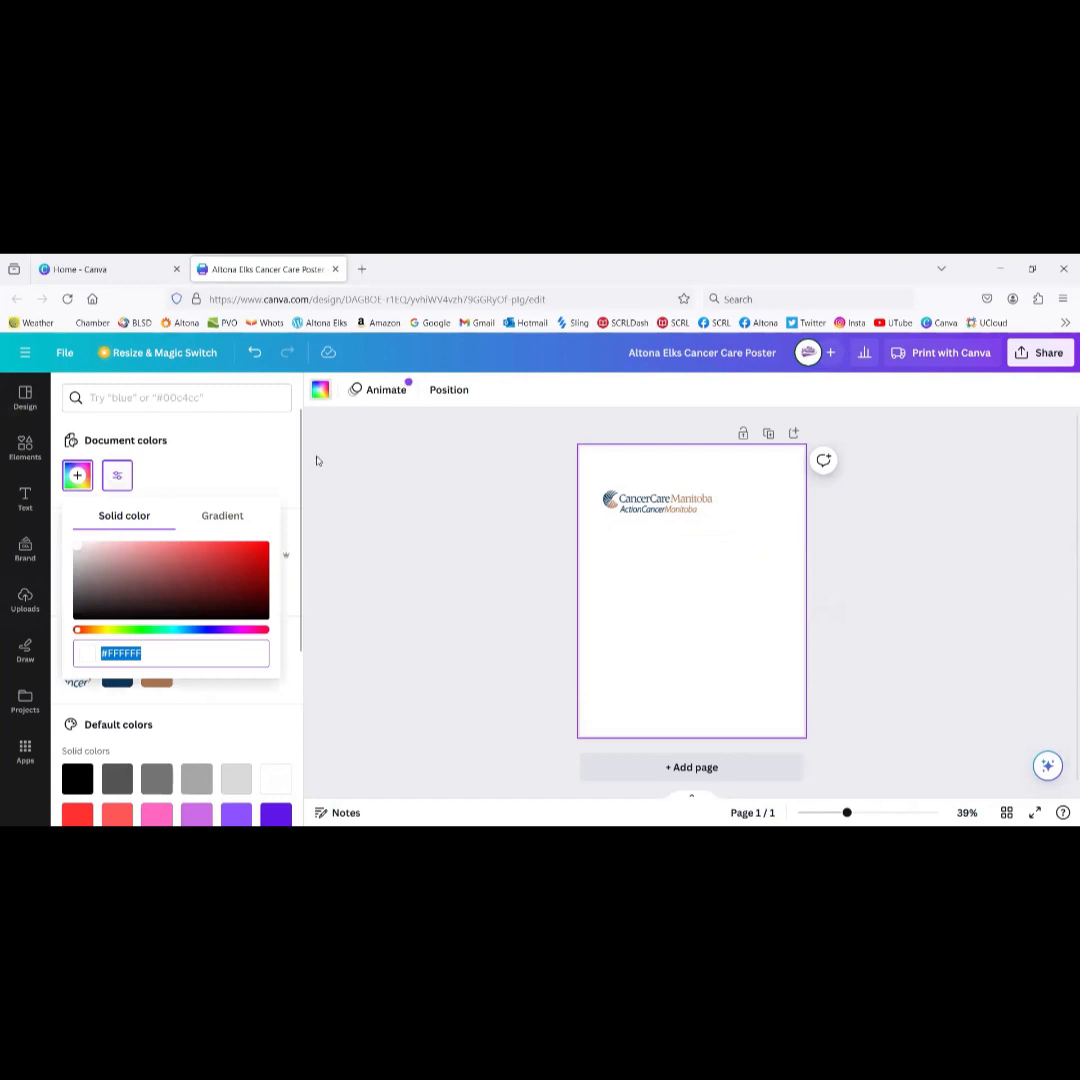
{"action": "left_click", "coordinate": [389, 493]}
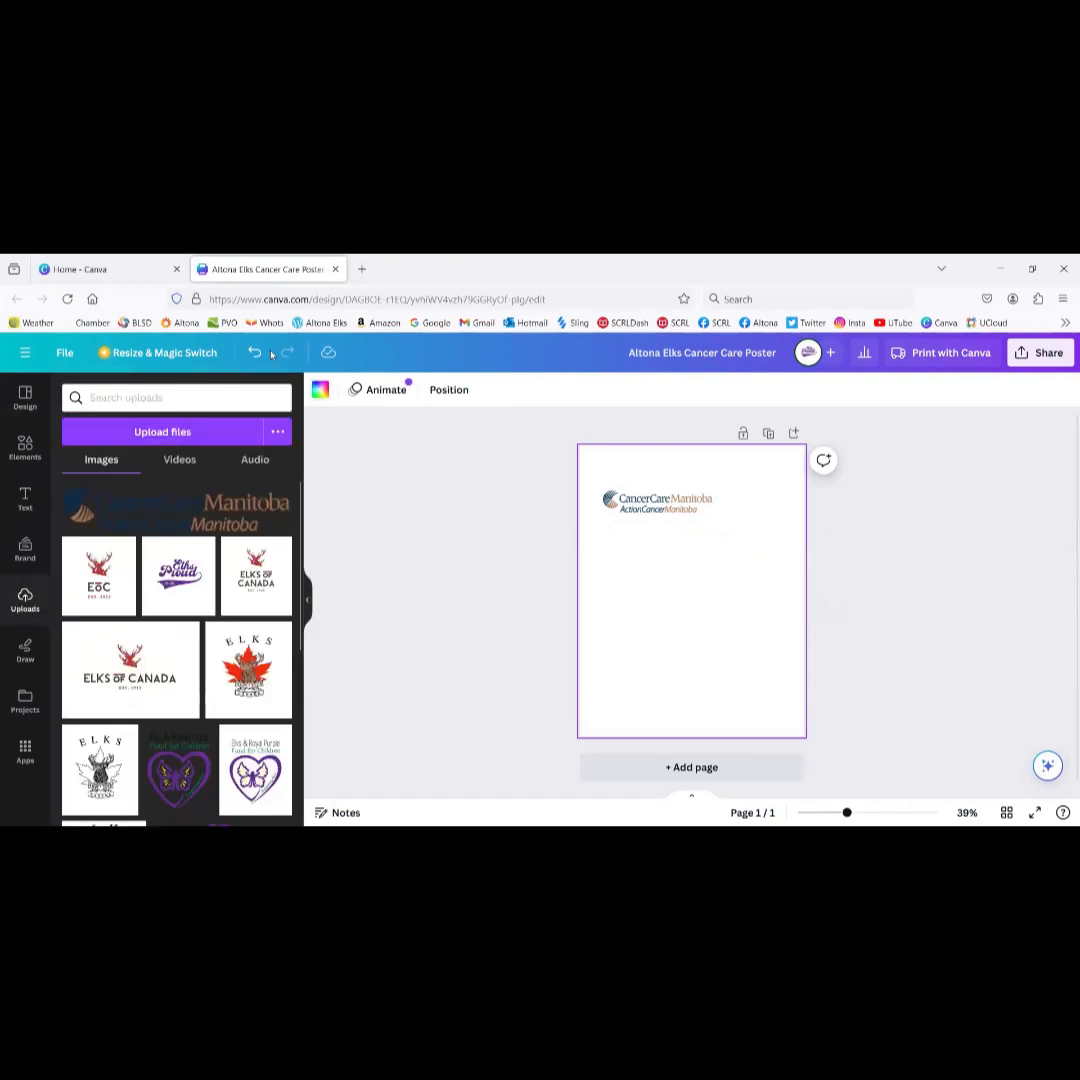
{"action": "left_click", "coordinate": [321, 392]}
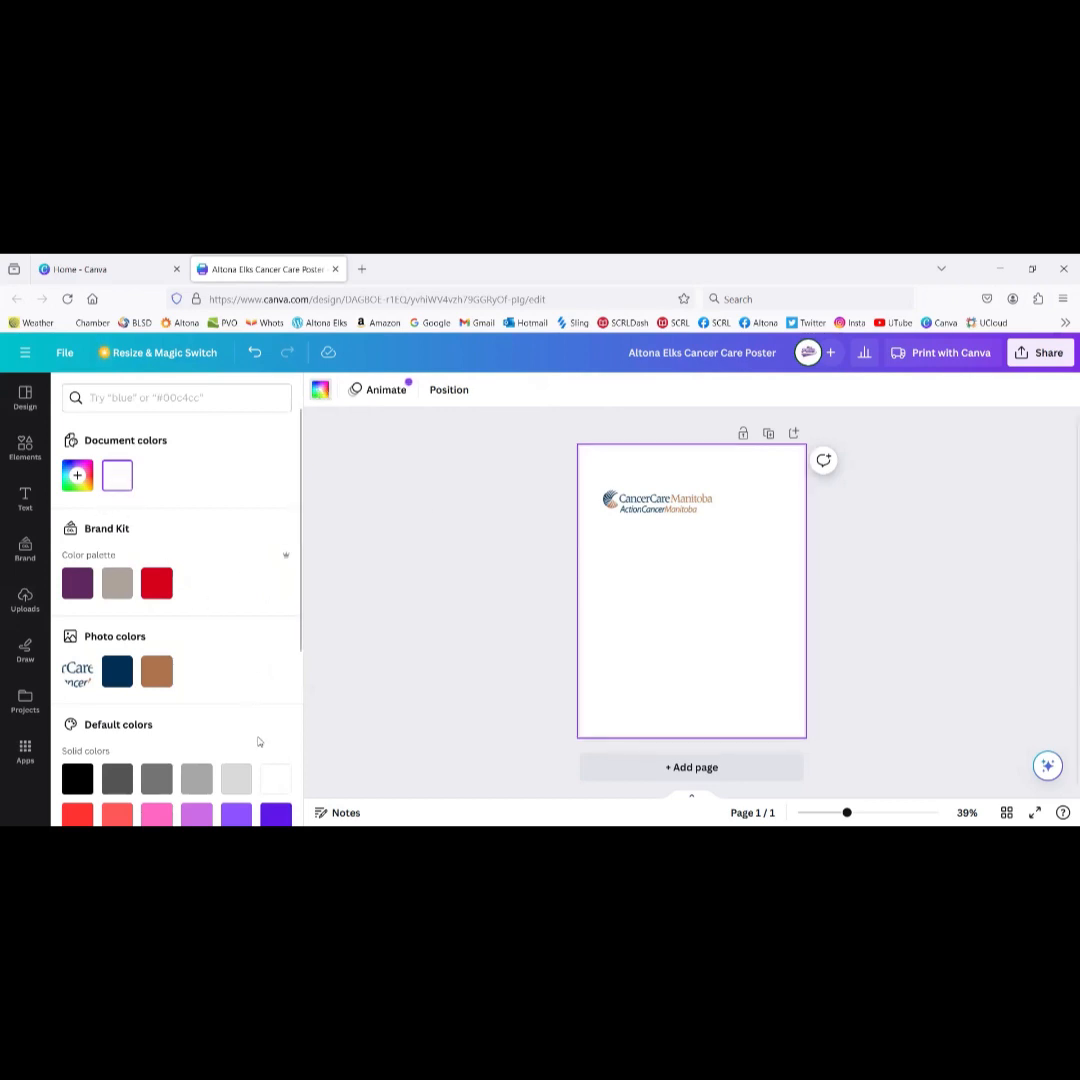
{"action": "left_click", "coordinate": [272, 779]}
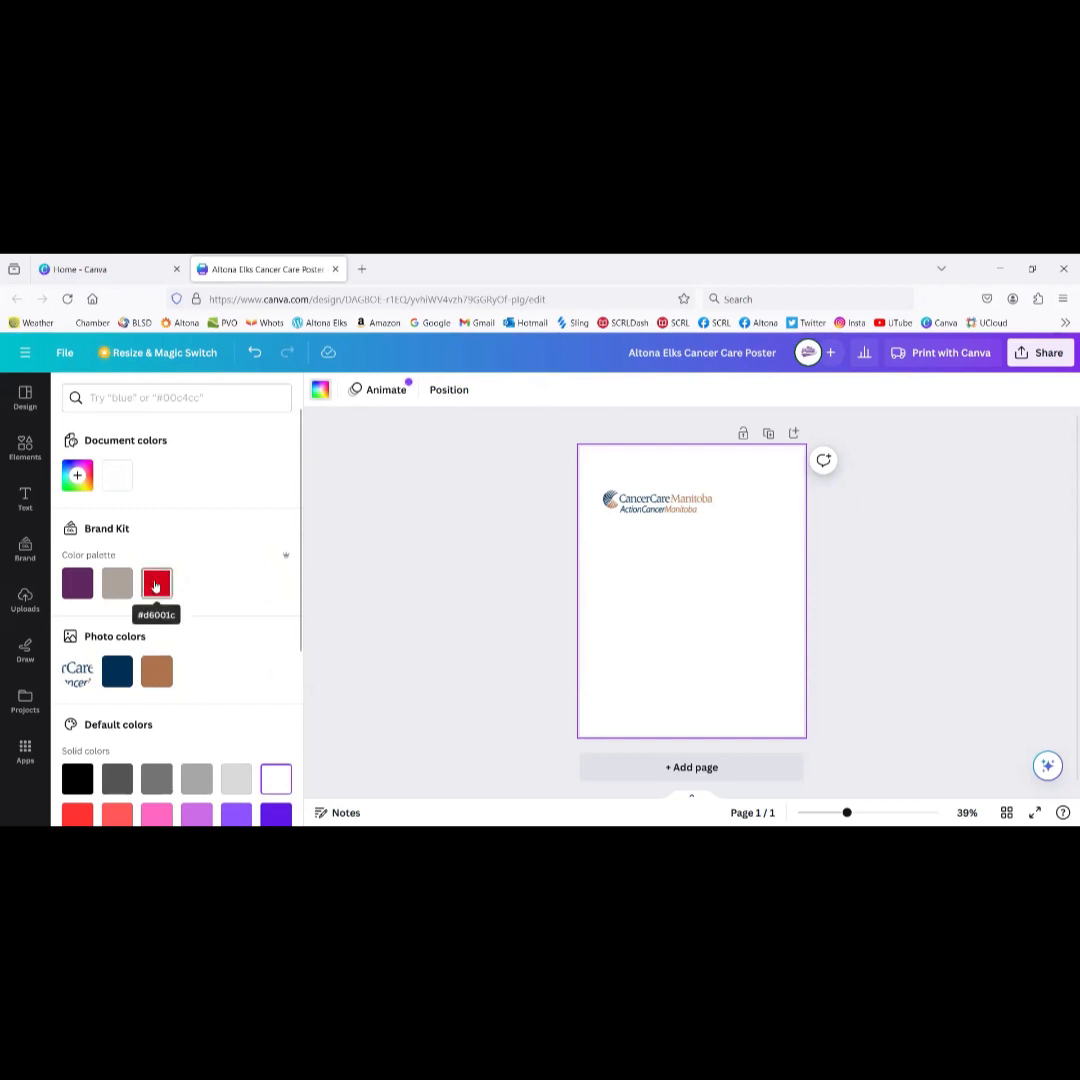
{"action": "left_click", "coordinate": [156, 583]}
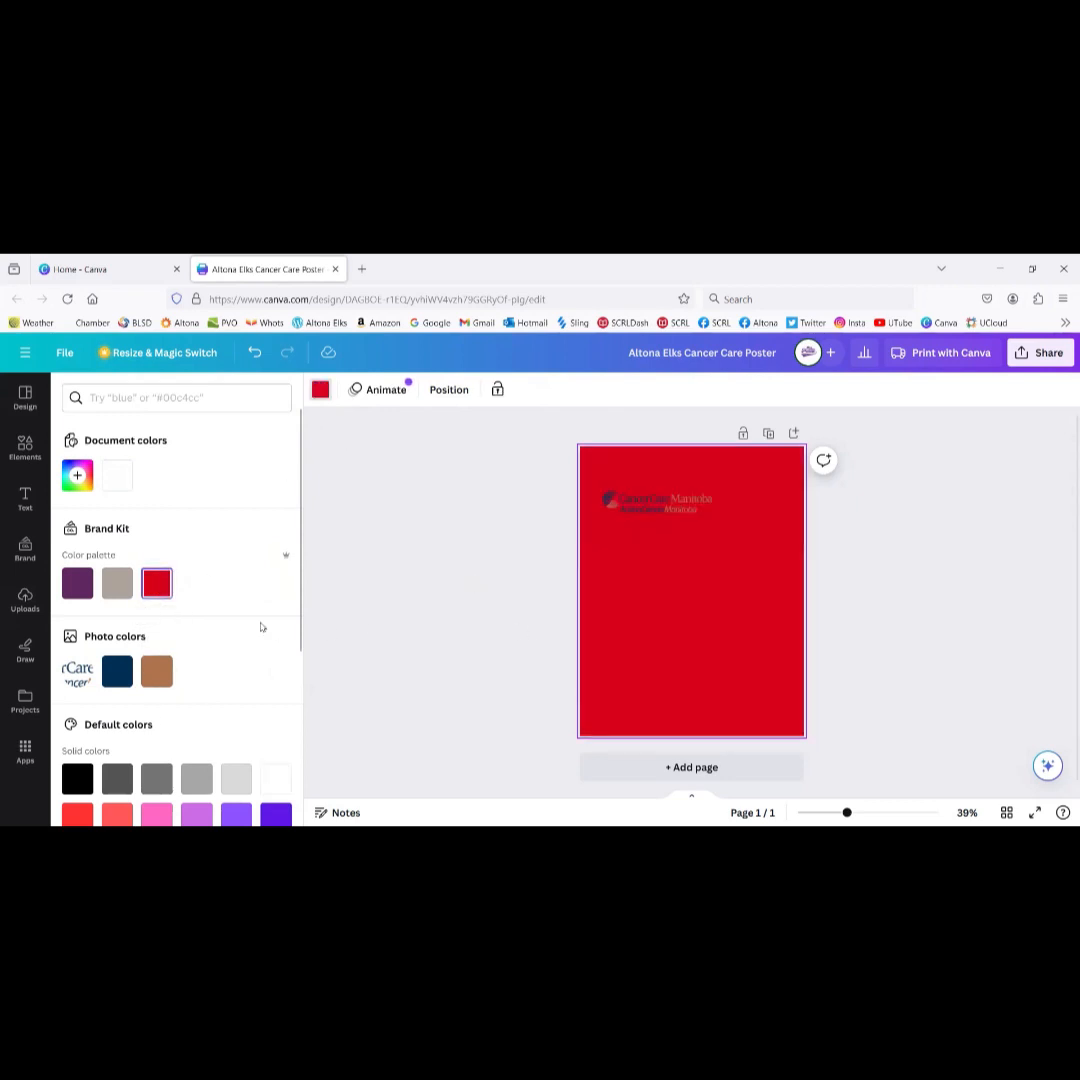
{"action": "scroll", "coordinate": [289, 675], "scroll_direction": "down", "scroll_amount": 3}
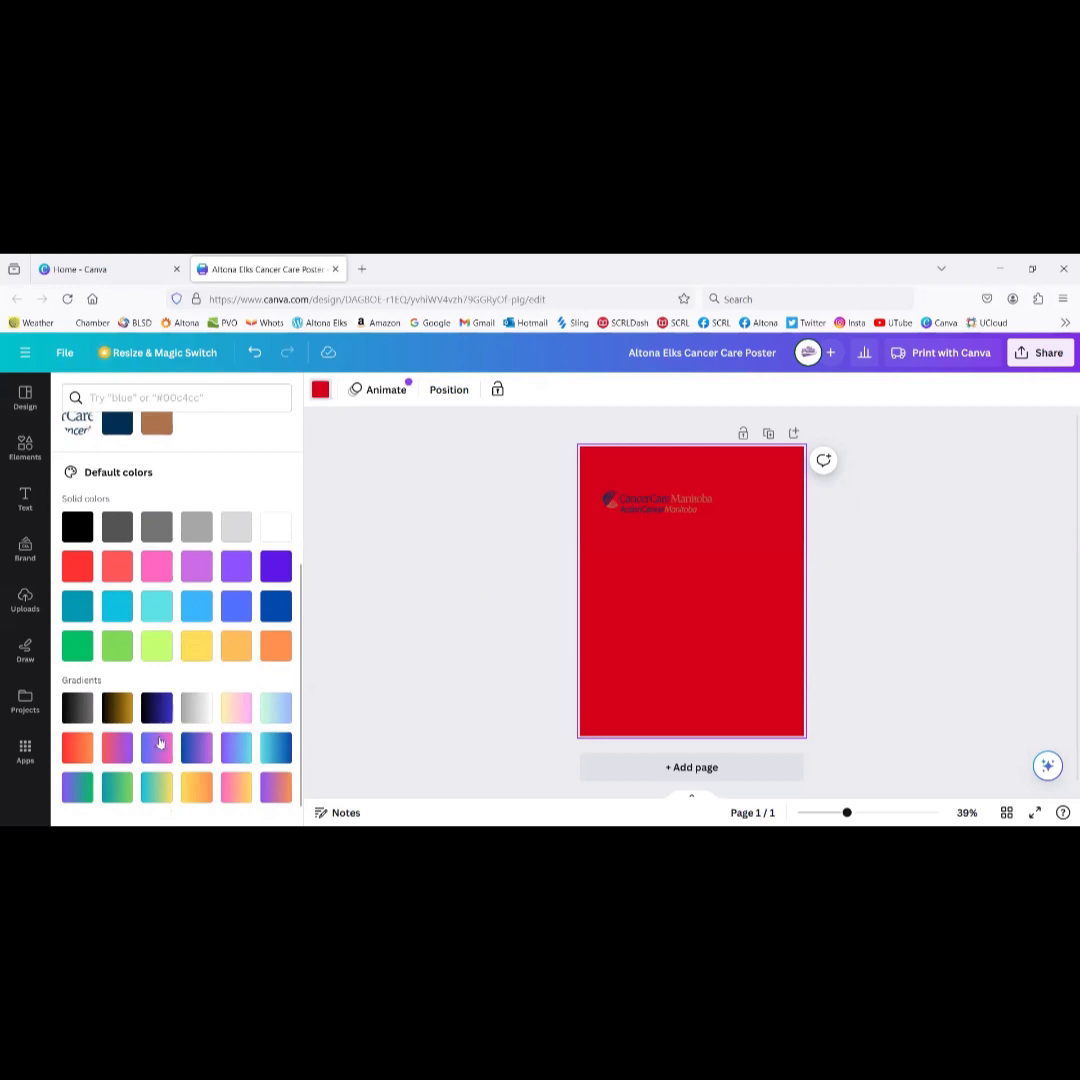
{"action": "left_click", "coordinate": [276, 707]}
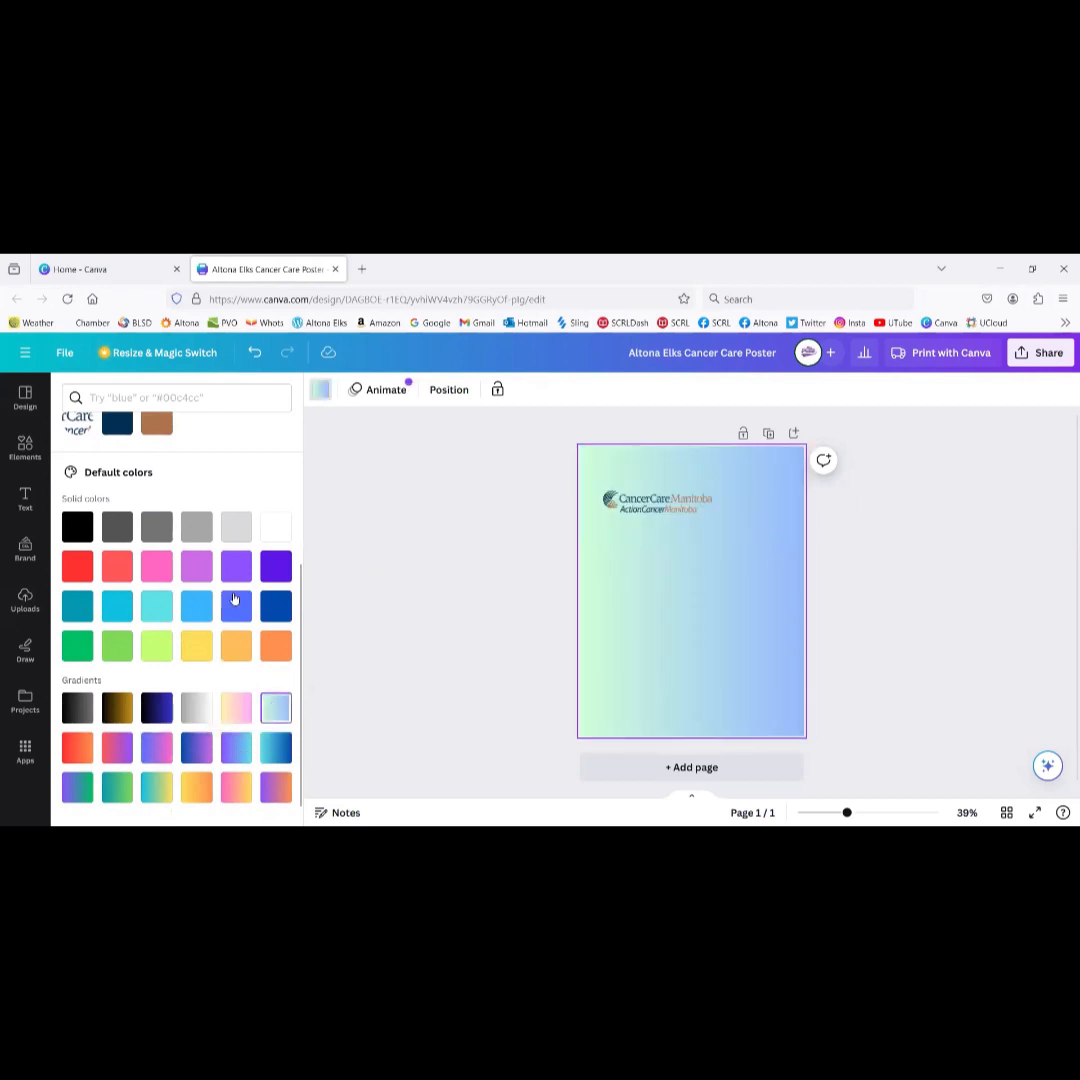
{"action": "scroll", "coordinate": [234, 598], "scroll_direction": "up", "scroll_amount": 3}
{"action": "scroll", "coordinate": [234, 598], "scroll_direction": "down", "scroll_amount": 4}
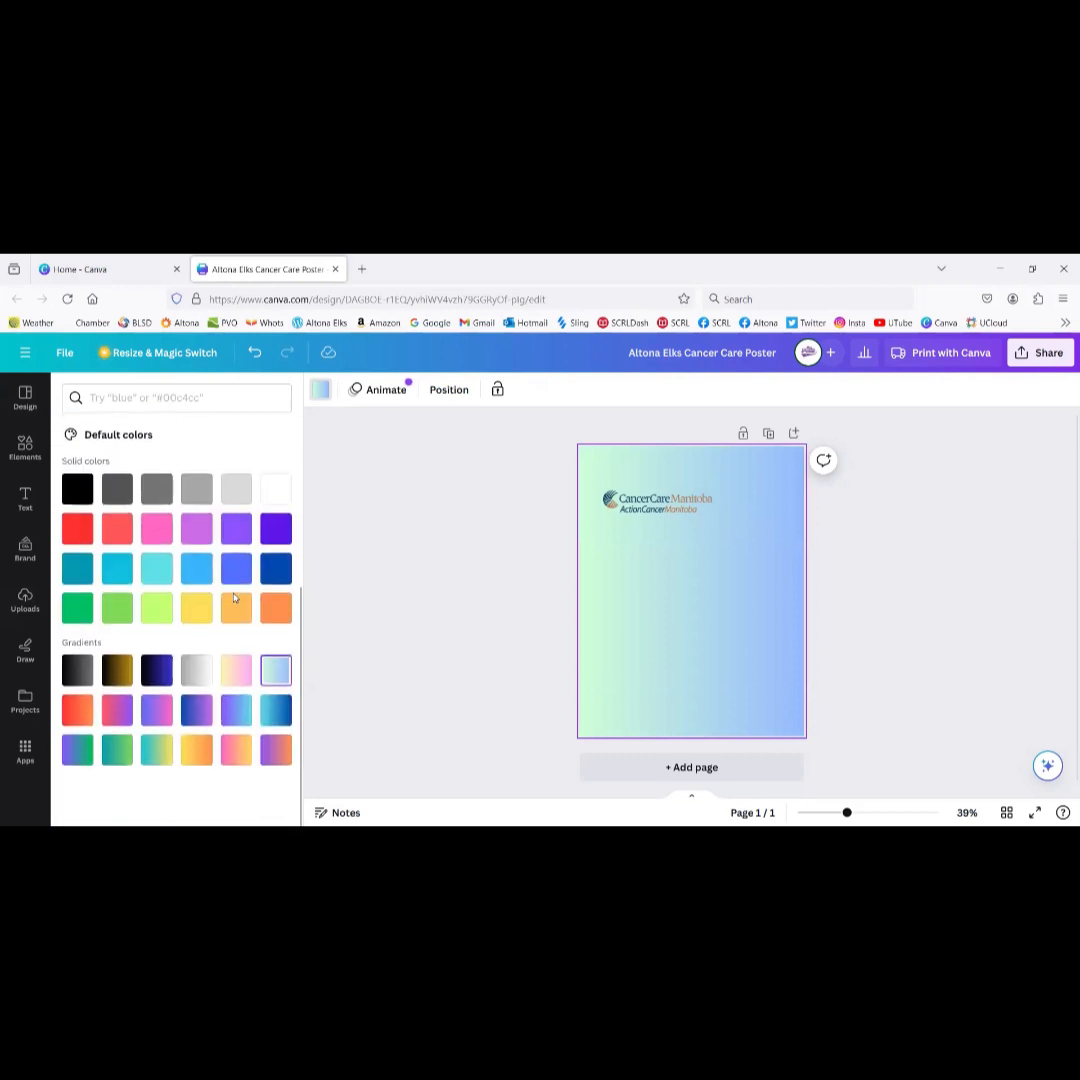
{"action": "scroll", "coordinate": [234, 598], "scroll_direction": "up", "scroll_amount": 5}
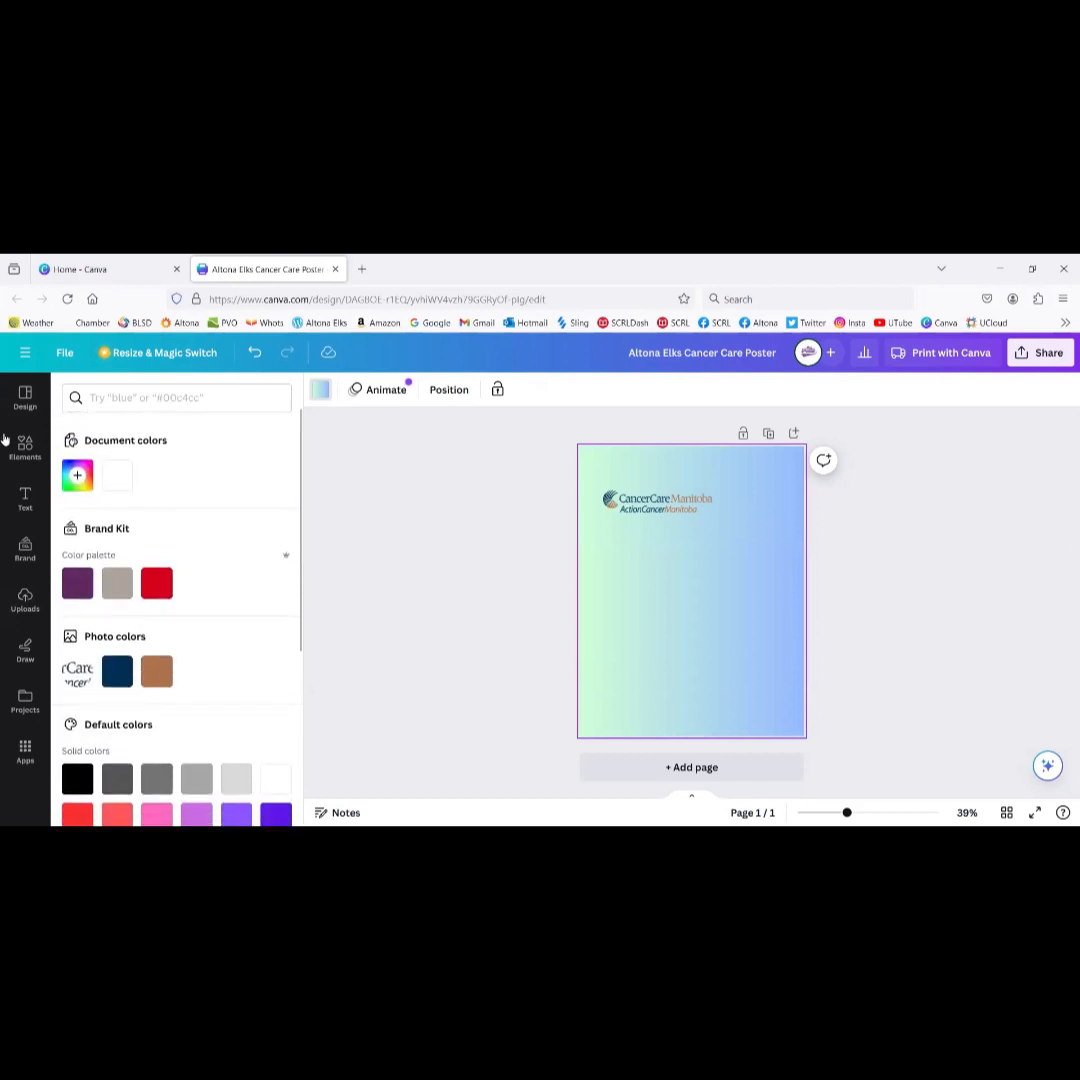
{"action": "left_click", "coordinate": [25, 550]}
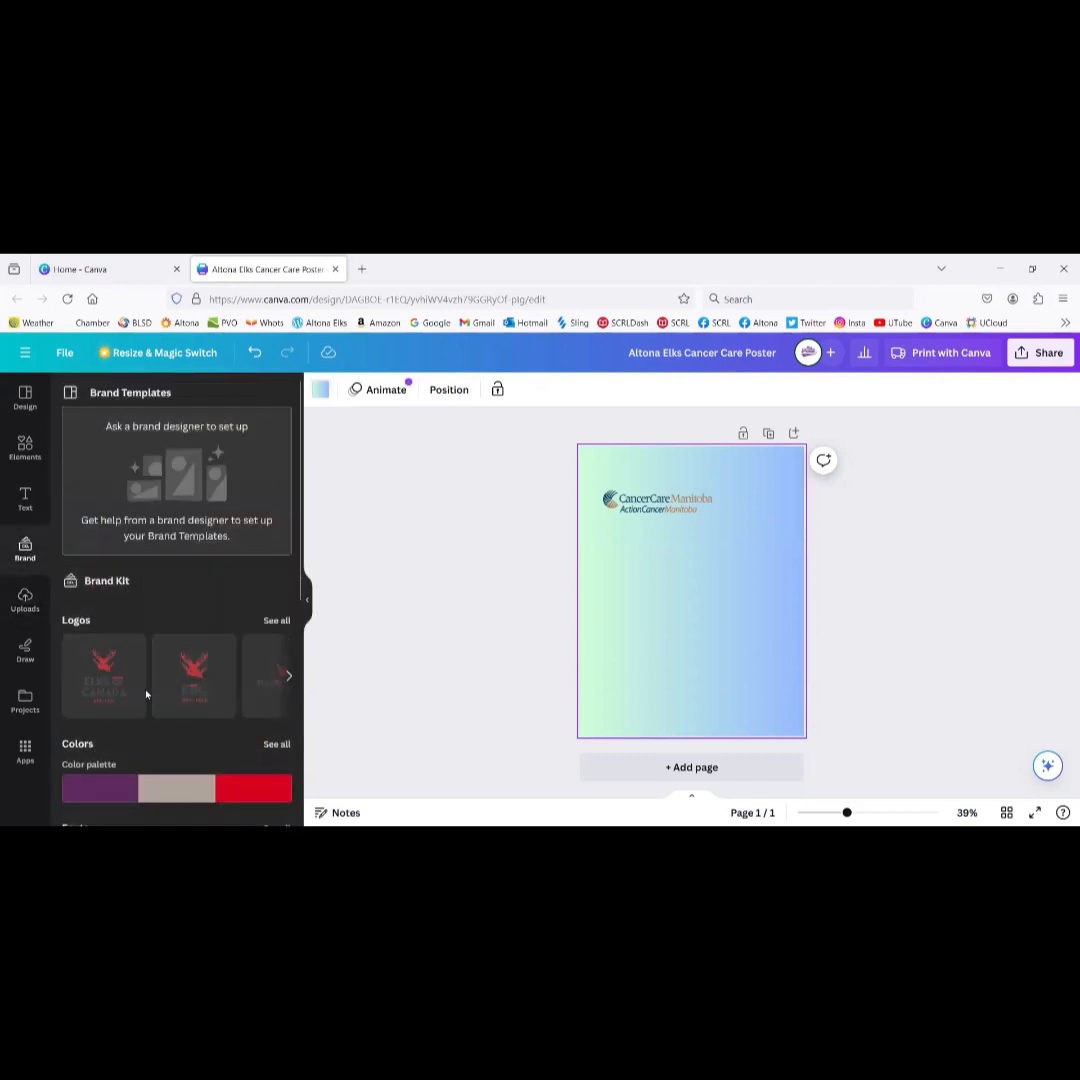
Step: Add the Elks of Canada brand logo, redo it after a bad crop, shrink and move it lower-left
{"action": "left_click", "coordinate": [95, 685]}
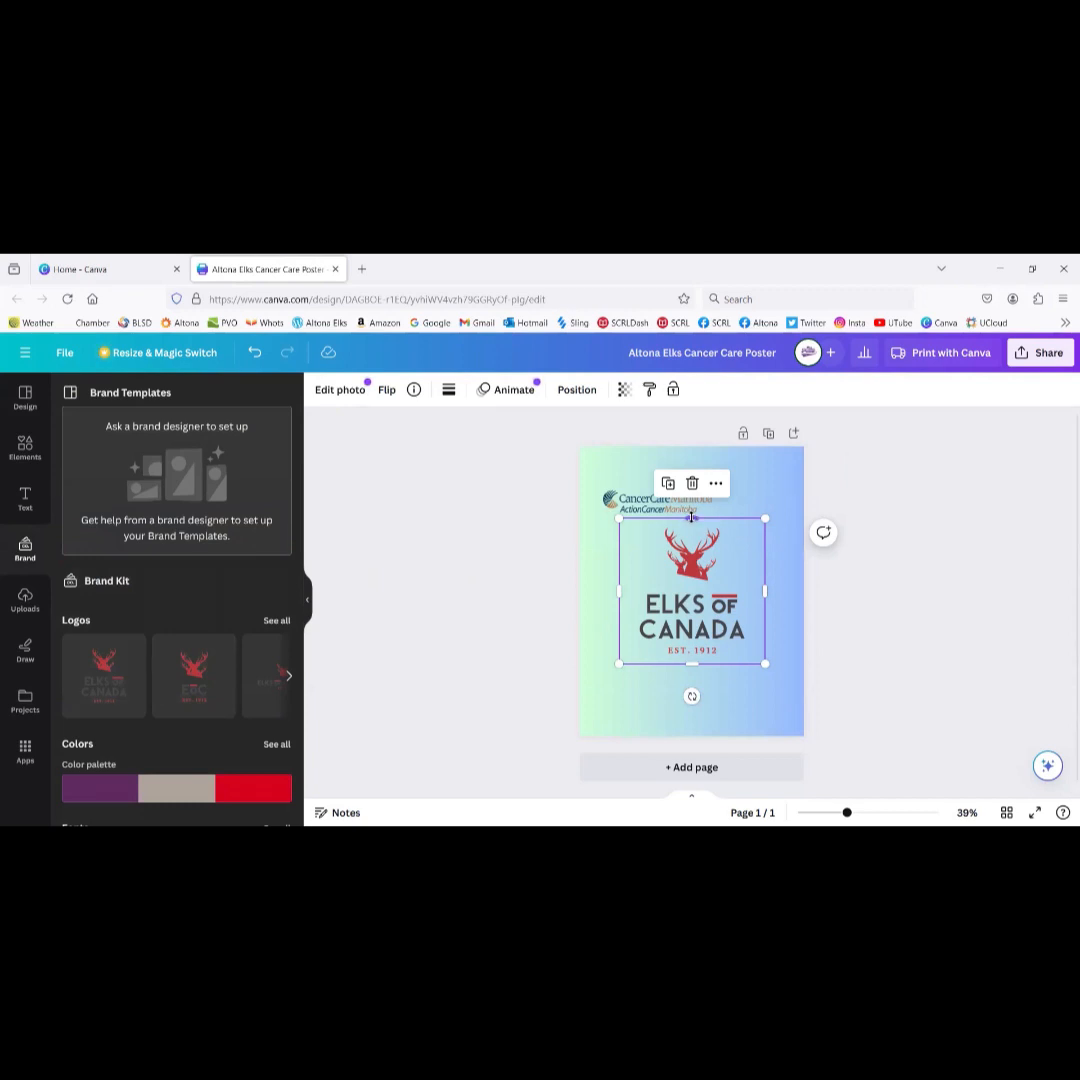
{"action": "mouse_move", "coordinate": [692, 517]}
{"action": "left_mouse_down"}
{"action": "mouse_move", "coordinate": [692, 610]}
{"action": "mouse_move", "coordinate": [692, 470]}
{"action": "mouse_move", "coordinate": [690, 531]}
{"action": "left_mouse_up"}
{"action": "key", "text": "Delete"}
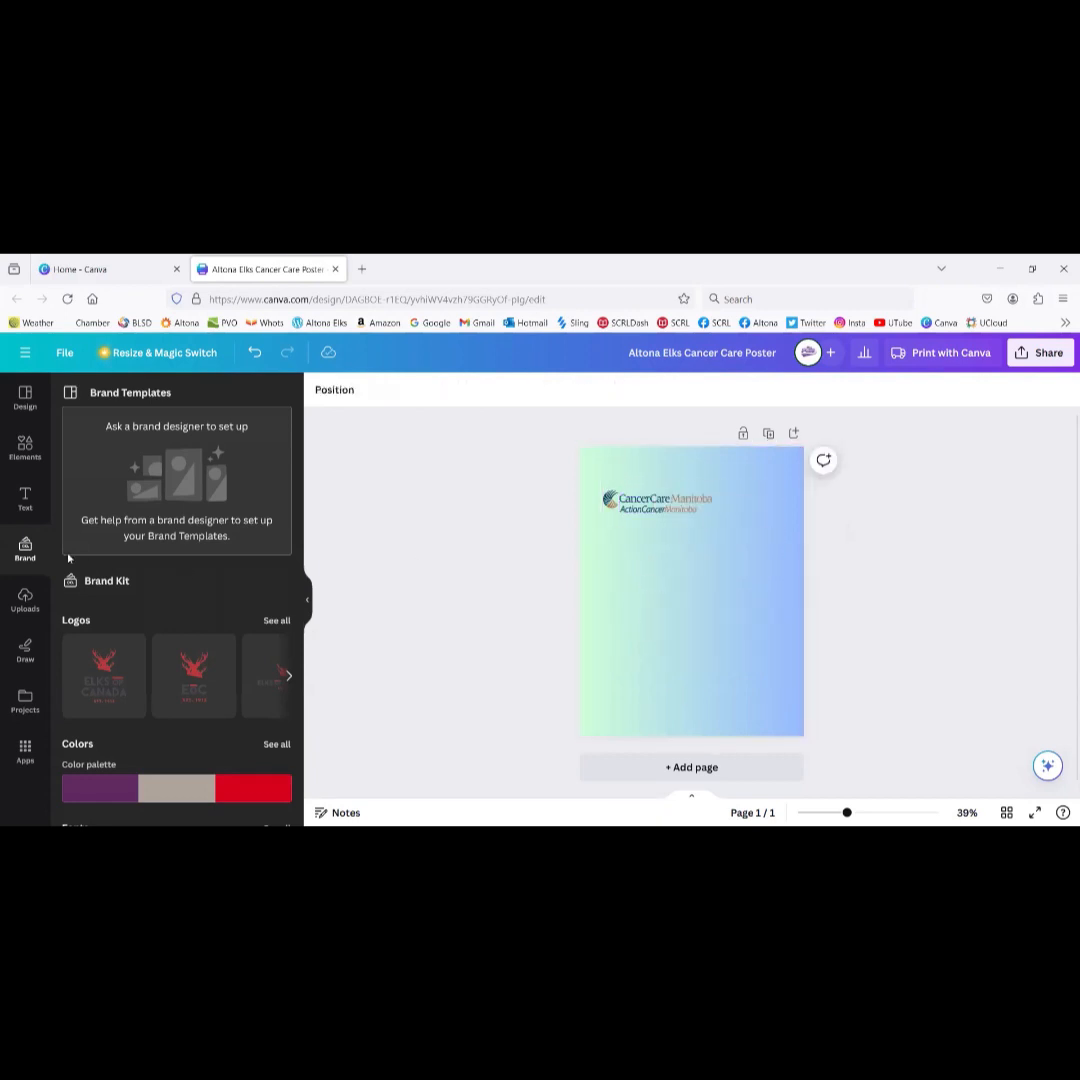
{"action": "left_click", "coordinate": [100, 678]}
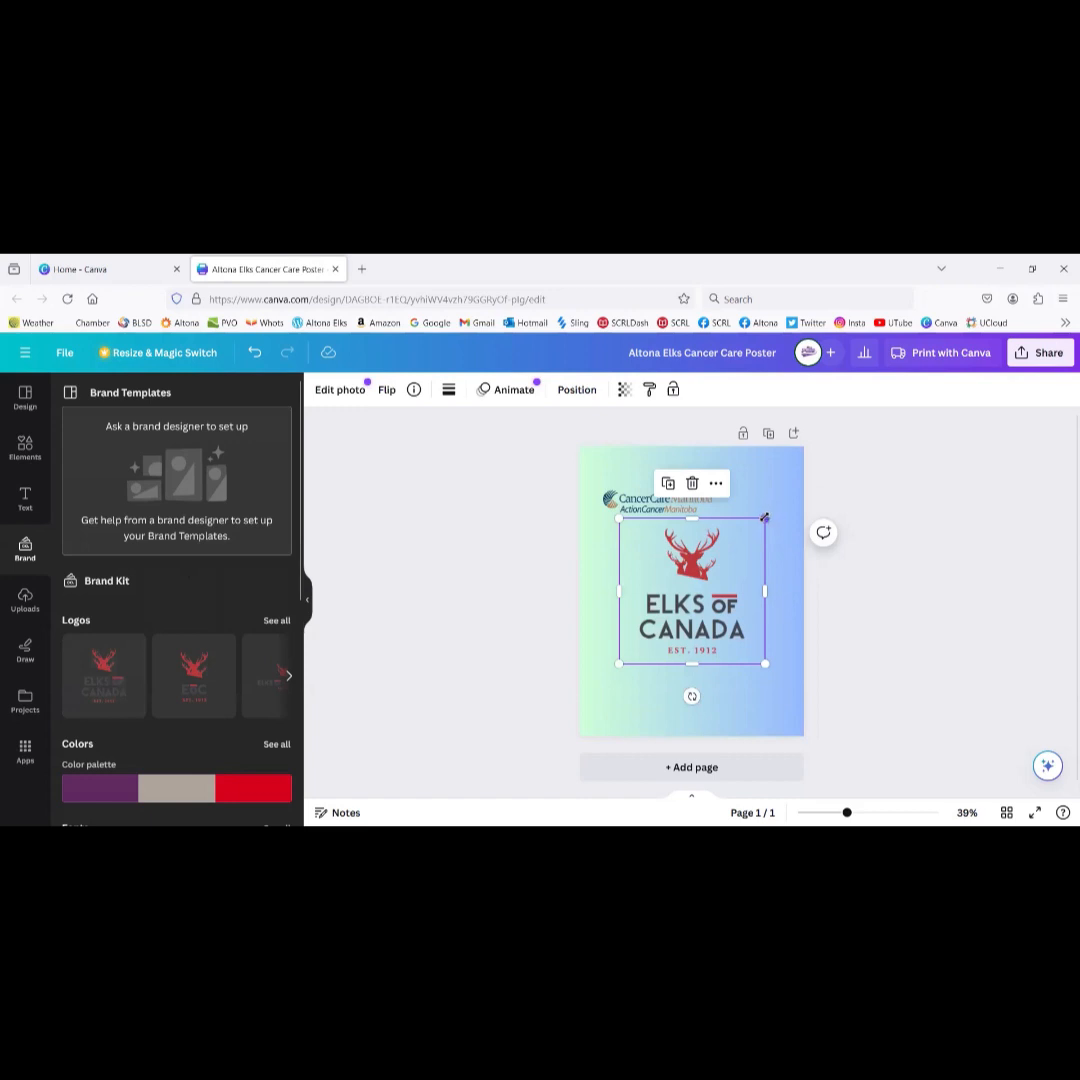
{"action": "left_click_drag", "start_coordinate": [765, 517], "coordinate": [683, 606]}
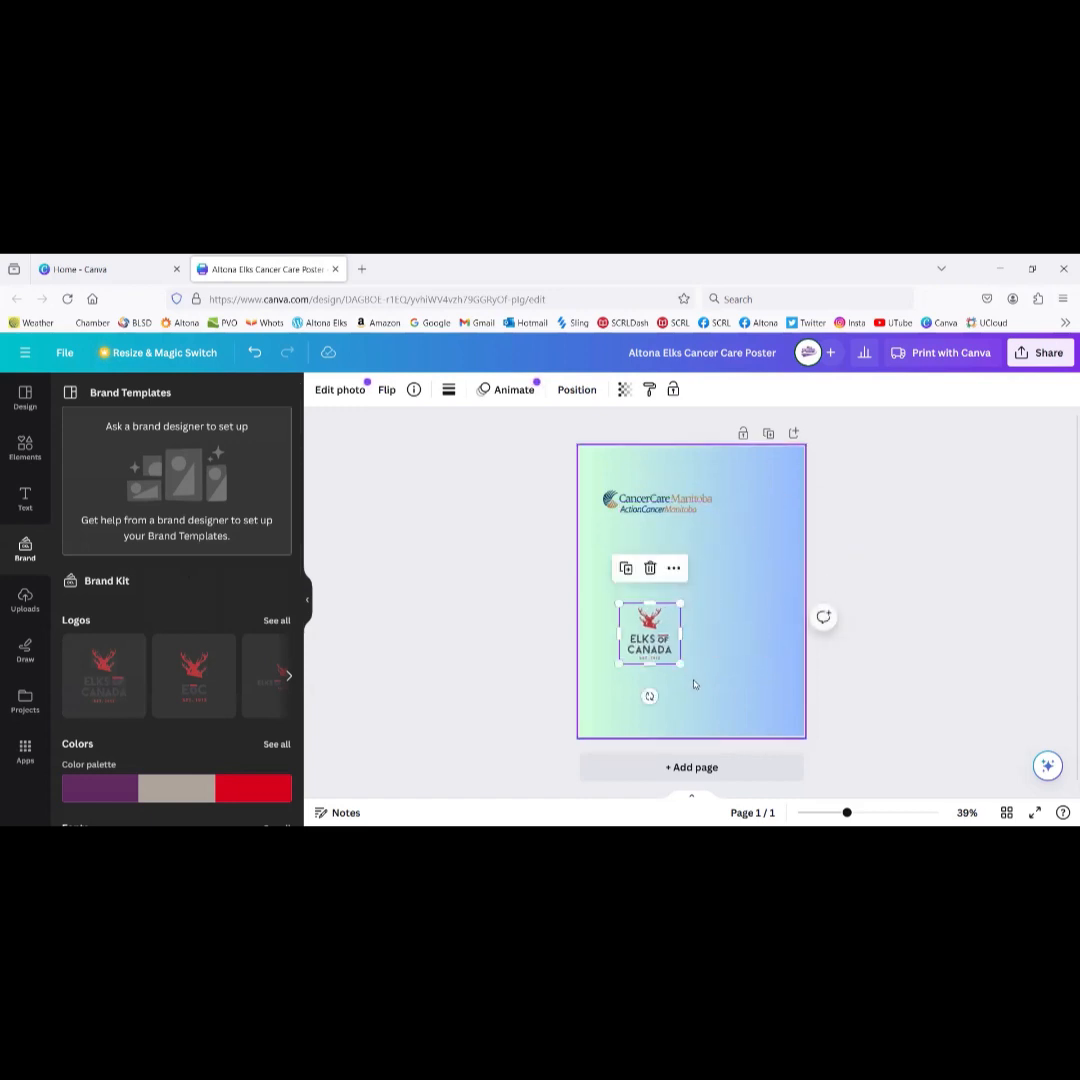
{"action": "left_click_drag", "start_coordinate": [743, 688], "coordinate": [693, 674]}
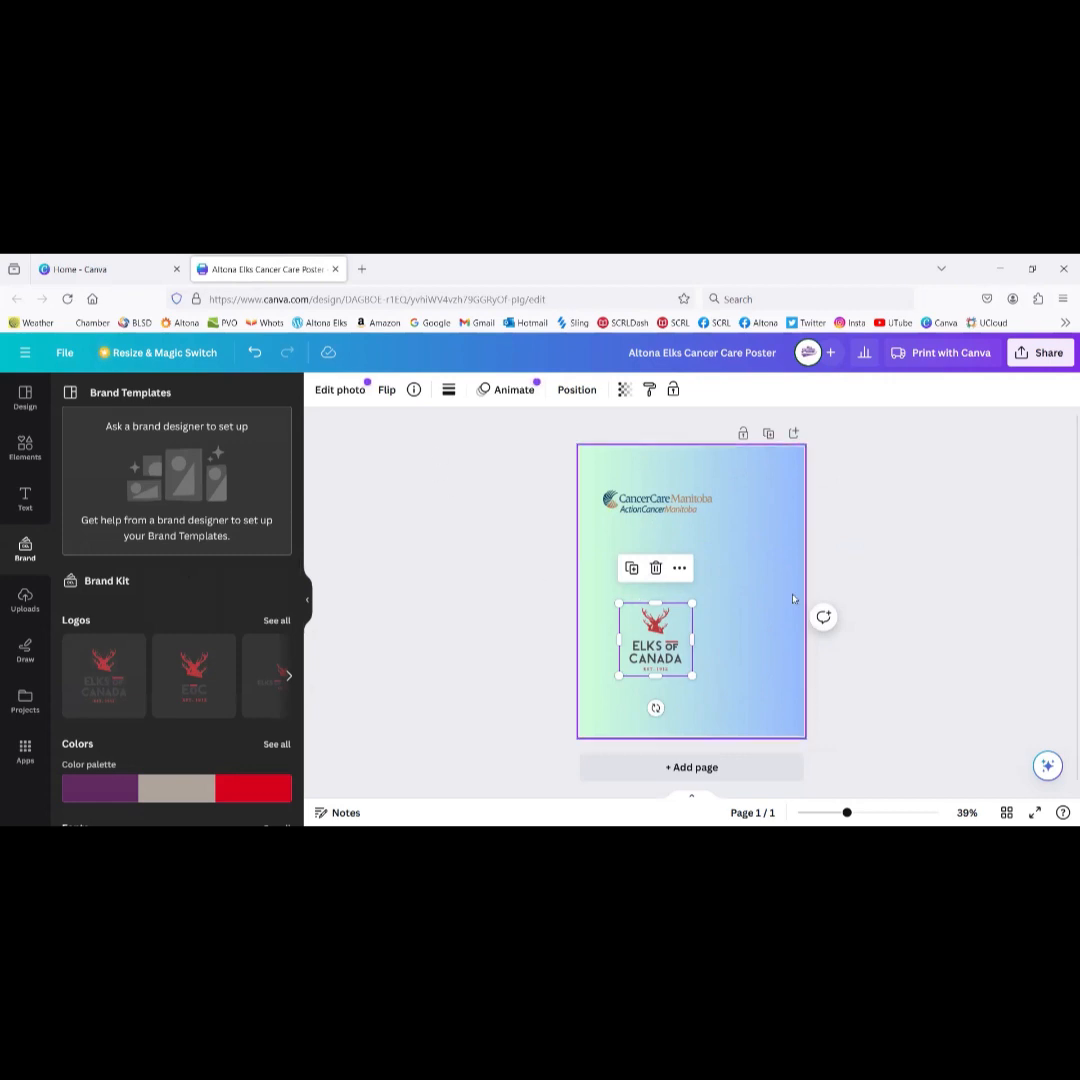
{"action": "mouse_move", "coordinate": [665, 616]}
{"action": "left_mouse_down"}
{"action": "mouse_move", "coordinate": [731, 540]}
{"action": "mouse_move", "coordinate": [646, 617]}
{"action": "left_mouse_up"}
{"action": "left_click", "coordinate": [655, 510]}
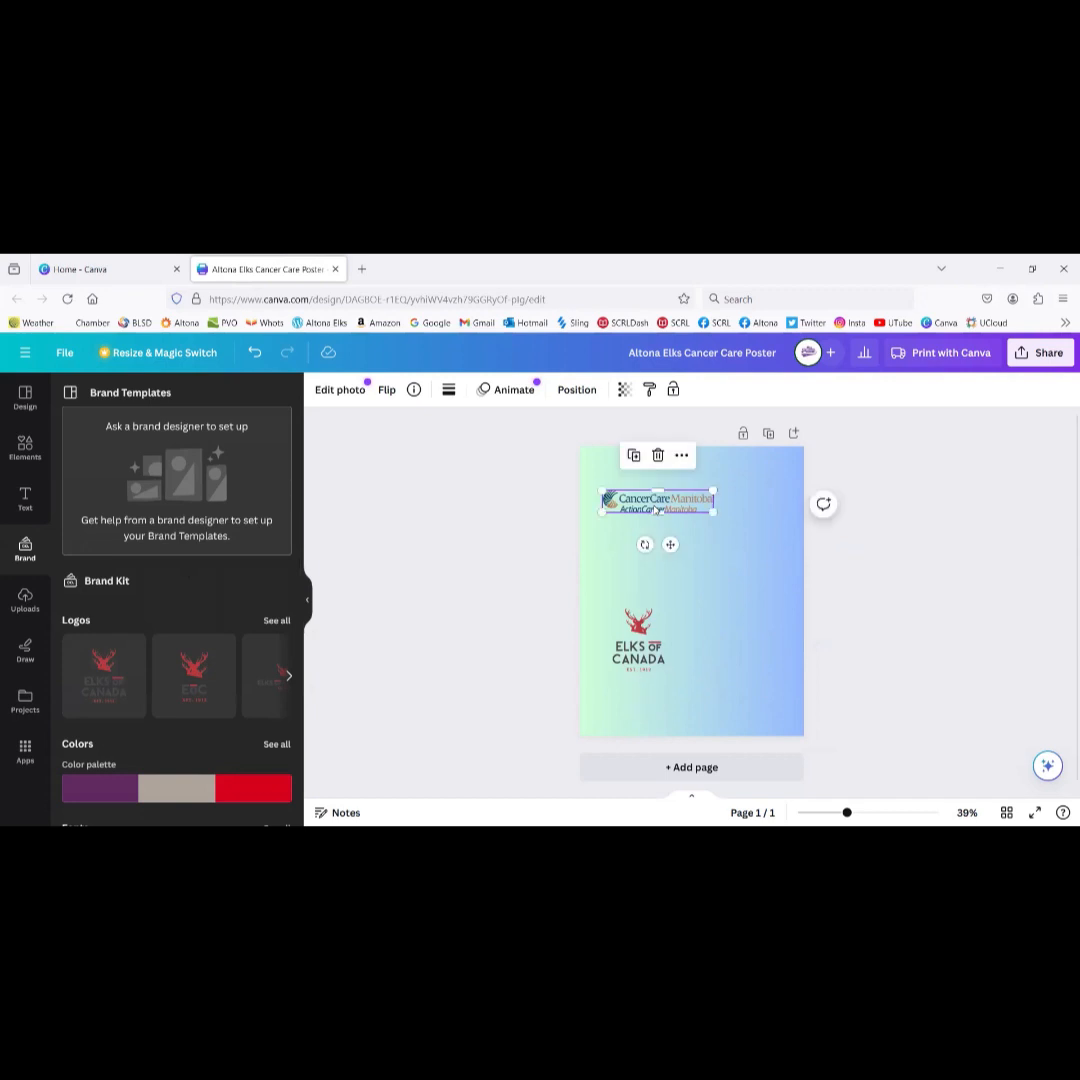
Step: Remove the white background from THE PYLONS triangle image with BG Remover
{"action": "left_click", "coordinate": [341, 391]}
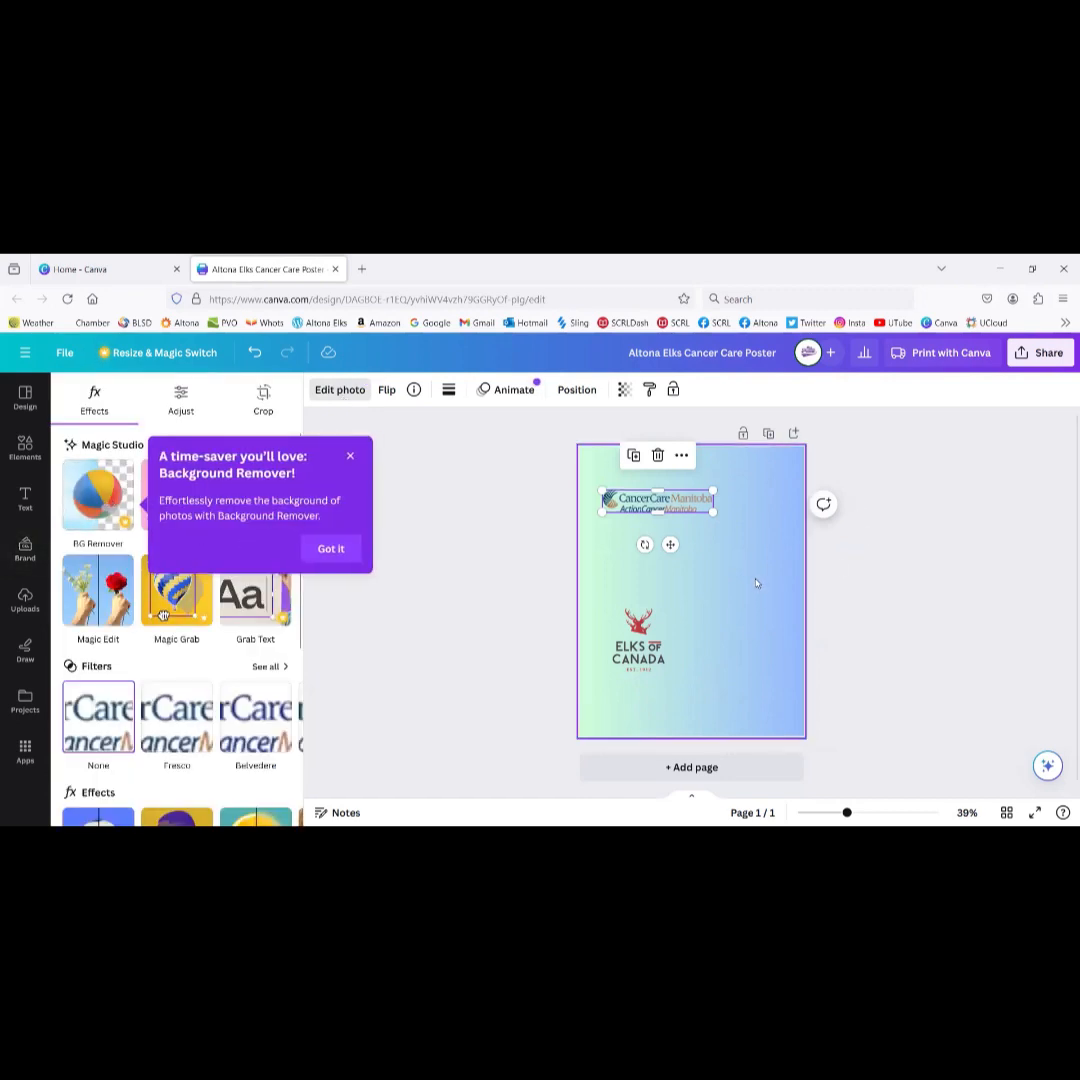
{"action": "left_click", "coordinate": [866, 588]}
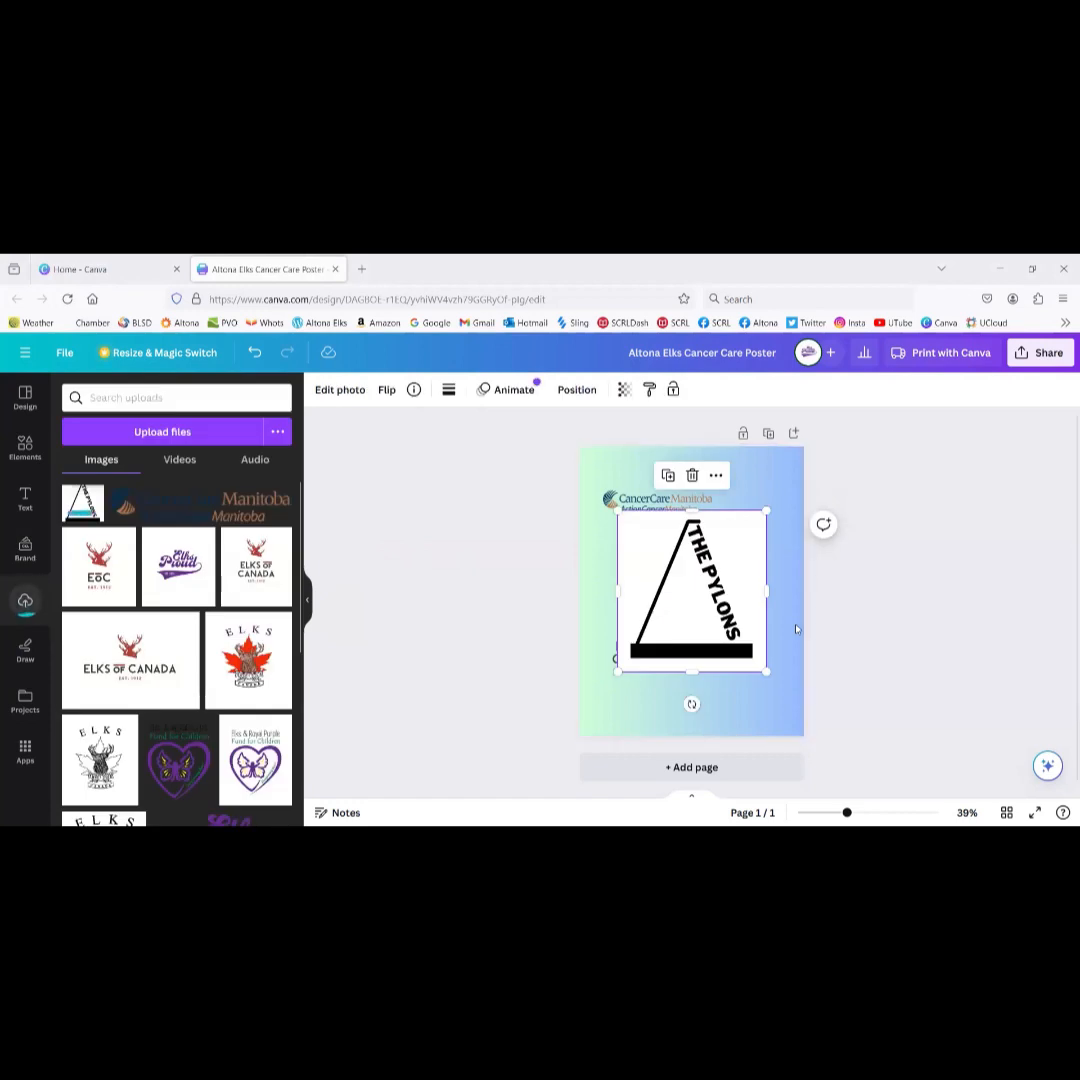
{"action": "left_click_drag", "start_coordinate": [685, 598], "coordinate": [655, 597]}
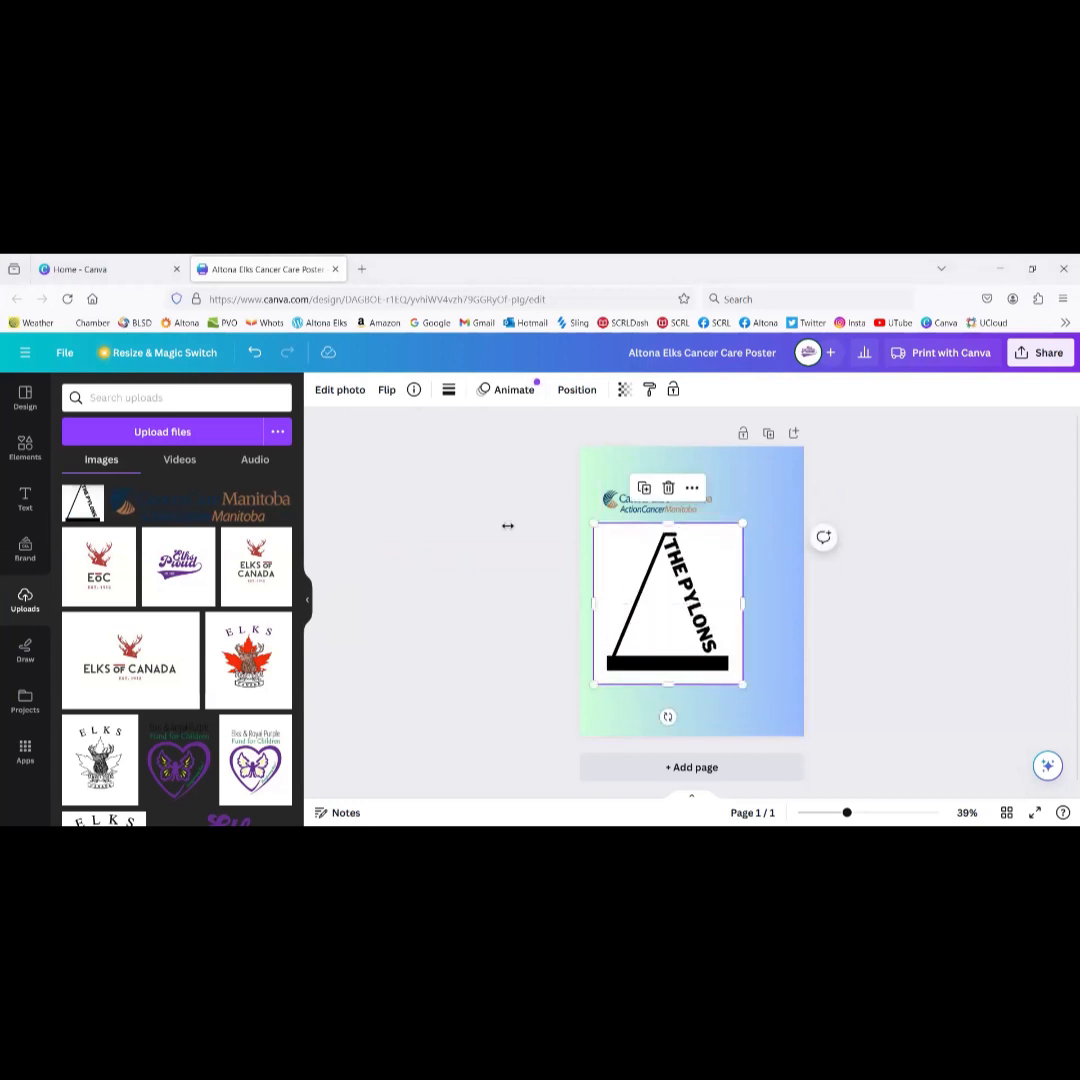
{"action": "left_click", "coordinate": [342, 389]}
{"action": "left_click", "coordinate": [95, 495]}
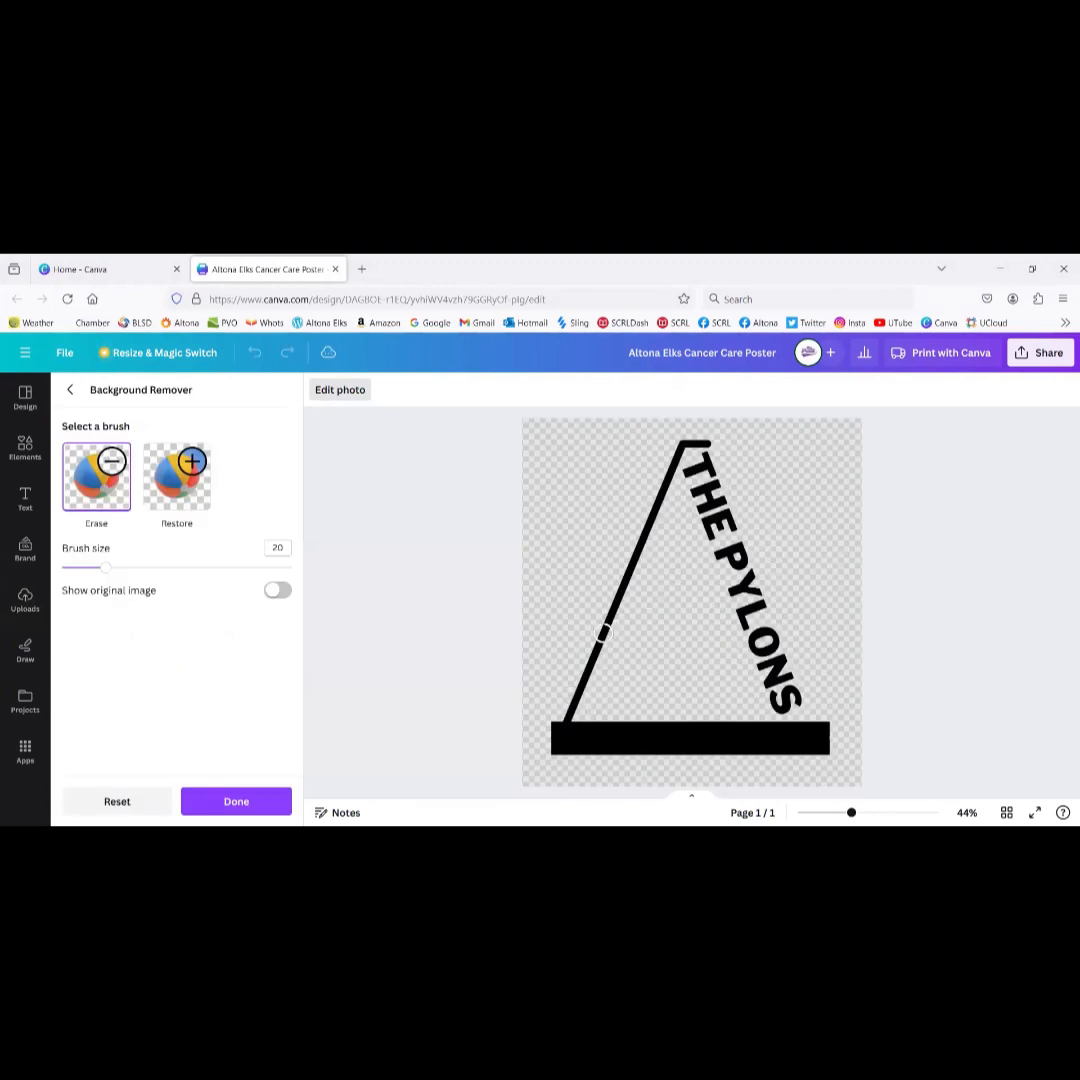
{"action": "left_click", "coordinate": [255, 802]}
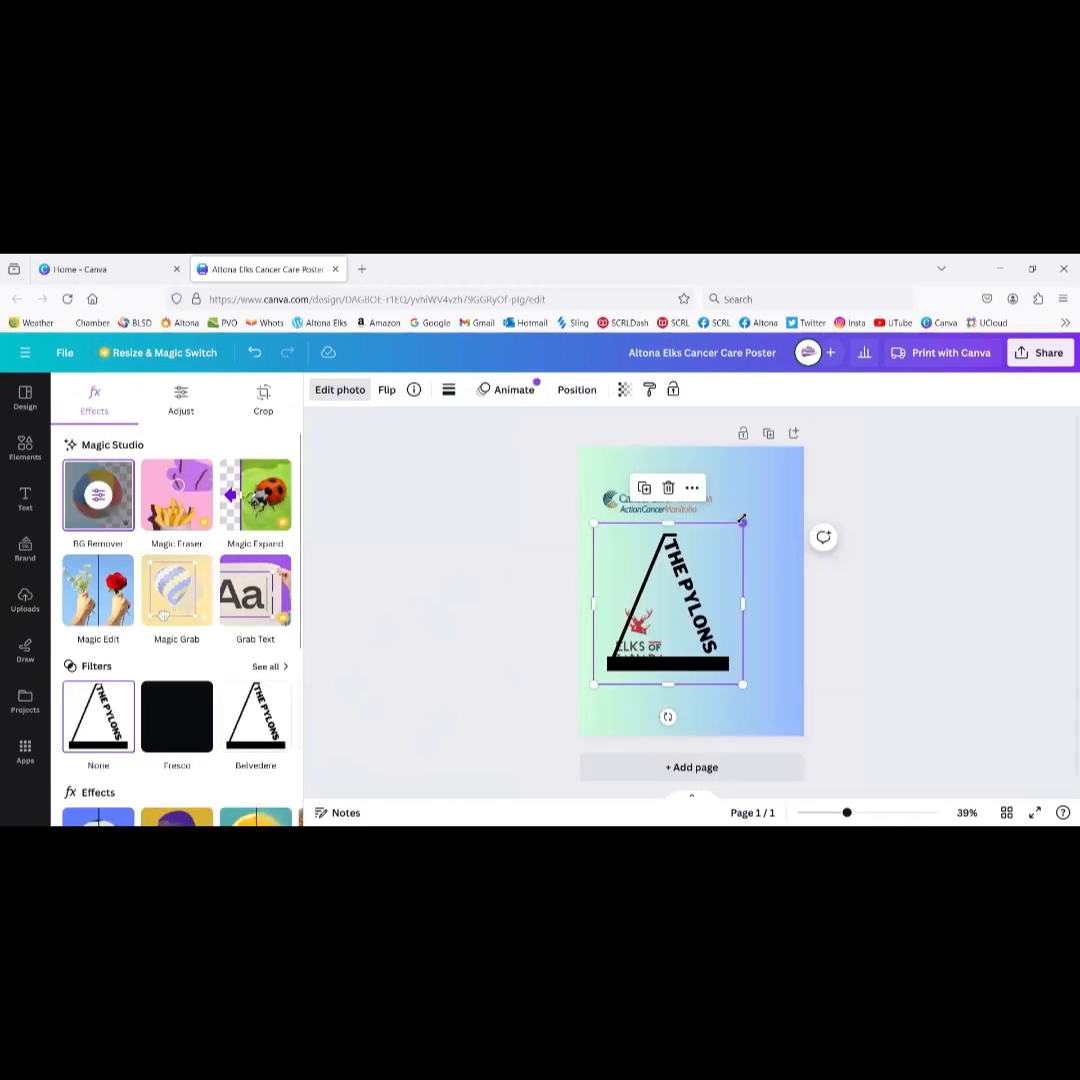
Step: Shrink THE PYLONS logo and place it upper-right, clear of the Elks logo
{"action": "left_click_drag", "start_coordinate": [741, 523], "coordinate": [694, 579]}
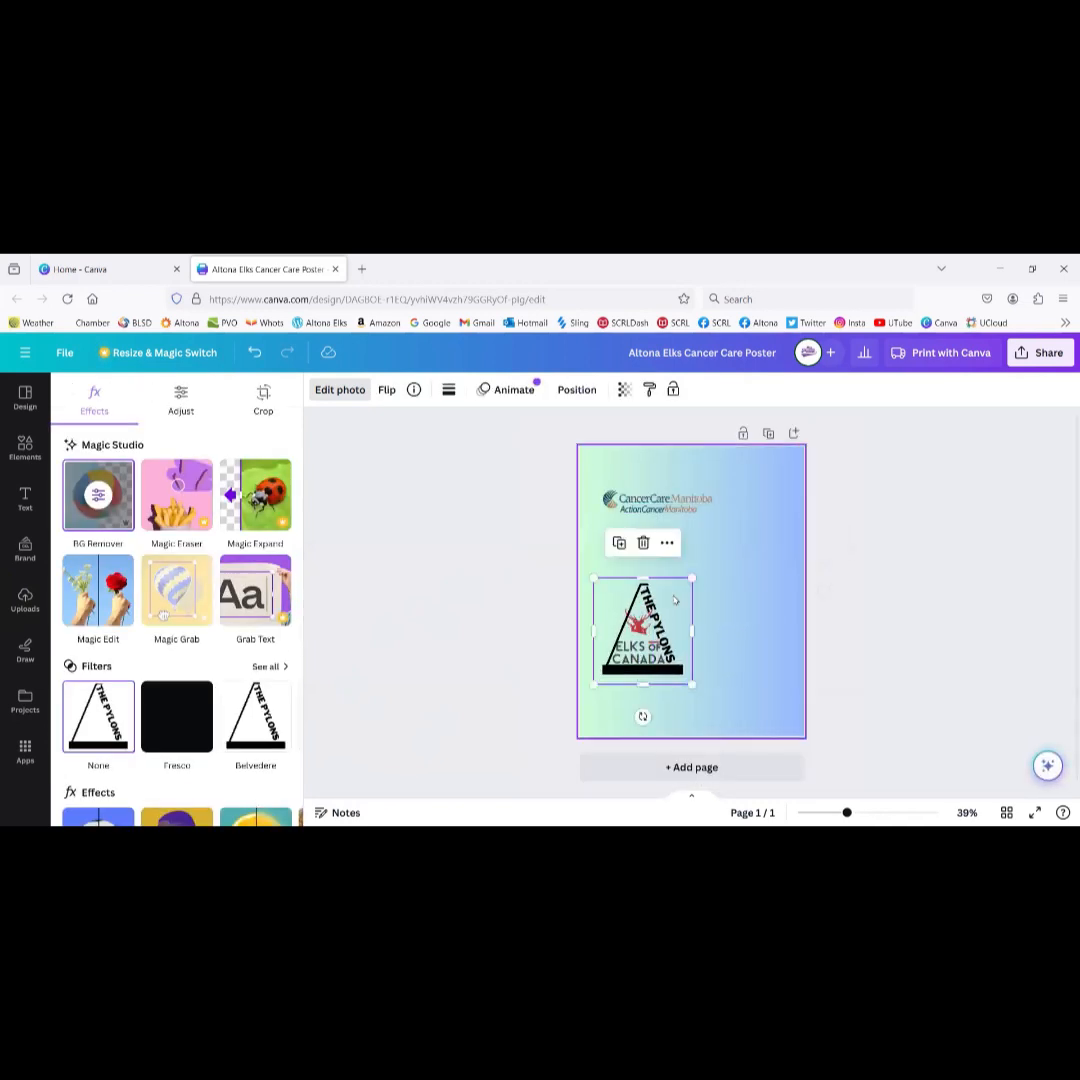
{"action": "left_click_drag", "start_coordinate": [627, 658], "coordinate": [715, 615]}
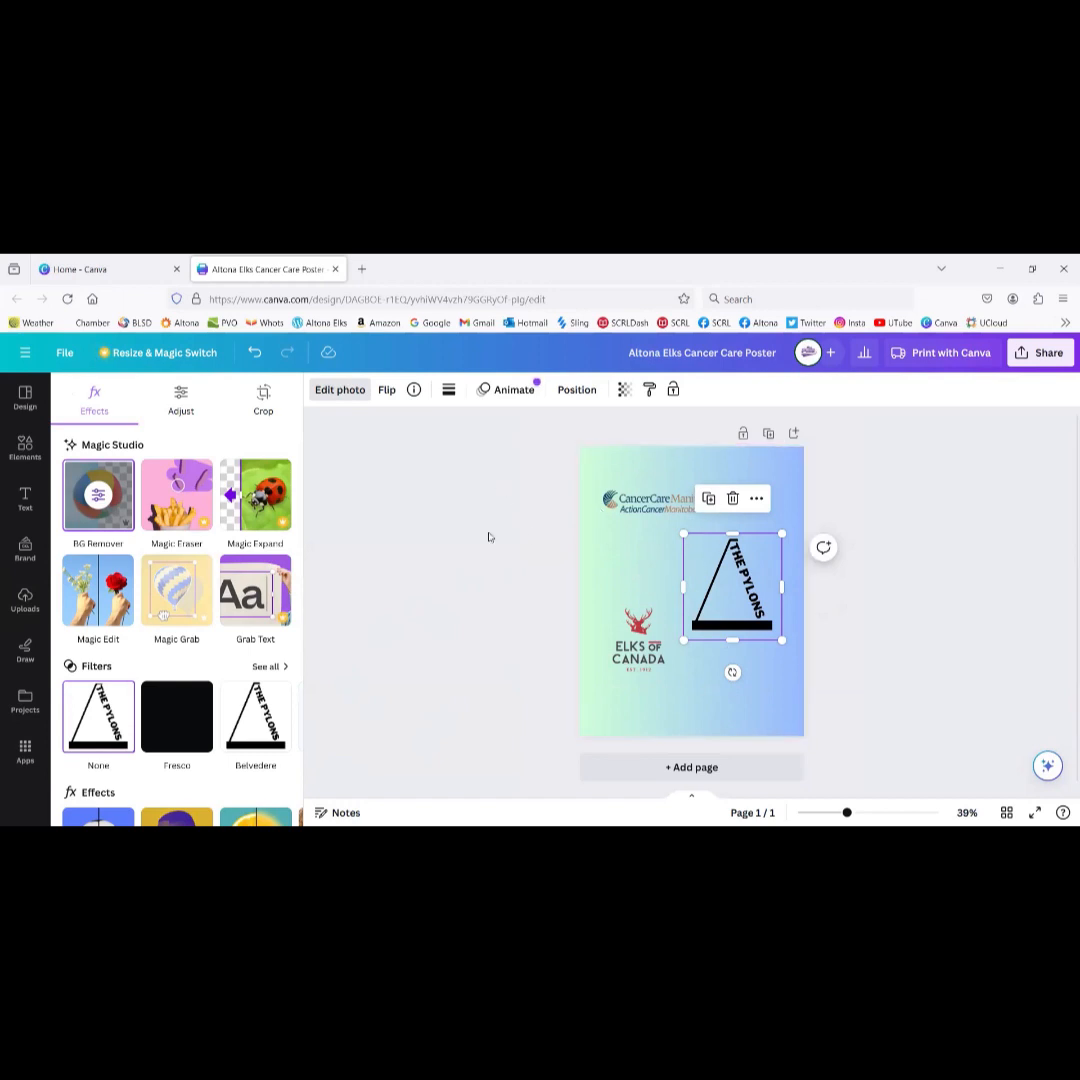
{"action": "left_click", "coordinate": [340, 389]}
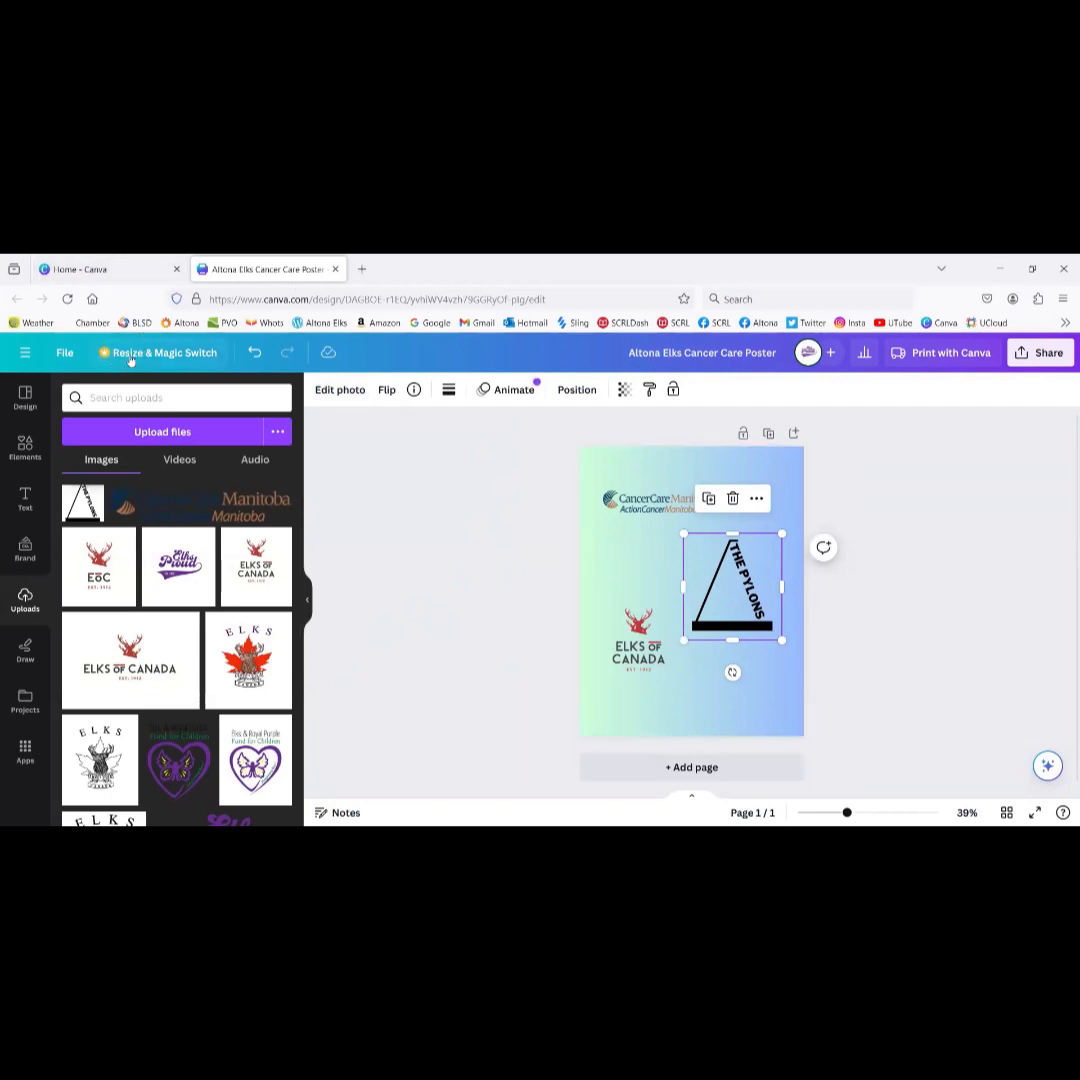
Step: Make a 1080 x 1350 Instagram Post (Portrait) copy of the poster, then close the editor
{"action": "left_click", "coordinate": [174, 358]}
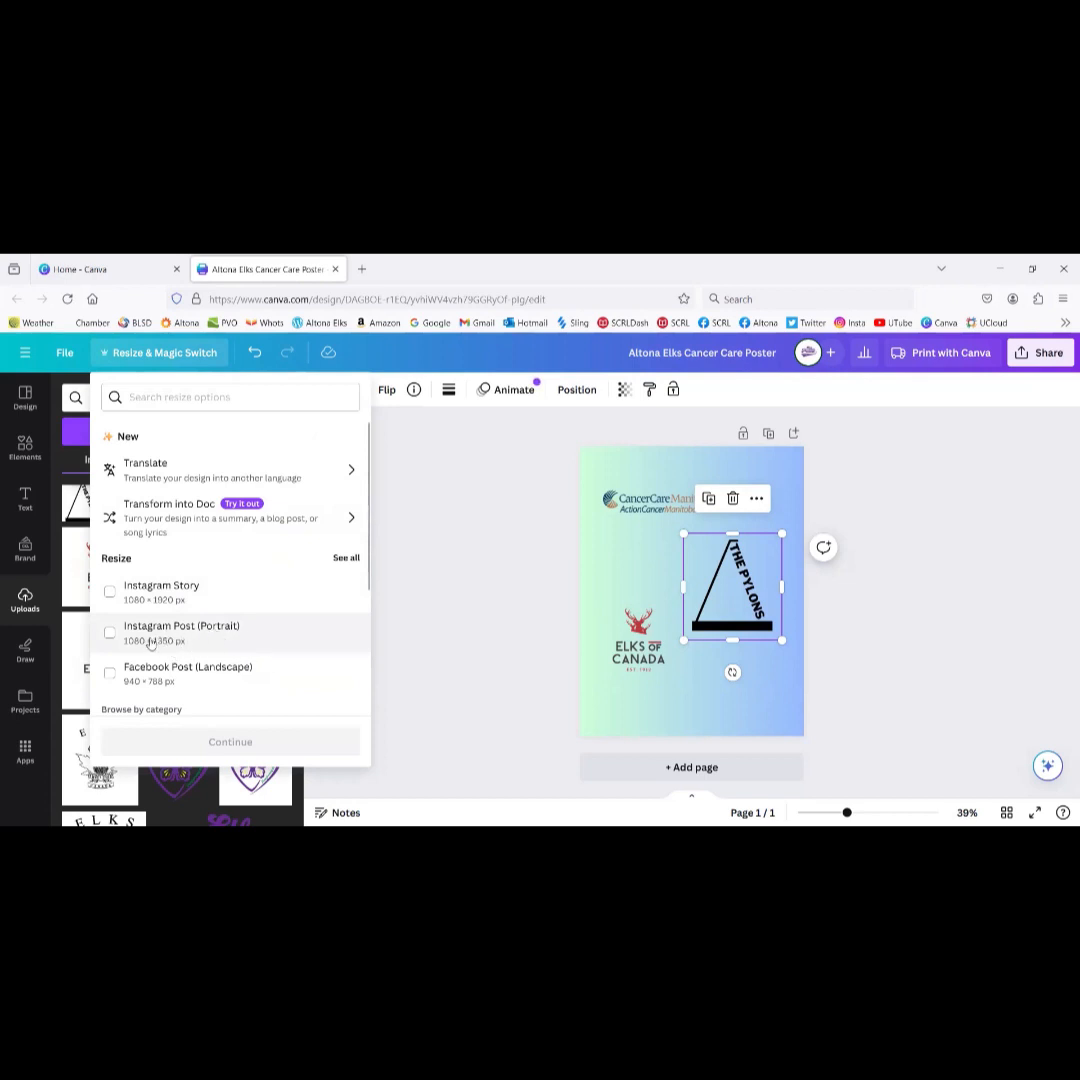
{"action": "left_click", "coordinate": [257, 641]}
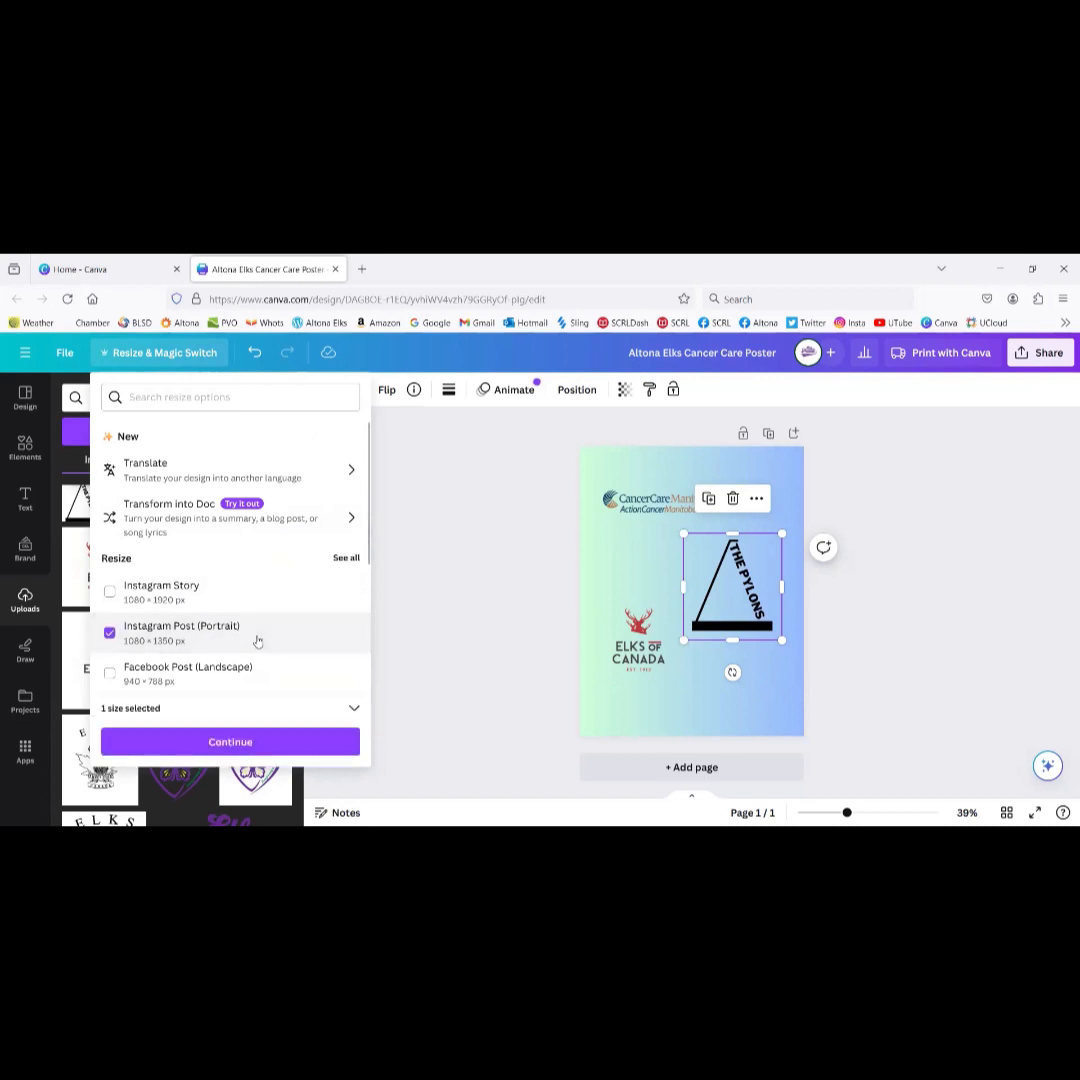
{"action": "left_click", "coordinate": [253, 744]}
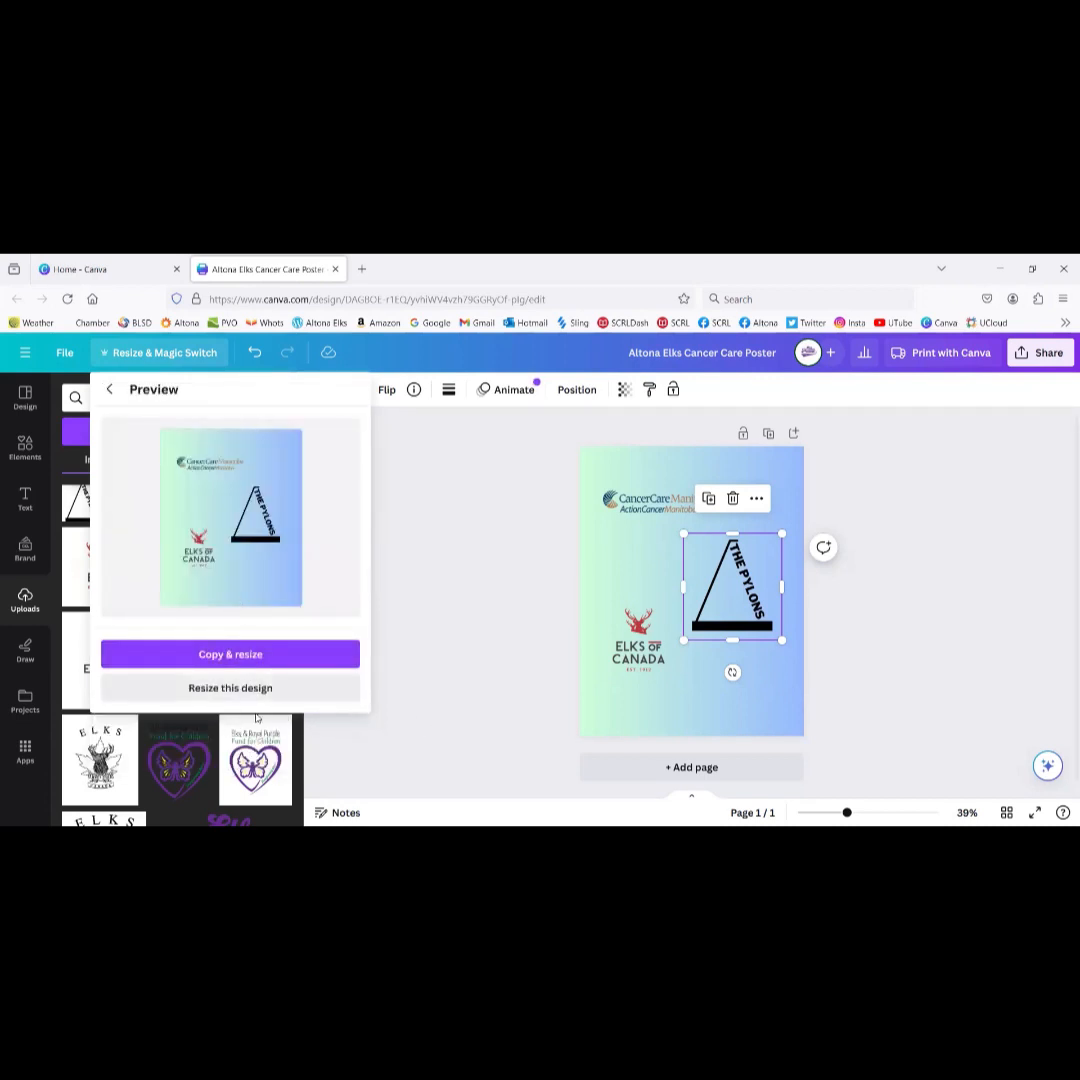
{"action": "left_click", "coordinate": [247, 656]}
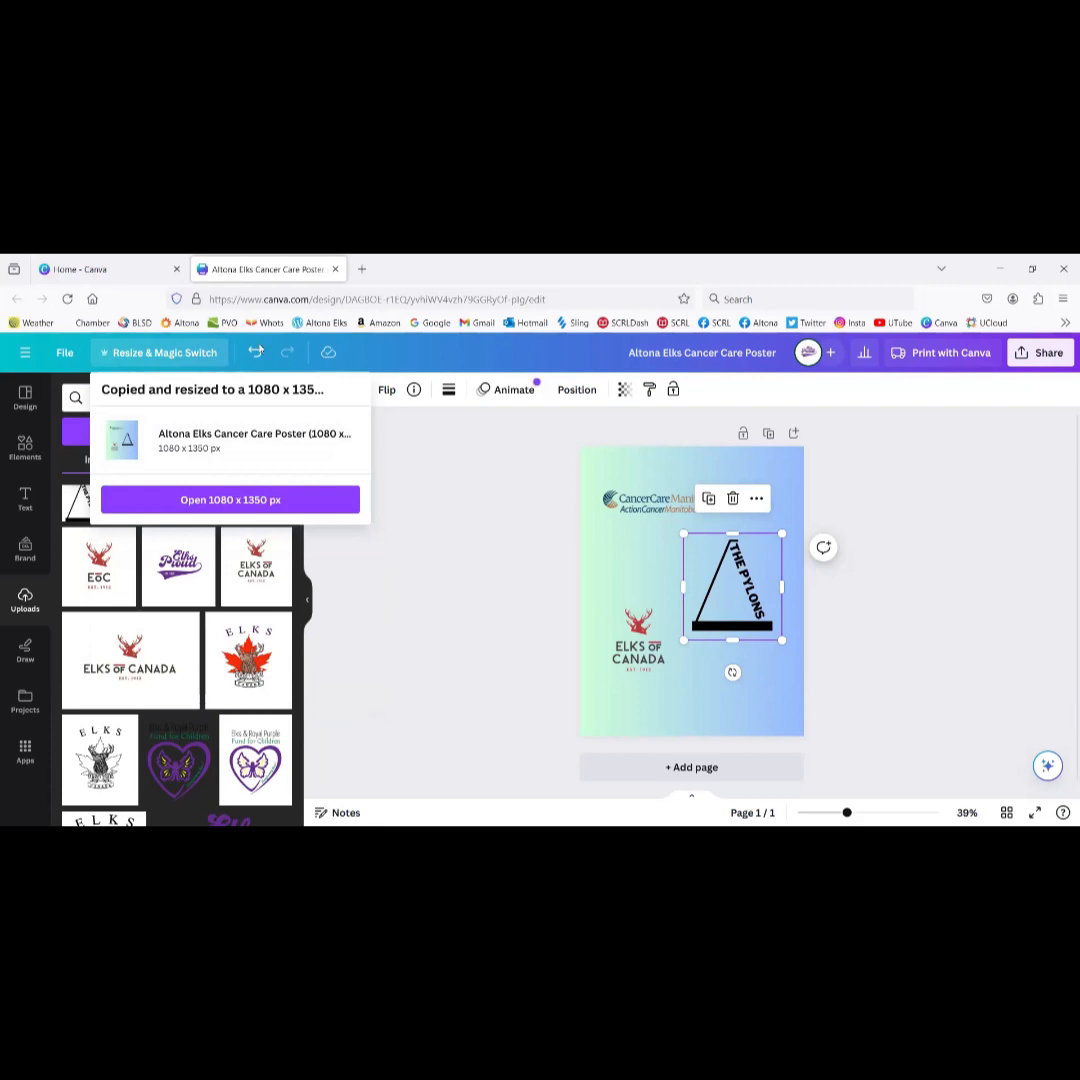
{"action": "left_click", "coordinate": [335, 270]}
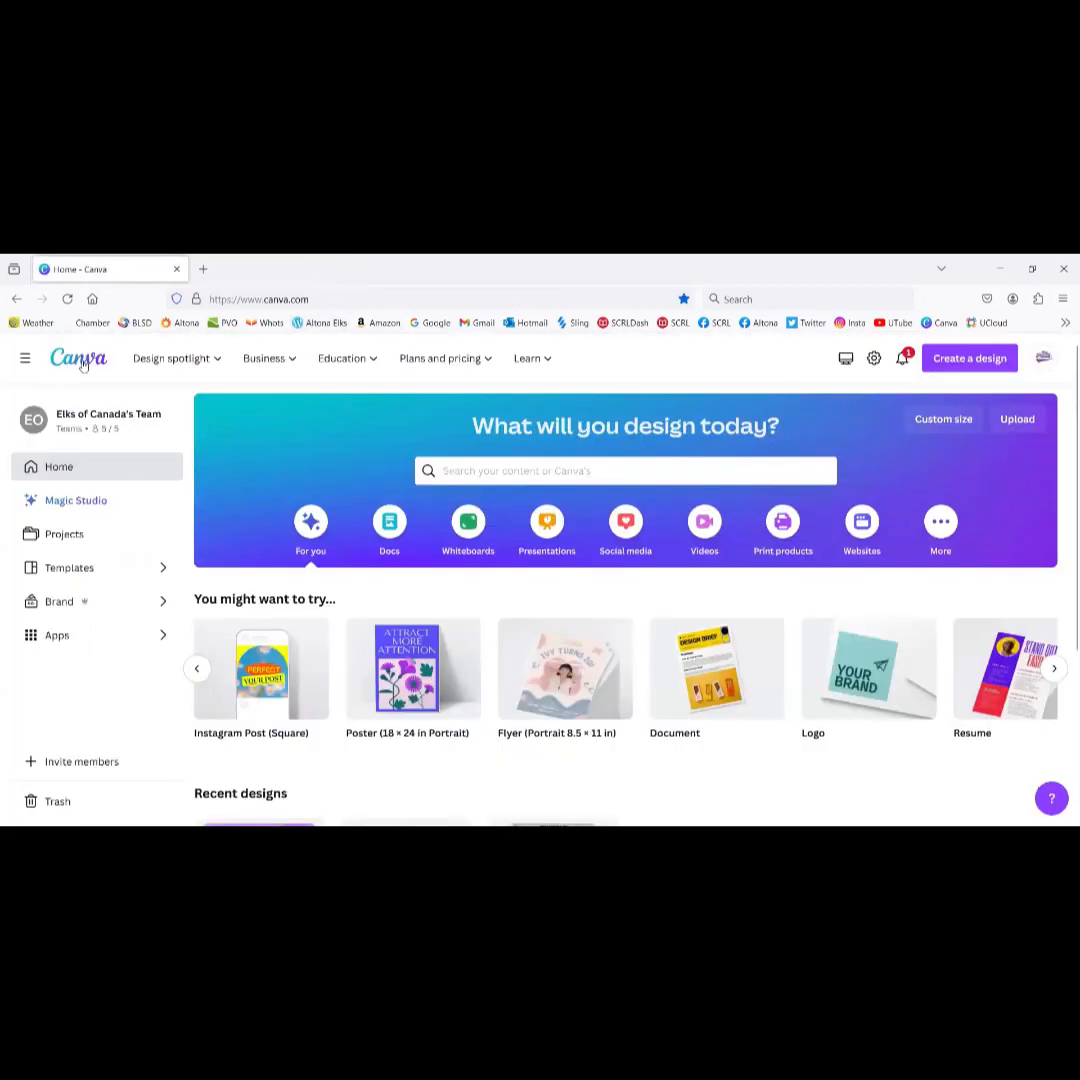
Step: Reload Home and move the 1080 x 1350 poster copy into the Altona #447 folder
{"action": "scroll", "coordinate": [291, 511], "scroll_direction": "down", "scroll_amount": 4}
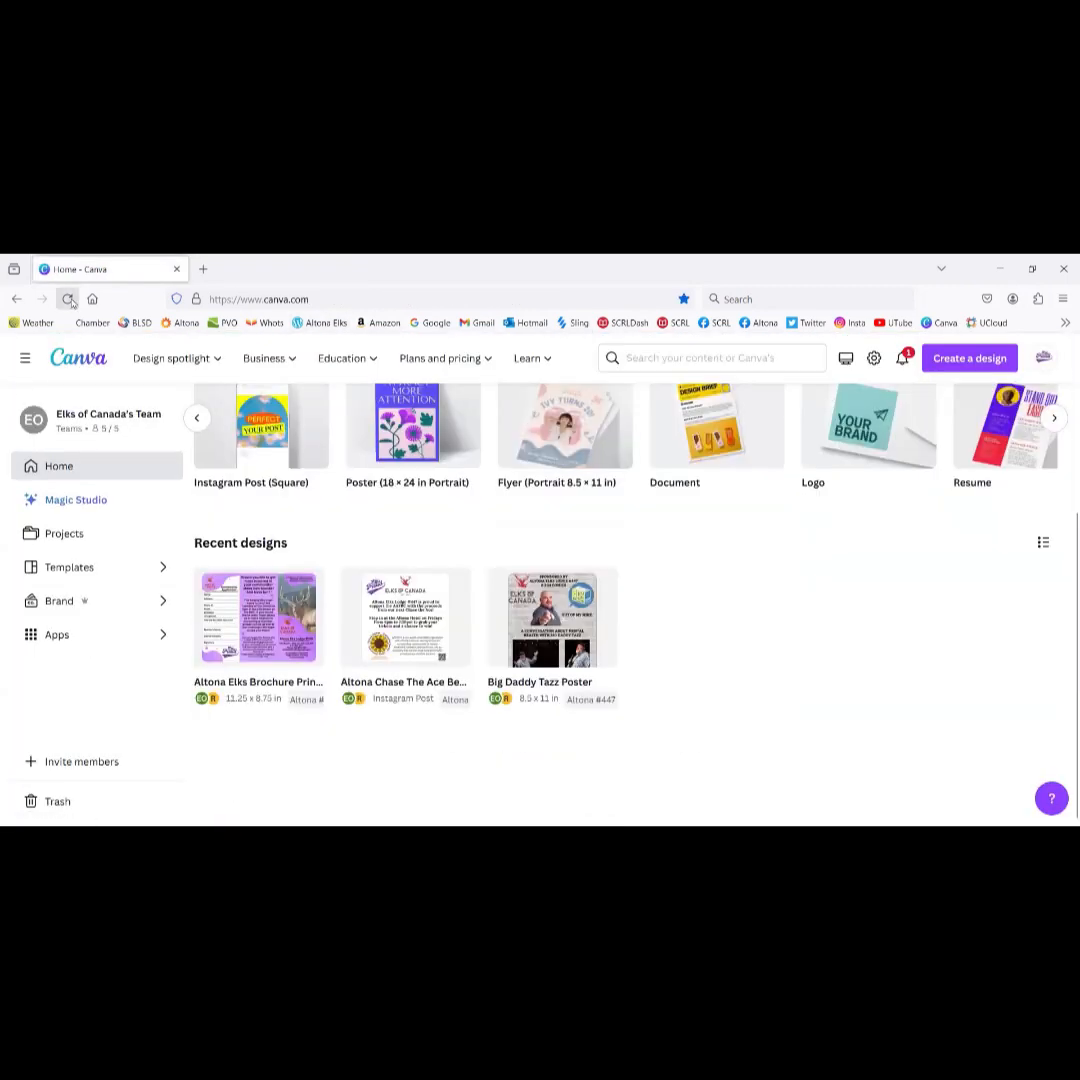
{"action": "left_click", "coordinate": [67, 299]}
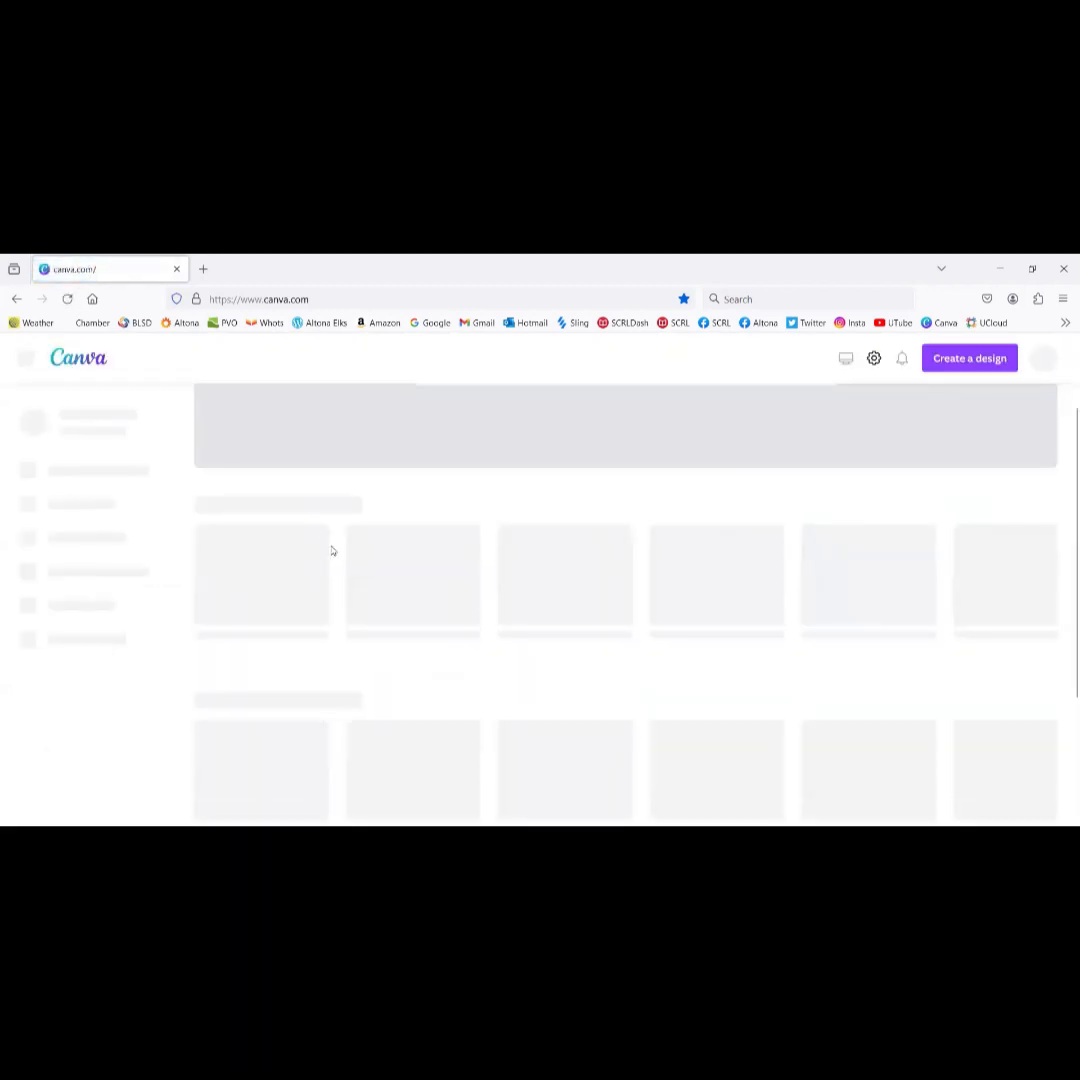
{"action": "scroll", "coordinate": [332, 550], "scroll_direction": "down", "scroll_amount": 3}
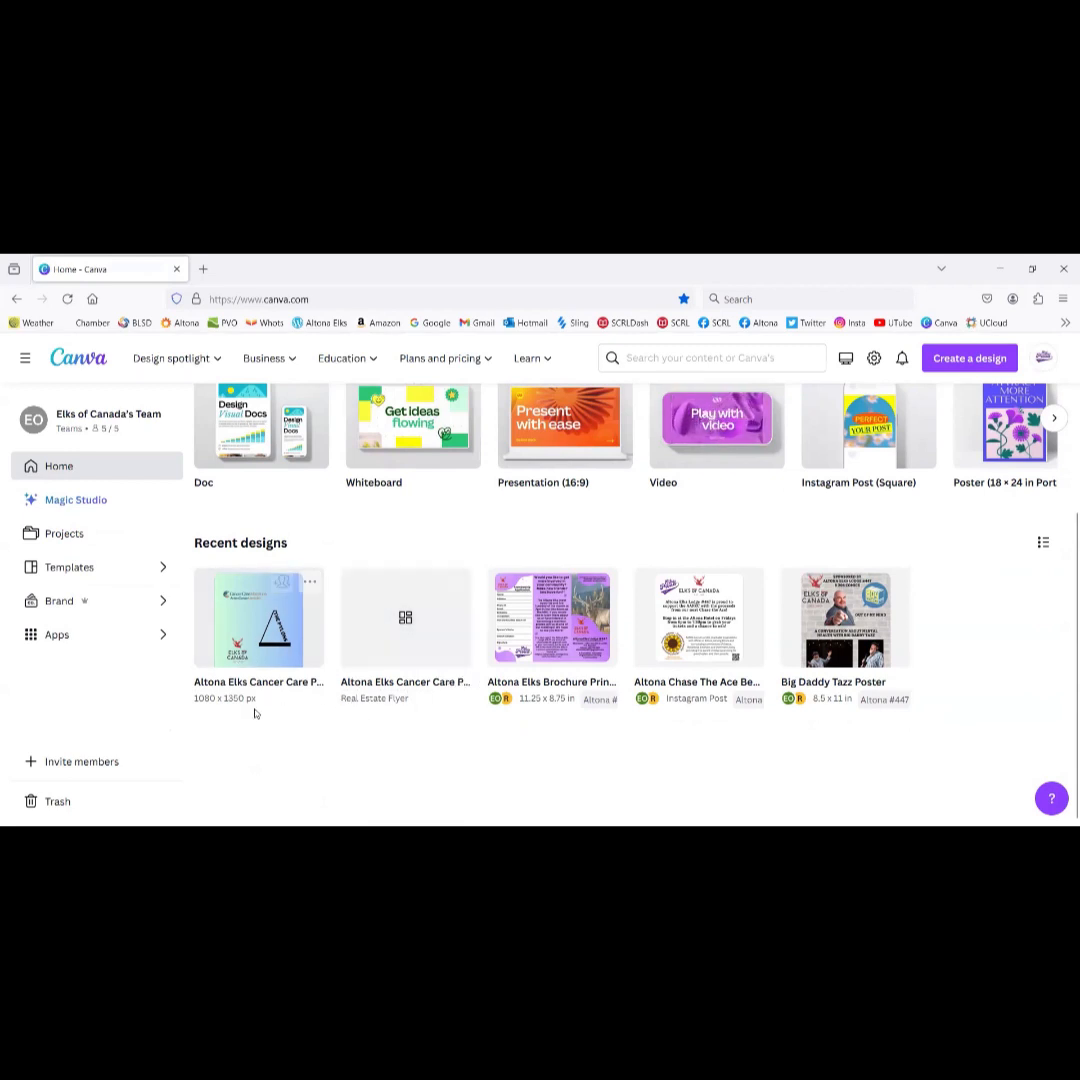
{"action": "left_click", "coordinate": [309, 581]}
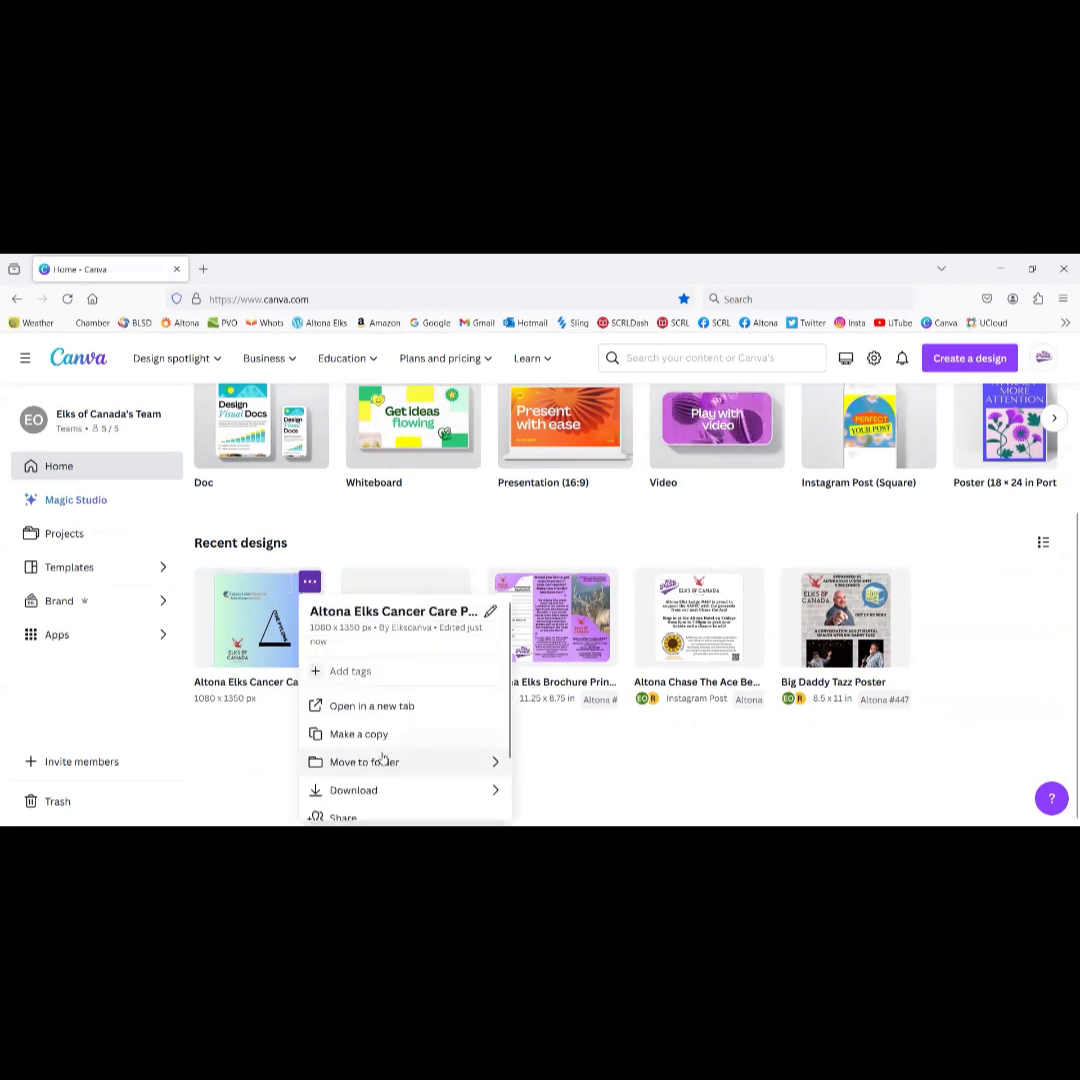
{"action": "left_click", "coordinate": [381, 763]}
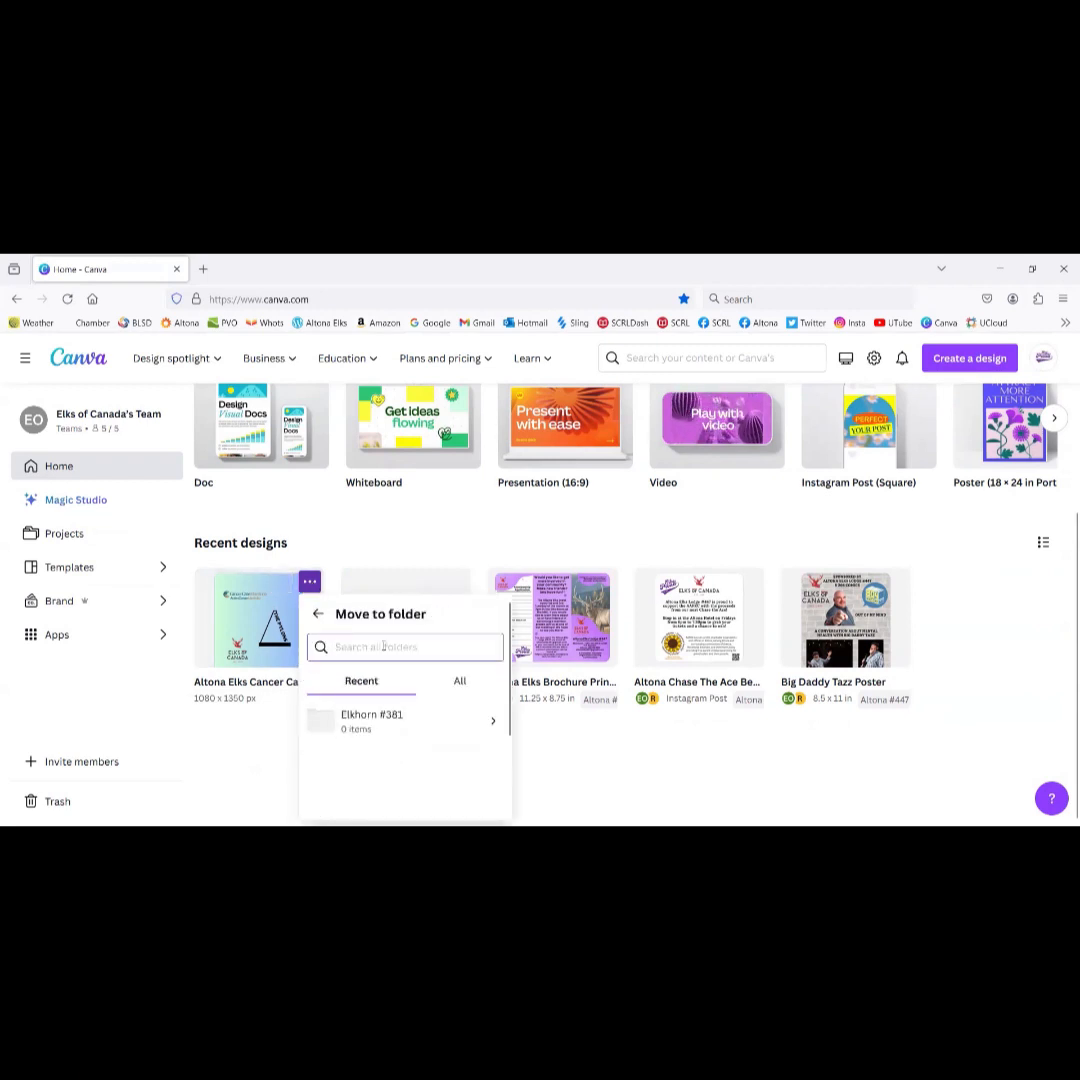
{"action": "type", "text": "alton"}
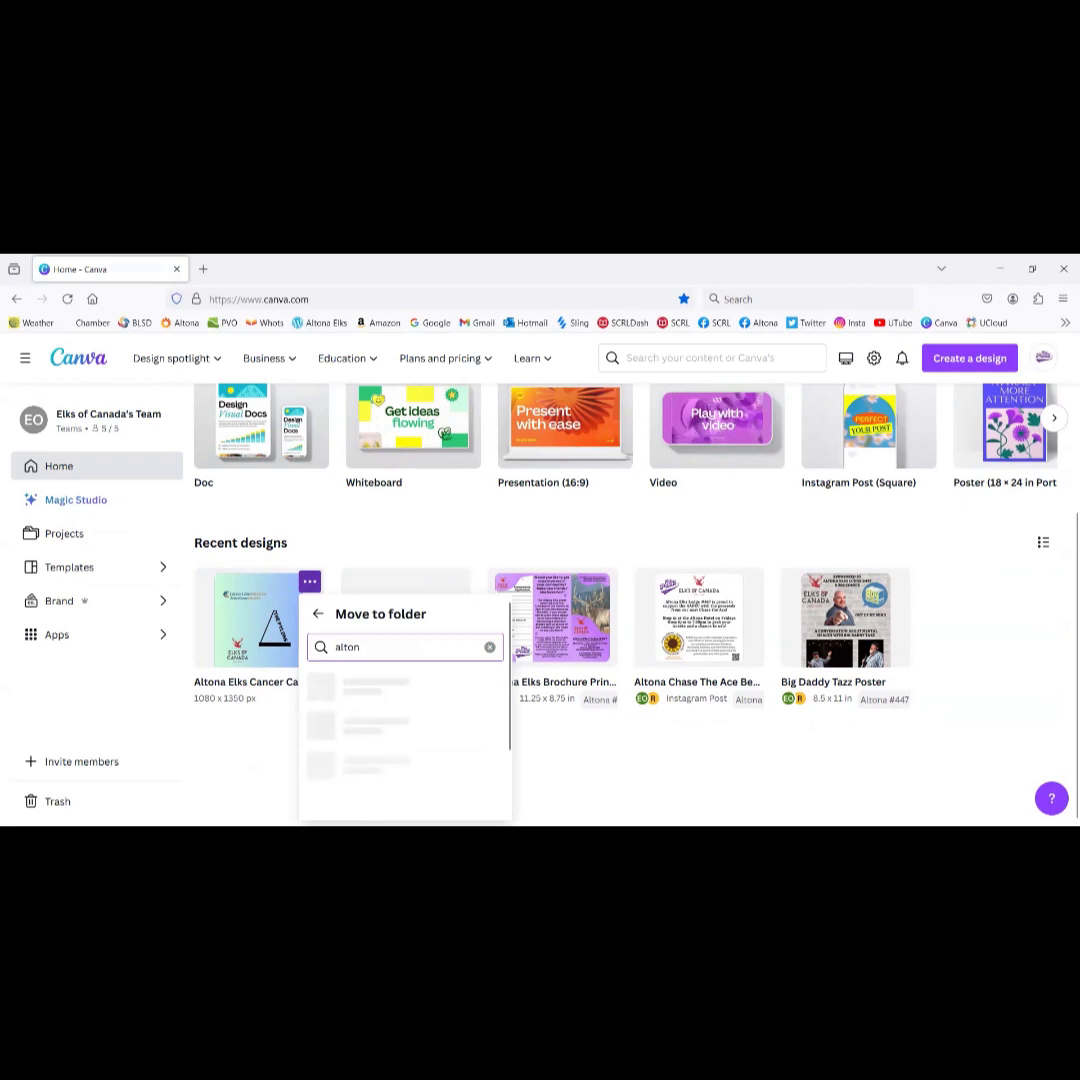
{"action": "left_click", "coordinate": [397, 690]}
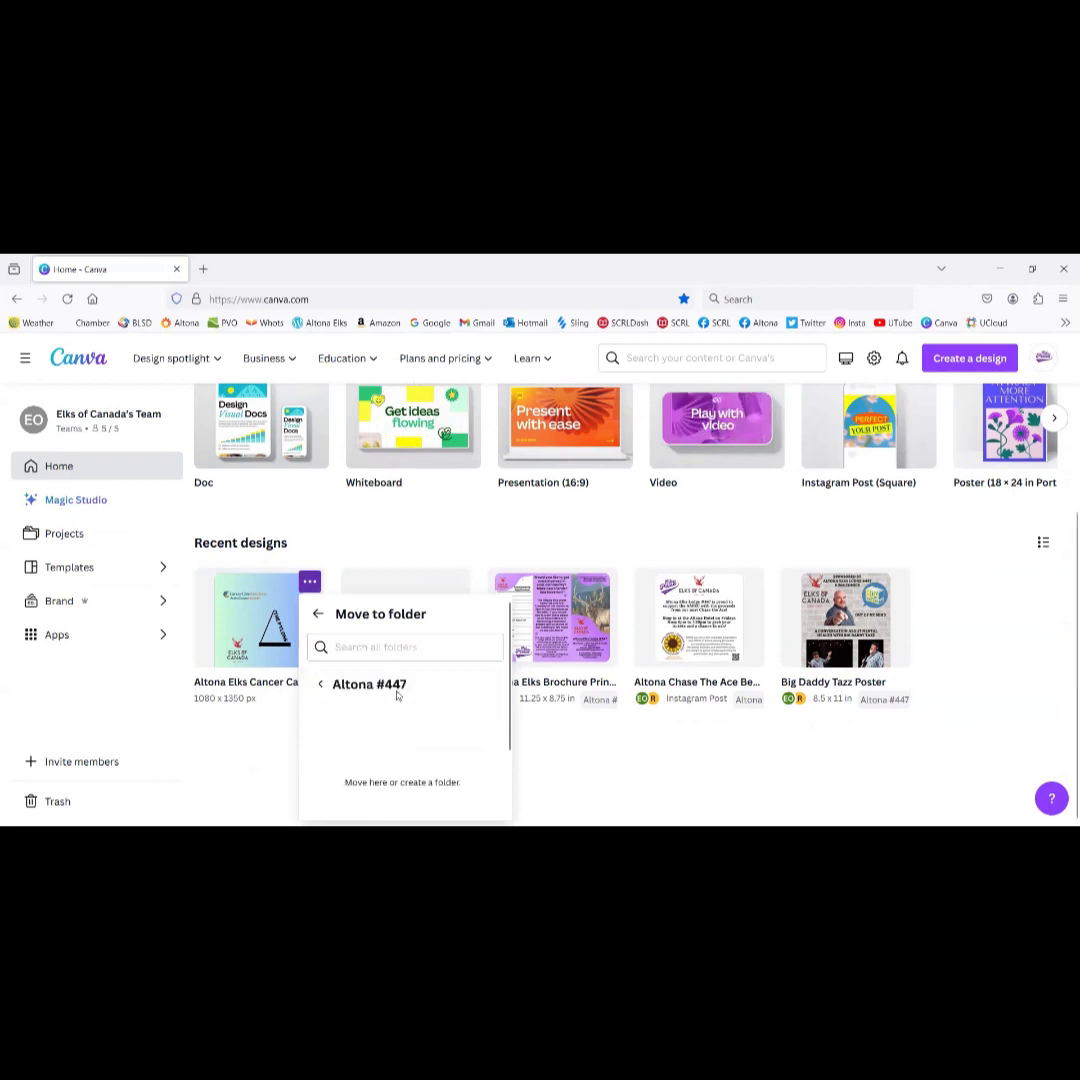
{"action": "left_click", "coordinate": [482, 800]}
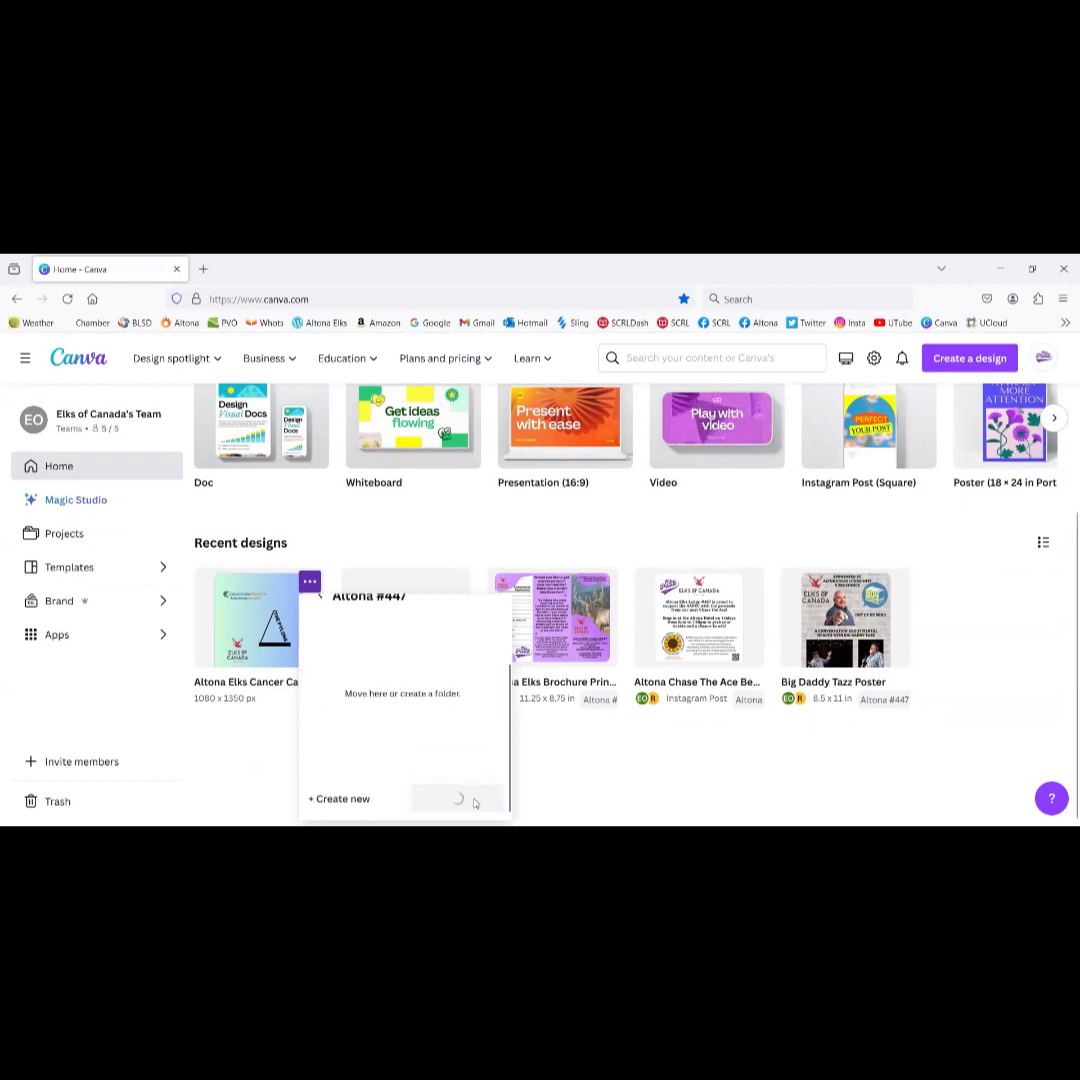
Step: Move the original Cancer Care poster into Altona #447 too, then open it in the editor
{"action": "left_click", "coordinate": [457, 583]}
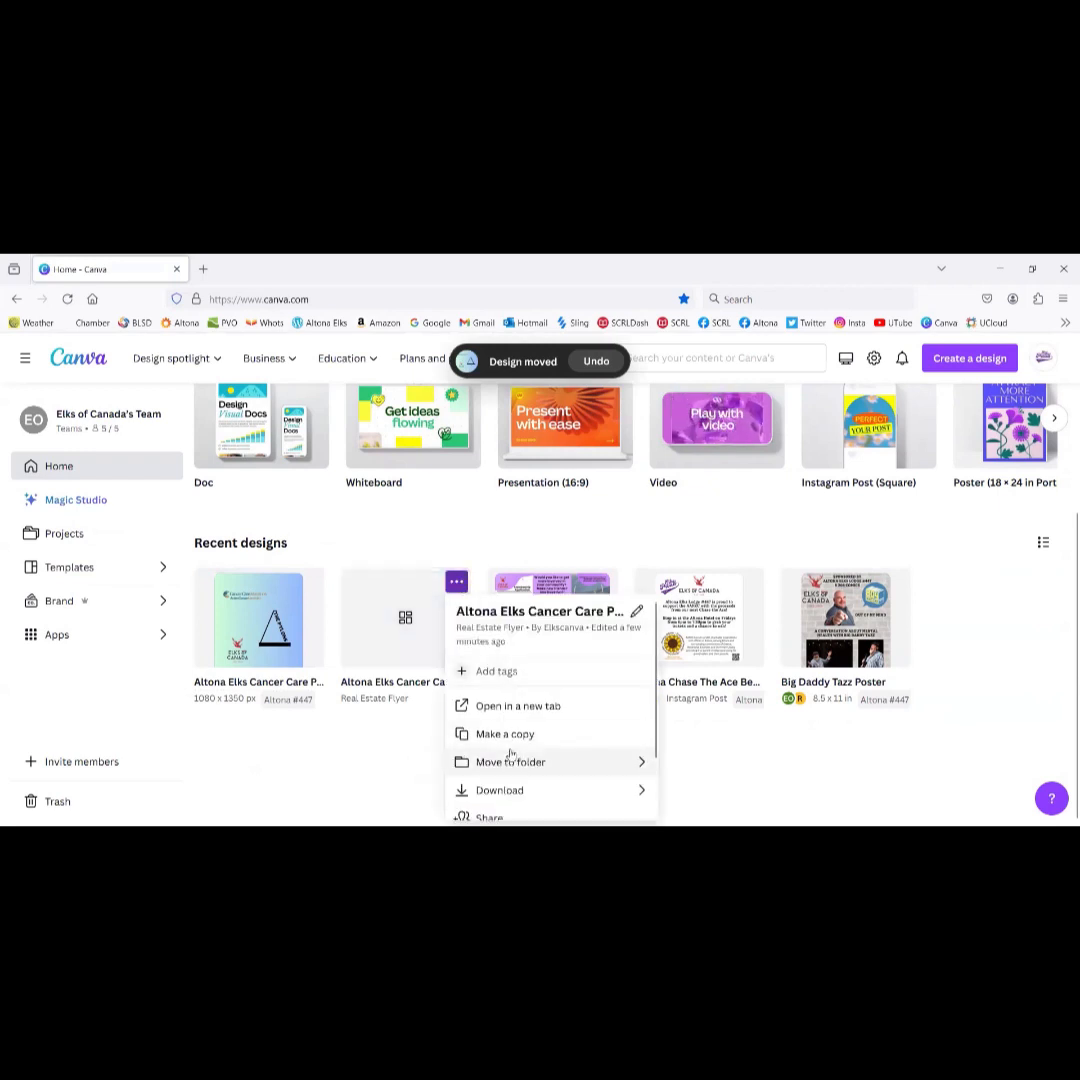
{"action": "left_click", "coordinate": [511, 760]}
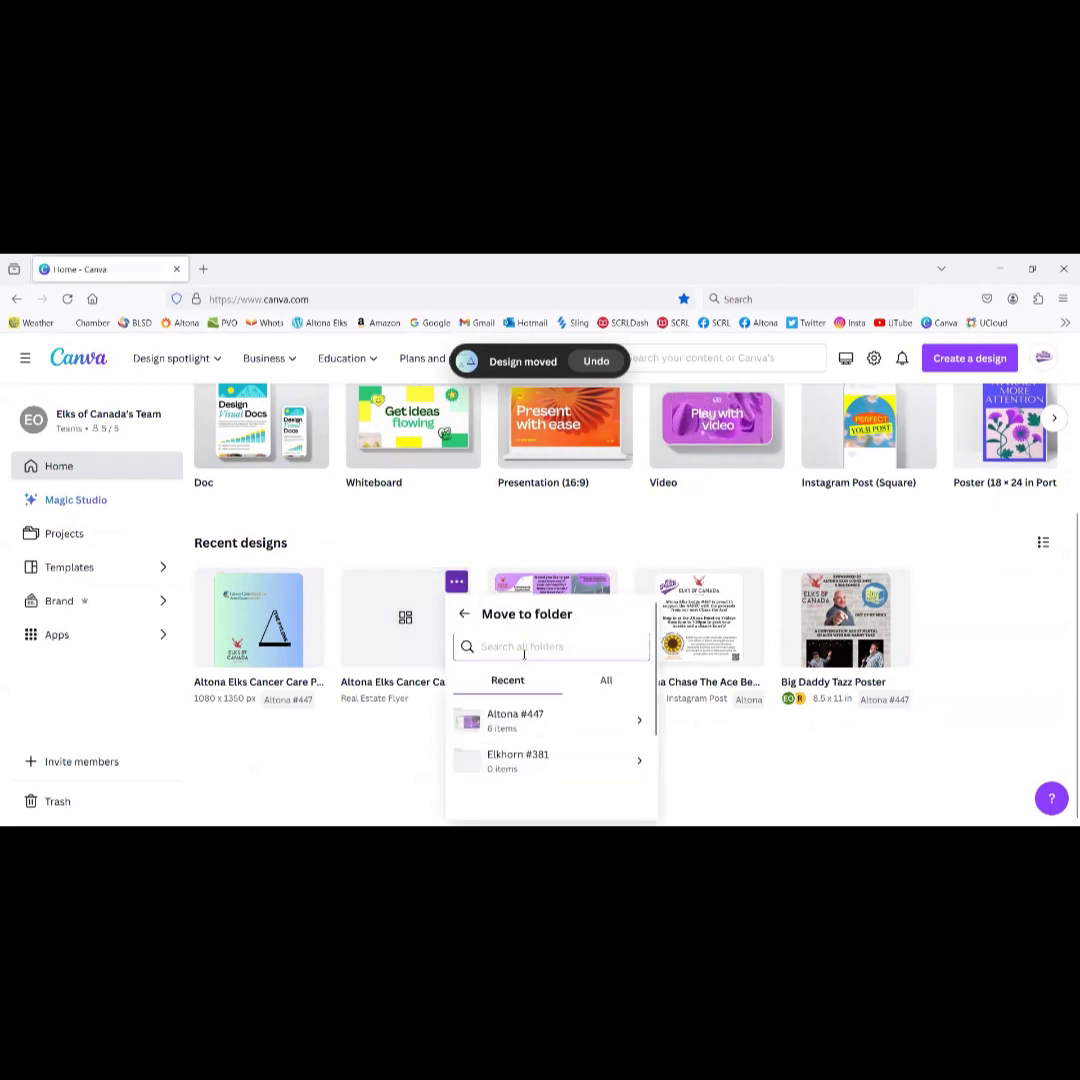
{"action": "left_click", "coordinate": [515, 722]}
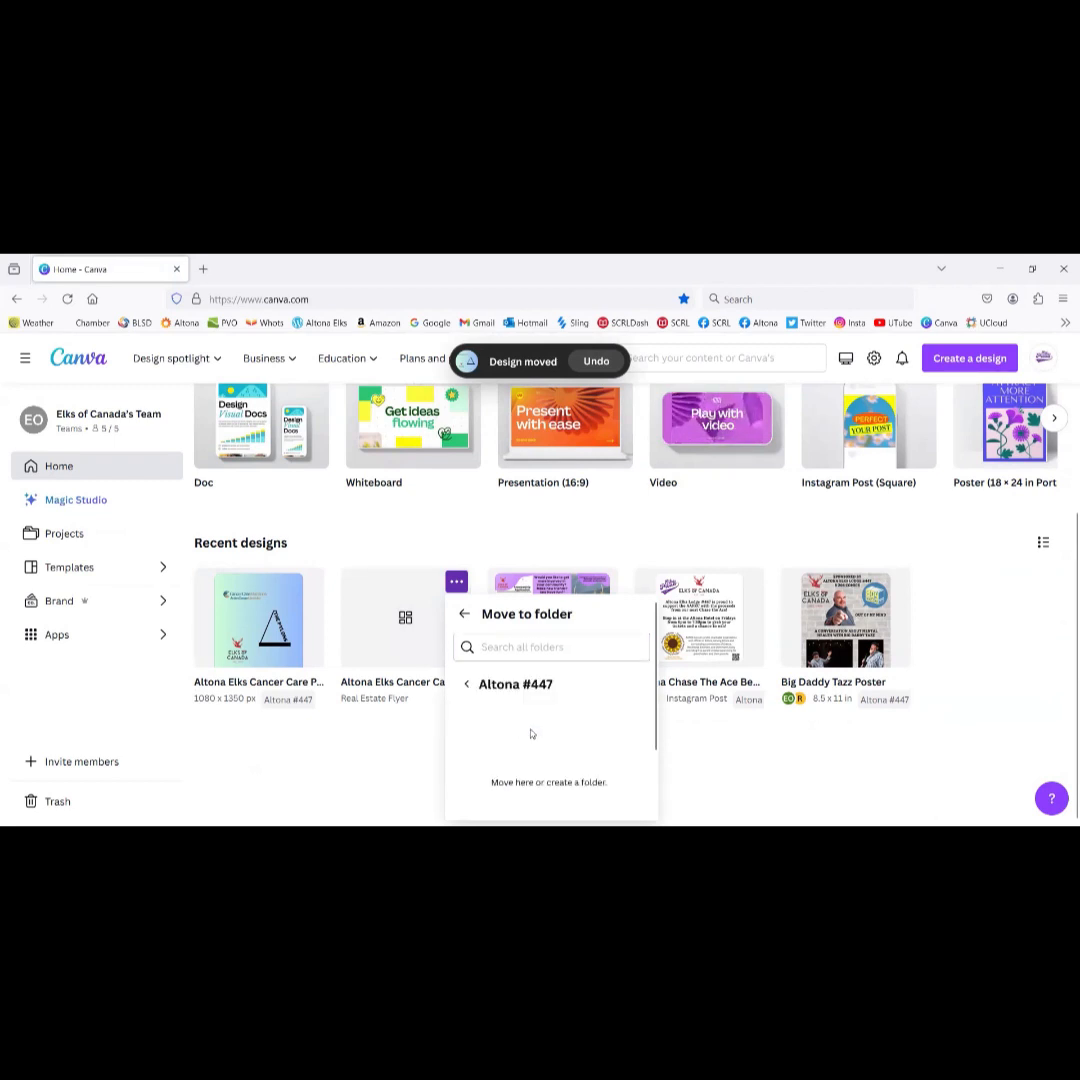
{"action": "left_click", "coordinate": [603, 795]}
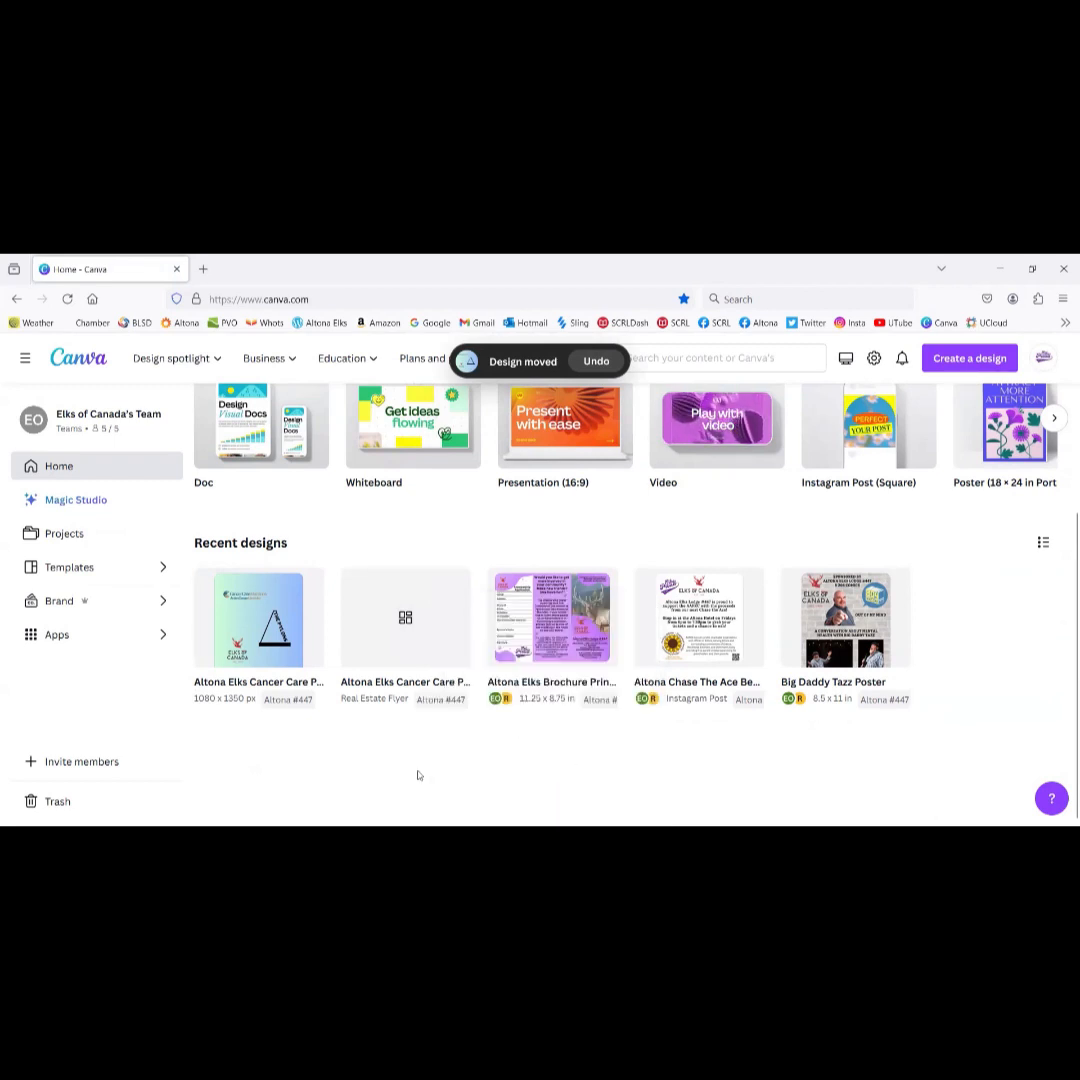
{"action": "left_click", "coordinate": [447, 652]}
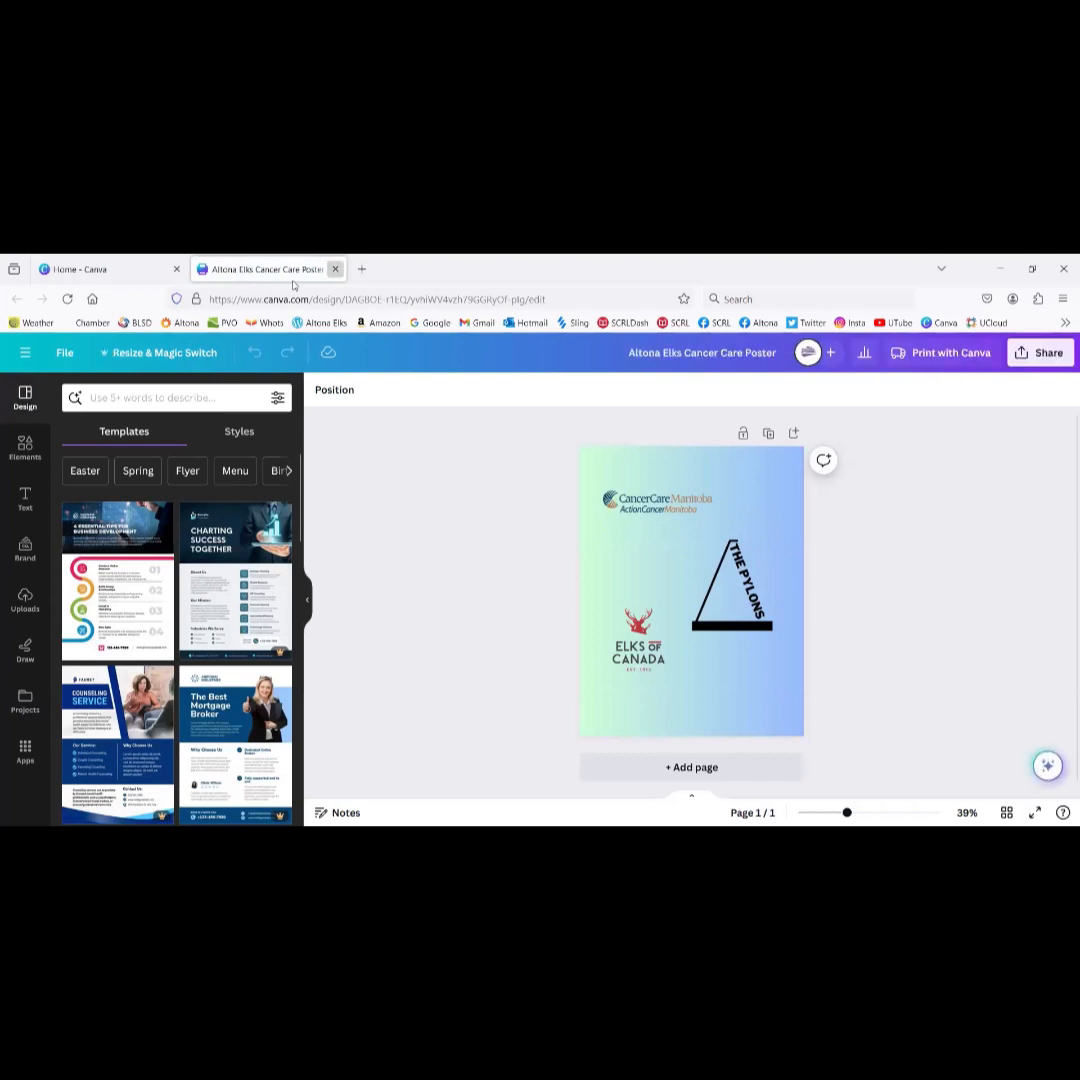
Step: Reopen the 1080 x 1350 copy and resize it in place to Instagram Story
{"action": "left_click", "coordinate": [335, 269]}
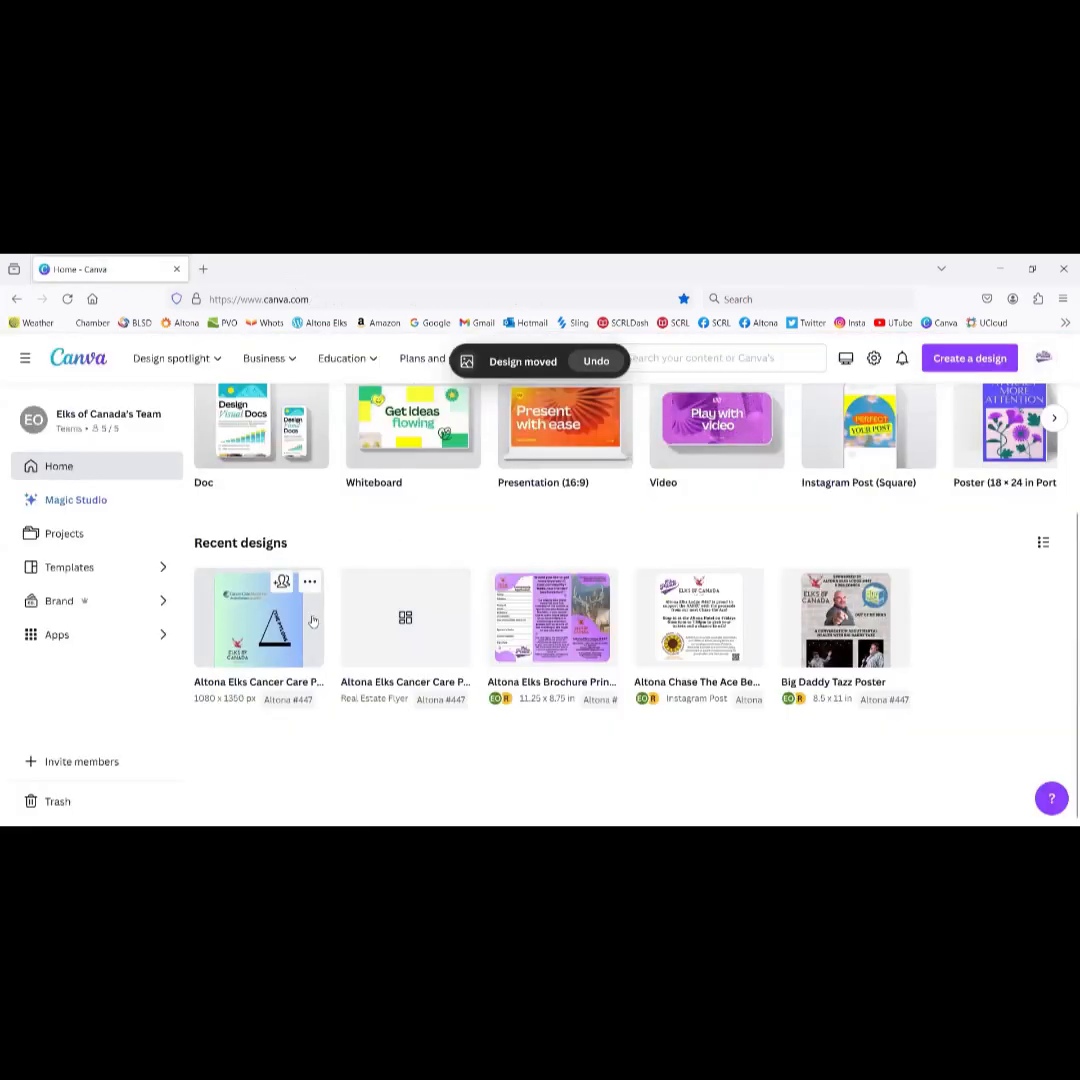
{"action": "left_click", "coordinate": [405, 665]}
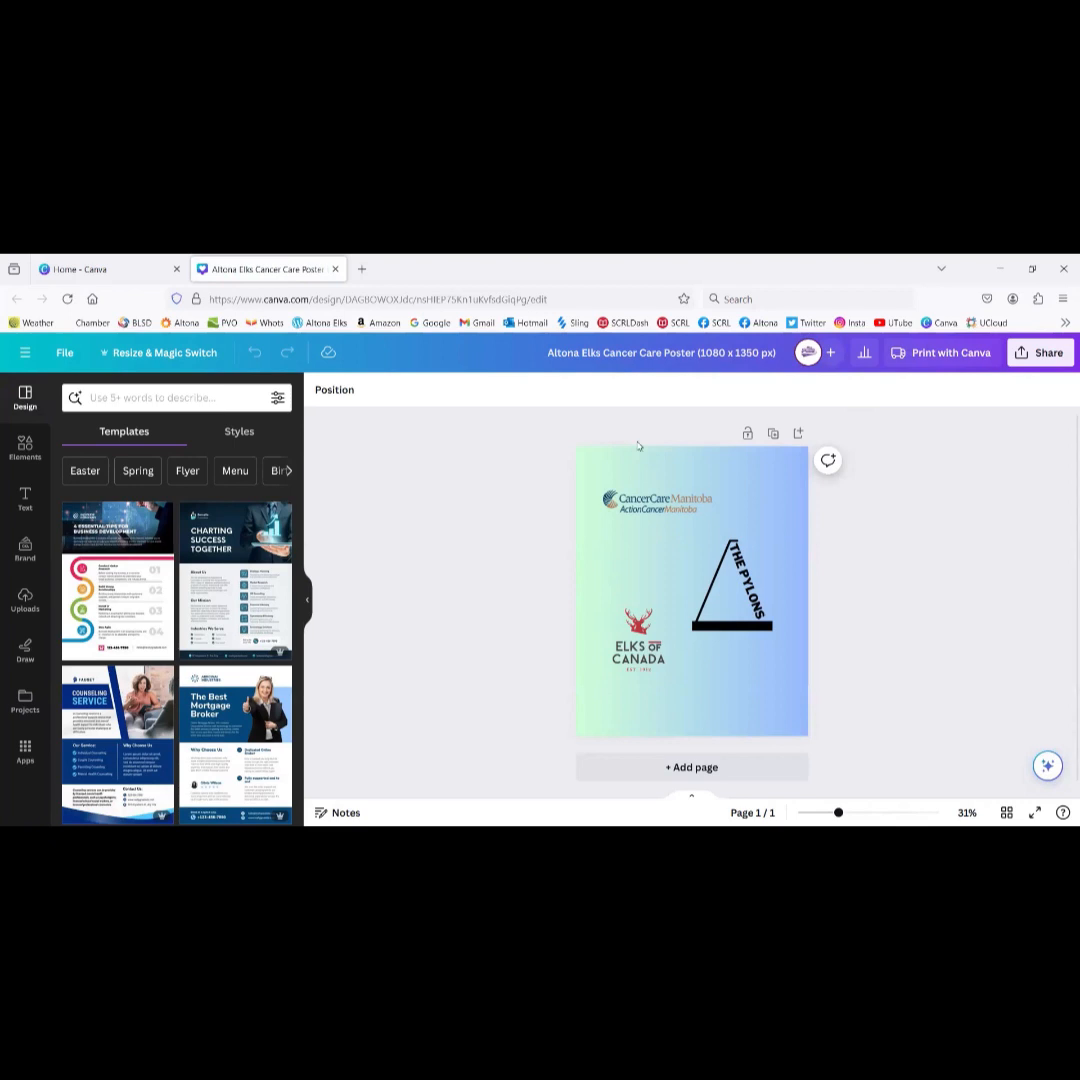
{"action": "left_click", "coordinate": [149, 354]}
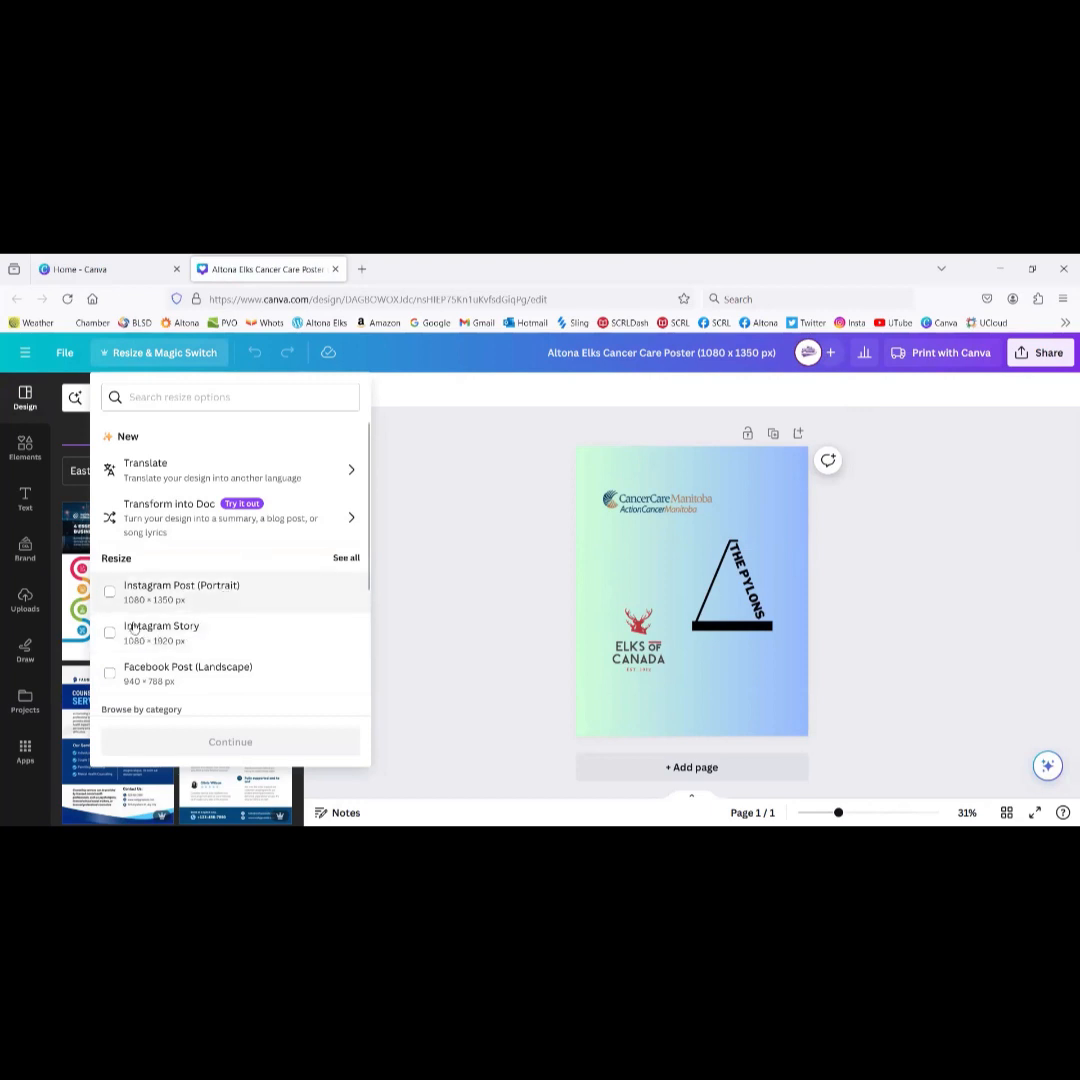
{"action": "left_click", "coordinate": [155, 630]}
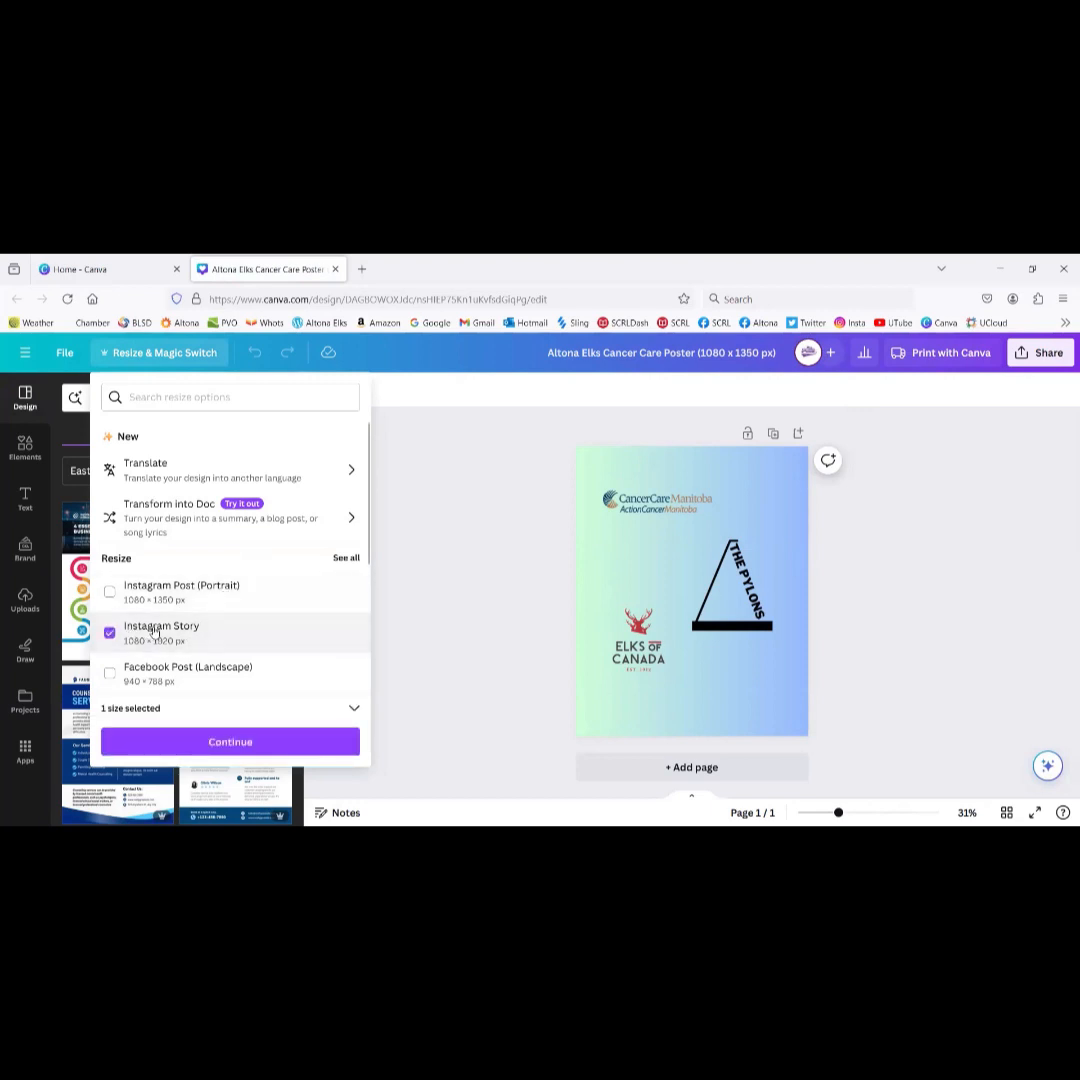
{"action": "left_click", "coordinate": [228, 741]}
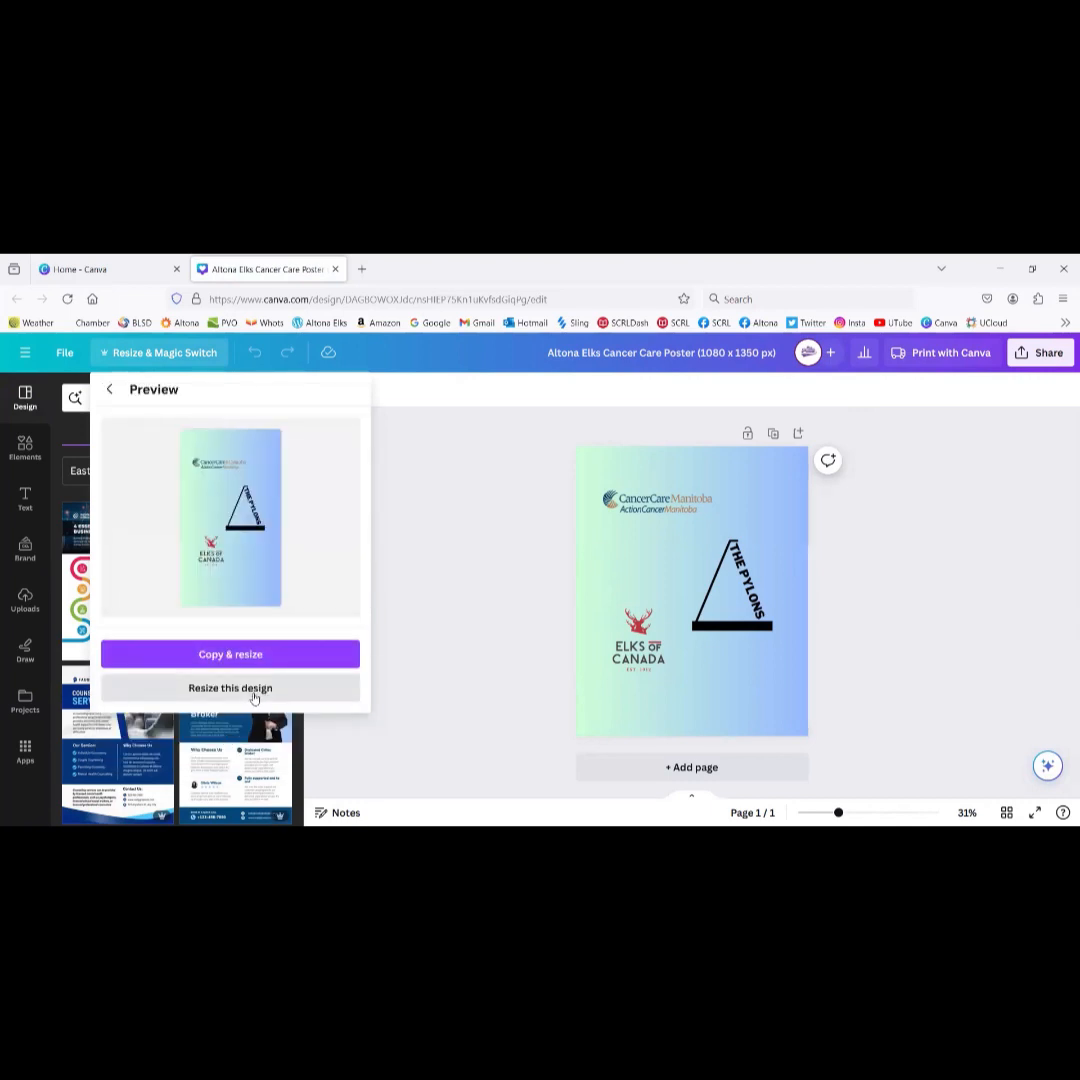
{"action": "left_click", "coordinate": [250, 689]}
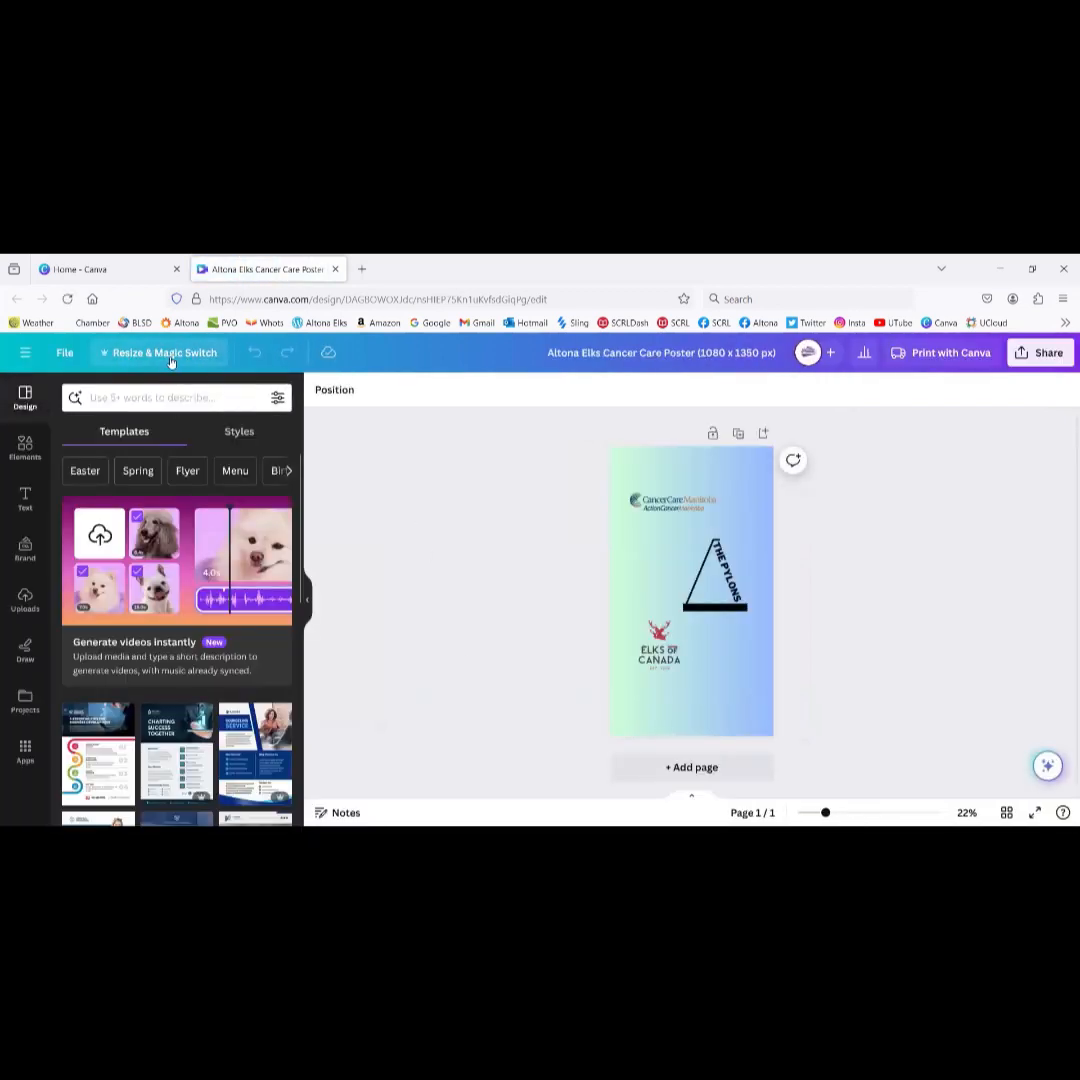
Step: Resize the design itself to Facebook Post (Landscape), 940 x 788 px
{"action": "left_click", "coordinate": [162, 355]}
{"action": "scroll", "coordinate": [271, 619], "scroll_direction": "down", "scroll_amount": 3}
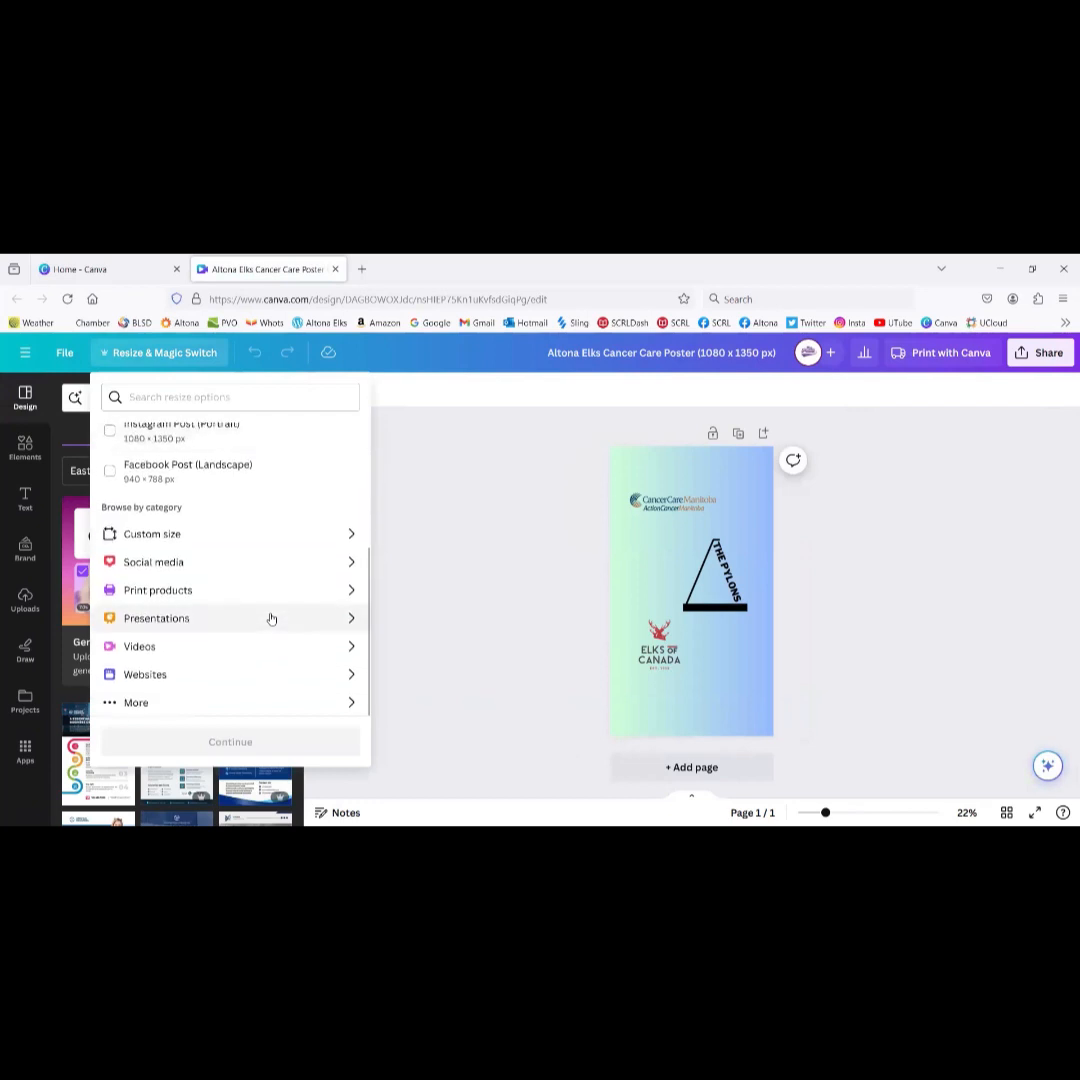
{"action": "scroll", "coordinate": [271, 619], "scroll_direction": "up", "scroll_amount": 2}
{"action": "left_click", "coordinate": [341, 486]}
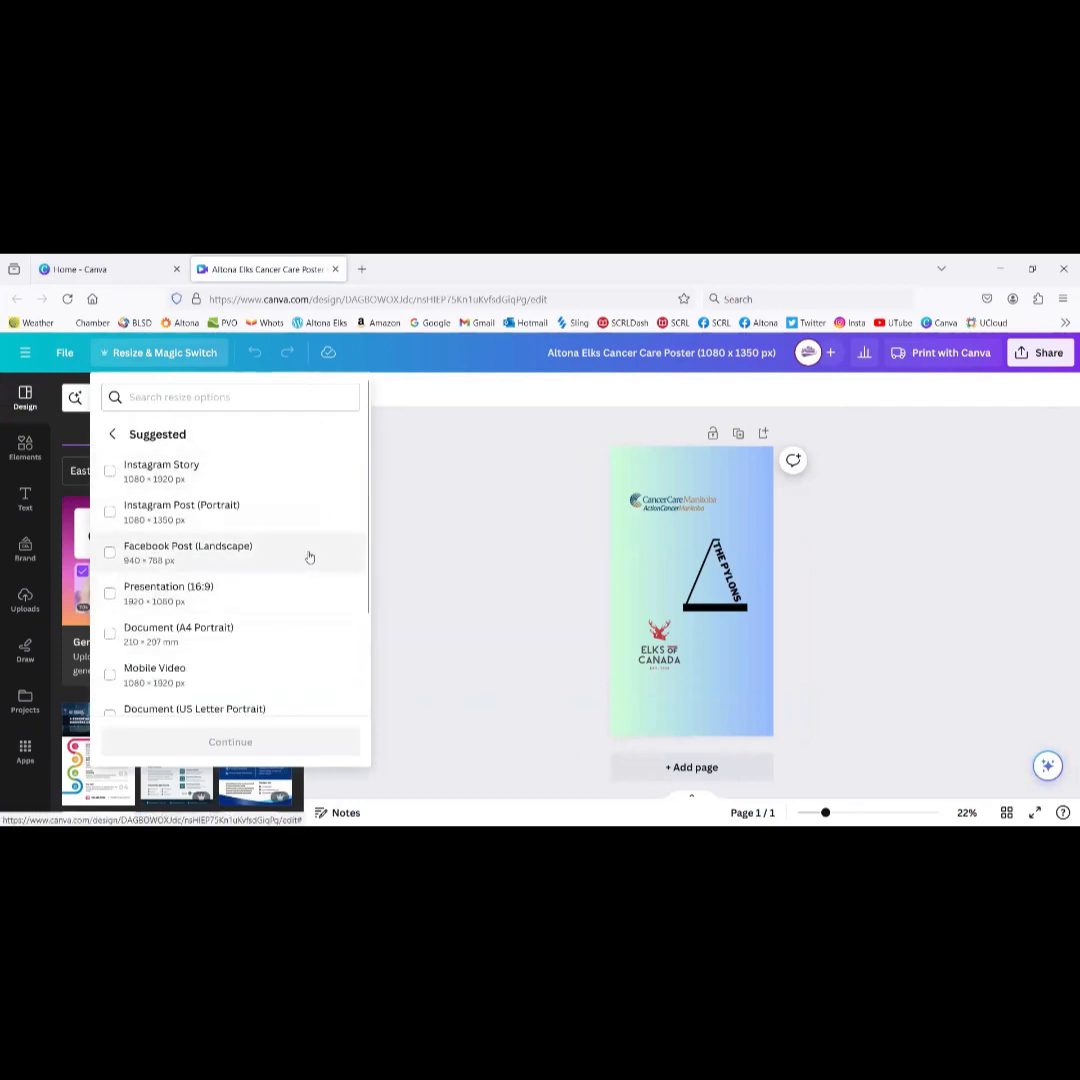
{"action": "scroll", "coordinate": [308, 556], "scroll_direction": "down", "scroll_amount": 3}
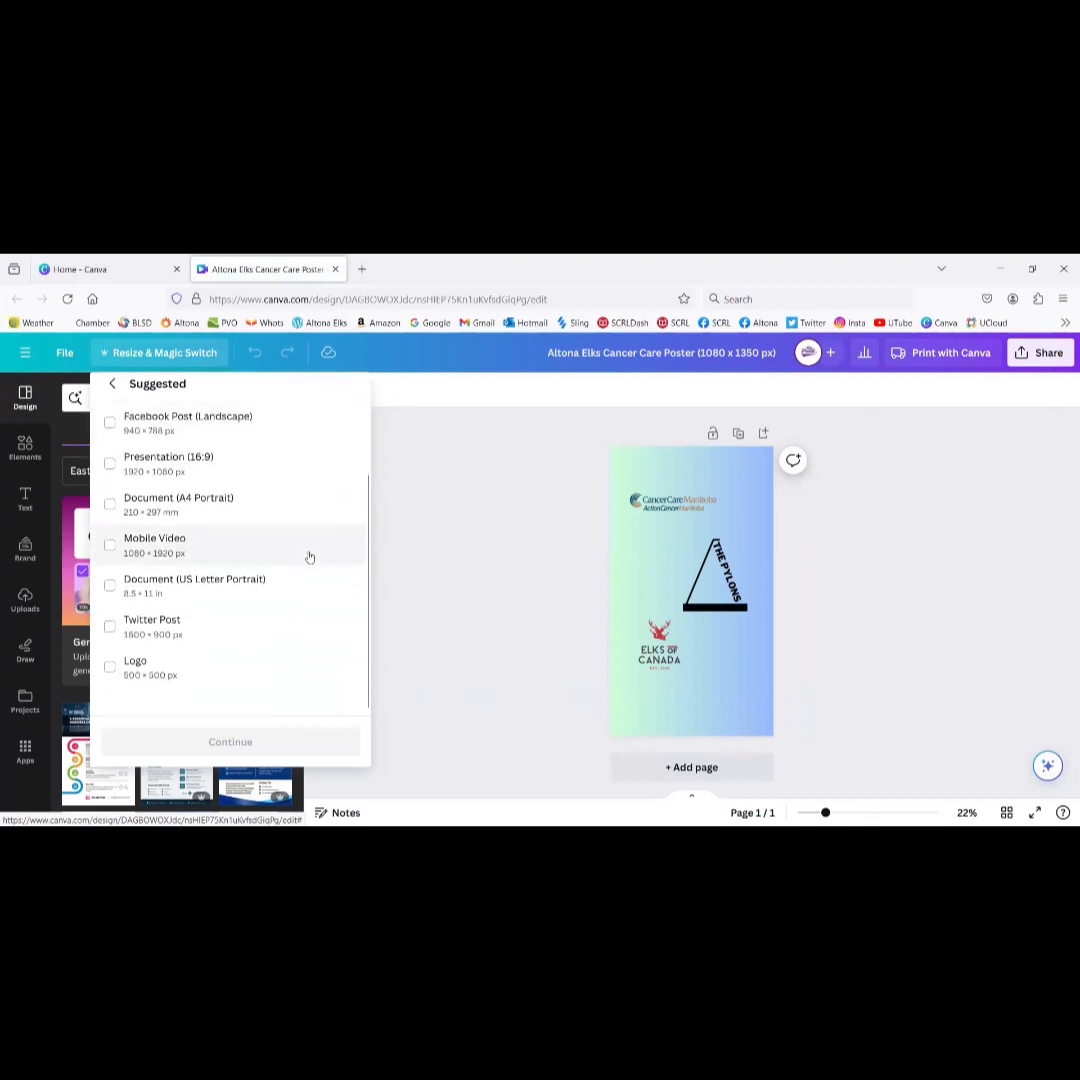
{"action": "scroll", "coordinate": [308, 556], "scroll_direction": "up", "scroll_amount": 3}
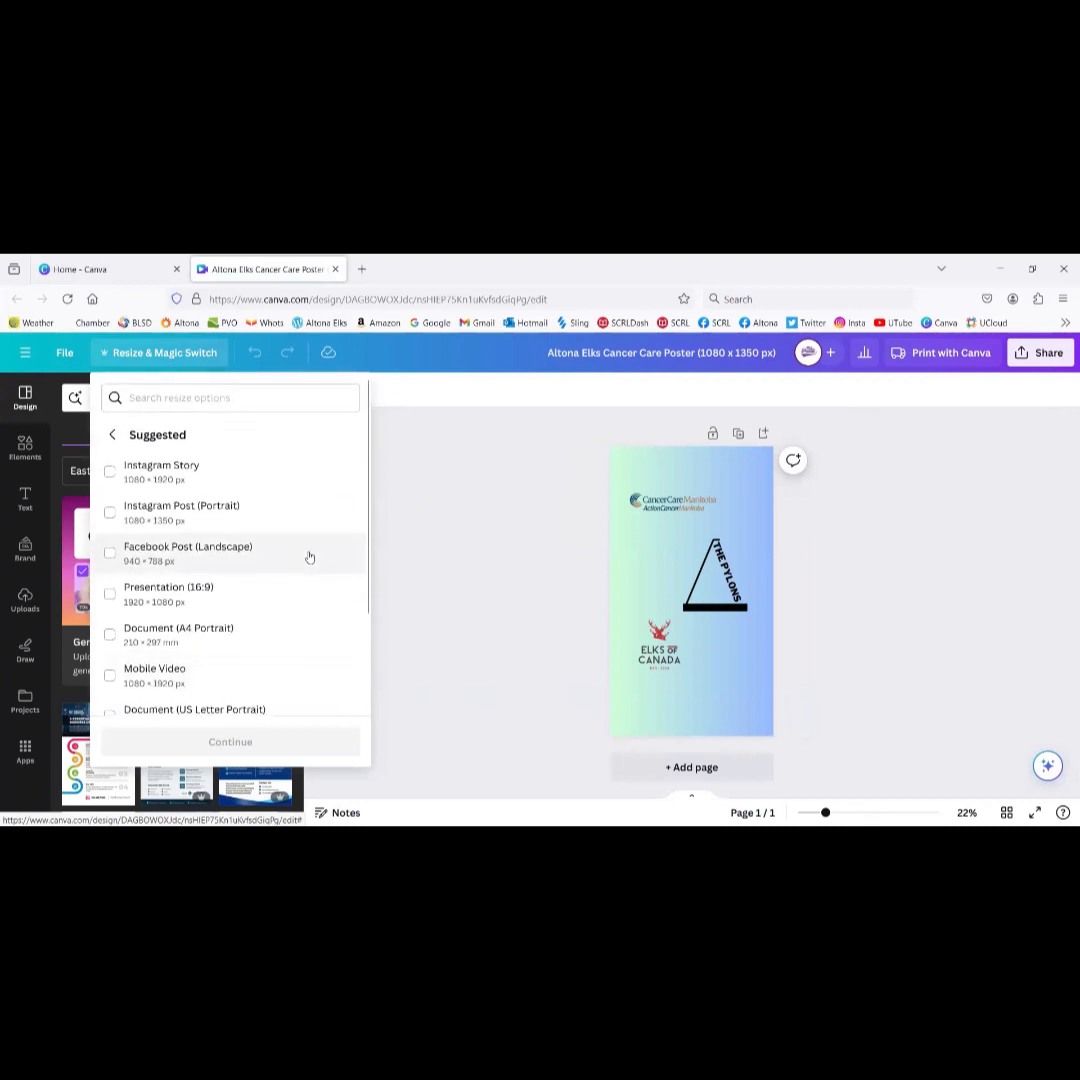
{"action": "left_click", "coordinate": [251, 552]}
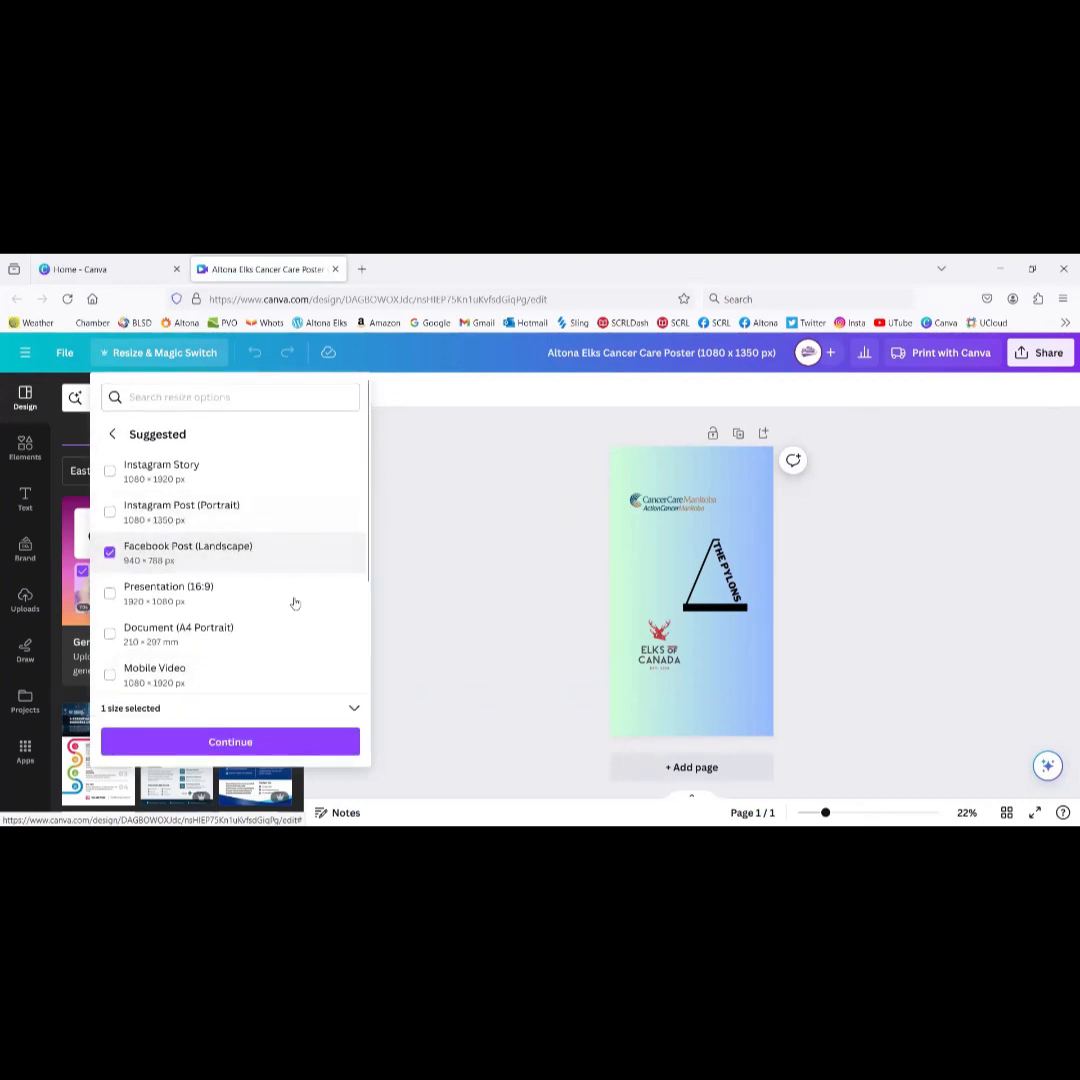
{"action": "left_click", "coordinate": [219, 742]}
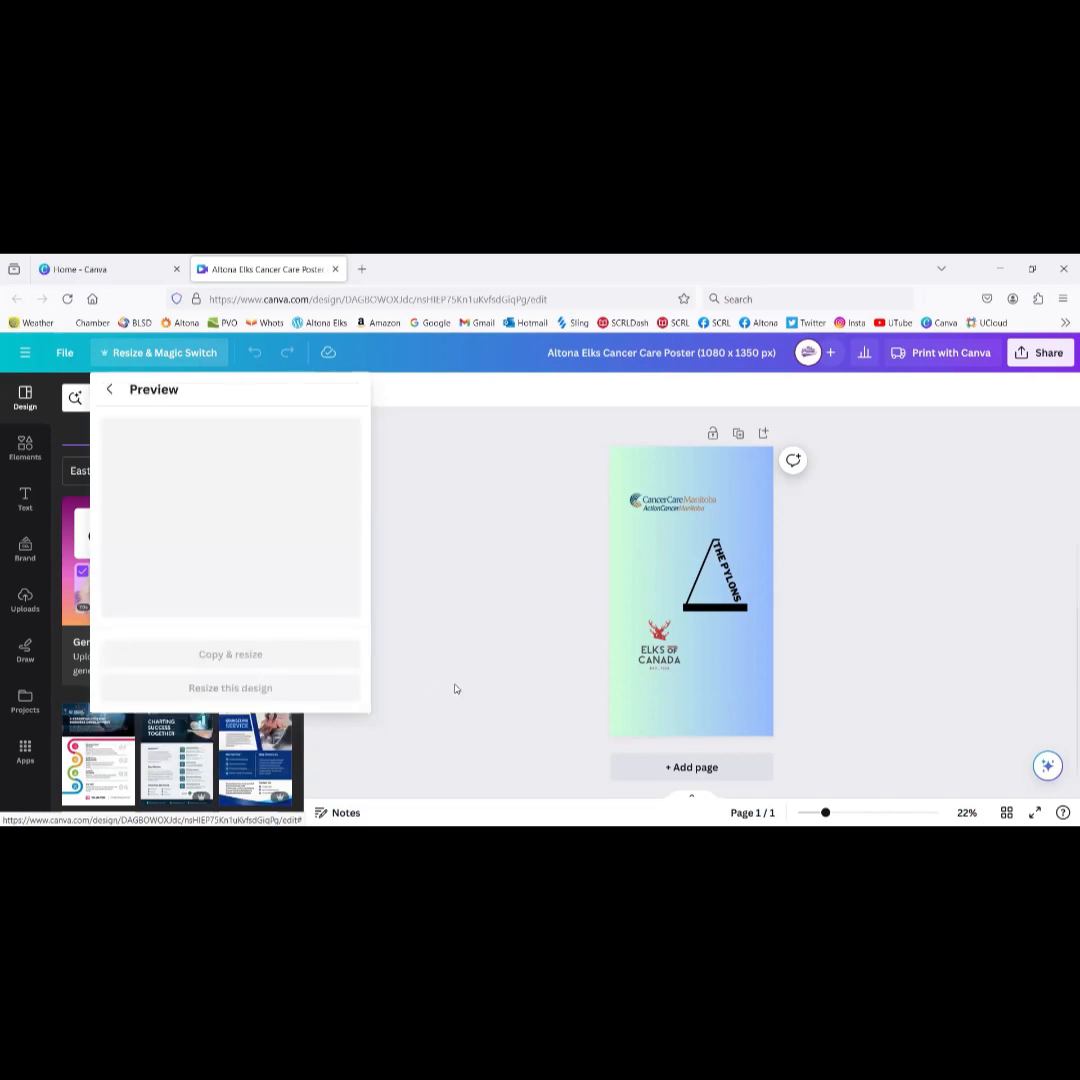
{"action": "left_click", "coordinate": [281, 695]}
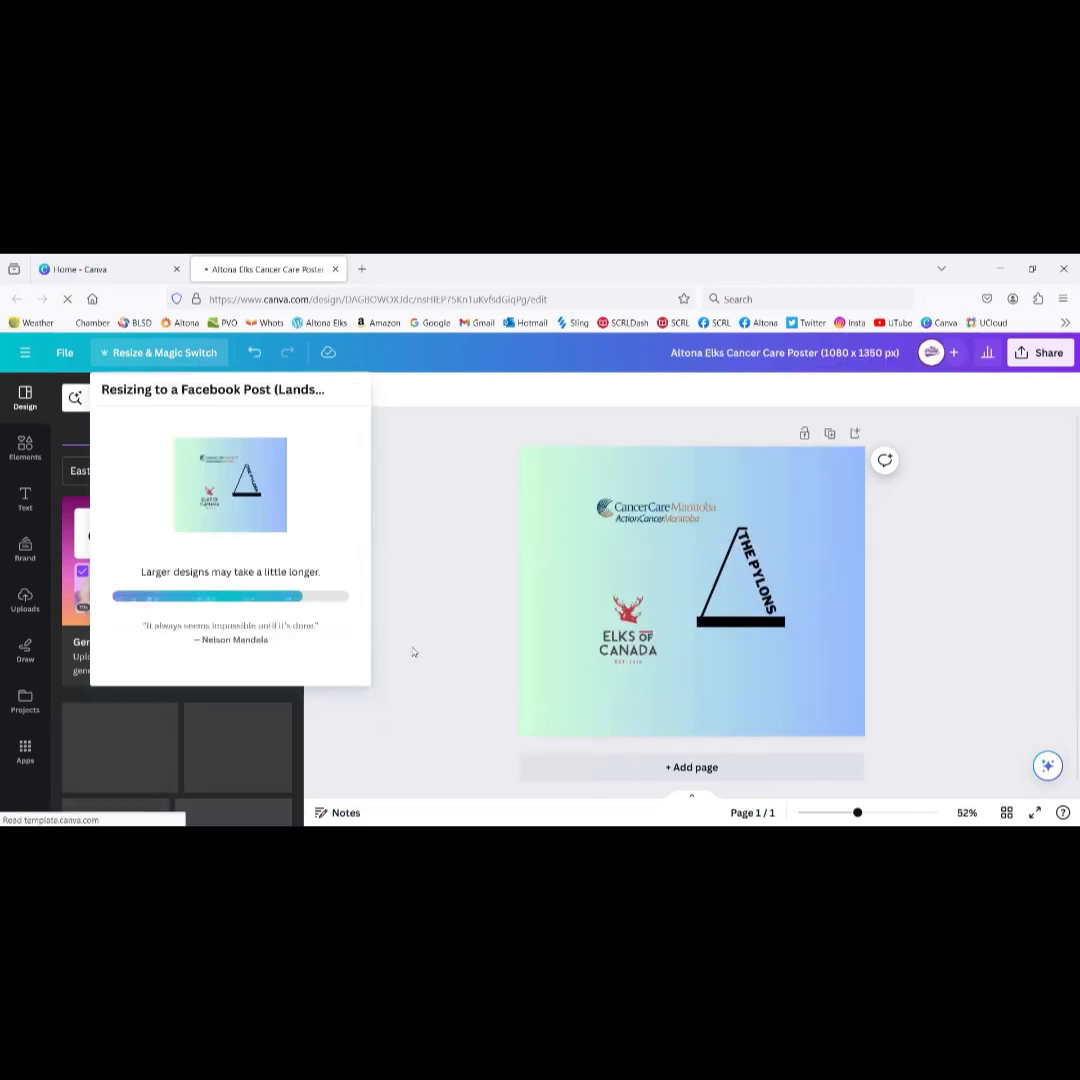
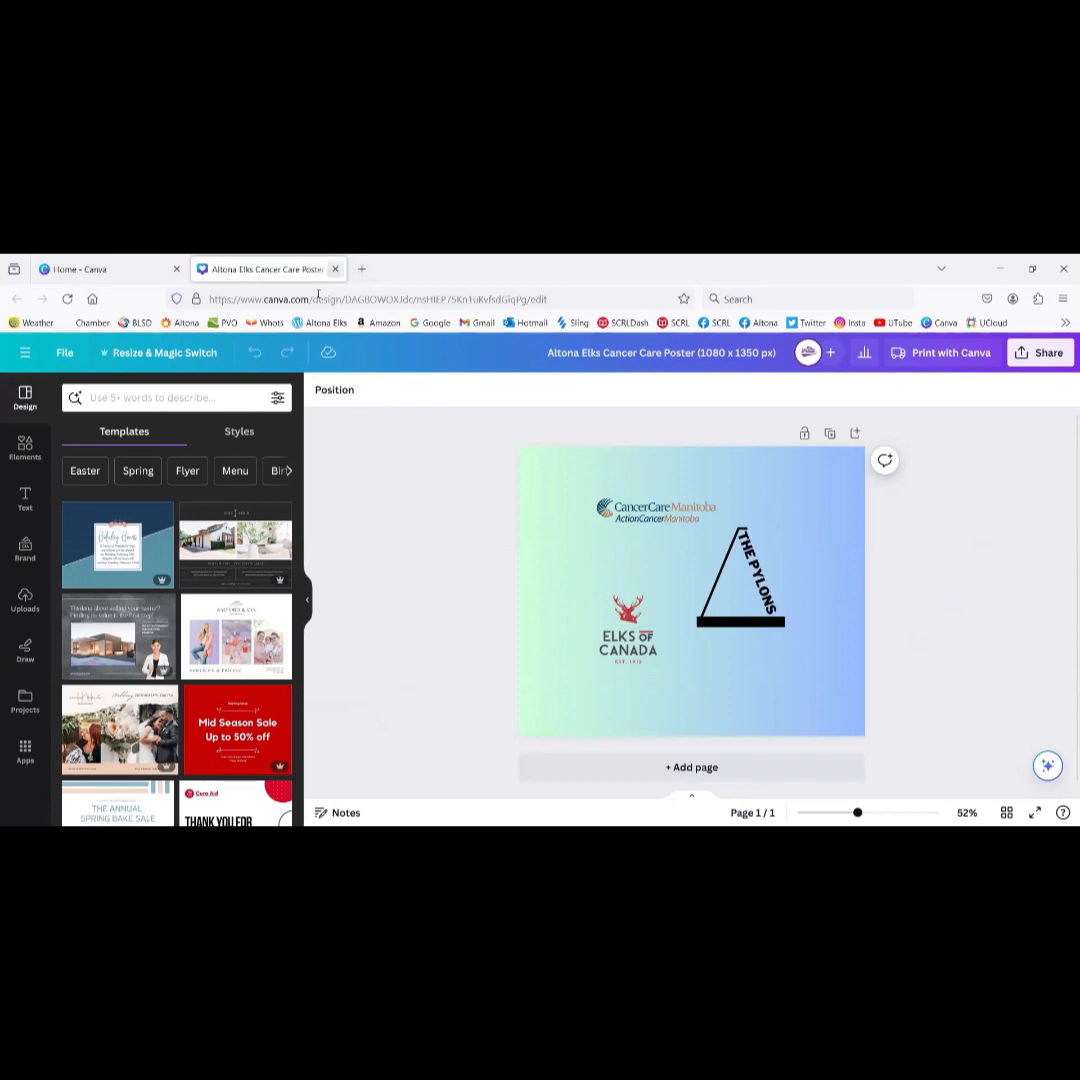
Step: Close the poster and reopen the Altona Elks Cancer Care Poster design from home
{"action": "left_click", "coordinate": [335, 269]}
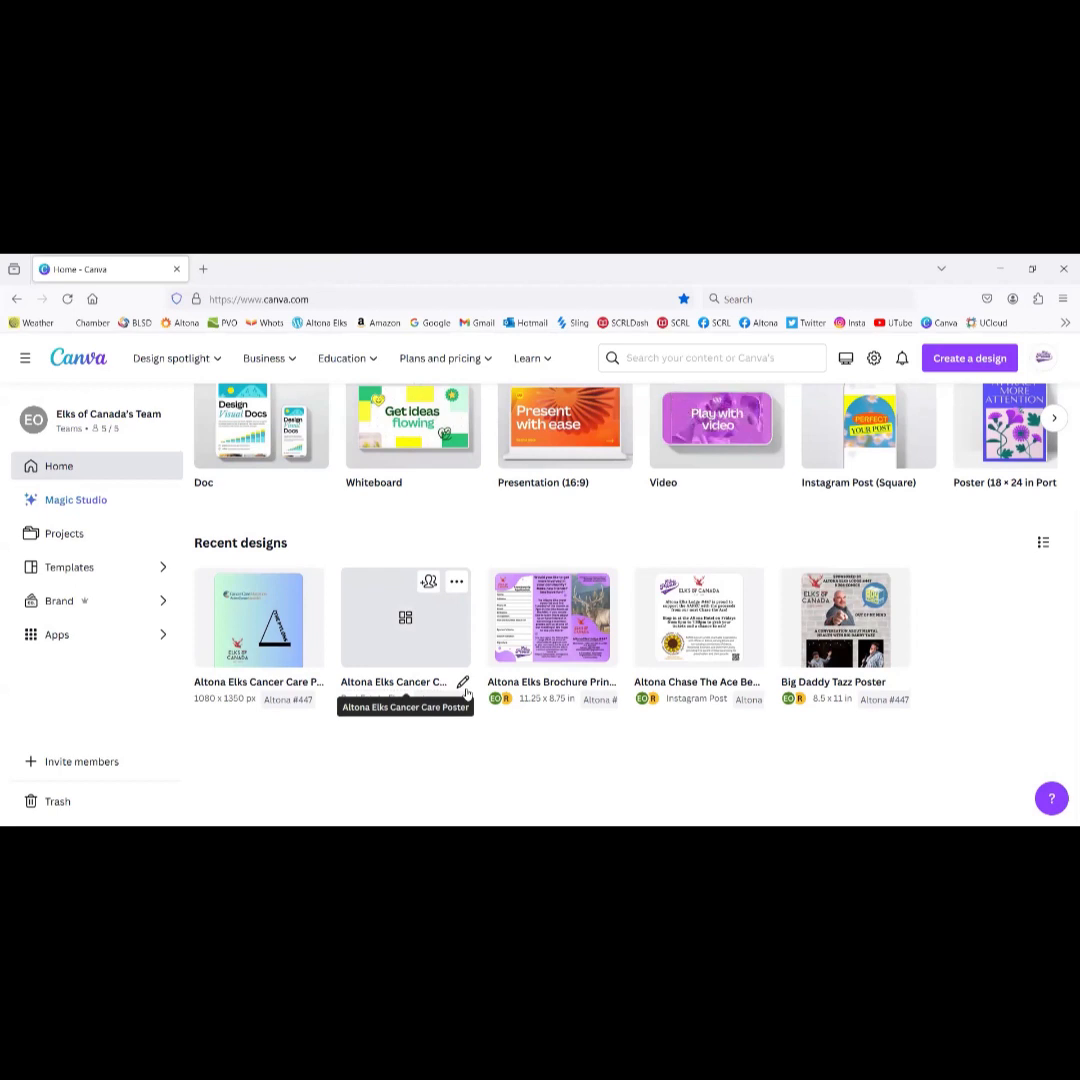
{"action": "scroll", "coordinate": [467, 693], "scroll_direction": "up", "scroll_amount": 3}
{"action": "scroll", "coordinate": [467, 693], "scroll_direction": "down", "scroll_amount": 3}
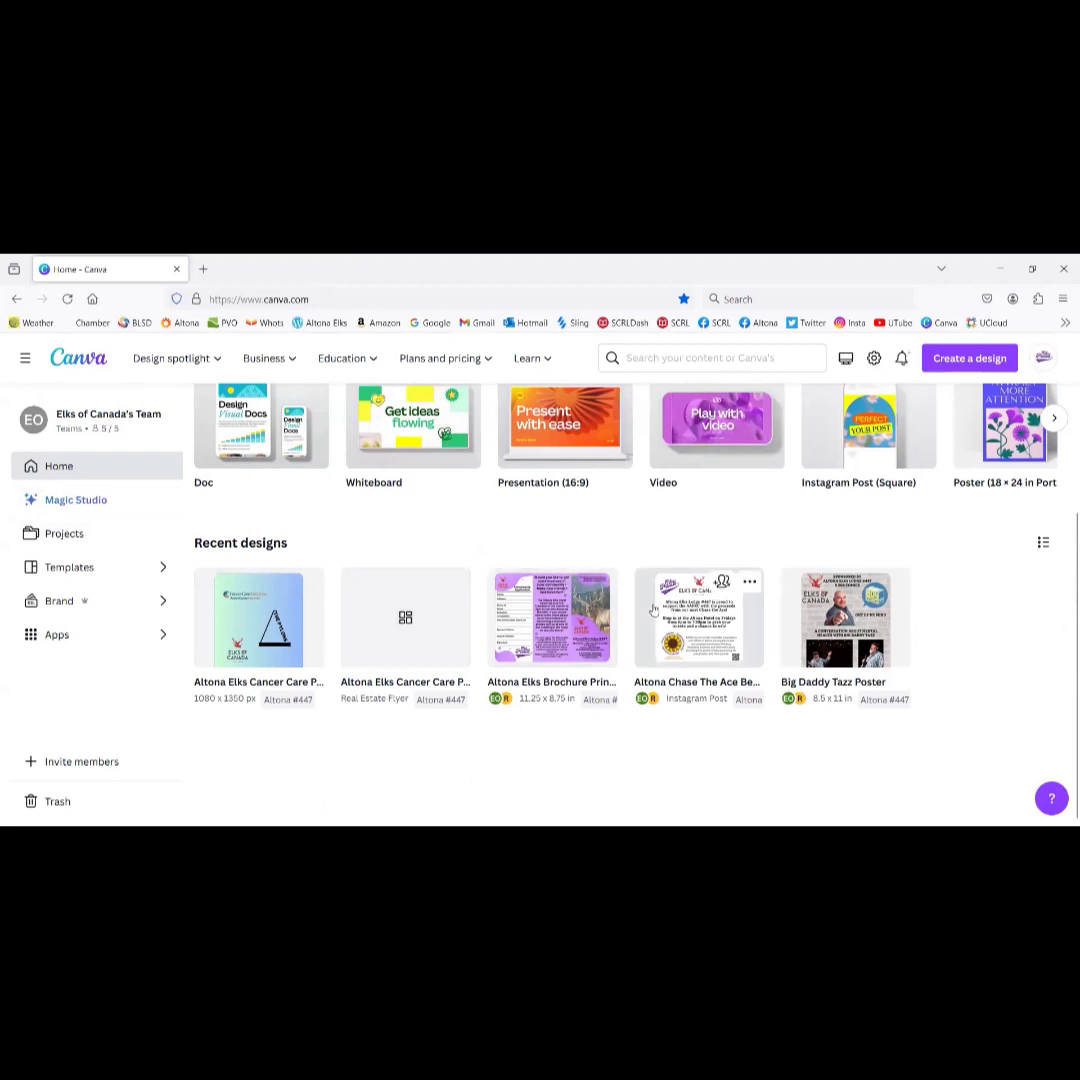
{"action": "left_click", "coordinate": [258, 618]}
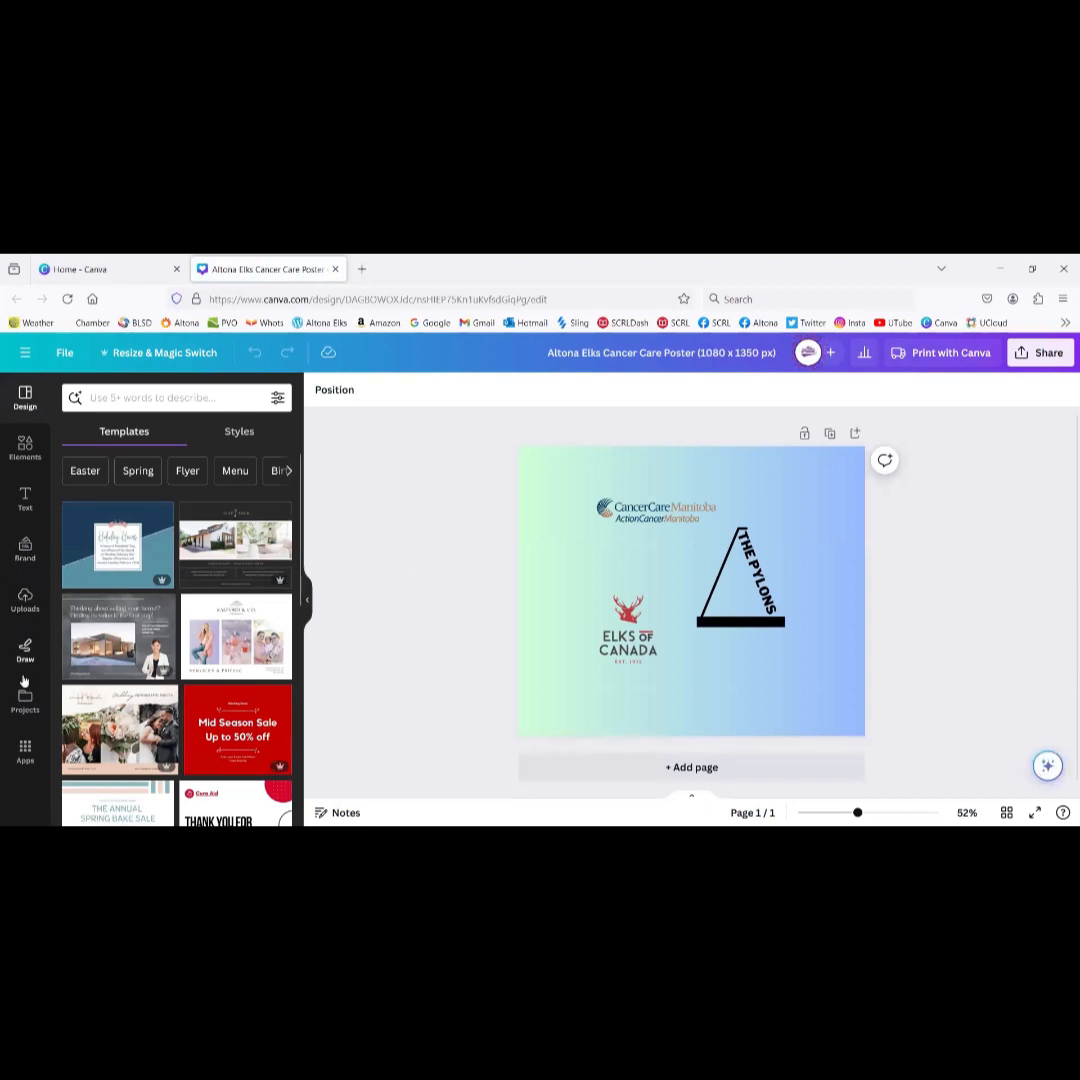
Step: Search the Elements library for 'roast pig'
{"action": "left_click", "coordinate": [25, 447]}
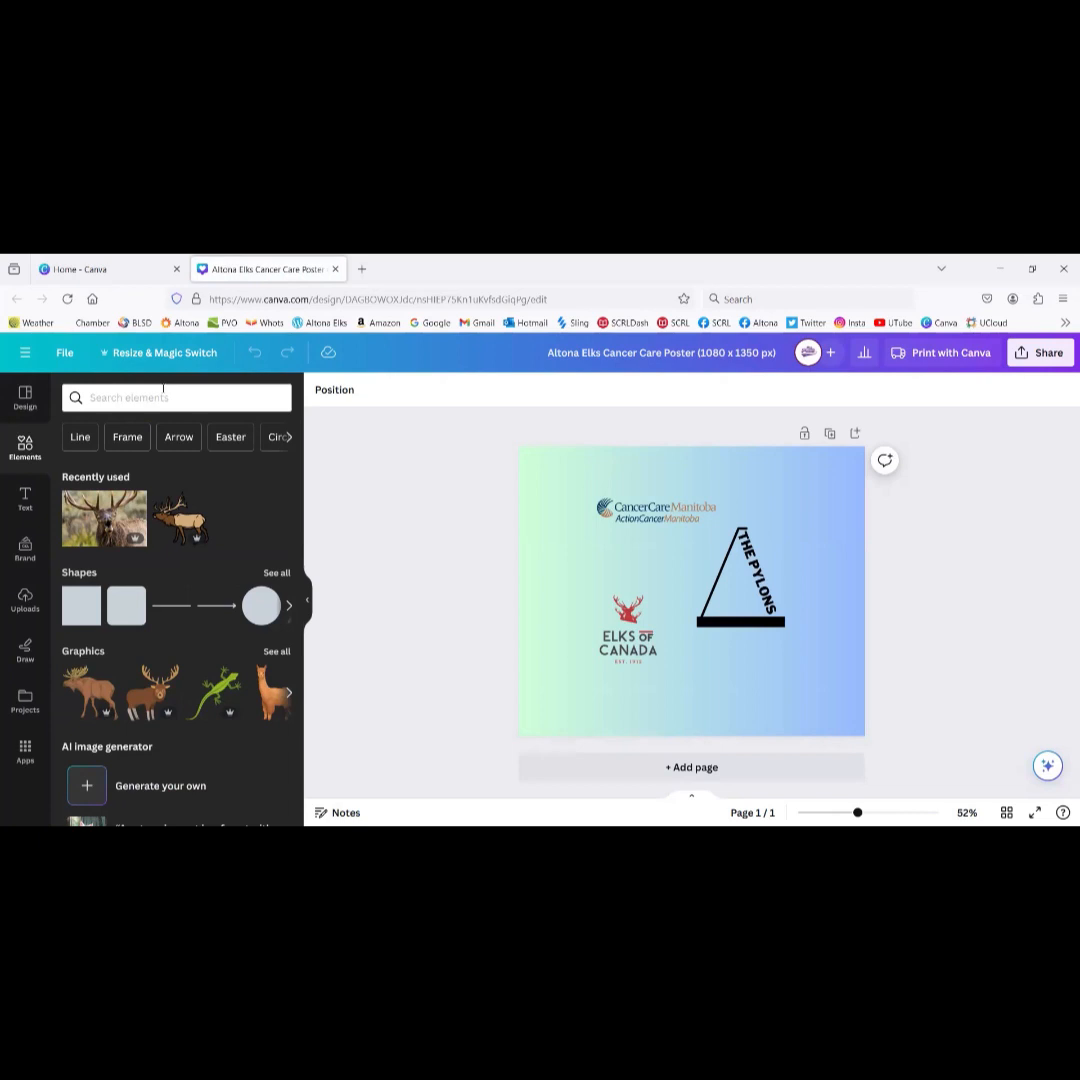
{"action": "left_click", "coordinate": [161, 401]}
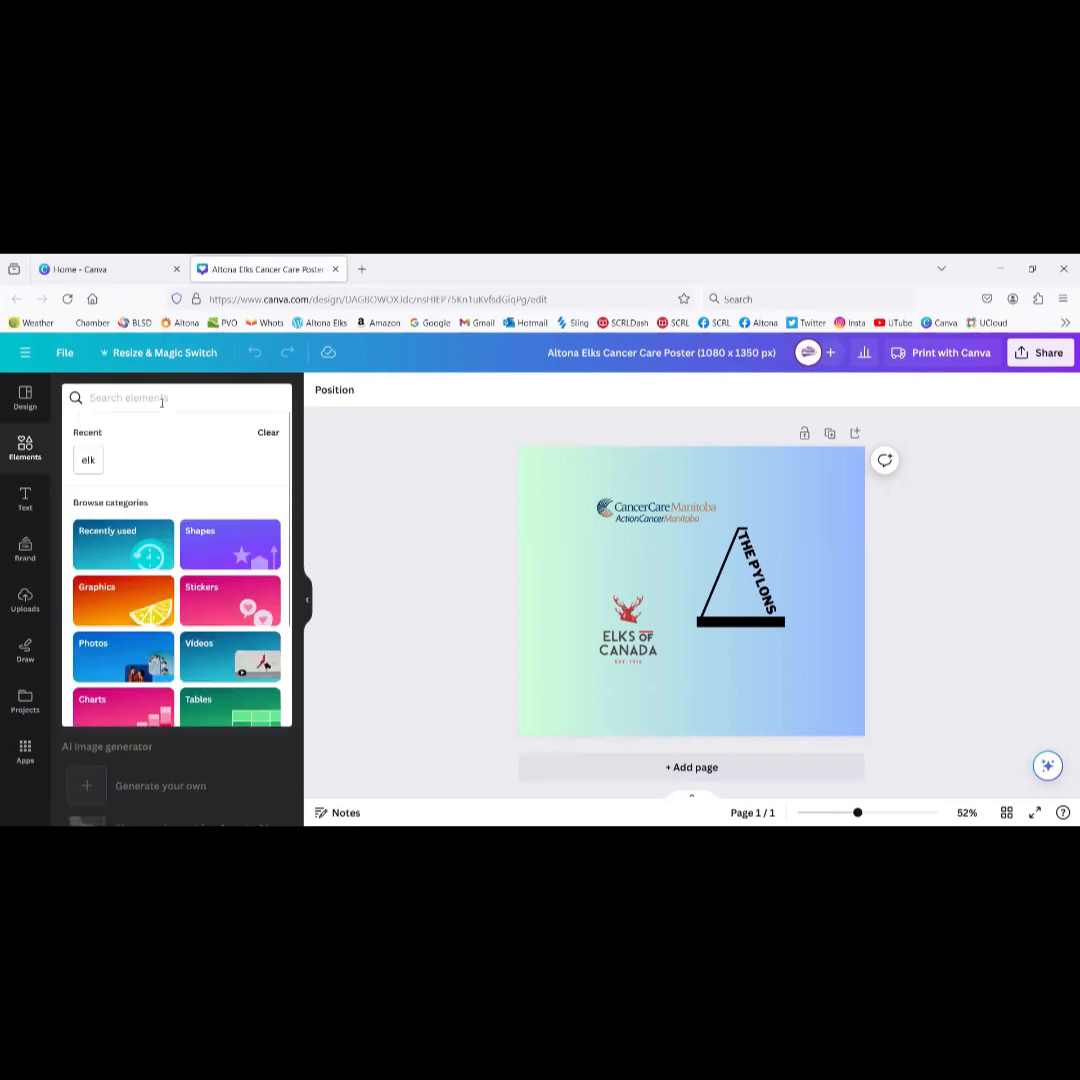
{"action": "type", "text": "roast pi"}
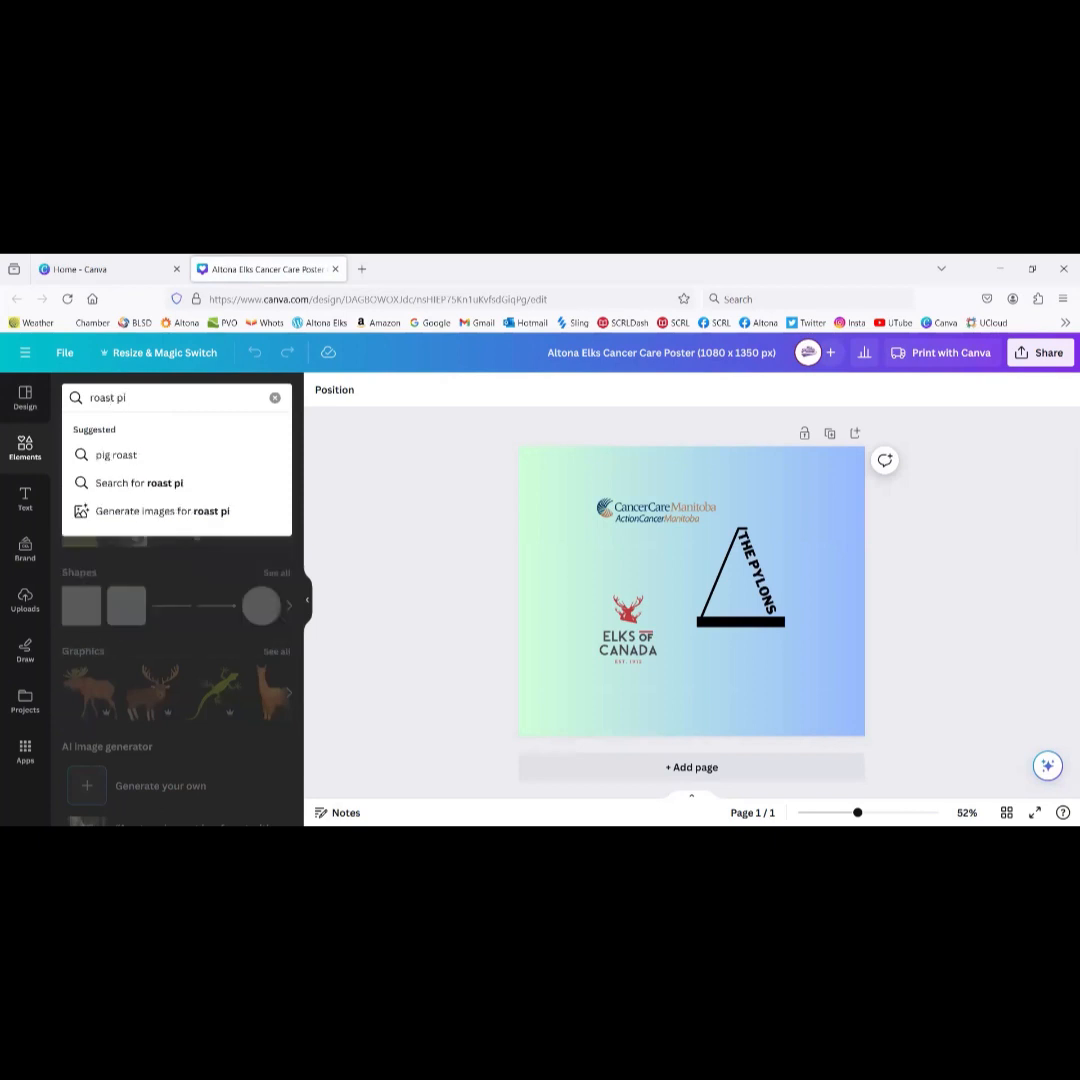
{"action": "type", "text": "g"}
{"action": "key", "text": "Return"}
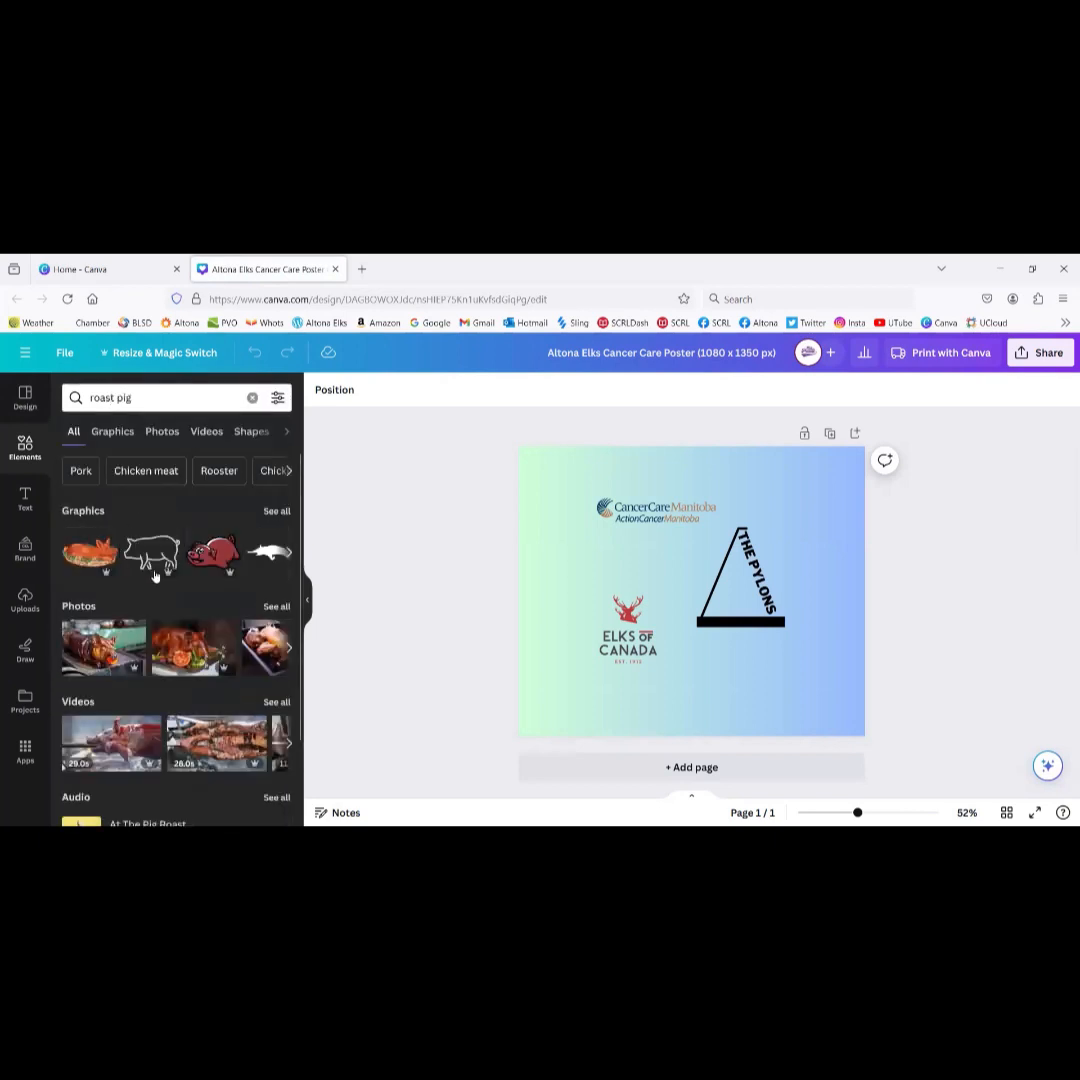
Step: Add the pink roast pig graphic and shrink it into the poster's top-right corner
{"action": "left_click", "coordinate": [278, 512]}
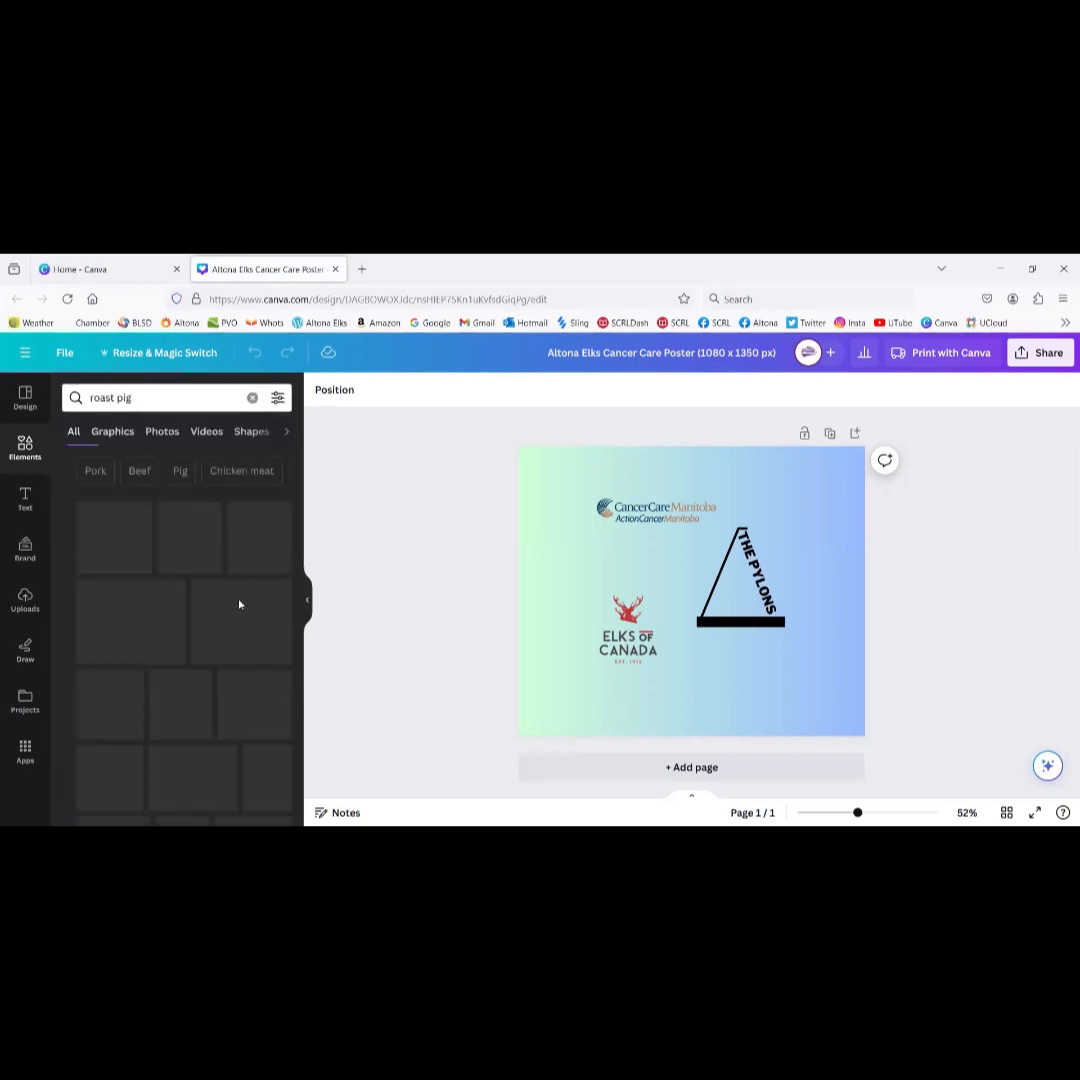
{"action": "scroll", "coordinate": [204, 706], "scroll_direction": "down", "scroll_amount": 2}
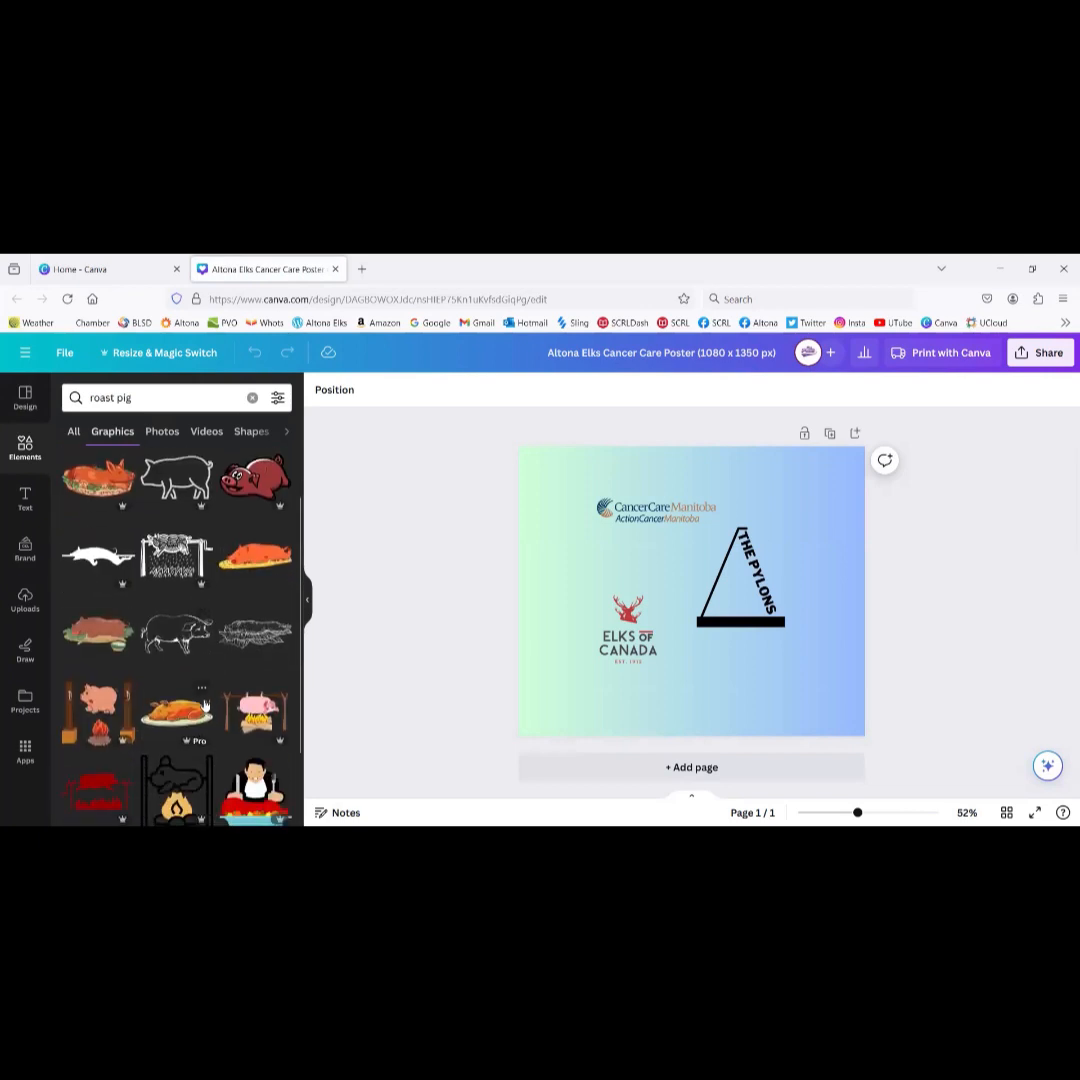
{"action": "scroll", "coordinate": [204, 706], "scroll_direction": "down", "scroll_amount": 4}
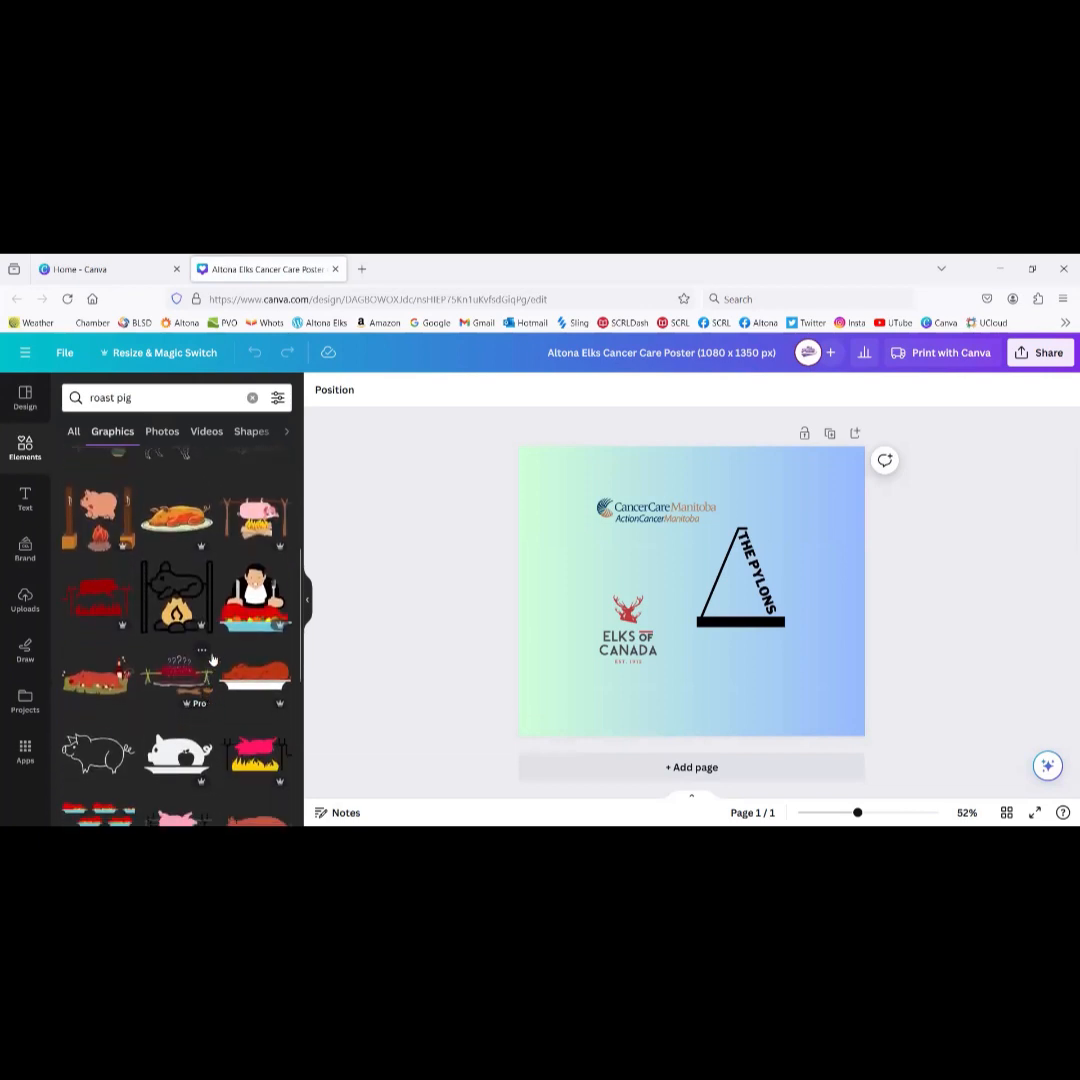
{"action": "scroll", "coordinate": [176, 640], "scroll_direction": "down", "scroll_amount": 5}
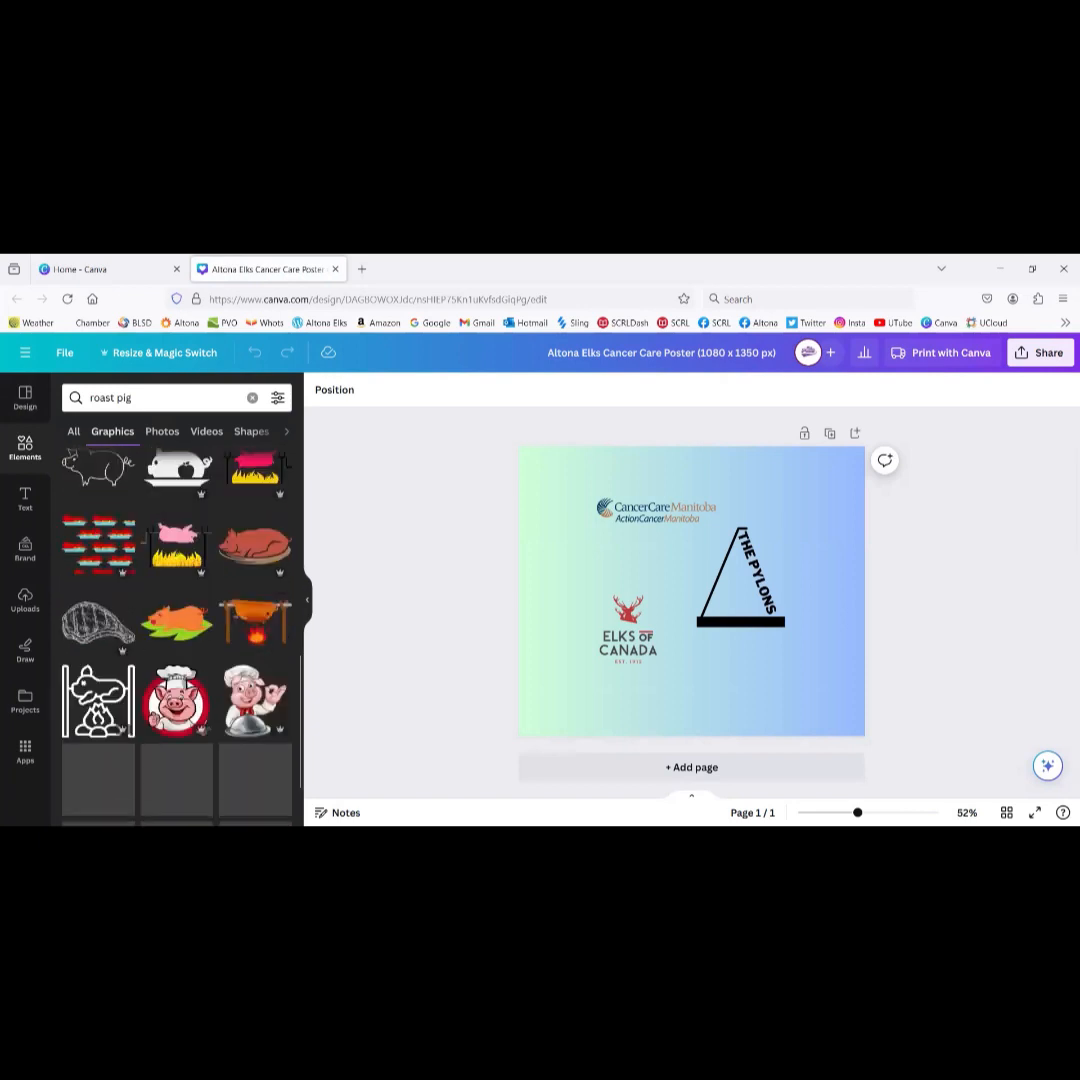
{"action": "scroll", "coordinate": [176, 620], "scroll_direction": "down", "scroll_amount": 8}
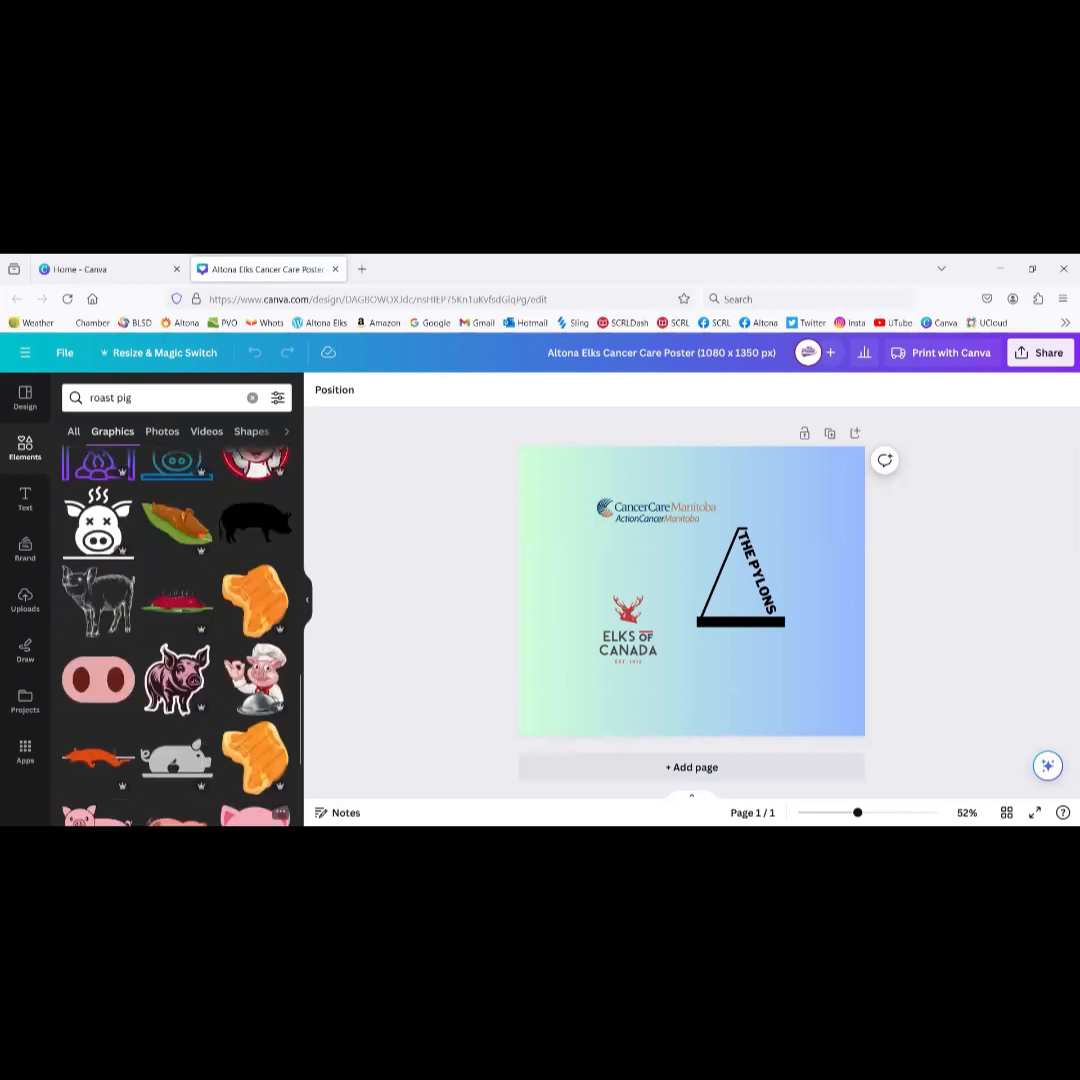
{"action": "scroll", "coordinate": [153, 720], "scroll_direction": "down", "scroll_amount": 7}
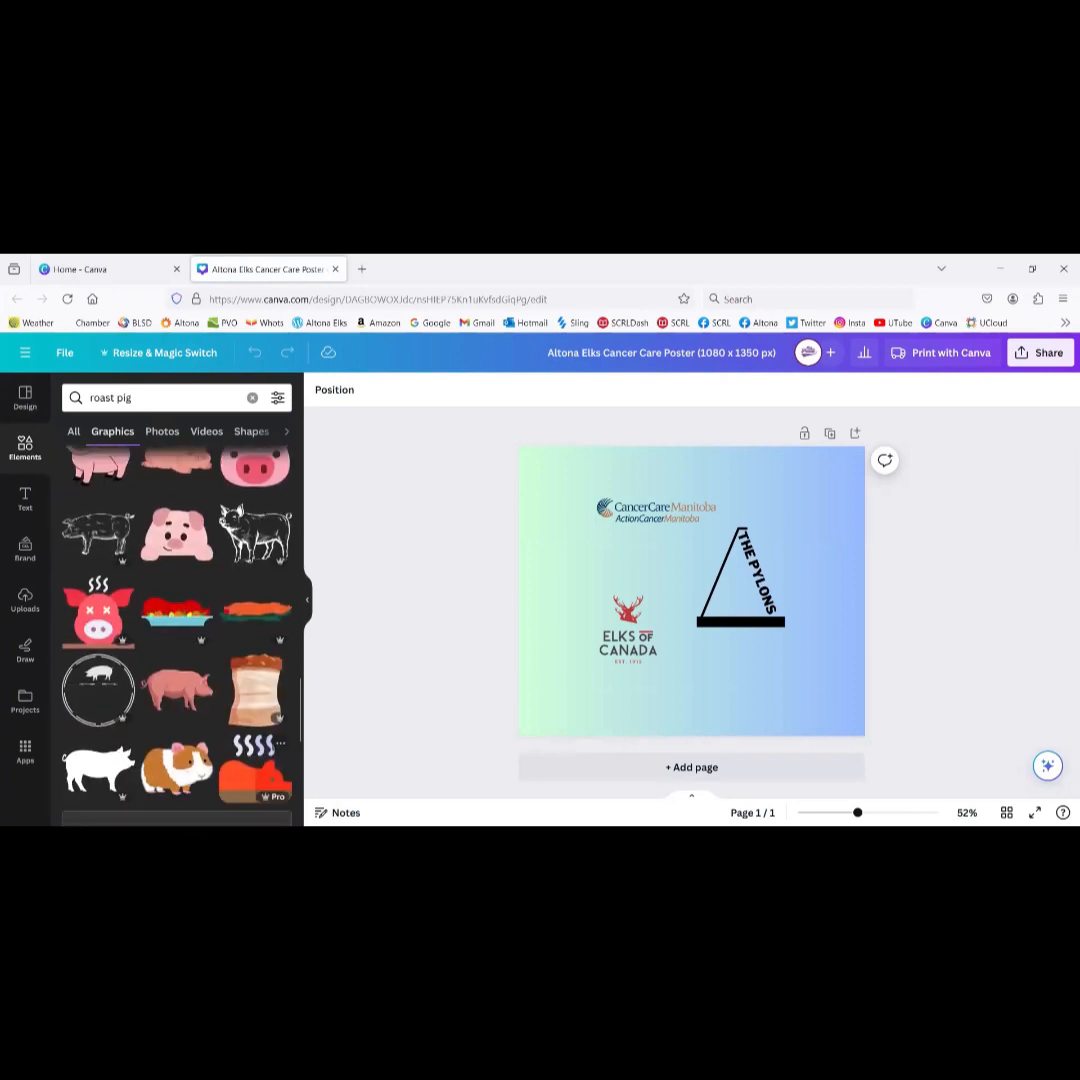
{"action": "left_click", "coordinate": [97, 520]}
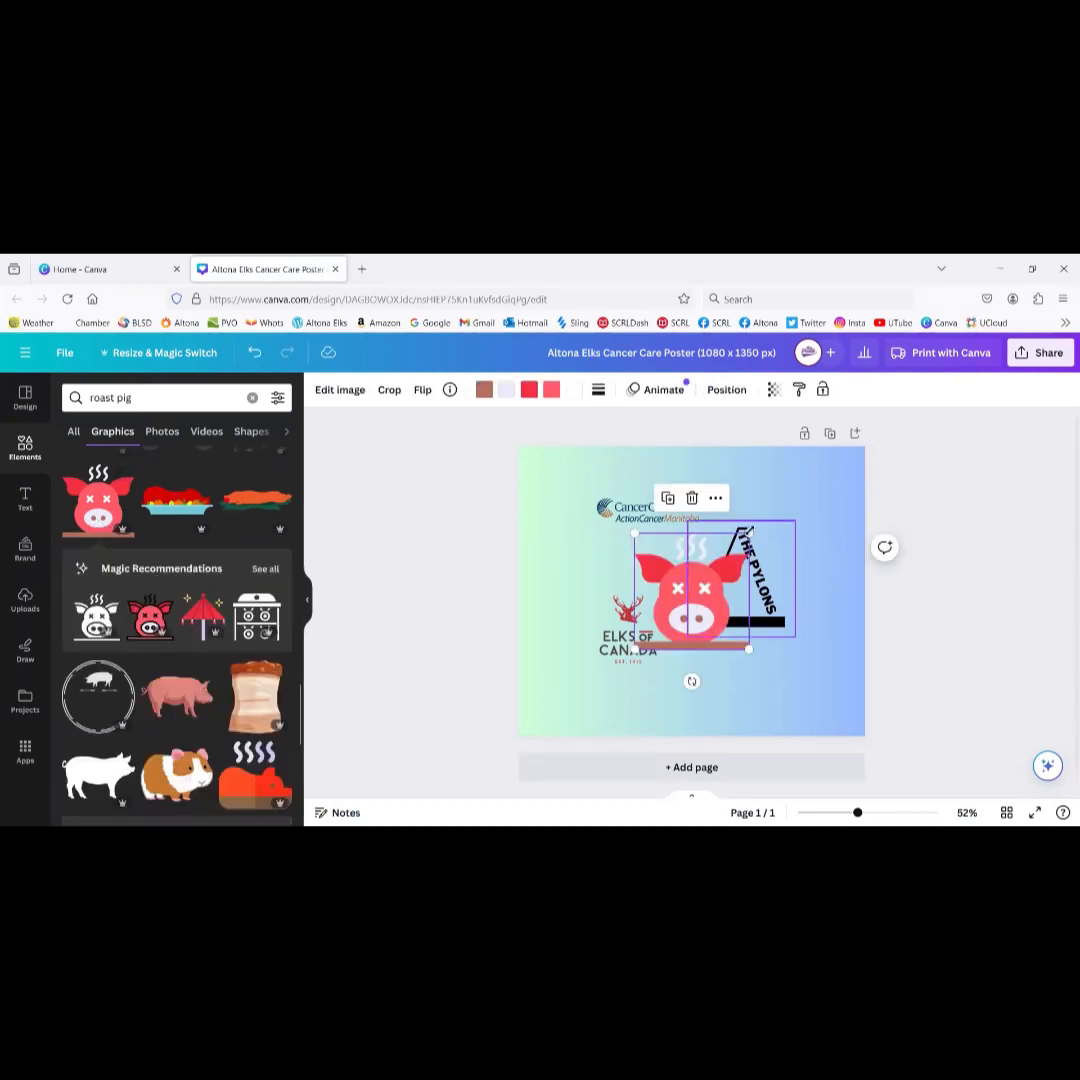
{"action": "left_click_drag", "start_coordinate": [749, 534], "coordinate": [820, 527]}
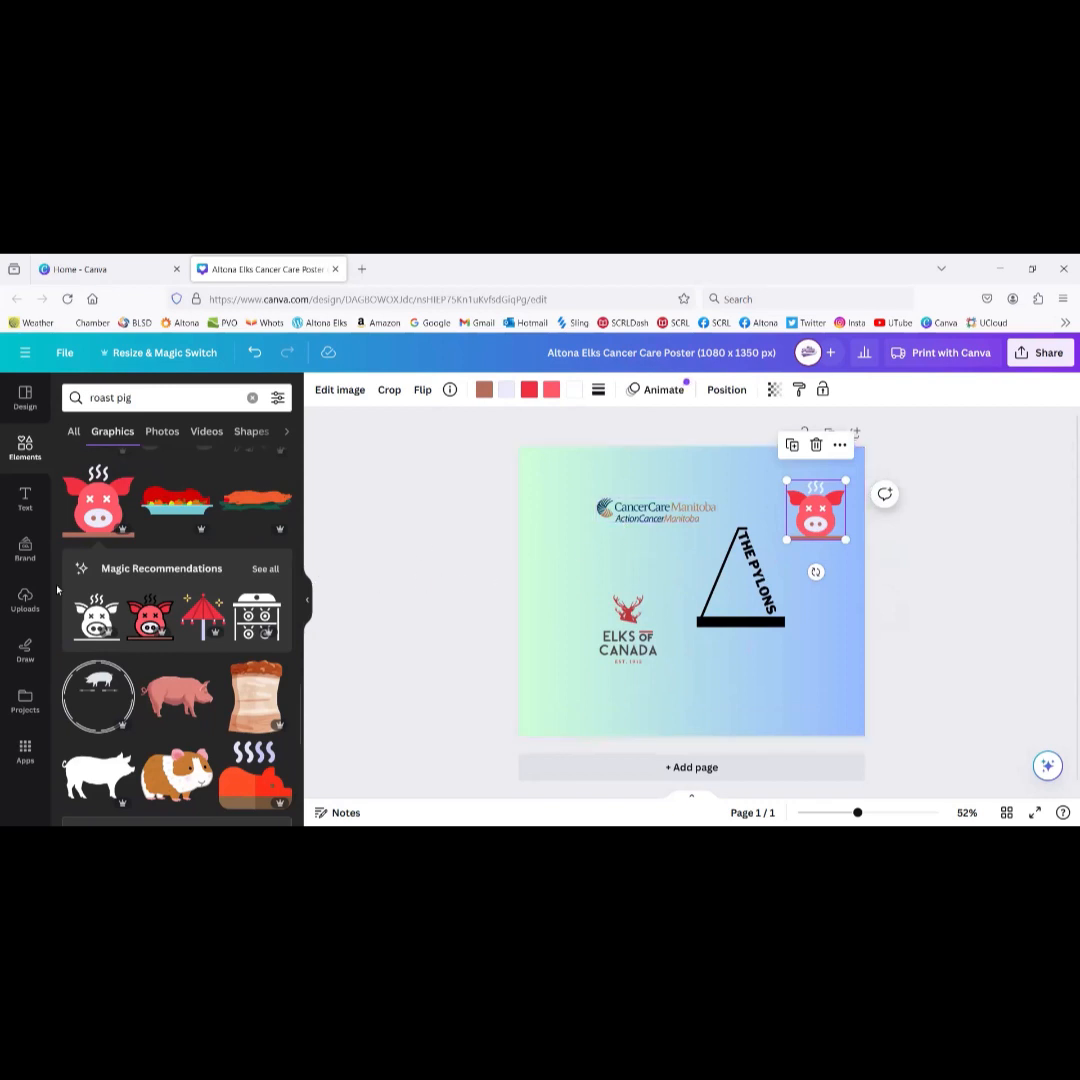
{"action": "left_click", "coordinate": [20, 500]}
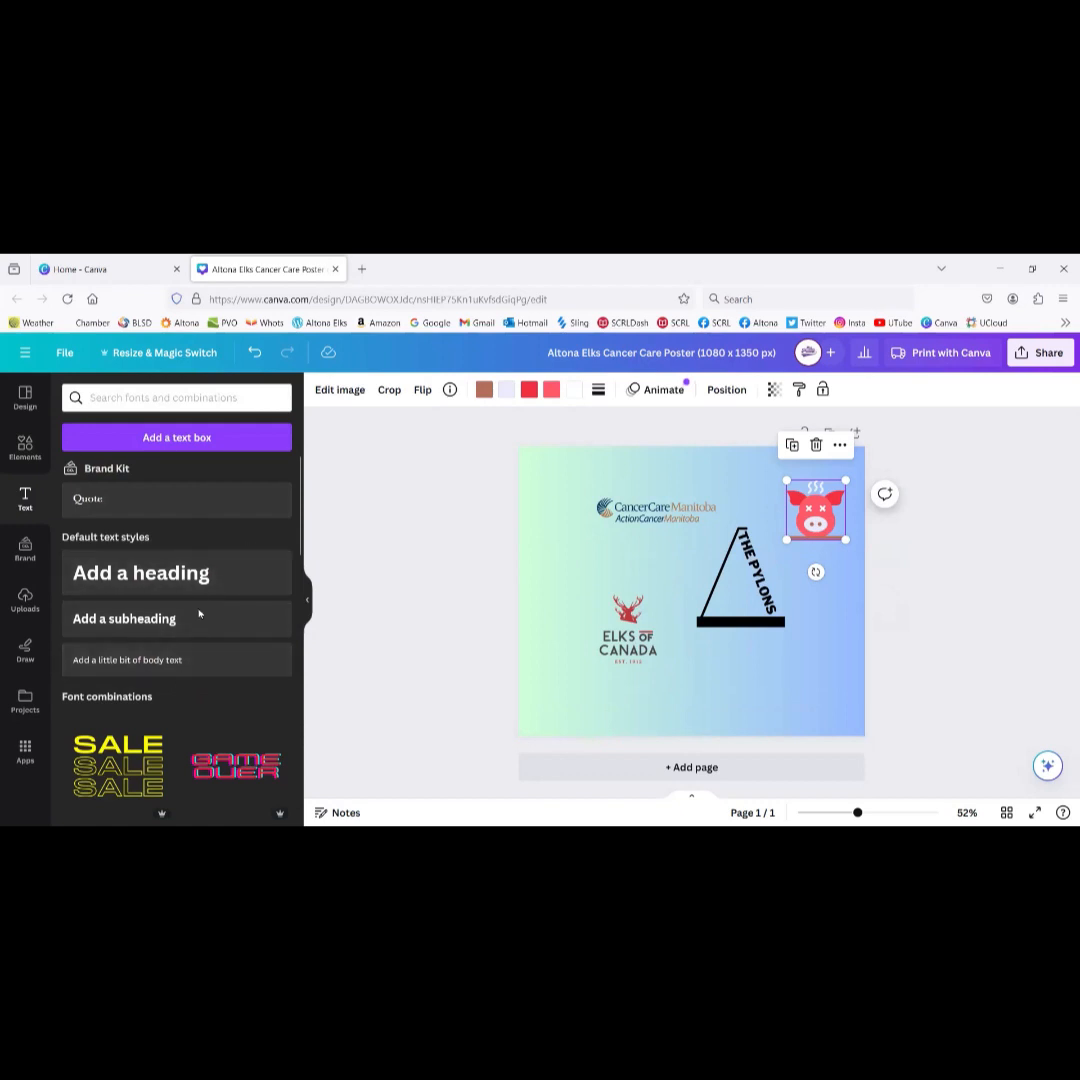
Step: Add the glowing SHINE text combination and move it up and left on the poster
{"action": "scroll", "coordinate": [202, 638], "scroll_direction": "down", "scroll_amount": 3}
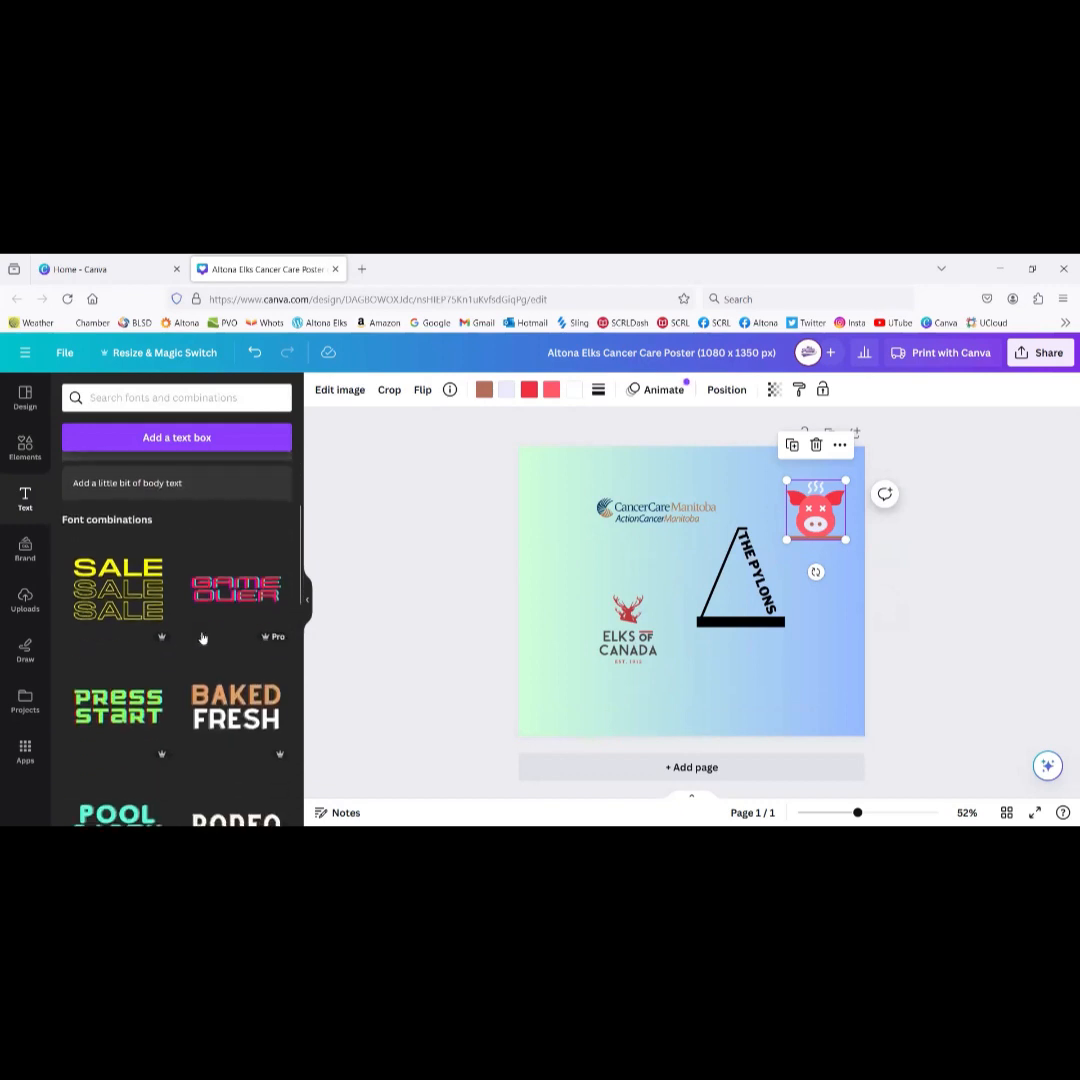
{"action": "scroll", "coordinate": [202, 638], "scroll_direction": "down", "scroll_amount": 5}
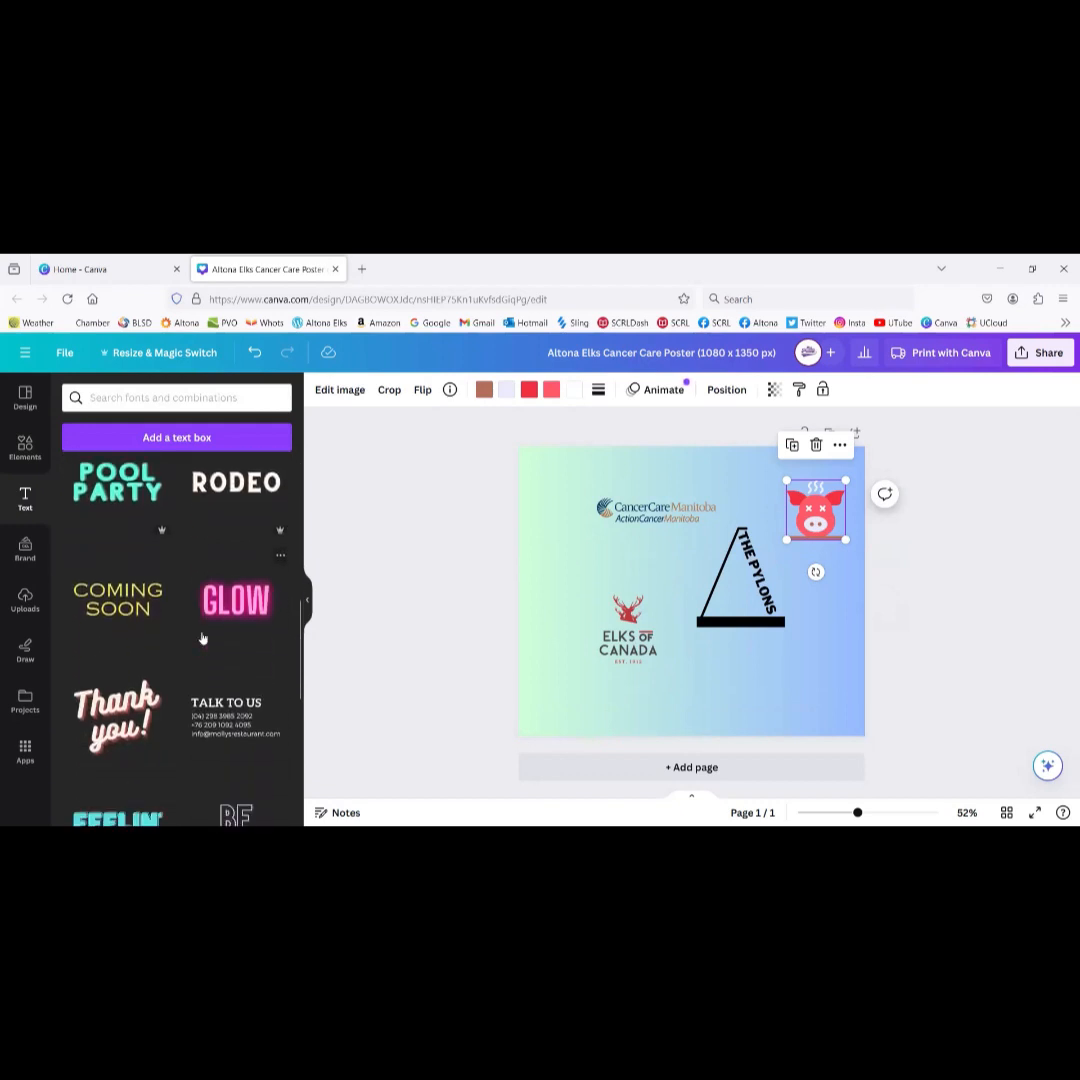
{"action": "scroll", "coordinate": [202, 638], "scroll_direction": "down", "scroll_amount": 2}
{"action": "scroll", "coordinate": [155, 690], "scroll_direction": "down", "scroll_amount": 7}
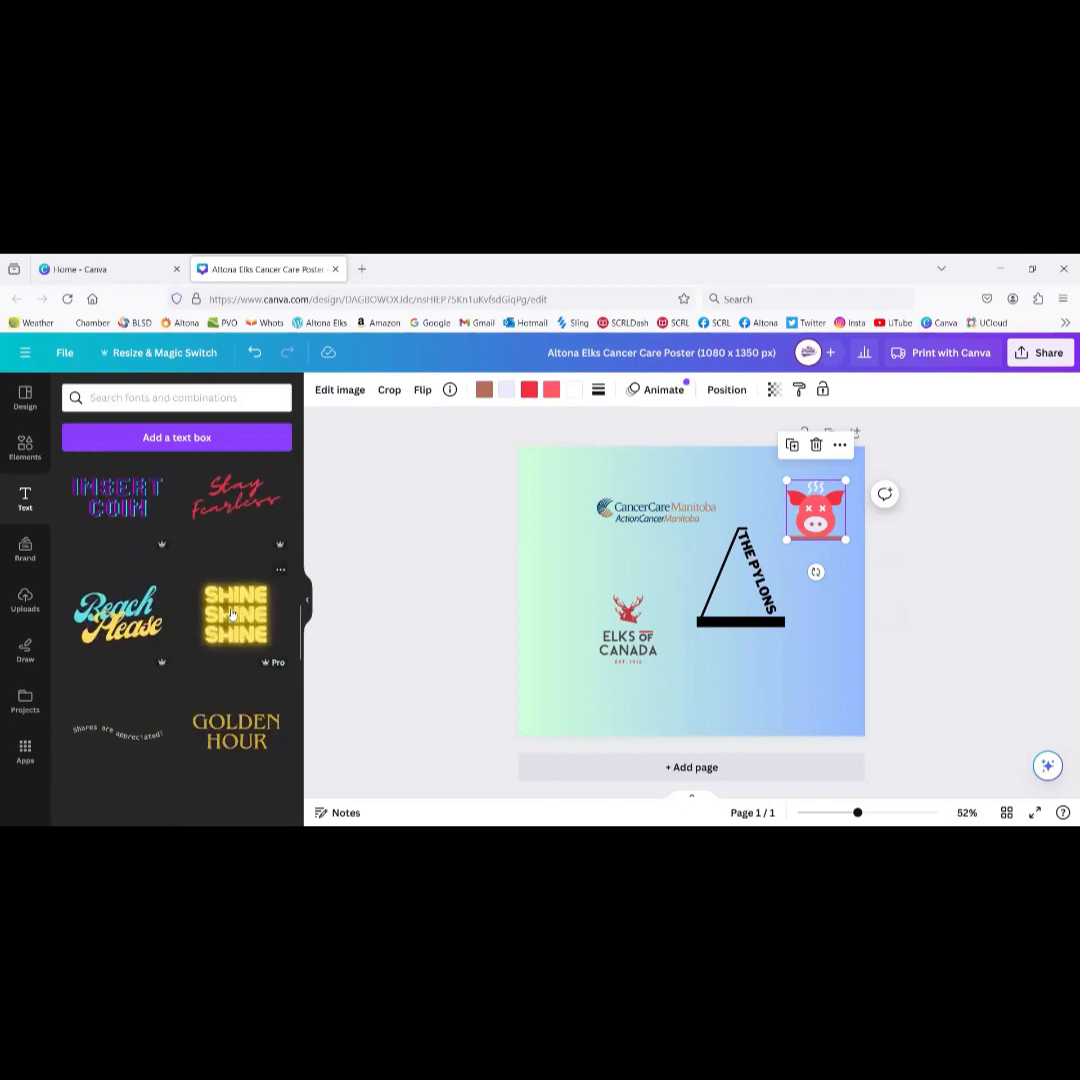
{"action": "left_click", "coordinate": [236, 614]}
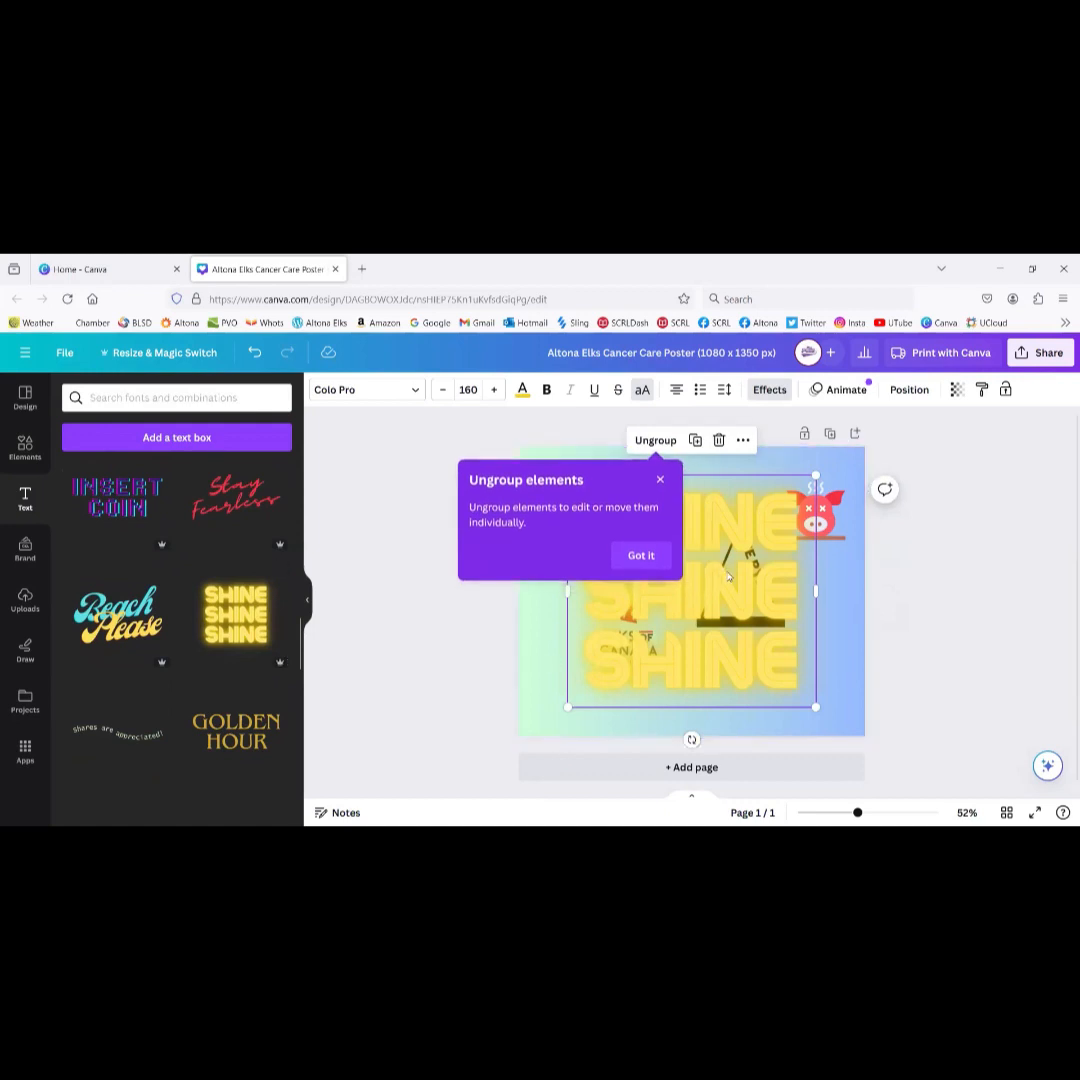
{"action": "left_click_drag", "start_coordinate": [762, 590], "coordinate": [721, 561]}
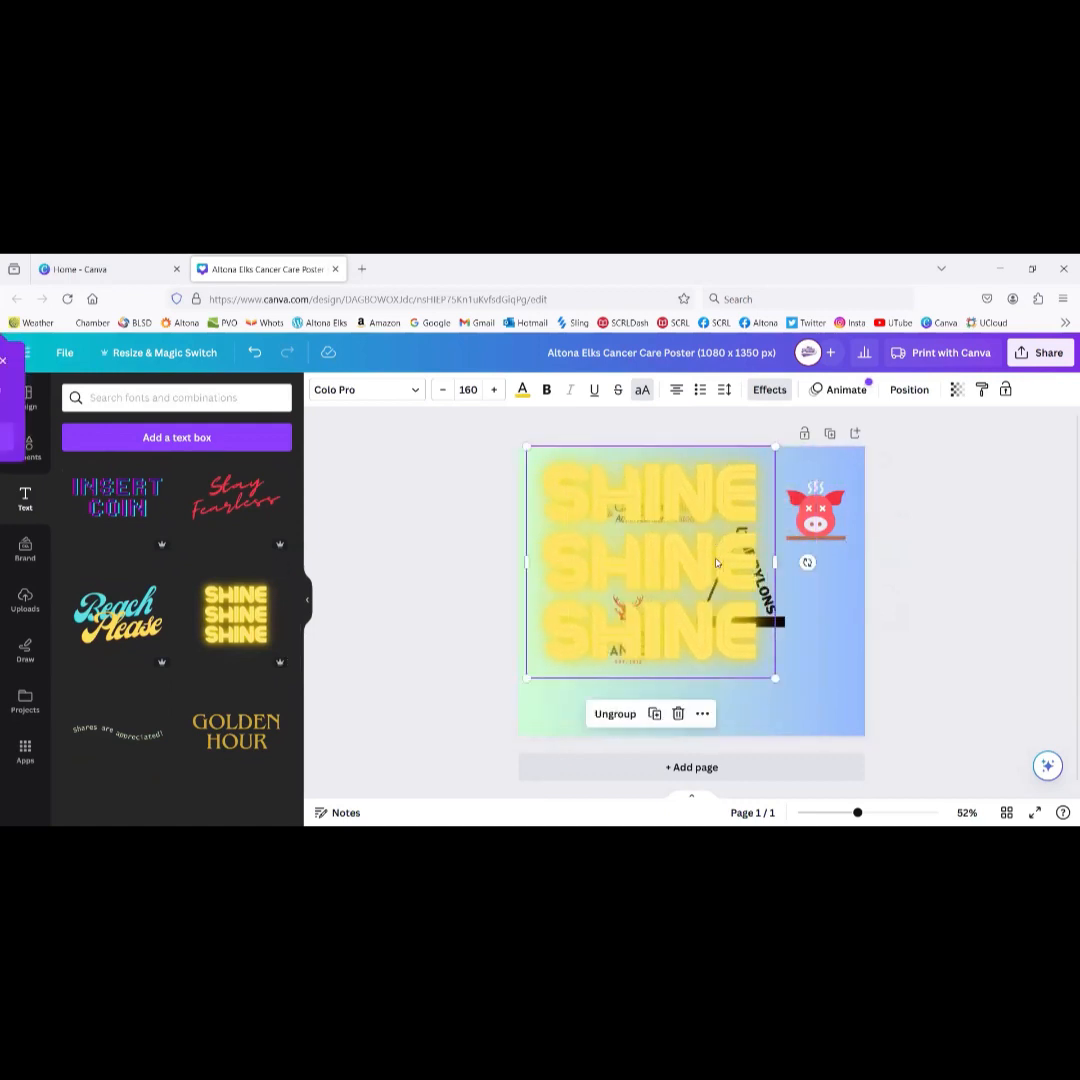
Step: Delete the gradient background and the SHINE text group, then add a blank second page
{"action": "left_click", "coordinate": [636, 497]}
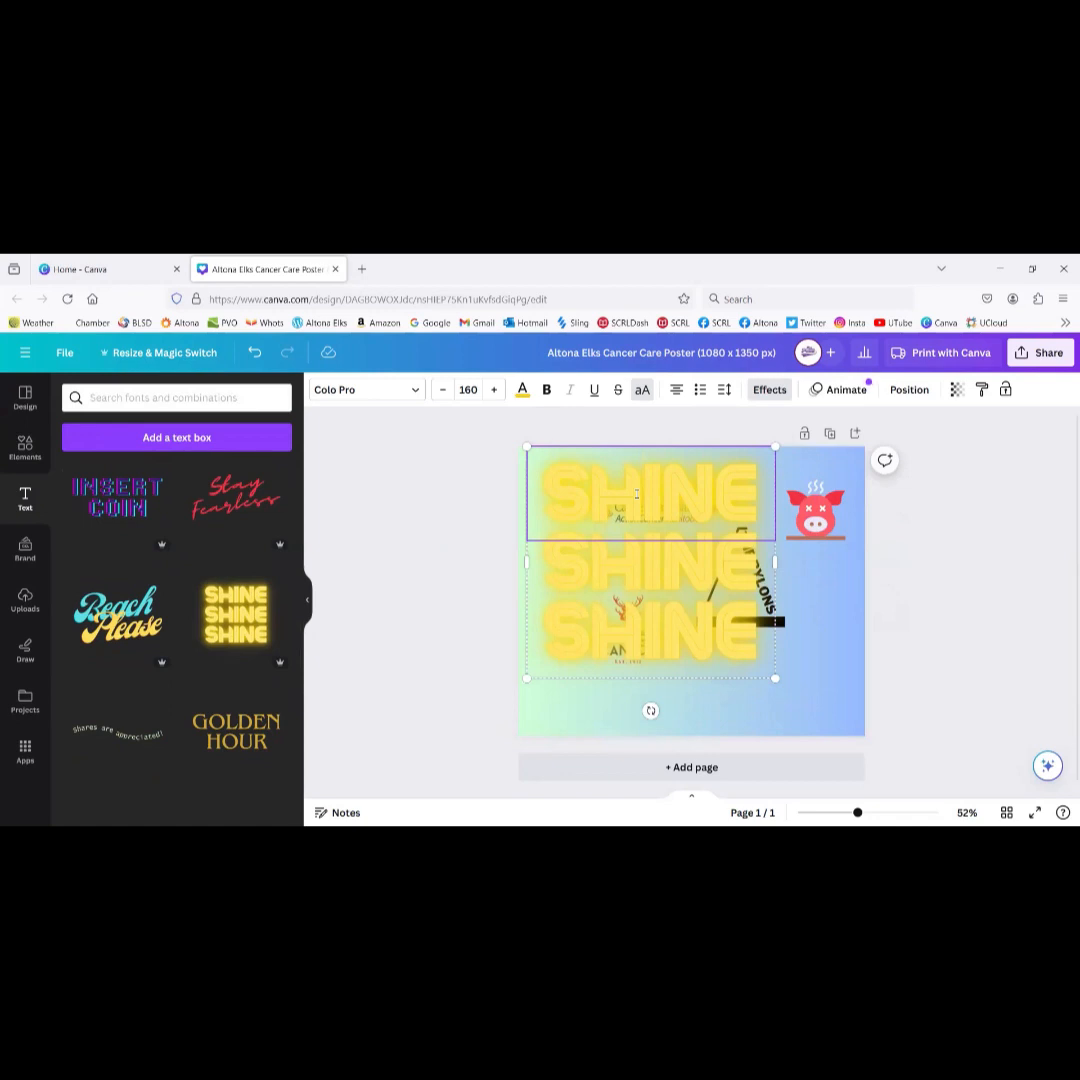
{"action": "key", "text": "Delete"}
{"action": "key", "text": "Delete"}
{"action": "key", "text": "Delete"}
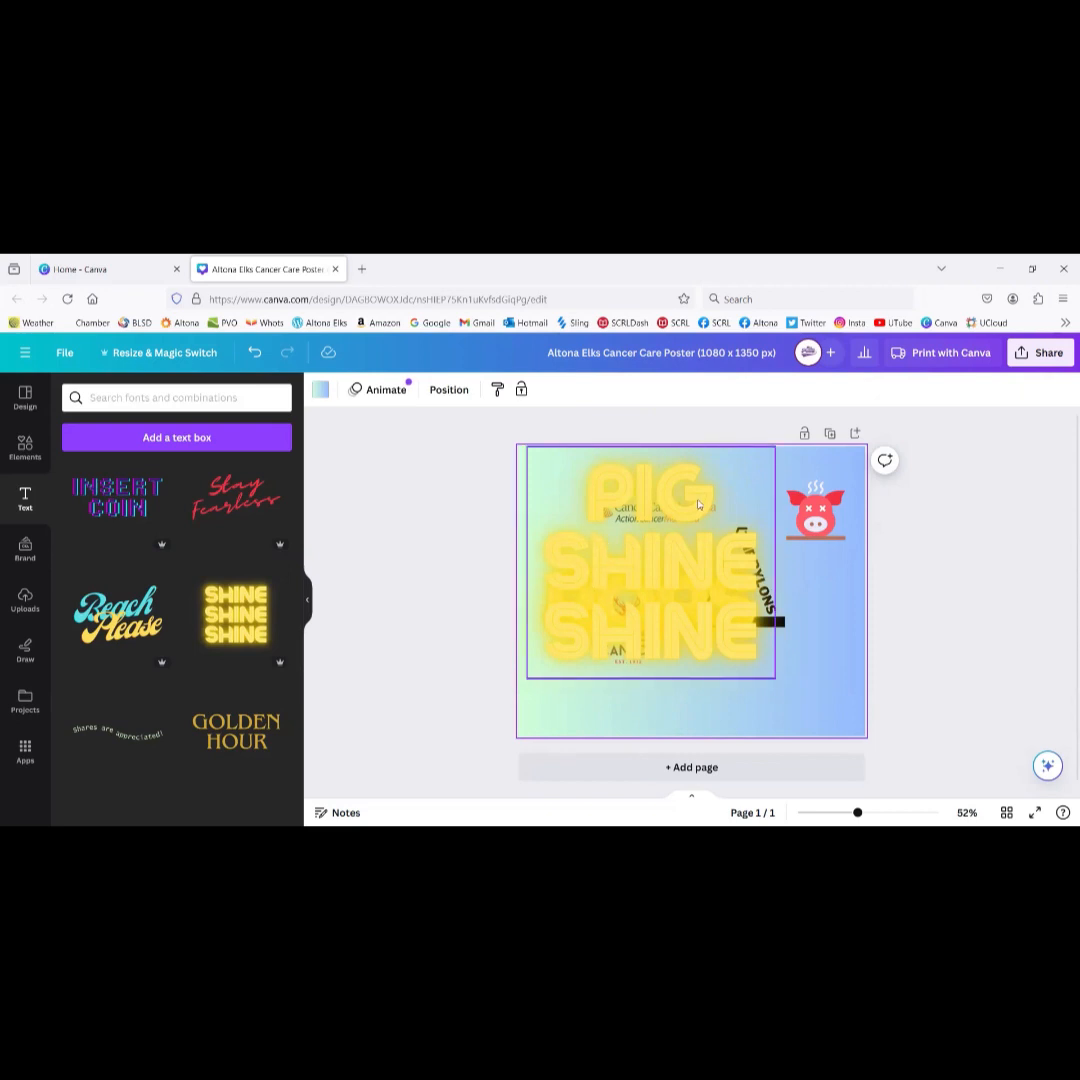
{"action": "key", "text": "Delete"}
{"action": "left_click", "coordinate": [711, 544]}
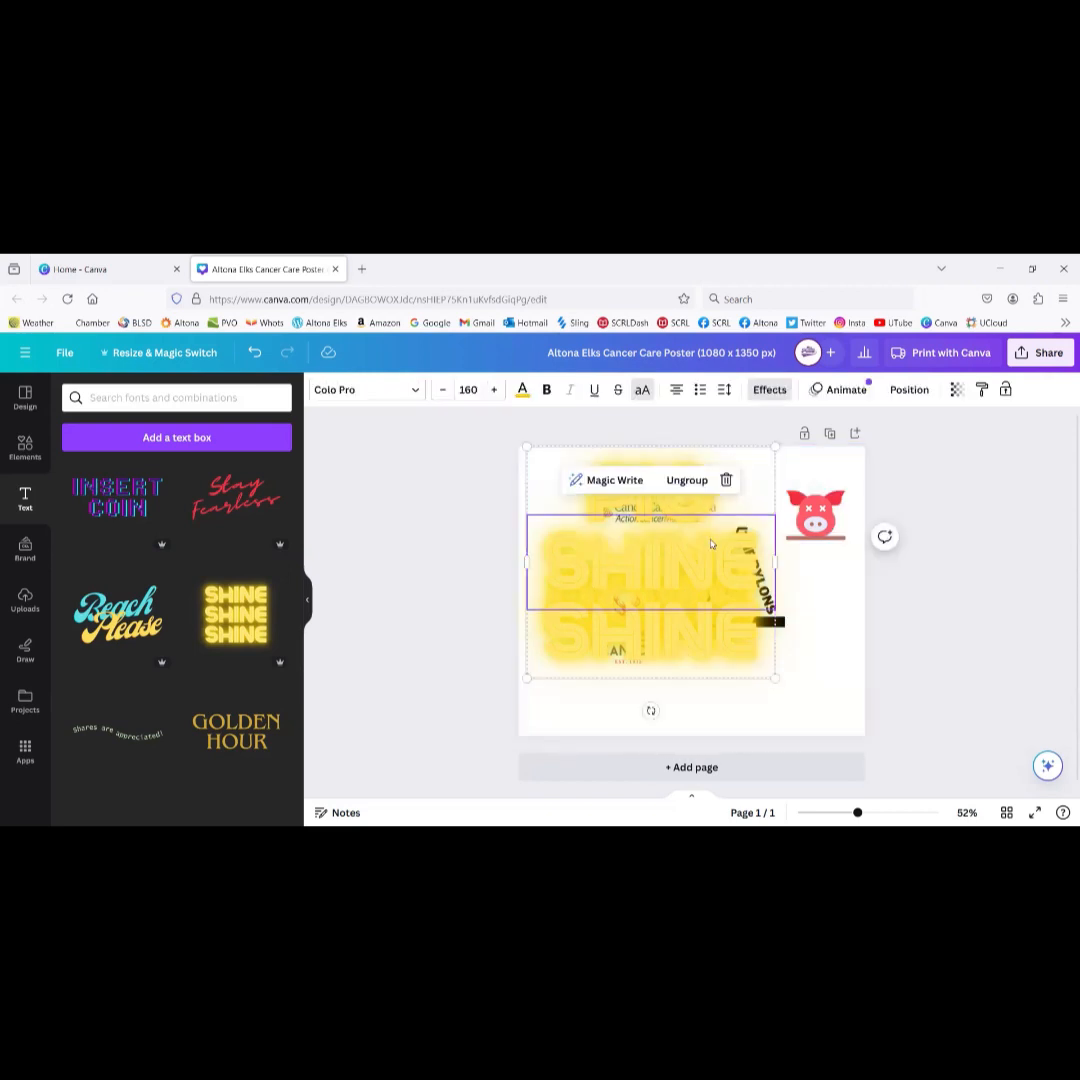
{"action": "key", "text": "Delete"}
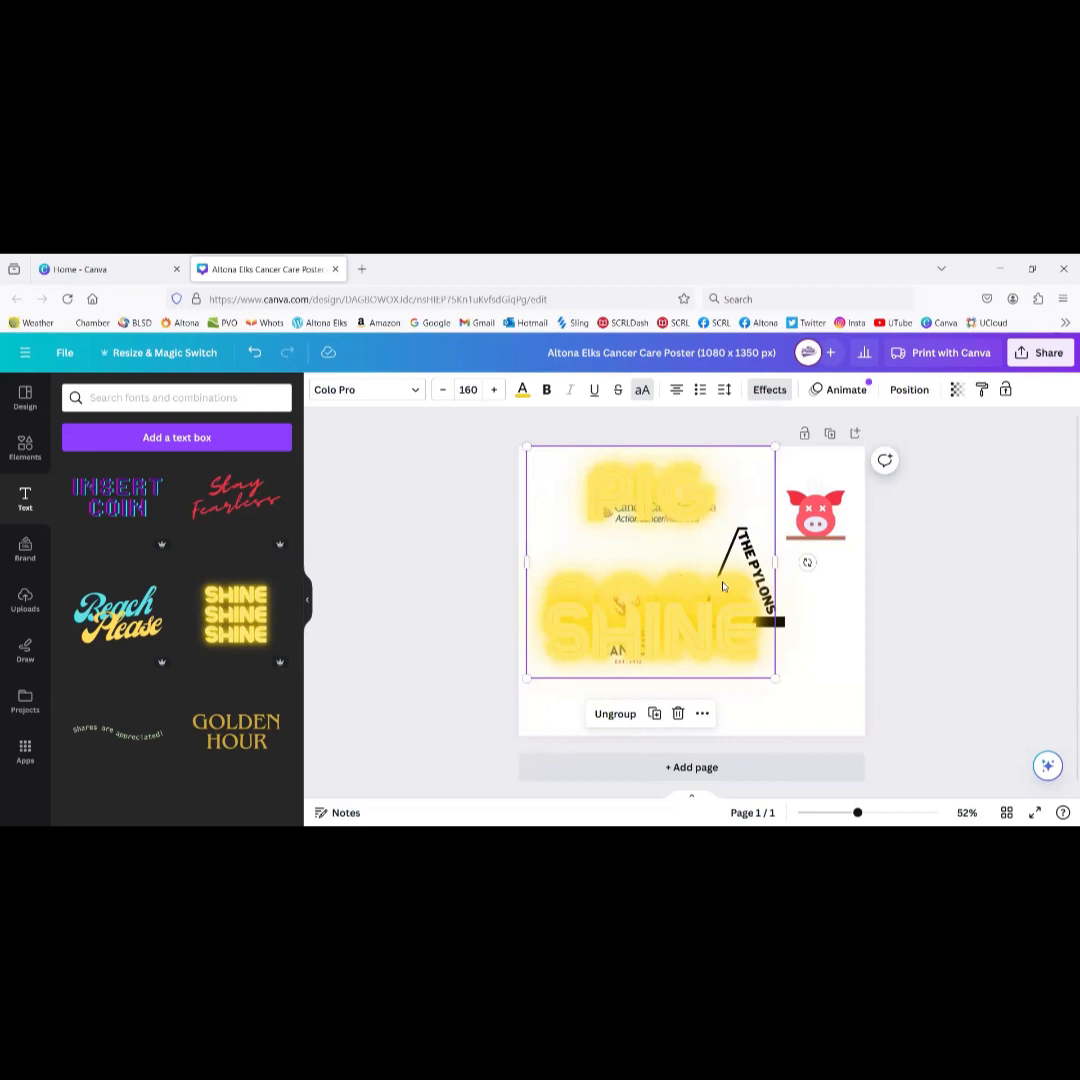
{"action": "key", "text": "Delete"}
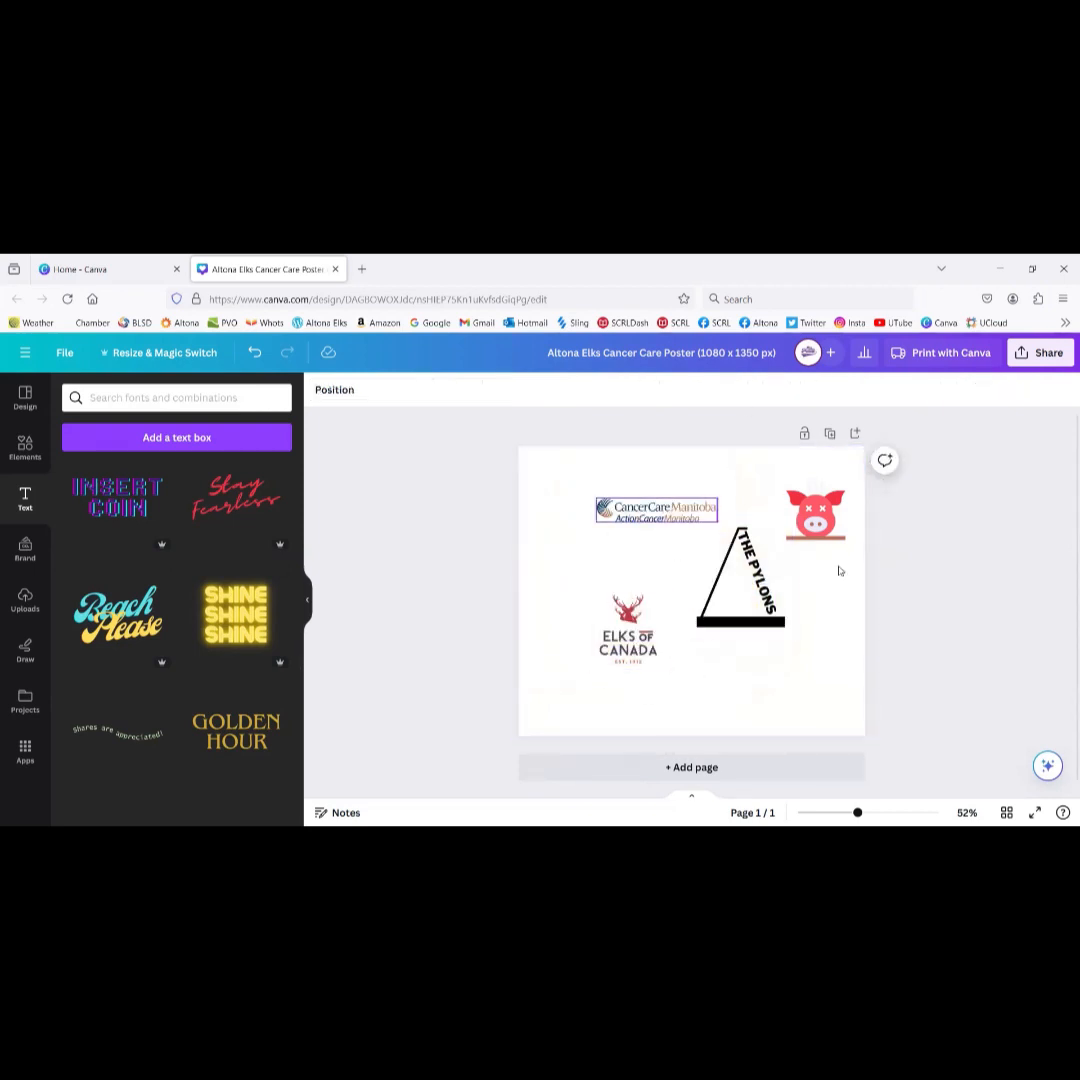
{"action": "left_click", "coordinate": [694, 768]}
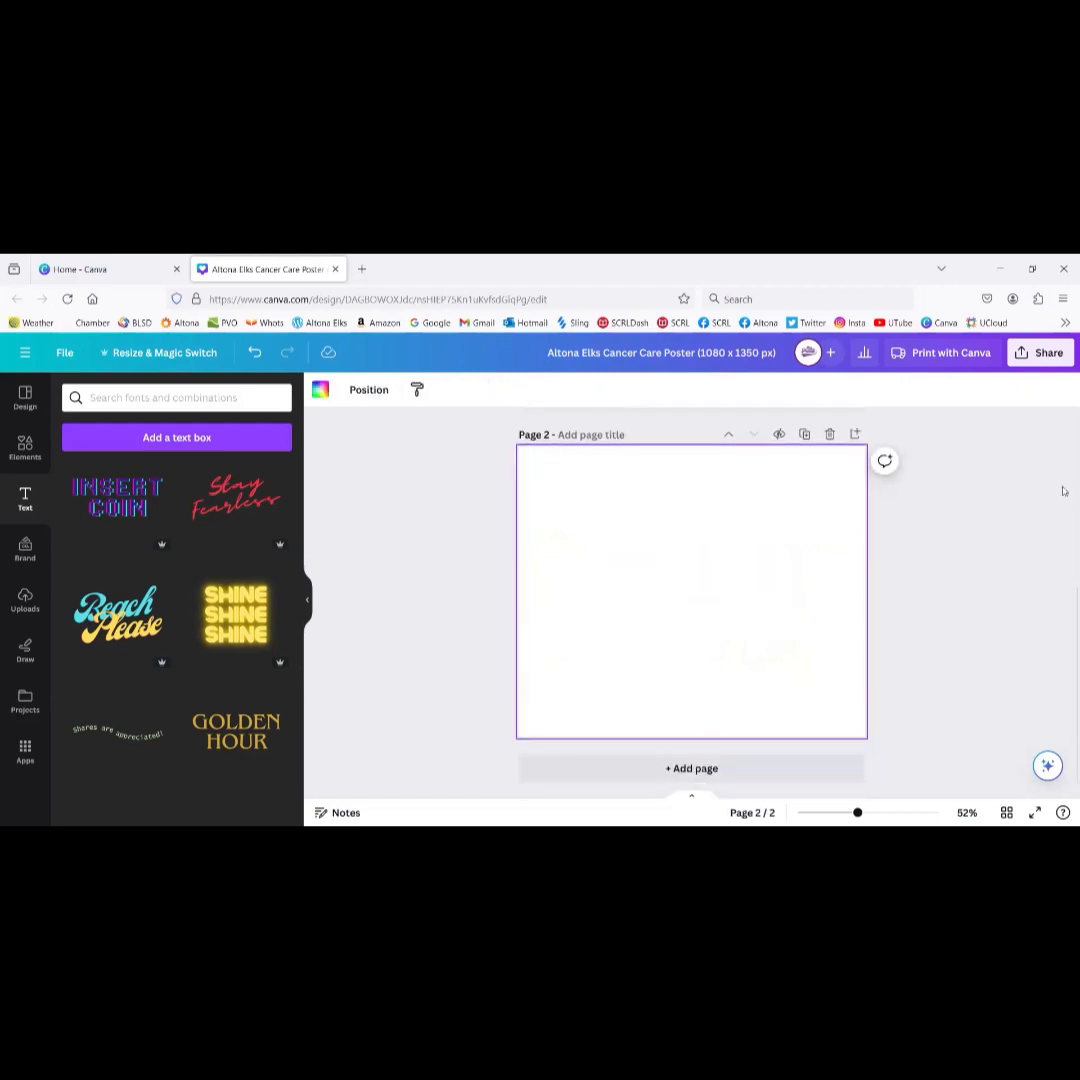
Step: Close the Cancer Care poster and then the Altona Chase The Ace Benefactor design
{"action": "scroll", "coordinate": [1064, 645], "scroll_direction": "up", "scroll_amount": 3}
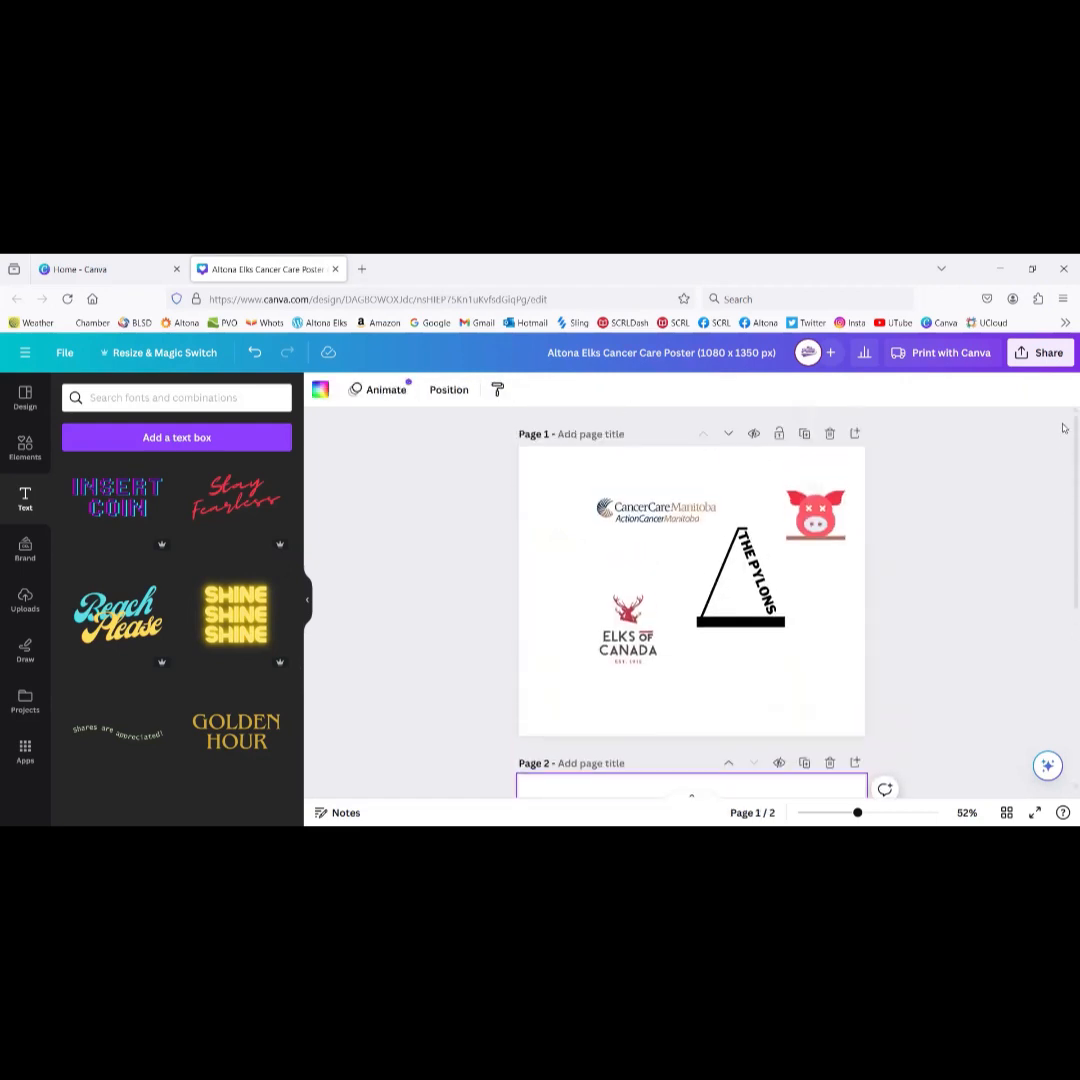
{"action": "scroll", "coordinate": [1064, 630], "scroll_direction": "down", "scroll_amount": 3}
{"action": "scroll", "coordinate": [1064, 626], "scroll_direction": "up", "scroll_amount": 3}
{"action": "left_click", "coordinate": [335, 269]}
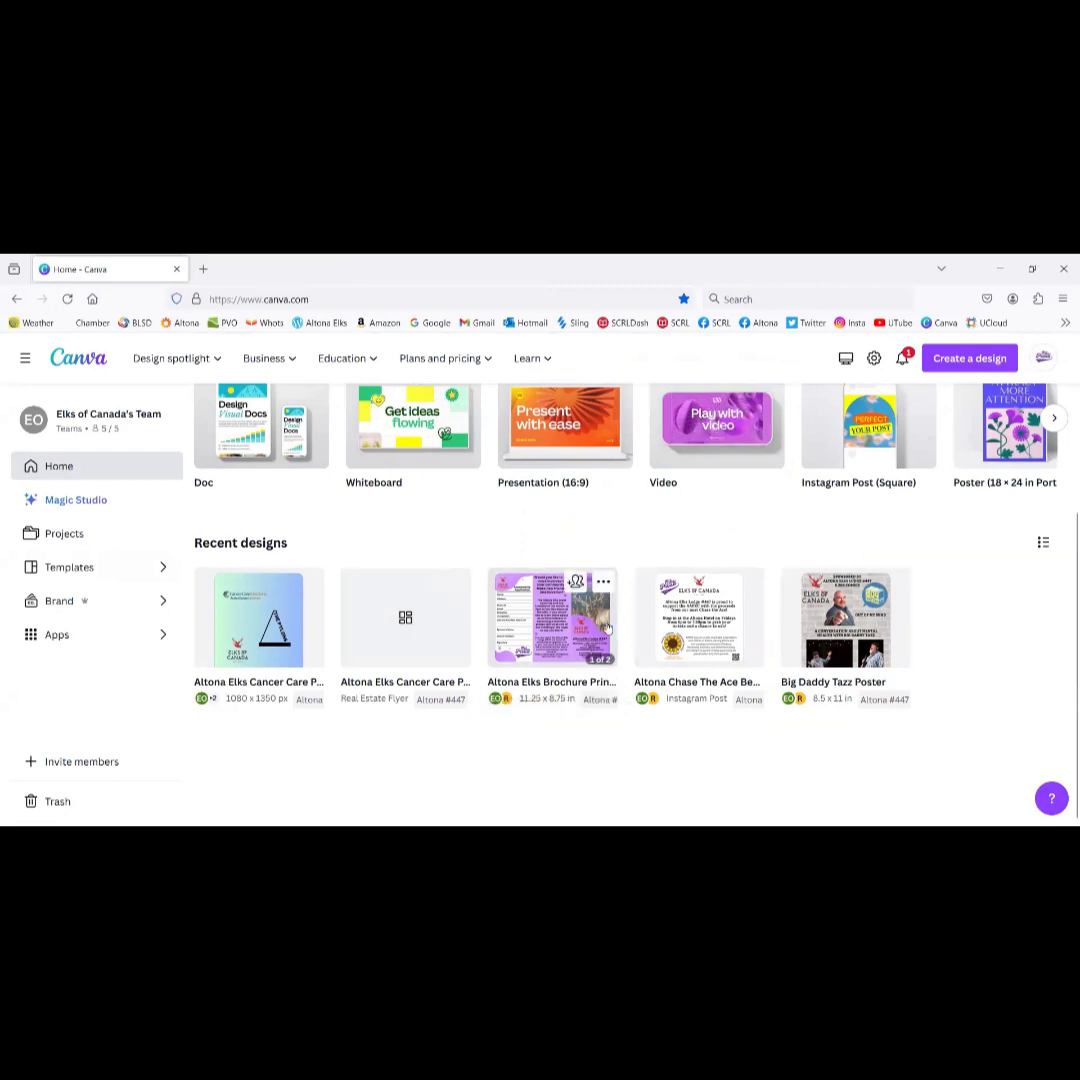
{"action": "scroll", "coordinate": [600, 630], "scroll_direction": "up", "scroll_amount": 3}
{"action": "scroll", "coordinate": [607, 628], "scroll_direction": "down", "scroll_amount": 3}
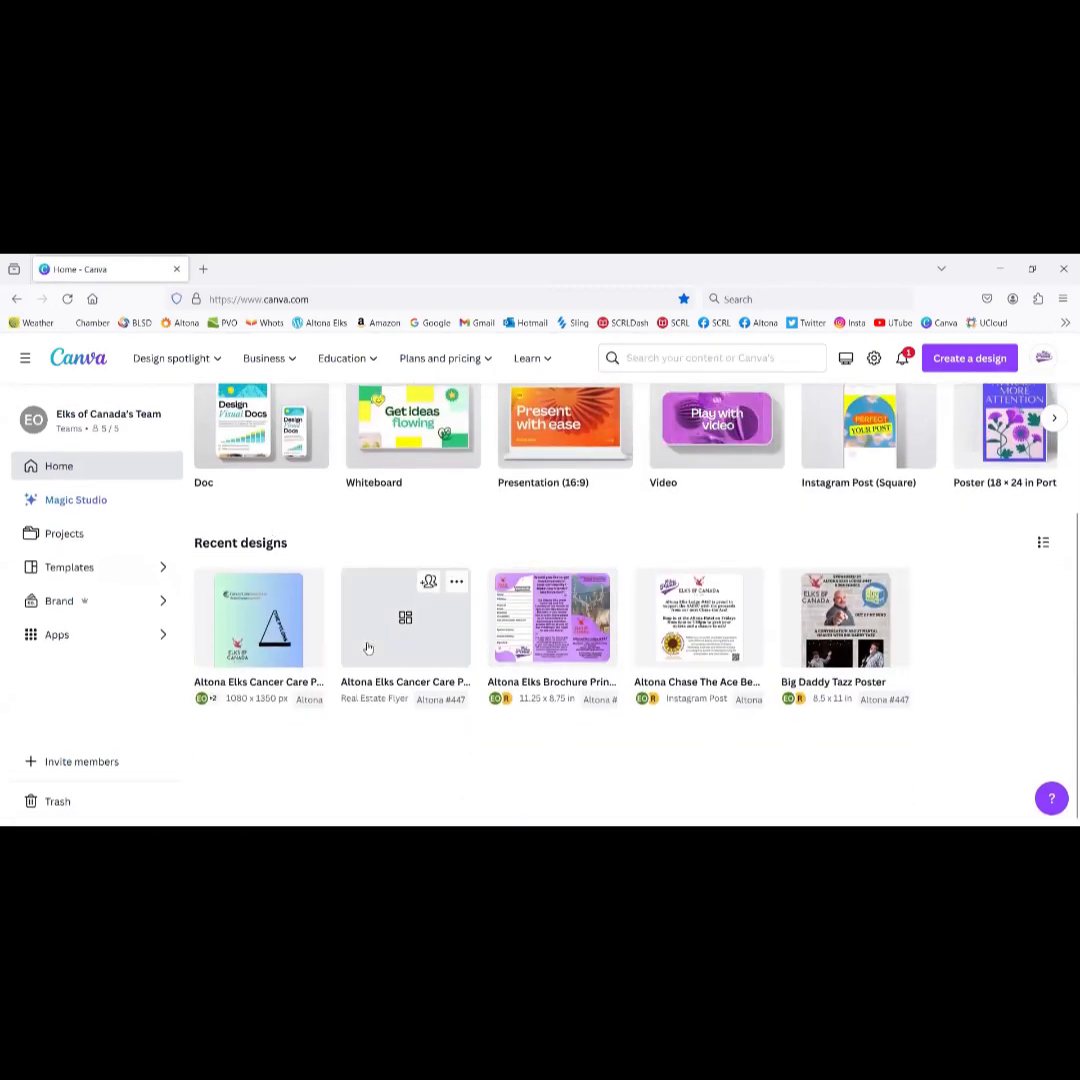
{"action": "scroll", "coordinate": [368, 648], "scroll_direction": "up", "scroll_amount": 2}
{"action": "scroll", "coordinate": [368, 648], "scroll_direction": "down", "scroll_amount": 2}
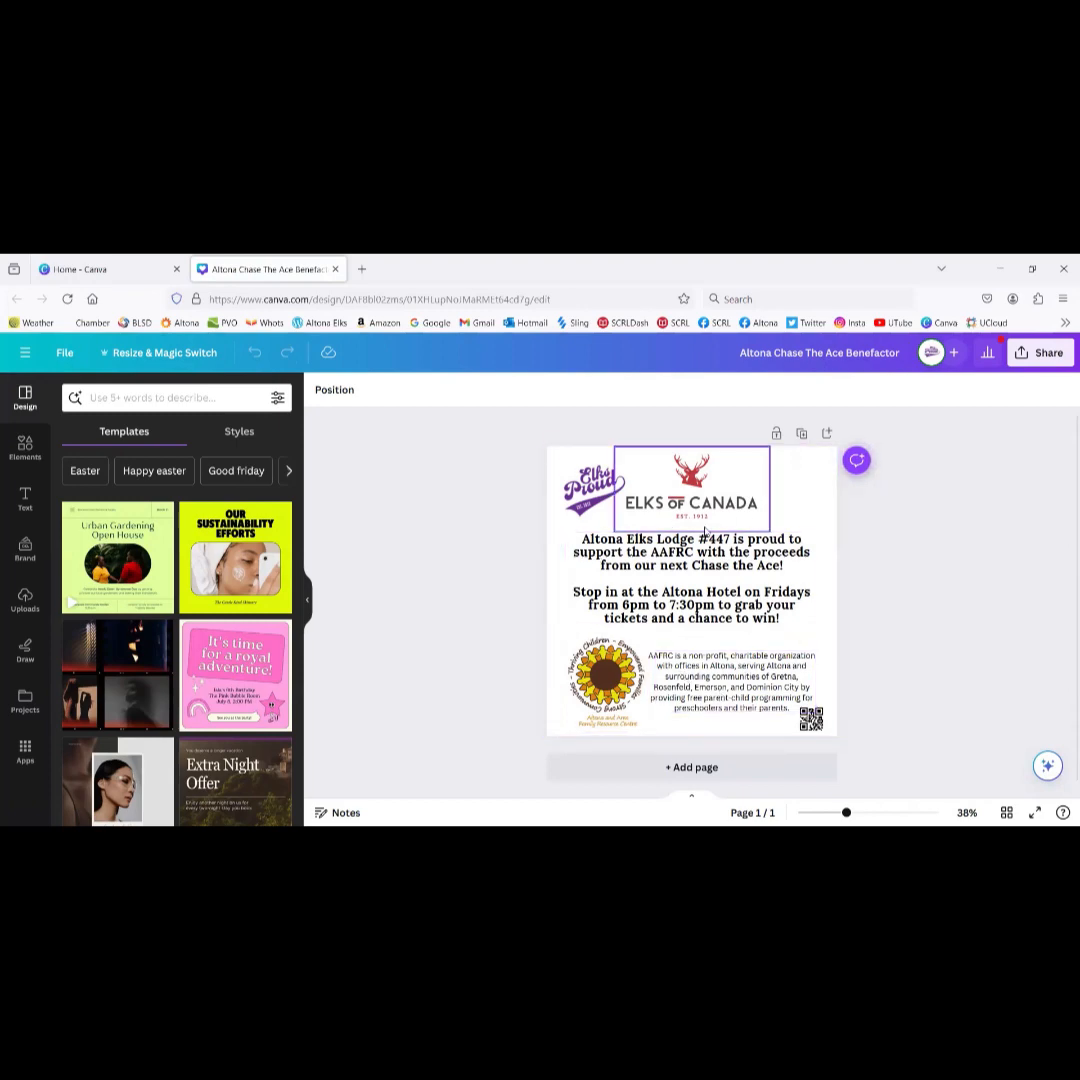
{"action": "left_click", "coordinate": [336, 269]}
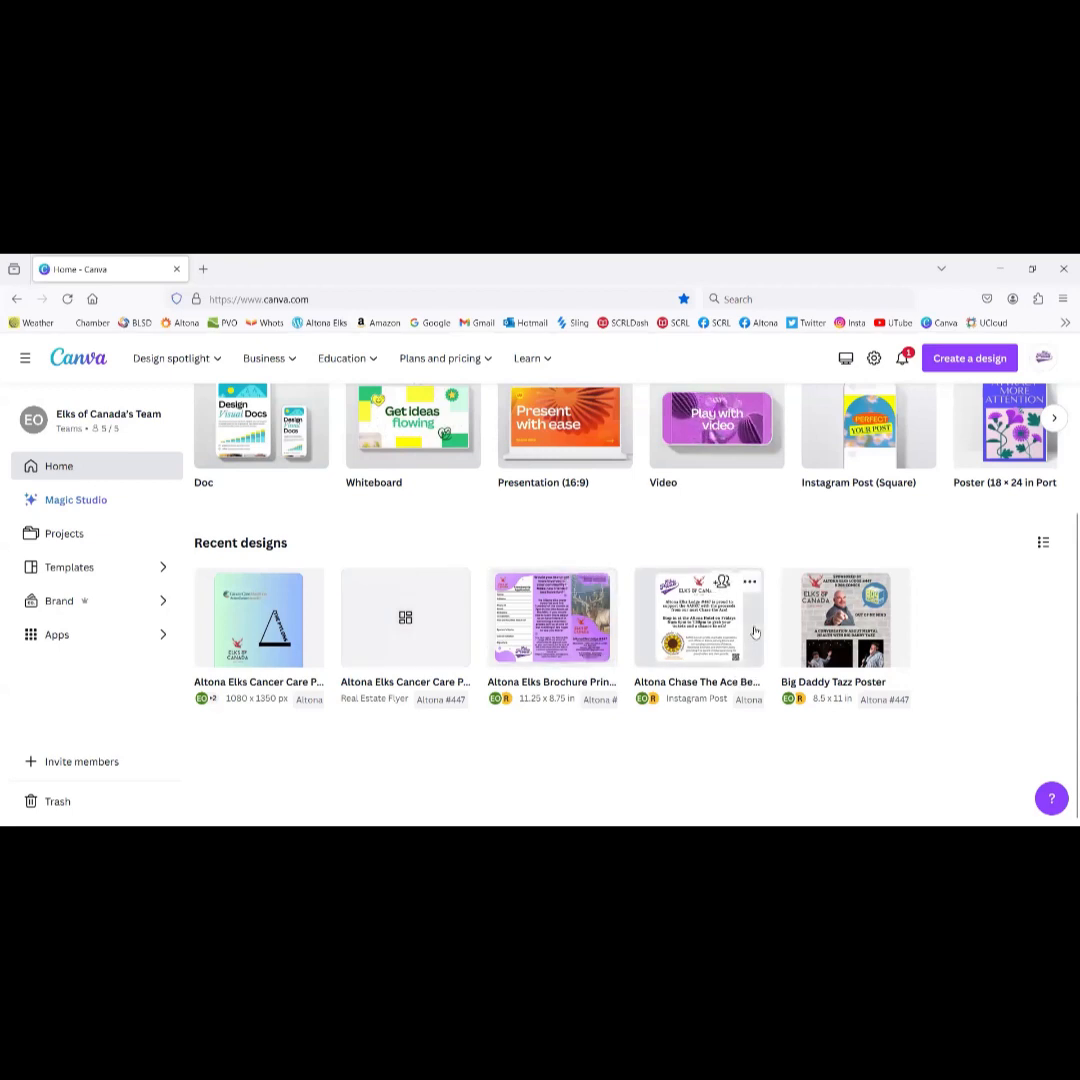
Step: Open the Altona Elks Cancer Care Poster from Projects, then close it
{"action": "left_click", "coordinate": [66, 540]}
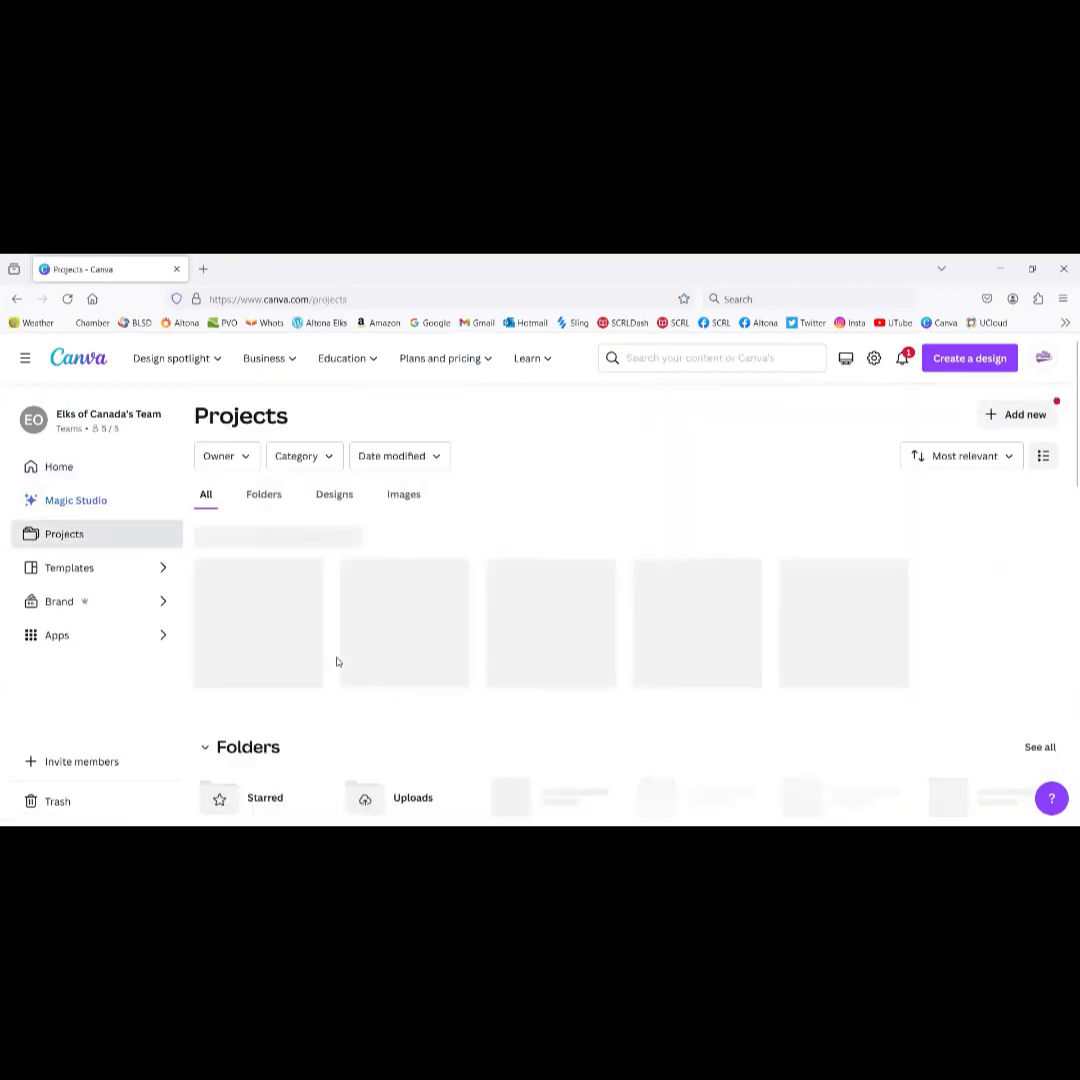
{"action": "scroll", "coordinate": [337, 662], "scroll_direction": "down", "scroll_amount": 5}
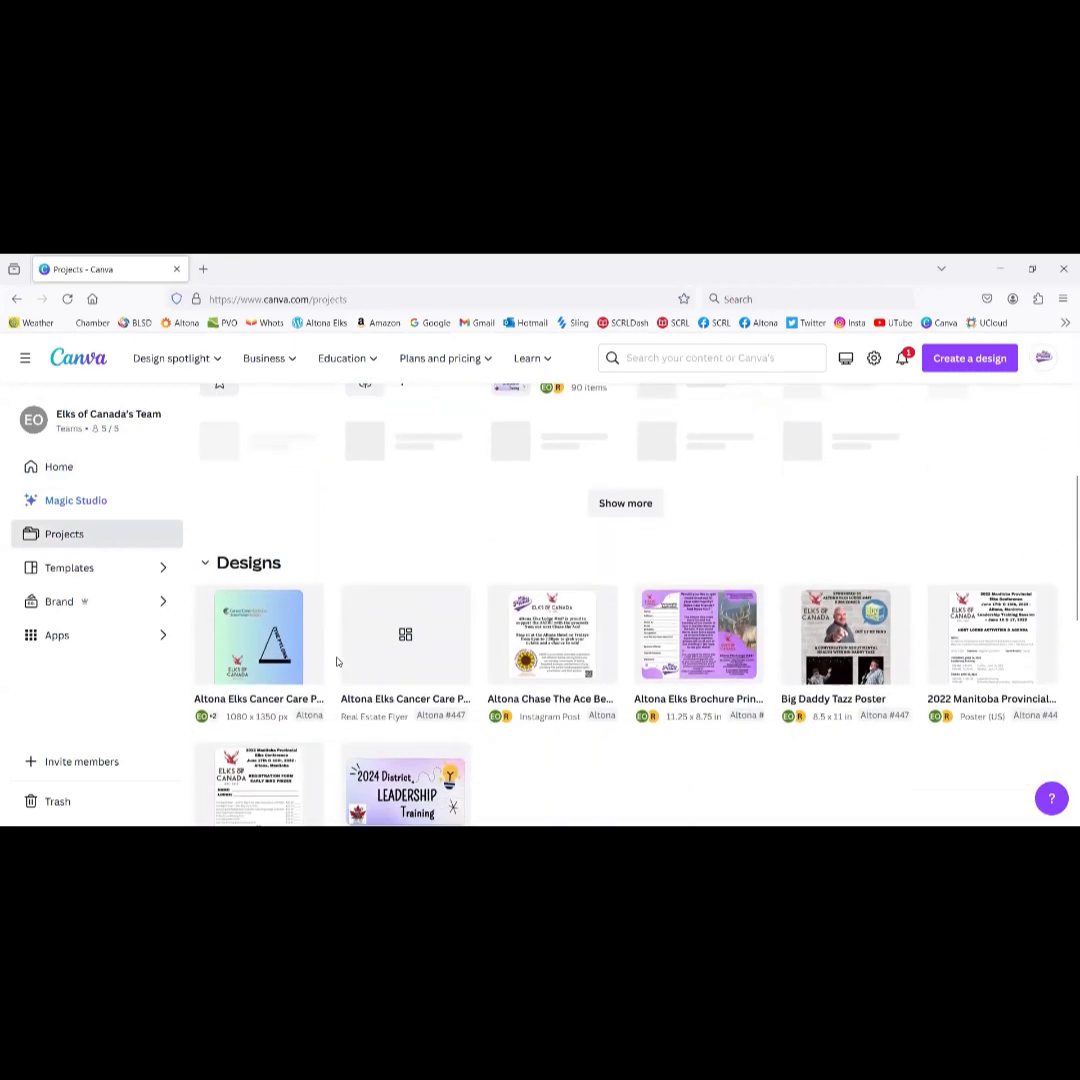
{"action": "scroll", "coordinate": [337, 662], "scroll_direction": "down", "scroll_amount": 4}
{"action": "scroll", "coordinate": [337, 662], "scroll_direction": "up", "scroll_amount": 3}
{"action": "scroll", "coordinate": [337, 662], "scroll_direction": "down", "scroll_amount": 2}
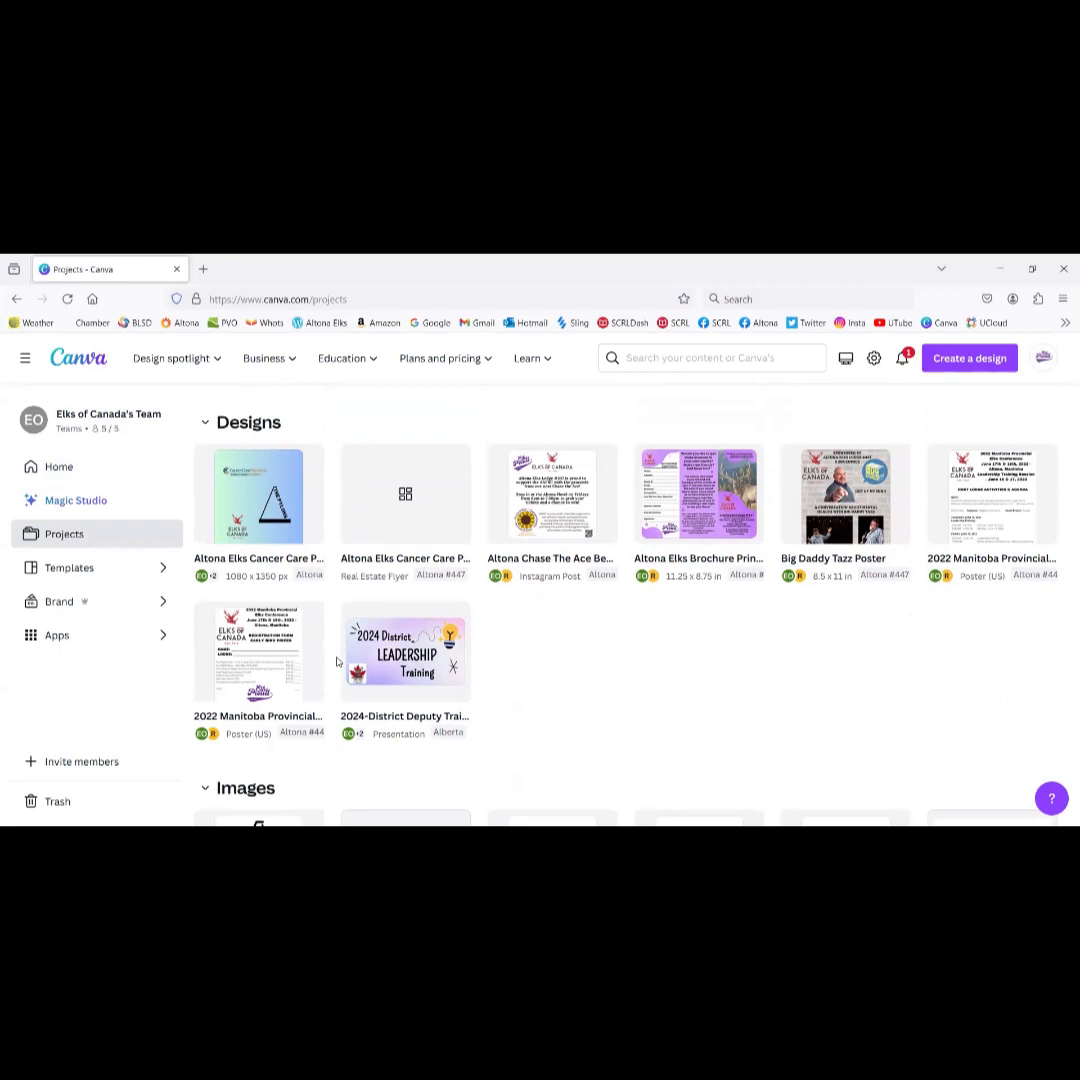
{"action": "left_click", "coordinate": [255, 497]}
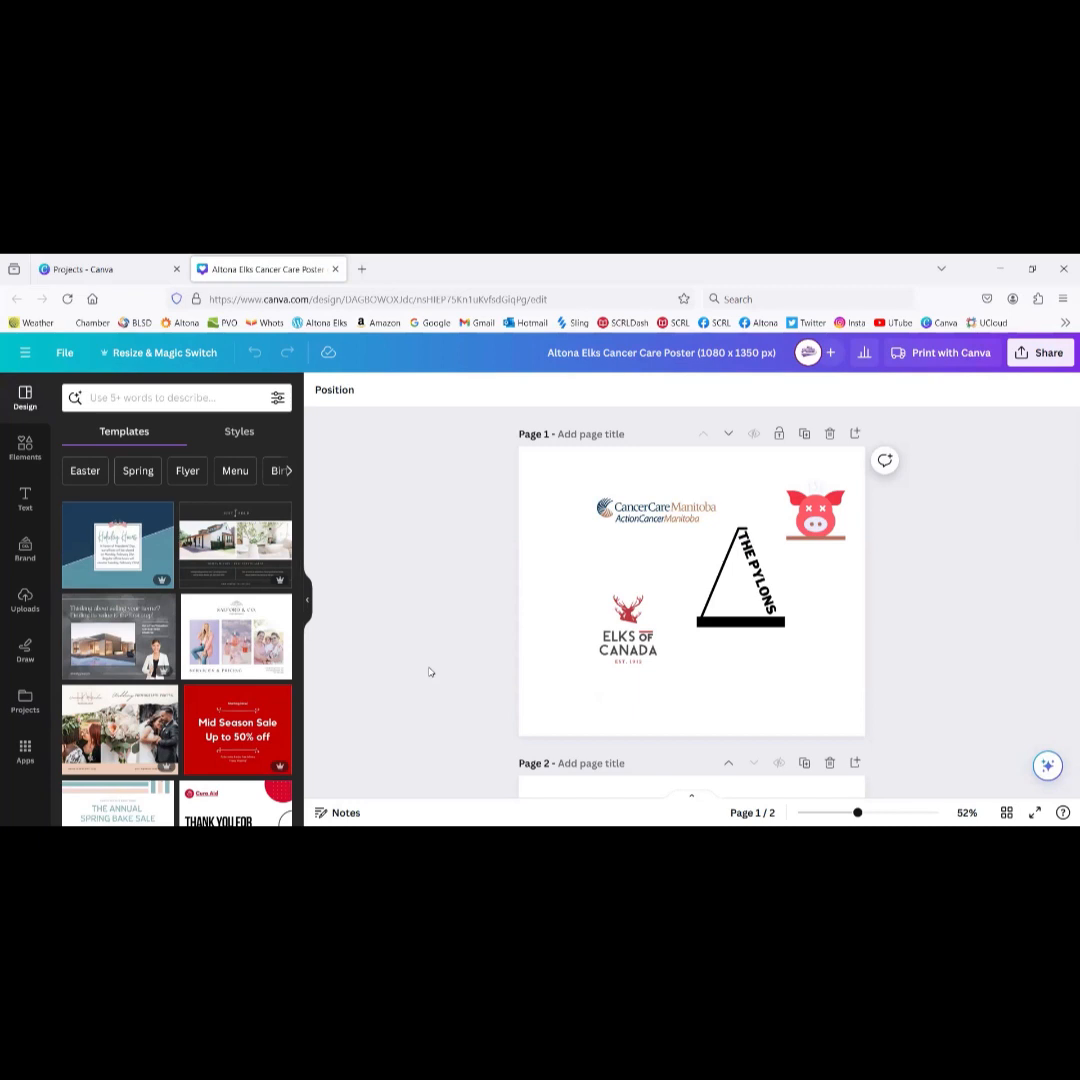
{"action": "left_click", "coordinate": [335, 271]}
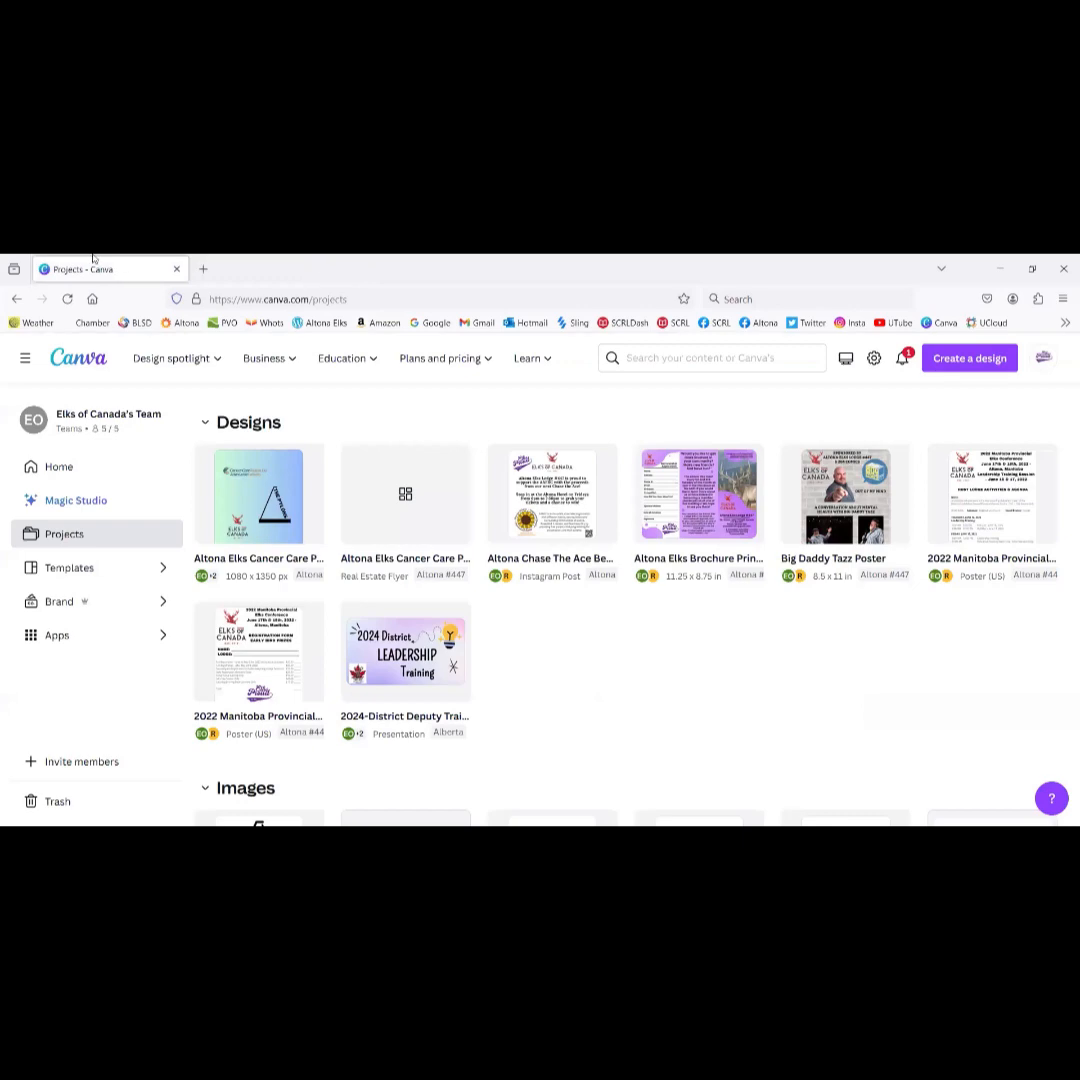
Step: Reopen the Cancer Care poster from the top-level projects view and close it again
{"action": "left_click", "coordinate": [66, 536]}
{"action": "scroll", "coordinate": [412, 650], "scroll_direction": "down", "scroll_amount": 5}
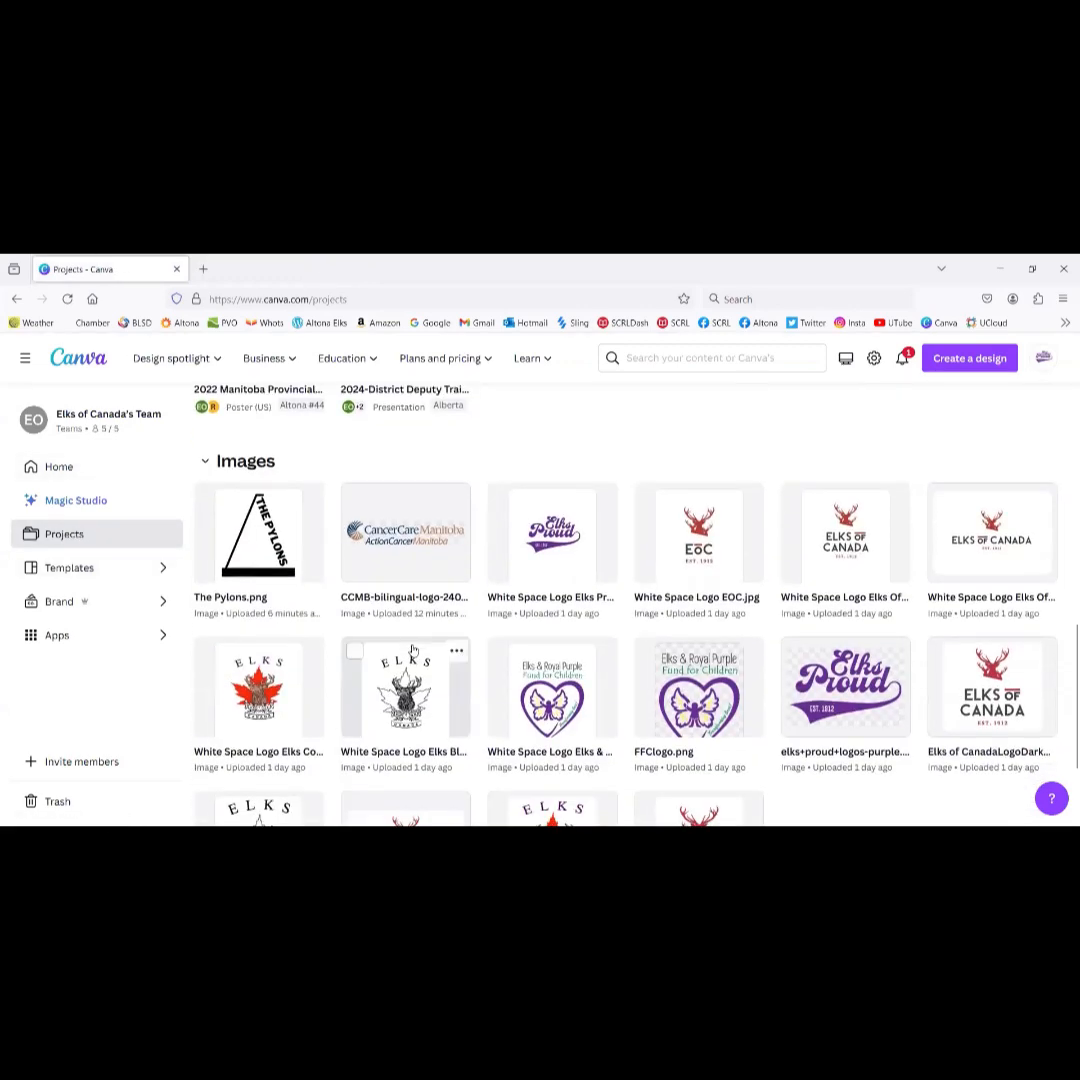
{"action": "scroll", "coordinate": [250, 620], "scroll_direction": "up", "scroll_amount": 3}
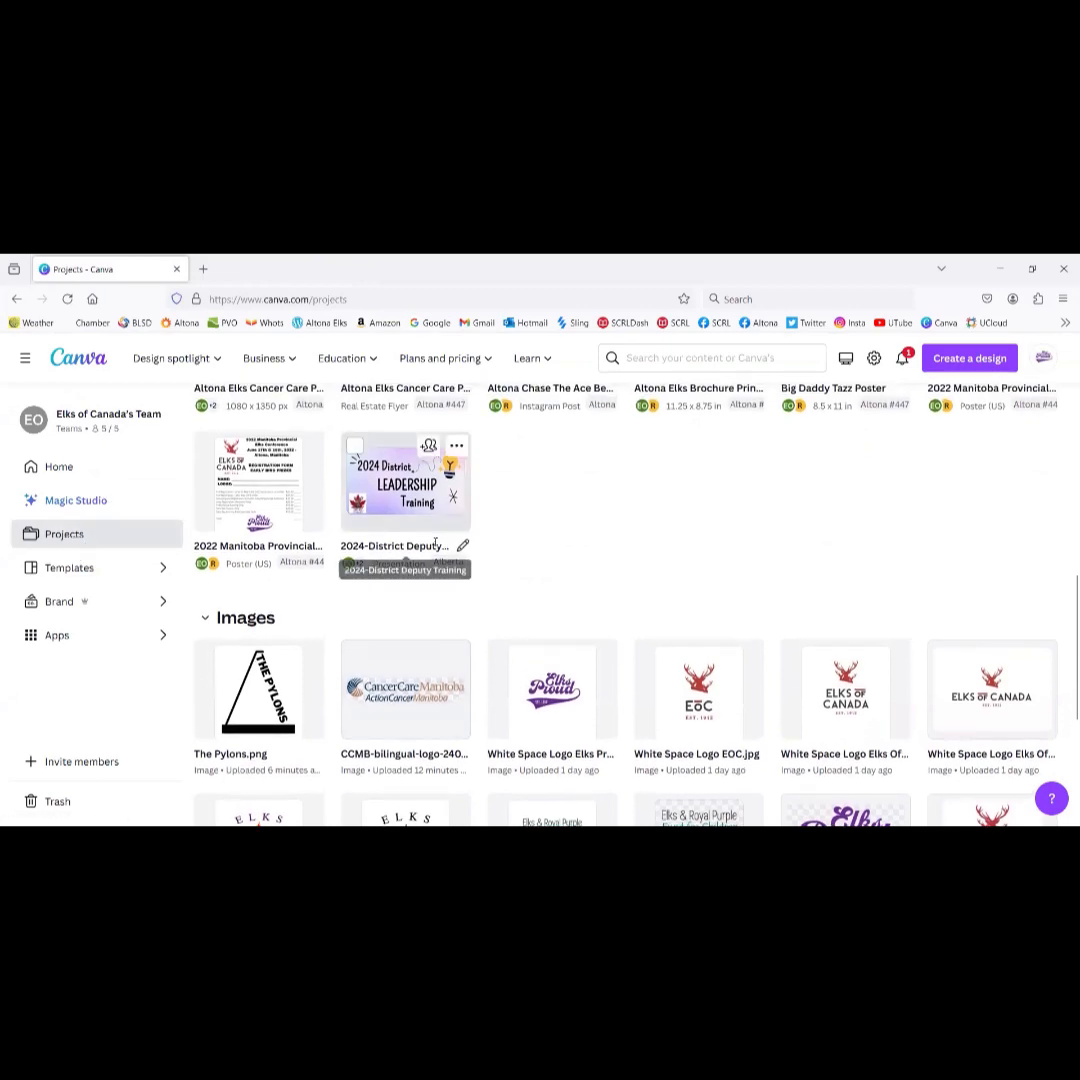
{"action": "scroll", "coordinate": [436, 548], "scroll_direction": "up", "scroll_amount": 5}
{"action": "scroll", "coordinate": [436, 548], "scroll_direction": "up", "scroll_amount": 3}
{"action": "left_click", "coordinate": [417, 484]}
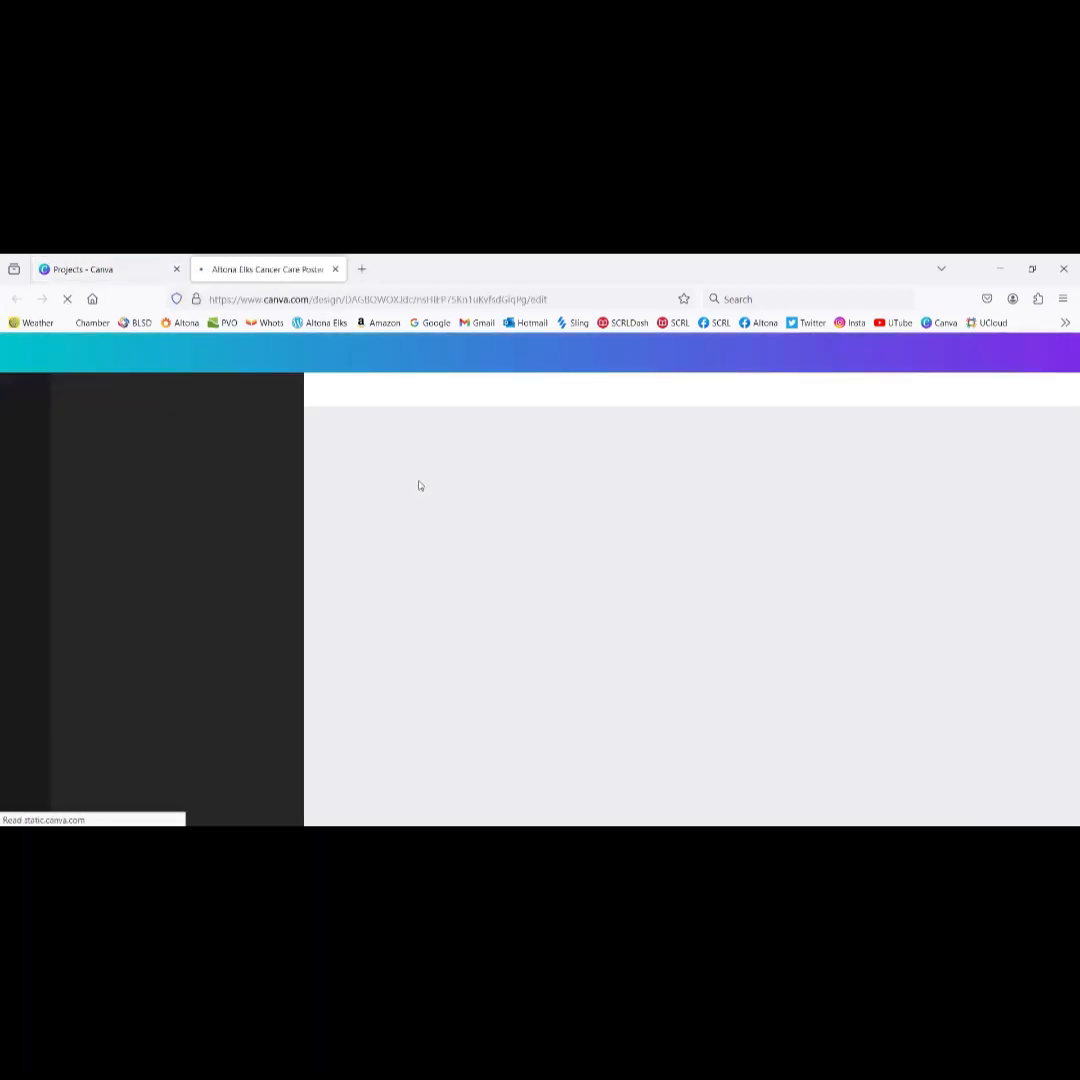
{"action": "left_click", "coordinate": [335, 269]}
{"action": "scroll", "coordinate": [389, 537], "scroll_direction": "down", "scroll_amount": 3}
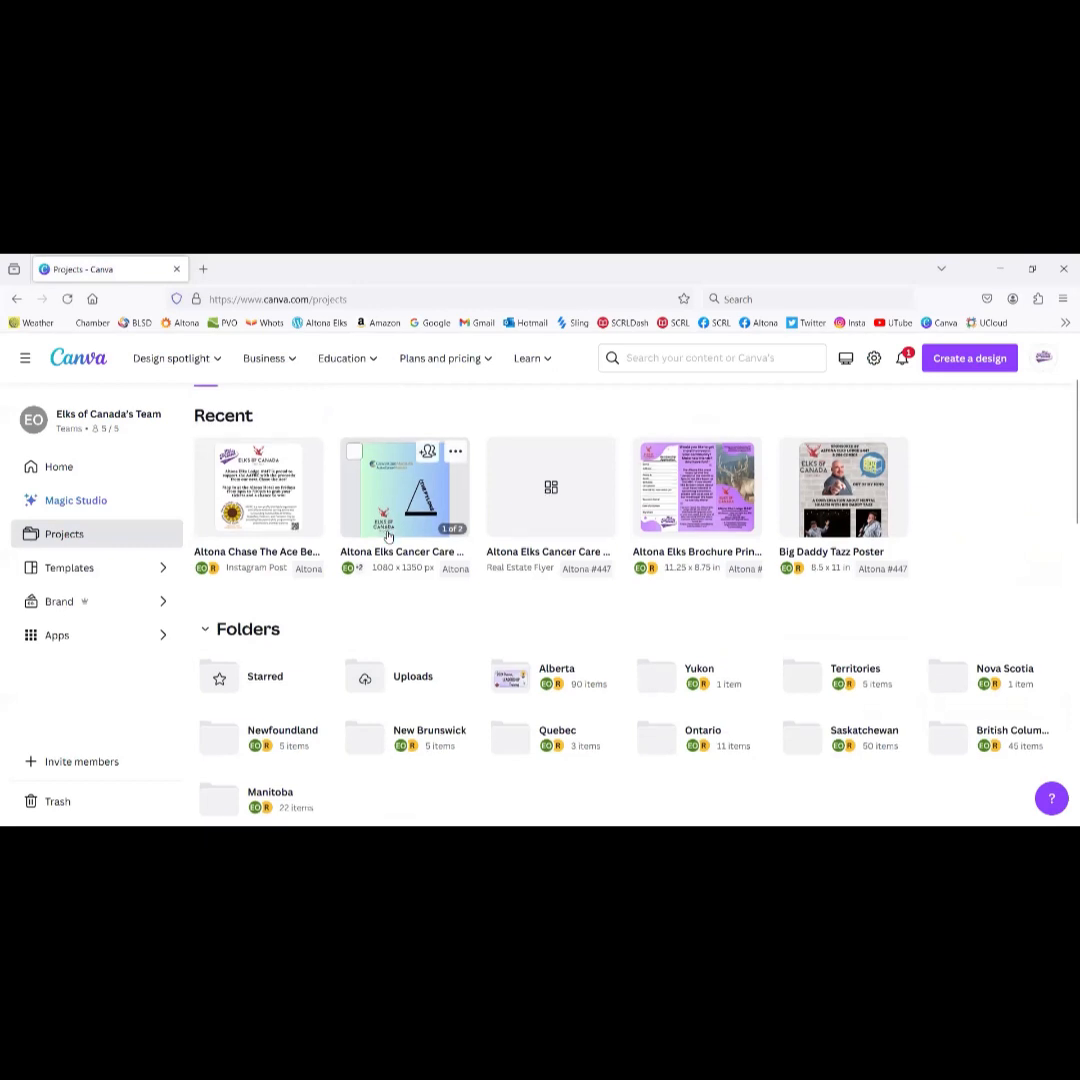
{"action": "scroll", "coordinate": [389, 537], "scroll_direction": "up", "scroll_amount": 1}
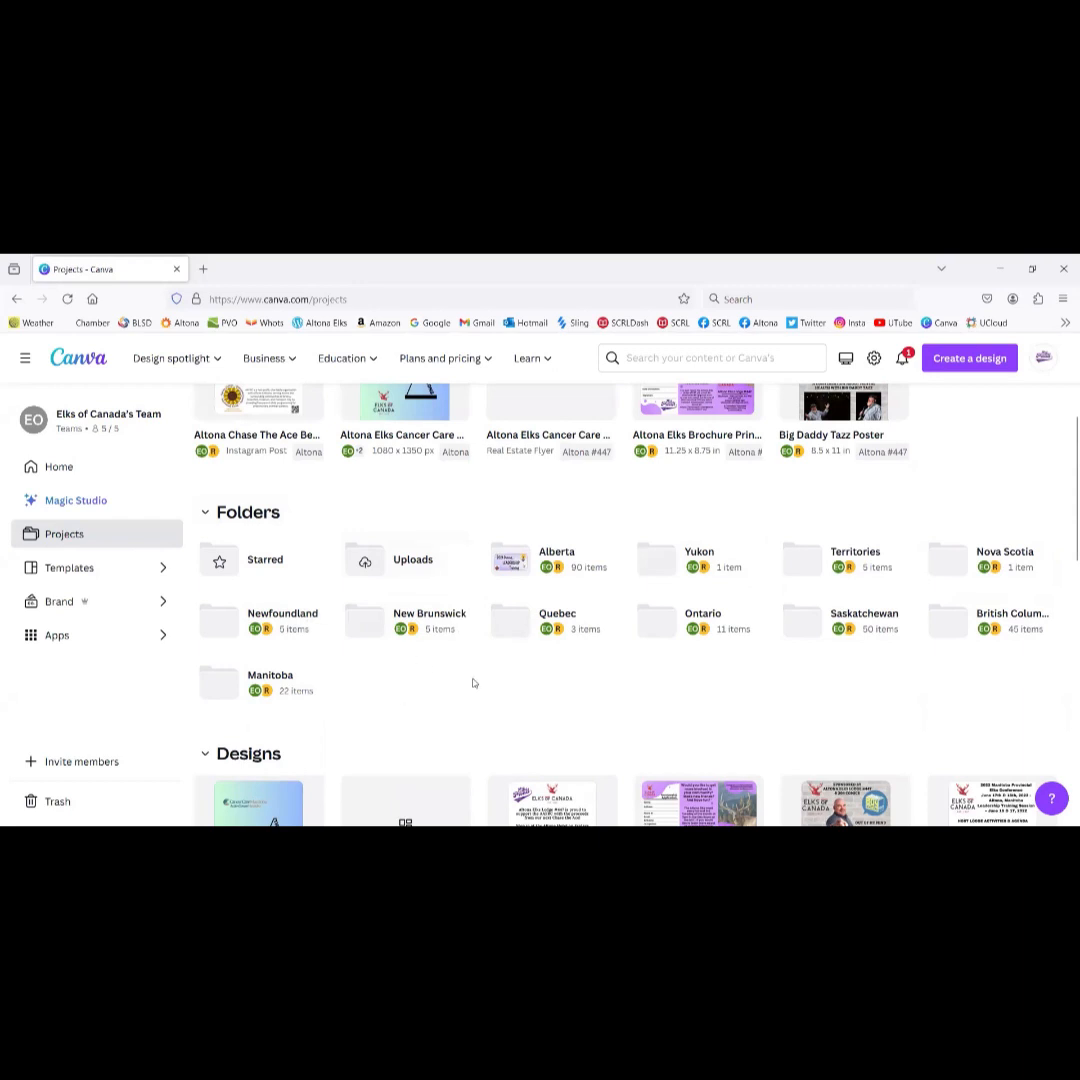
Step: Browse the Alberta folder and its Wainwright #22 lodge folder, then return home
{"action": "left_click", "coordinate": [71, 372]}
{"action": "scroll", "coordinate": [415, 680], "scroll_direction": "down", "scroll_amount": 3}
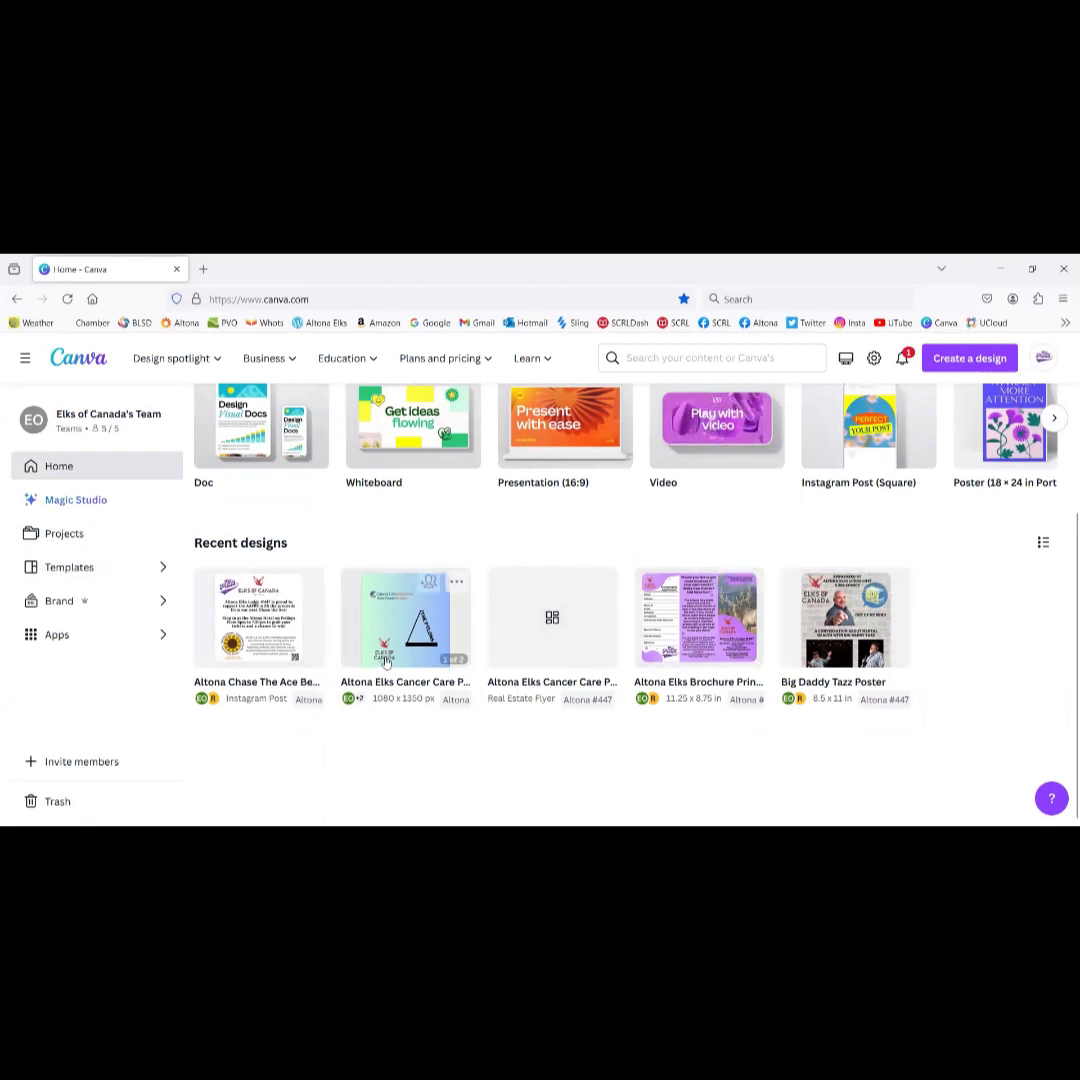
{"action": "left_click", "coordinate": [64, 535]}
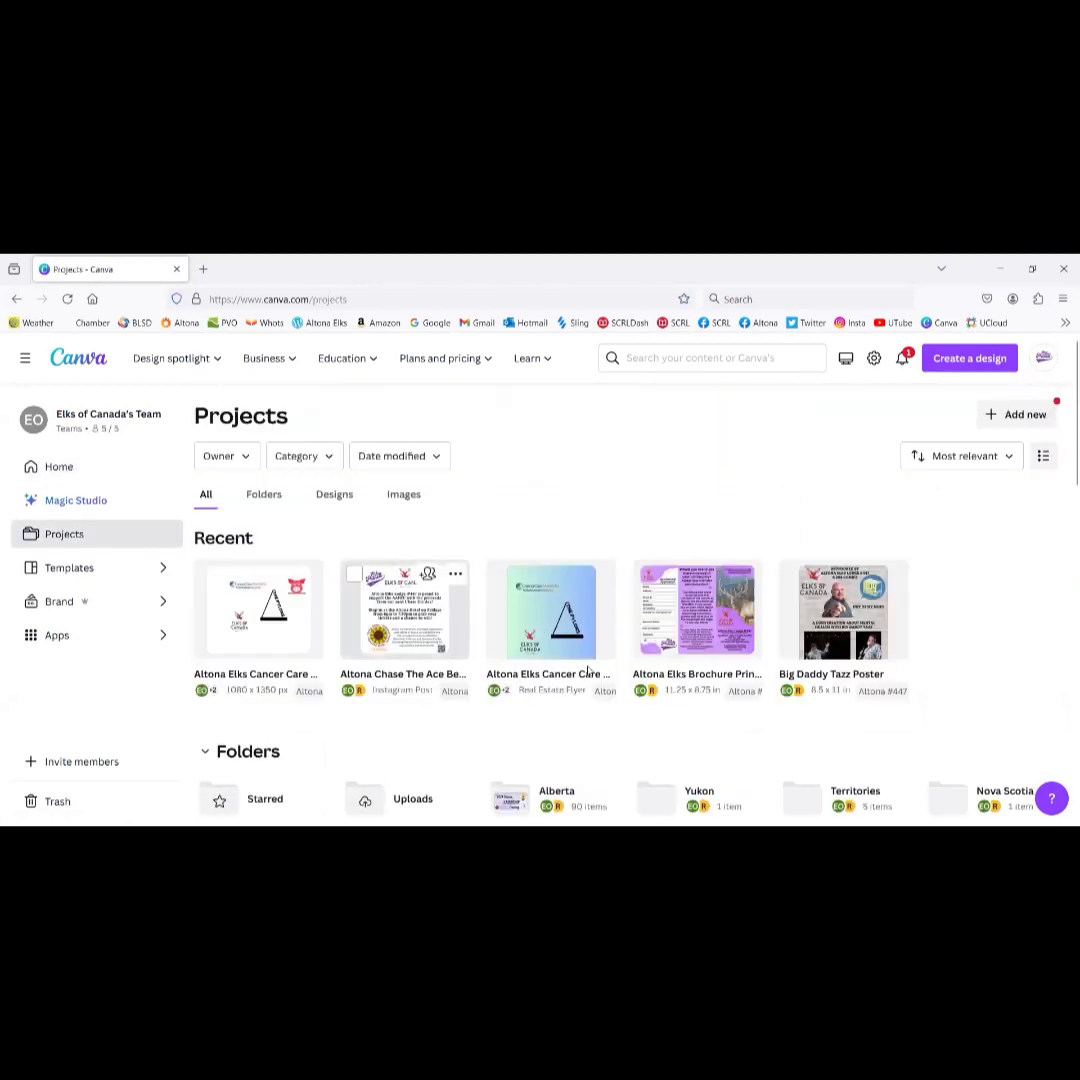
{"action": "scroll", "coordinate": [588, 673], "scroll_direction": "down", "scroll_amount": 3}
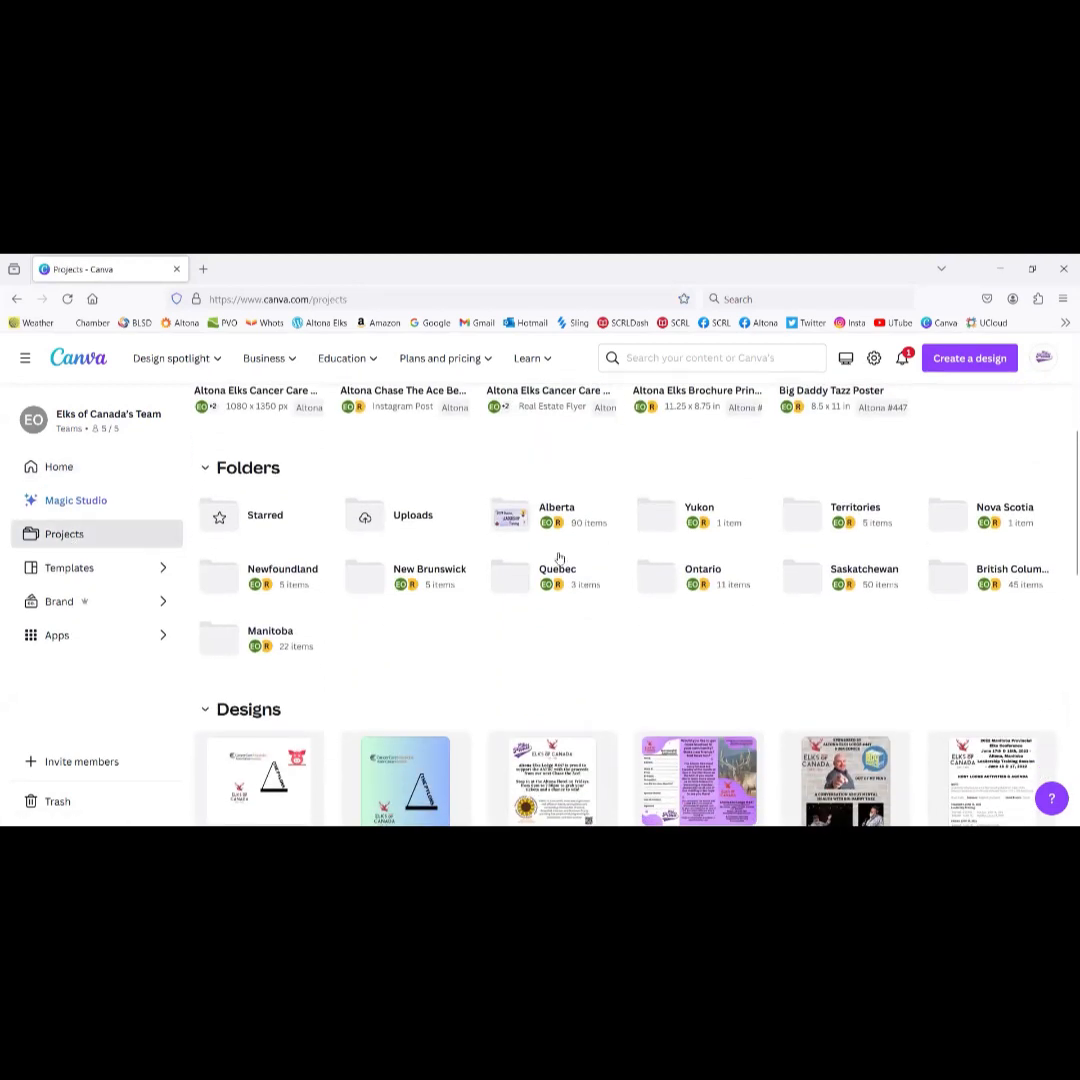
{"action": "left_click", "coordinate": [557, 512]}
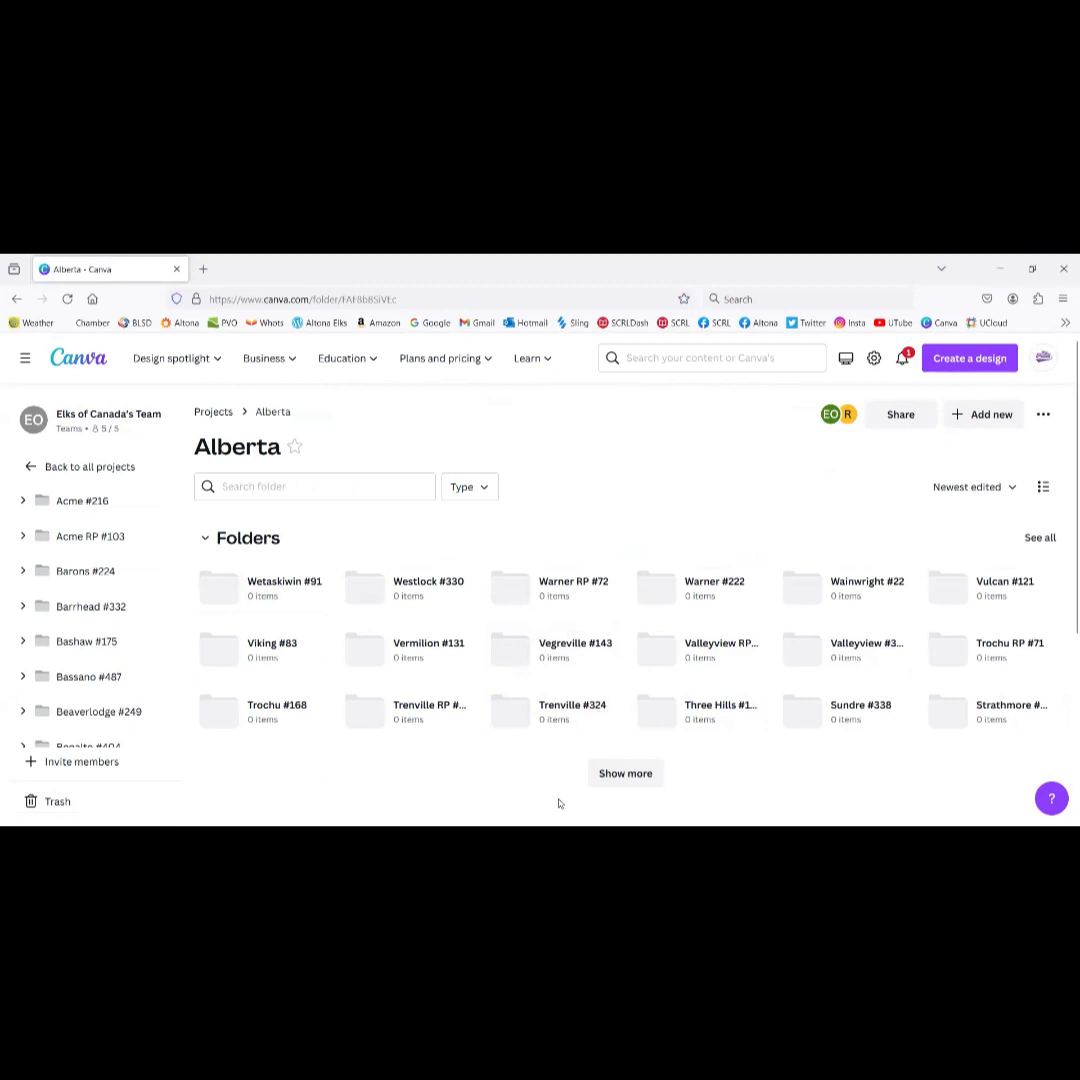
{"action": "left_click", "coordinate": [843, 595]}
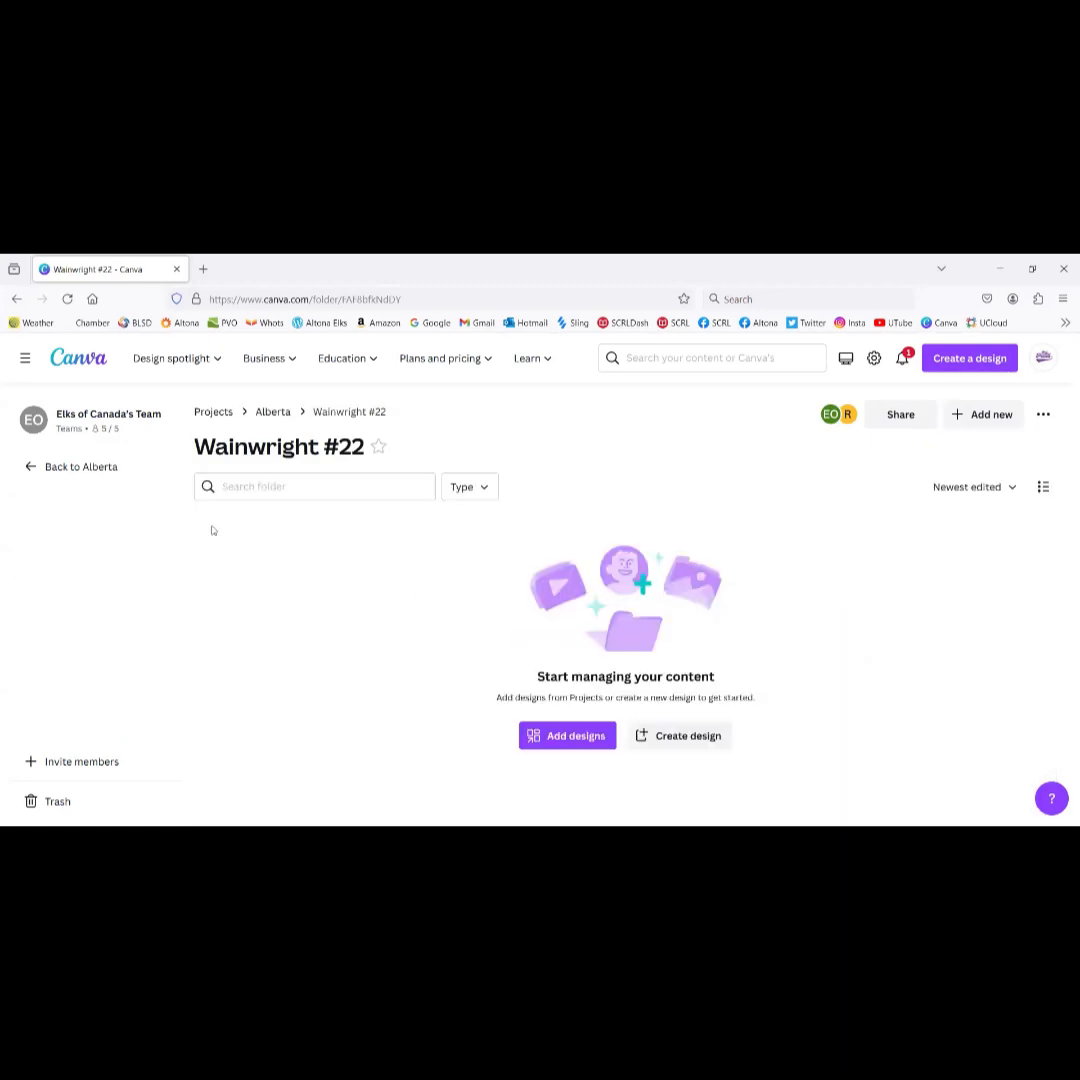
{"action": "left_click", "coordinate": [30, 467]}
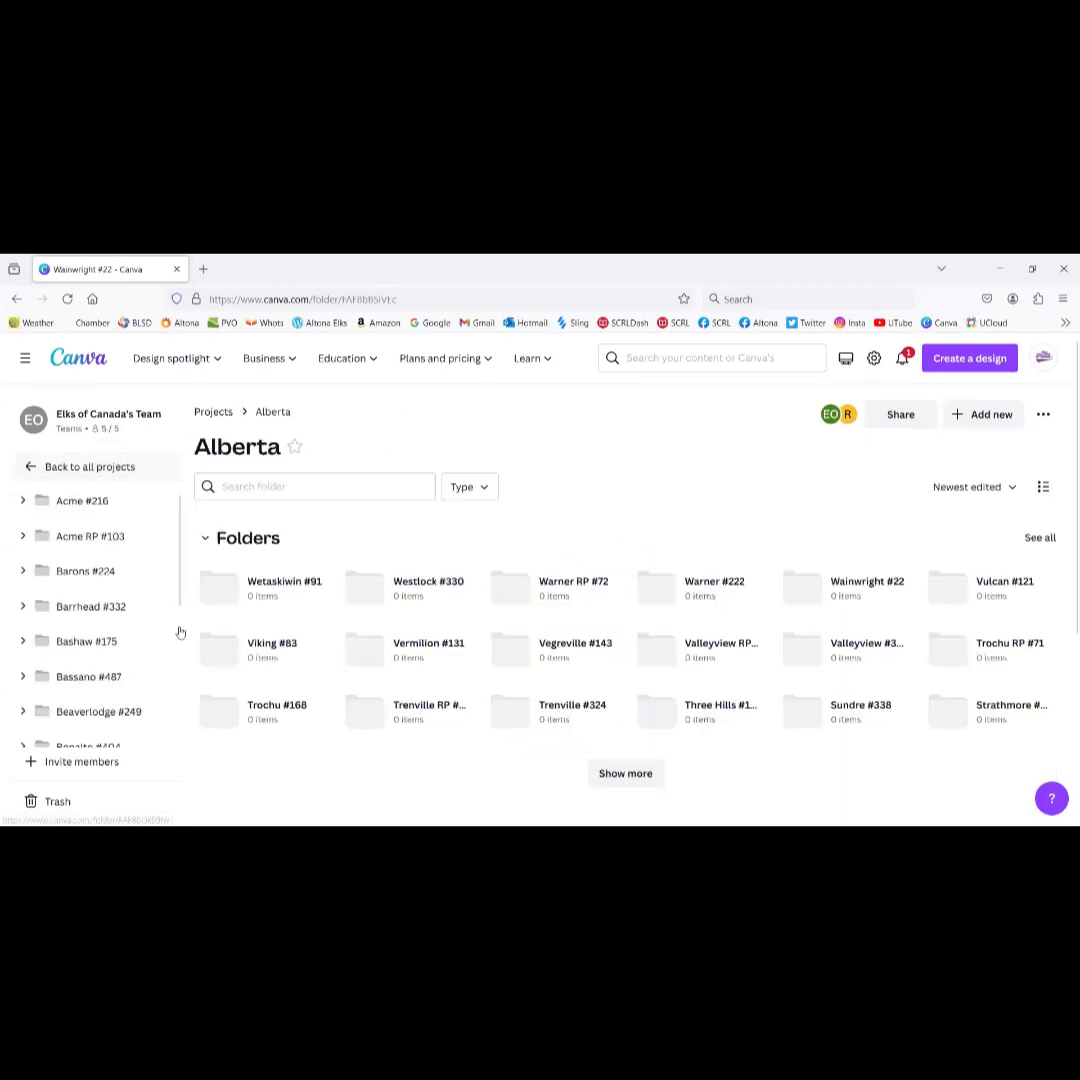
{"action": "left_click", "coordinate": [73, 366]}
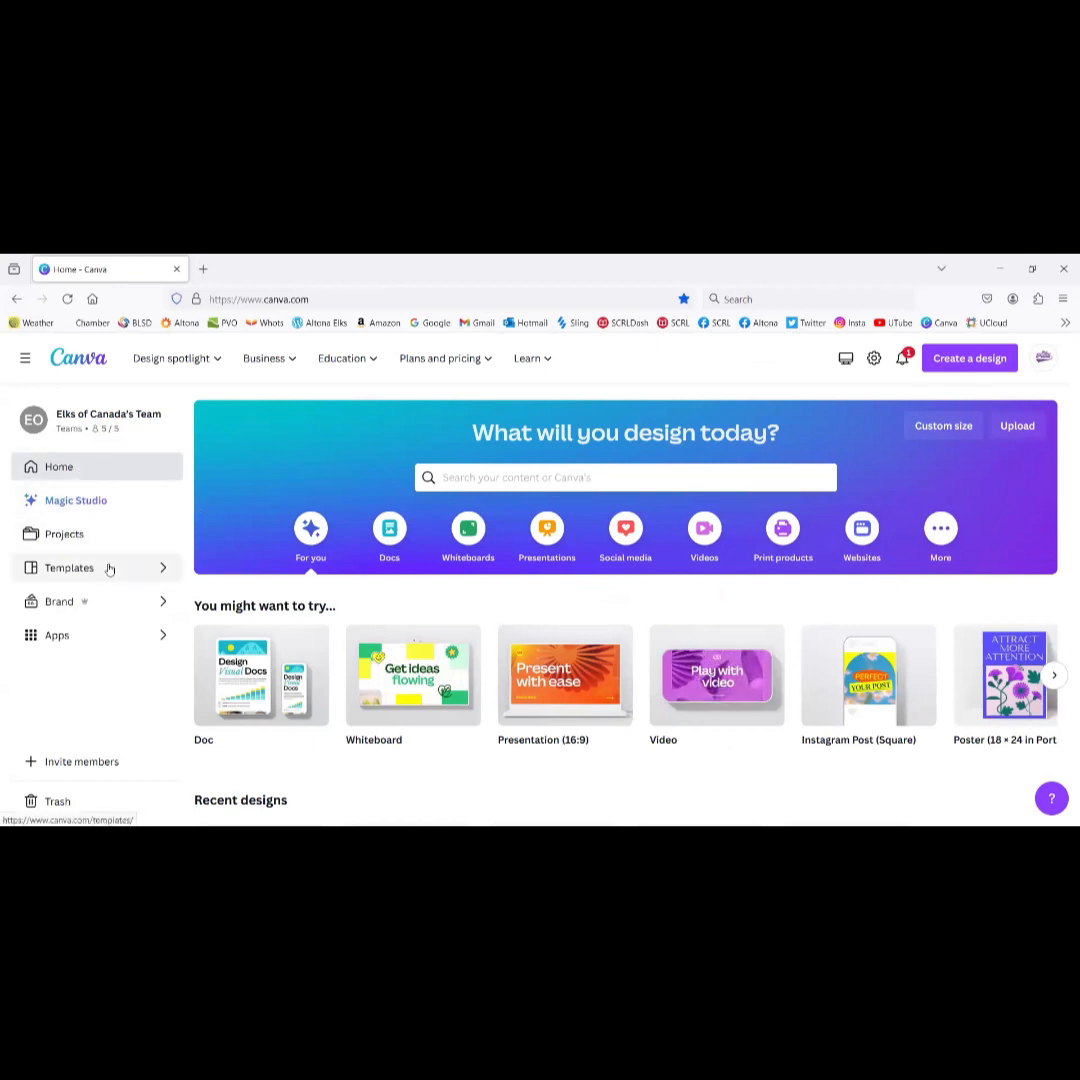
Step: Check team notifications, then open Projects > Manitoba > Altona #447
{"action": "left_click", "coordinate": [902, 362]}
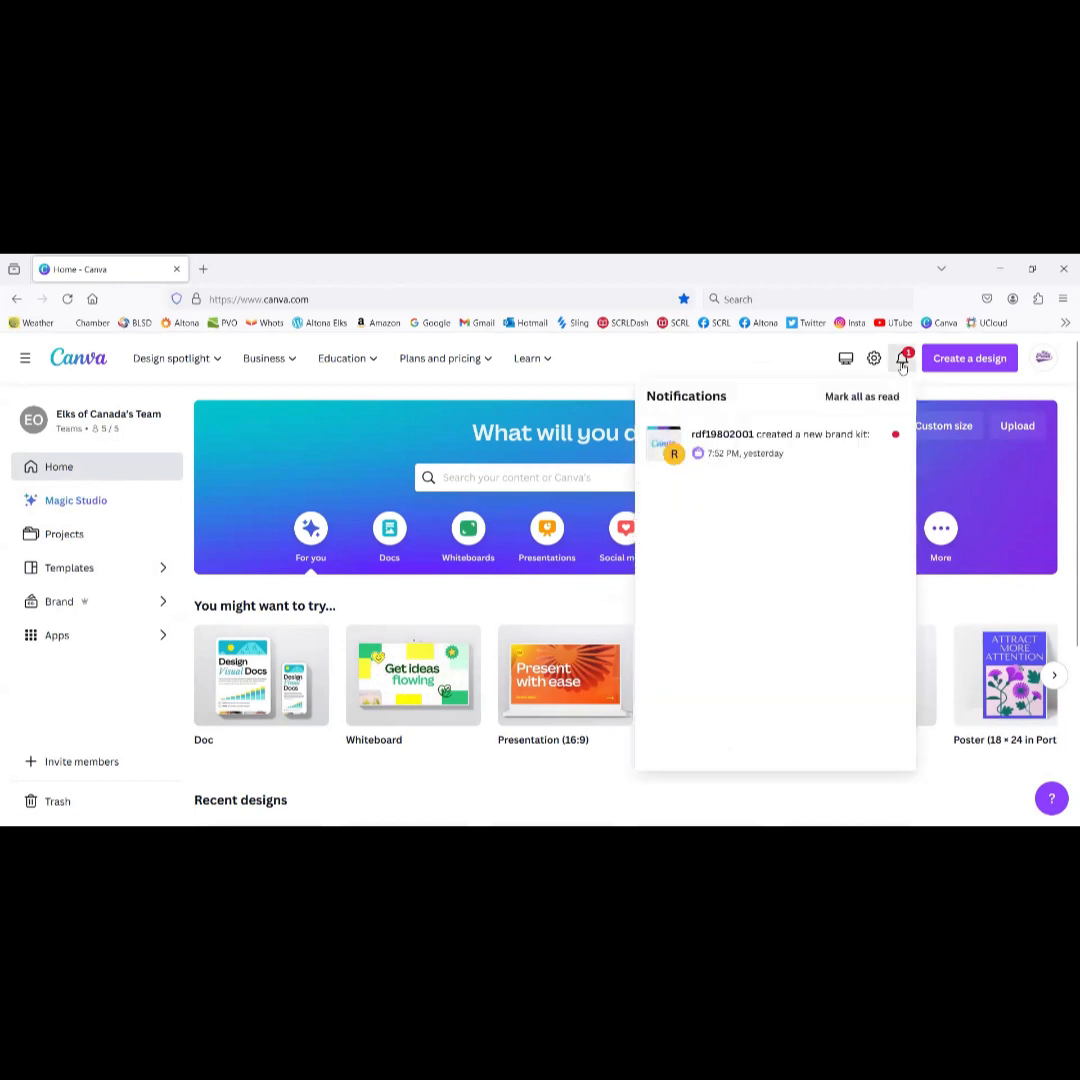
{"action": "left_click", "coordinate": [902, 367]}
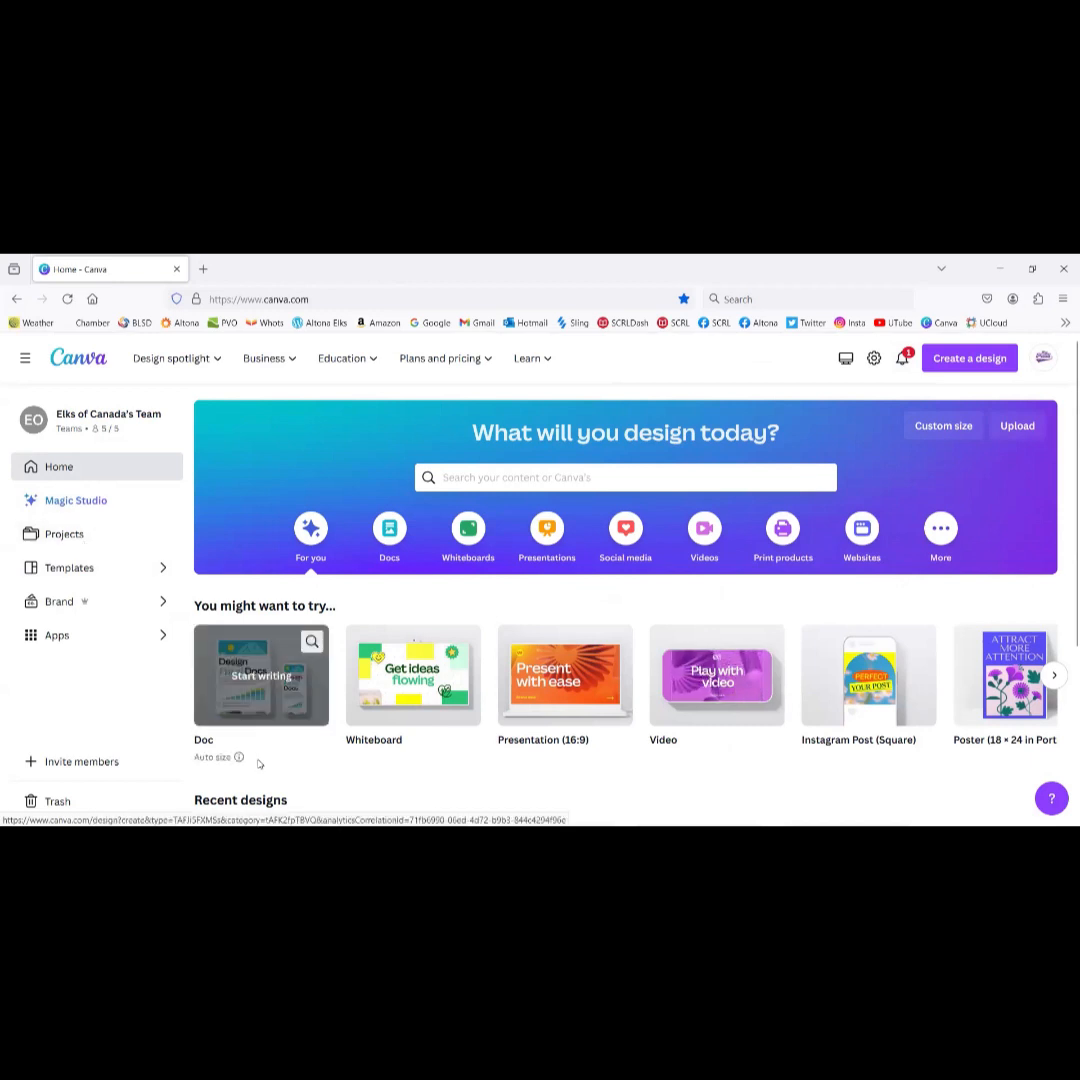
{"action": "scroll", "coordinate": [308, 745], "scroll_direction": "down", "scroll_amount": 3}
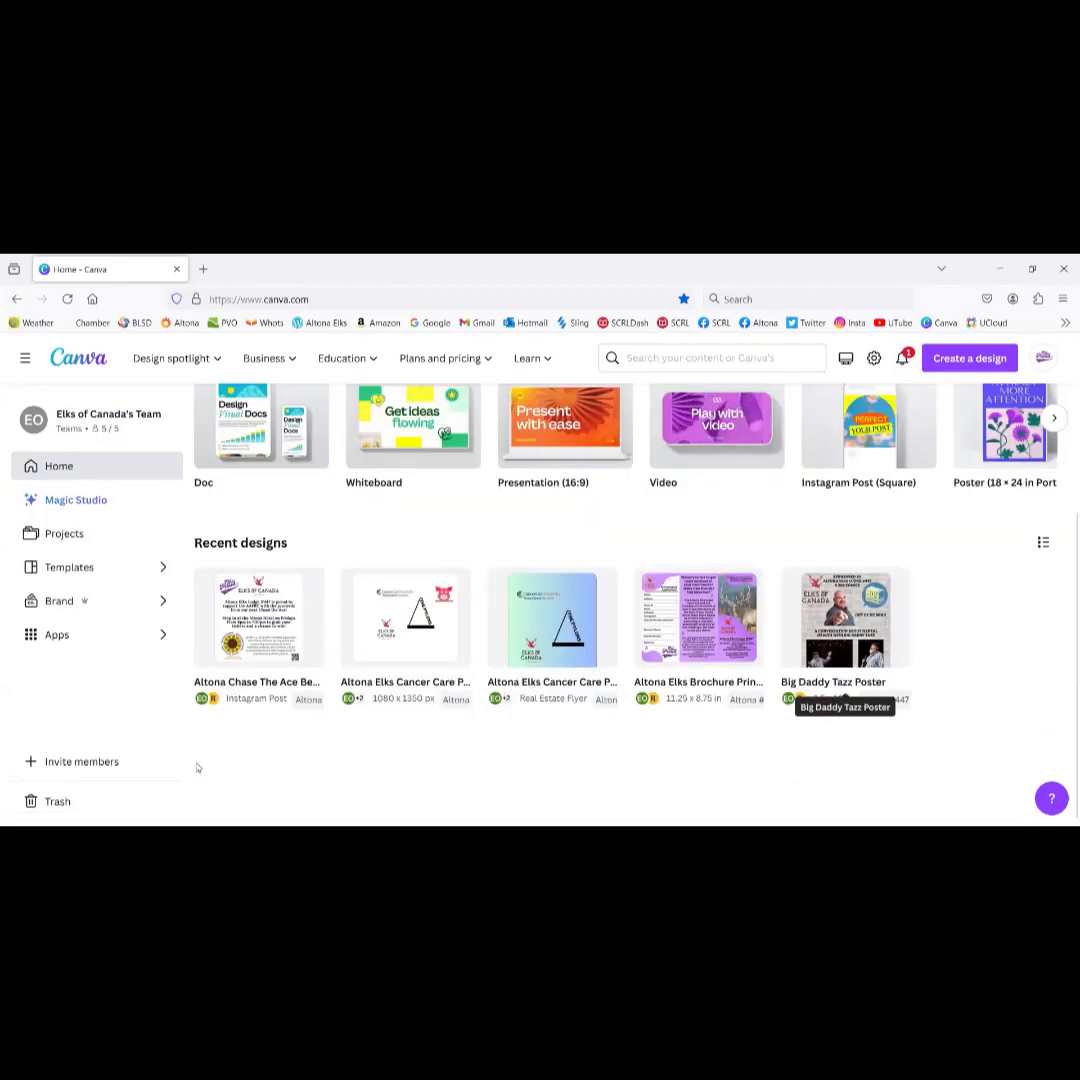
{"action": "left_click", "coordinate": [84, 533]}
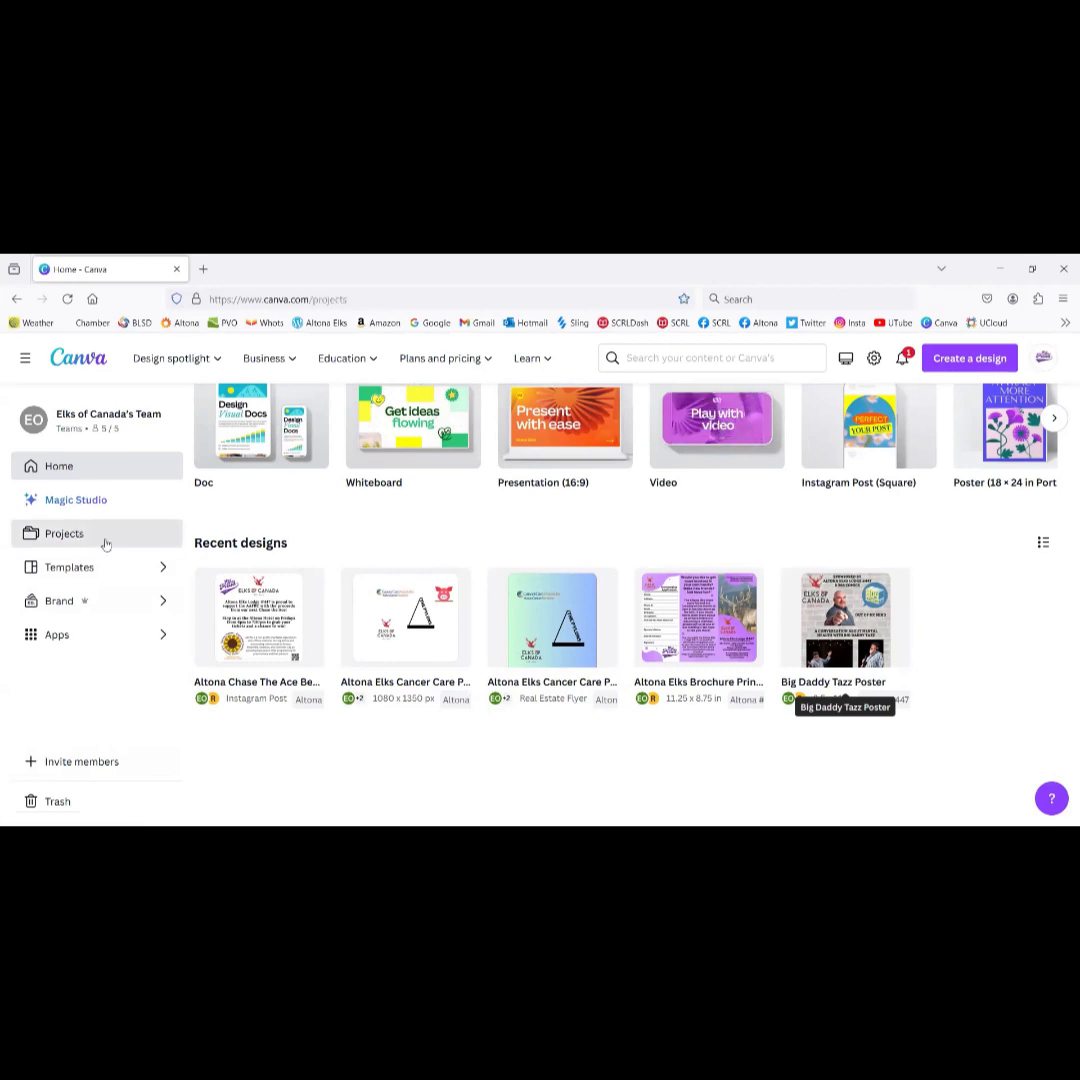
{"action": "scroll", "coordinate": [416, 620], "scroll_direction": "down", "scroll_amount": 5}
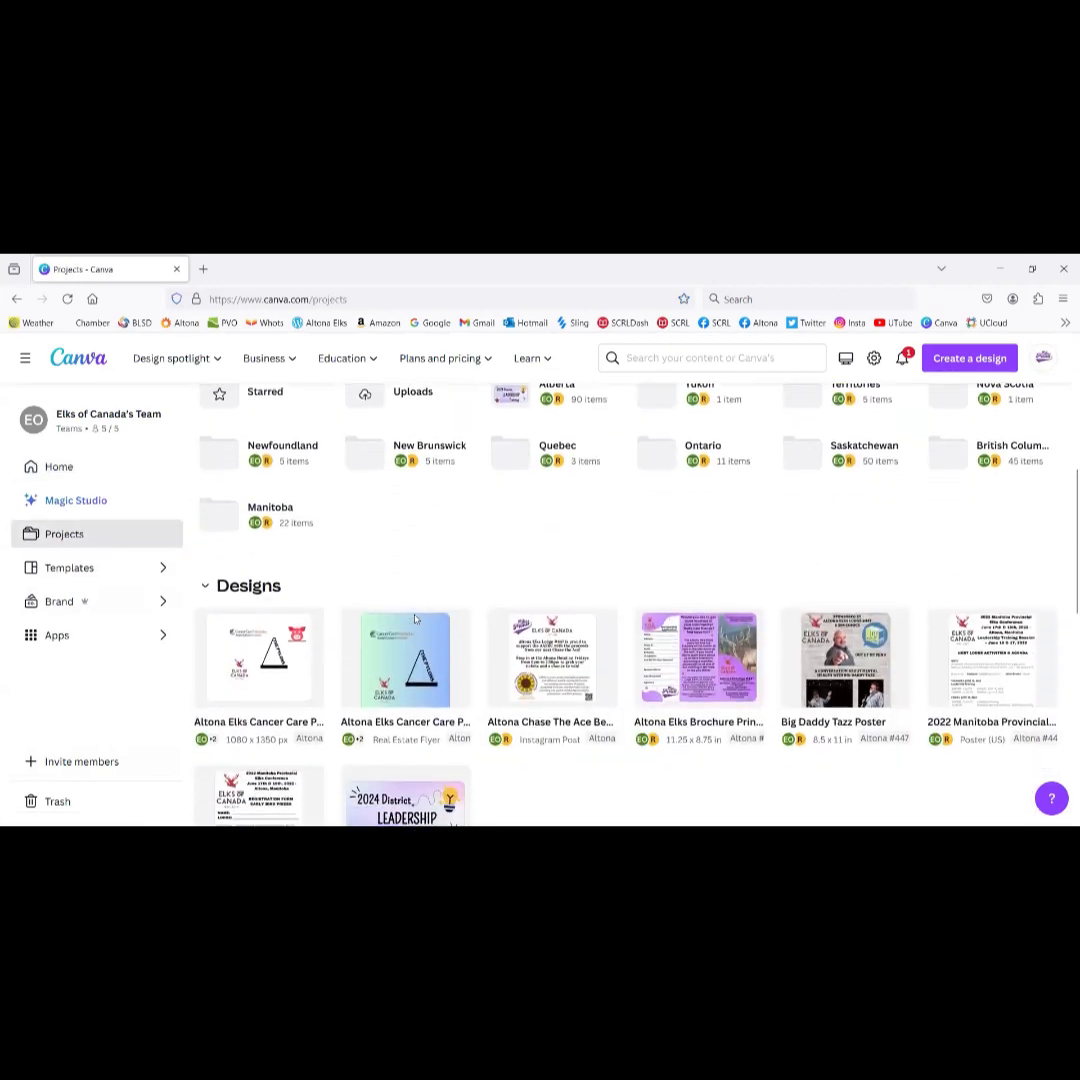
{"action": "scroll", "coordinate": [416, 620], "scroll_direction": "up", "scroll_amount": 1}
{"action": "scroll", "coordinate": [416, 620], "scroll_direction": "up", "scroll_amount": 1}
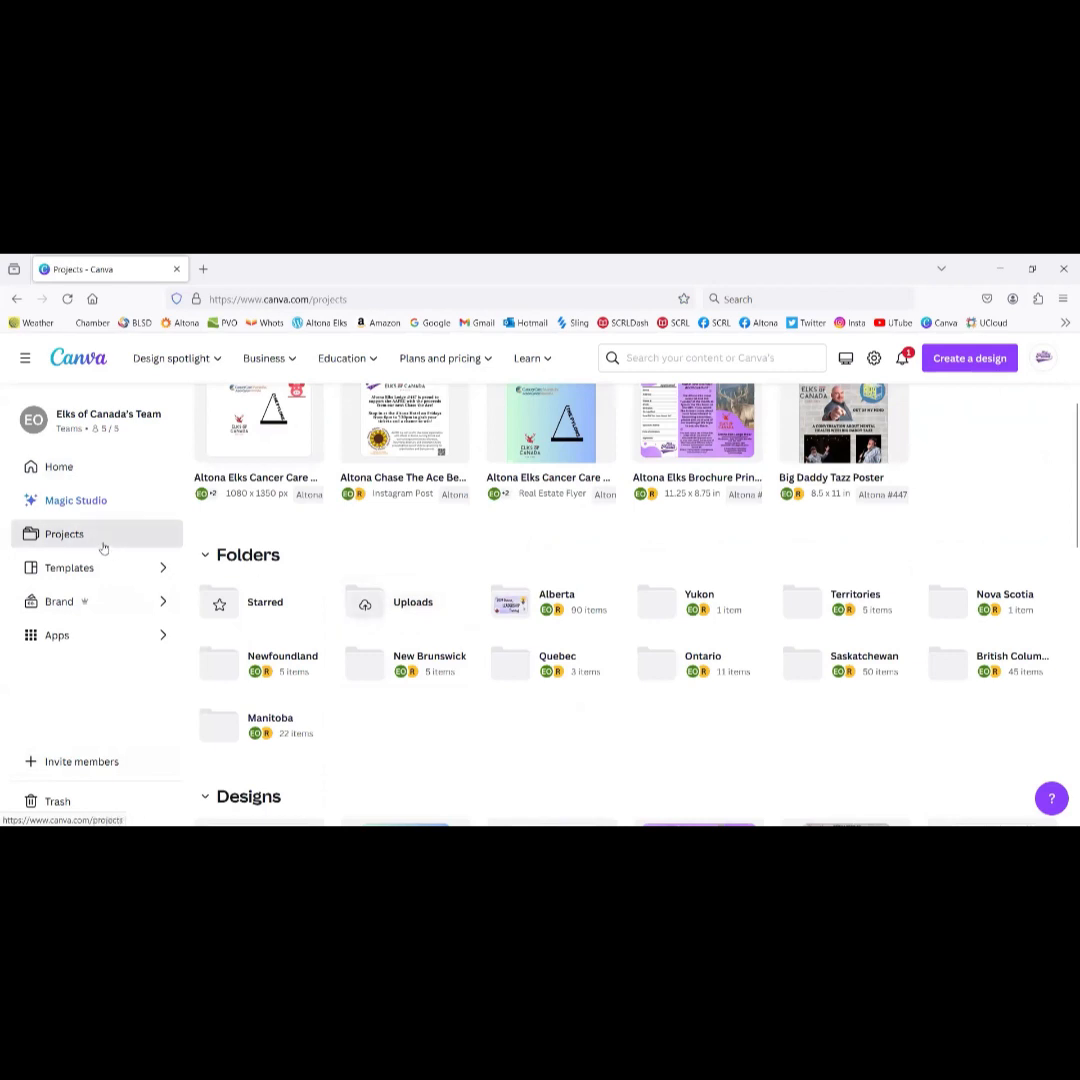
{"action": "left_click", "coordinate": [269, 718]}
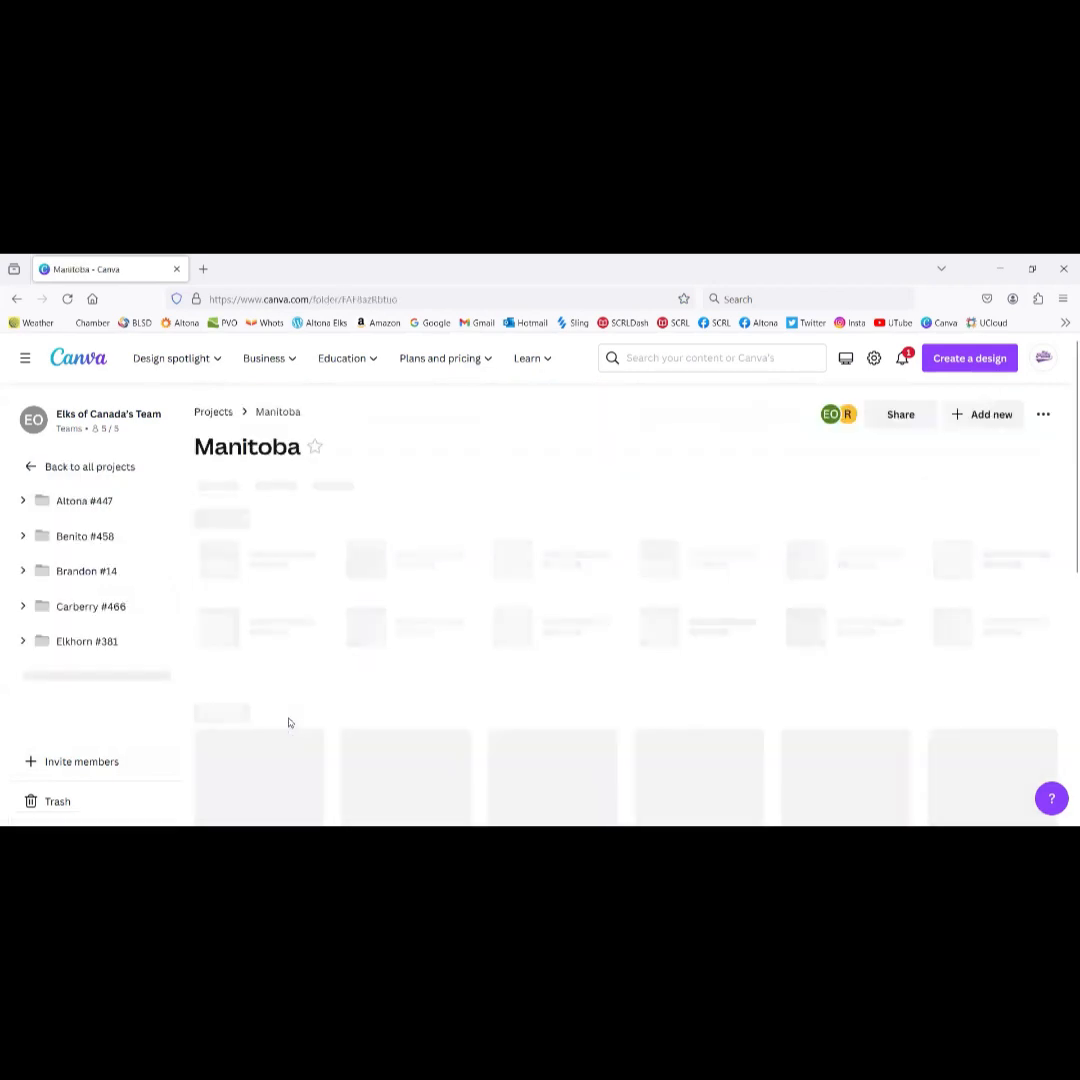
{"action": "left_click", "coordinate": [291, 595]}
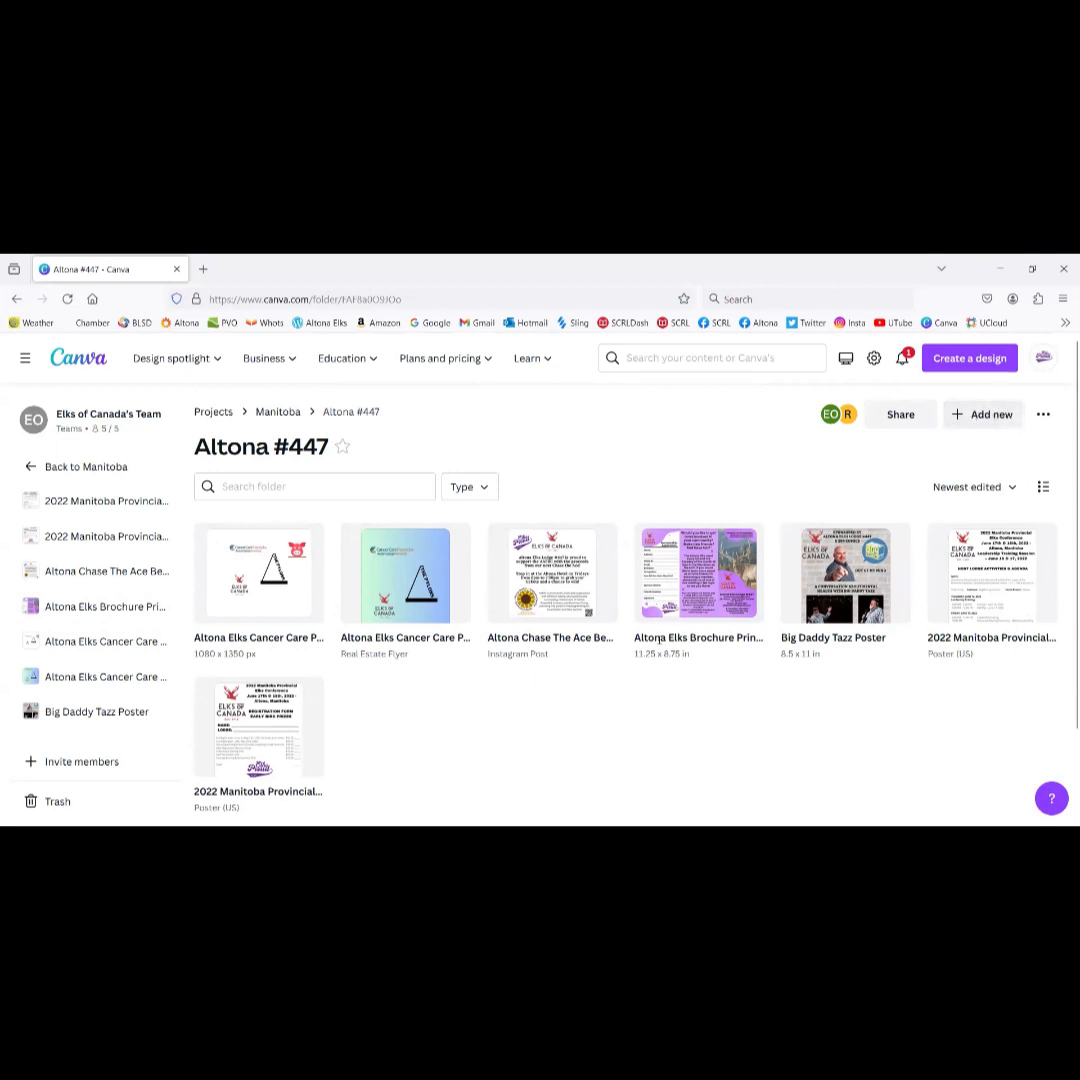
Step: Create a new subfolder named Altona Chase The Ace inside Altona #447
{"action": "left_click", "coordinate": [984, 414]}
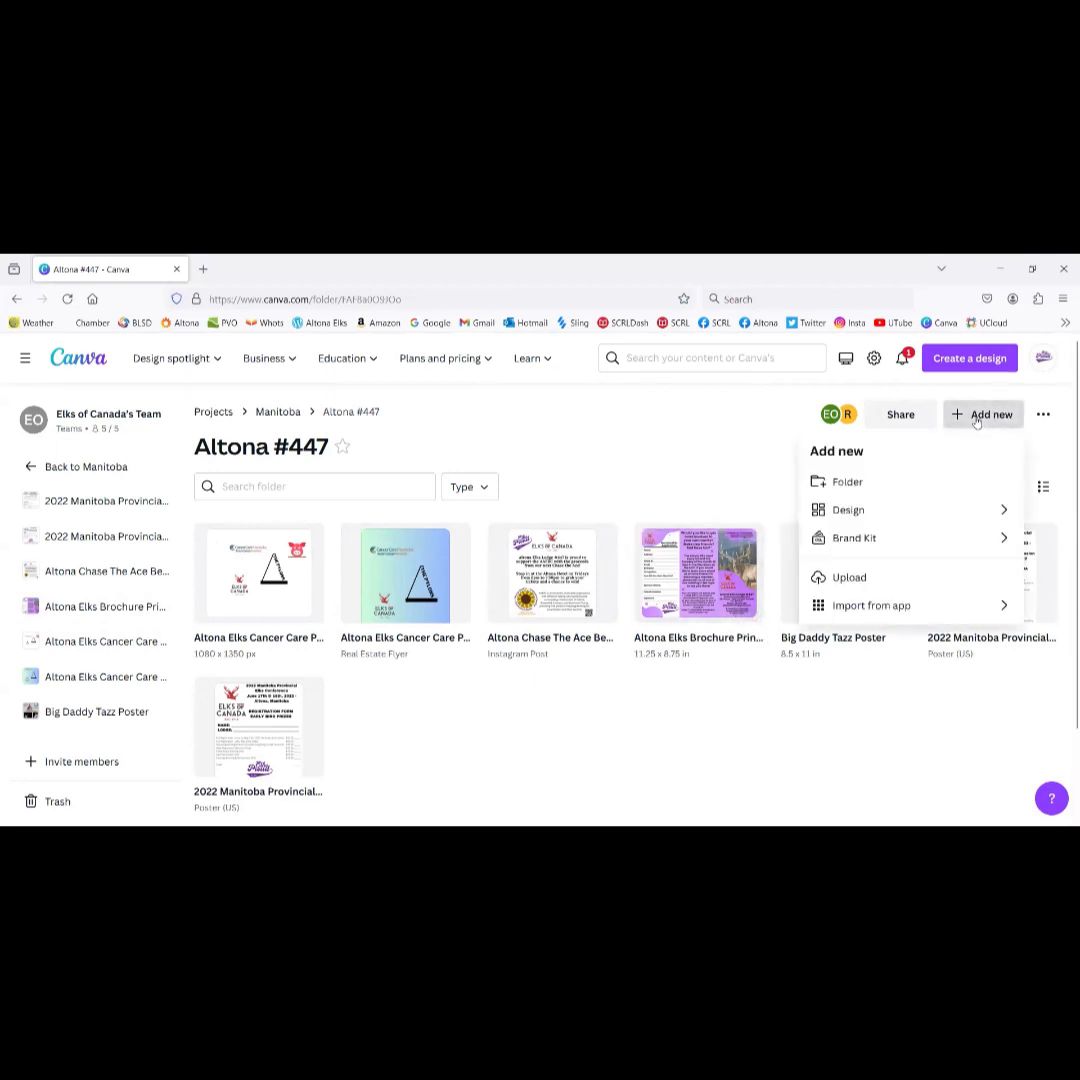
{"action": "left_click", "coordinate": [845, 482]}
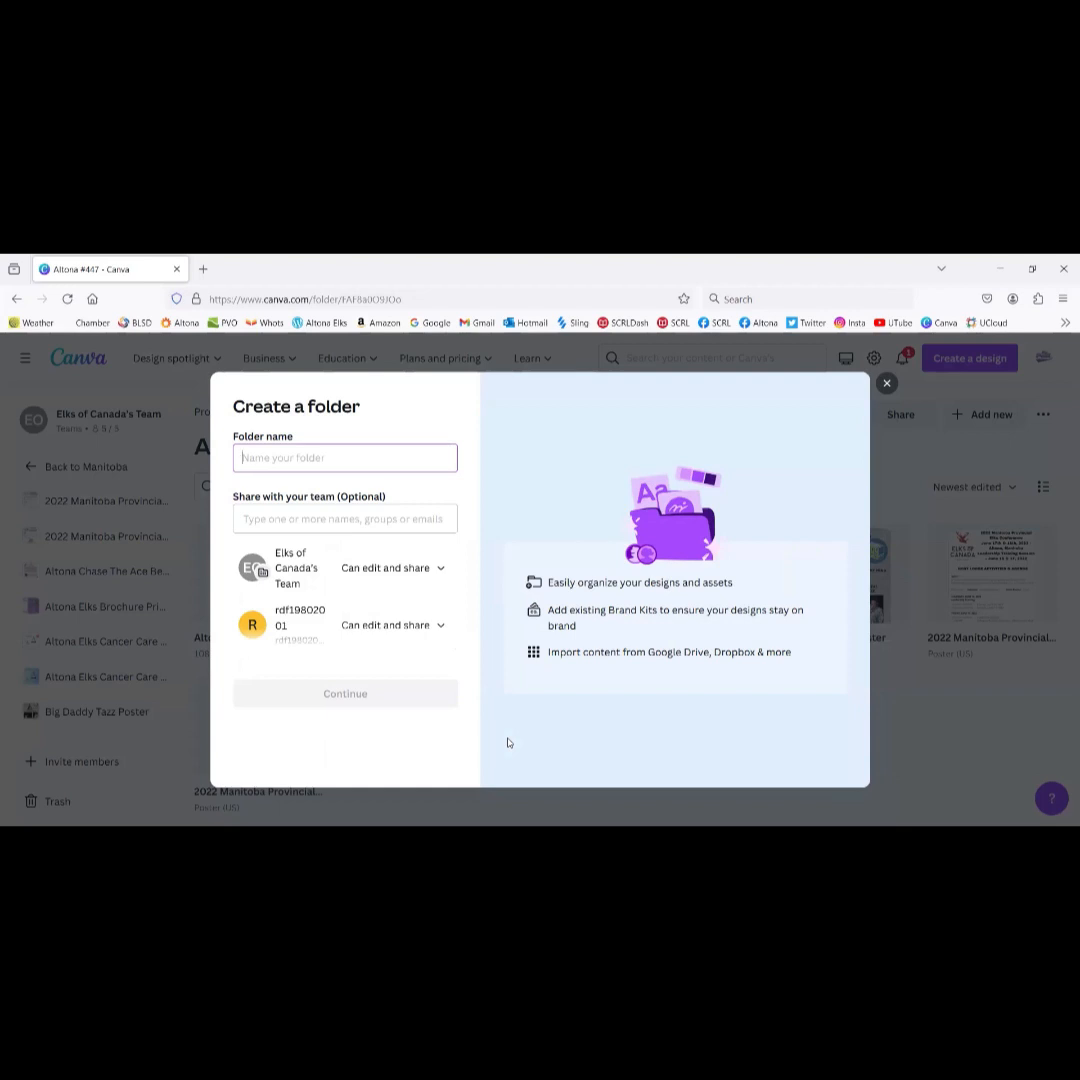
{"action": "type", "text": "Chase The Ace"}
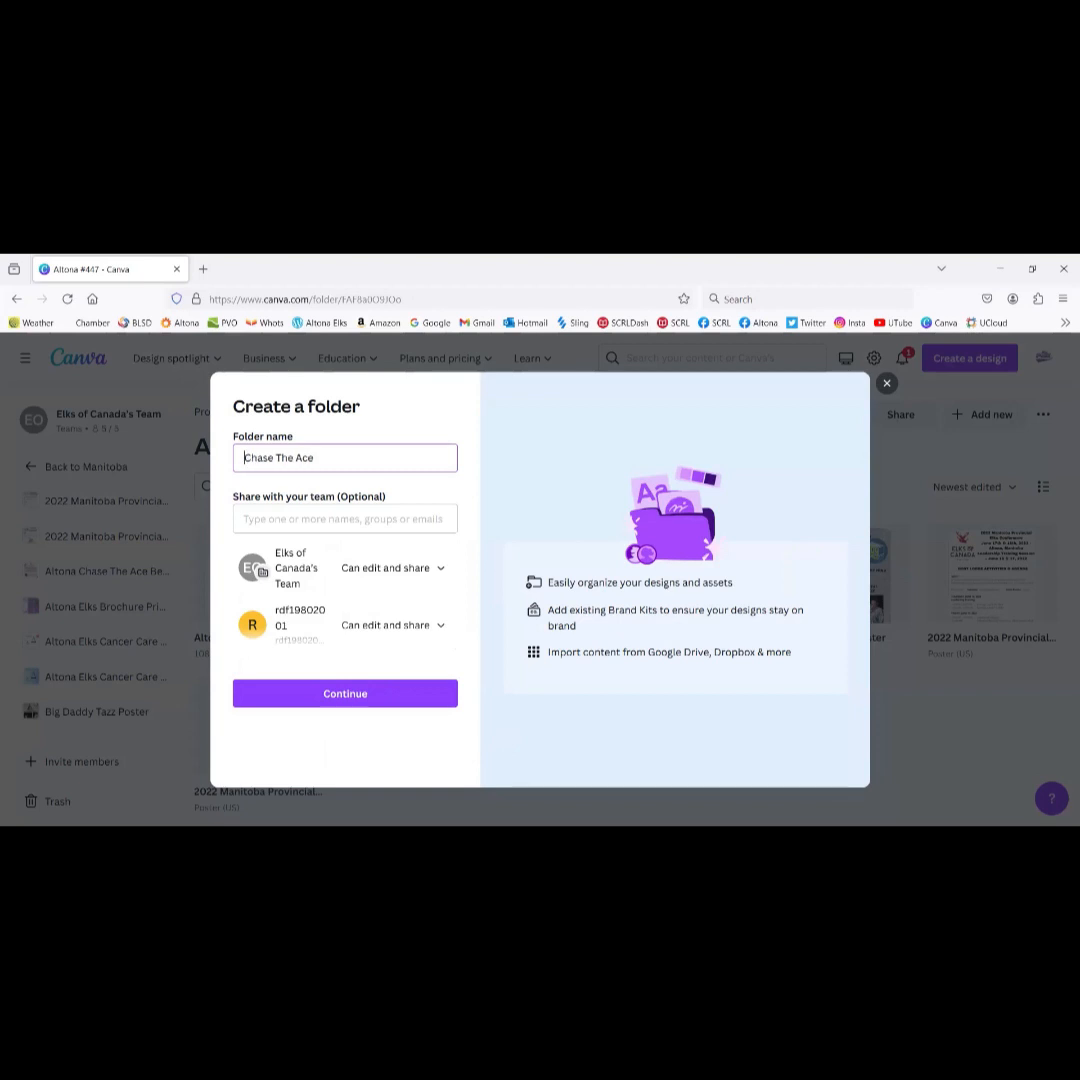
{"action": "type", "text": "Altona"}
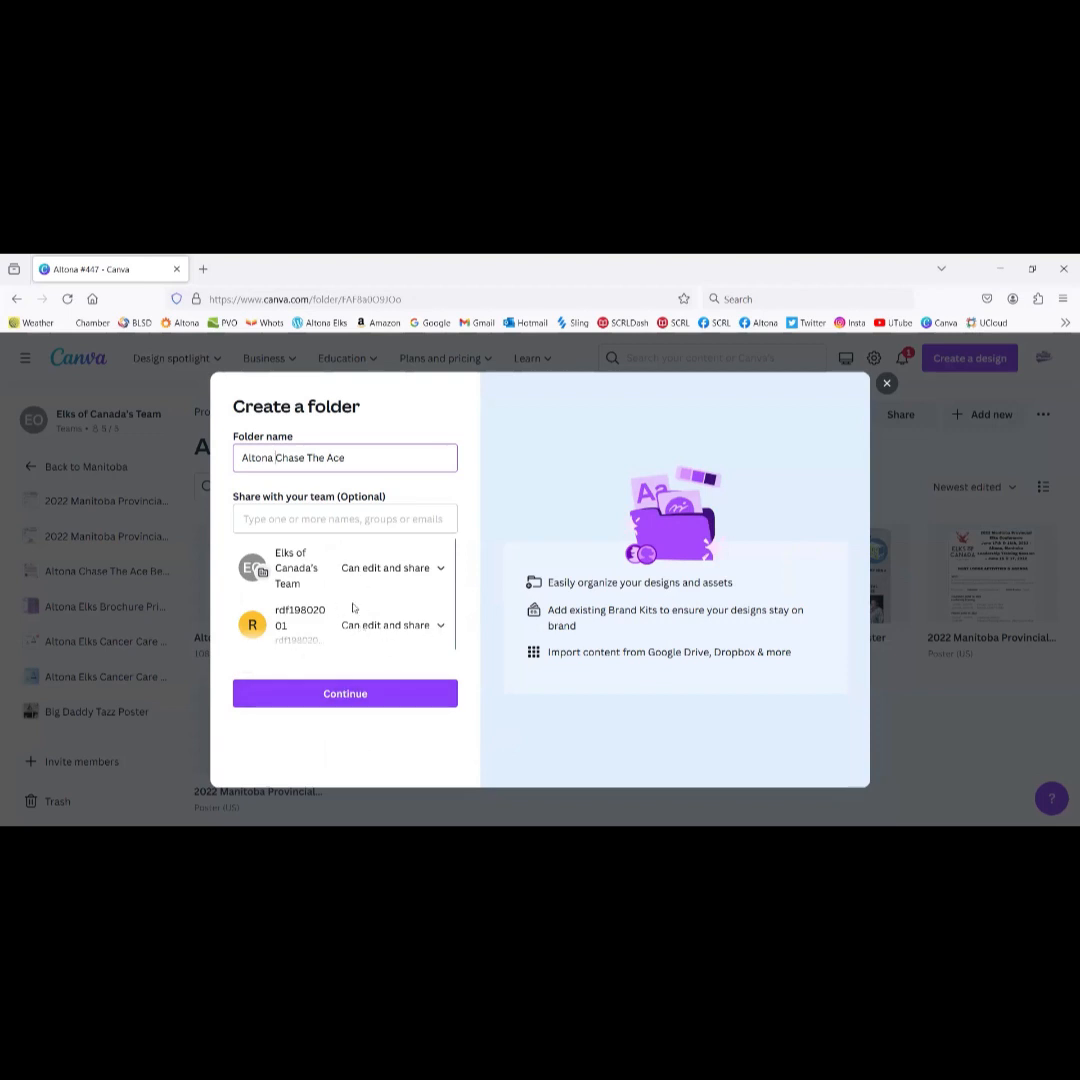
{"action": "left_click", "coordinate": [350, 702]}
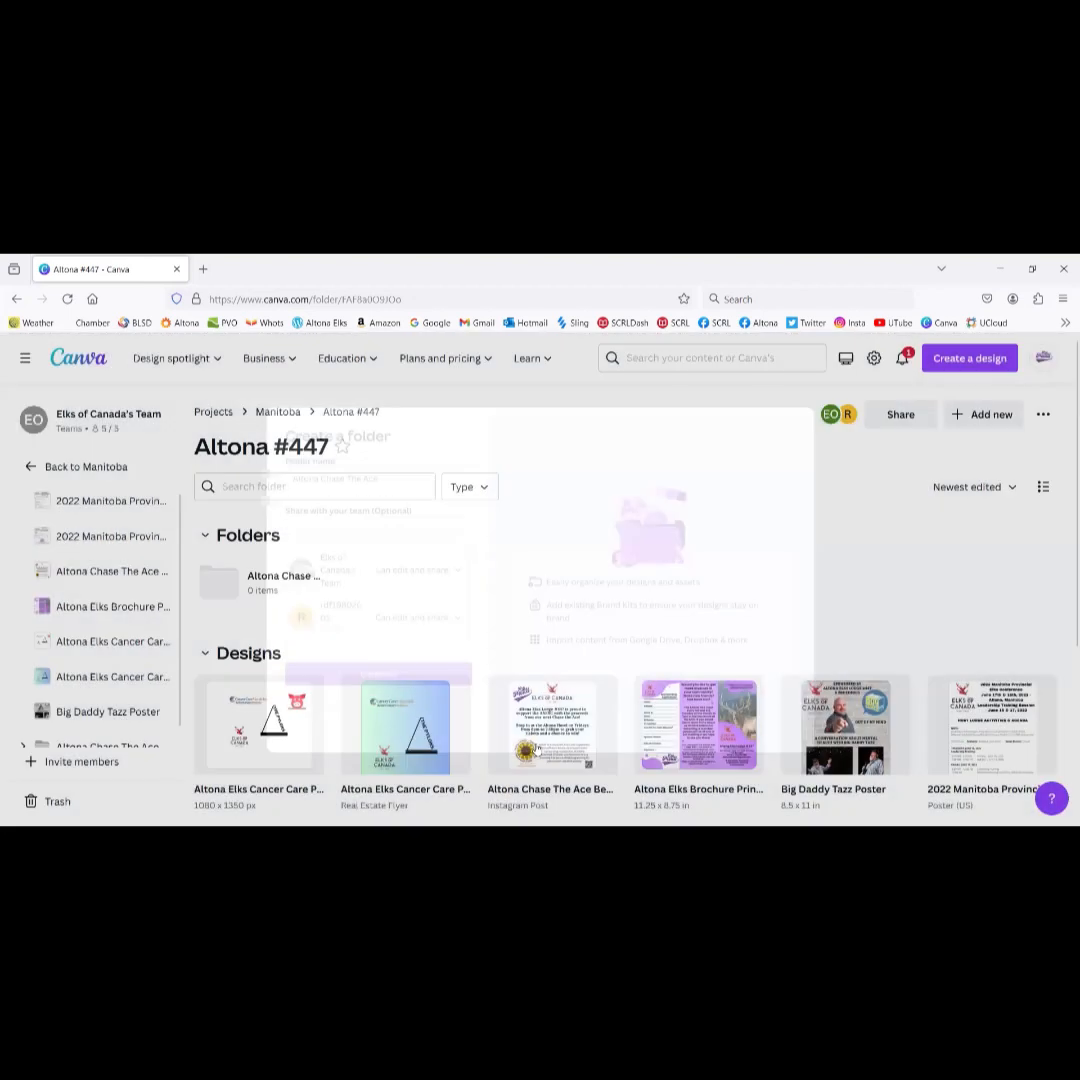
Step: Drag the Altona Chase The Ace design into the new folder
{"action": "scroll", "coordinate": [445, 588], "scroll_direction": "down", "scroll_amount": 2}
{"action": "scroll", "coordinate": [445, 588], "scroll_direction": "up", "scroll_amount": 2}
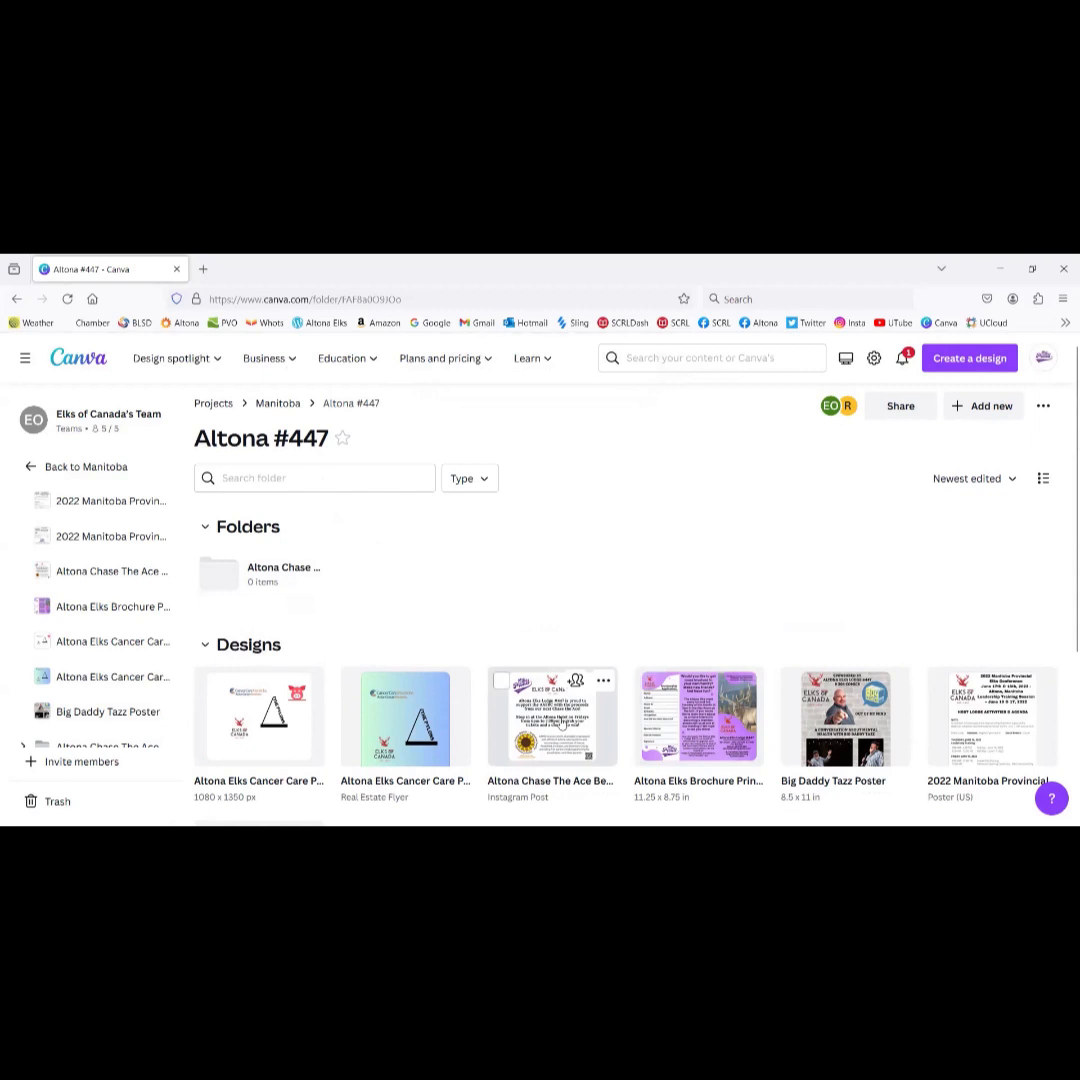
{"action": "left_click_drag", "start_coordinate": [231, 585], "coordinate": [231, 584]}
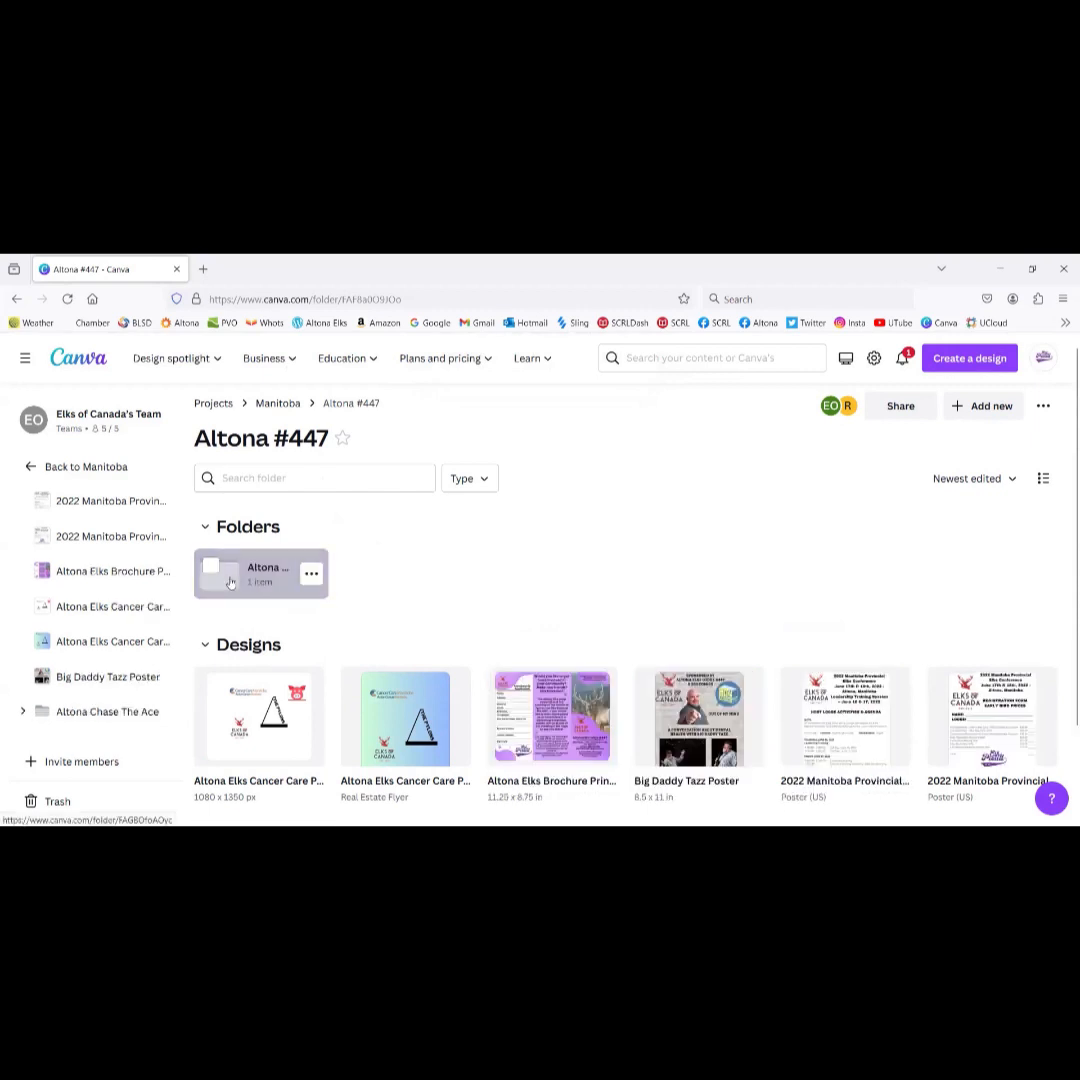
Step: Open the Altona Chase The Ace folder, then return Home and scroll through recent designs
{"action": "left_click", "coordinate": [263, 585]}
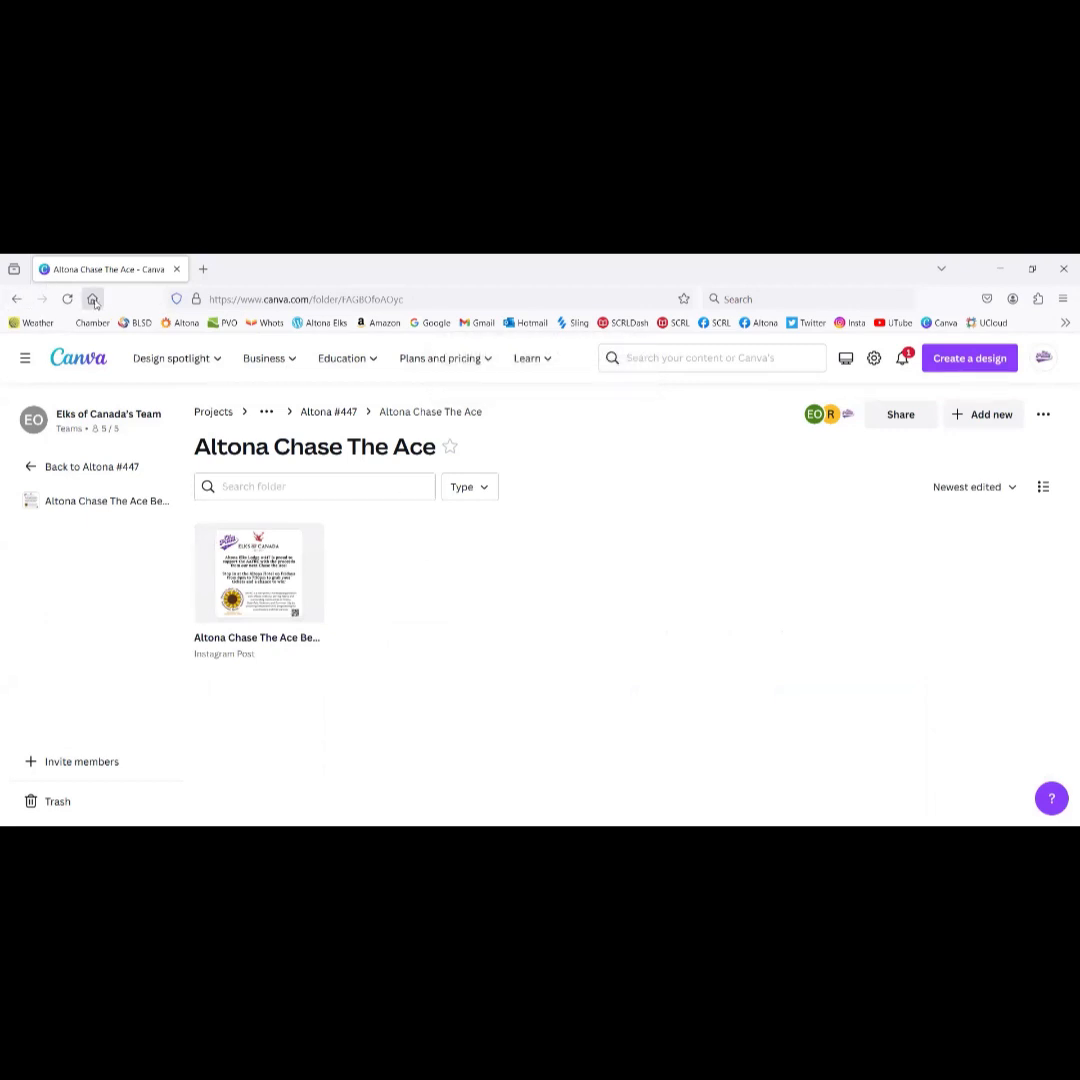
{"action": "left_click", "coordinate": [82, 368]}
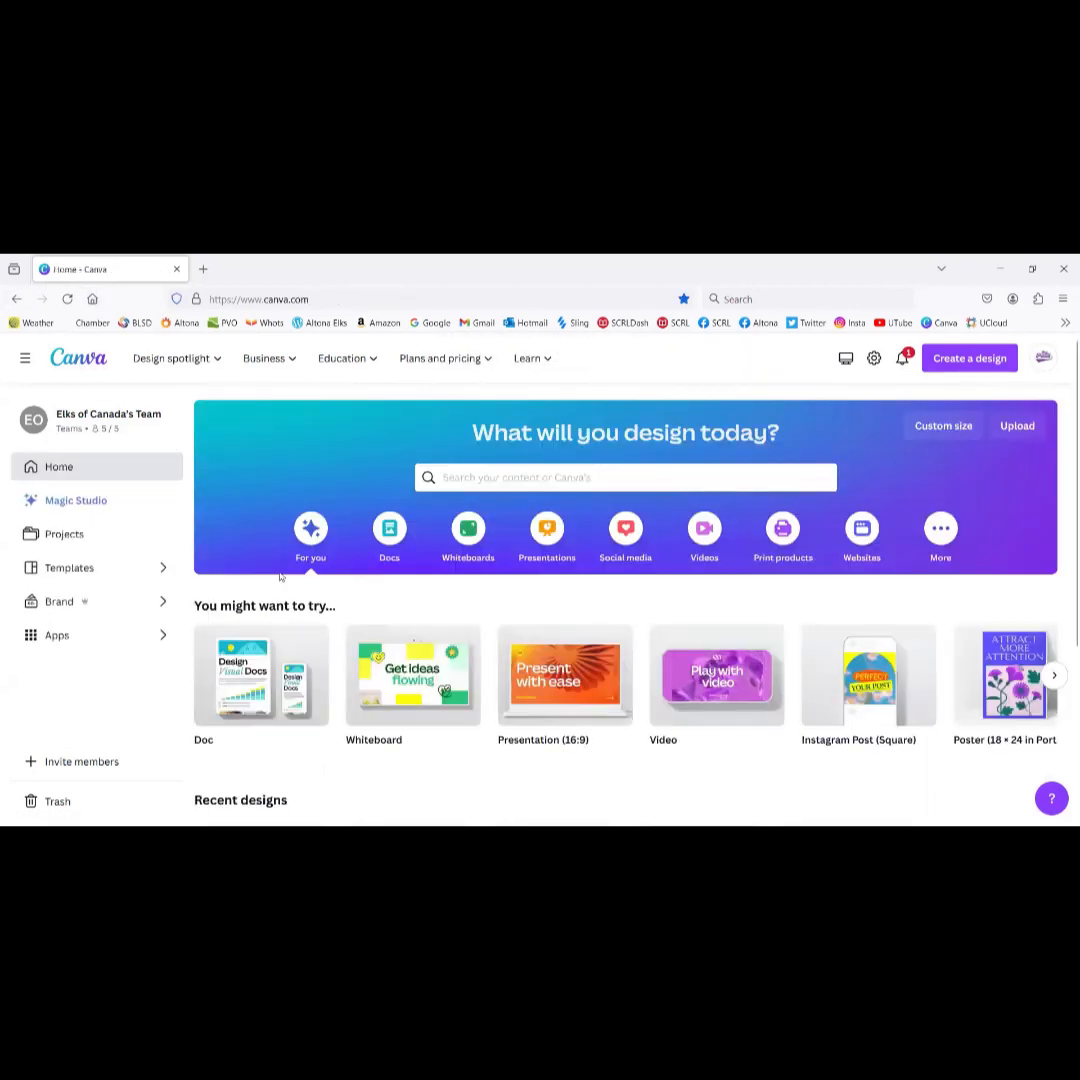
{"action": "scroll", "coordinate": [280, 577], "scroll_direction": "down", "scroll_amount": 2}
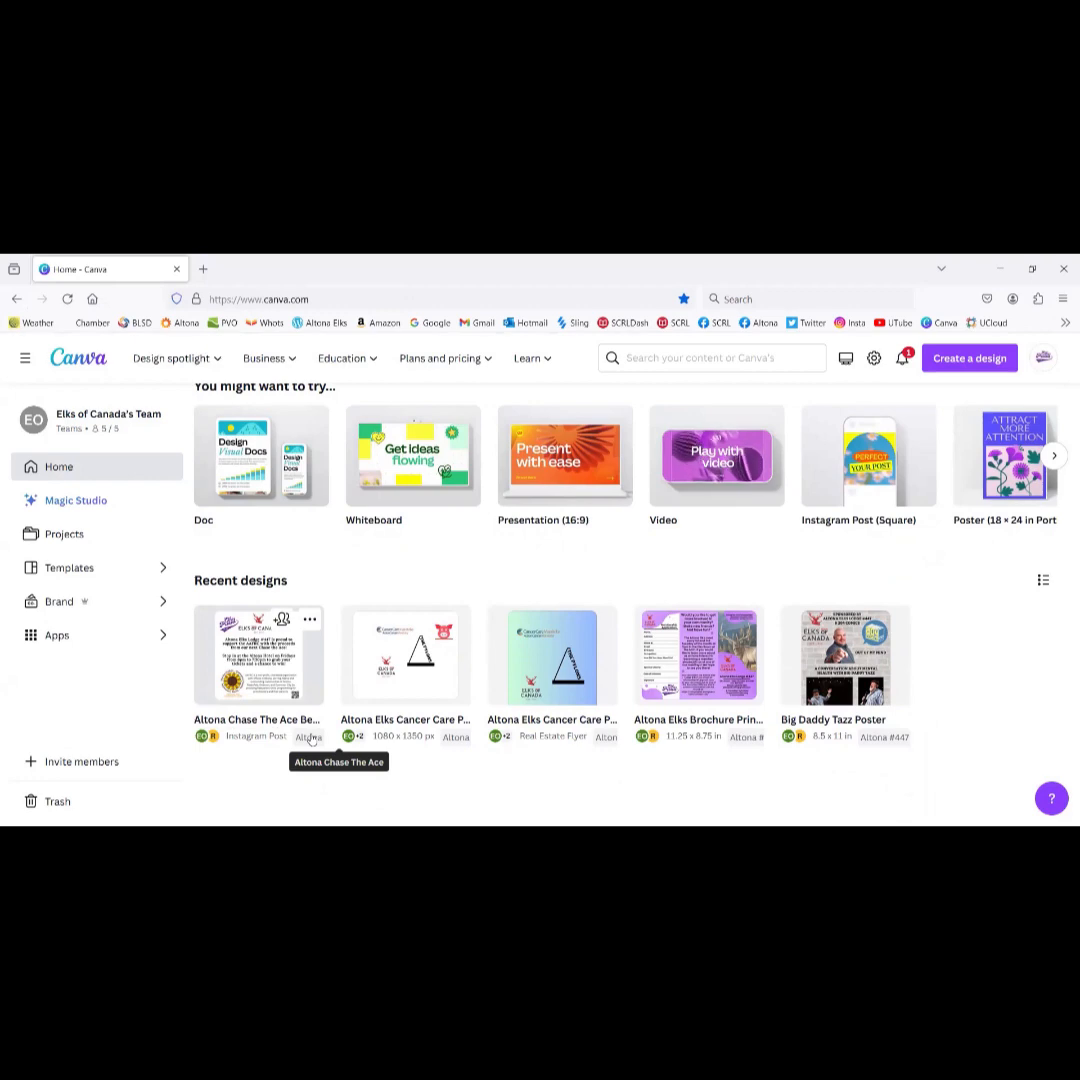
{"action": "scroll", "coordinate": [267, 547], "scroll_direction": "up", "scroll_amount": 3}
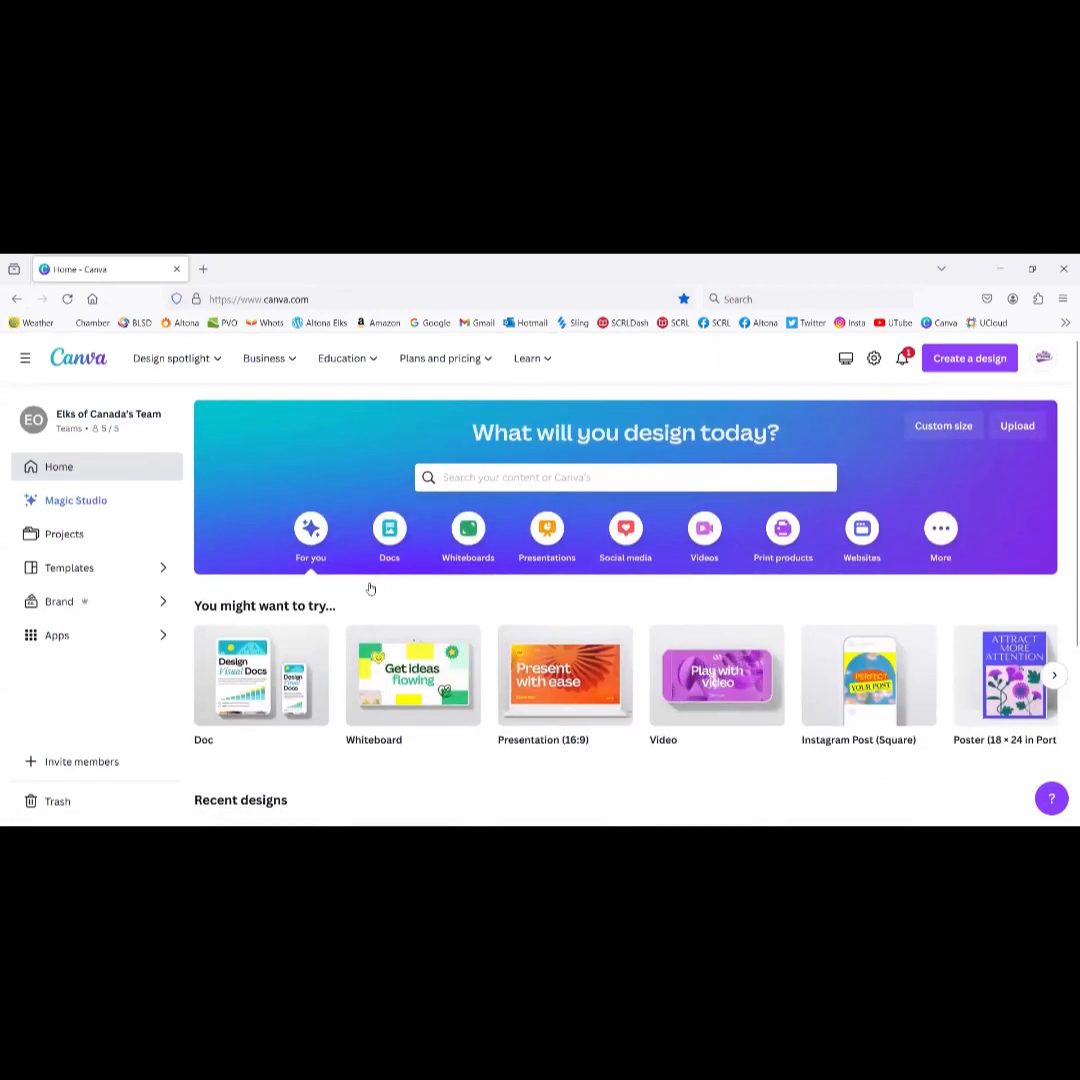
{"action": "scroll", "coordinate": [370, 585], "scroll_direction": "down", "scroll_amount": 3}
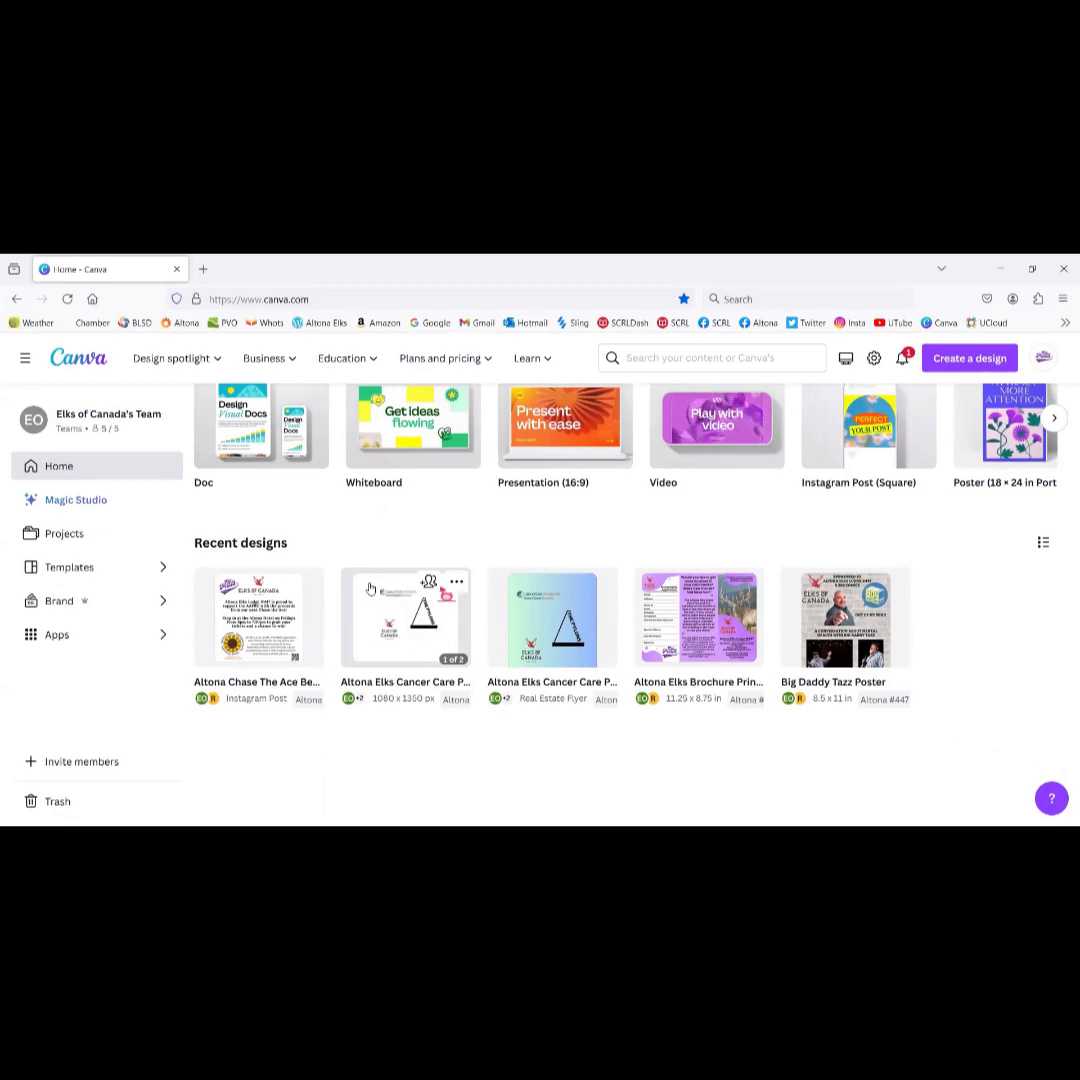
{"action": "scroll", "coordinate": [370, 588], "scroll_direction": "up", "scroll_amount": 2}
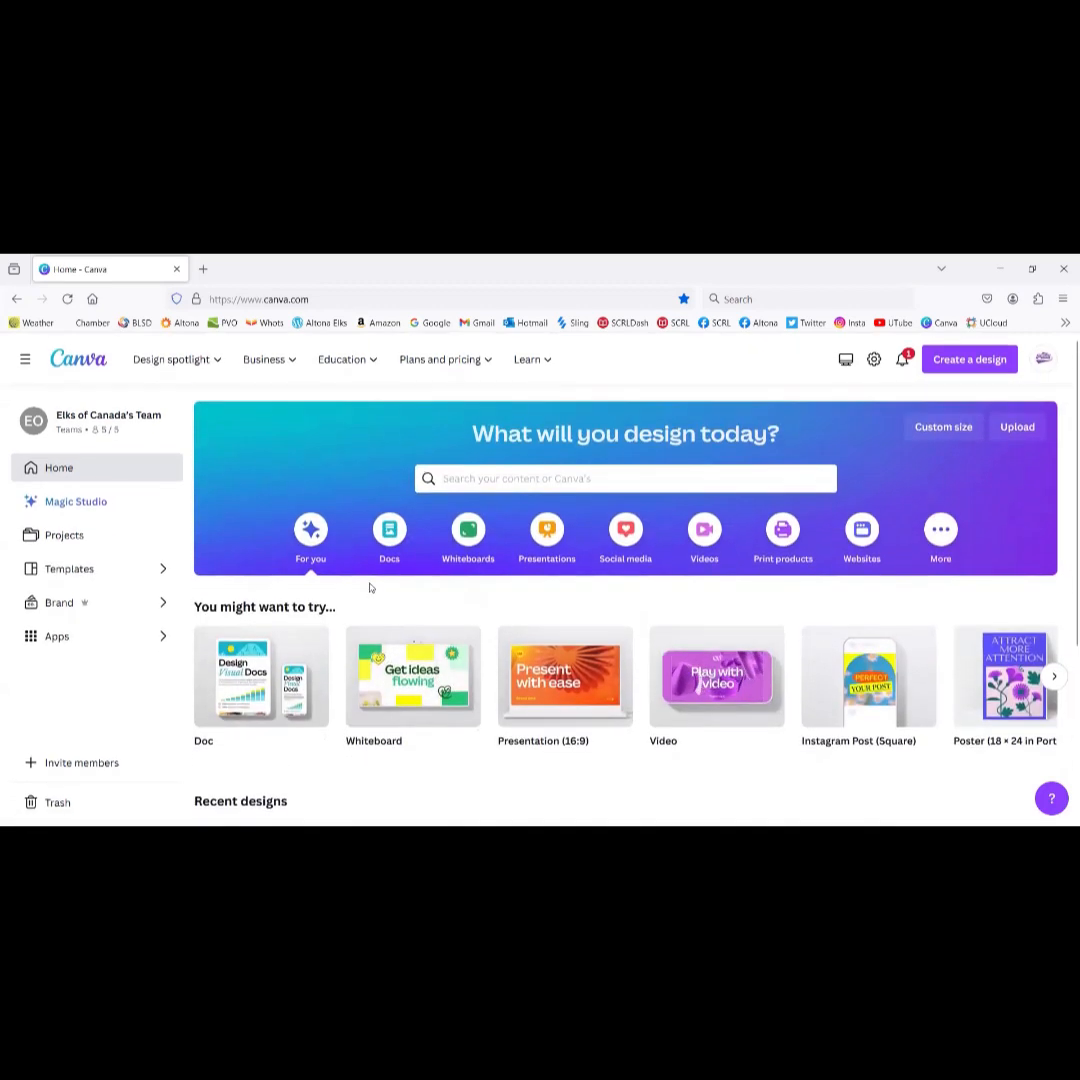
{"action": "scroll", "coordinate": [589, 566], "scroll_direction": "down", "scroll_amount": 2}
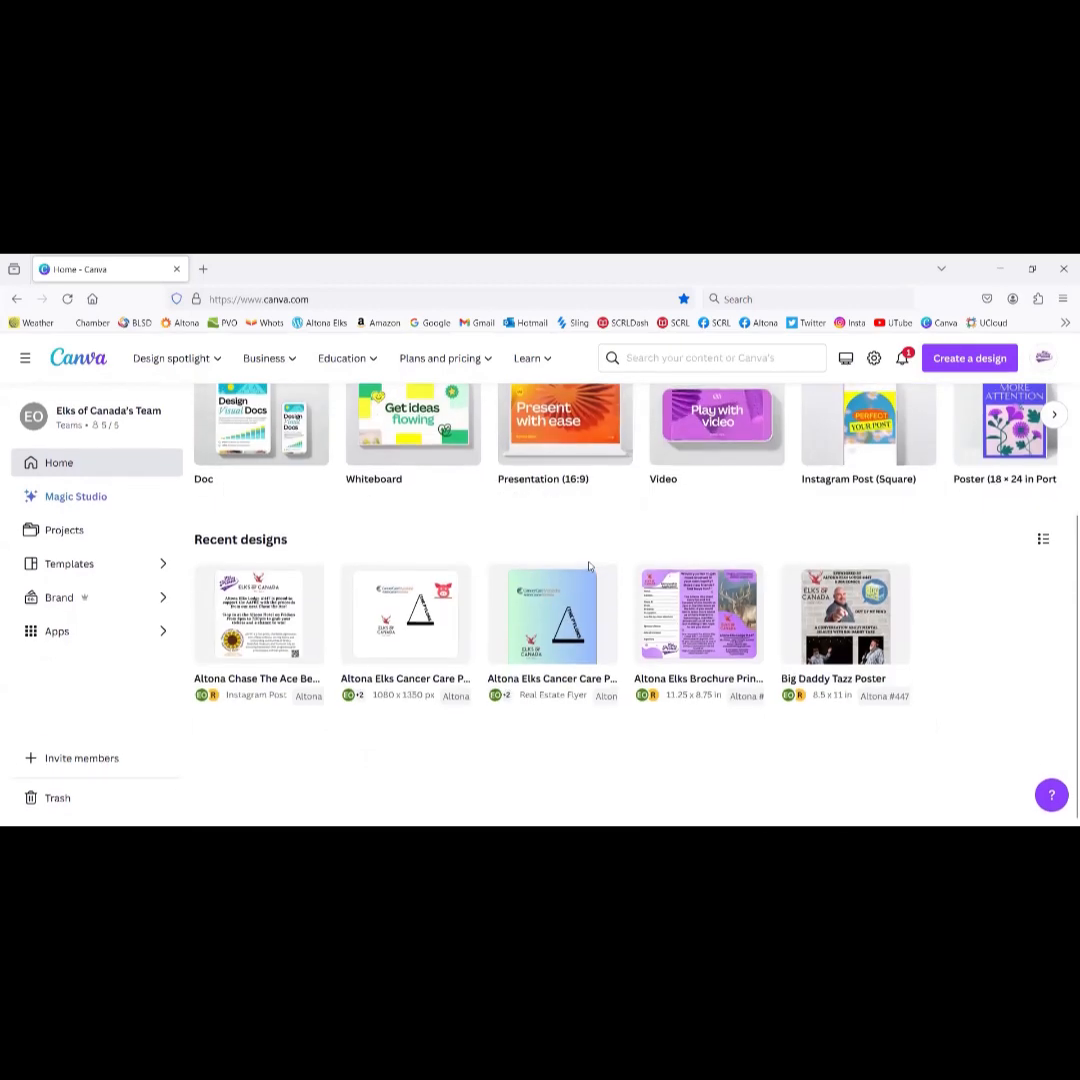
{"action": "scroll", "coordinate": [589, 566], "scroll_direction": "up", "scroll_amount": 2}
{"action": "scroll", "coordinate": [589, 566], "scroll_direction": "down", "scroll_amount": 2}
{"action": "scroll", "coordinate": [589, 566], "scroll_direction": "up", "scroll_amount": 3}
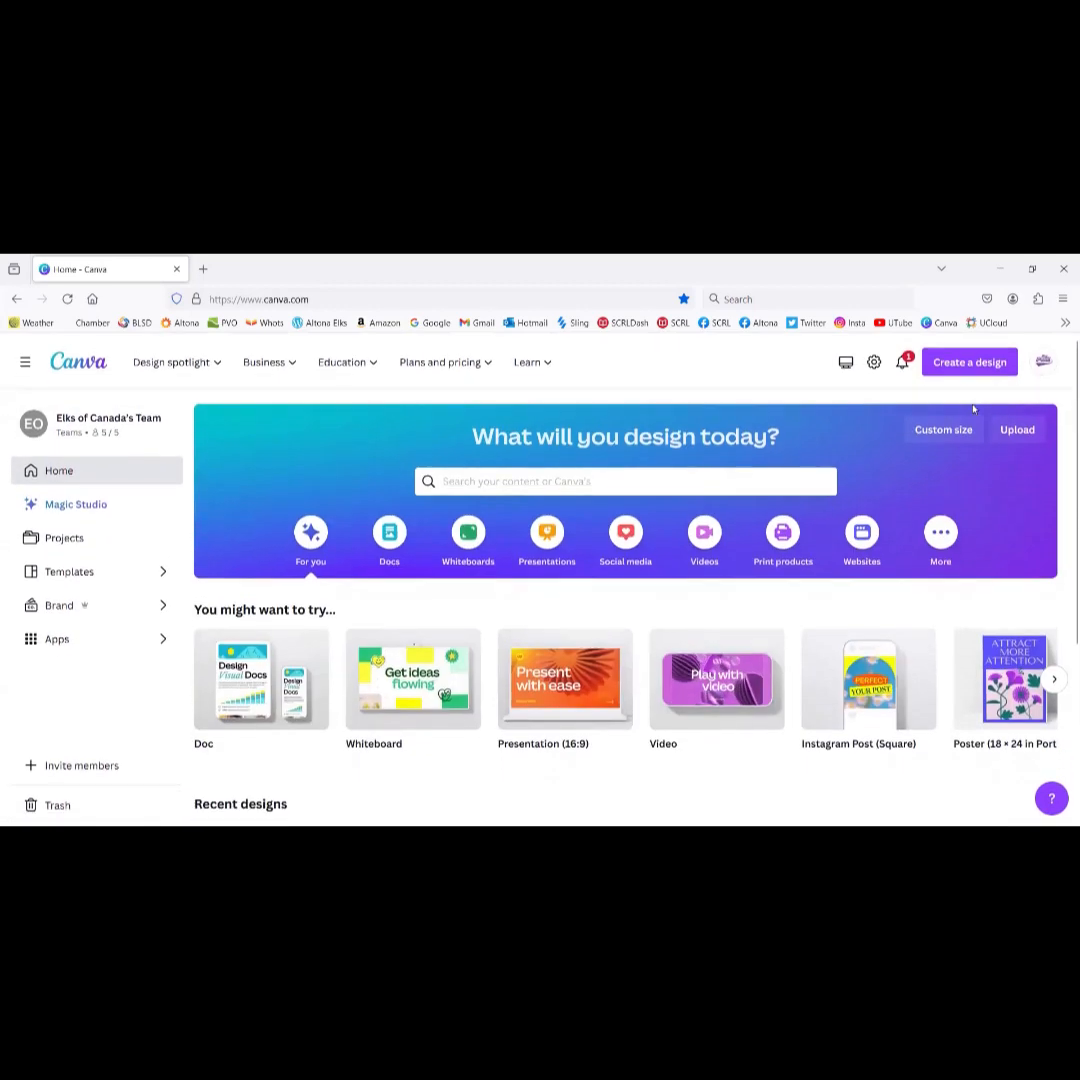
Step: Sign out, log back in by email with the account password, and save it in the browser
{"action": "left_click", "coordinate": [1041, 362]}
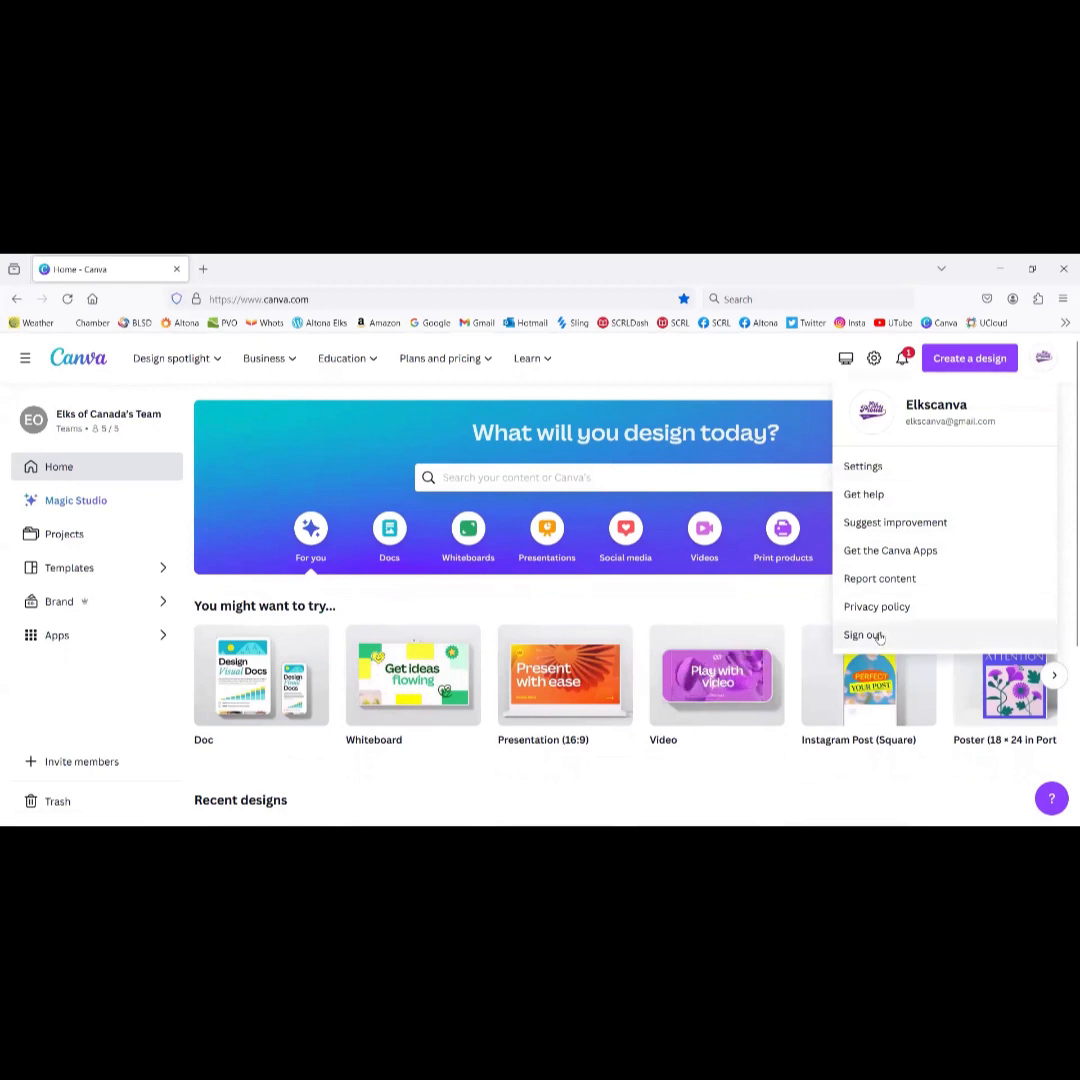
{"action": "left_click", "coordinate": [880, 636]}
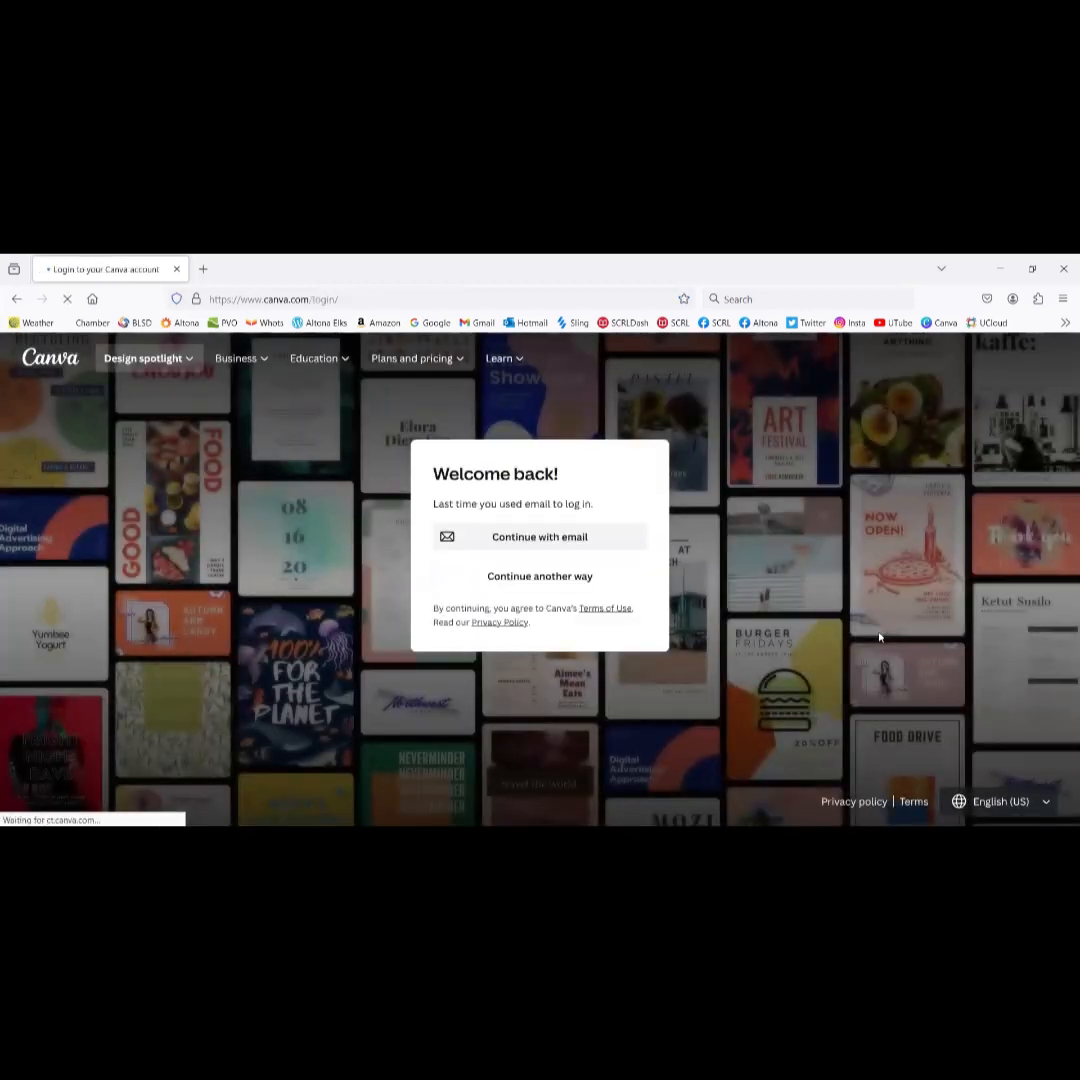
{"action": "left_click", "coordinate": [594, 545]}
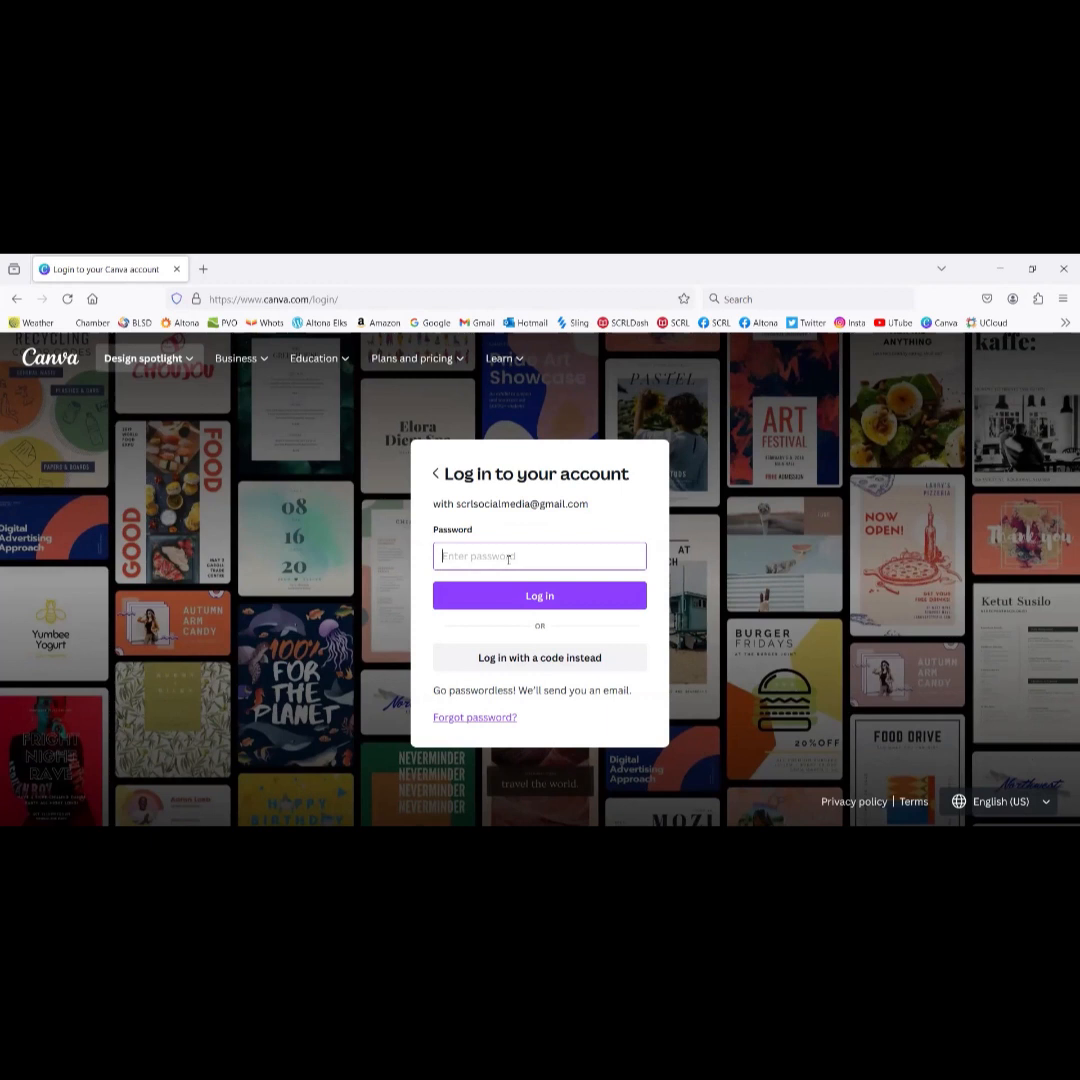
{"action": "type", "text": "•"}
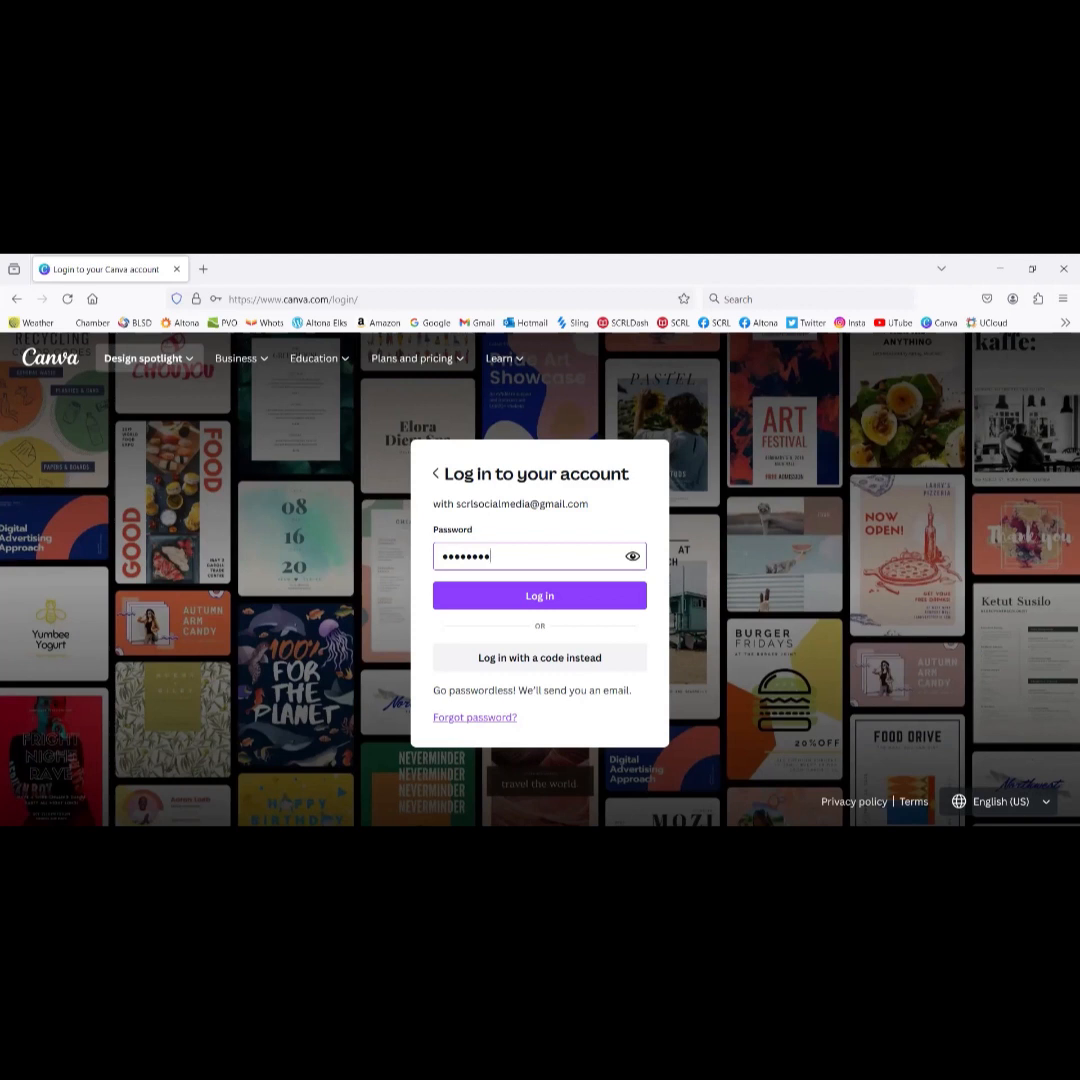
{"action": "left_click", "coordinate": [530, 598]}
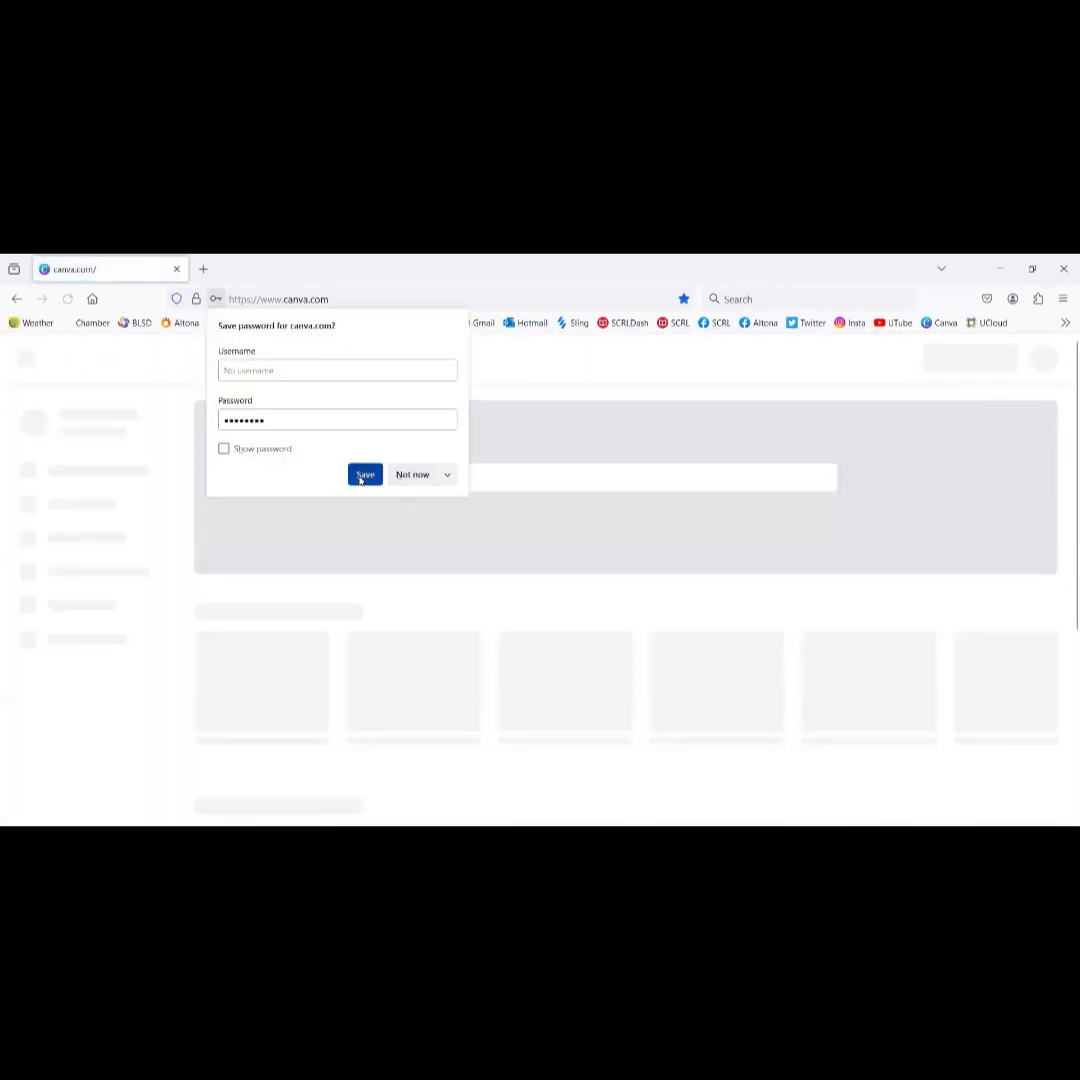
{"action": "left_click", "coordinate": [364, 476]}
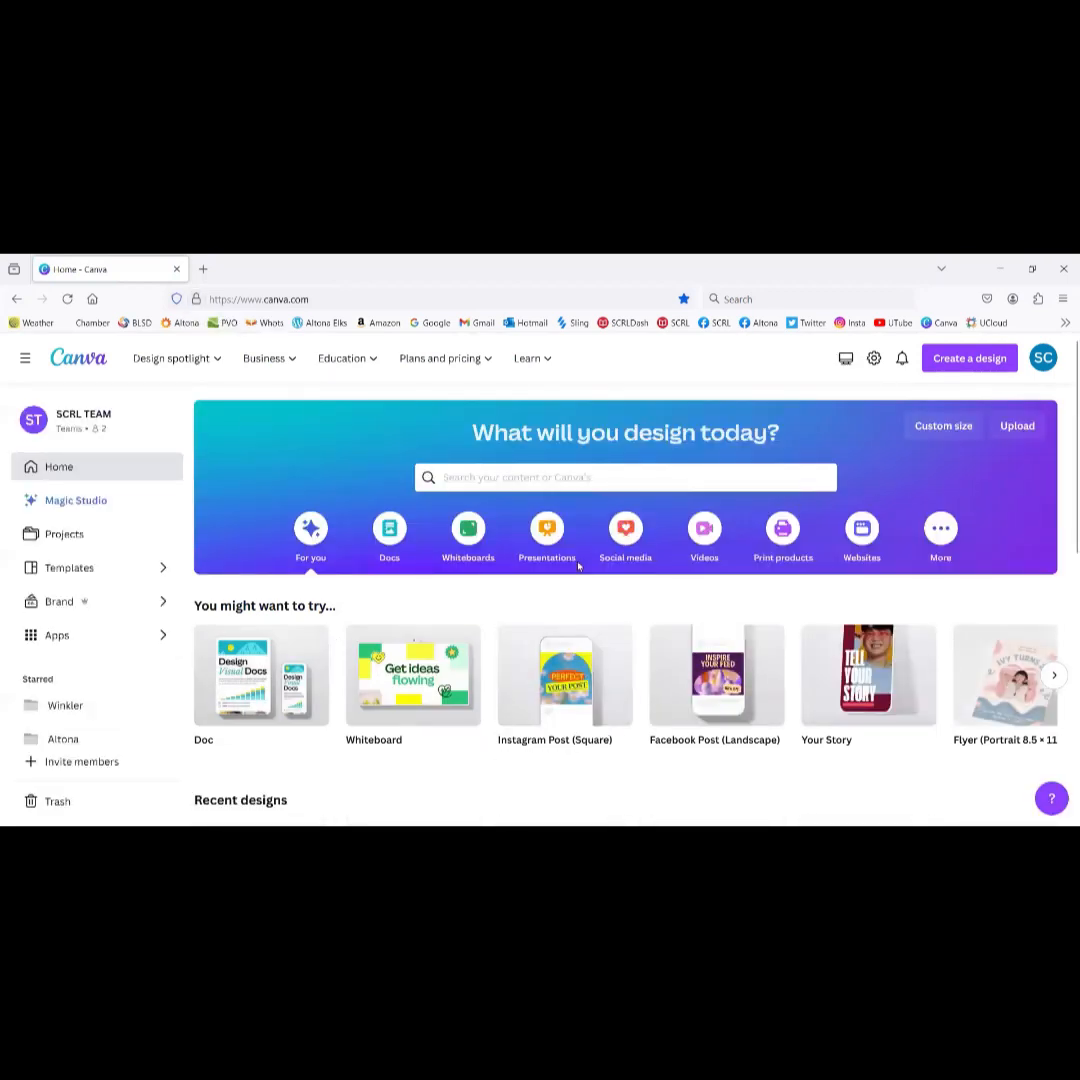
{"action": "scroll", "coordinate": [578, 566], "scroll_direction": "down", "scroll_amount": 3}
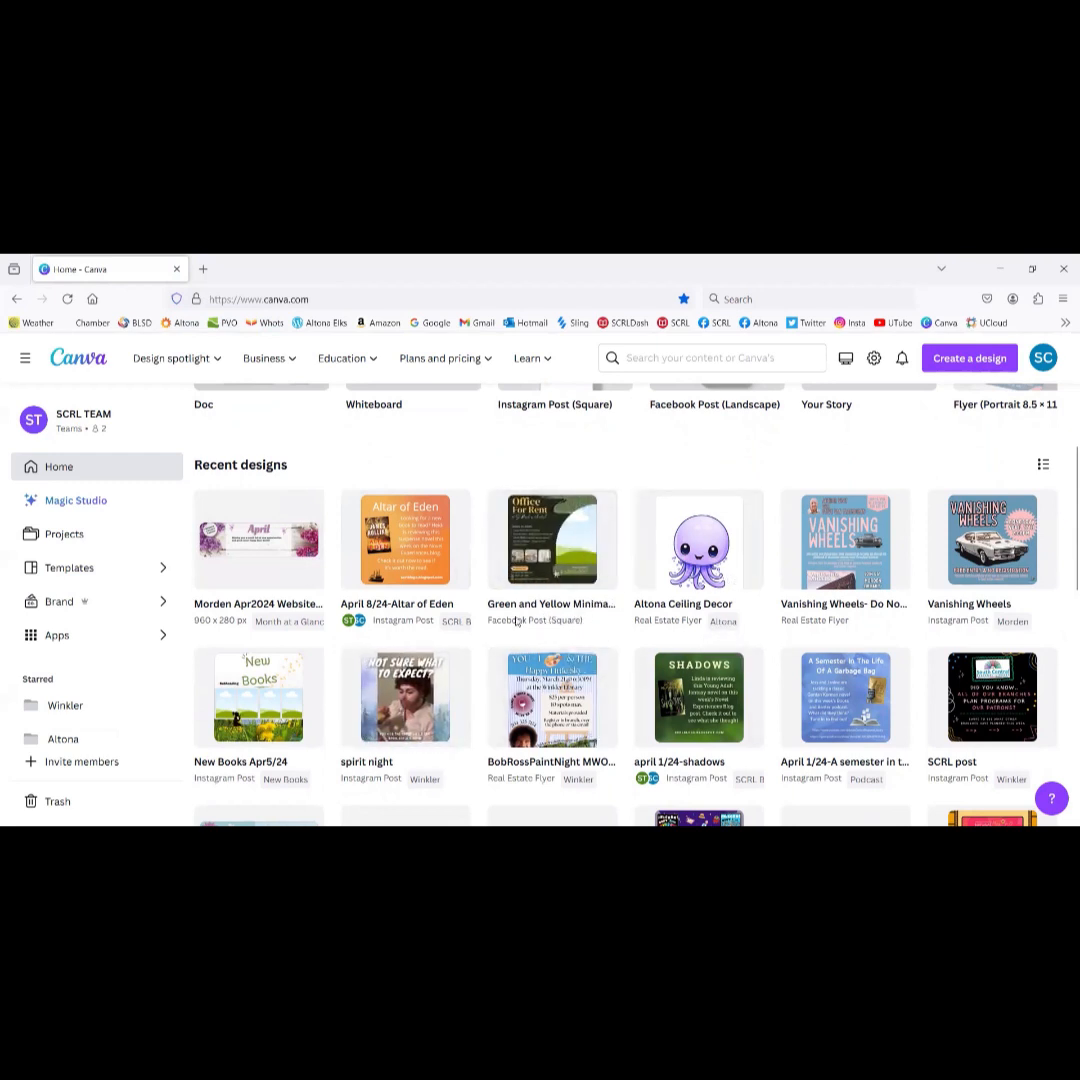
{"action": "scroll", "coordinate": [455, 628], "scroll_direction": "down", "scroll_amount": 3}
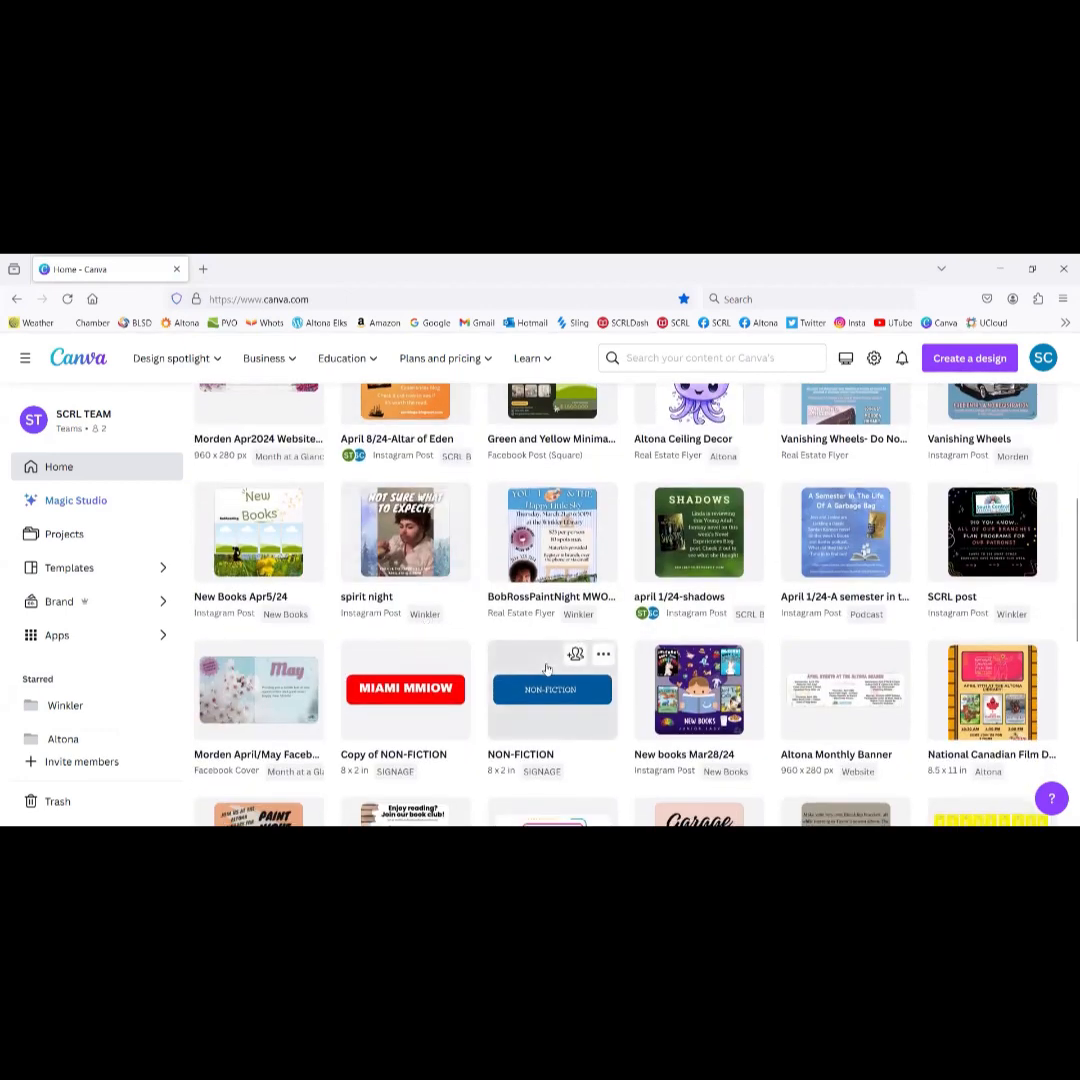
{"action": "scroll", "coordinate": [560, 680], "scroll_direction": "down", "scroll_amount": 4}
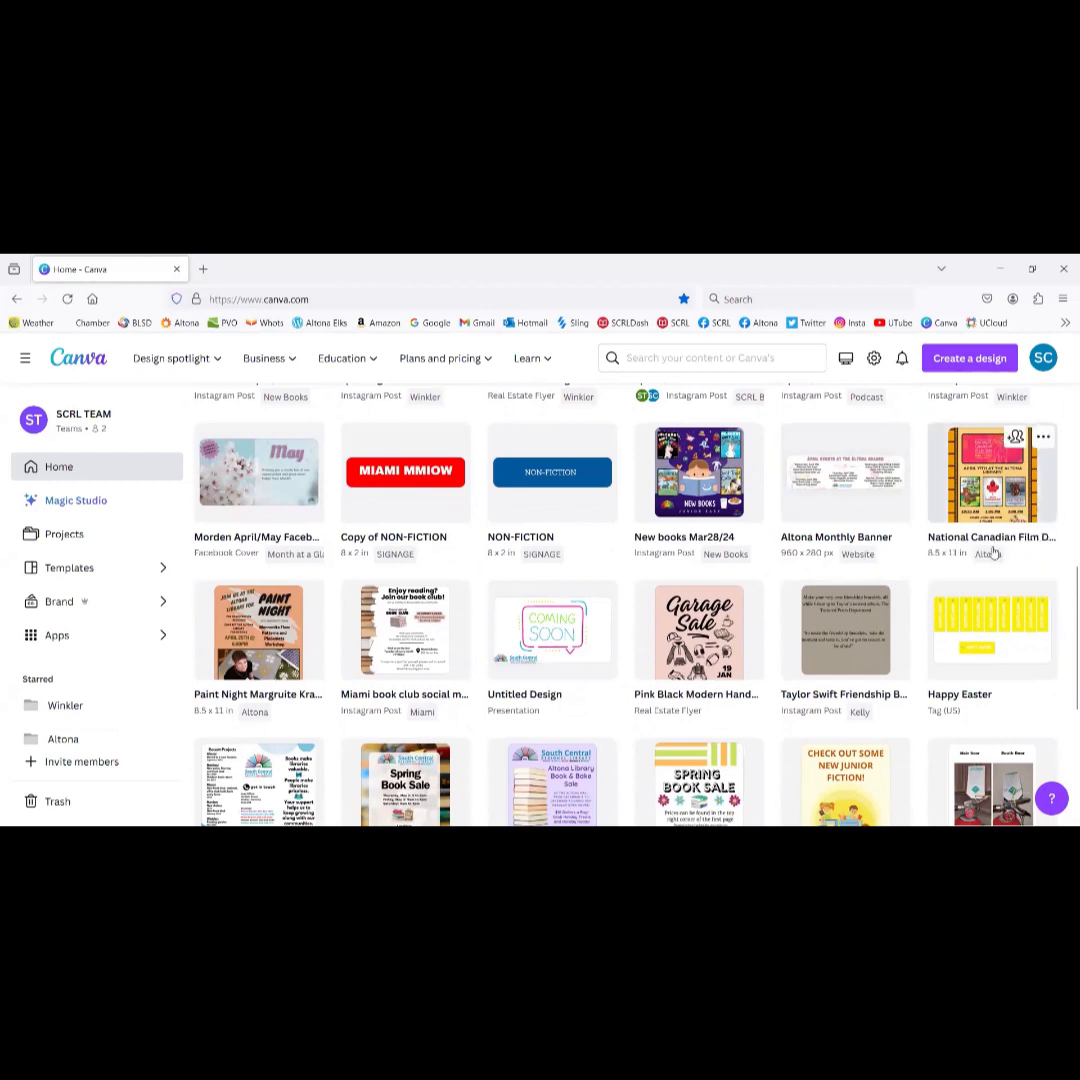
{"action": "scroll", "coordinate": [683, 680], "scroll_direction": "down", "scroll_amount": 3}
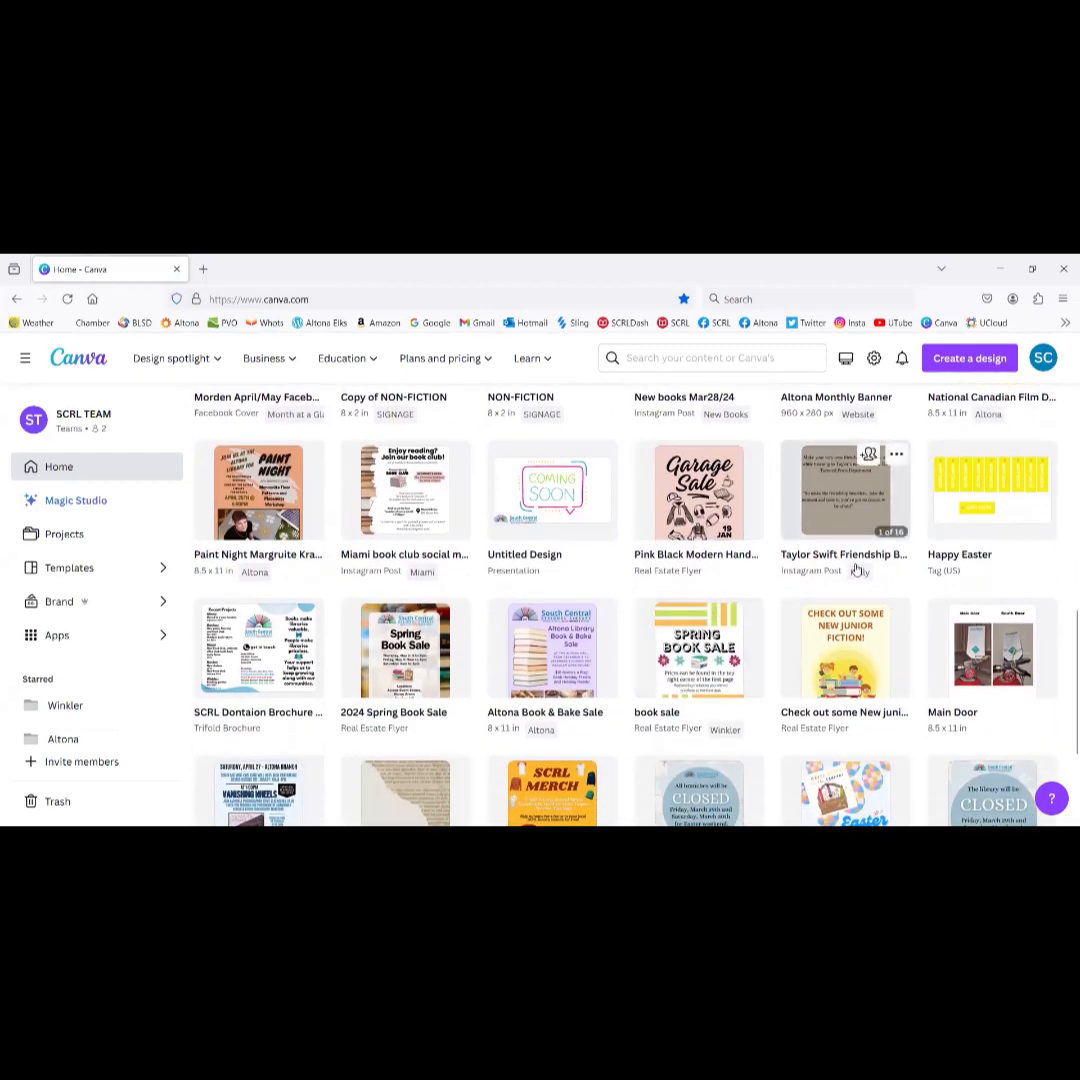
{"action": "scroll", "coordinate": [552, 713], "scroll_direction": "down", "scroll_amount": 2}
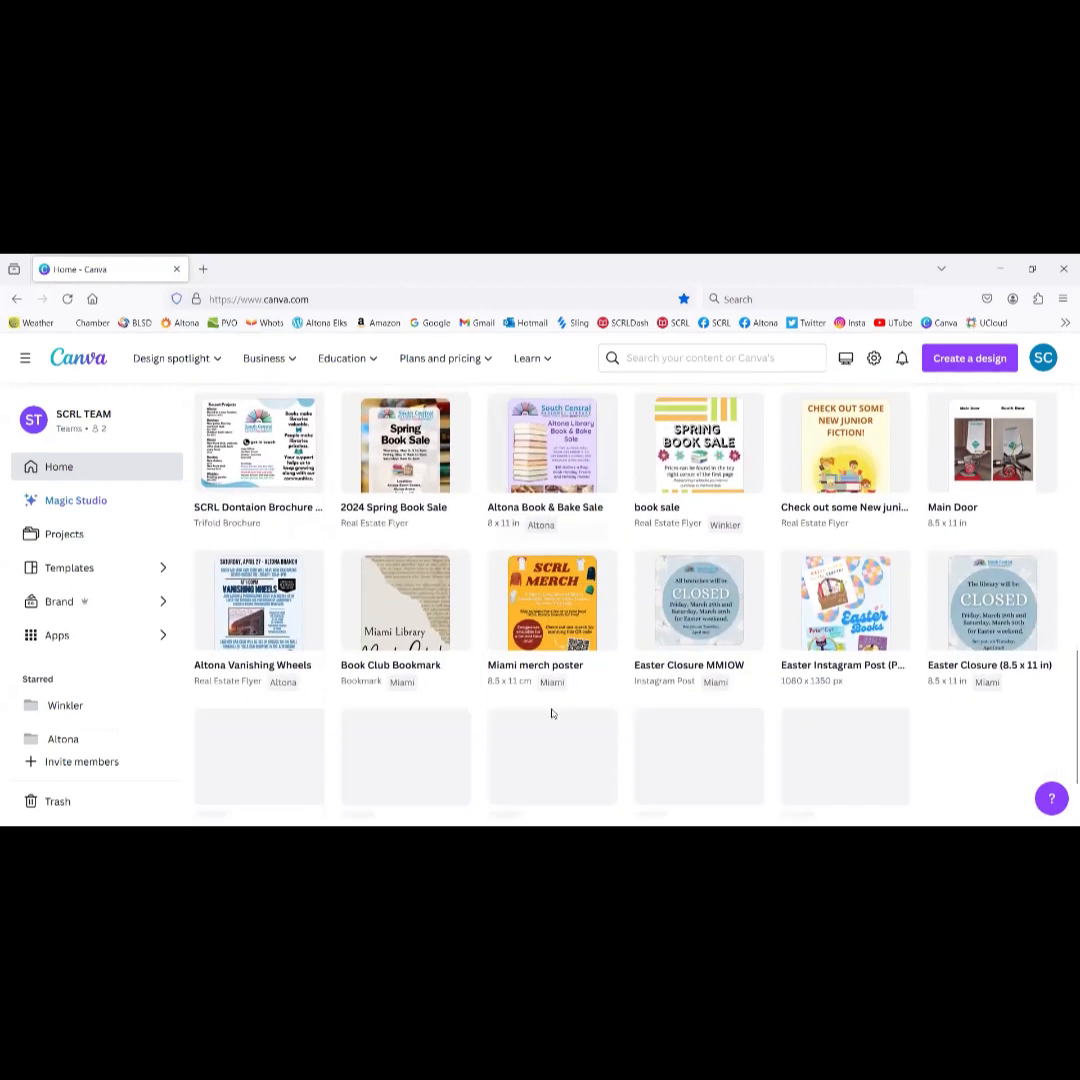
{"action": "scroll", "coordinate": [552, 713], "scroll_direction": "down", "scroll_amount": 2}
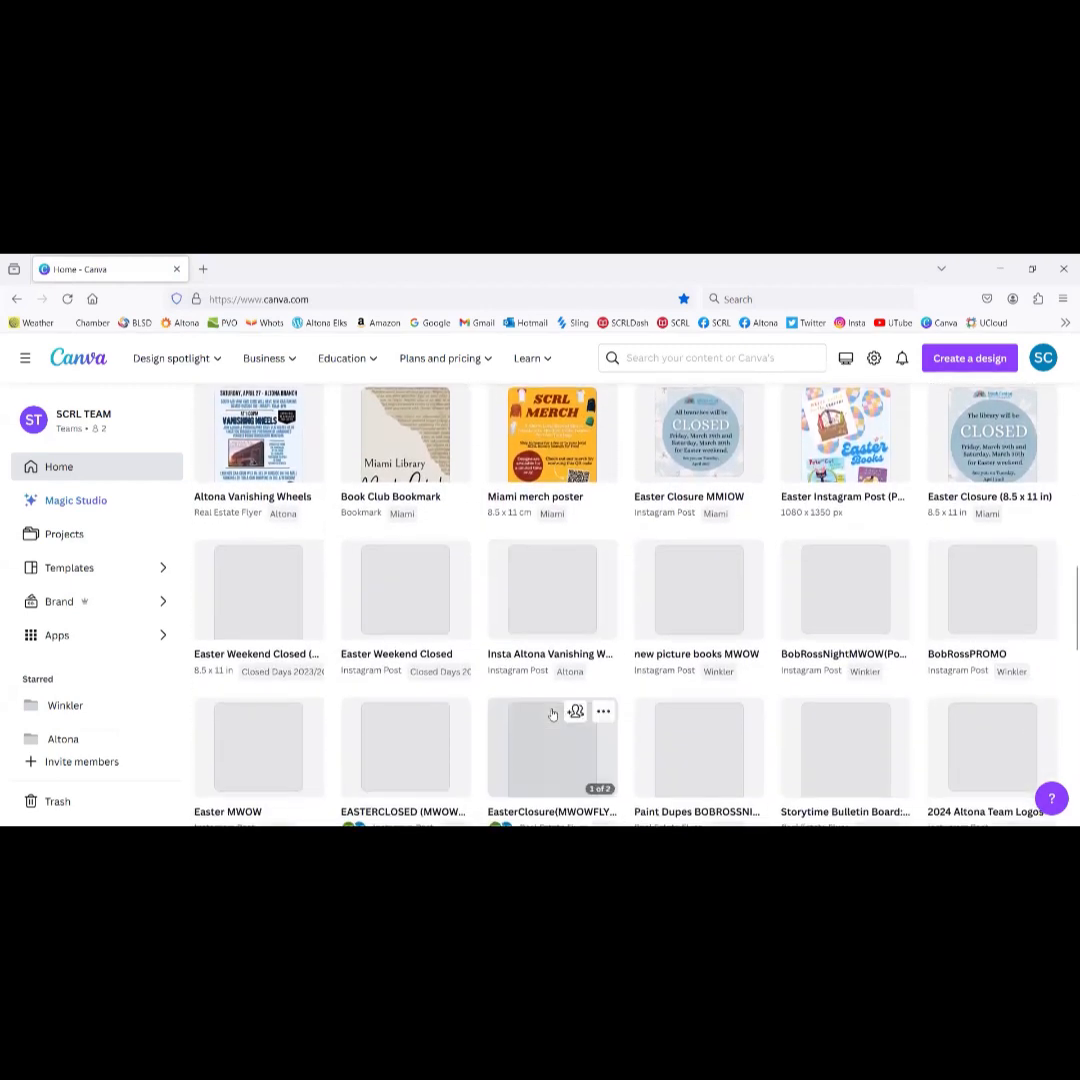
{"action": "scroll", "coordinate": [552, 713], "scroll_direction": "down", "scroll_amount": 3}
{"action": "scroll", "coordinate": [552, 713], "scroll_direction": "down", "scroll_amount": 3}
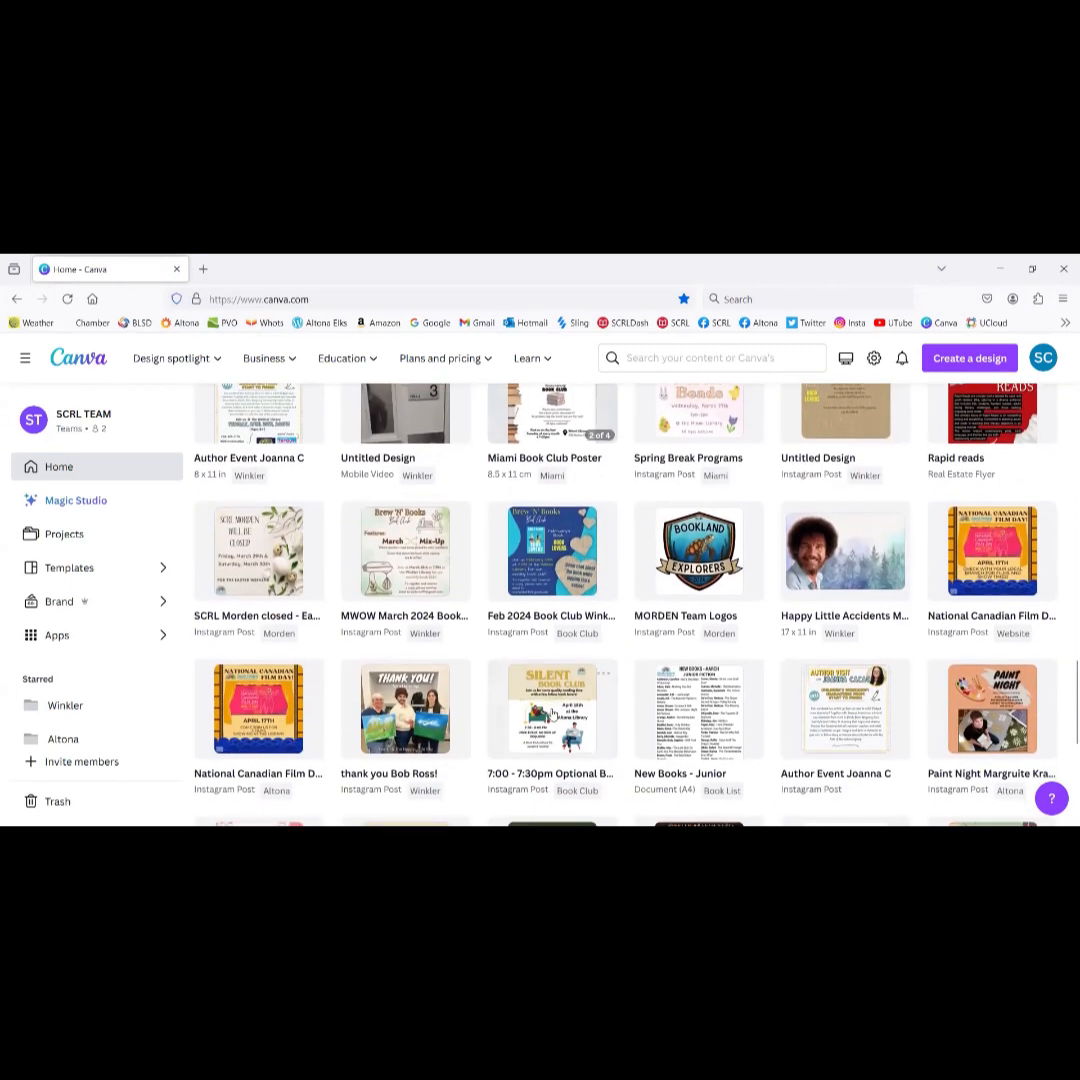
{"action": "scroll", "coordinate": [552, 713], "scroll_direction": "down", "scroll_amount": 2}
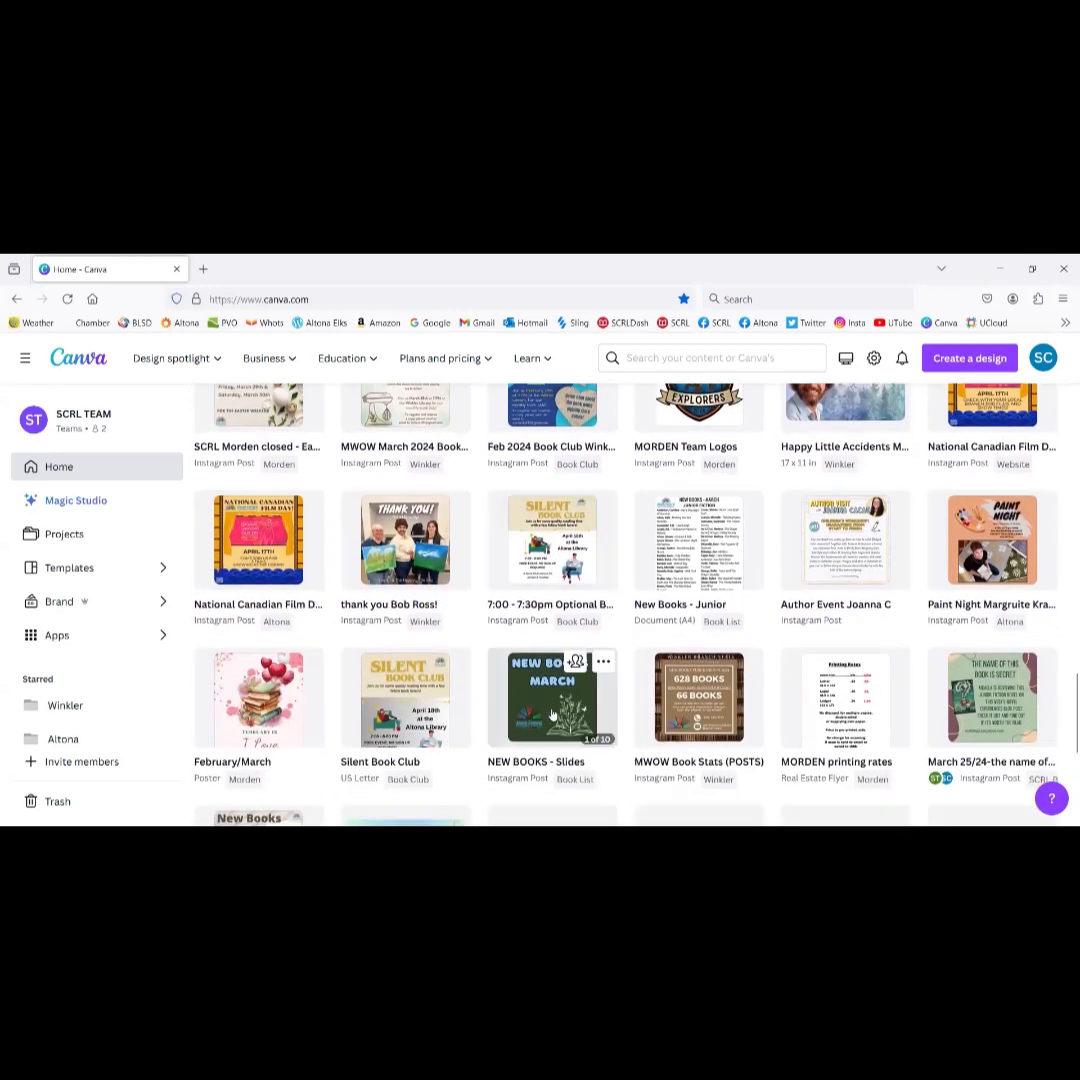
{"action": "scroll", "coordinate": [552, 713], "scroll_direction": "down", "scroll_amount": 2}
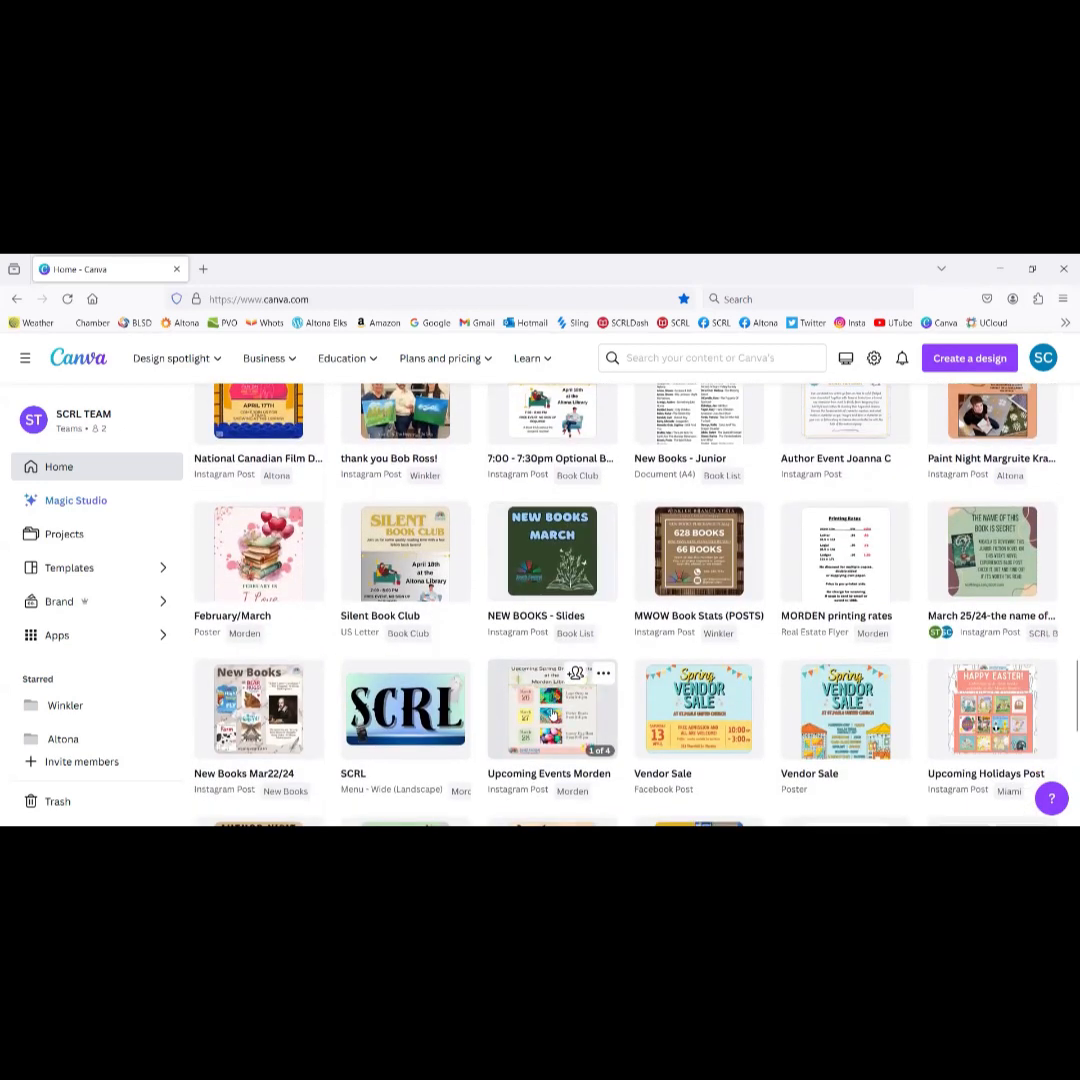
{"action": "scroll", "coordinate": [552, 713], "scroll_direction": "down", "scroll_amount": 2}
{"action": "scroll", "coordinate": [552, 713], "scroll_direction": "down", "scroll_amount": 5}
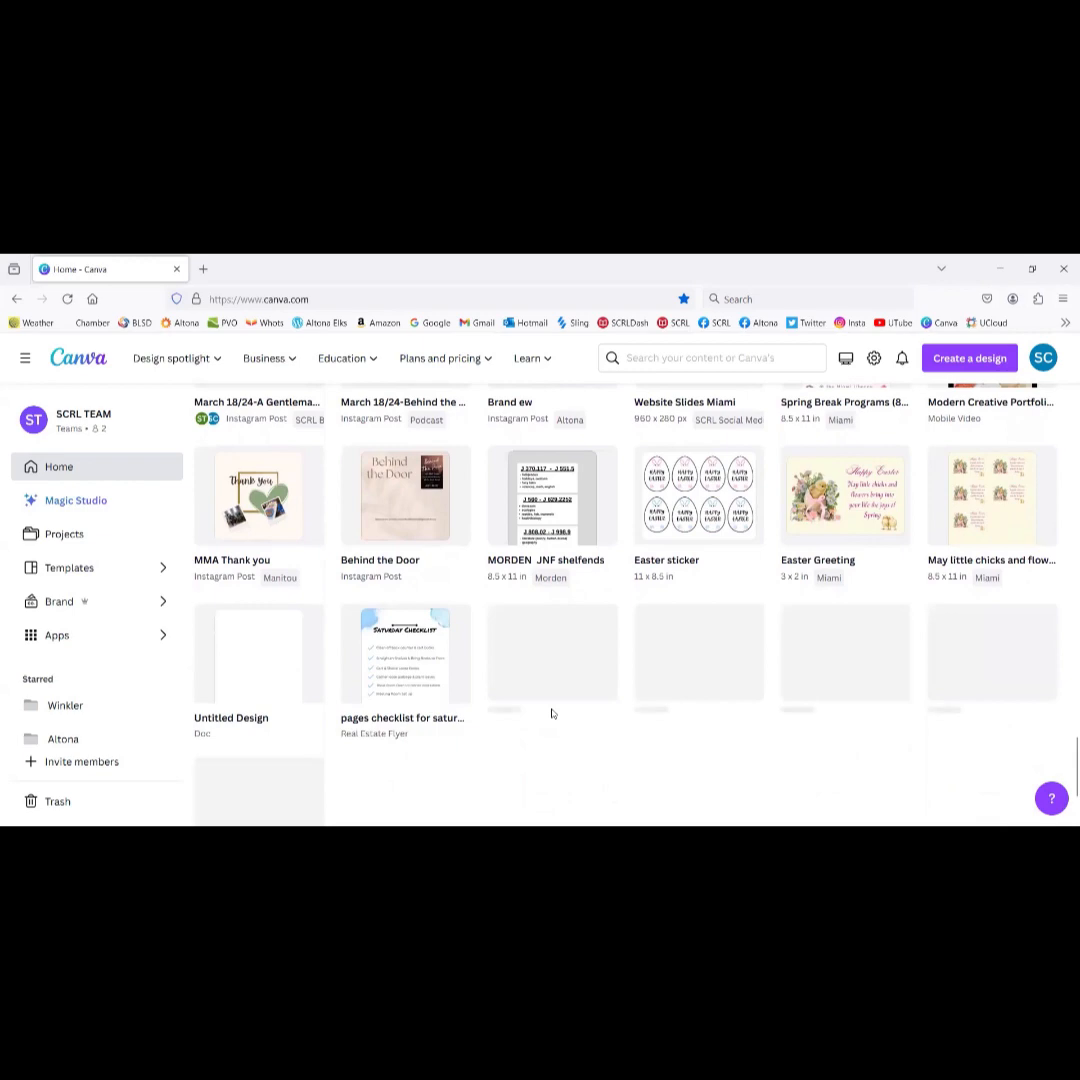
{"action": "scroll", "coordinate": [552, 713], "scroll_direction": "down", "scroll_amount": 2}
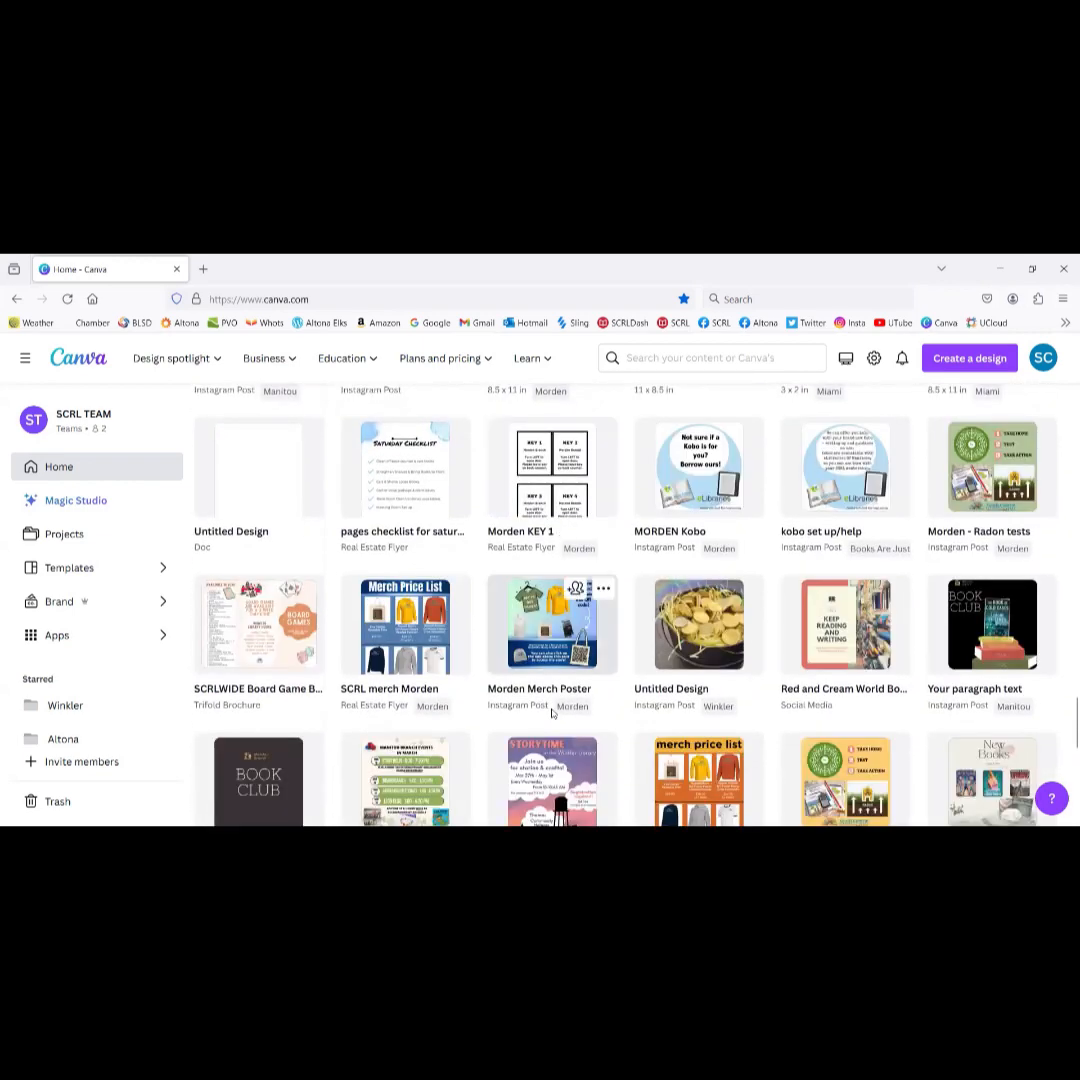
{"action": "scroll", "coordinate": [552, 713], "scroll_direction": "down", "scroll_amount": 2}
{"action": "scroll", "coordinate": [552, 713], "scroll_direction": "down", "scroll_amount": 4}
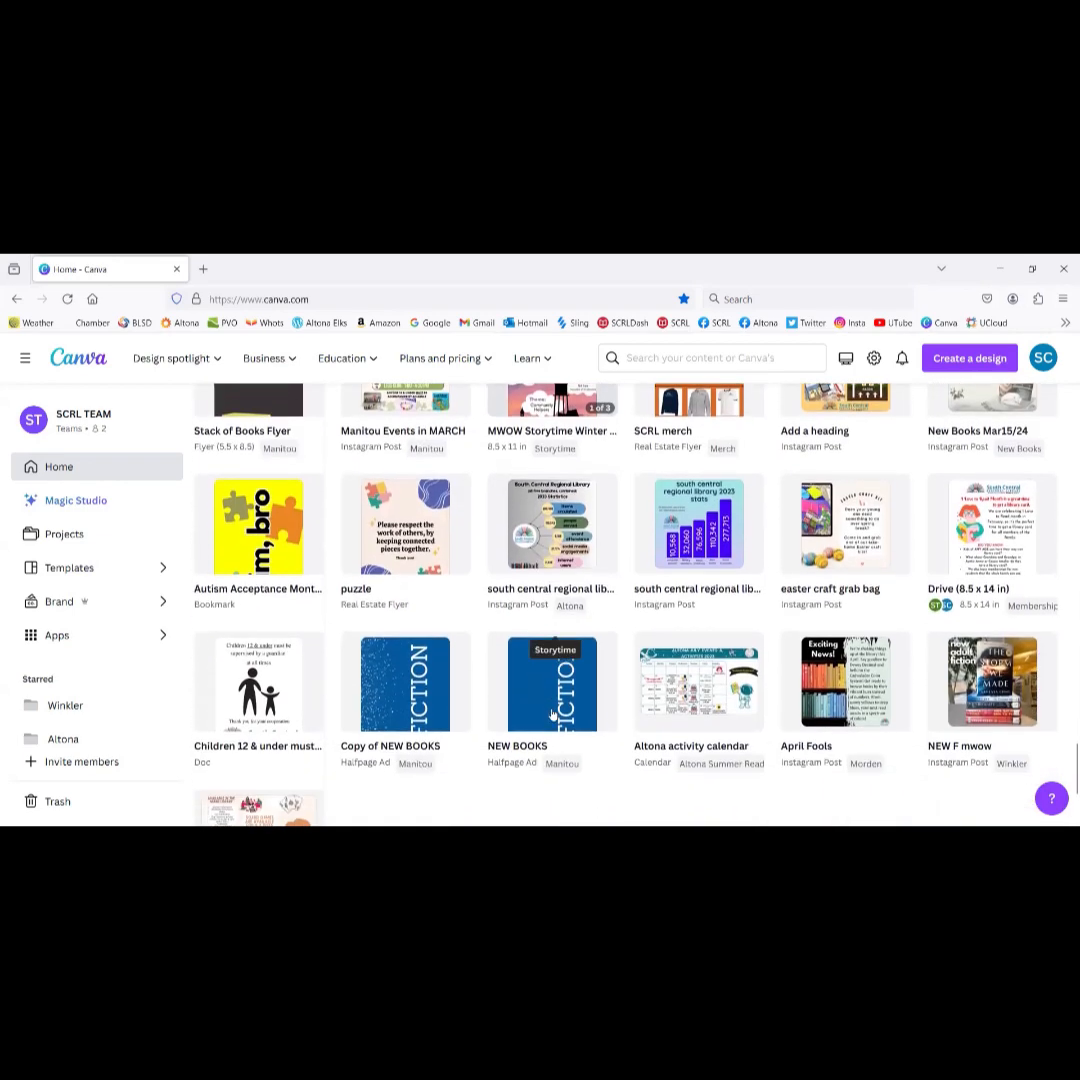
{"action": "scroll", "coordinate": [552, 713], "scroll_direction": "down", "scroll_amount": 3}
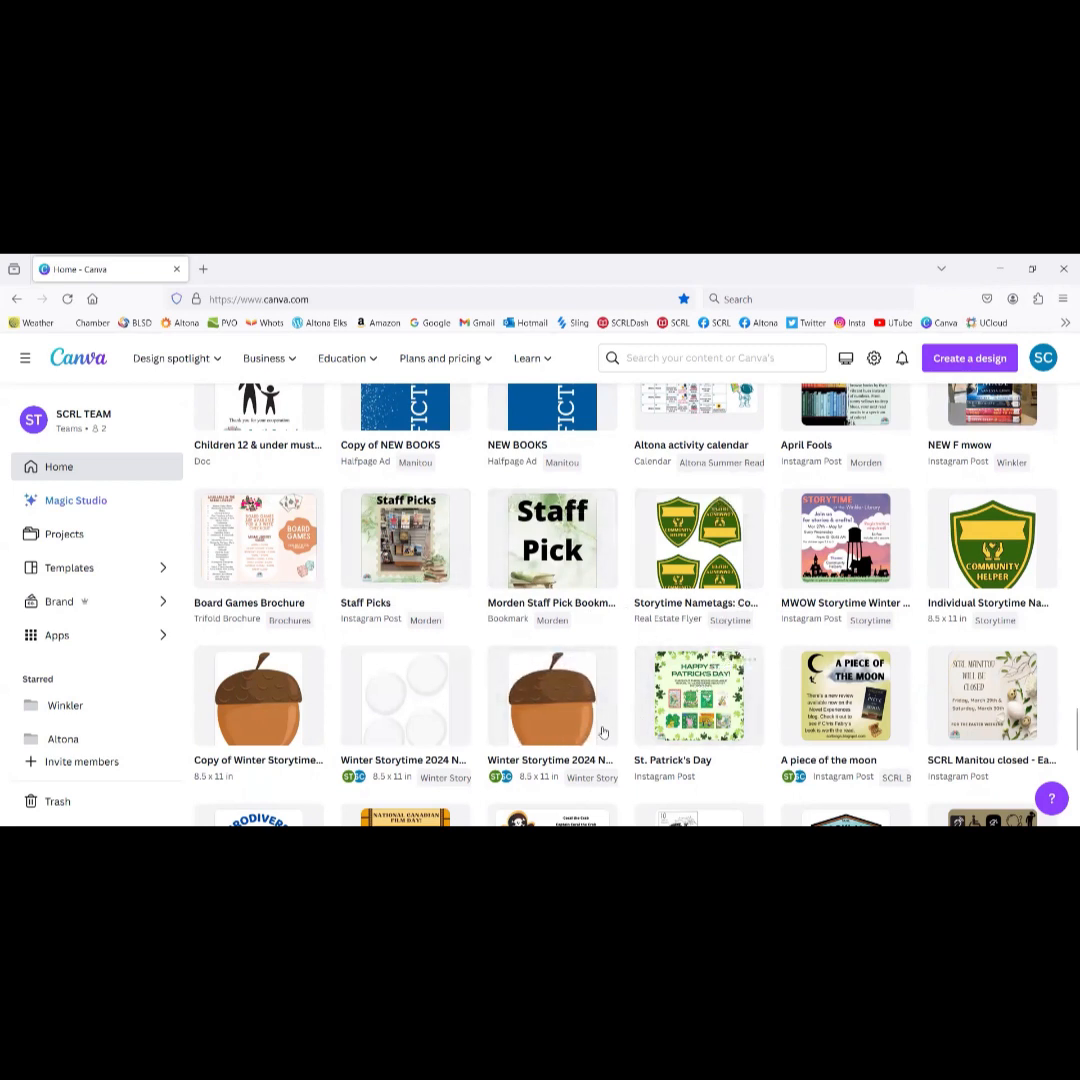
{"action": "scroll", "coordinate": [650, 650], "scroll_direction": "down", "scroll_amount": 3}
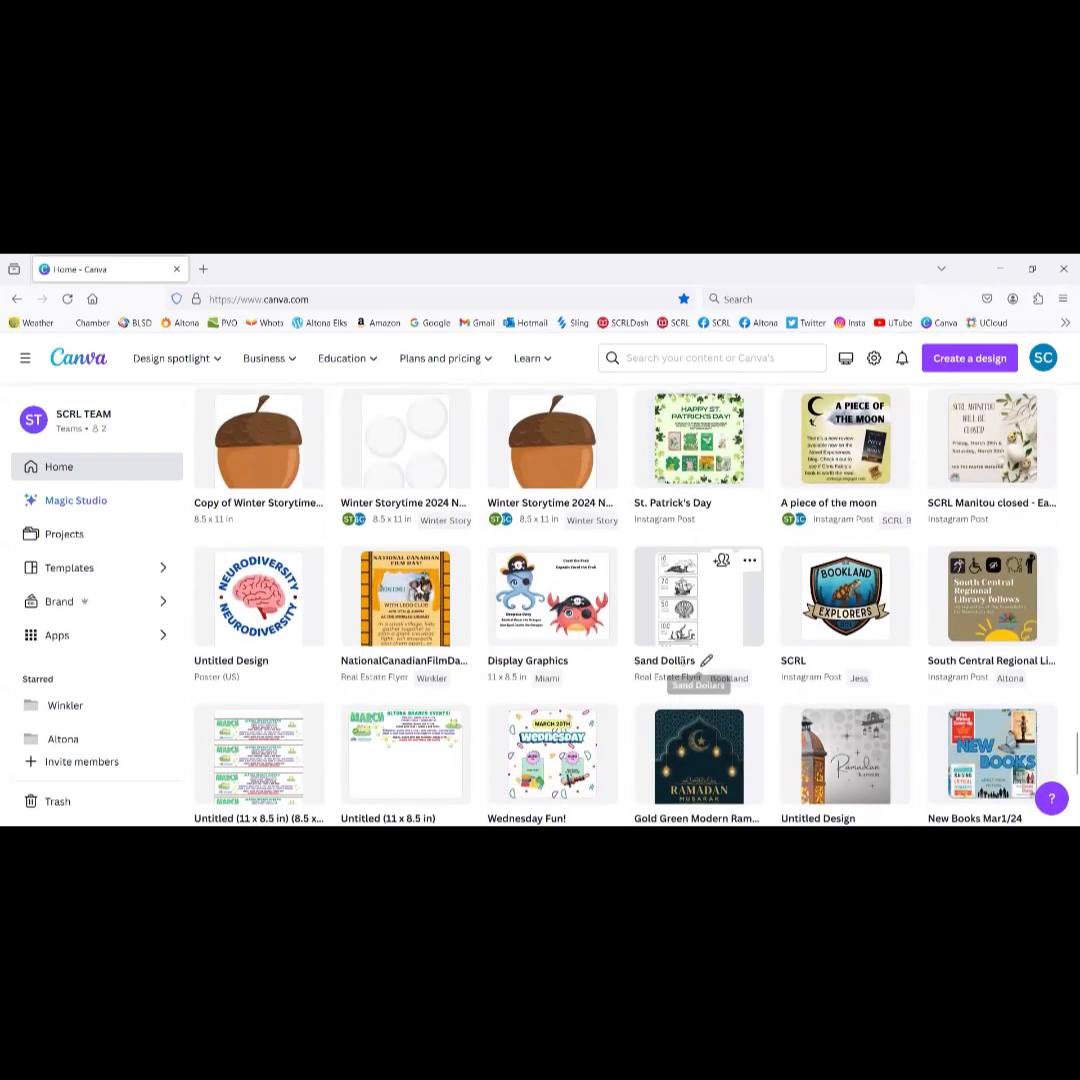
{"action": "scroll", "coordinate": [490, 687], "scroll_direction": "down", "scroll_amount": 5}
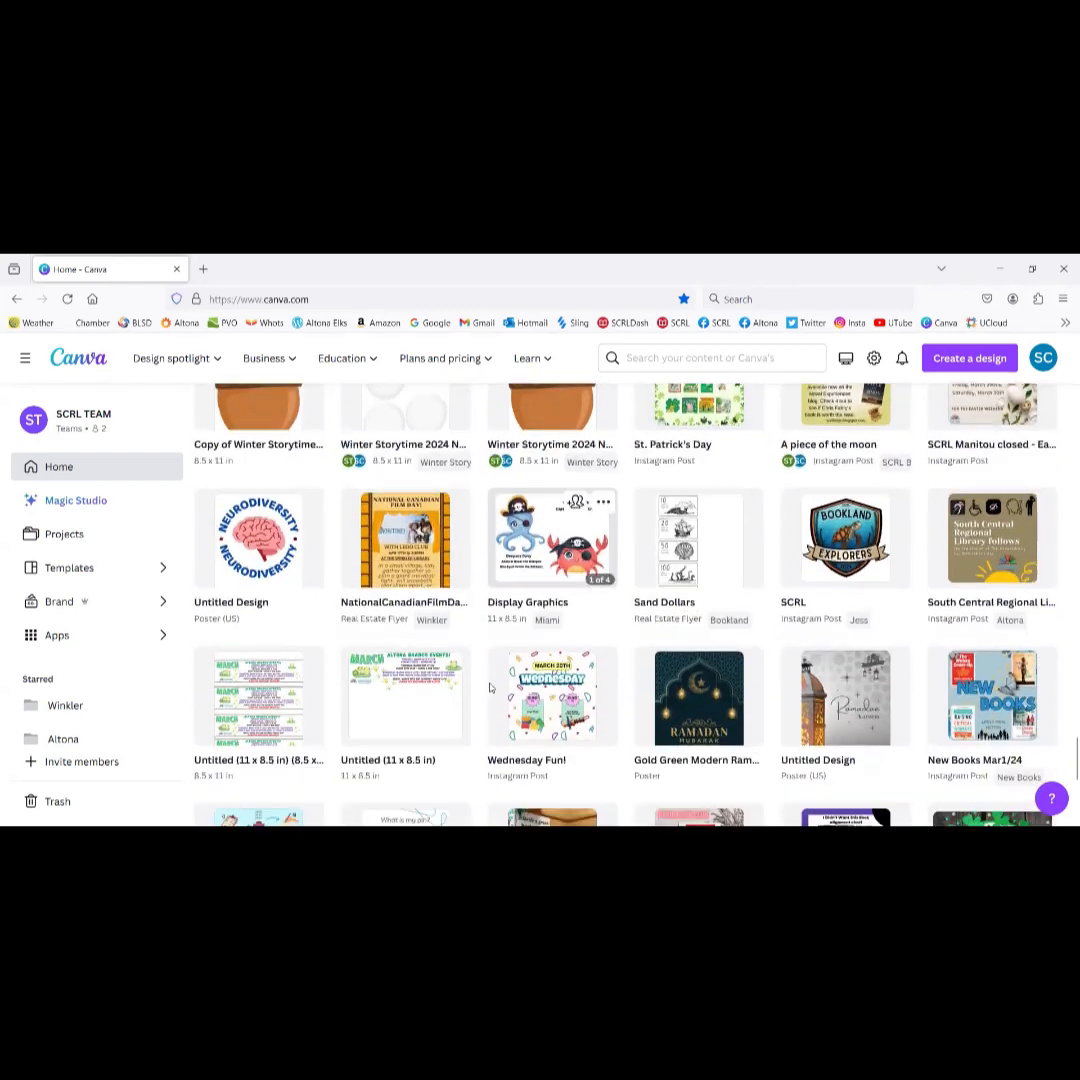
{"action": "scroll", "coordinate": [490, 687], "scroll_direction": "down", "scroll_amount": 2}
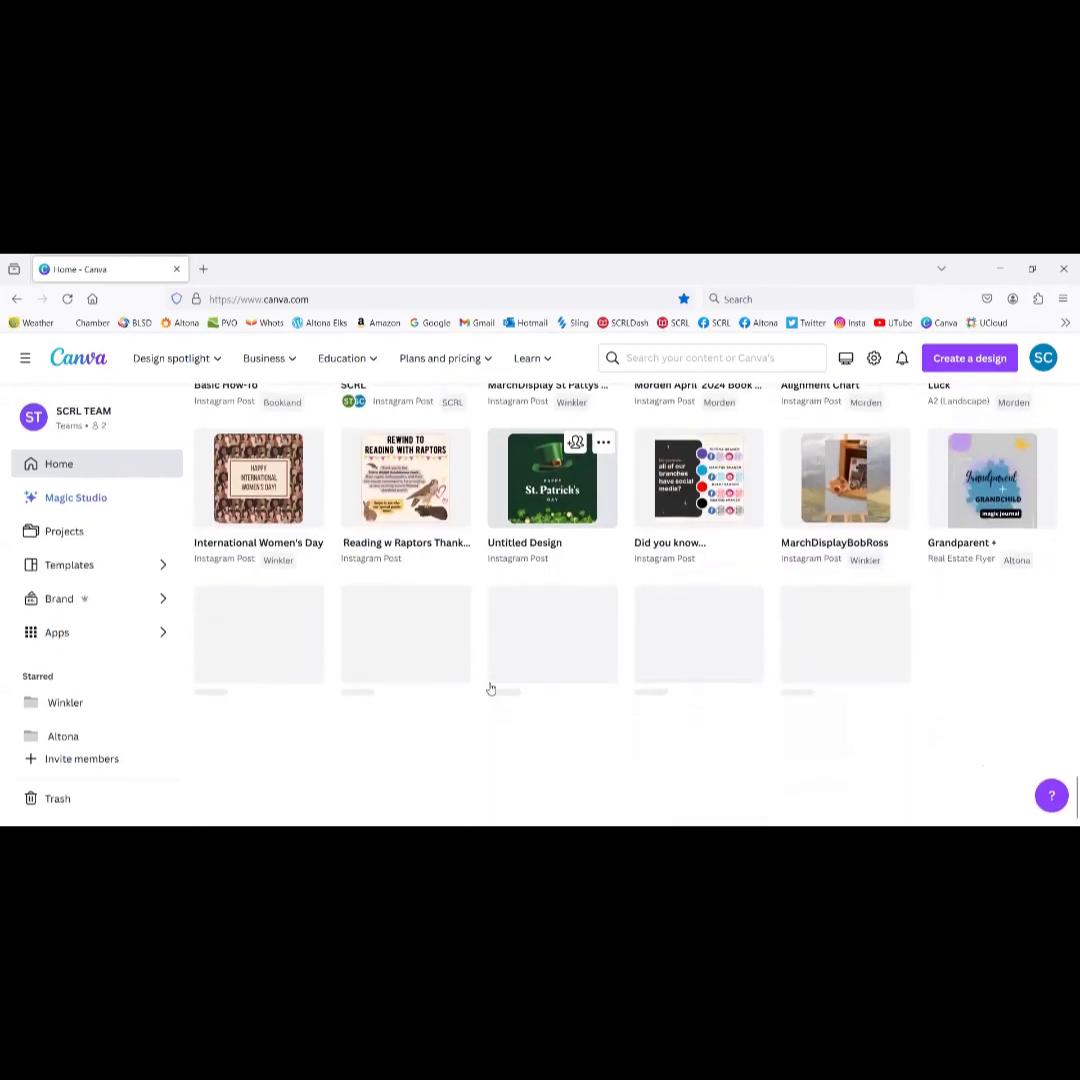
{"action": "scroll", "coordinate": [492, 754], "scroll_direction": "down", "scroll_amount": 3}
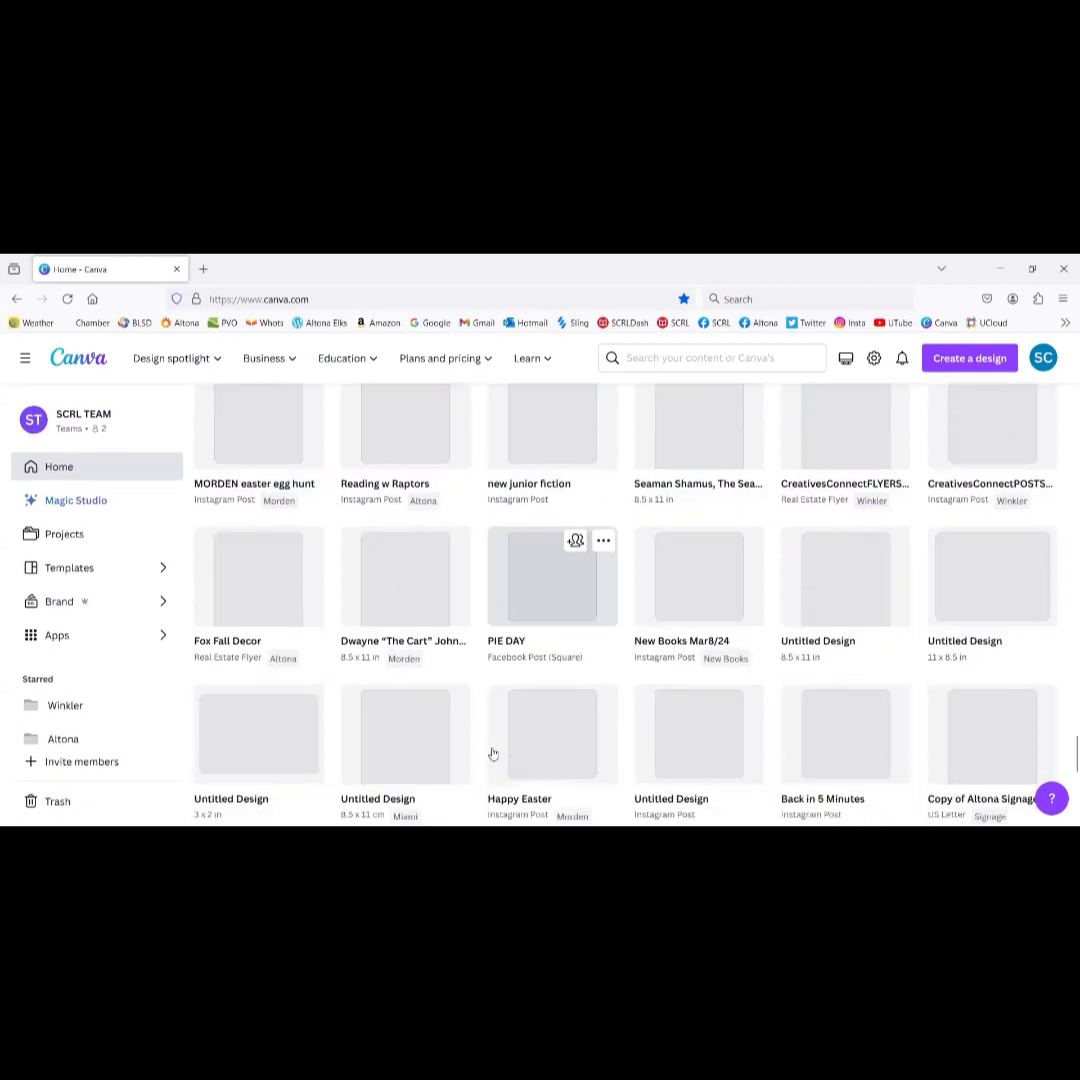
{"action": "scroll", "coordinate": [492, 753], "scroll_direction": "down", "scroll_amount": 3}
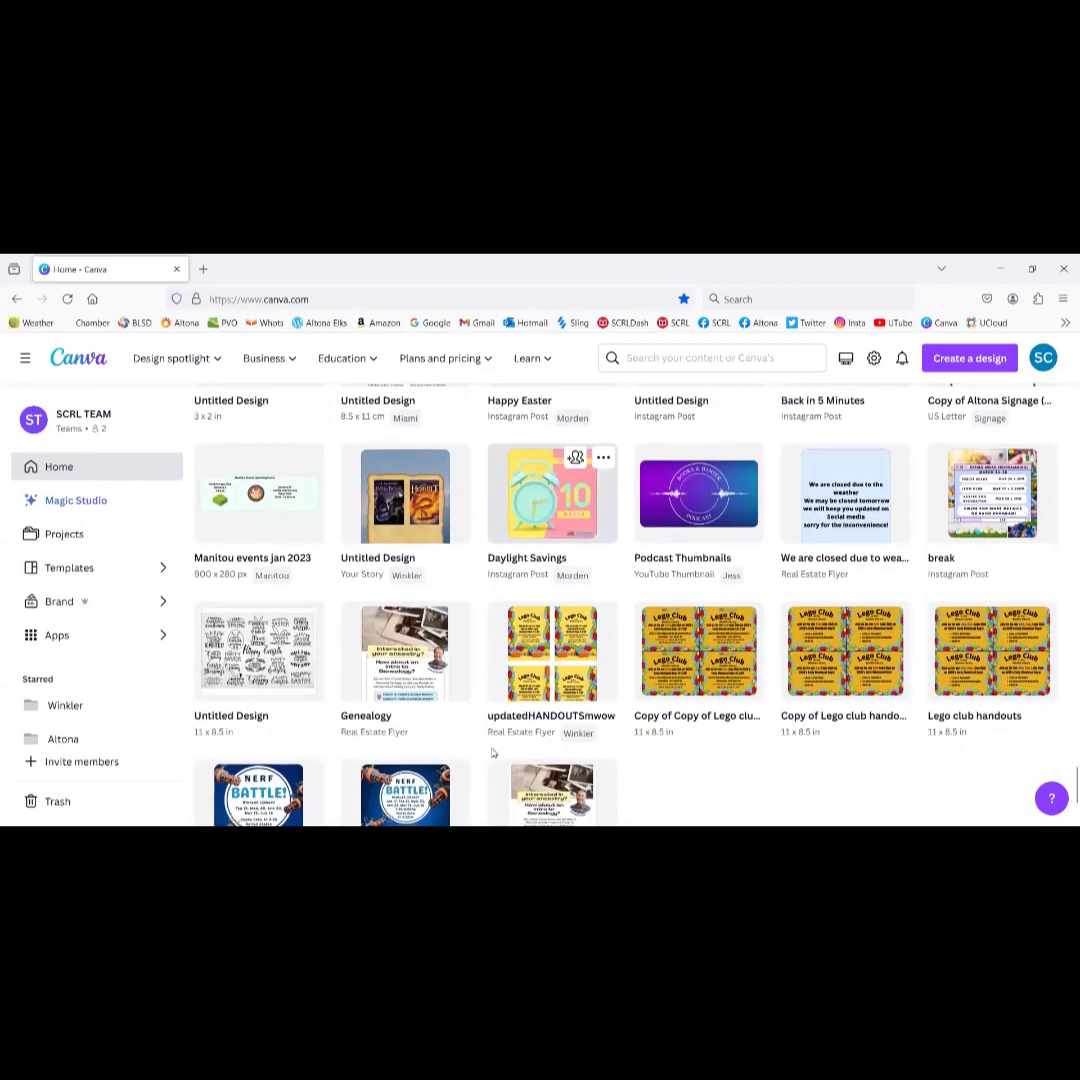
{"action": "scroll", "coordinate": [492, 753], "scroll_direction": "down", "scroll_amount": 3}
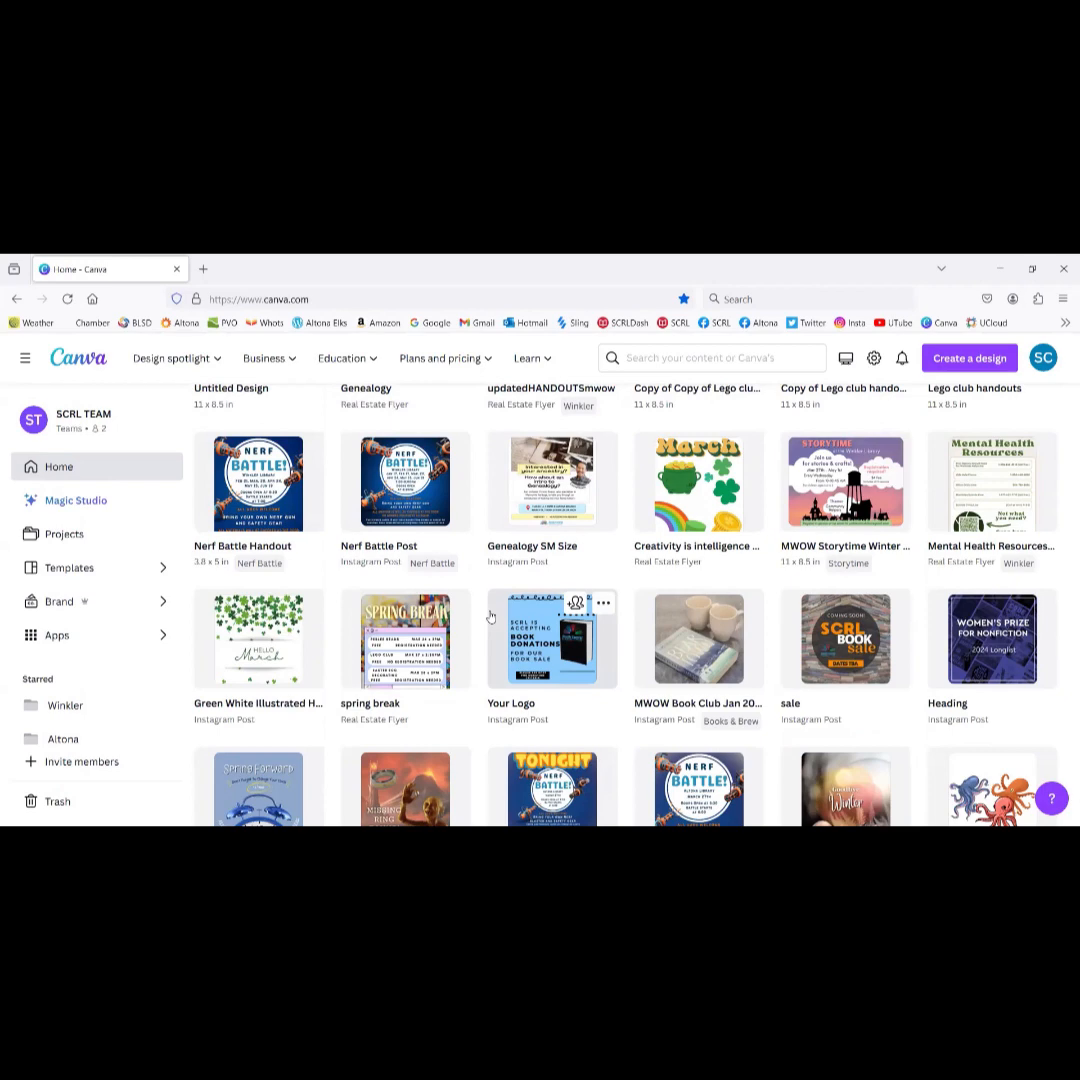
{"action": "scroll", "coordinate": [490, 617], "scroll_direction": "down", "scroll_amount": 3}
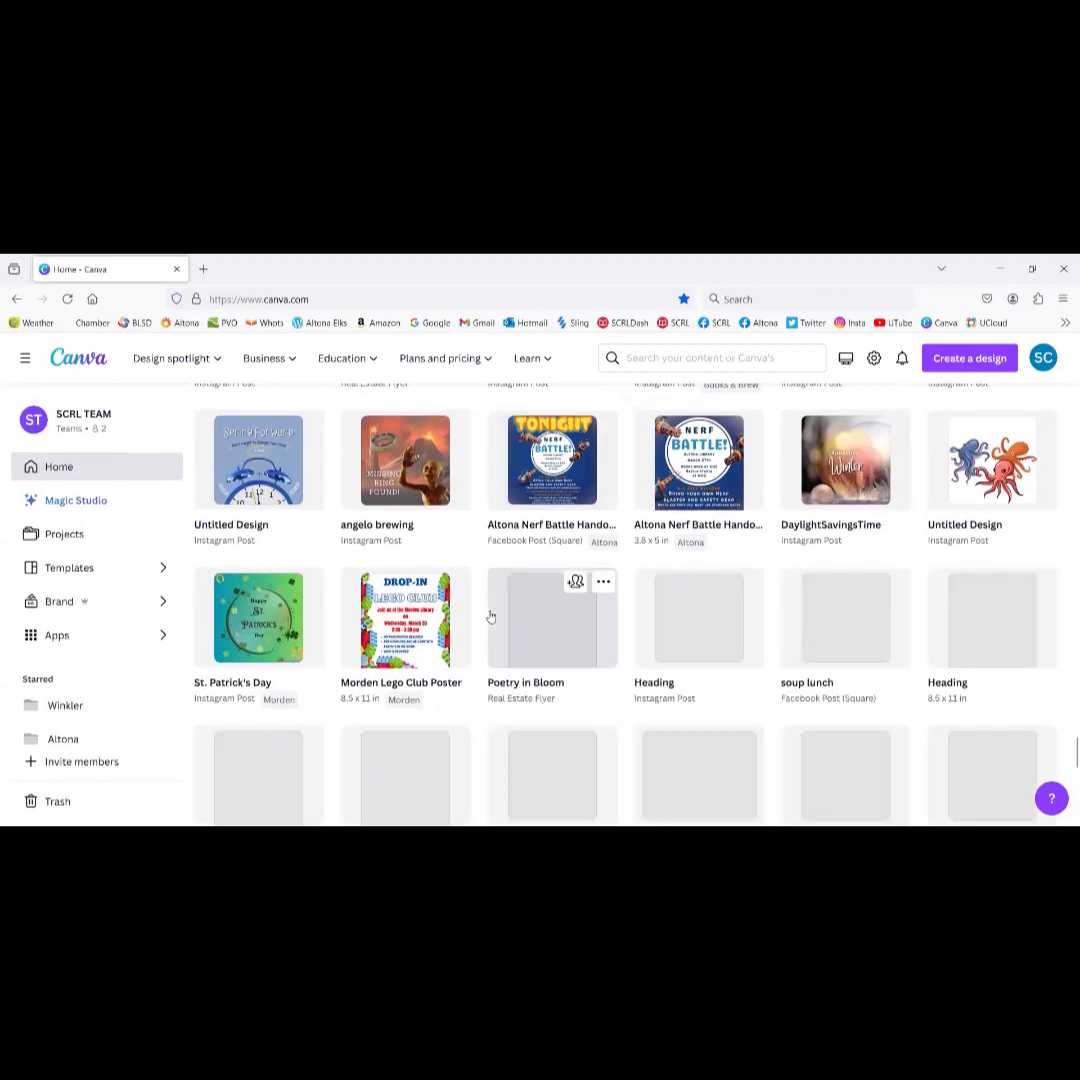
{"action": "scroll", "coordinate": [490, 617], "scroll_direction": "down", "scroll_amount": 8}
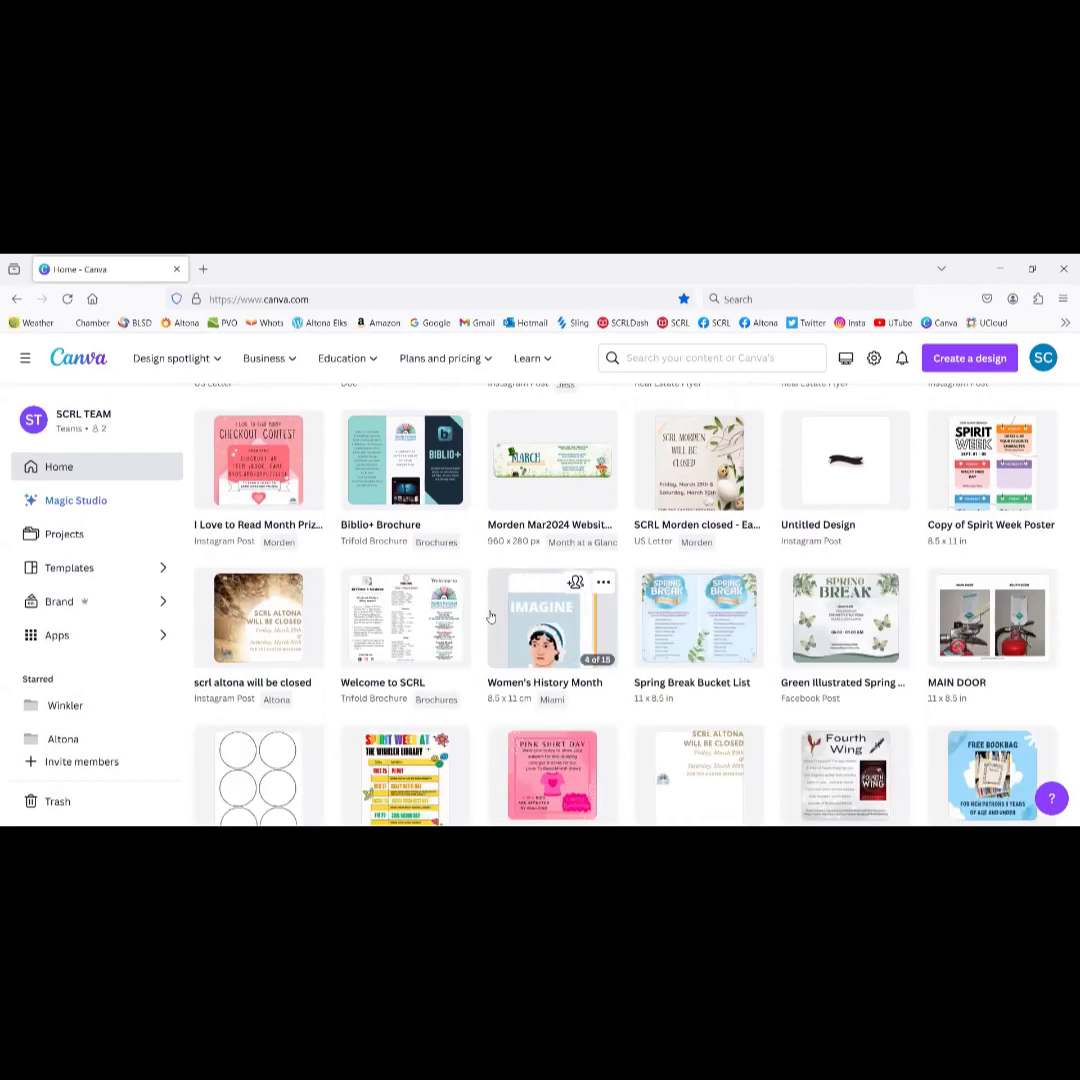
{"action": "scroll", "coordinate": [490, 617], "scroll_direction": "down", "scroll_amount": 5}
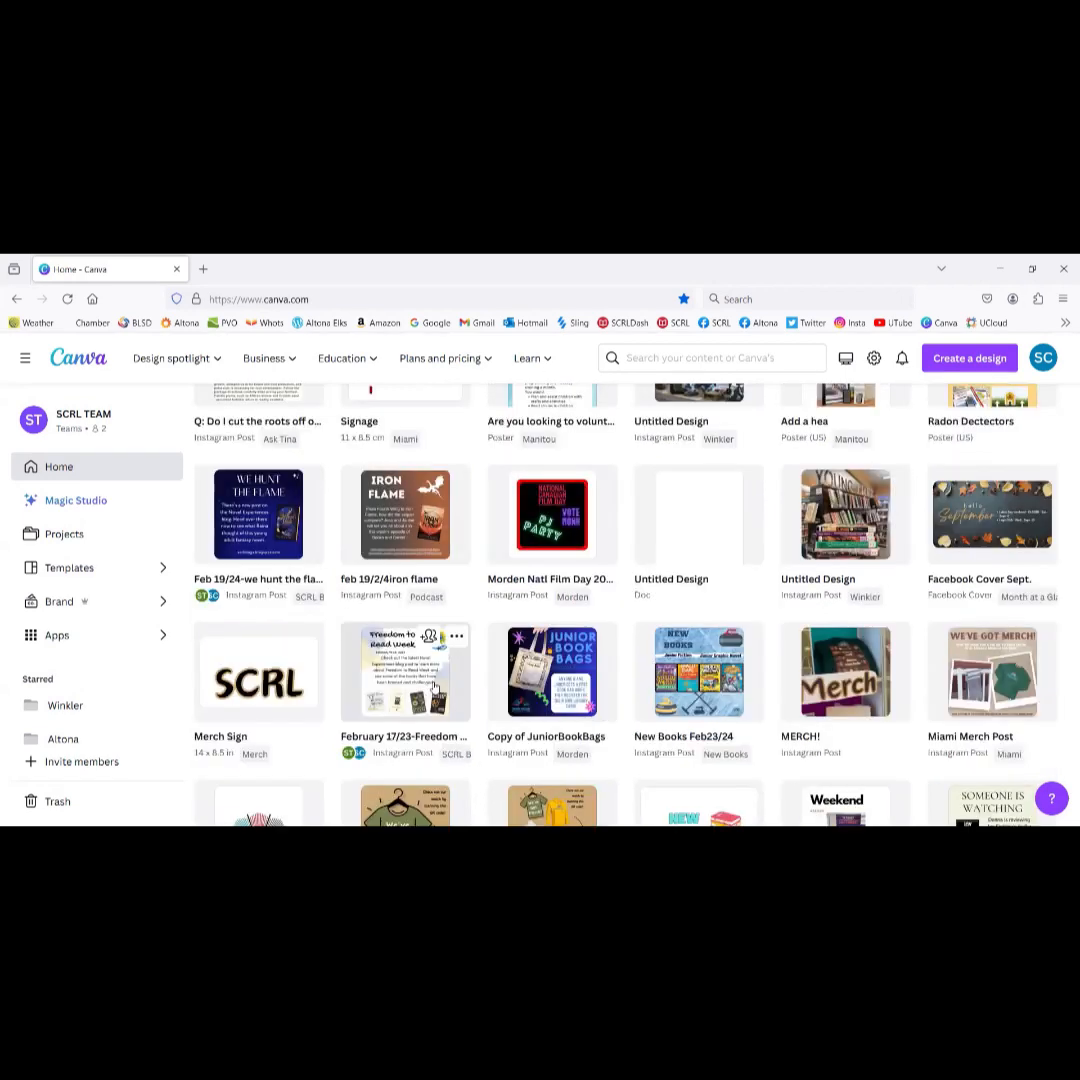
{"action": "scroll", "coordinate": [435, 688], "scroll_direction": "down", "scroll_amount": 5}
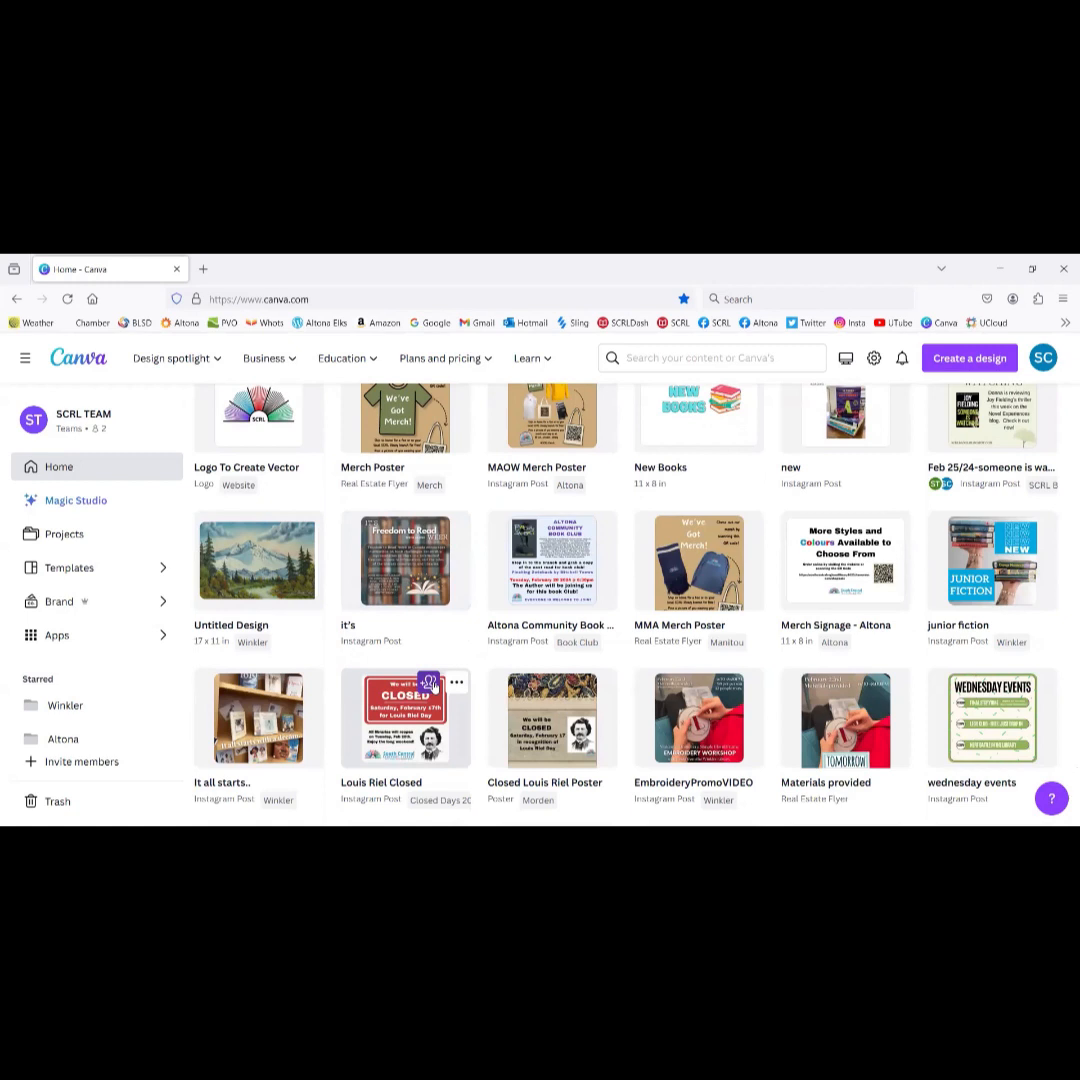
{"action": "scroll", "coordinate": [432, 685], "scroll_direction": "down", "scroll_amount": 10}
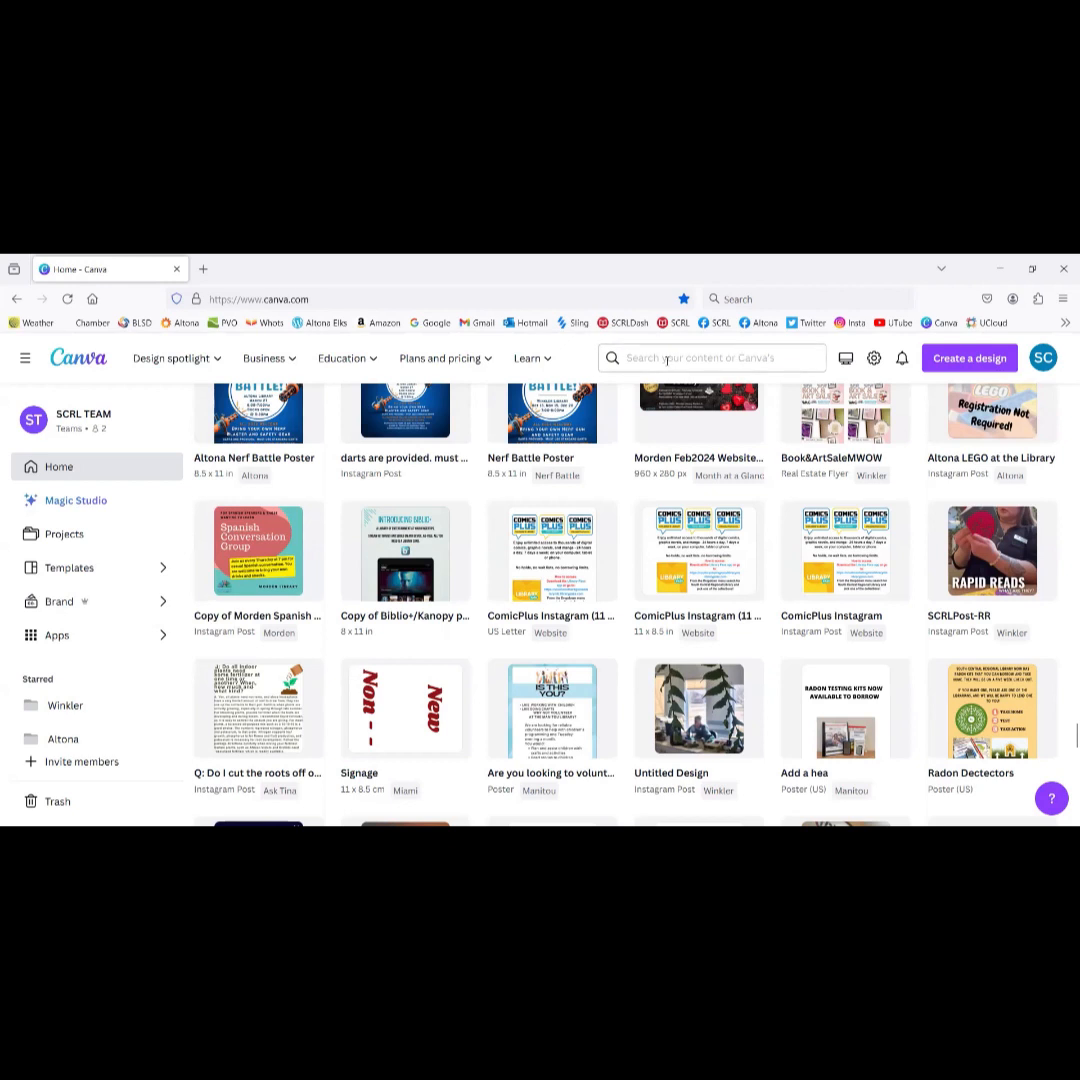
Step: Search for 'altona' and switch the results to the team's Projects
{"action": "left_click", "coordinate": [658, 360]}
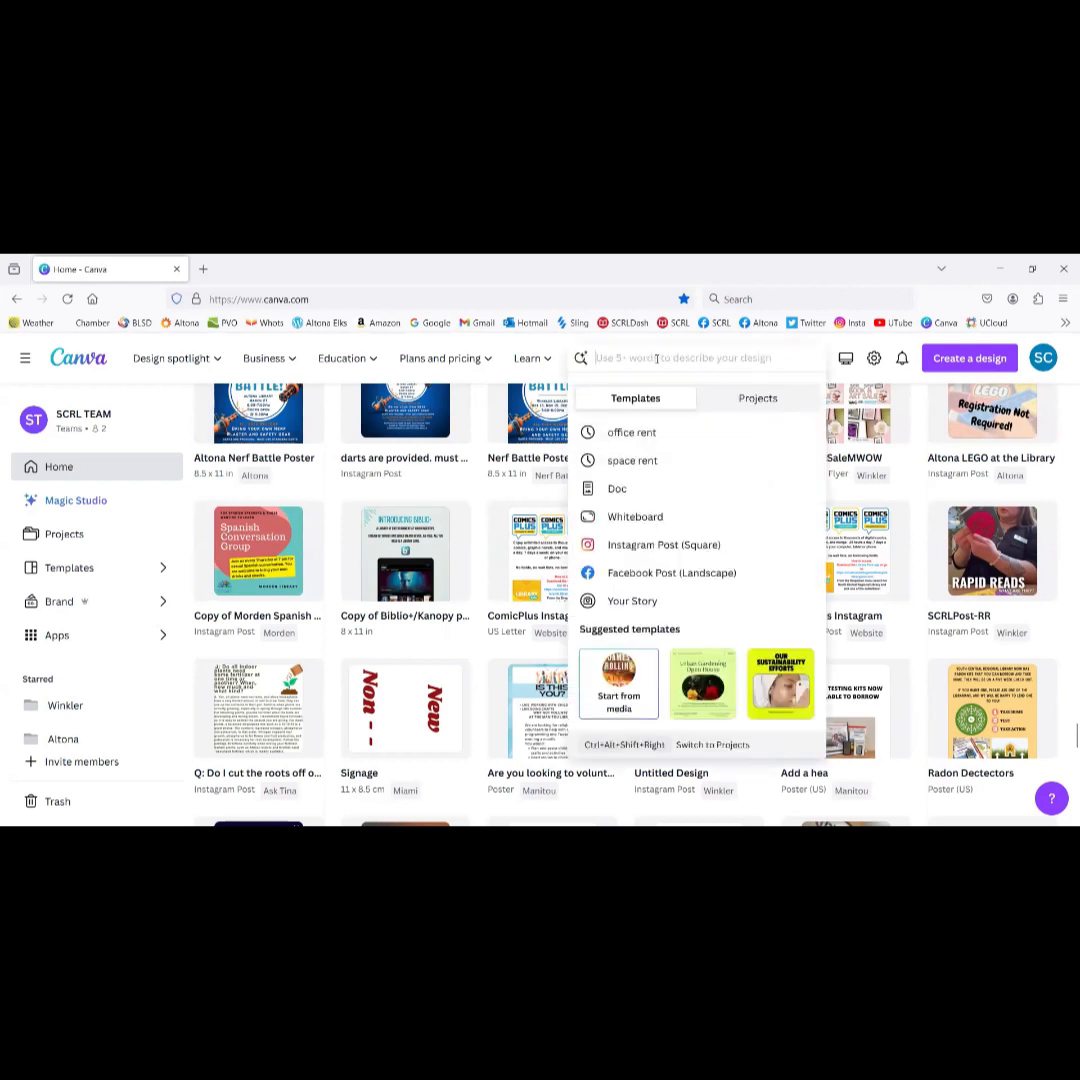
{"action": "type", "text": "altona"}
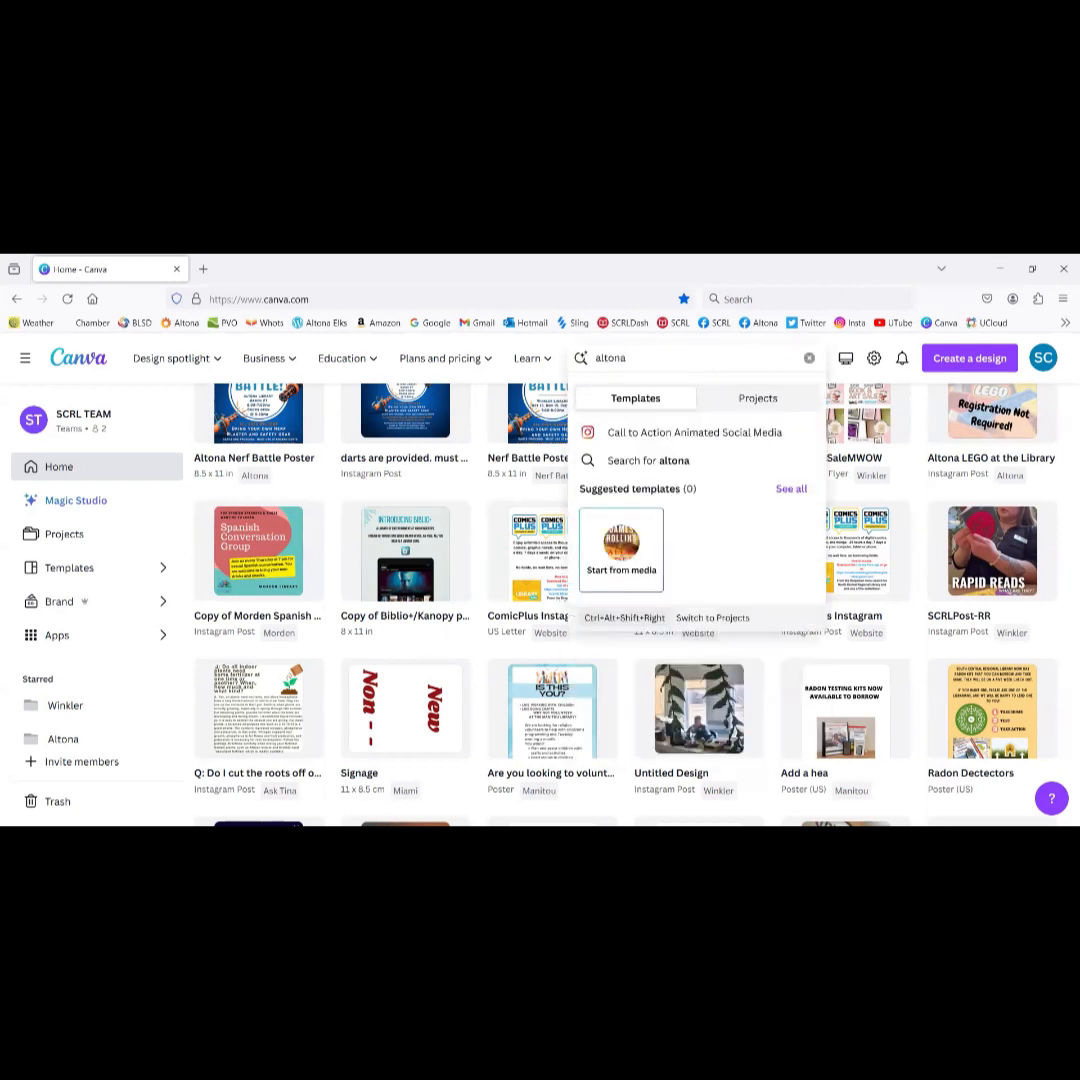
{"action": "key", "text": "Return"}
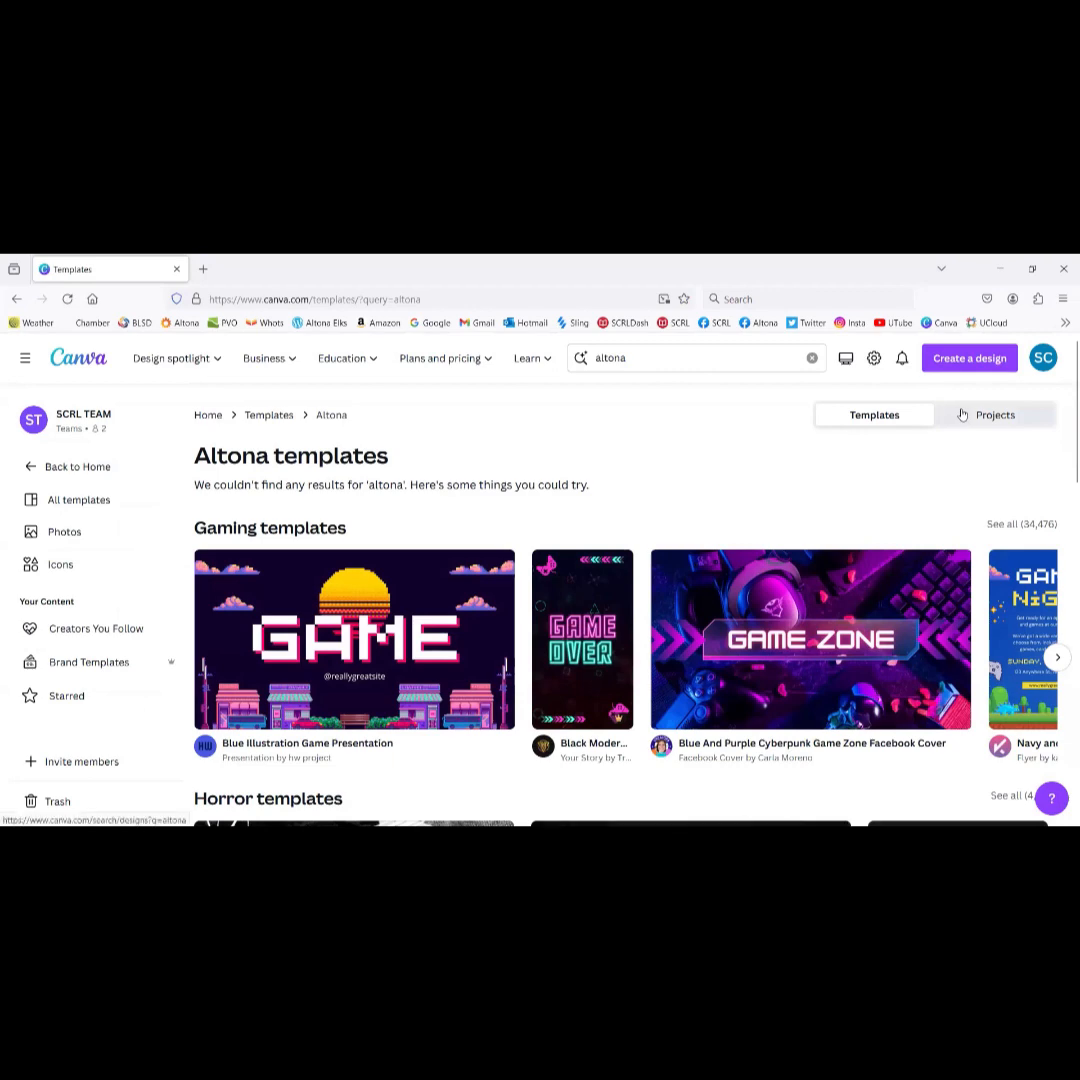
{"action": "left_click", "coordinate": [990, 418]}
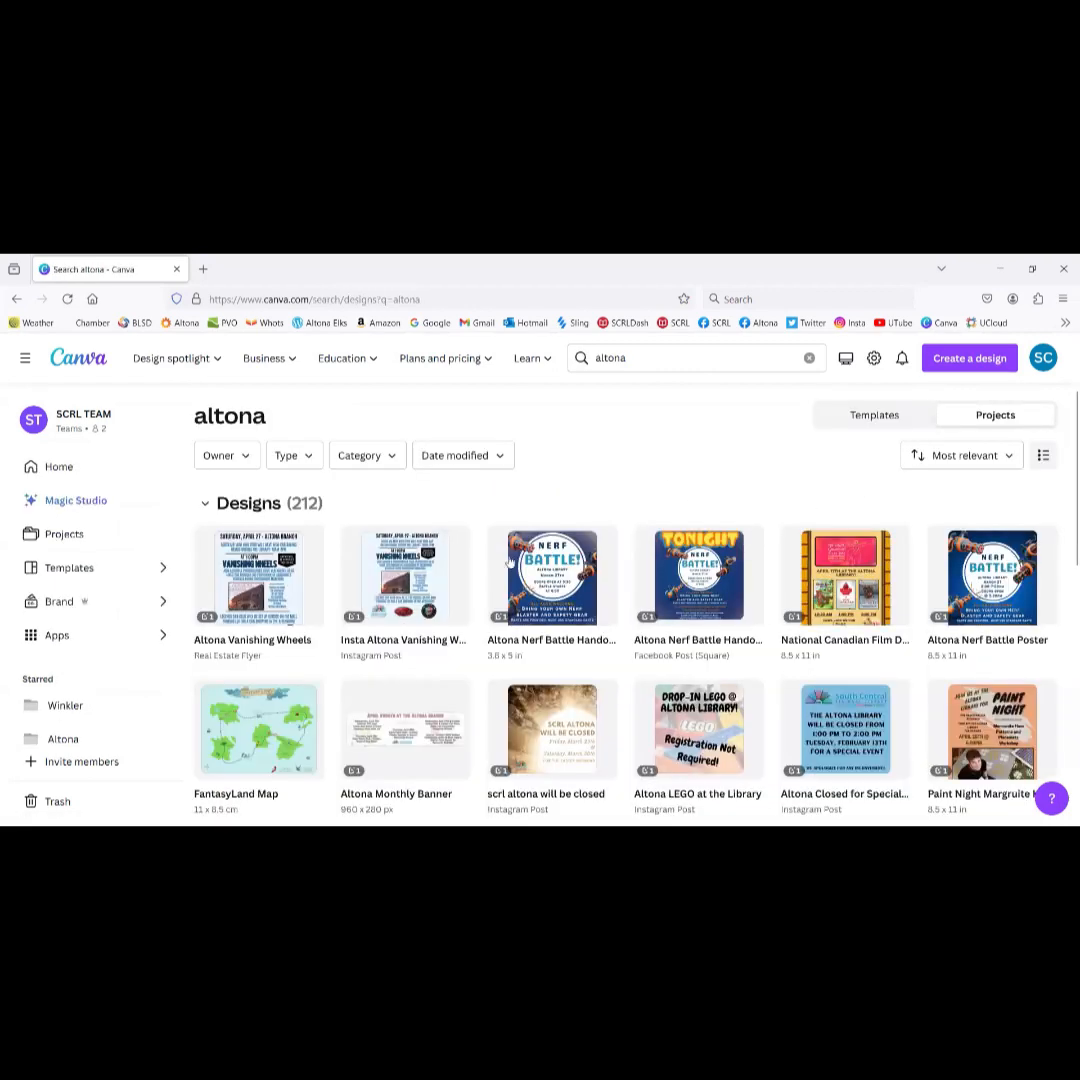
Step: Load more altona results twice, revealing designs, two folders and uploaded images
{"action": "scroll", "coordinate": [545, 560], "scroll_direction": "down", "scroll_amount": 2}
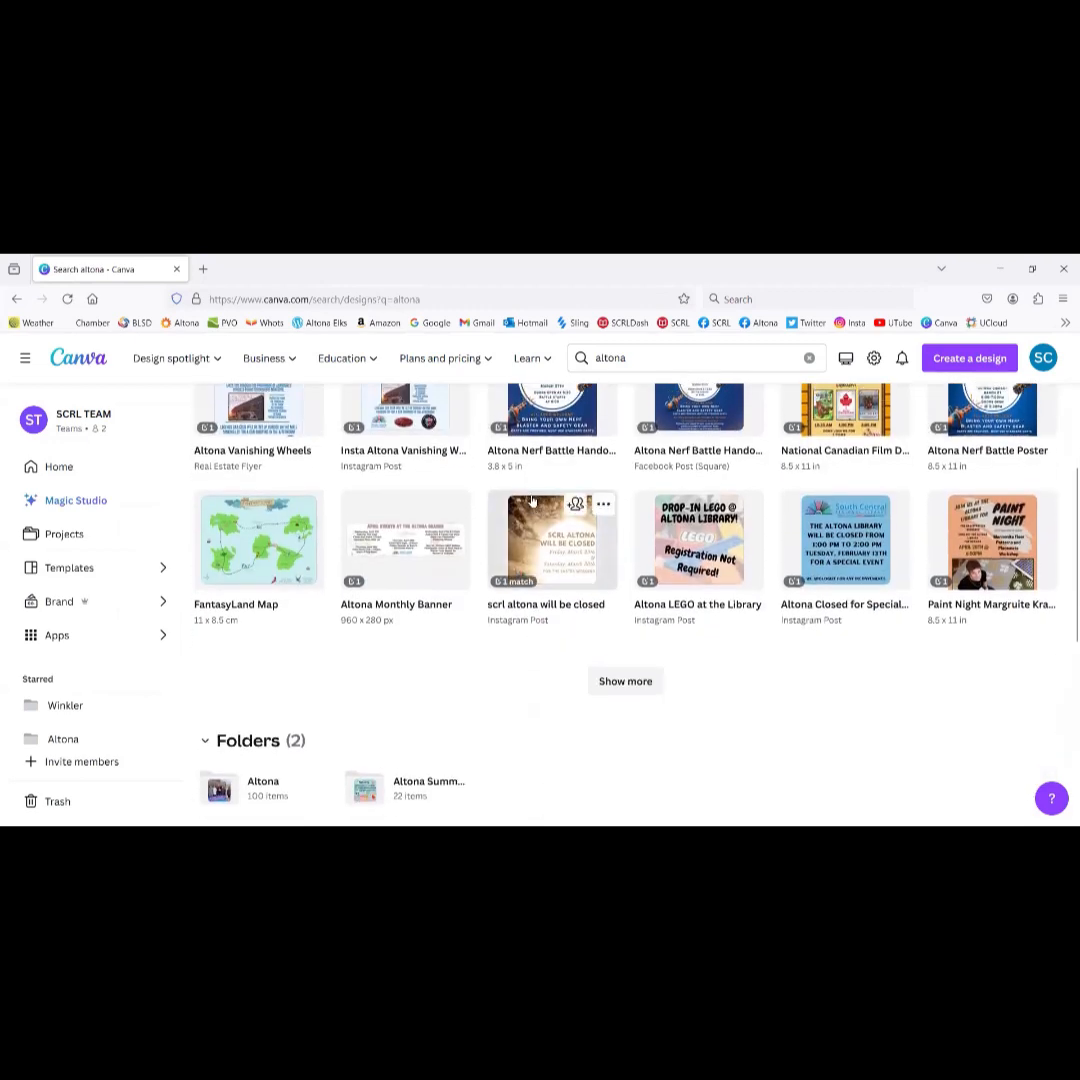
{"action": "scroll", "coordinate": [568, 640], "scroll_direction": "up", "scroll_amount": 1}
{"action": "left_click", "coordinate": [624, 780]}
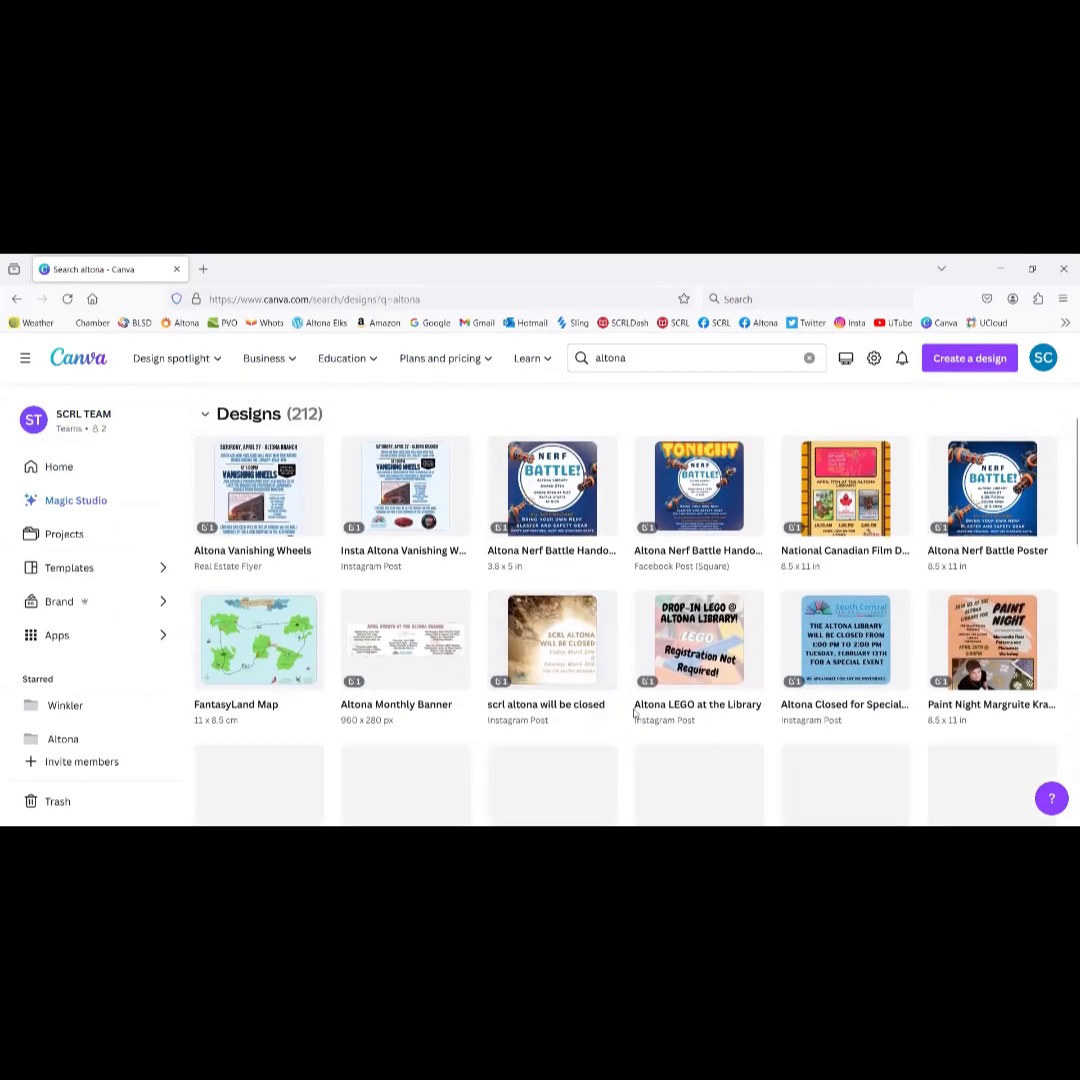
{"action": "scroll", "coordinate": [592, 487], "scroll_direction": "down", "scroll_amount": 5}
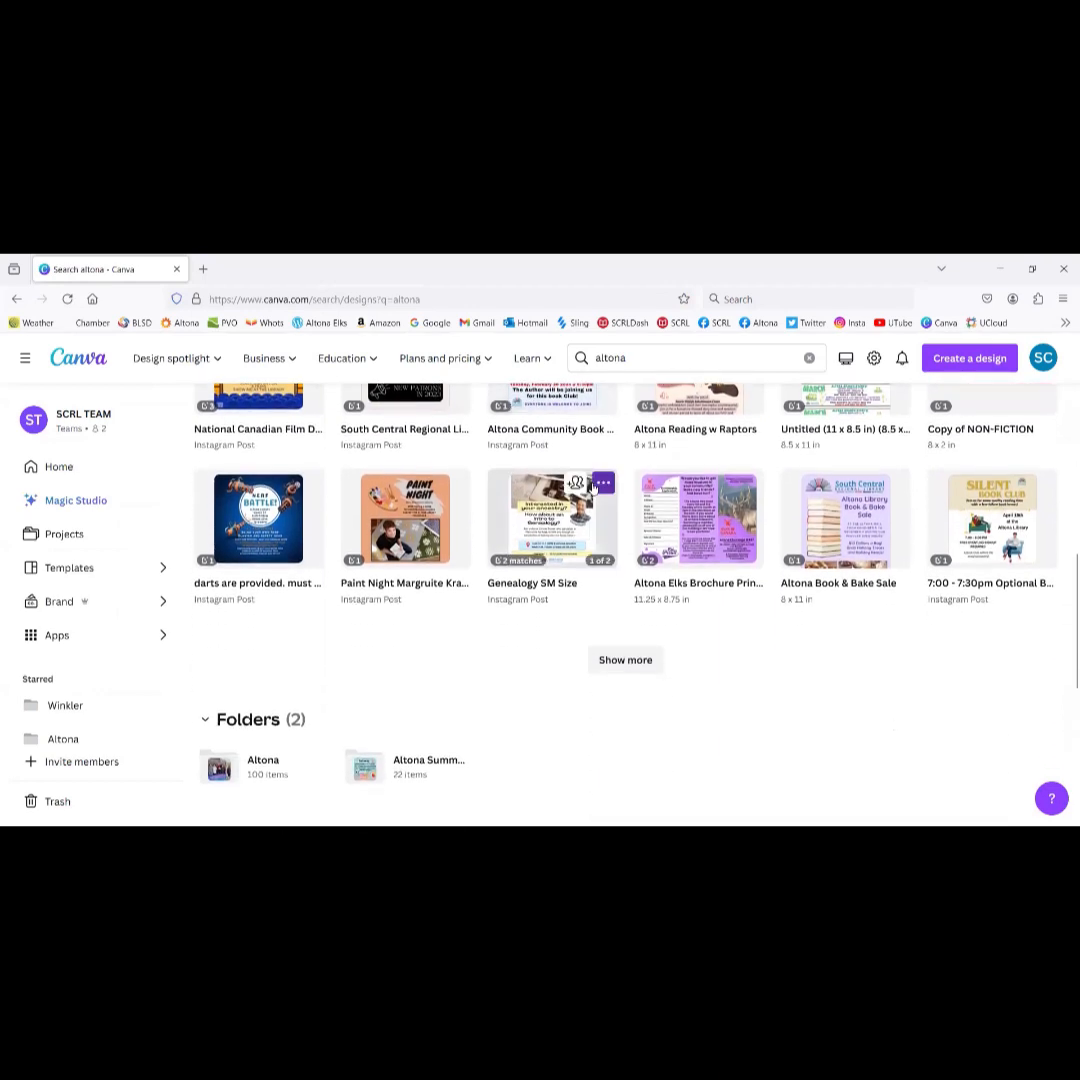
{"action": "left_click", "coordinate": [611, 662]}
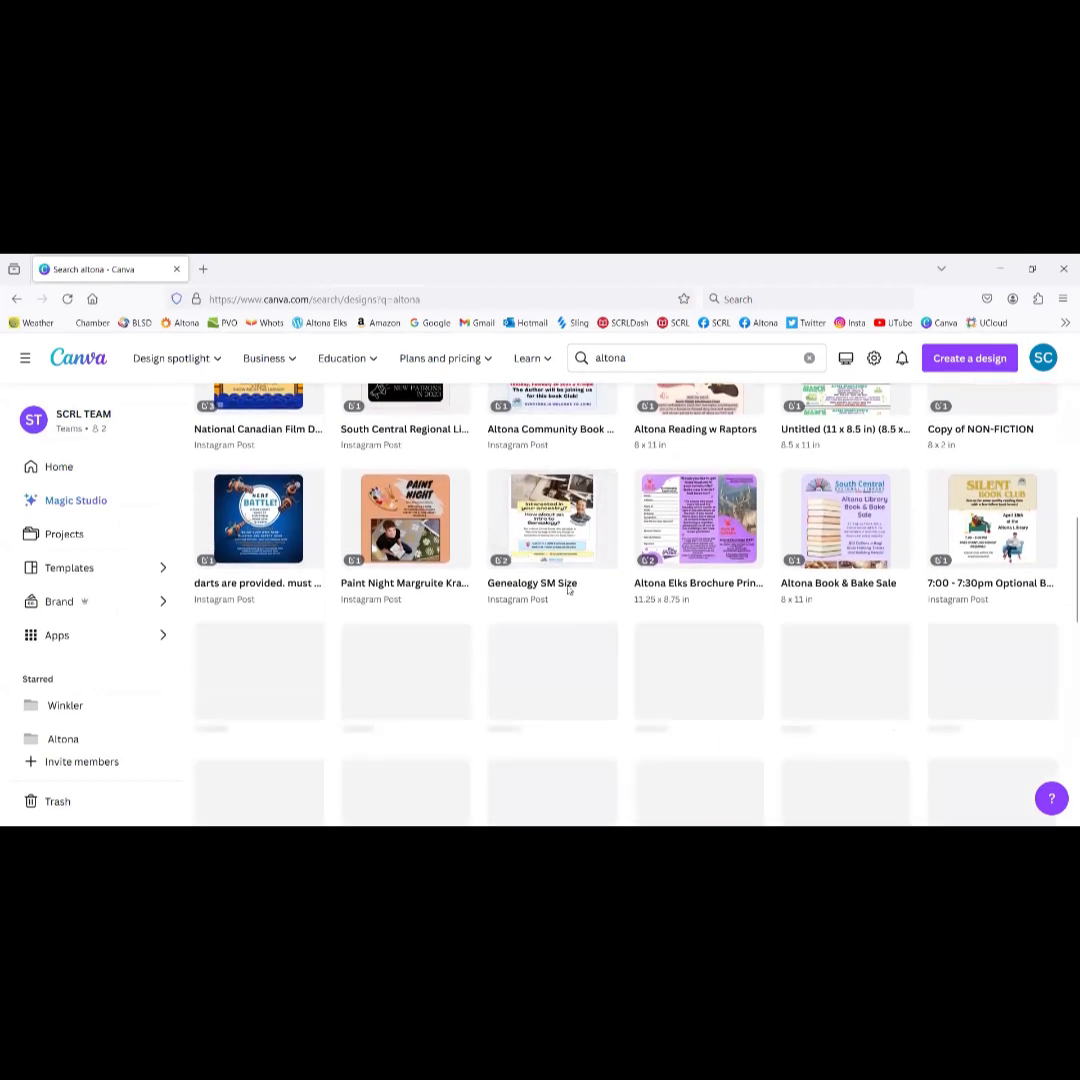
{"action": "scroll", "coordinate": [567, 590], "scroll_direction": "down", "scroll_amount": 4}
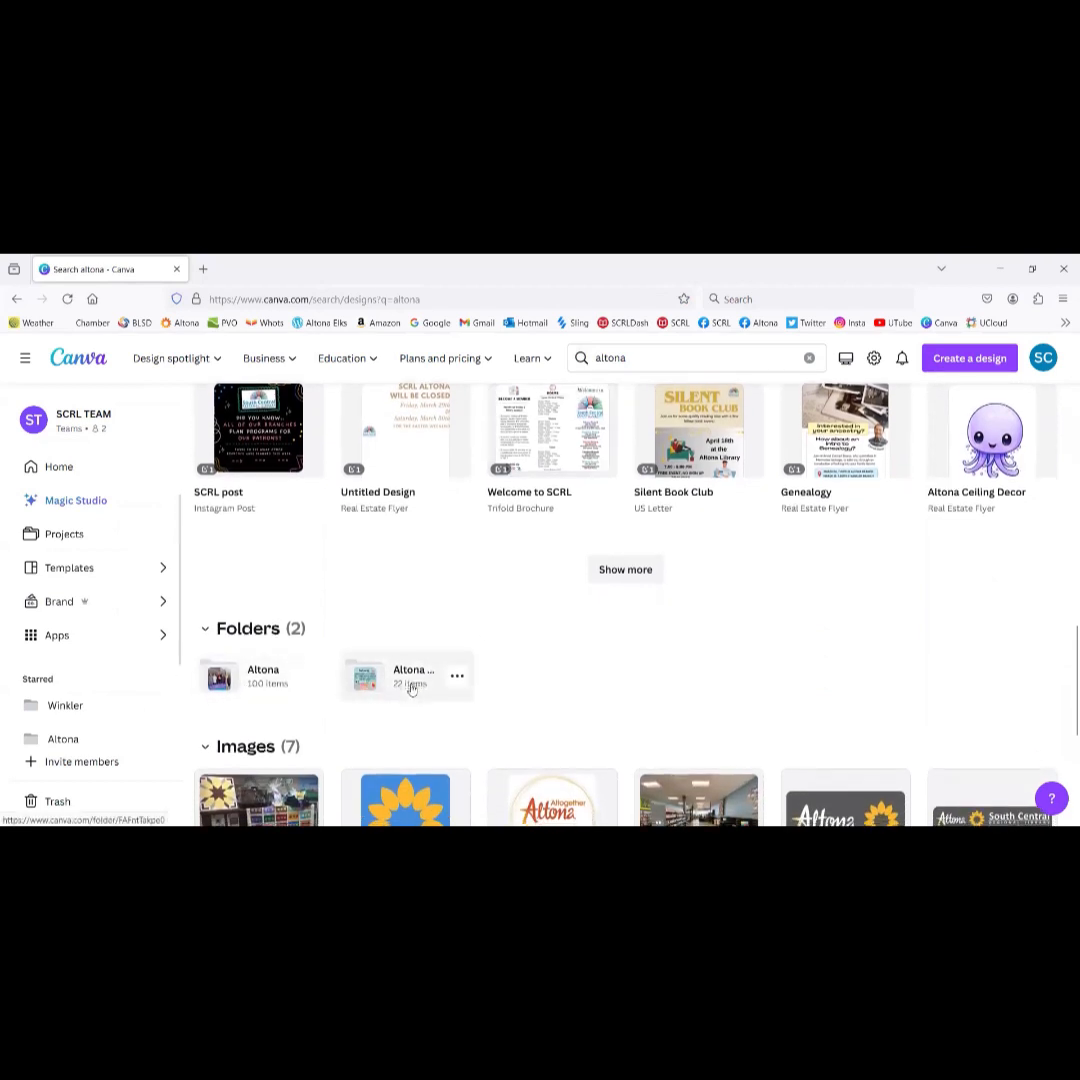
{"action": "scroll", "coordinate": [406, 690], "scroll_direction": "down", "scroll_amount": 3}
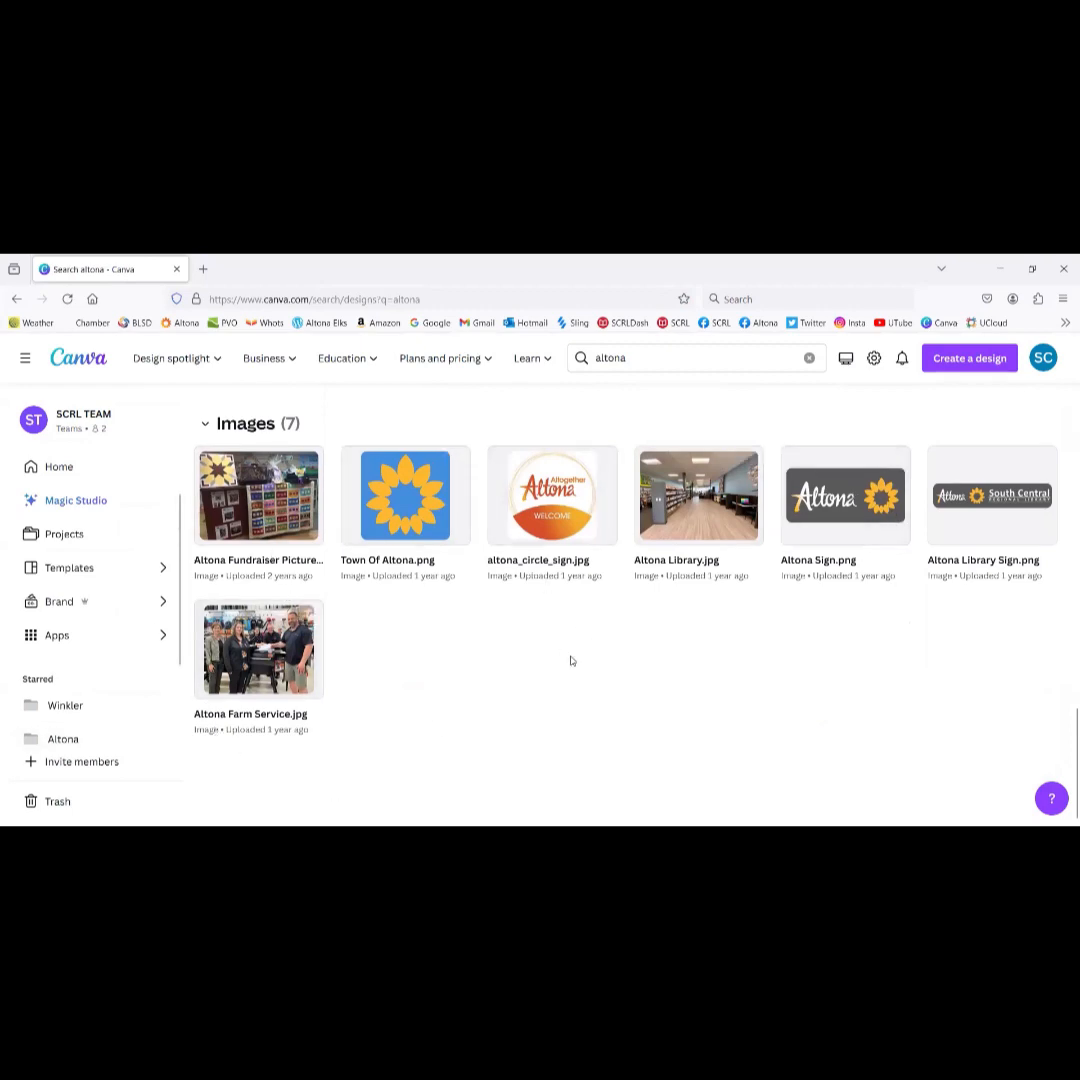
{"action": "scroll", "coordinate": [571, 660], "scroll_direction": "up", "scroll_amount": 8}
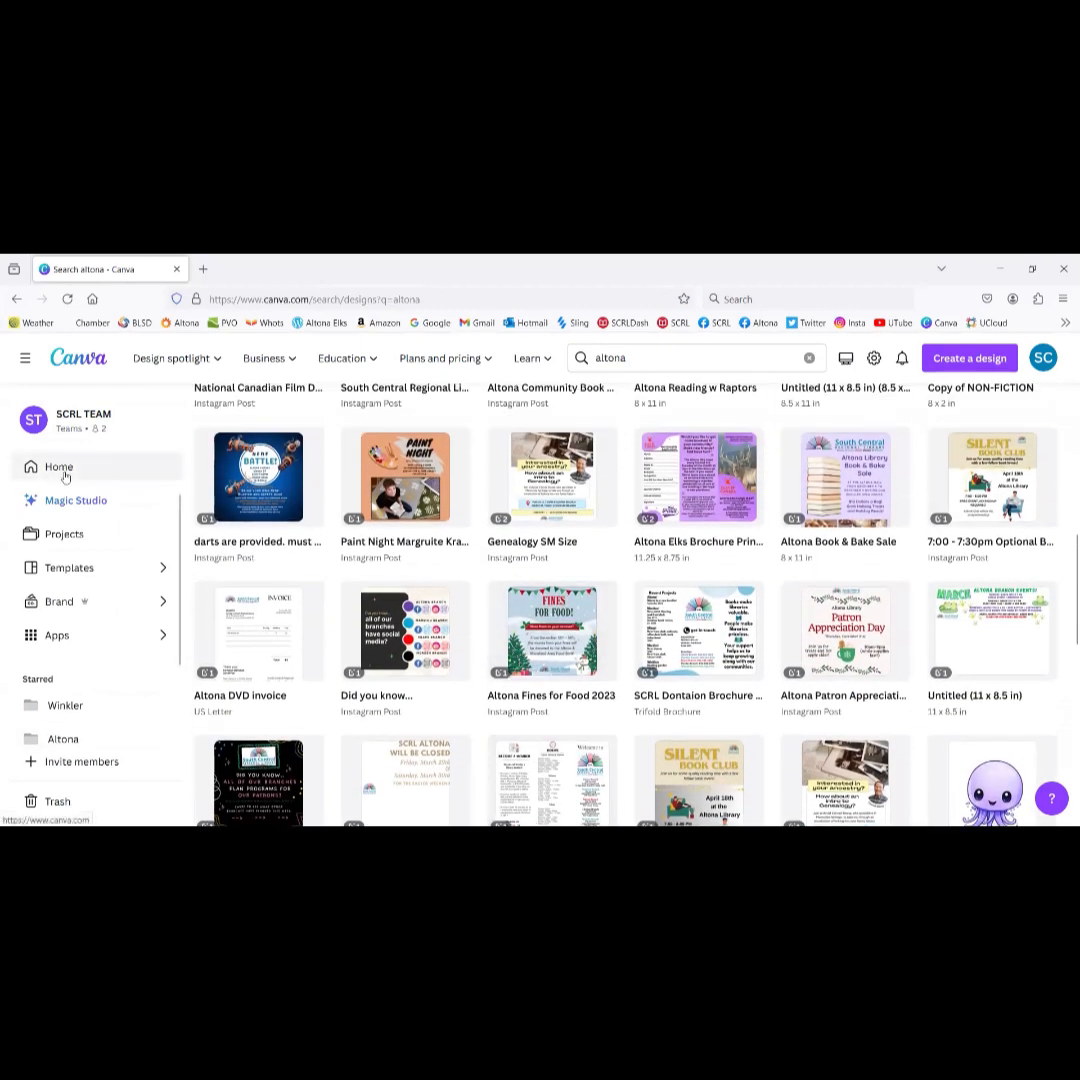
Step: Return to the SCRL home page and scroll through its design grid
{"action": "left_click", "coordinate": [65, 477]}
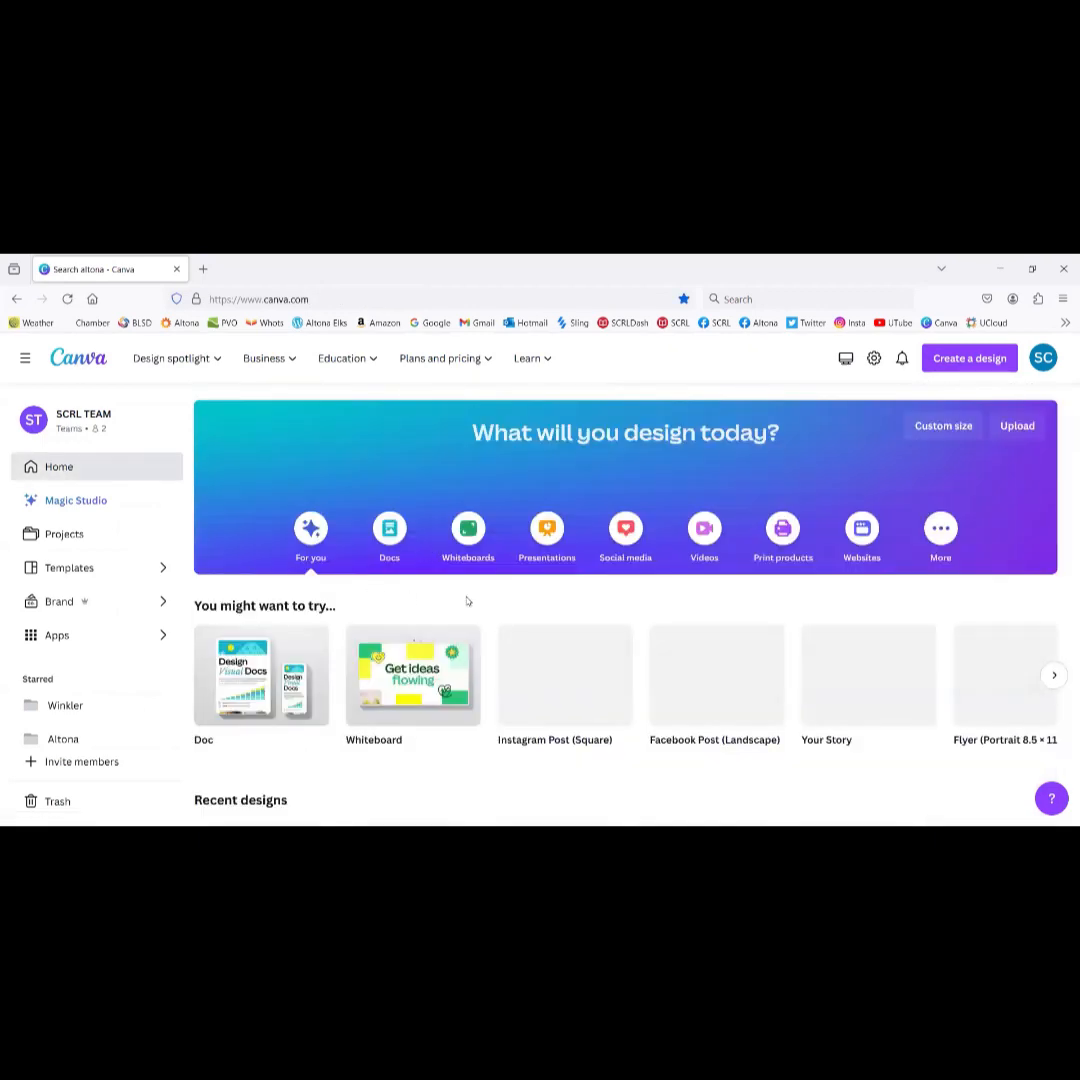
{"action": "scroll", "coordinate": [450, 580], "scroll_direction": "down", "scroll_amount": 6}
{"action": "scroll", "coordinate": [467, 601], "scroll_direction": "down", "scroll_amount": 1}
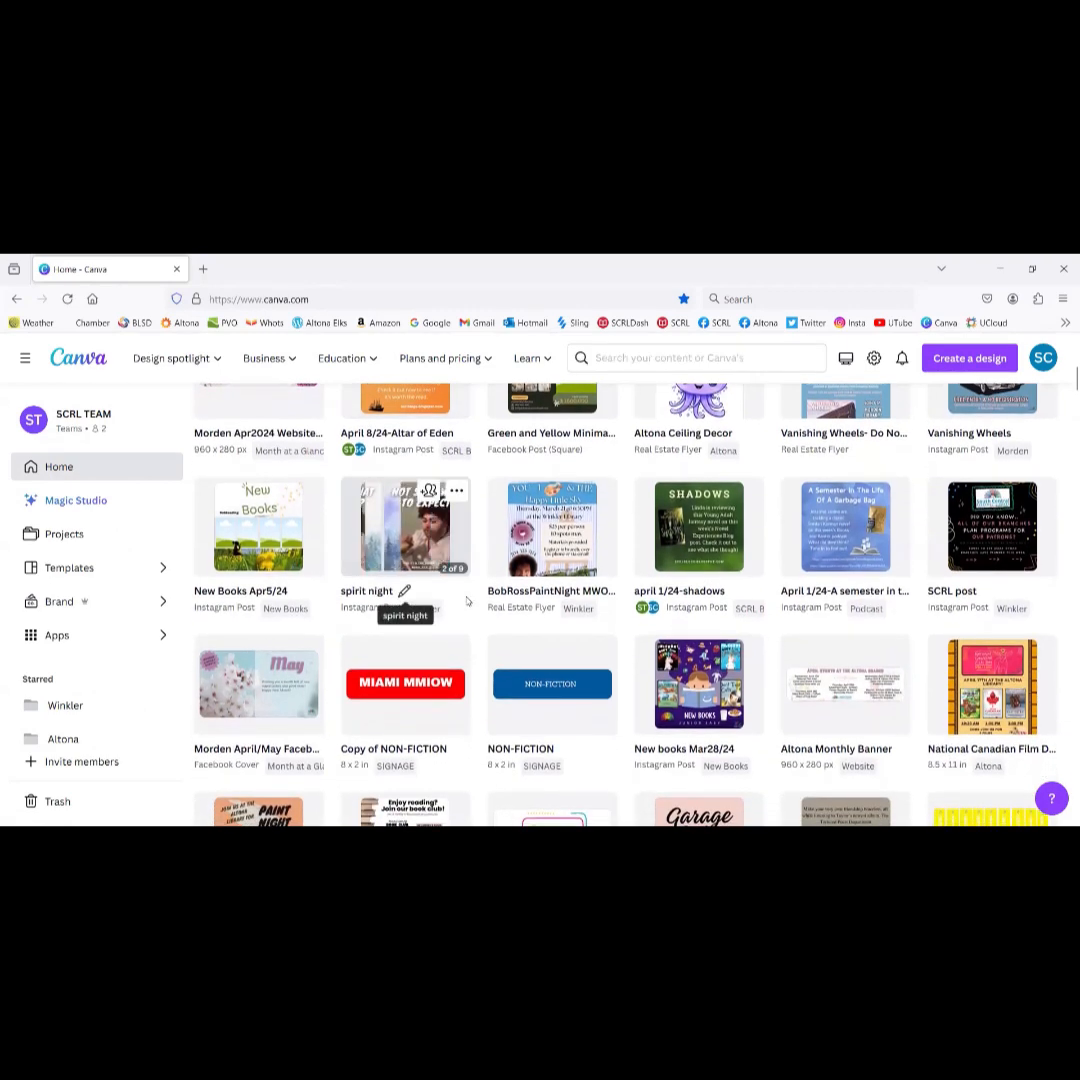
{"action": "scroll", "coordinate": [467, 601], "scroll_direction": "down", "scroll_amount": 4}
{"action": "mouse_move", "coordinate": [466, 601]}
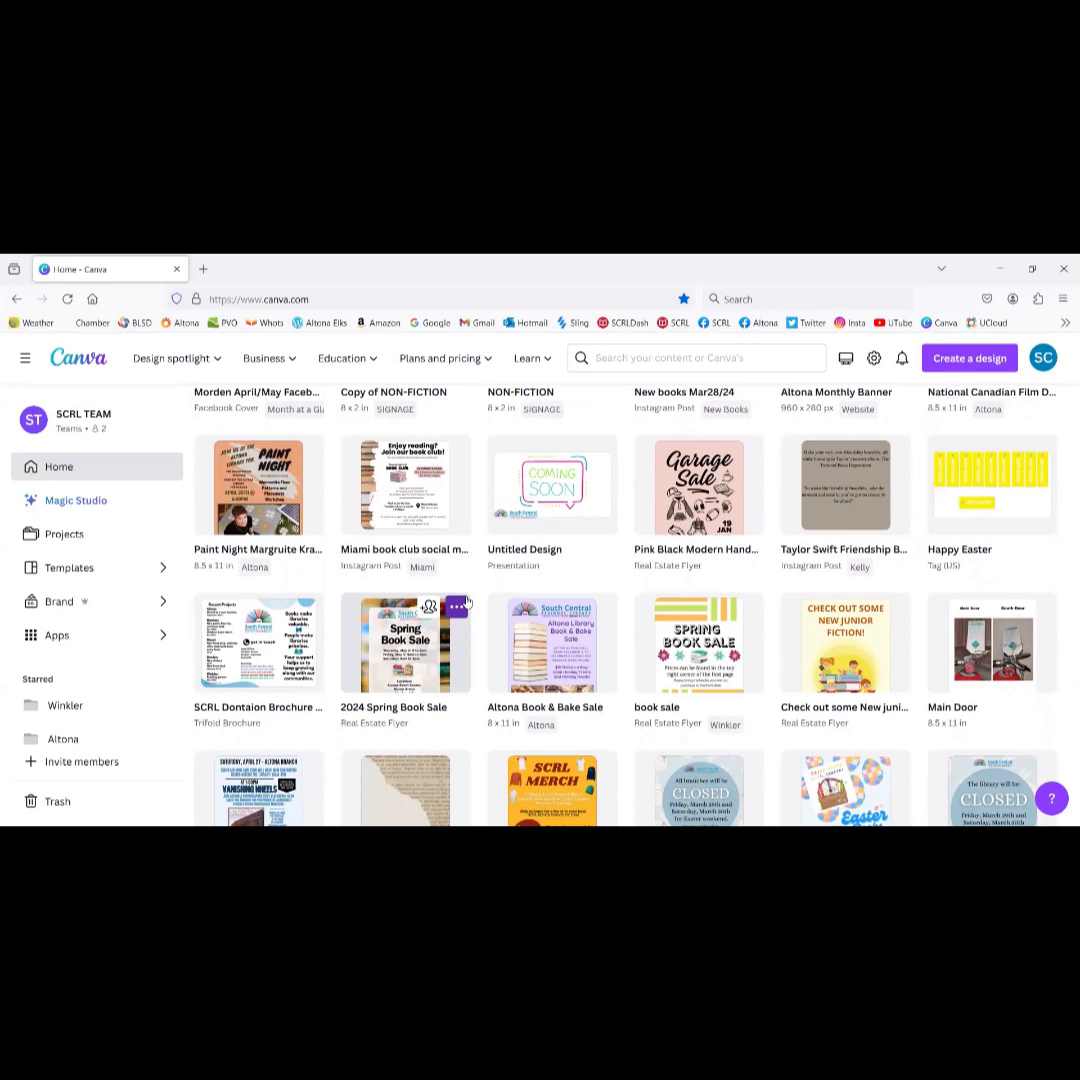
{"action": "scroll", "coordinate": [466, 601], "scroll_direction": "up", "scroll_amount": 10}
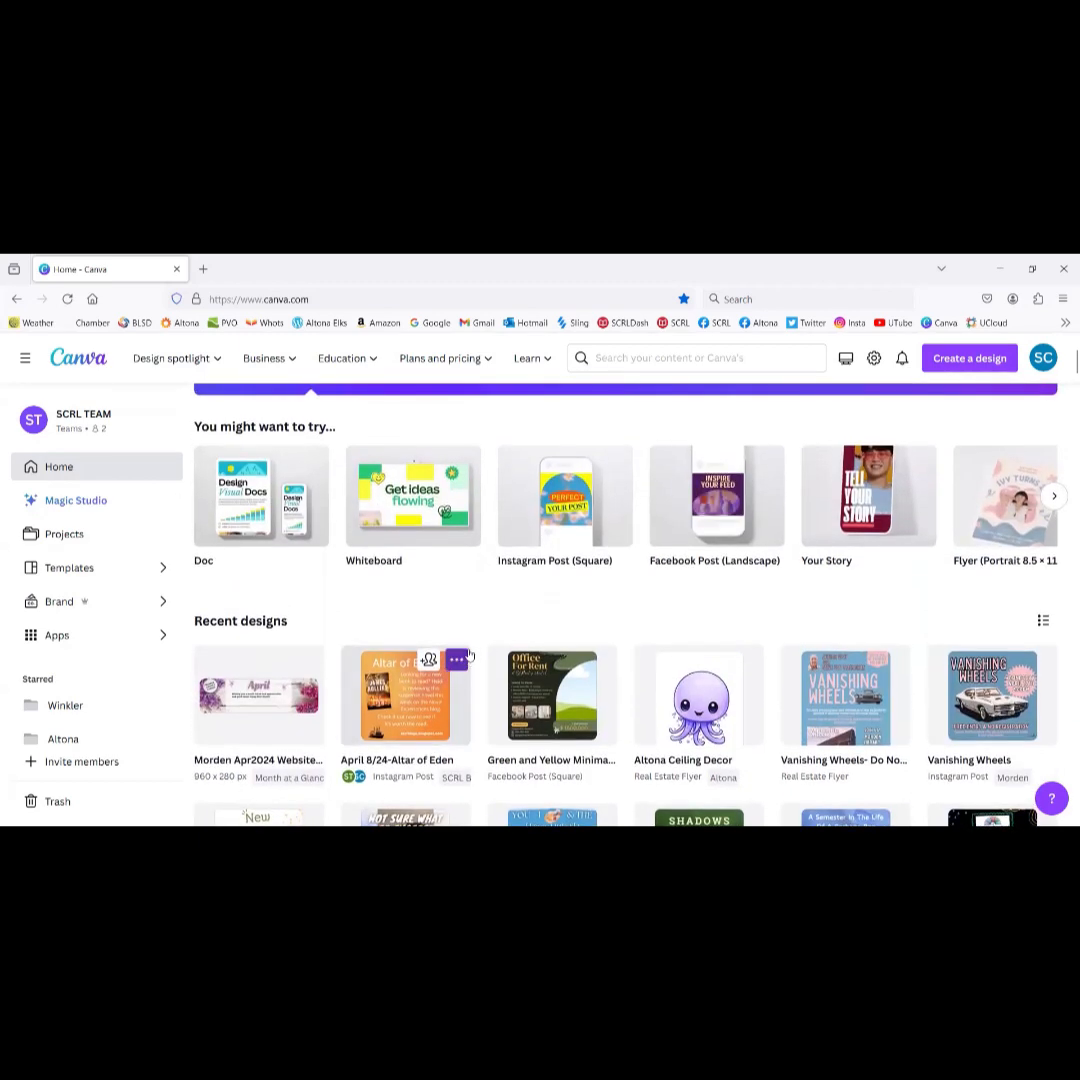
{"action": "scroll", "coordinate": [469, 655], "scroll_direction": "down", "scroll_amount": 2}
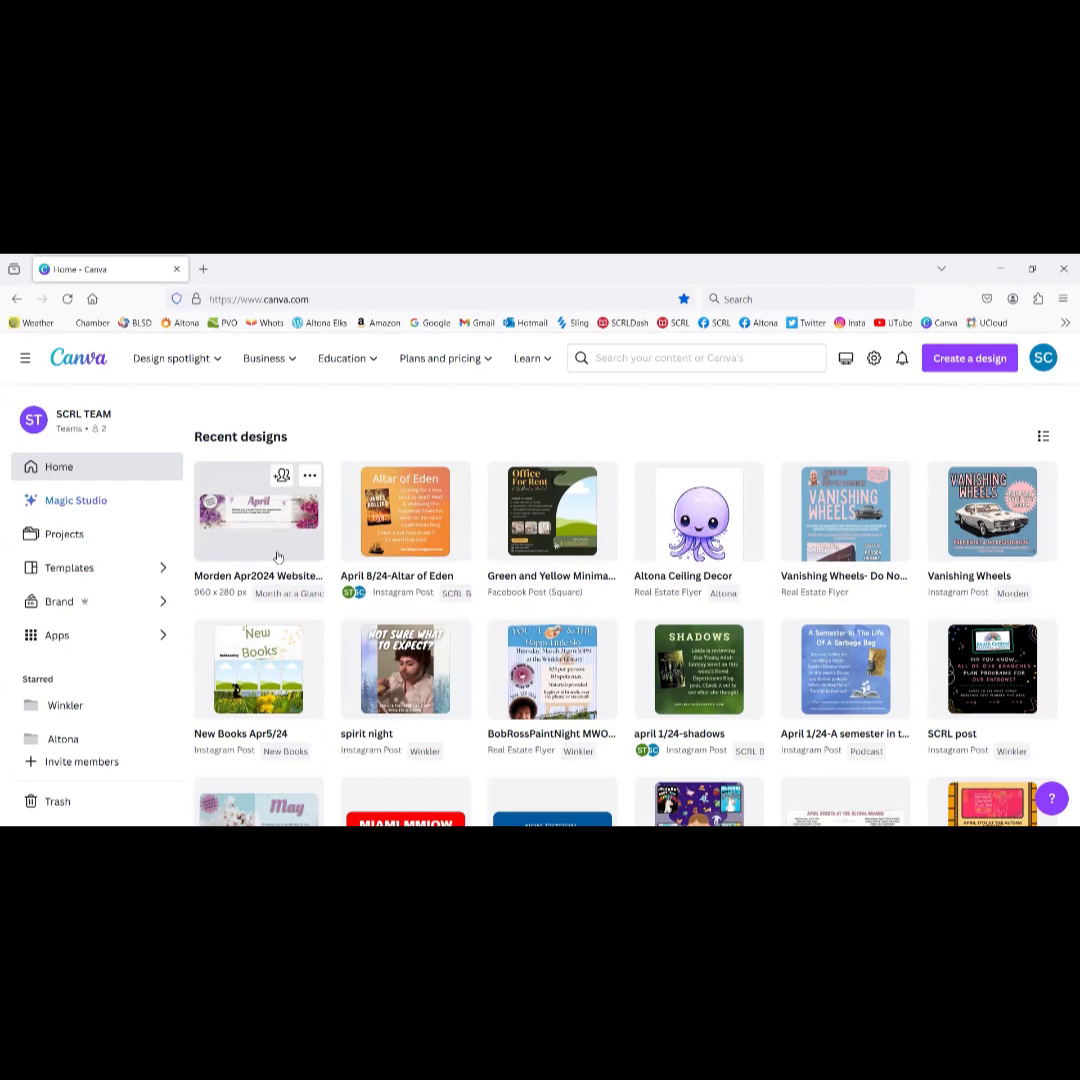
{"action": "scroll", "coordinate": [320, 610], "scroll_direction": "down", "scroll_amount": 5}
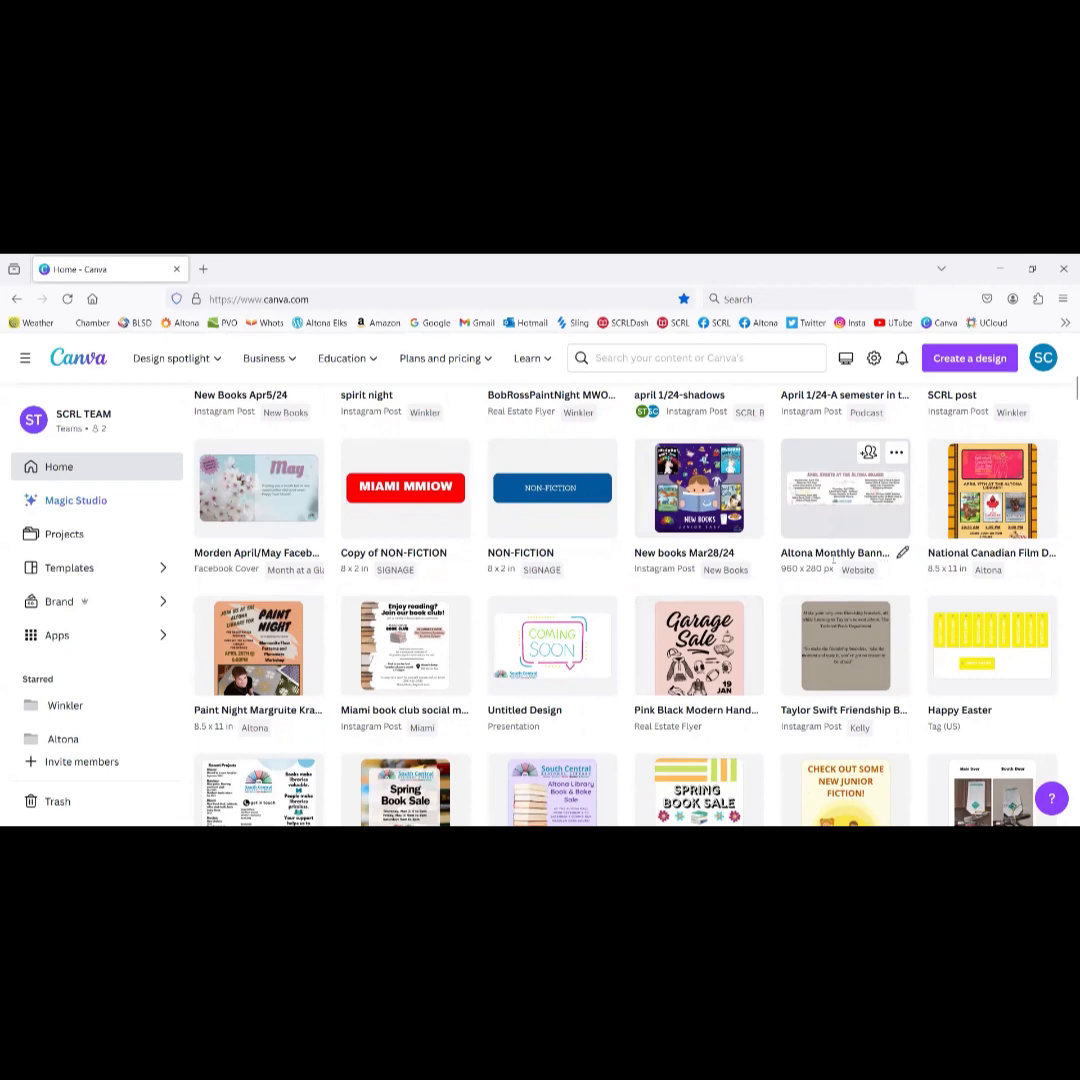
{"action": "scroll", "coordinate": [660, 560], "scroll_direction": "up", "scroll_amount": 5}
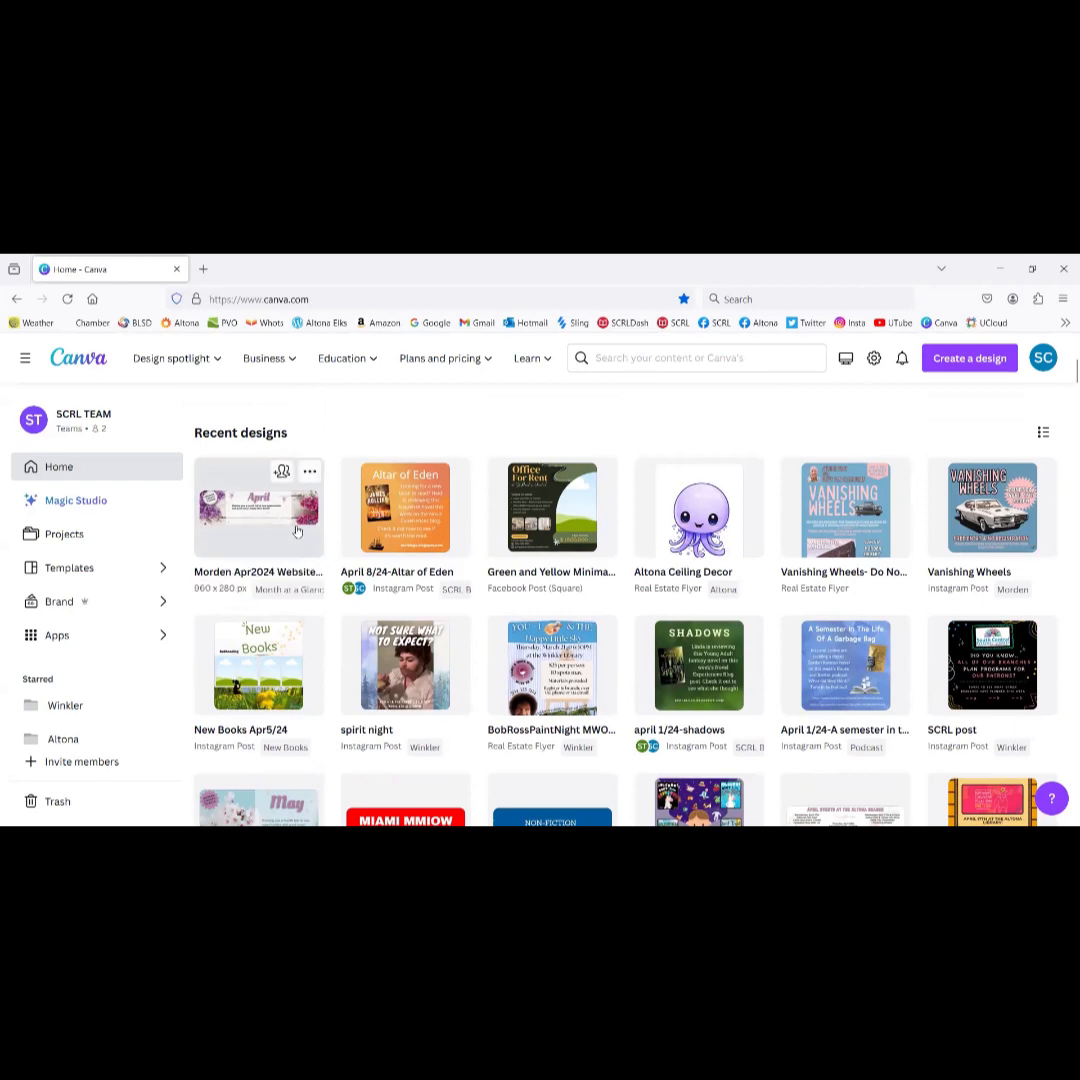
{"action": "scroll", "coordinate": [296, 531], "scroll_direction": "up", "scroll_amount": 4}
{"action": "scroll", "coordinate": [296, 531], "scroll_direction": "down", "scroll_amount": 10}
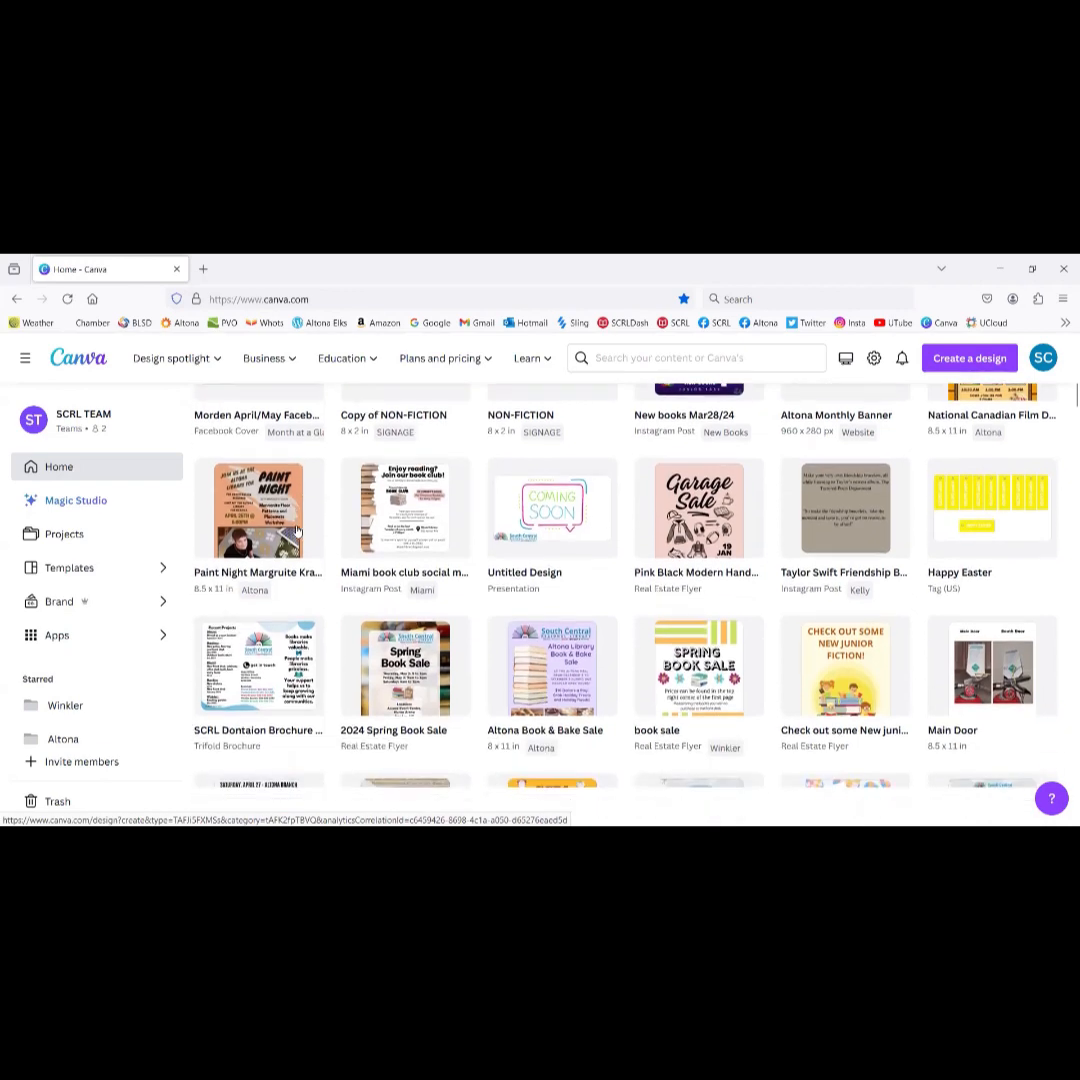
{"action": "scroll", "coordinate": [296, 531], "scroll_direction": "down", "scroll_amount": 5}
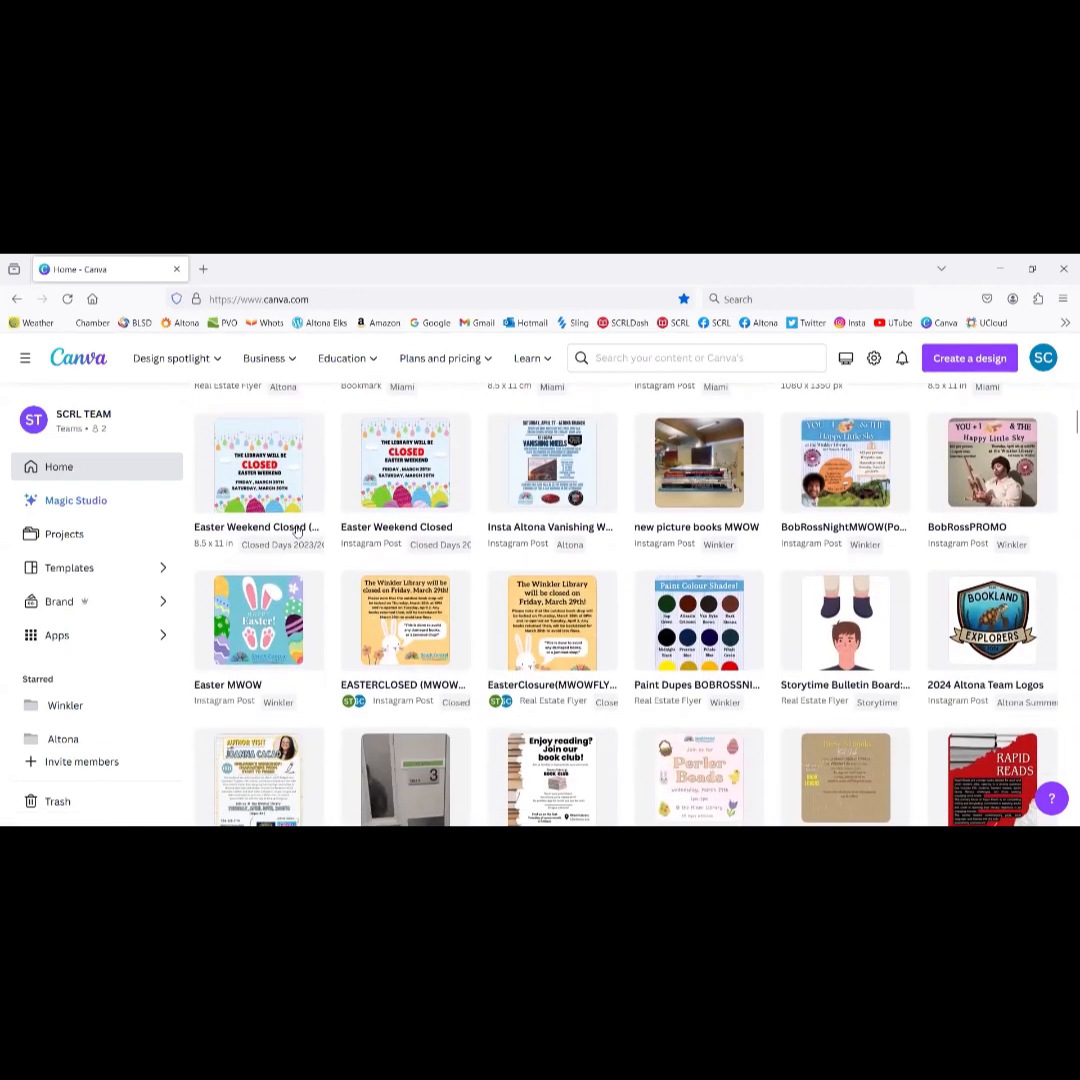
{"action": "scroll", "coordinate": [296, 531], "scroll_direction": "down", "scroll_amount": 4}
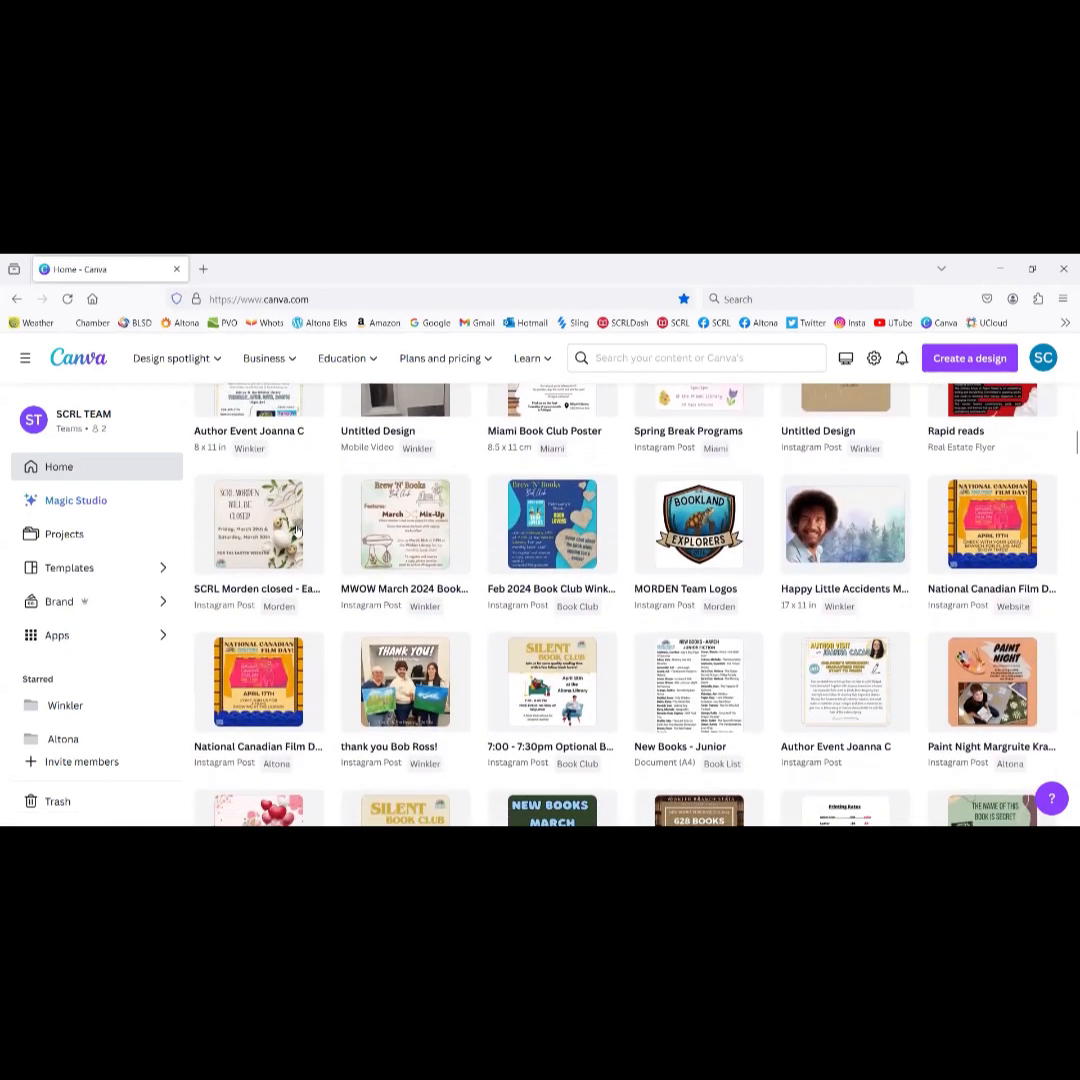
{"action": "scroll", "coordinate": [296, 531], "scroll_direction": "down", "scroll_amount": 3}
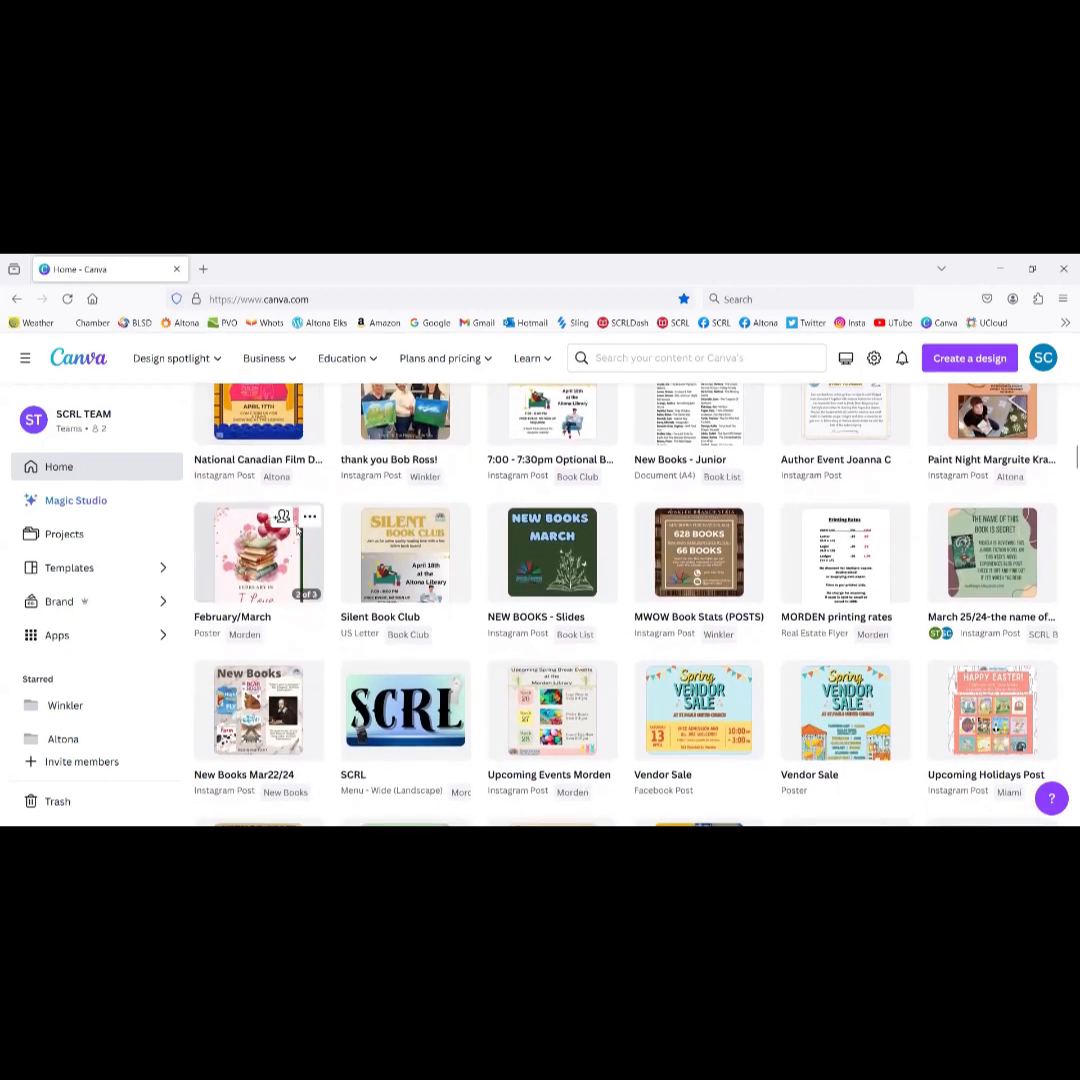
{"action": "scroll", "coordinate": [297, 533], "scroll_direction": "down", "scroll_amount": 3}
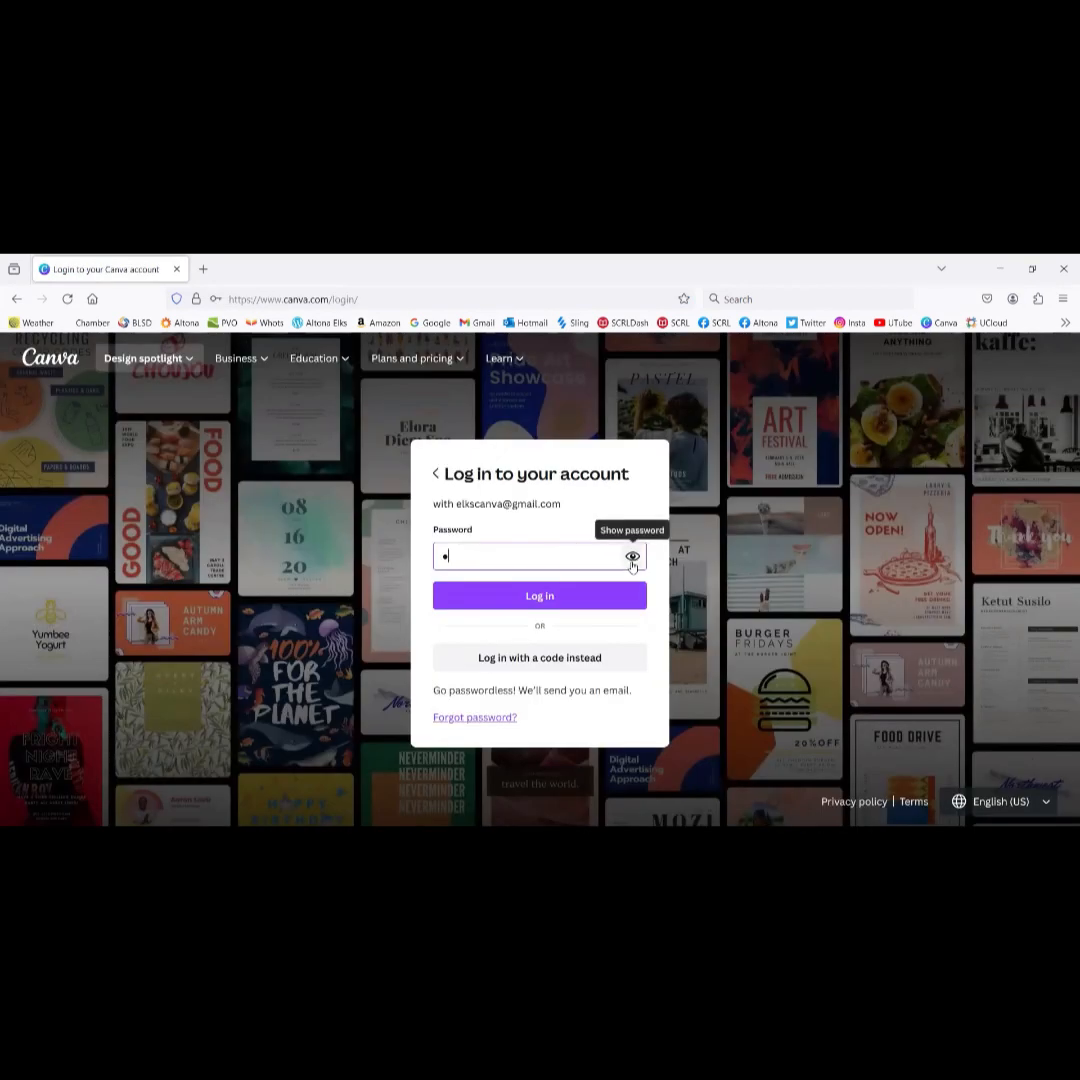
Step: Reveal the password, log in to Elks of Canada's Team, and decline Firefox's password update
{"action": "left_click", "coordinate": [632, 556]}
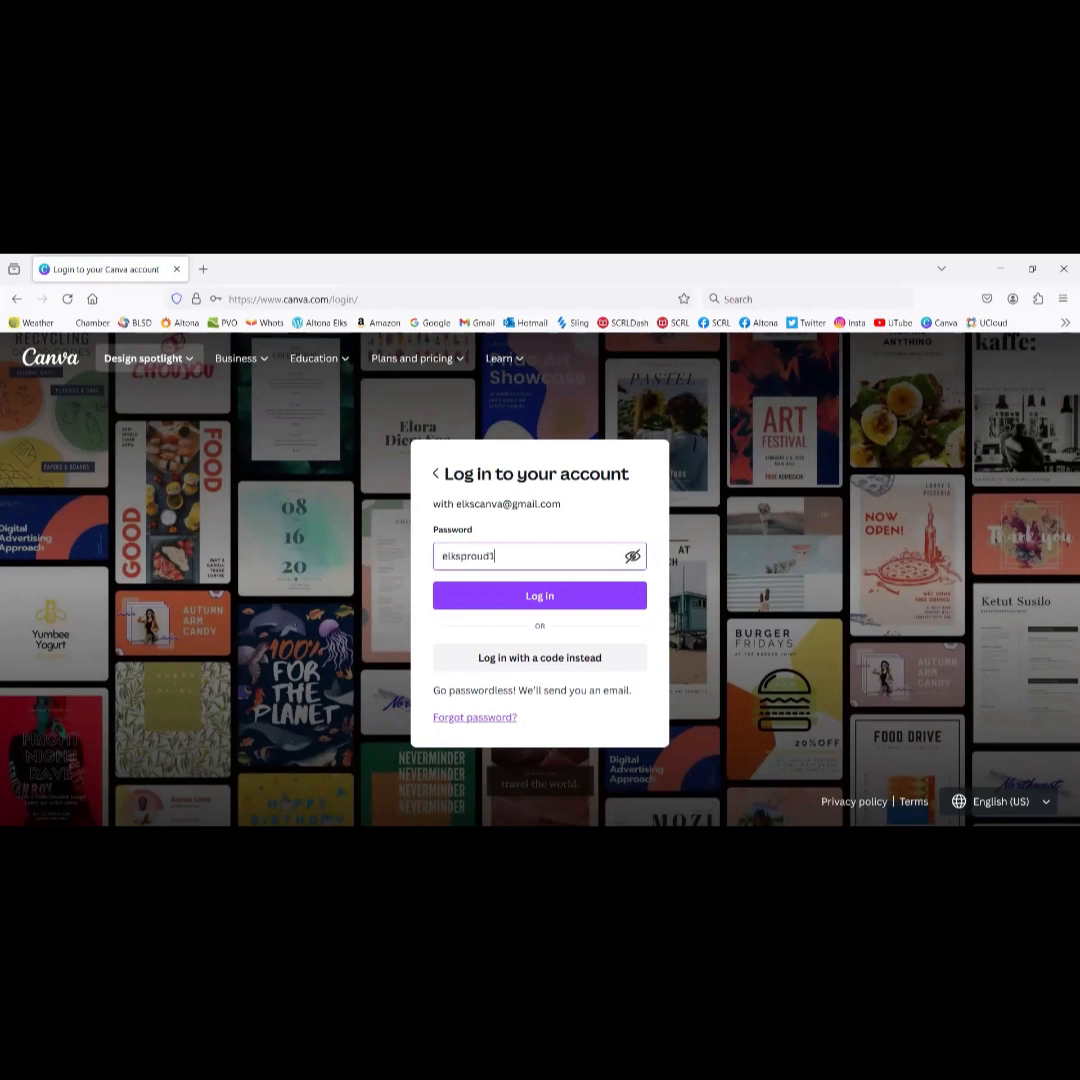
{"action": "left_click", "coordinate": [515, 595]}
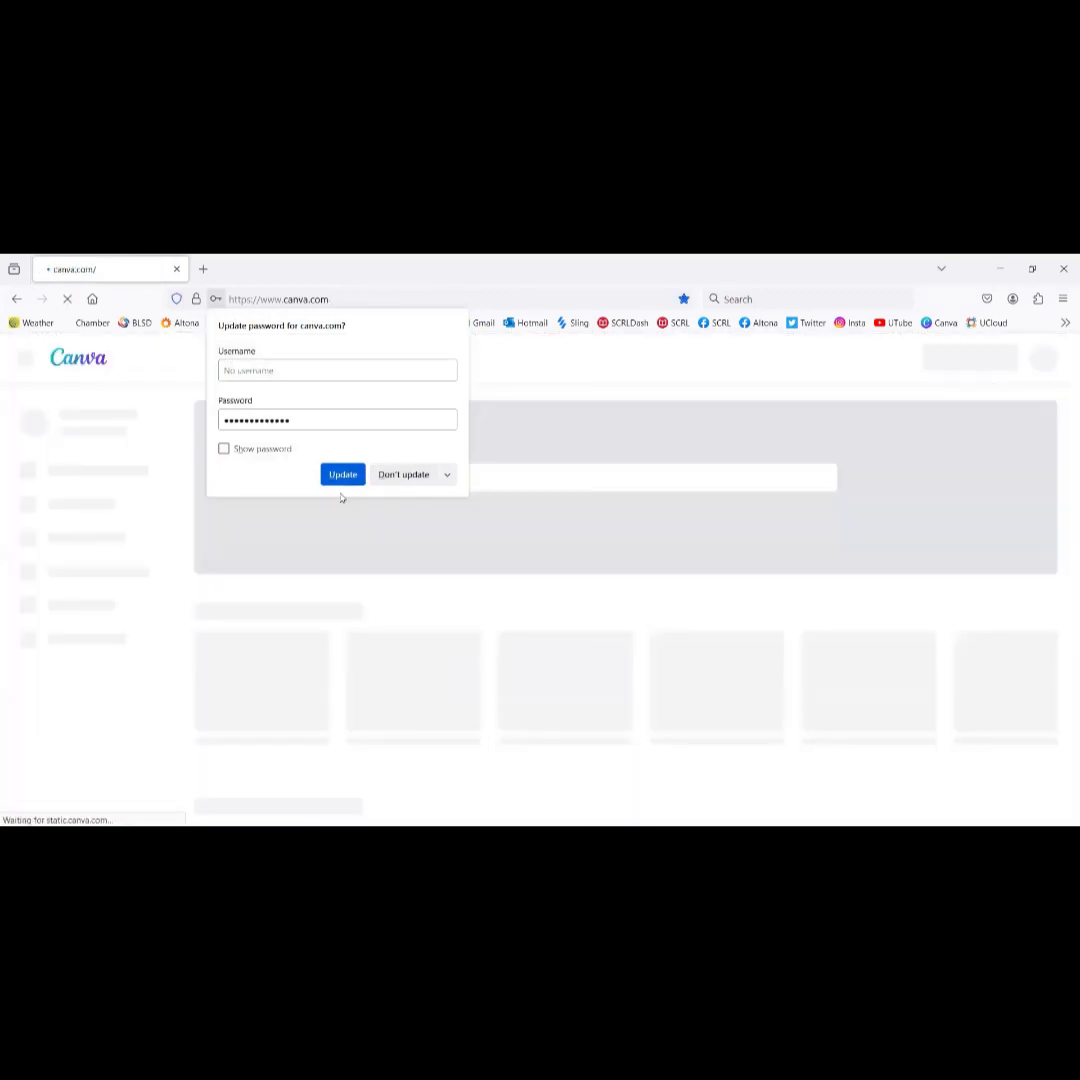
{"action": "left_click", "coordinate": [410, 476]}
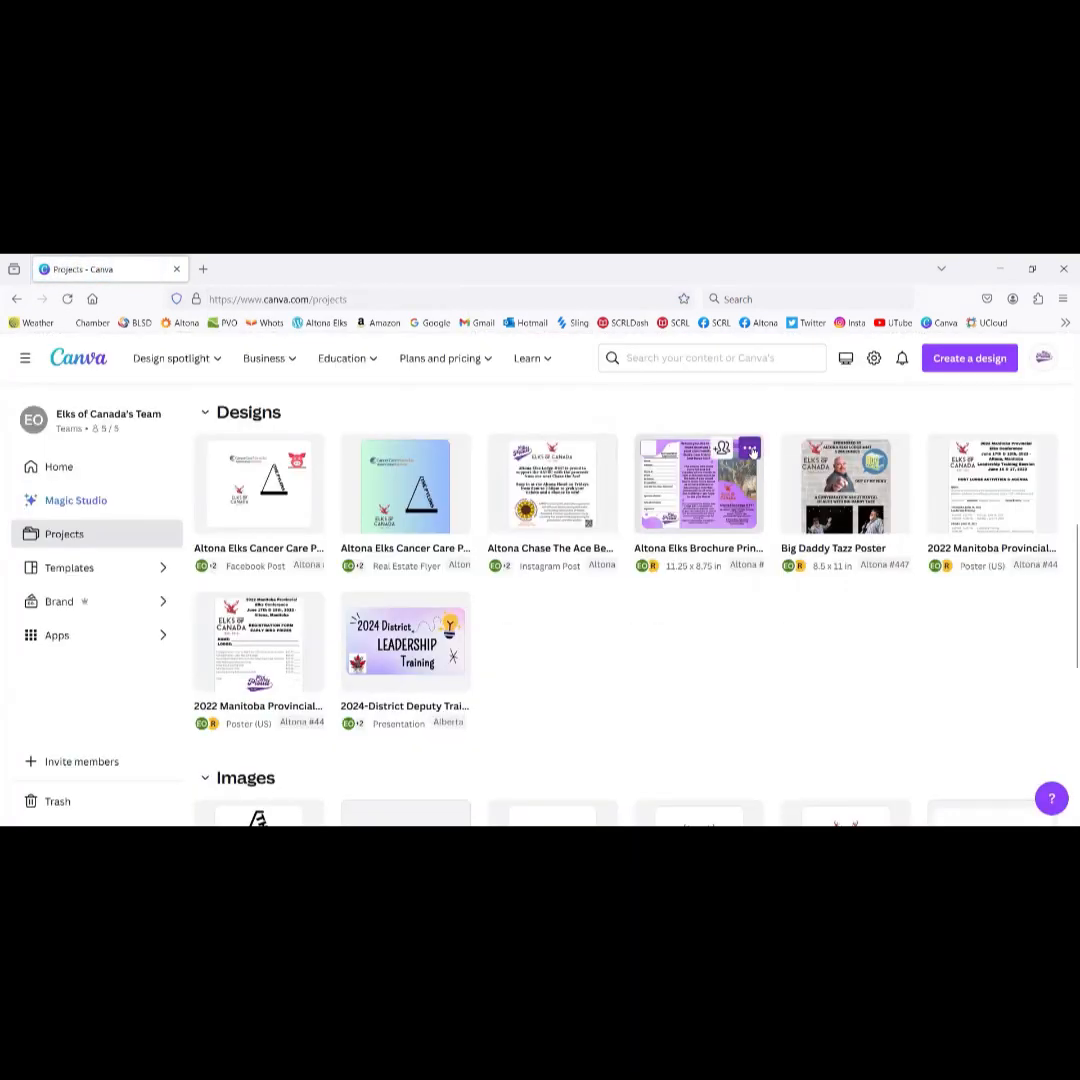
Step: Make a copy of the Altona Elks brochure and retitle it 'Souris Brochure 2024'
{"action": "left_click", "coordinate": [751, 452]}
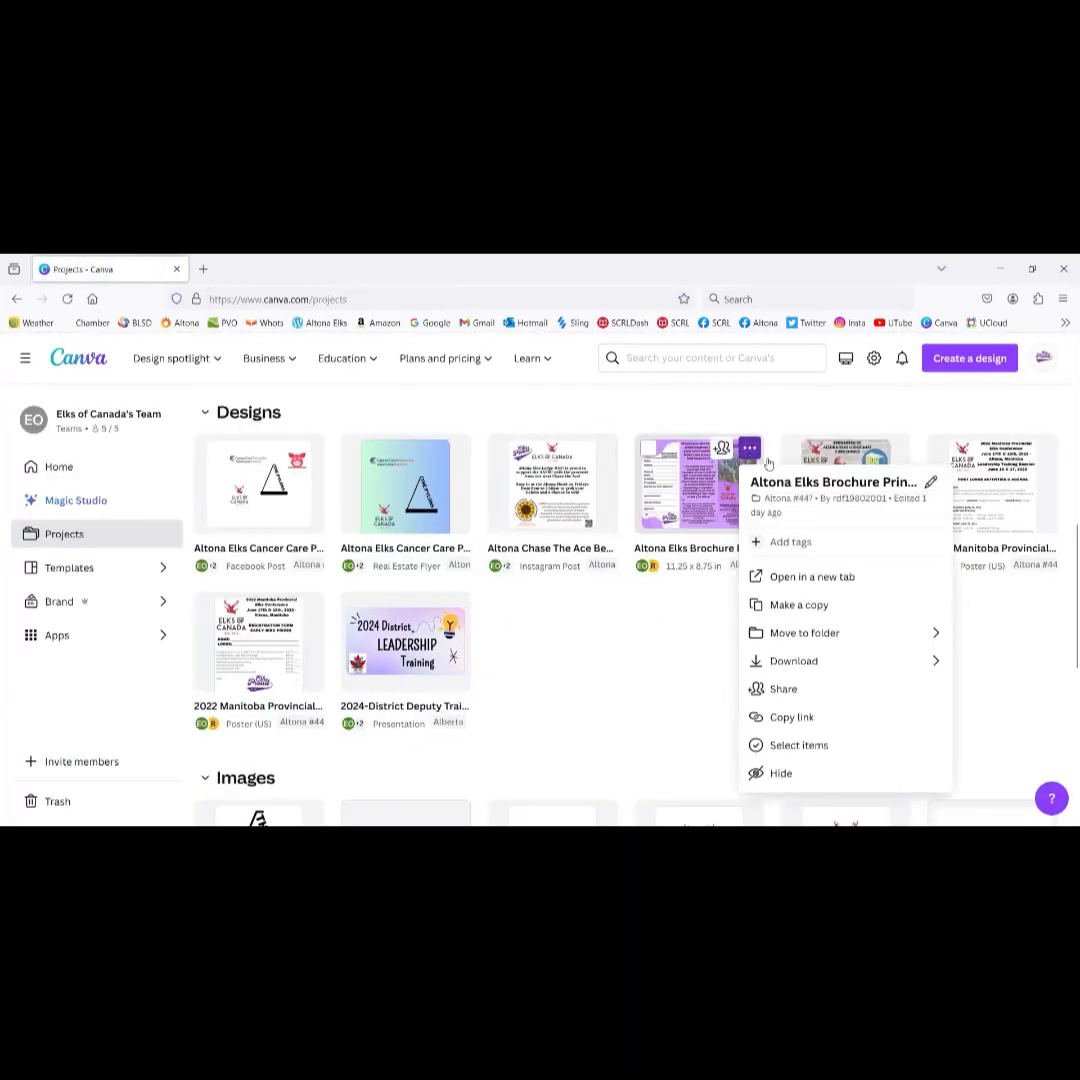
{"action": "left_click", "coordinate": [799, 605]}
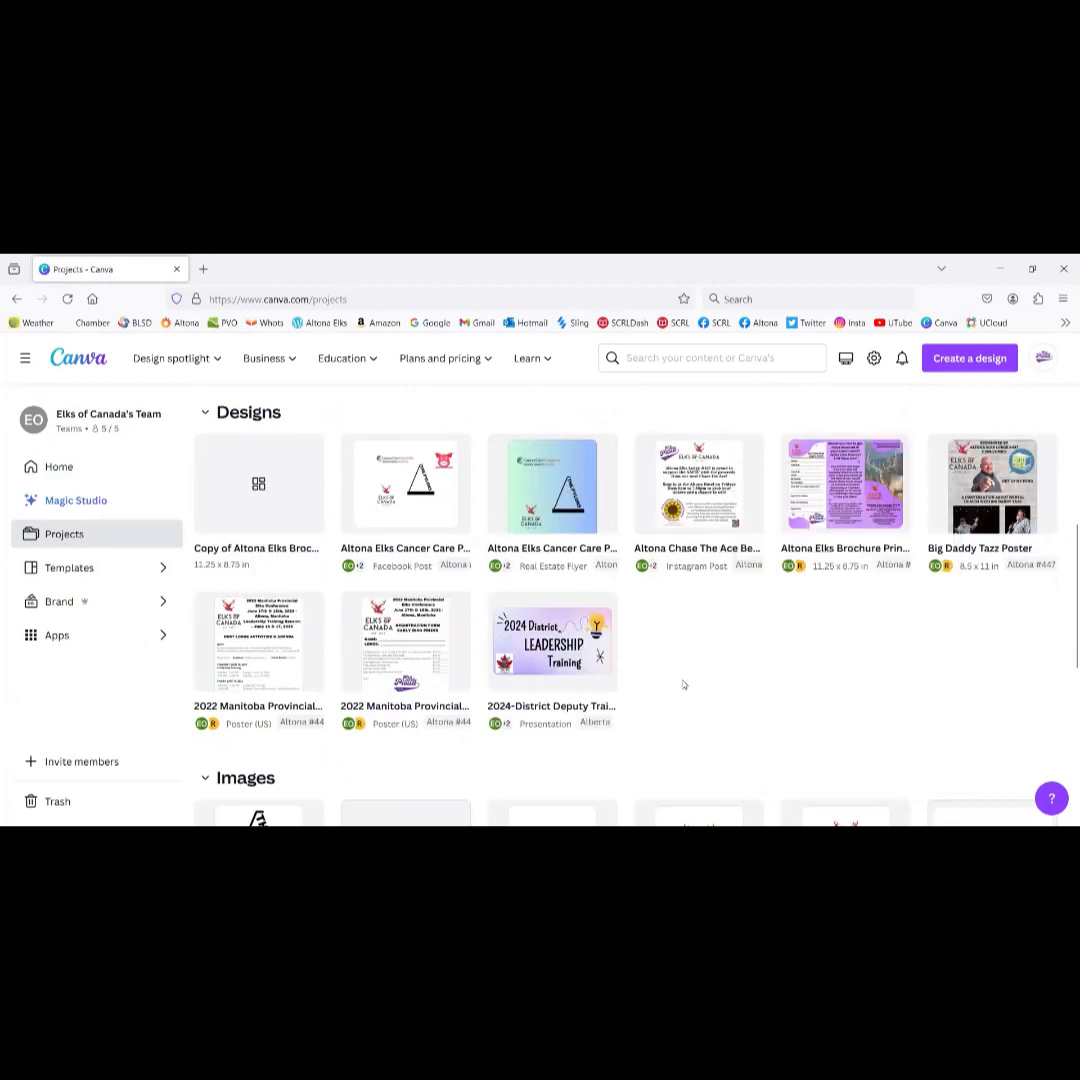
{"action": "scroll", "coordinate": [684, 685], "scroll_direction": "up", "scroll_amount": 2}
{"action": "scroll", "coordinate": [682, 682], "scroll_direction": "down", "scroll_amount": 2}
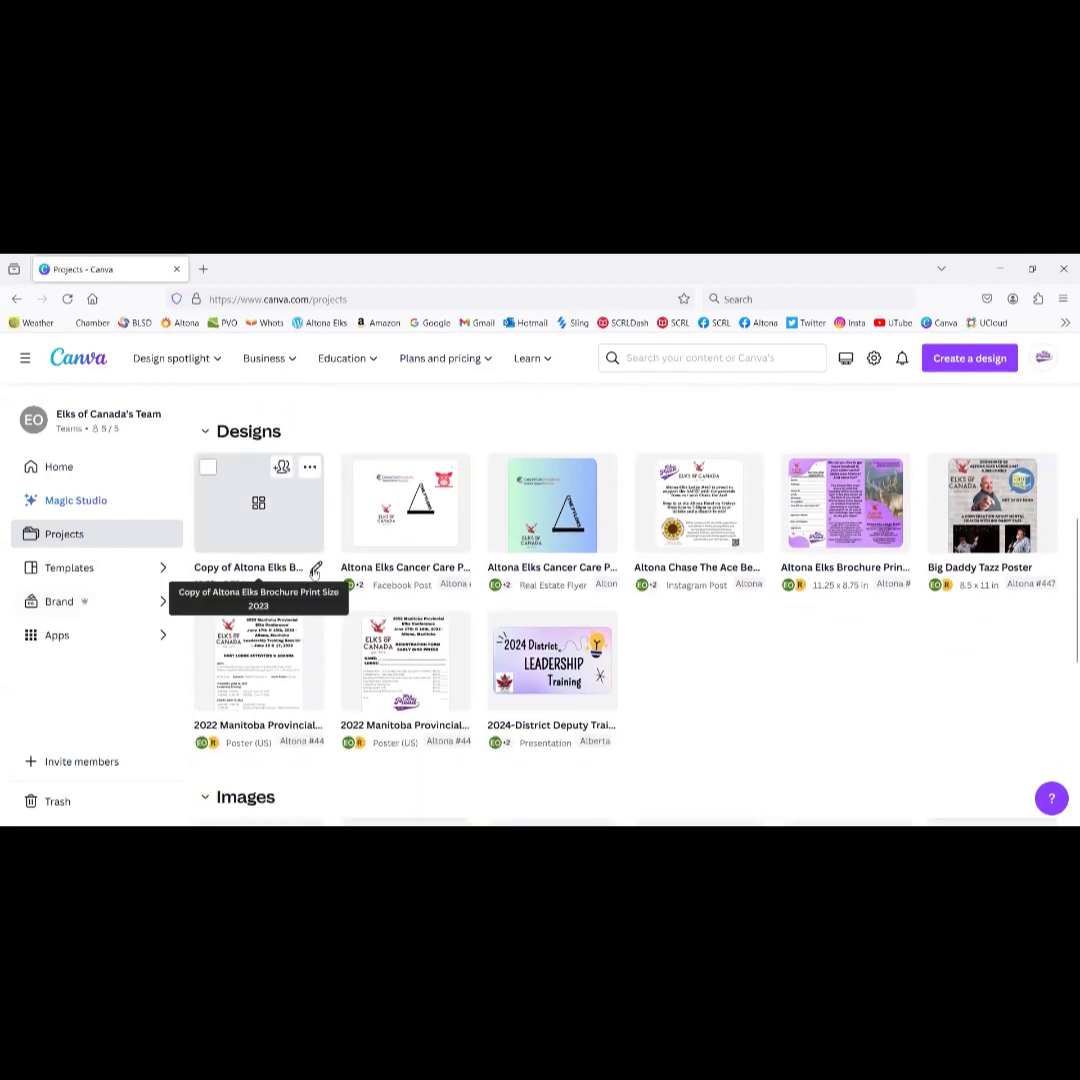
{"action": "left_click", "coordinate": [313, 567]}
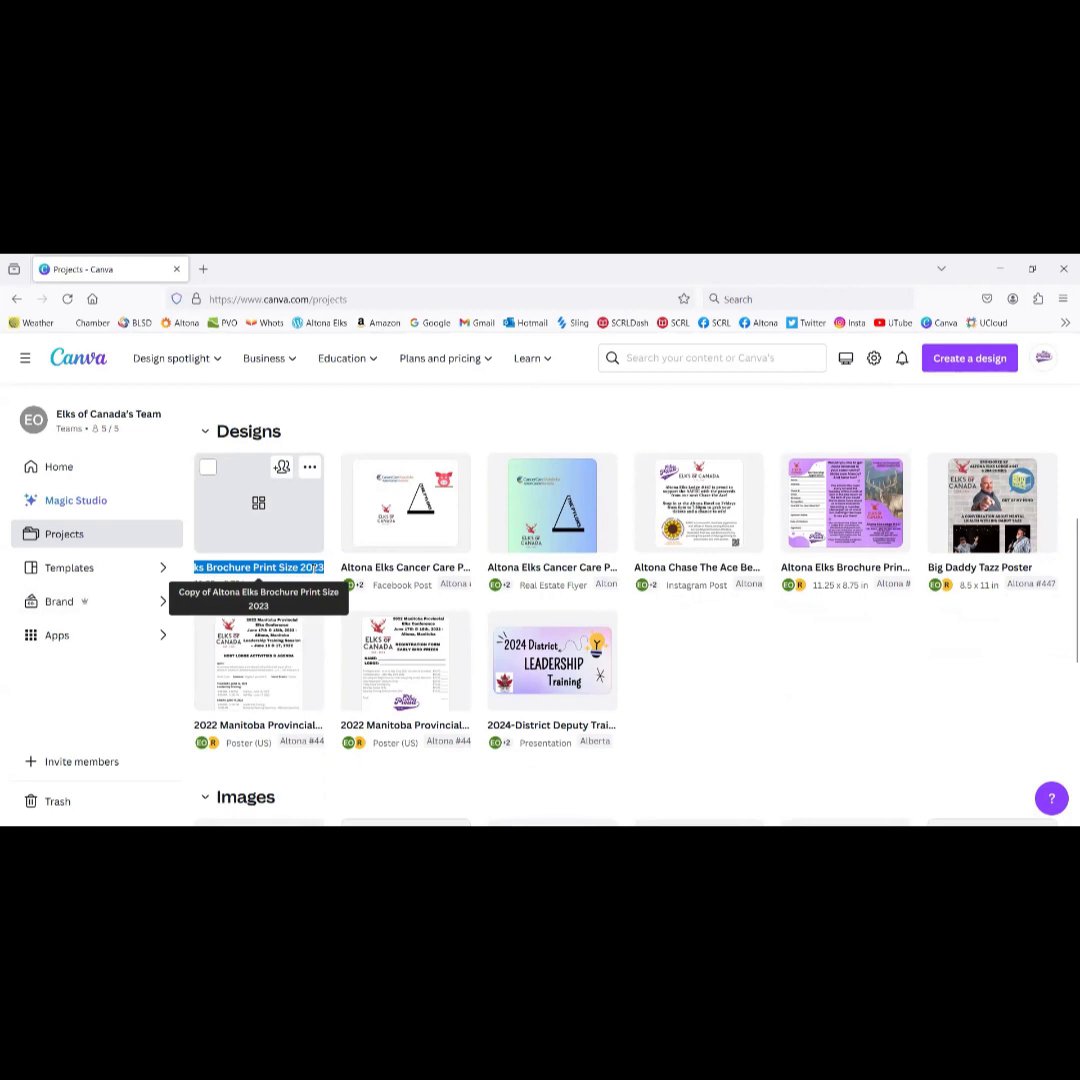
{"action": "type", "text": "Souri"}
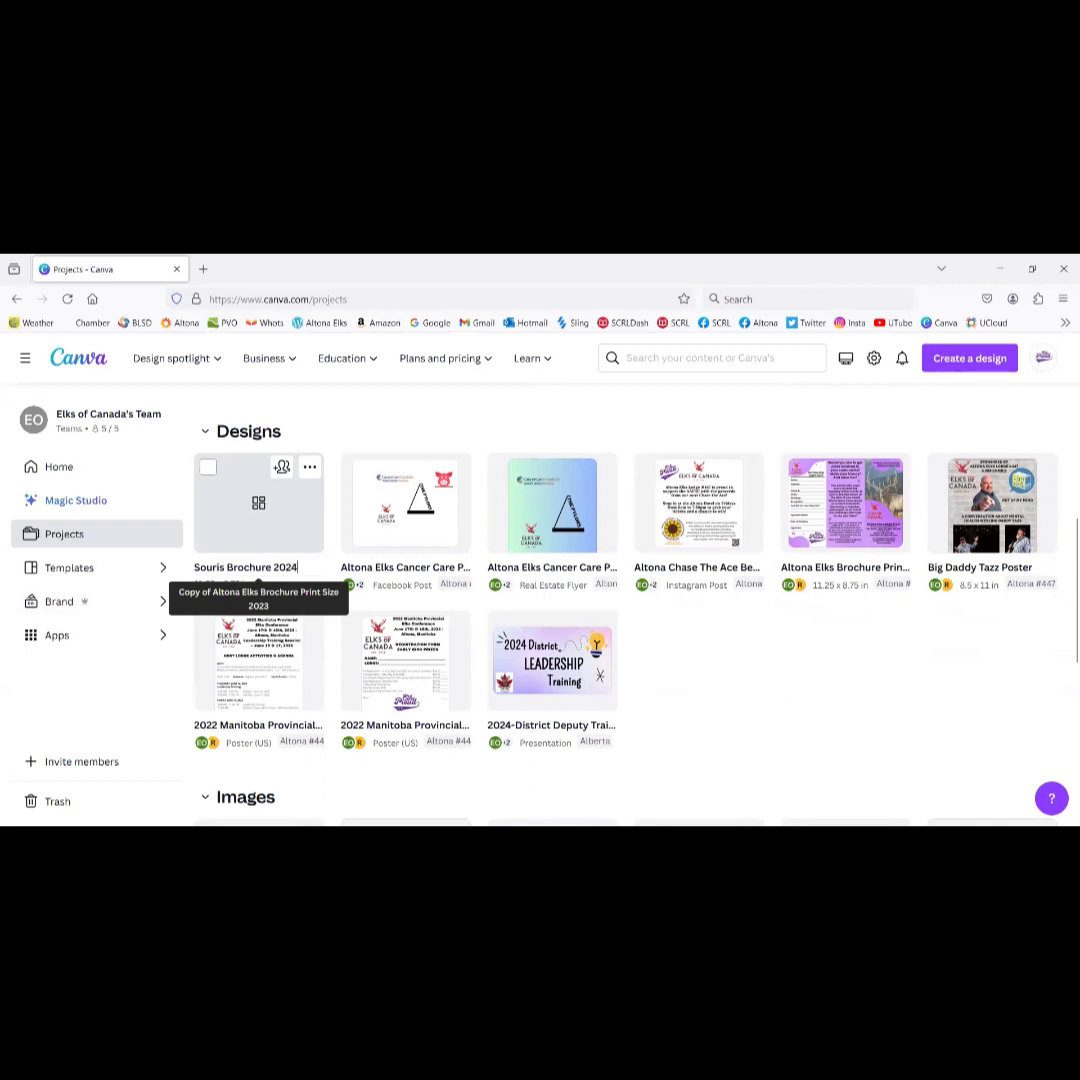
{"action": "left_click", "coordinate": [310, 468]}
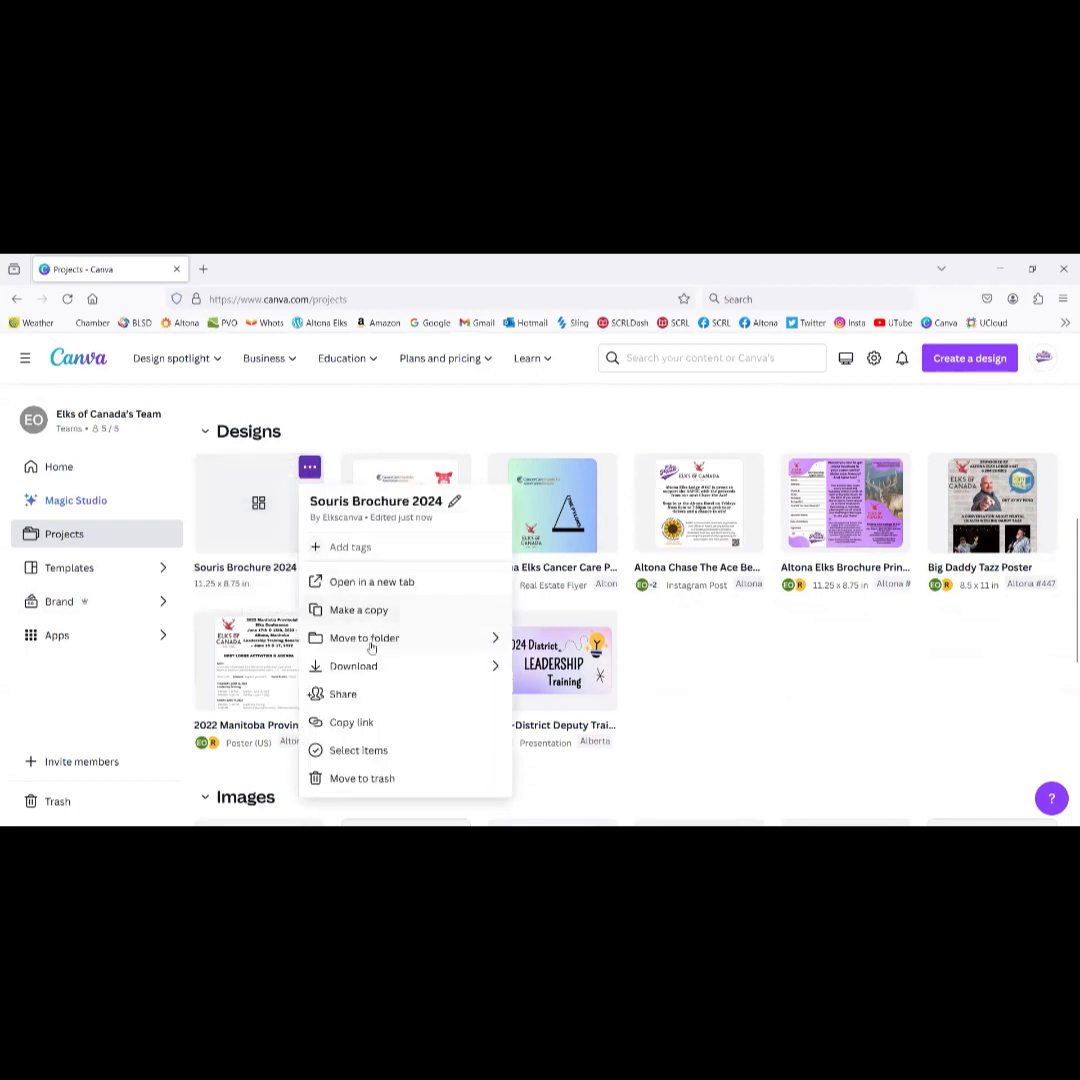
Step: Move Souris Brochure 2024 into the Souris #21 folder, found by searching 'sou'
{"action": "left_click", "coordinate": [371, 639]}
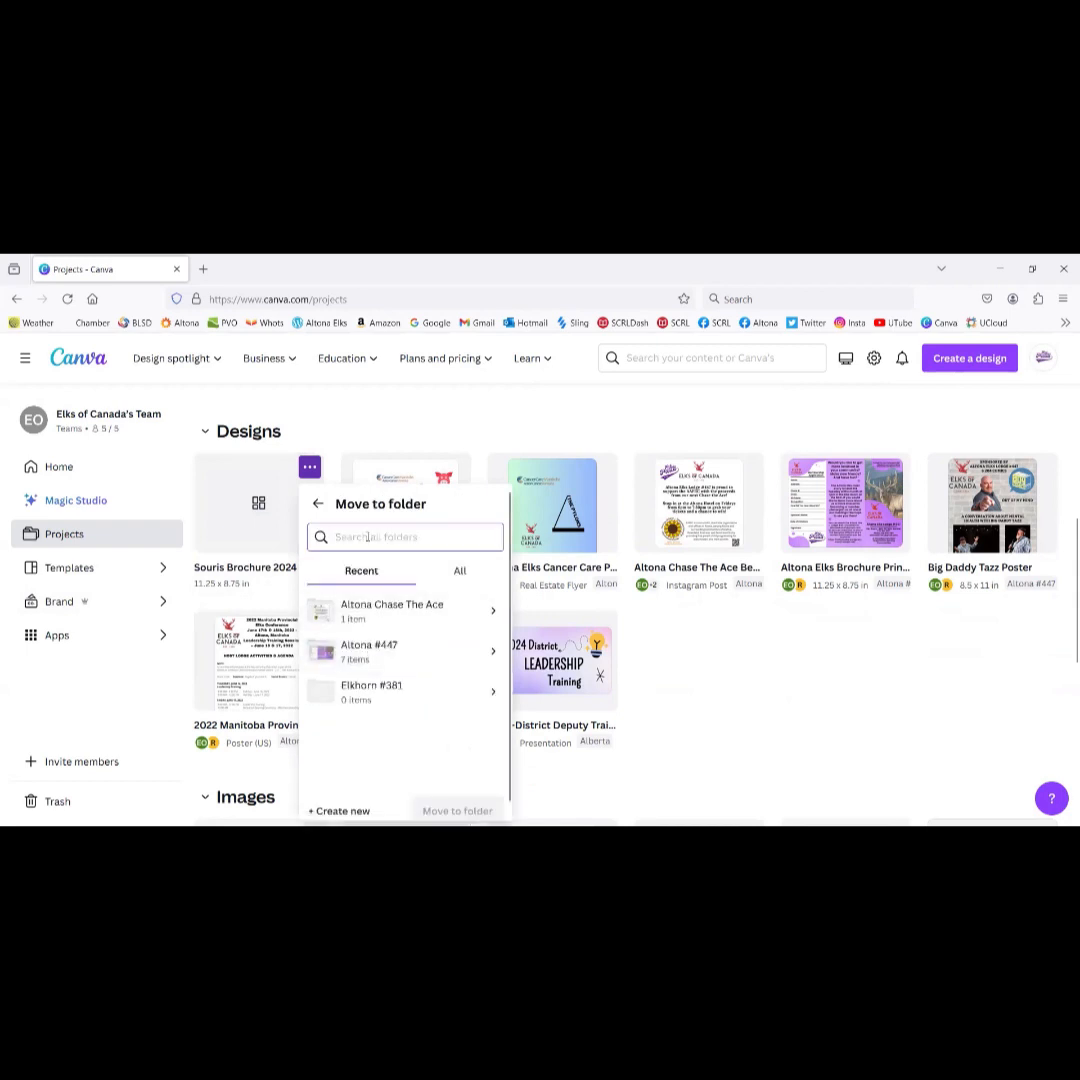
{"action": "type", "text": "sou"}
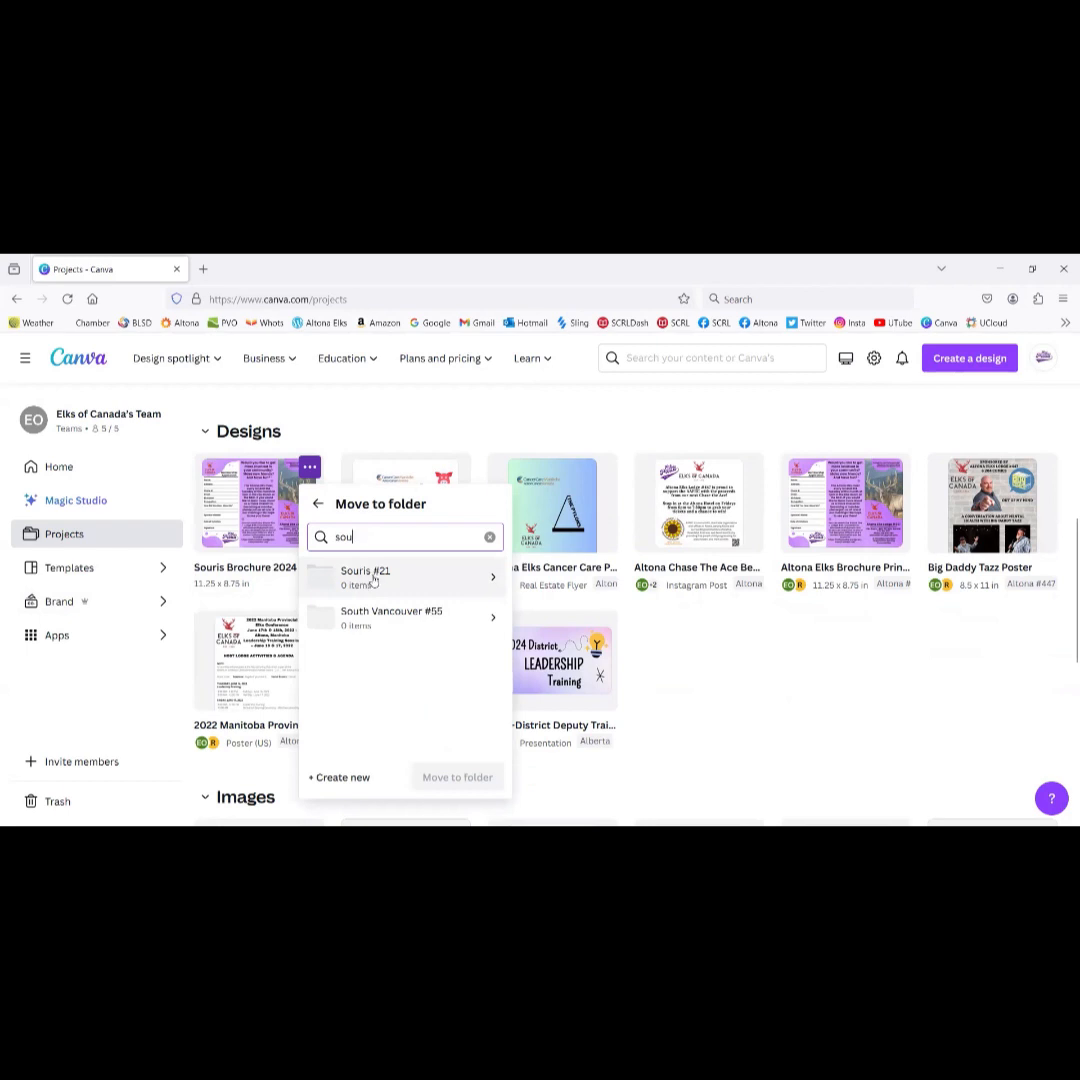
{"action": "left_click", "coordinate": [371, 577]}
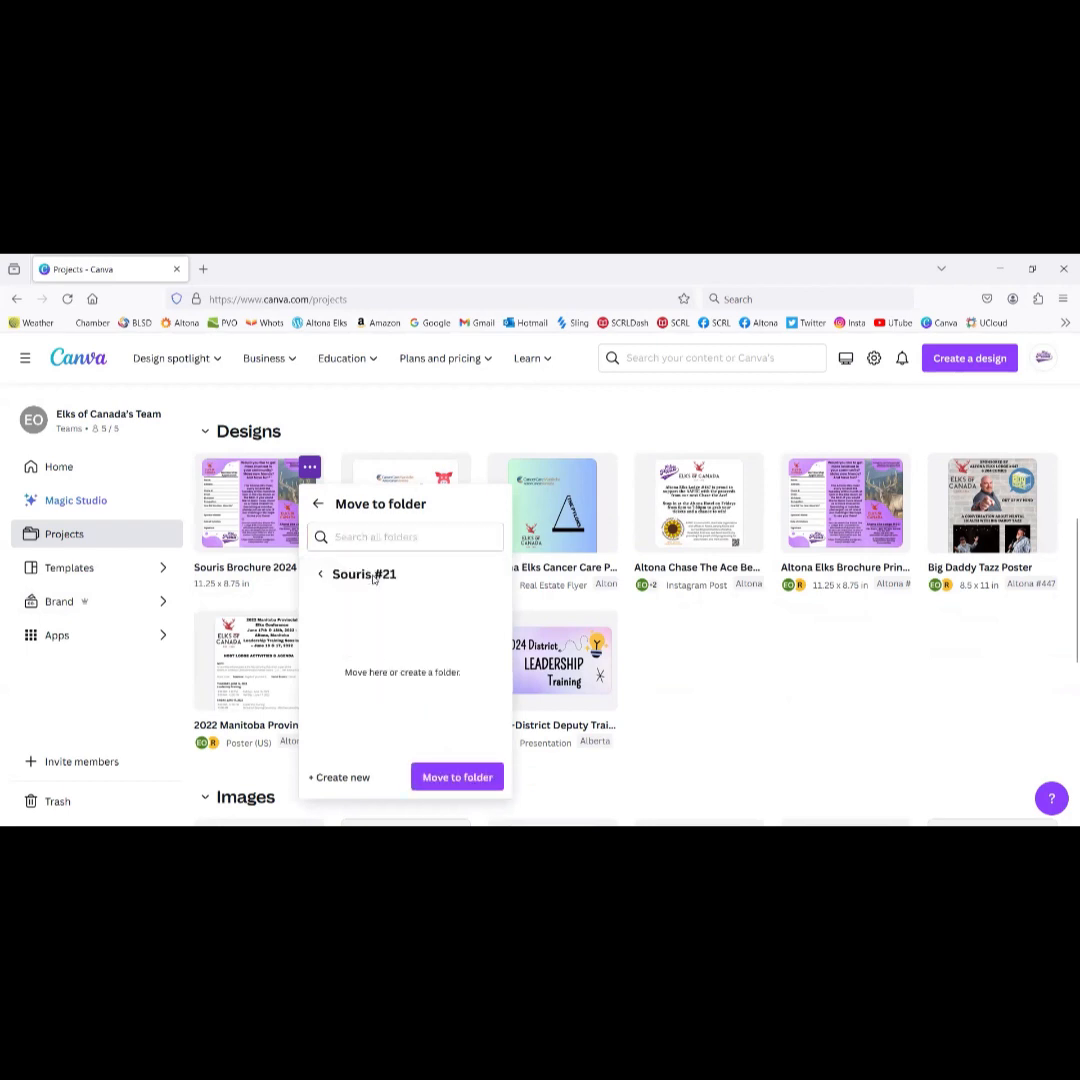
{"action": "left_click", "coordinate": [474, 777]}
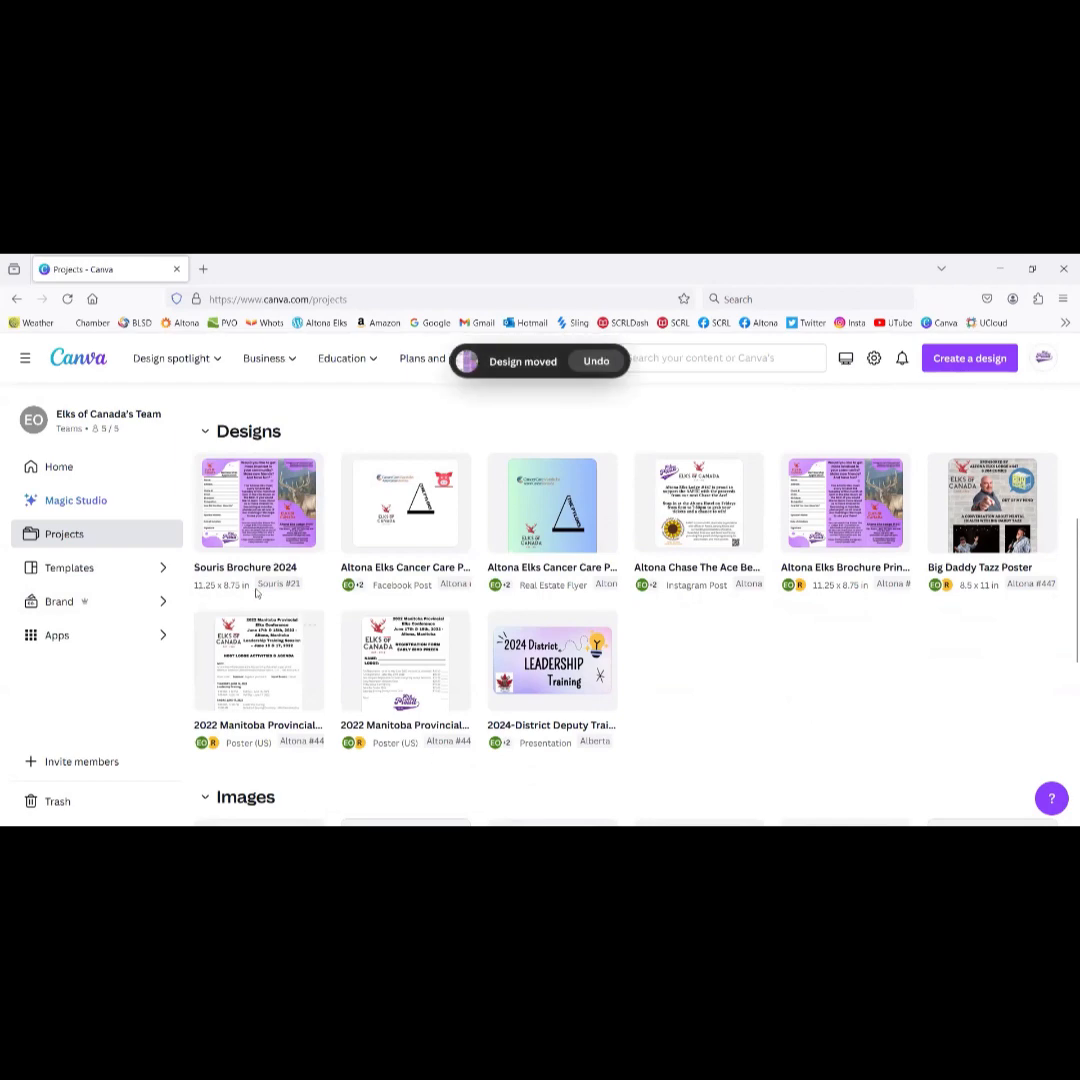
Step: Return to the Elks of Canada's Team Home page and scroll through its recent designs
{"action": "left_click", "coordinate": [89, 478]}
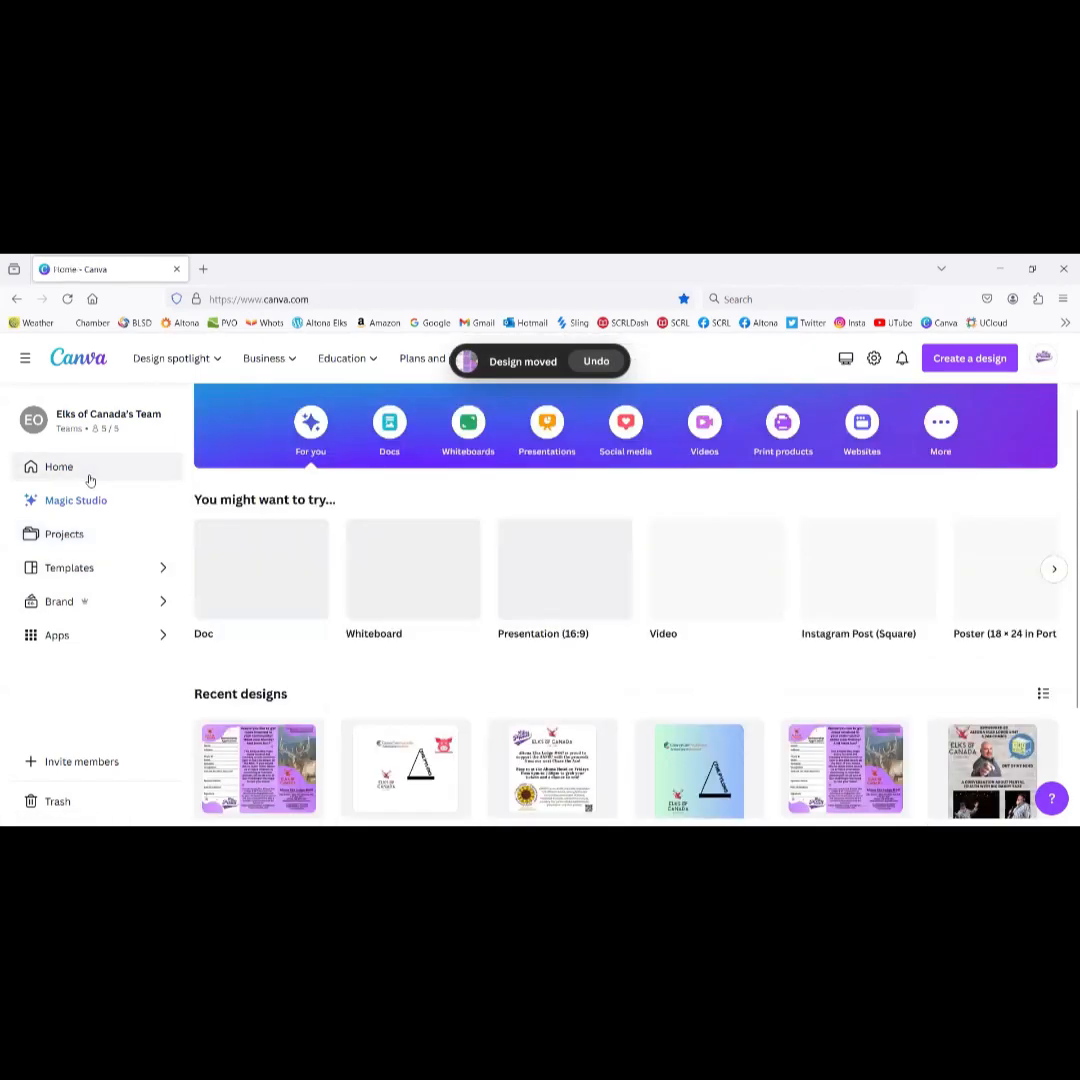
{"action": "scroll", "coordinate": [308, 638], "scroll_direction": "down", "scroll_amount": 3}
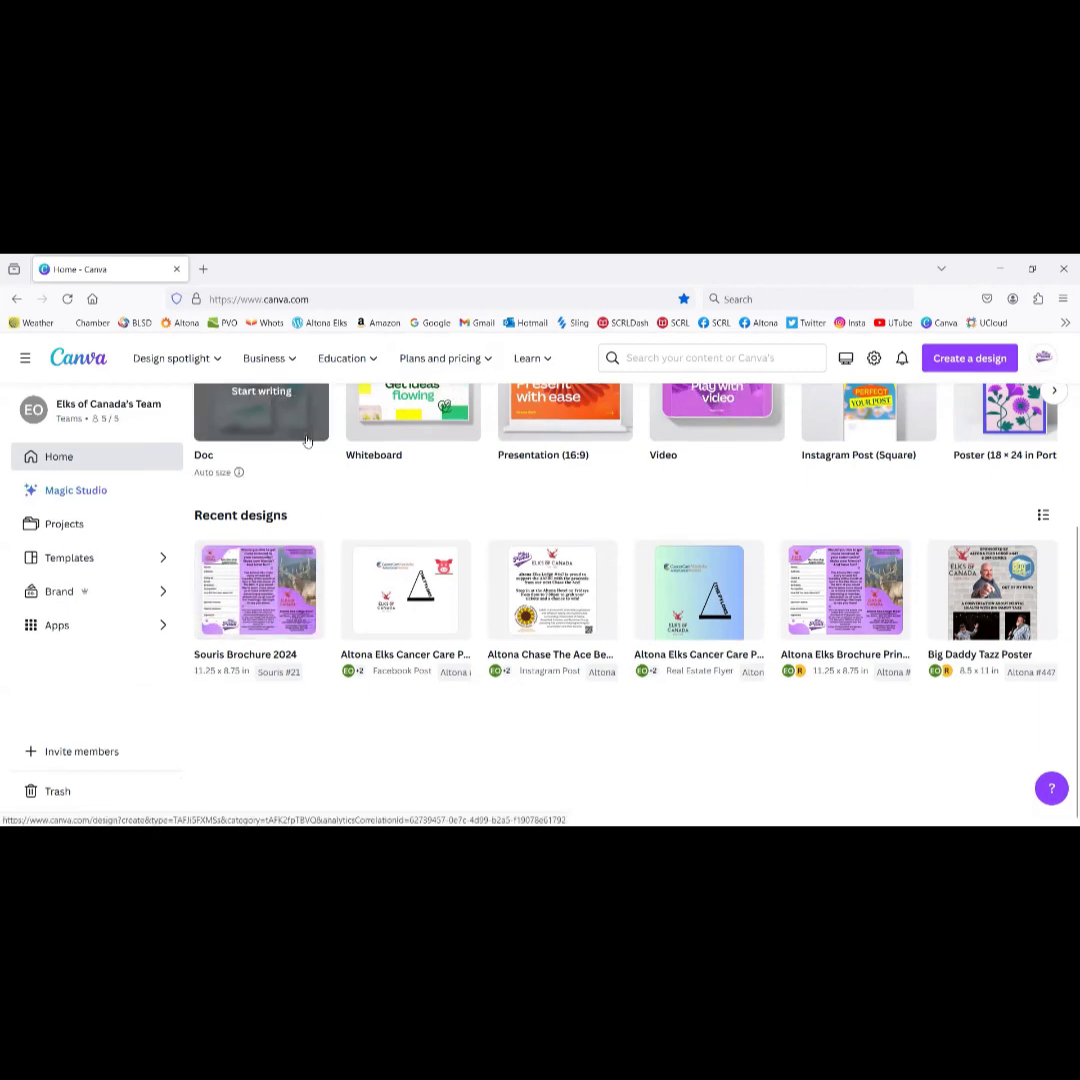
{"action": "scroll", "coordinate": [260, 420], "scroll_direction": "up", "scroll_amount": 3}
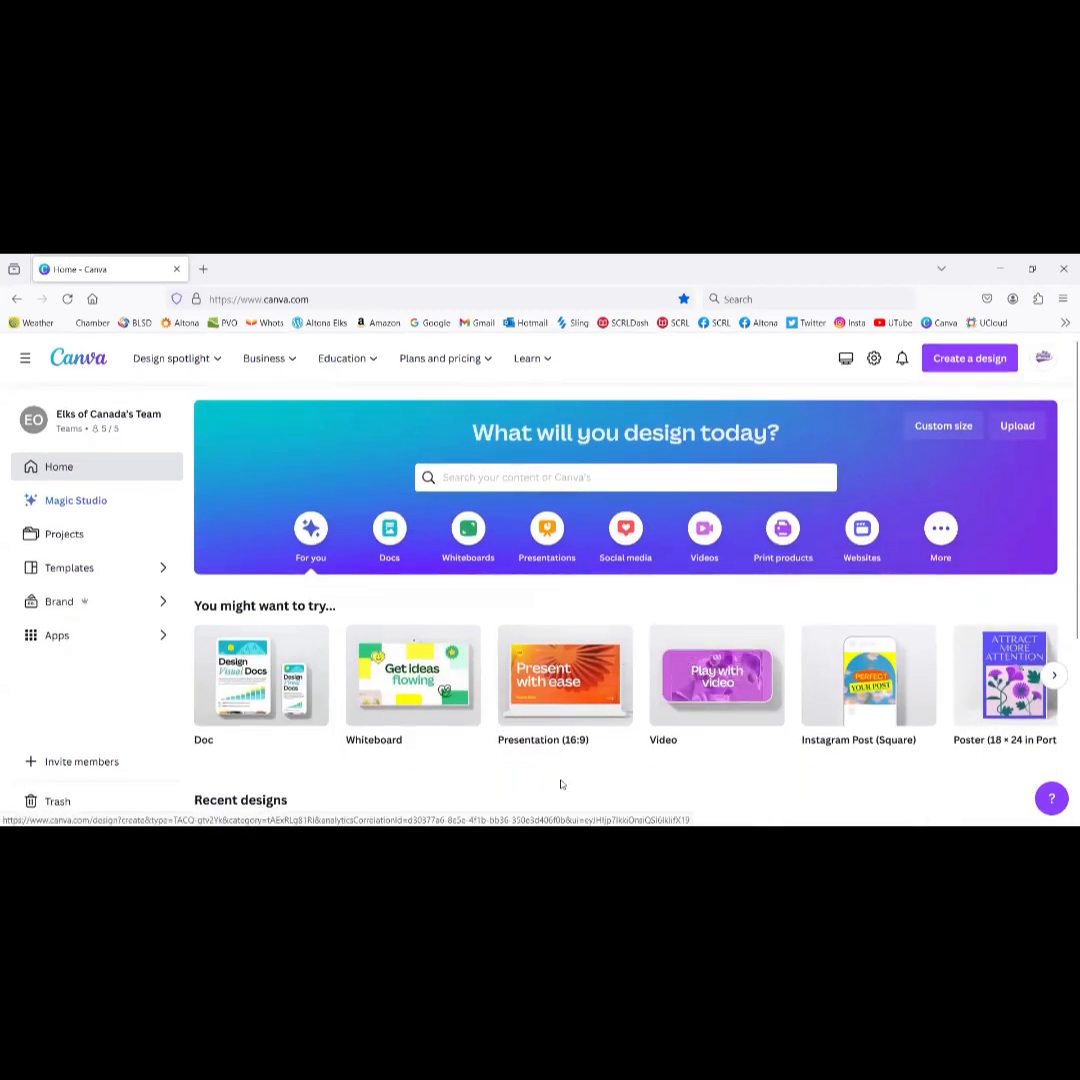
{"action": "scroll", "coordinate": [562, 784], "scroll_direction": "down", "scroll_amount": 2}
{"action": "scroll", "coordinate": [562, 700], "scroll_direction": "up", "scroll_amount": 1}
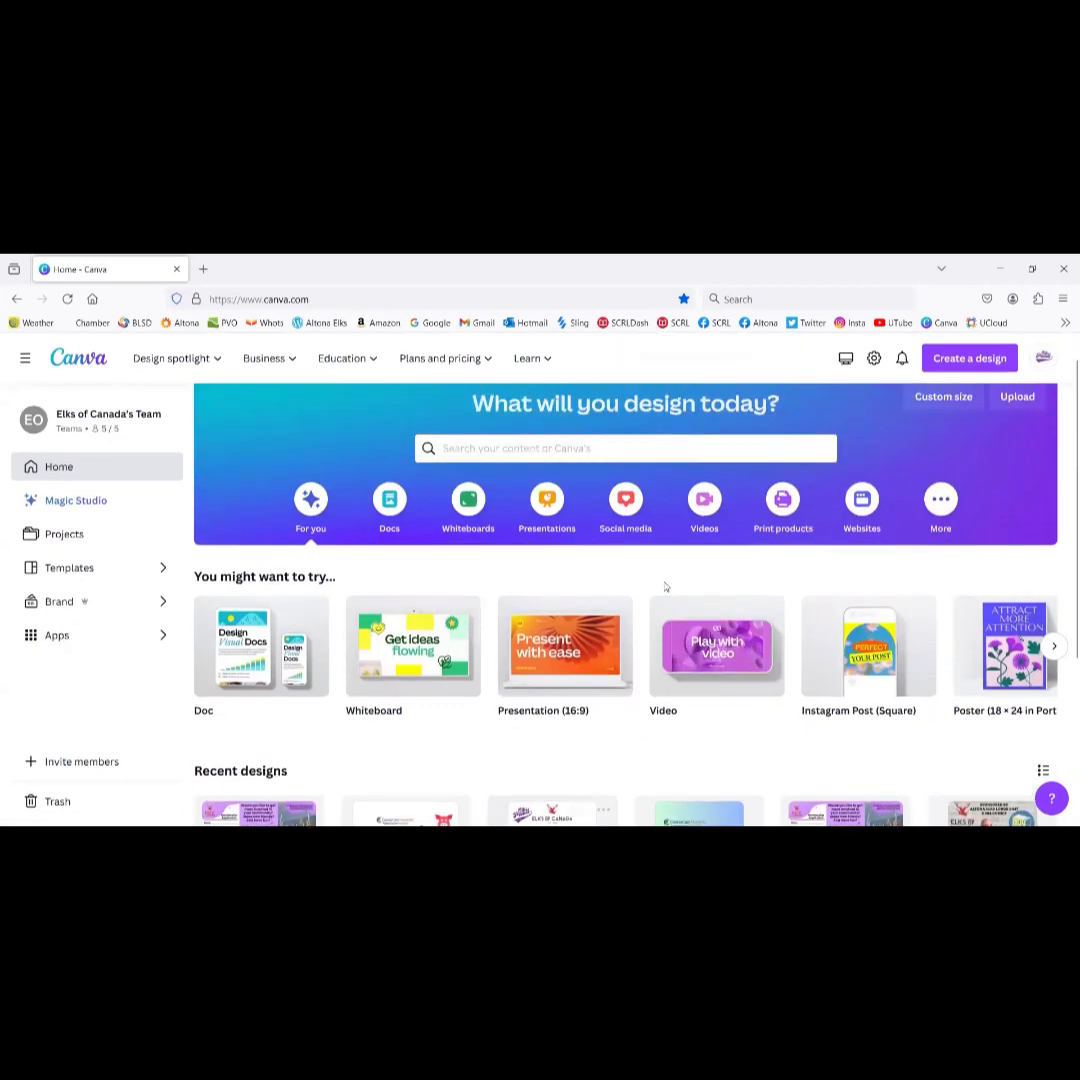
Step: Search for 'calendar' and browse the calendar template results
{"action": "left_click", "coordinate": [522, 449]}
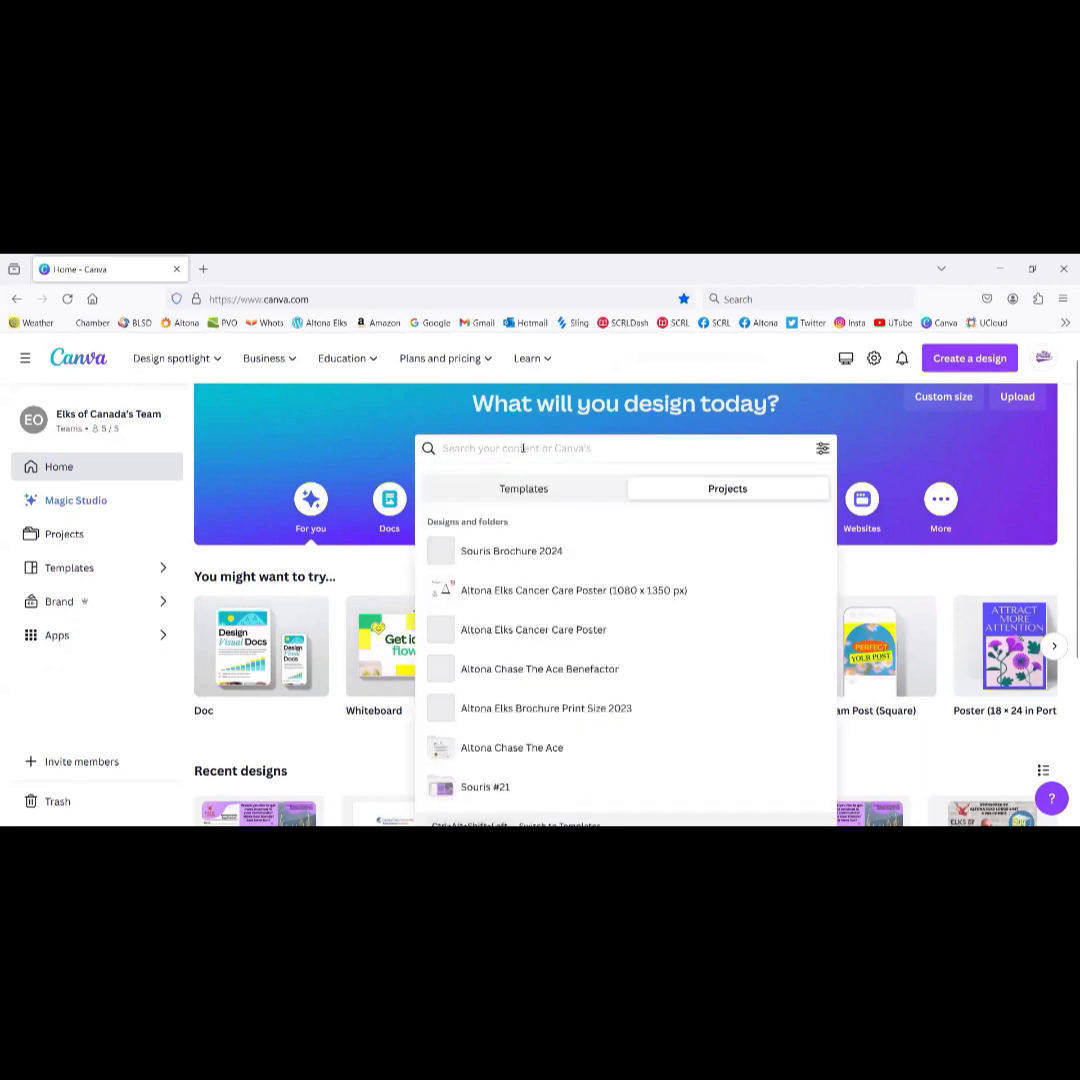
{"action": "type", "text": "calendar"}
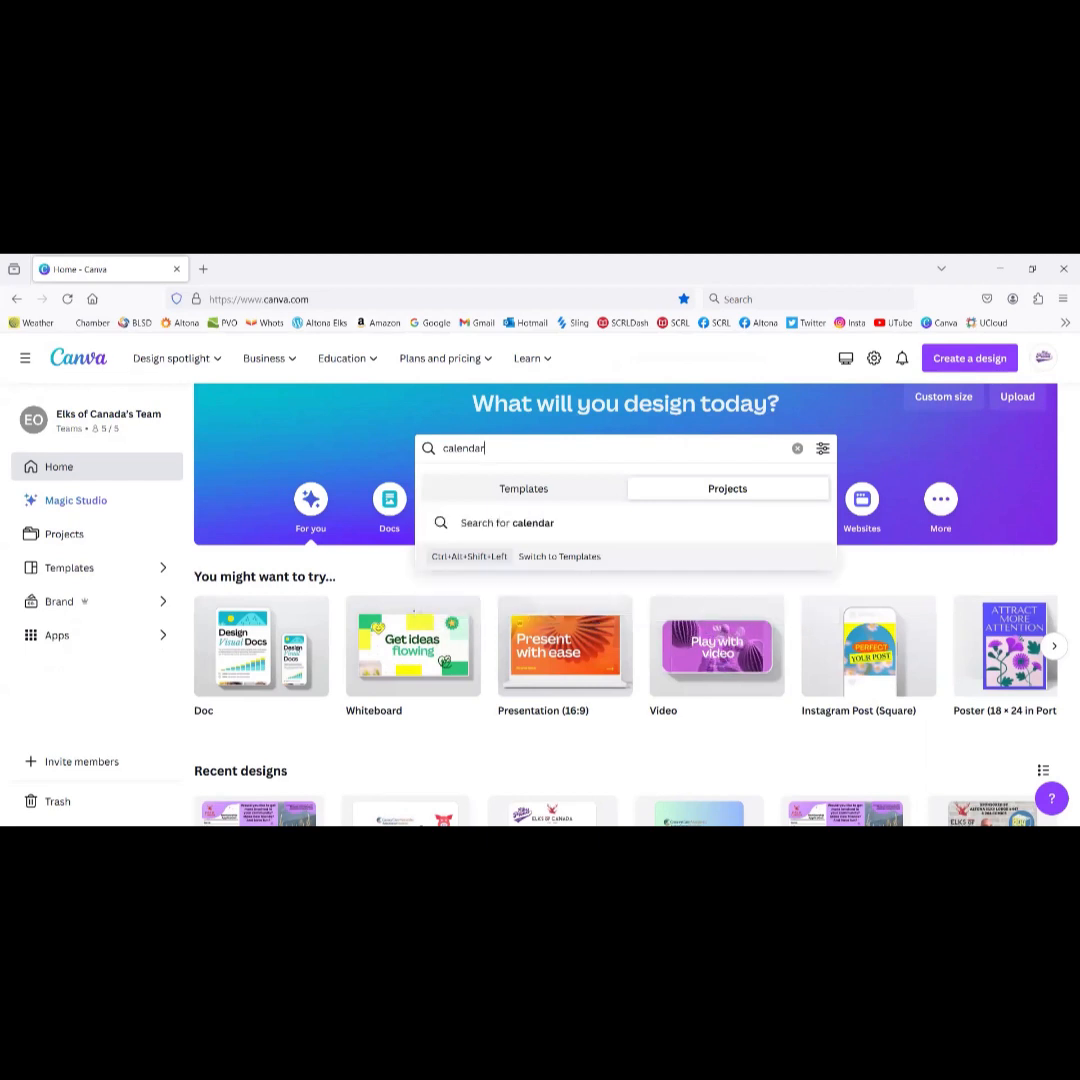
{"action": "left_click", "coordinate": [535, 523]}
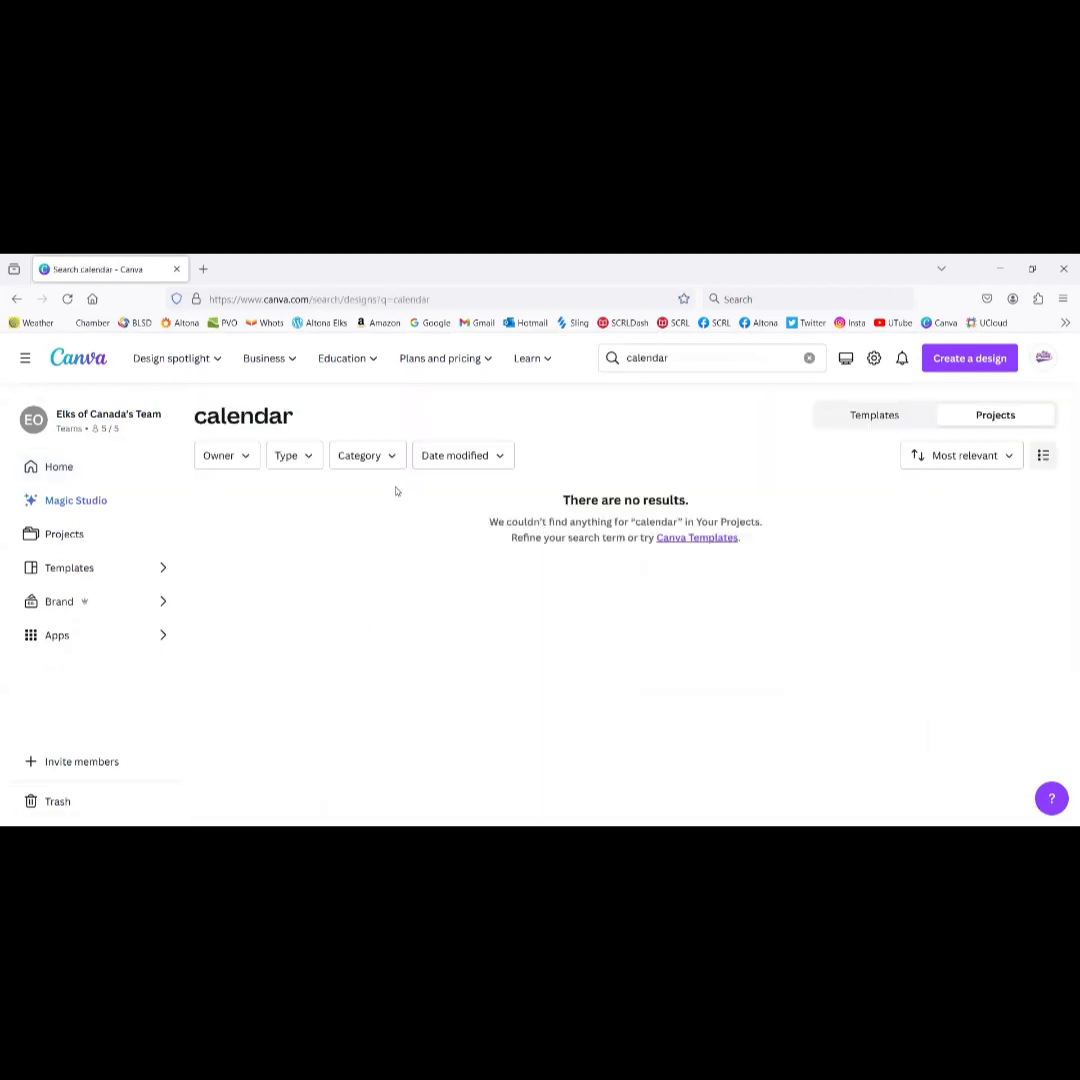
{"action": "left_click", "coordinate": [876, 416]}
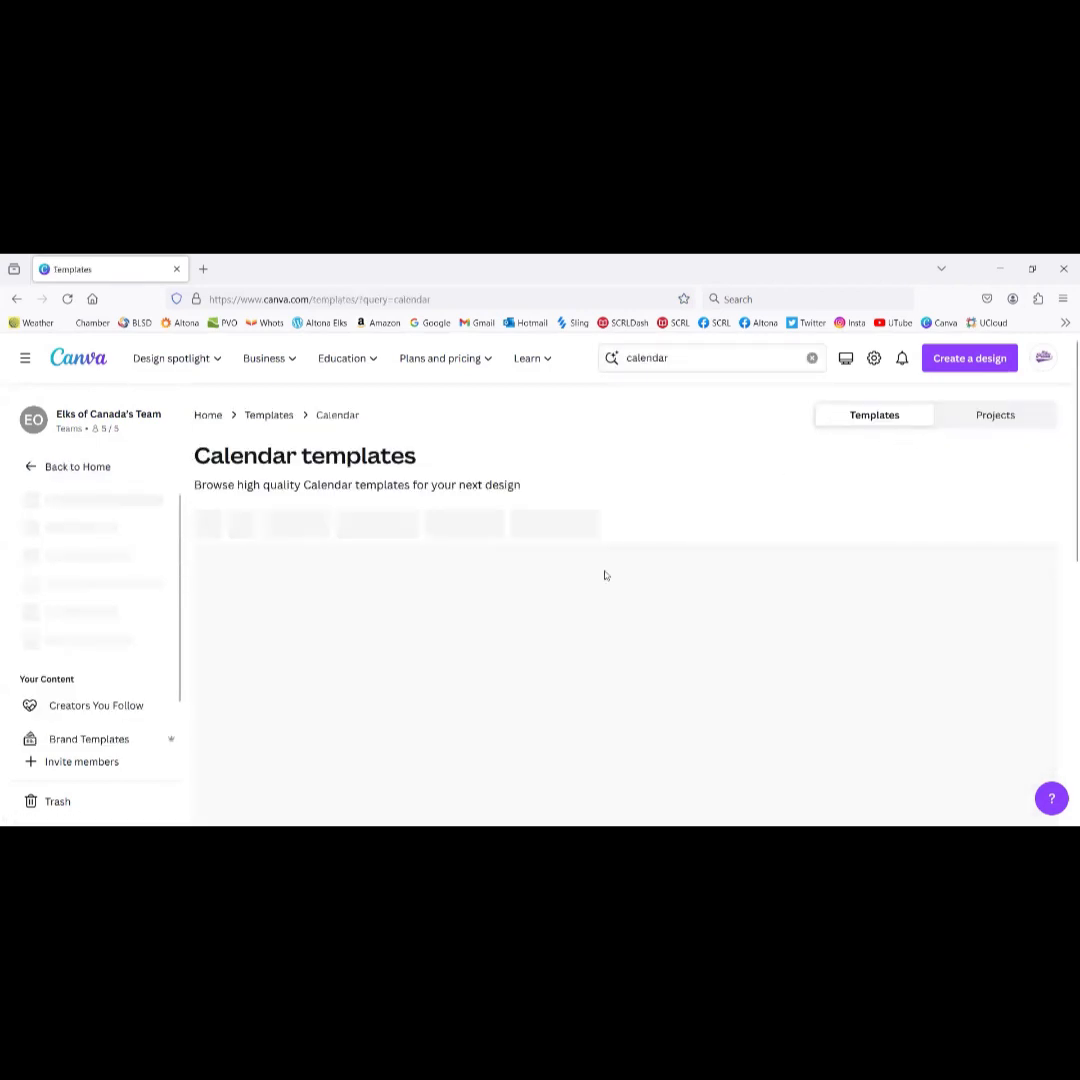
{"action": "scroll", "coordinate": [619, 654], "scroll_direction": "down", "scroll_amount": 5}
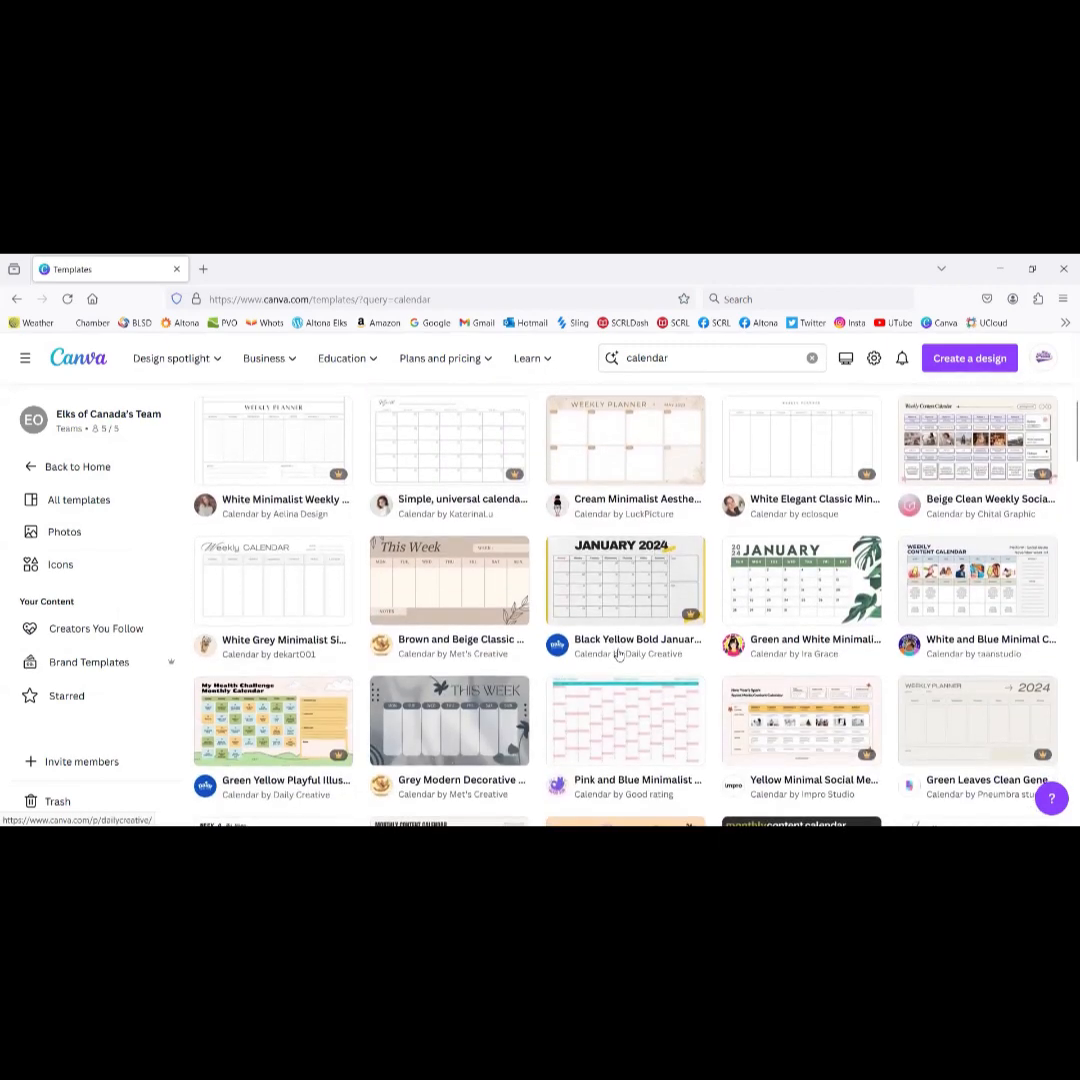
{"action": "scroll", "coordinate": [619, 654], "scroll_direction": "down", "scroll_amount": 5}
{"action": "scroll", "coordinate": [619, 654], "scroll_direction": "down", "scroll_amount": 5}
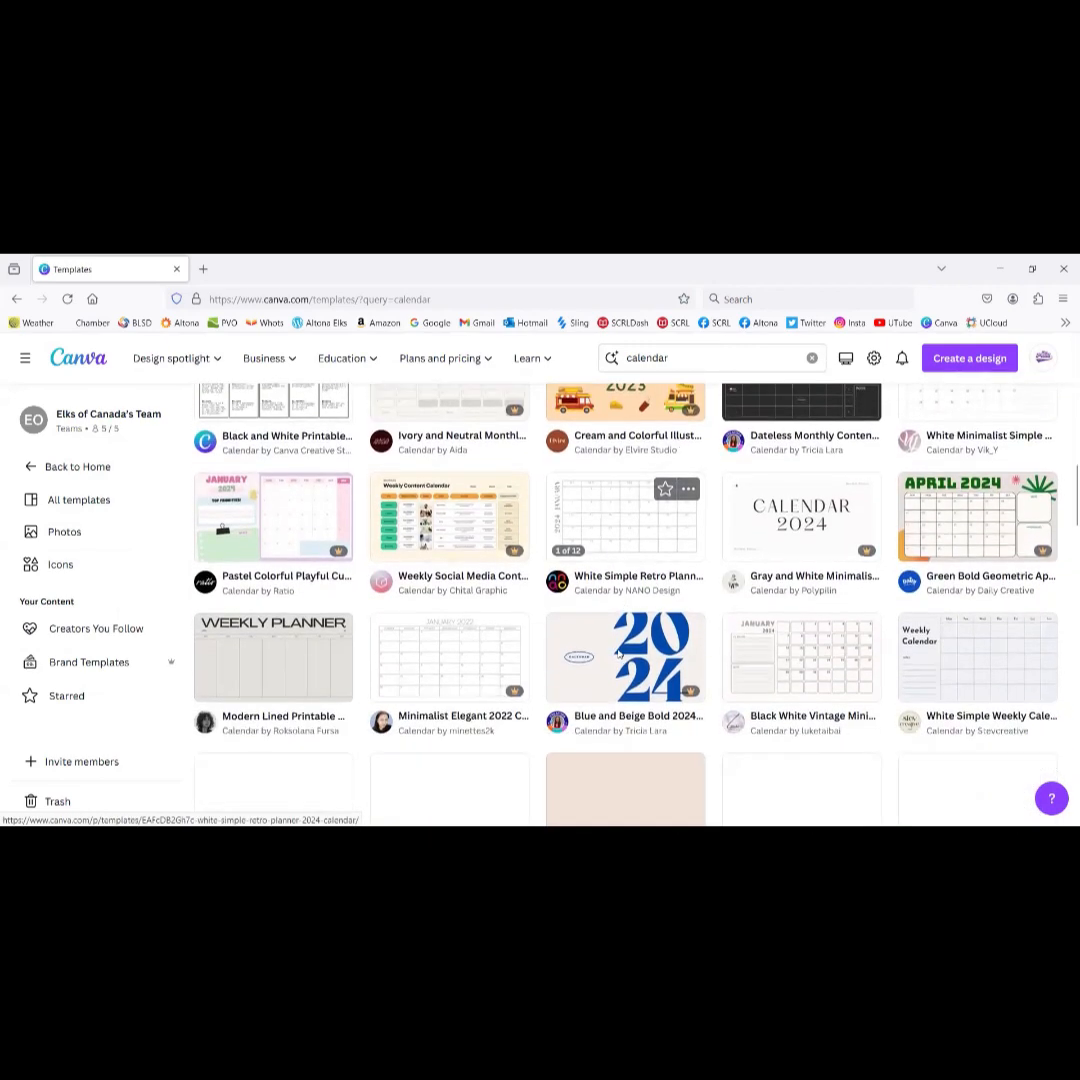
{"action": "scroll", "coordinate": [619, 654], "scroll_direction": "down", "scroll_amount": 3}
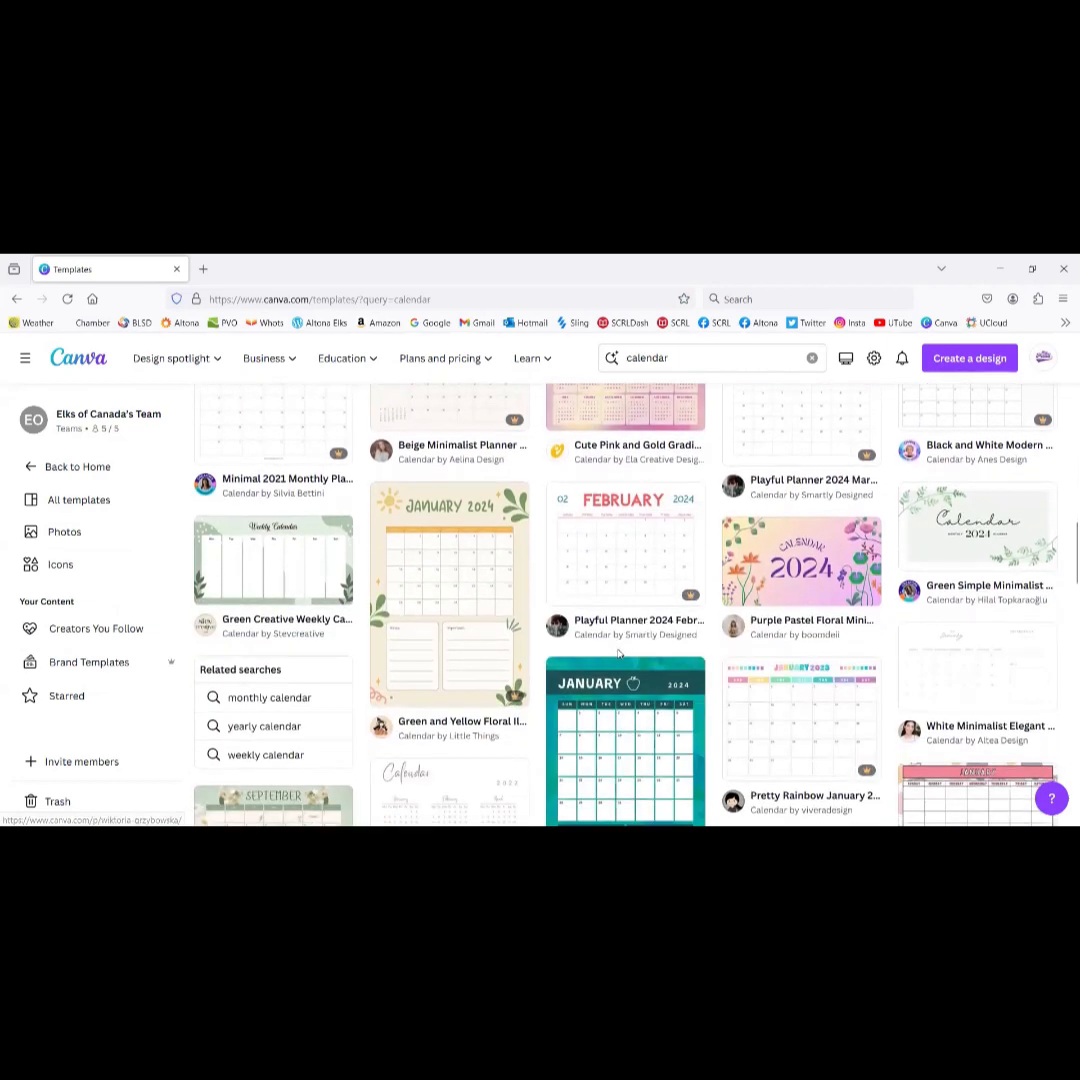
{"action": "scroll", "coordinate": [619, 654], "scroll_direction": "down", "scroll_amount": 5}
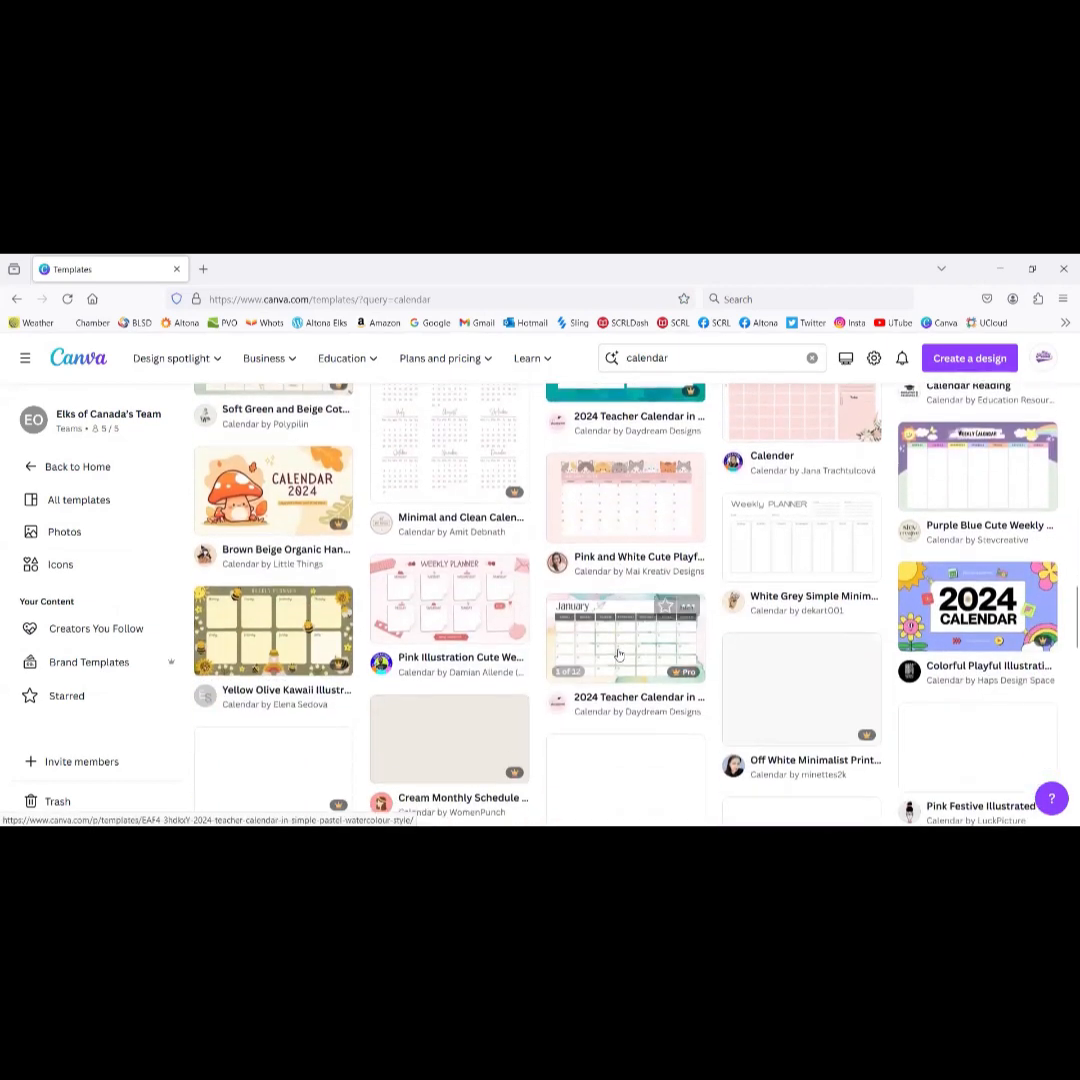
{"action": "scroll", "coordinate": [619, 654], "scroll_direction": "down", "scroll_amount": 4}
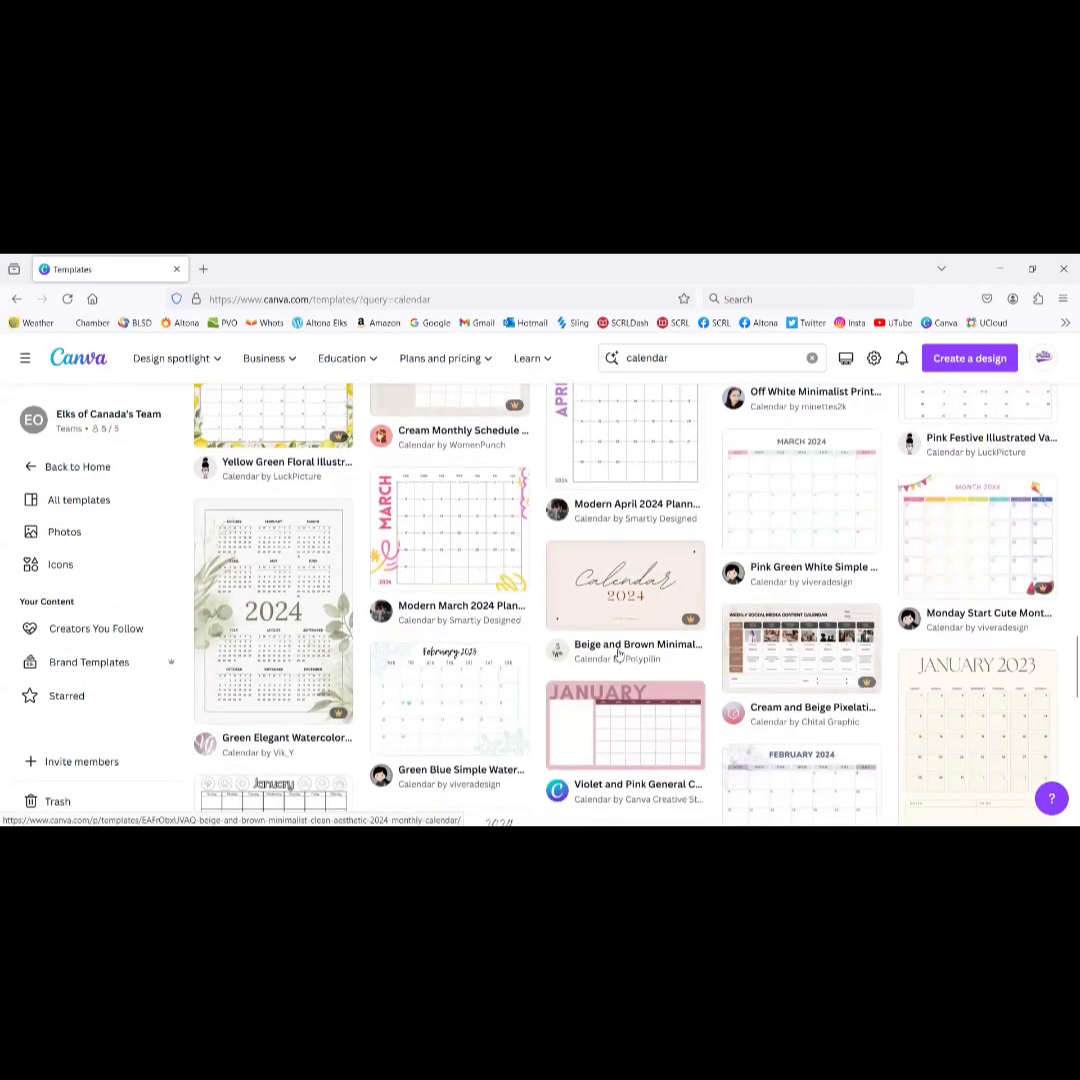
{"action": "scroll", "coordinate": [486, 516], "scroll_direction": "up", "scroll_amount": 2}
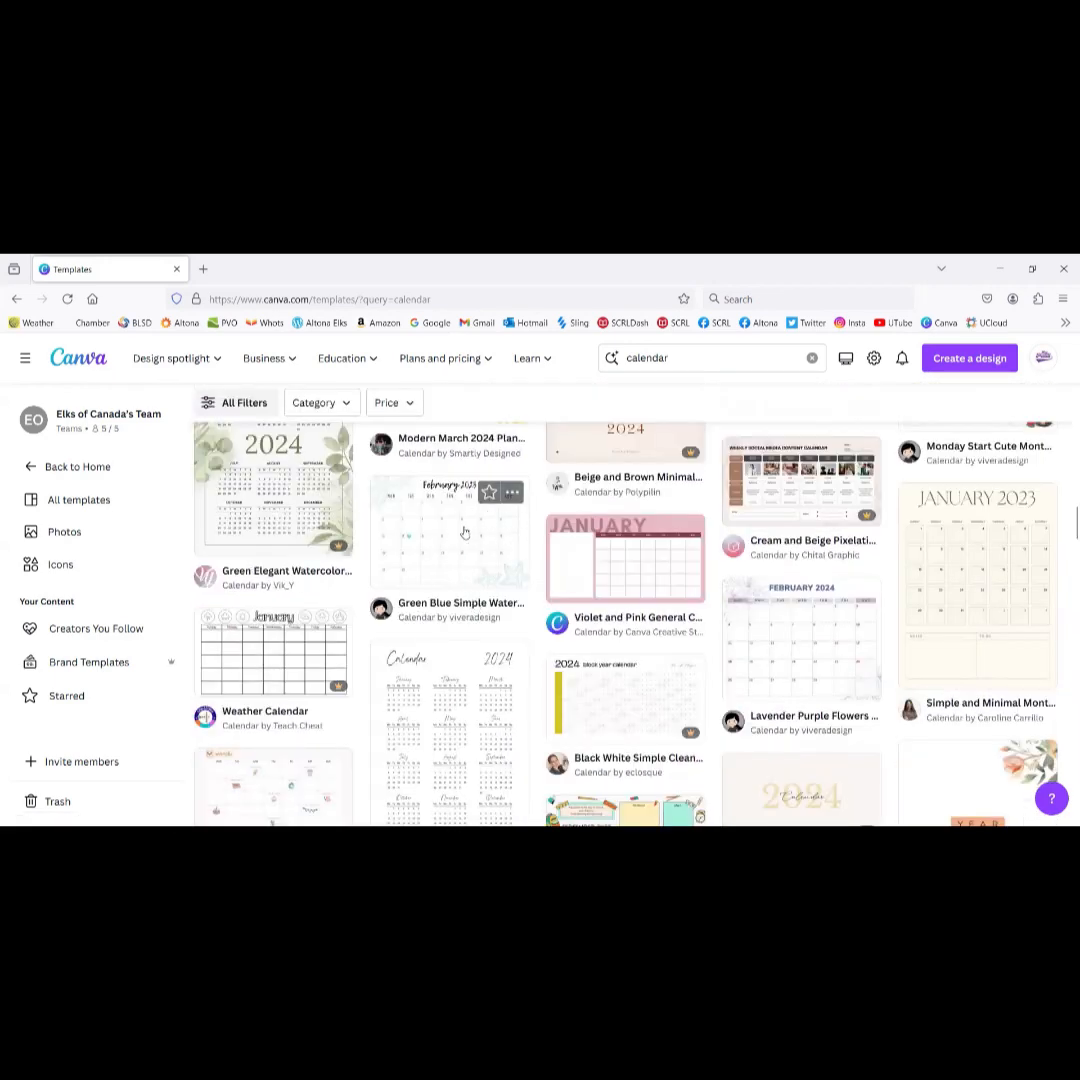
Step: Start a design from the Green Blue Simple Watercolor February 2023 calendar and add a blank page
{"action": "left_click", "coordinate": [460, 535]}
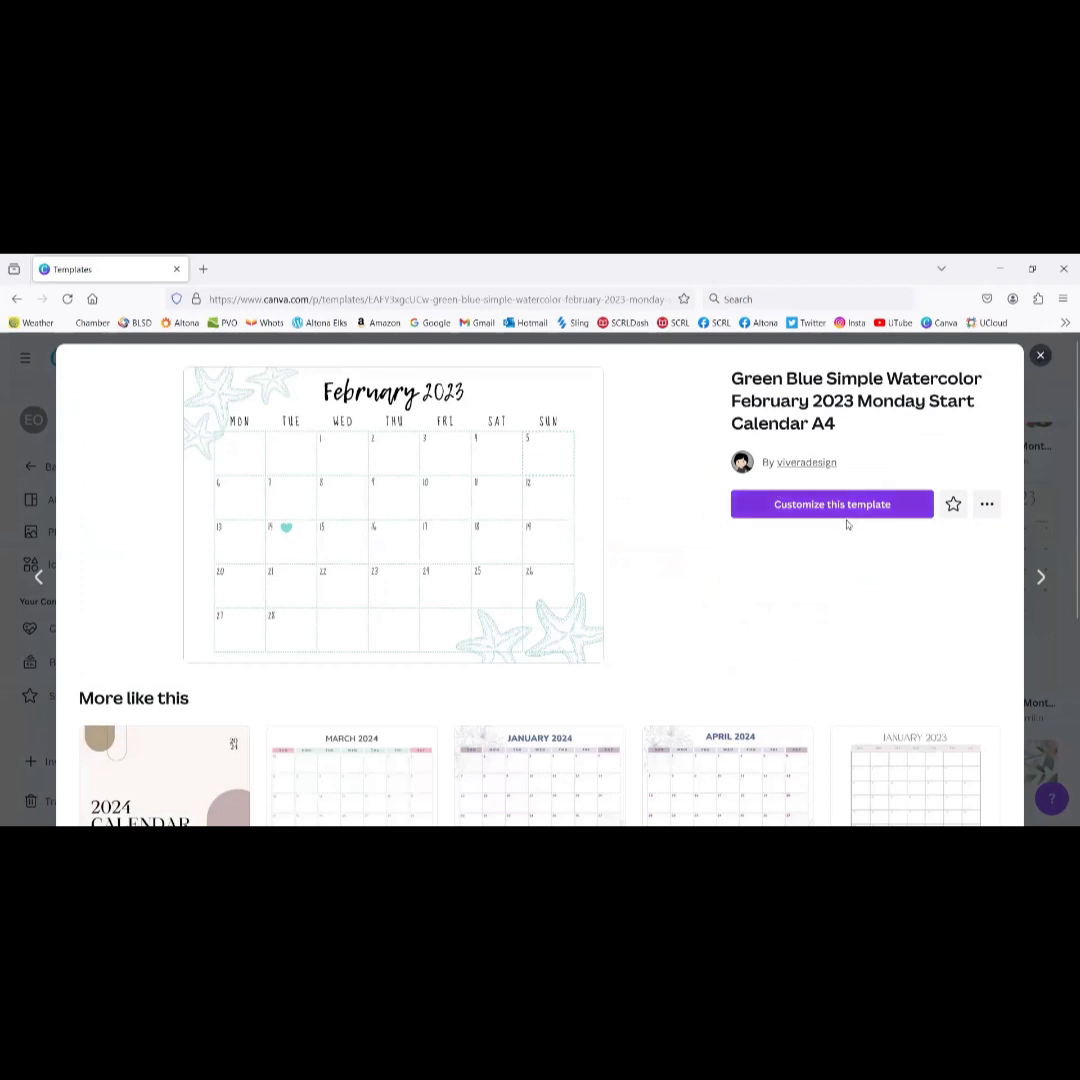
{"action": "left_click", "coordinate": [837, 505]}
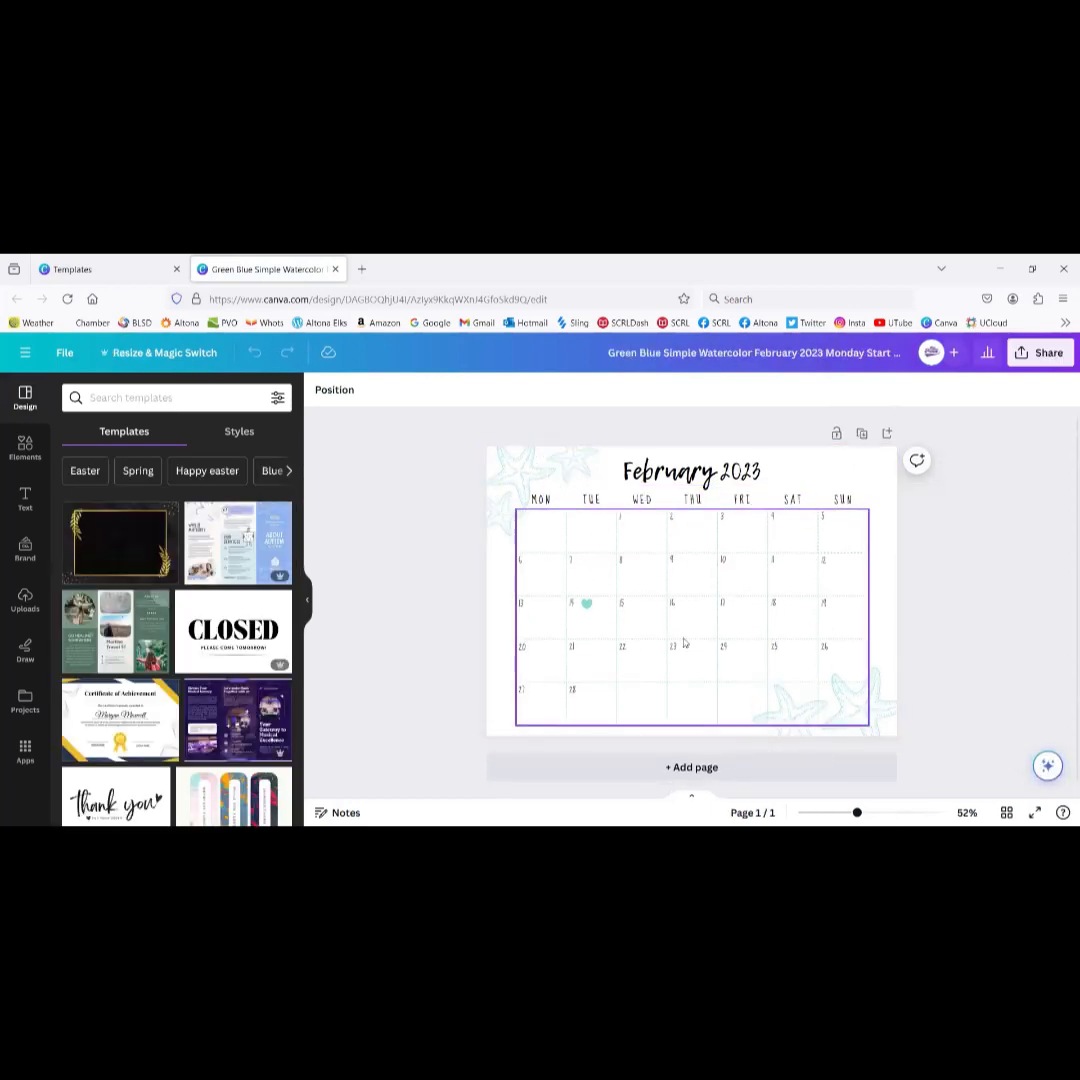
{"action": "left_click", "coordinate": [701, 768]}
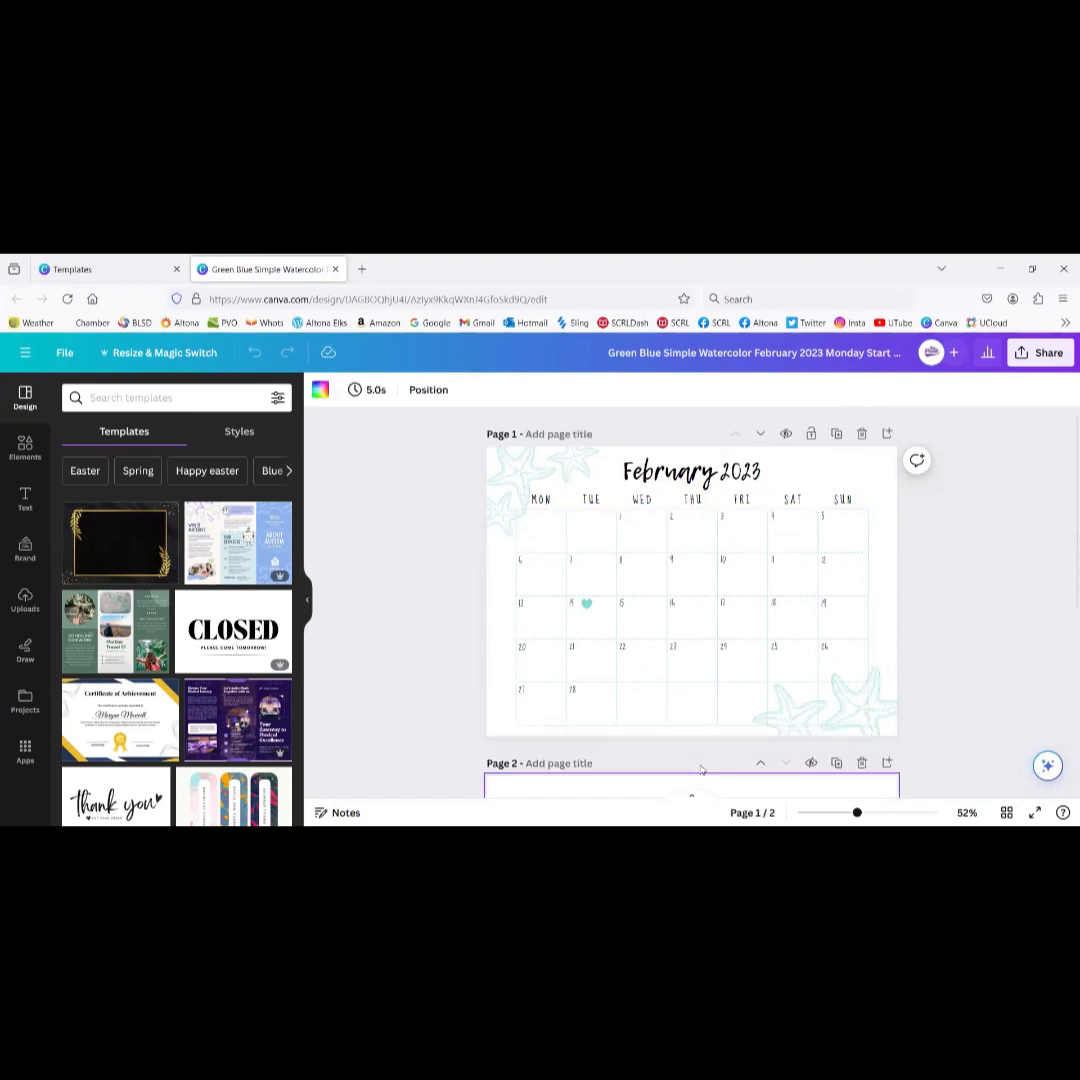
{"action": "scroll", "coordinate": [803, 608], "scroll_direction": "up", "scroll_amount": 5}
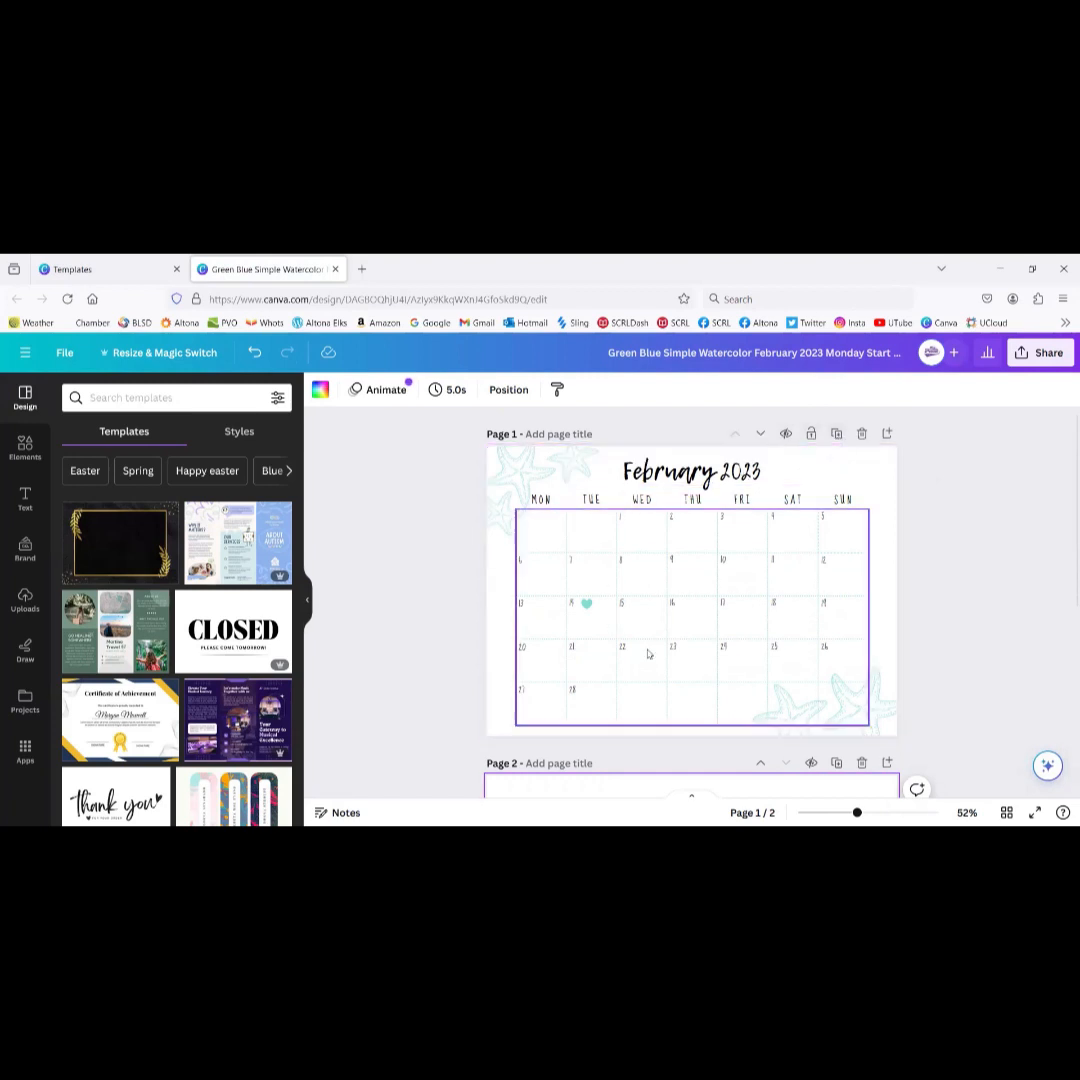
Step: Duplicate the February calendar page and select all calendar elements on page 1
{"action": "left_click", "coordinate": [836, 437]}
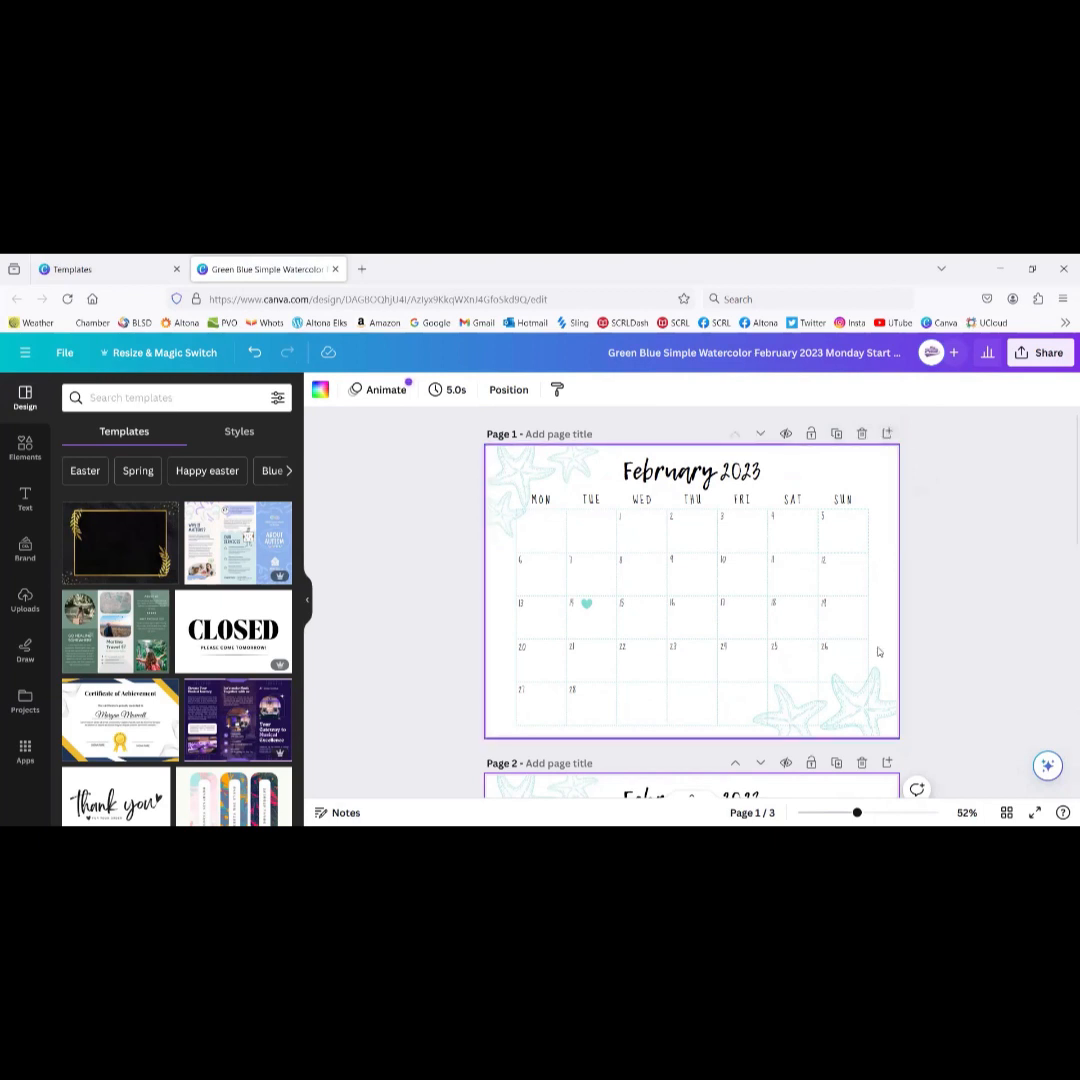
{"action": "scroll", "coordinate": [721, 661], "scroll_direction": "down", "scroll_amount": 3}
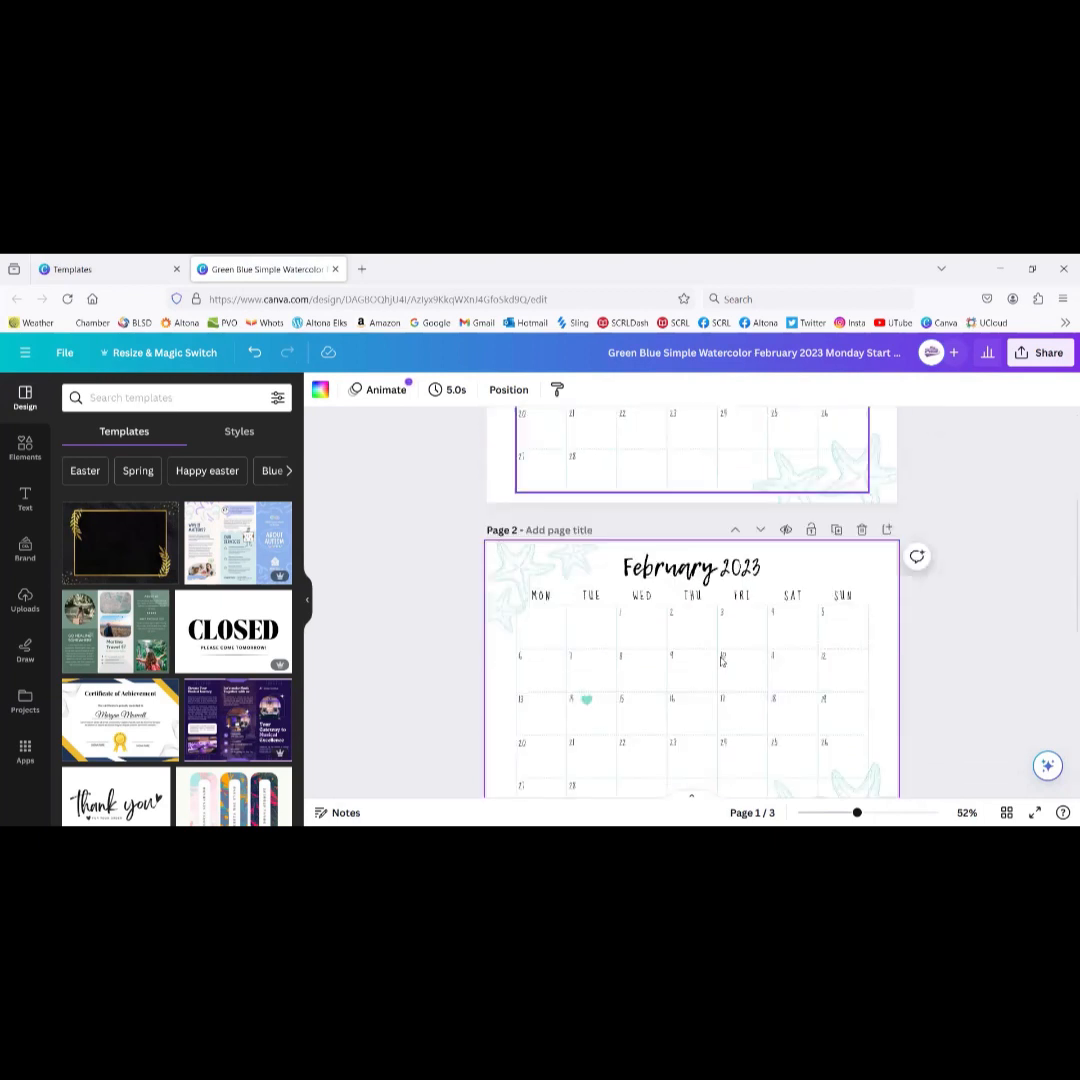
{"action": "scroll", "coordinate": [756, 523], "scroll_direction": "up", "scroll_amount": 2}
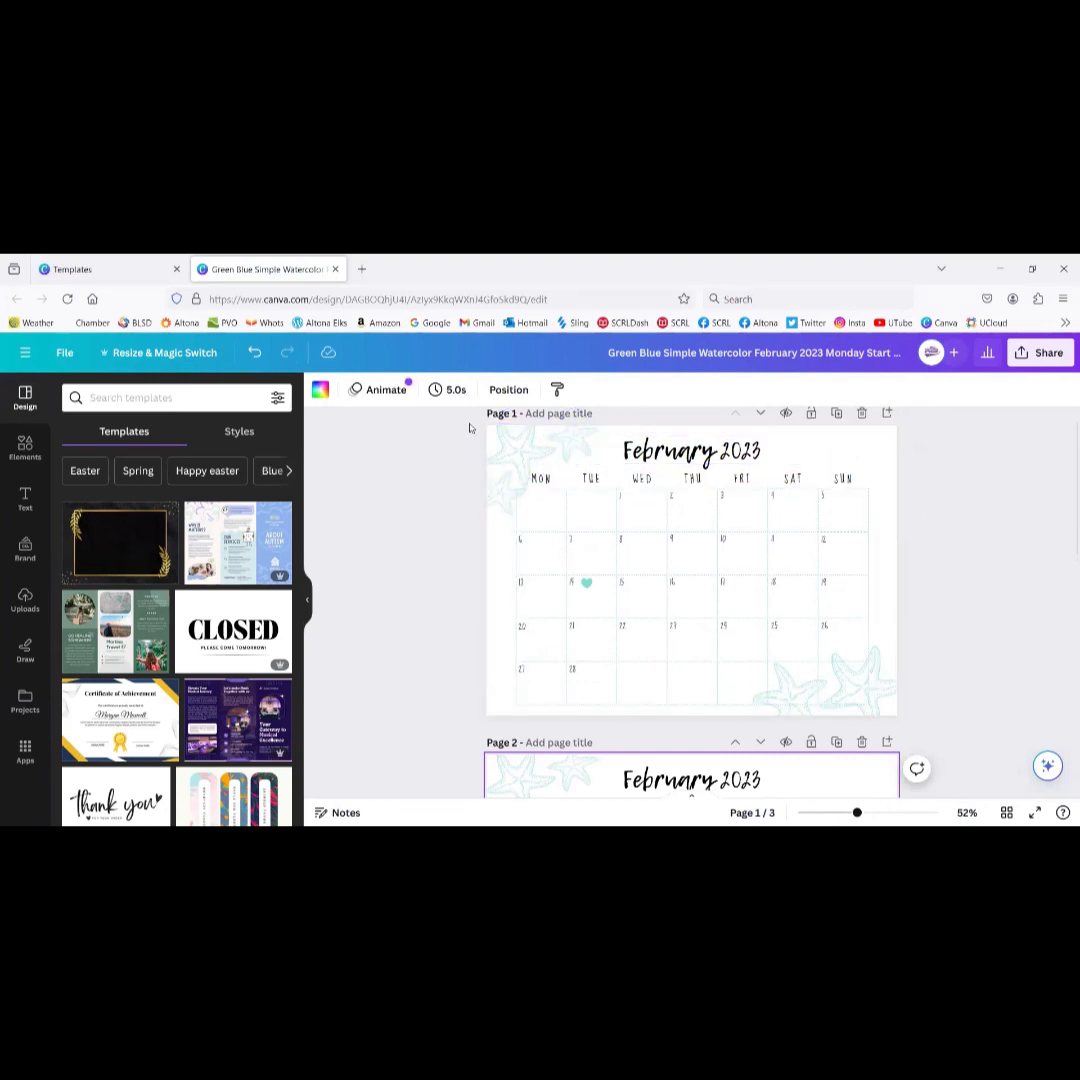
{"action": "left_click_drag", "start_coordinate": [469, 427], "coordinate": [945, 728]}
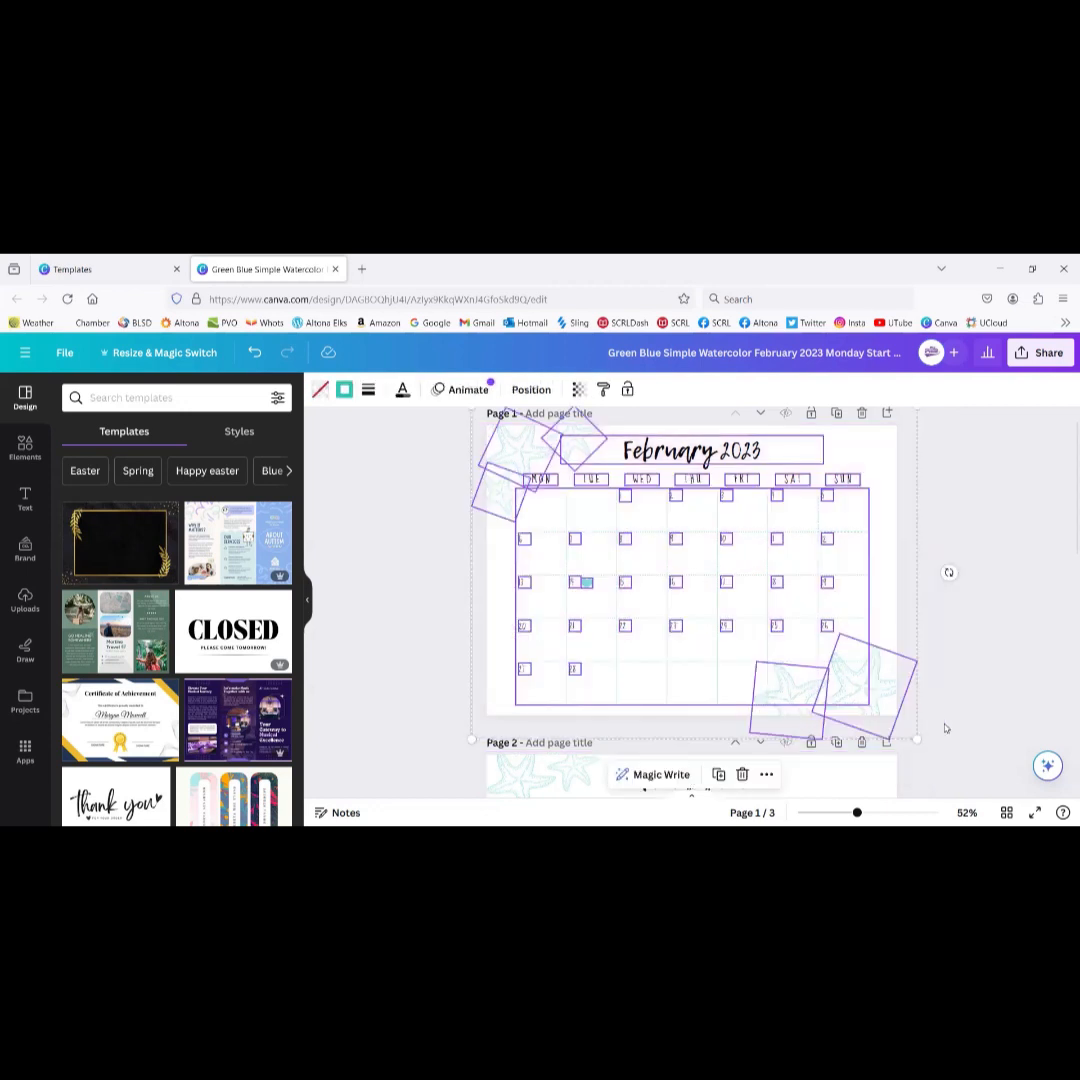
Step: Delete page 1's calendar and add the 'children playing' rainbow parachute stock photo from Elements
{"action": "key", "text": "Delete"}
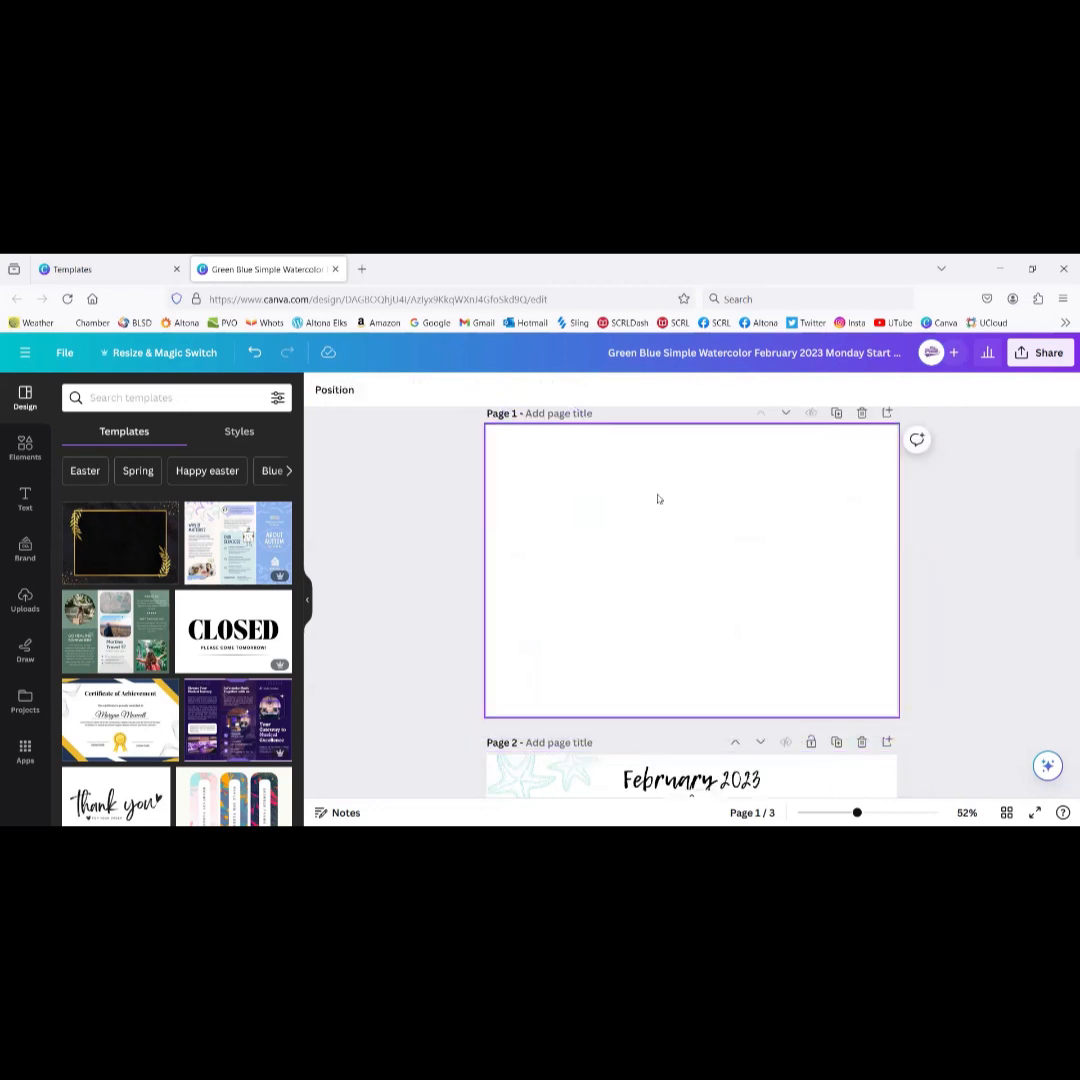
{"action": "left_click", "coordinate": [143, 398]}
{"action": "type", "text": "ch"}
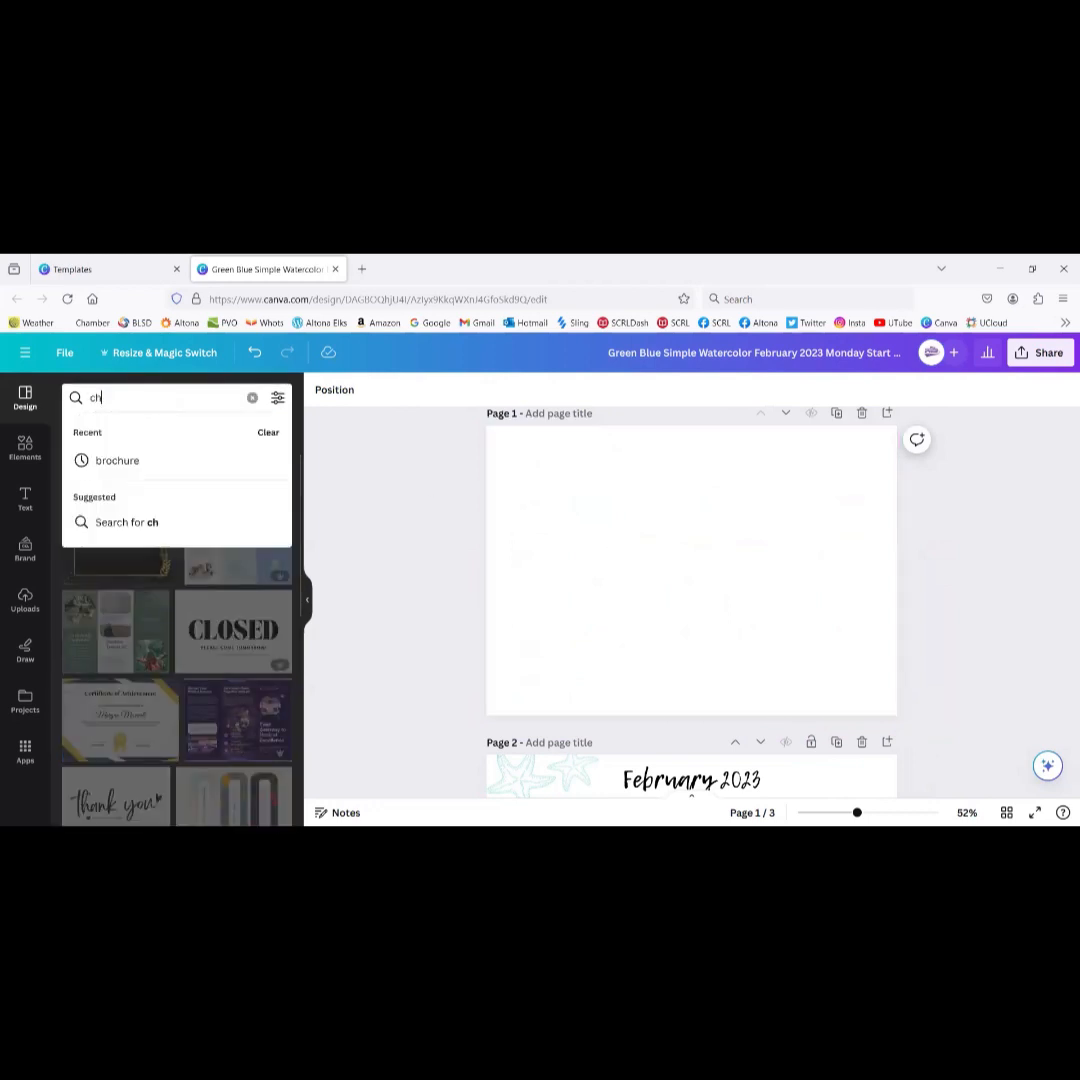
{"action": "type", "text": "ildren ppl"}
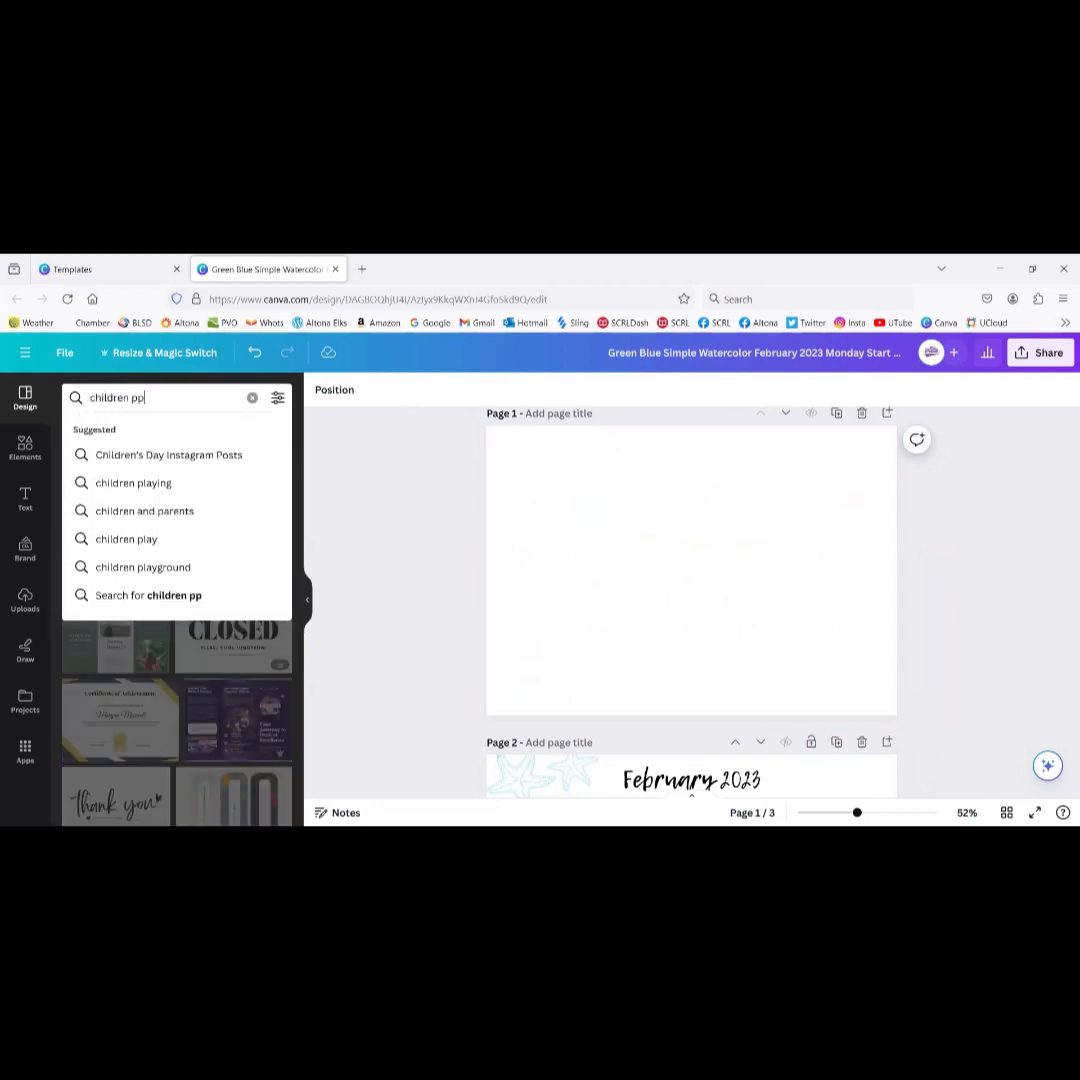
{"action": "key", "text": "BackSpace"}
{"action": "key", "text": "BackSpace"}
{"action": "type", "text": "lay"}
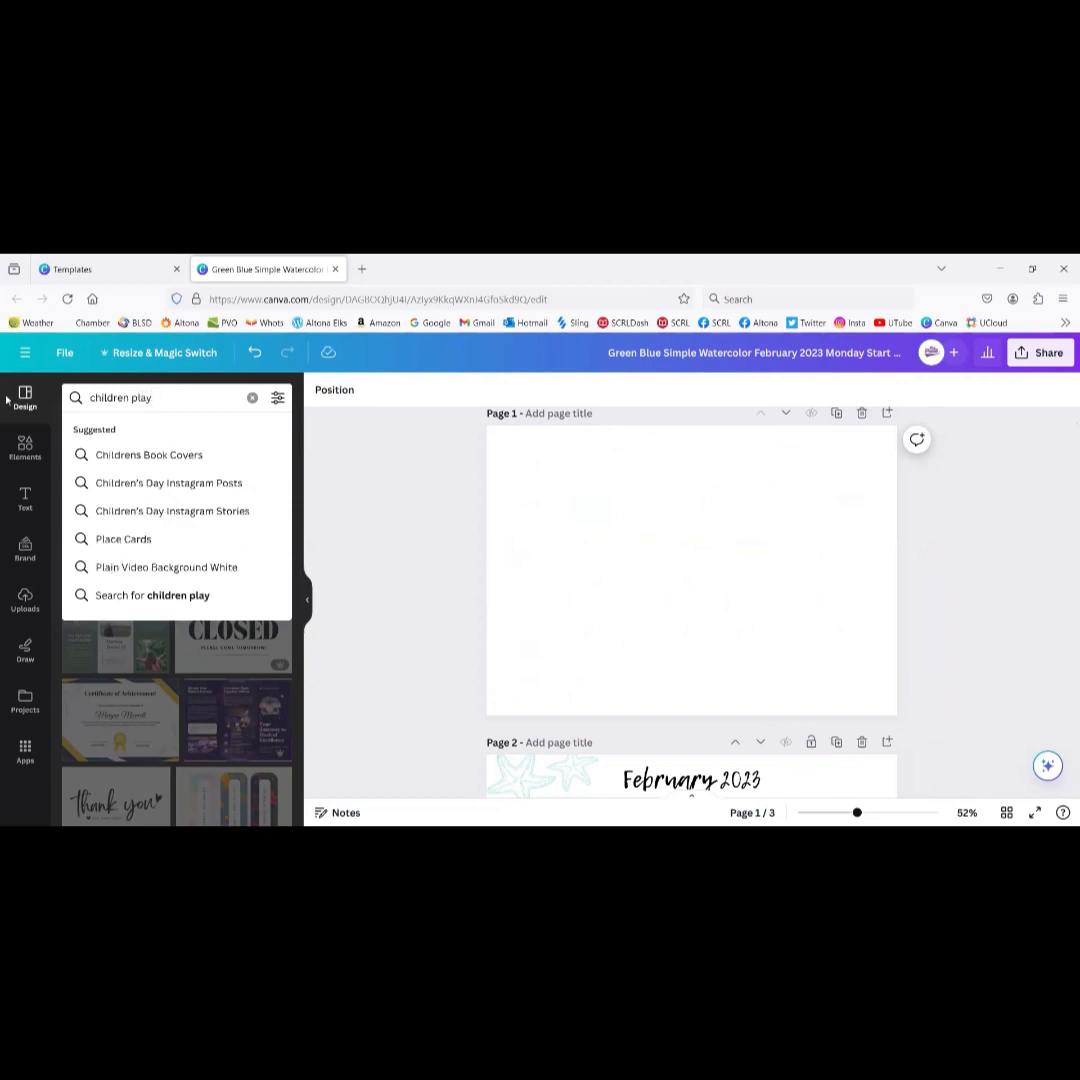
{"action": "left_click", "coordinate": [38, 457]}
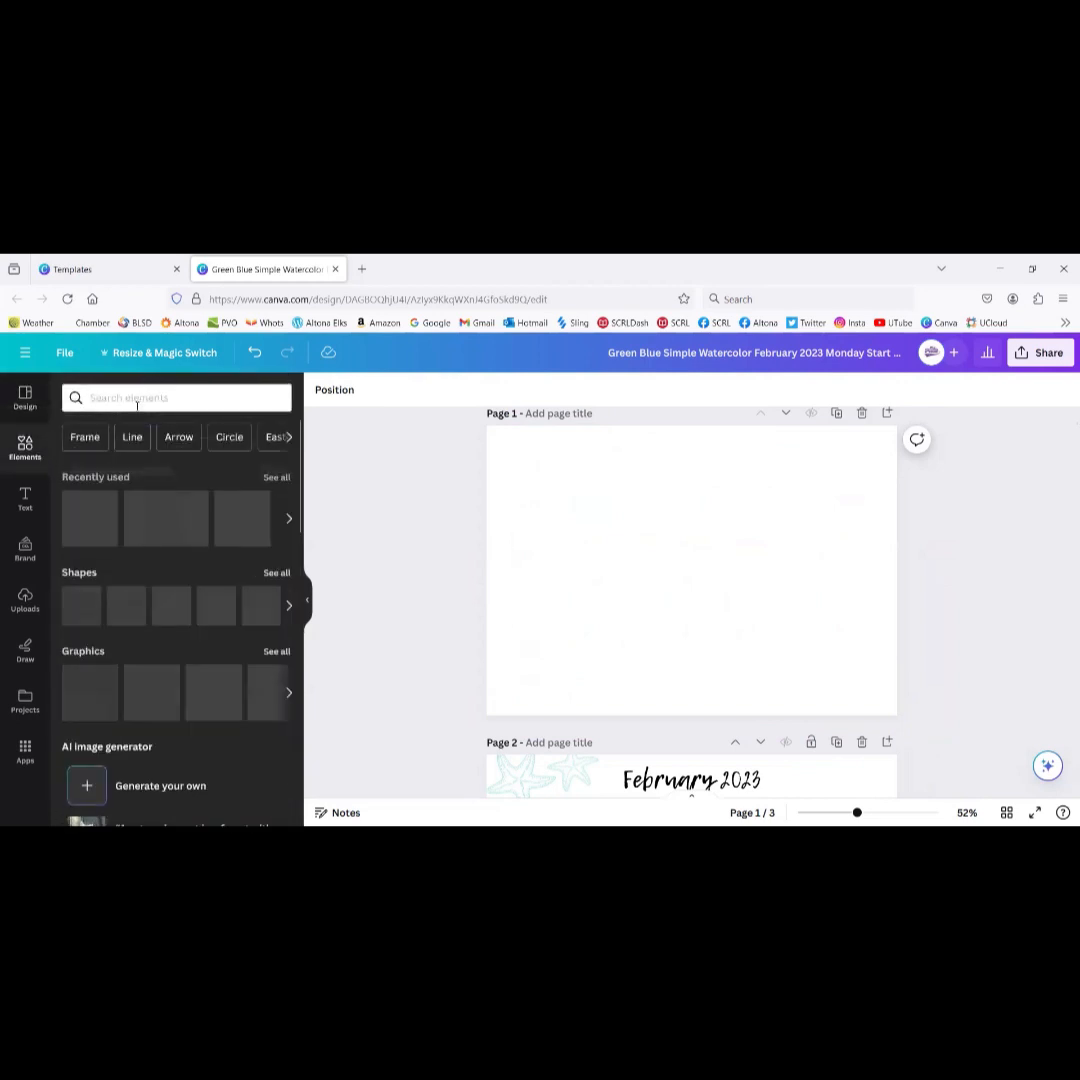
{"action": "left_click", "coordinate": [137, 400]}
{"action": "type", "text": "children"}
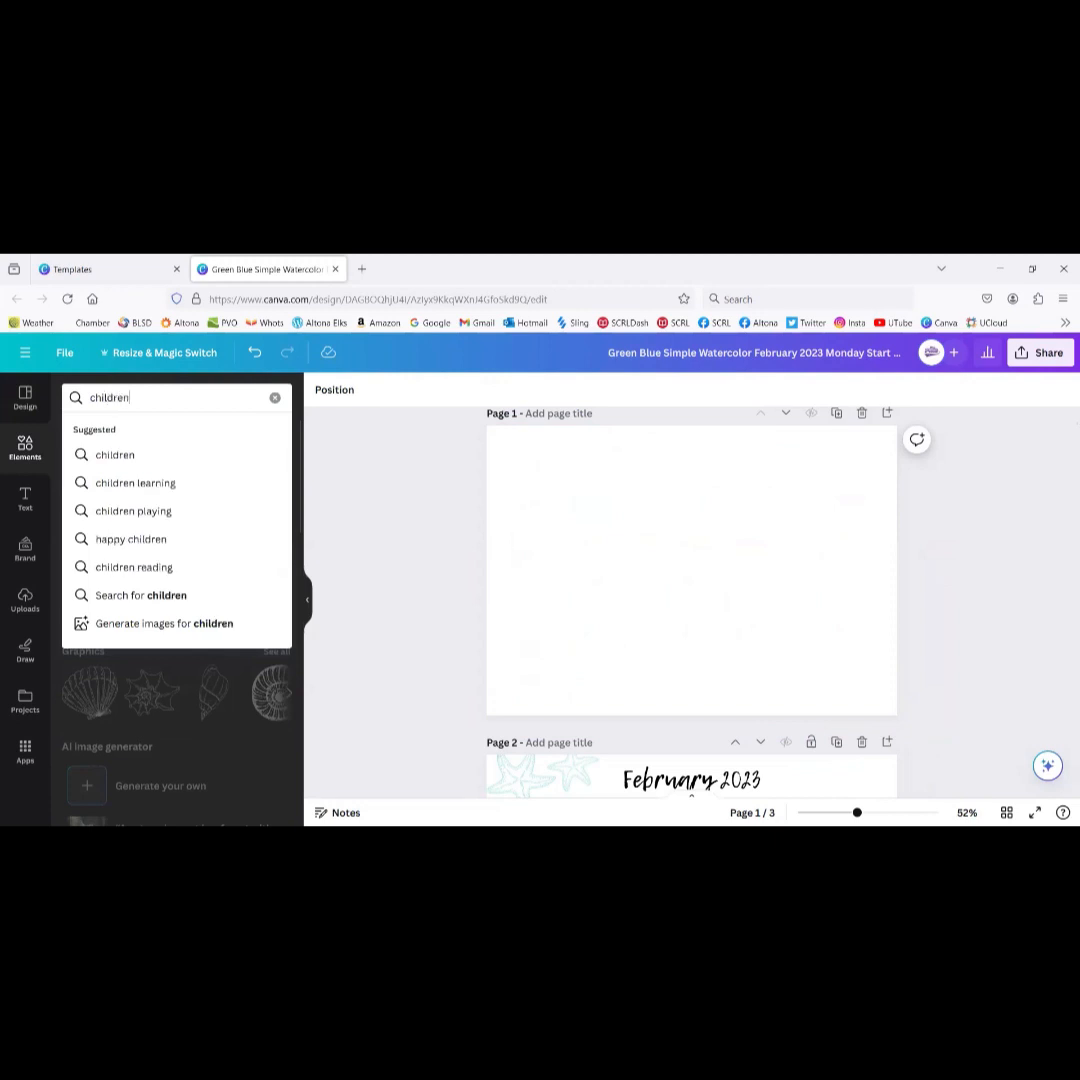
{"action": "type", "text": " playing"}
{"action": "key", "text": "Return"}
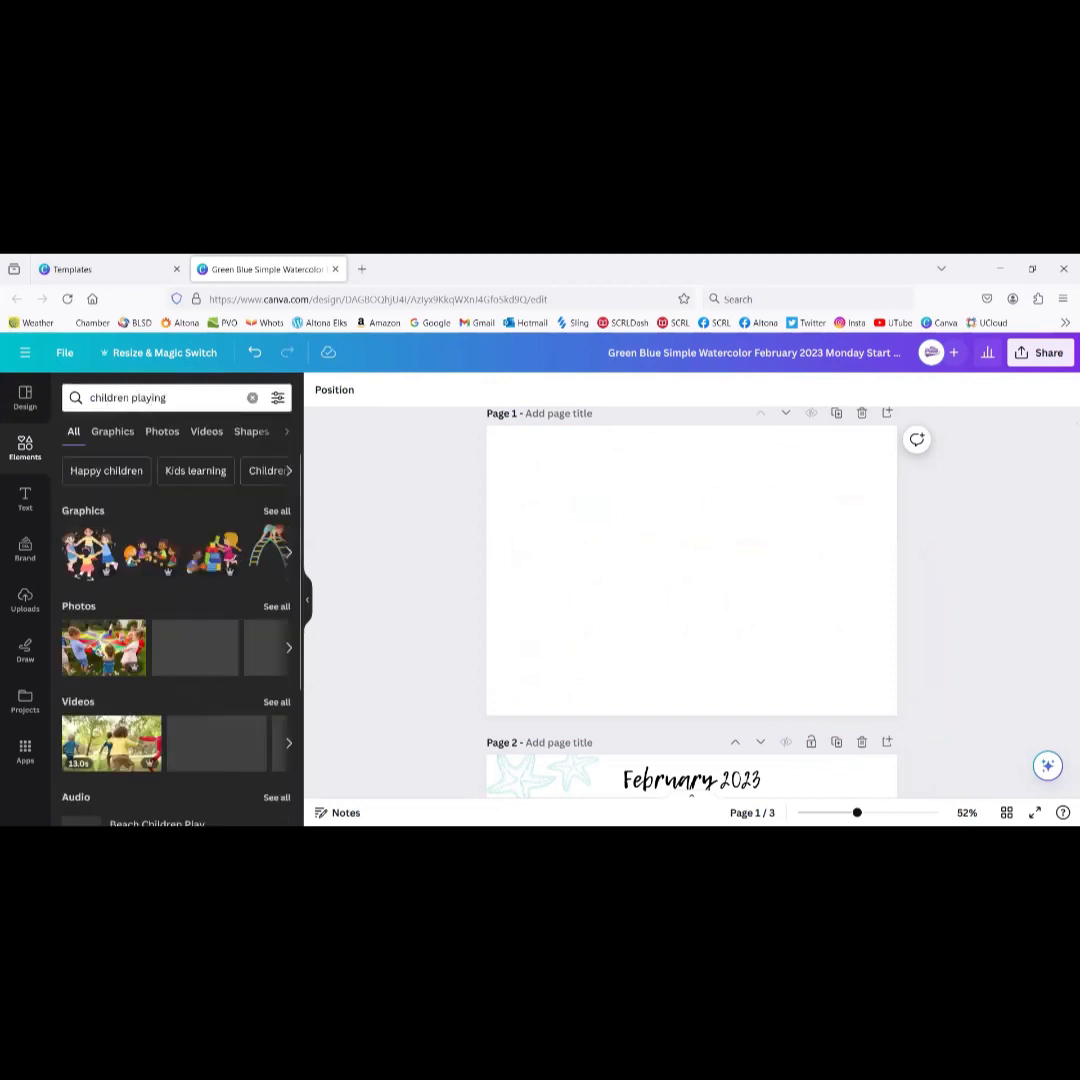
{"action": "left_click", "coordinate": [108, 645]}
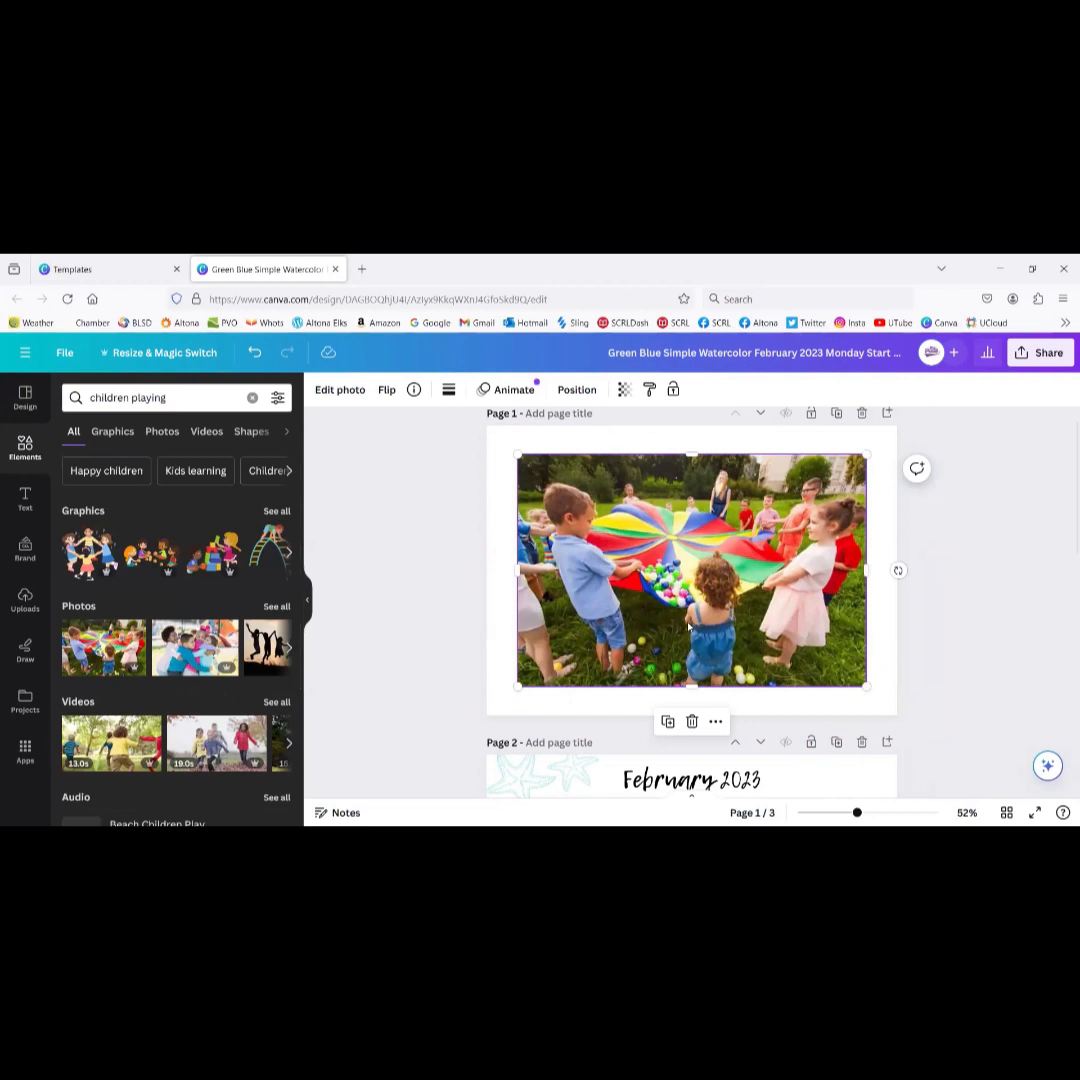
Step: Delete the empty Page 3, leaving the parachute photo page and February calendar
{"action": "scroll", "coordinate": [688, 627], "scroll_direction": "down", "scroll_amount": 3}
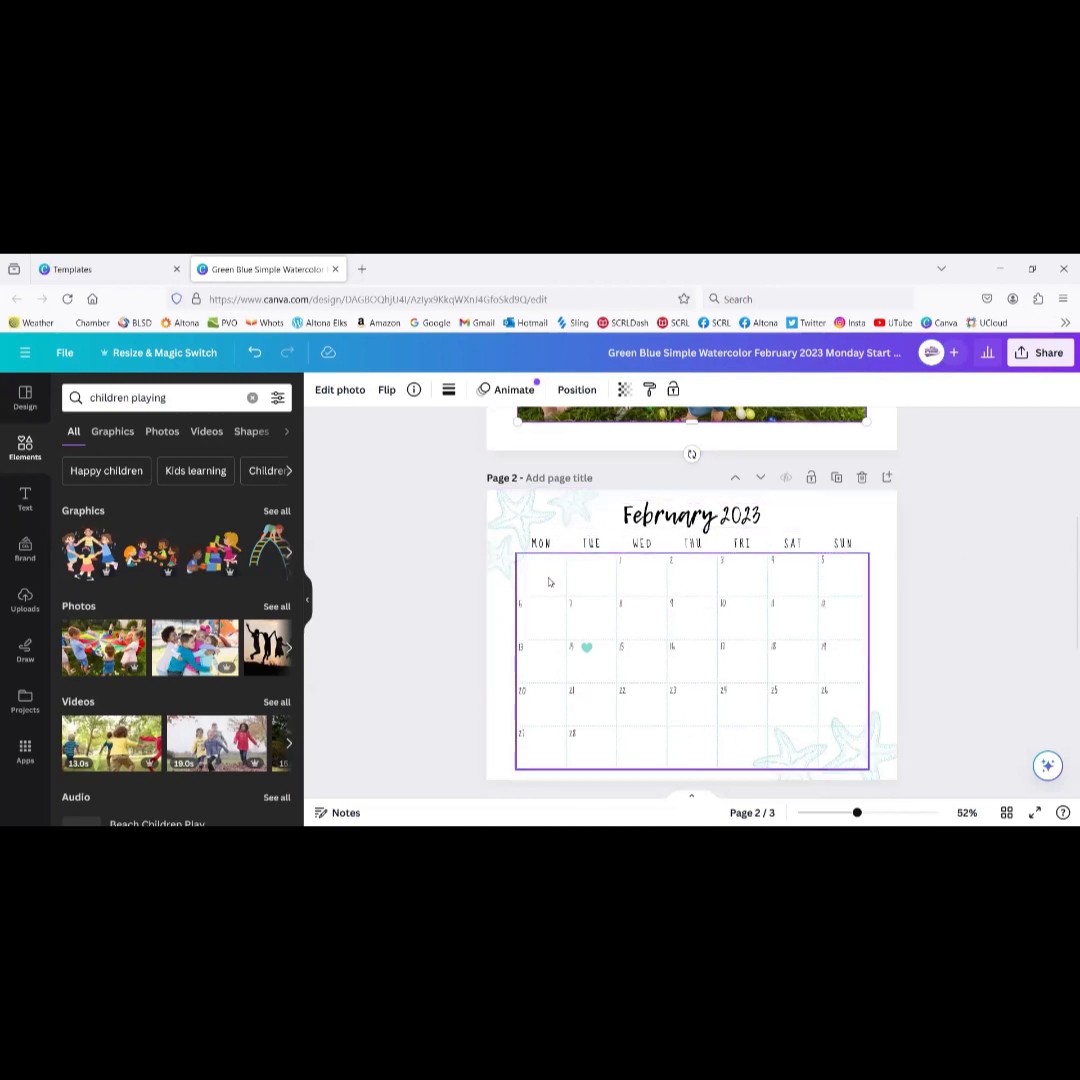
{"action": "scroll", "coordinate": [711, 630], "scroll_direction": "down", "scroll_amount": 4}
{"action": "scroll", "coordinate": [711, 630], "scroll_direction": "up", "scroll_amount": 3}
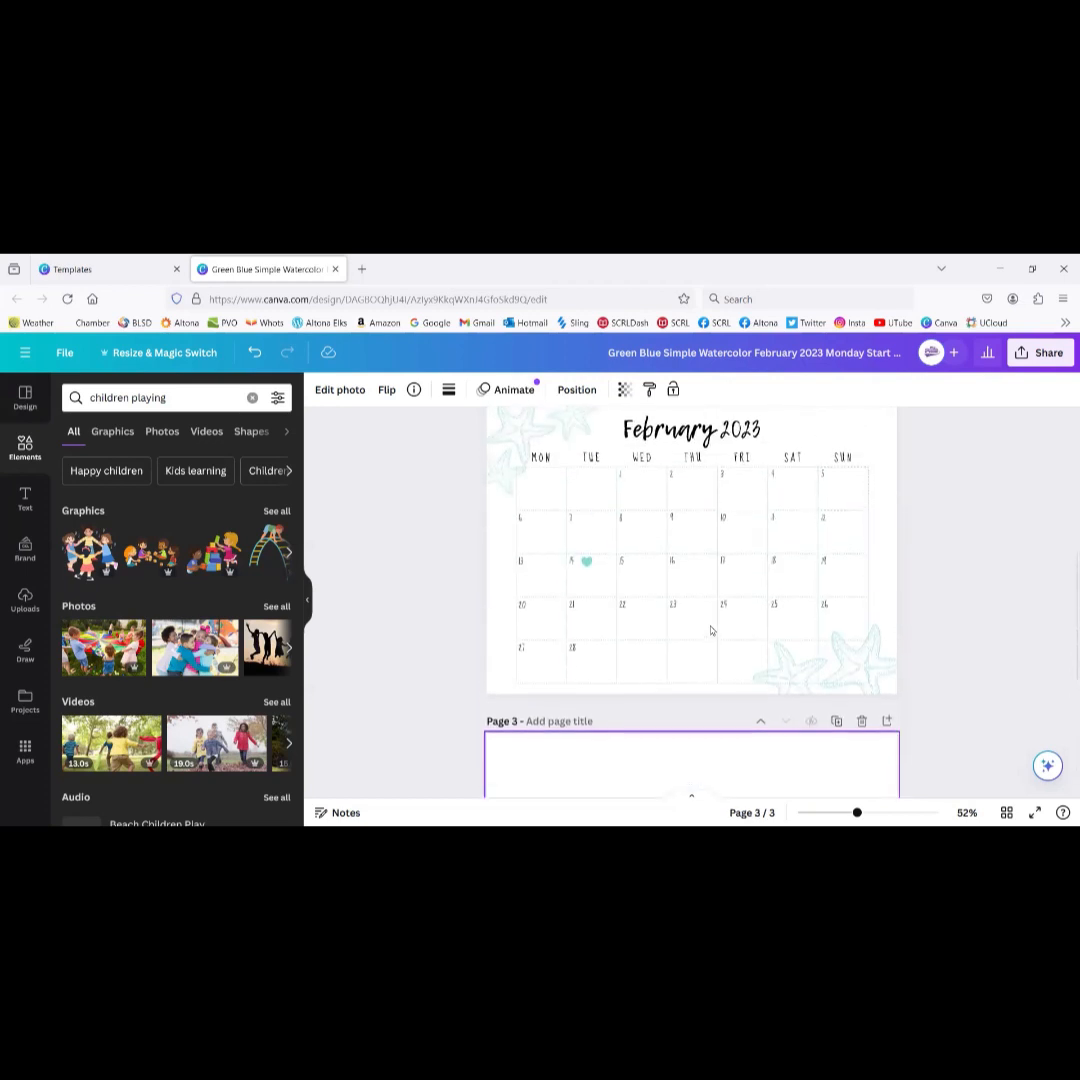
{"action": "scroll", "coordinate": [711, 630], "scroll_direction": "up", "scroll_amount": 3}
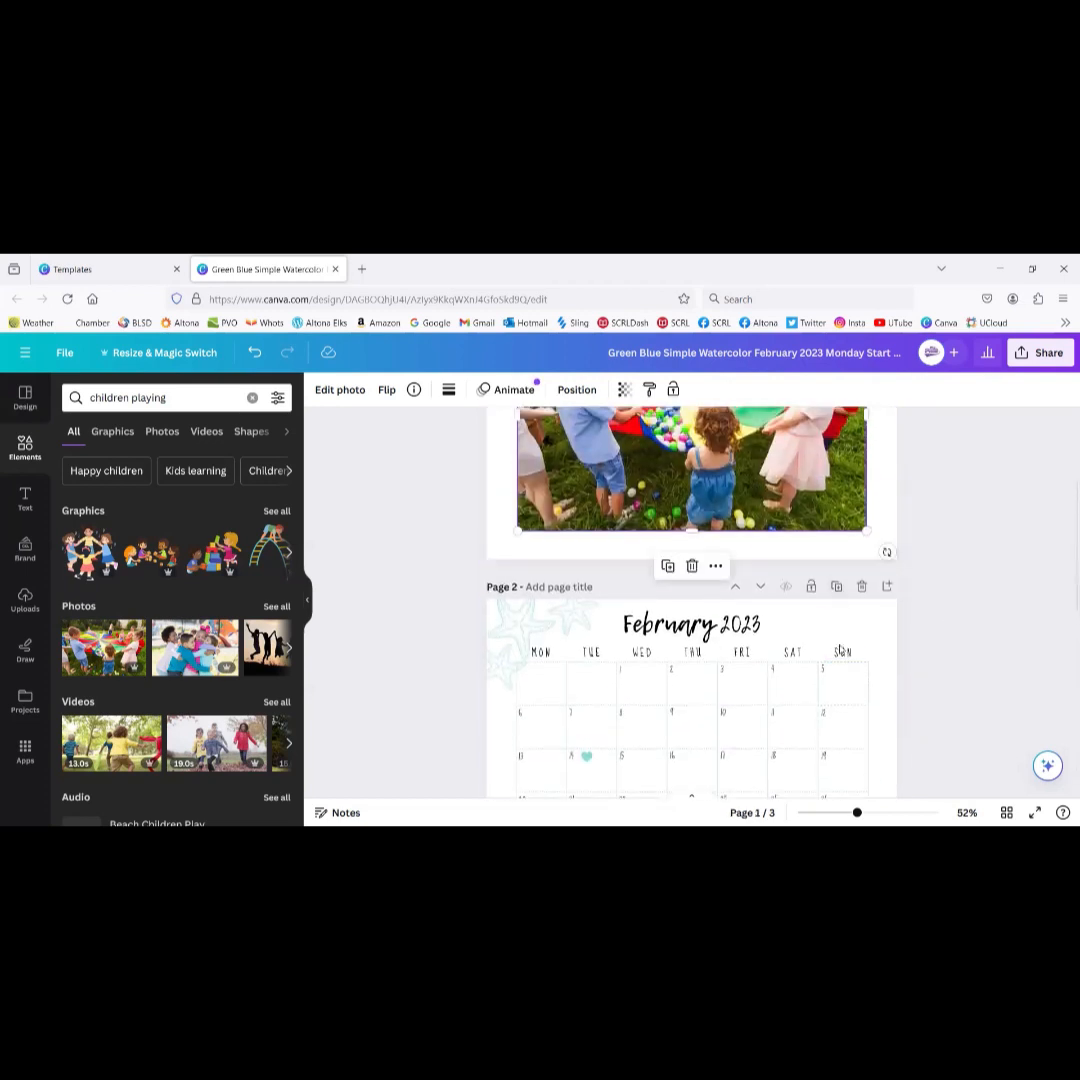
{"action": "scroll", "coordinate": [810, 660], "scroll_direction": "up", "scroll_amount": 3}
{"action": "scroll", "coordinate": [832, 591], "scroll_direction": "down", "scroll_amount": 10}
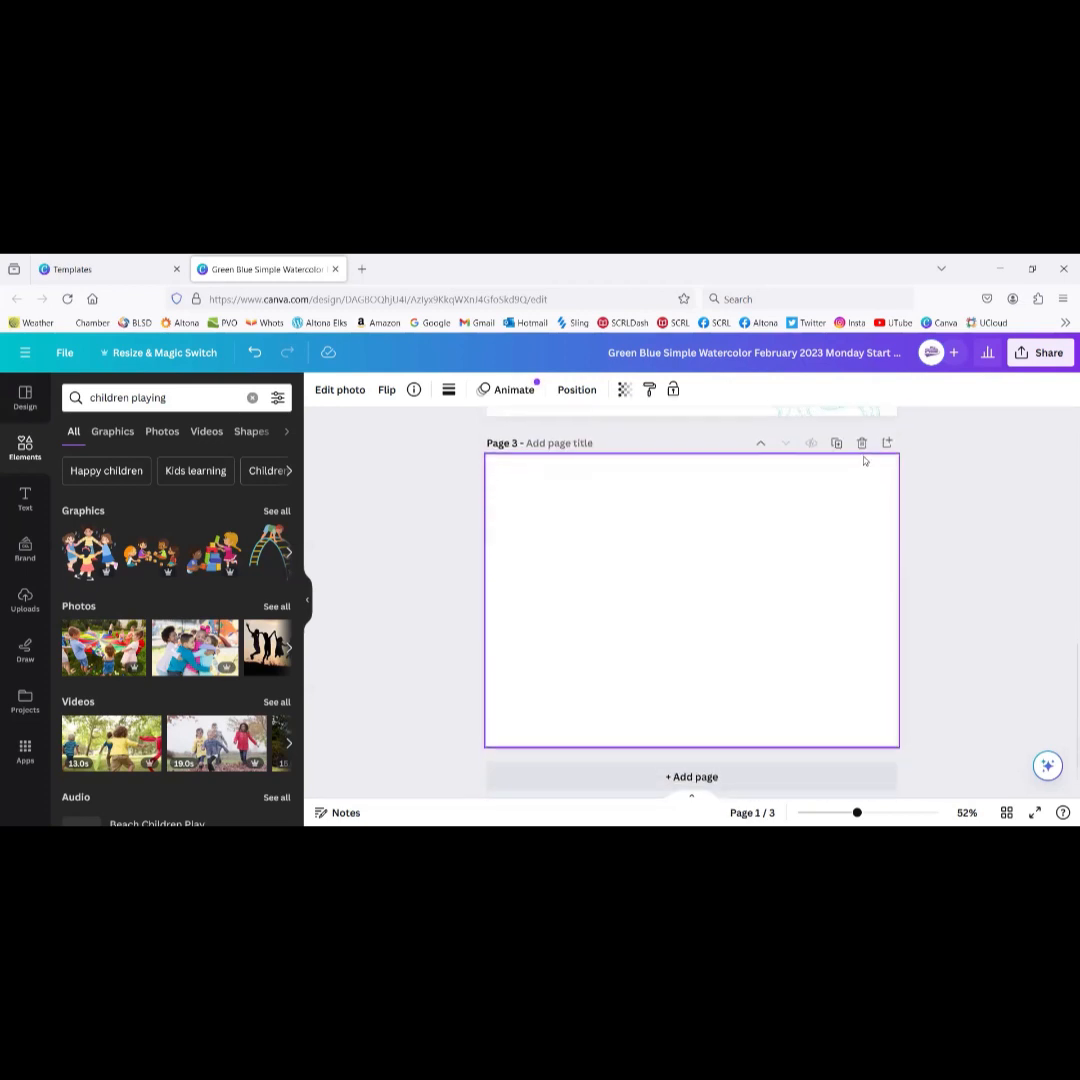
{"action": "left_click", "coordinate": [862, 434]}
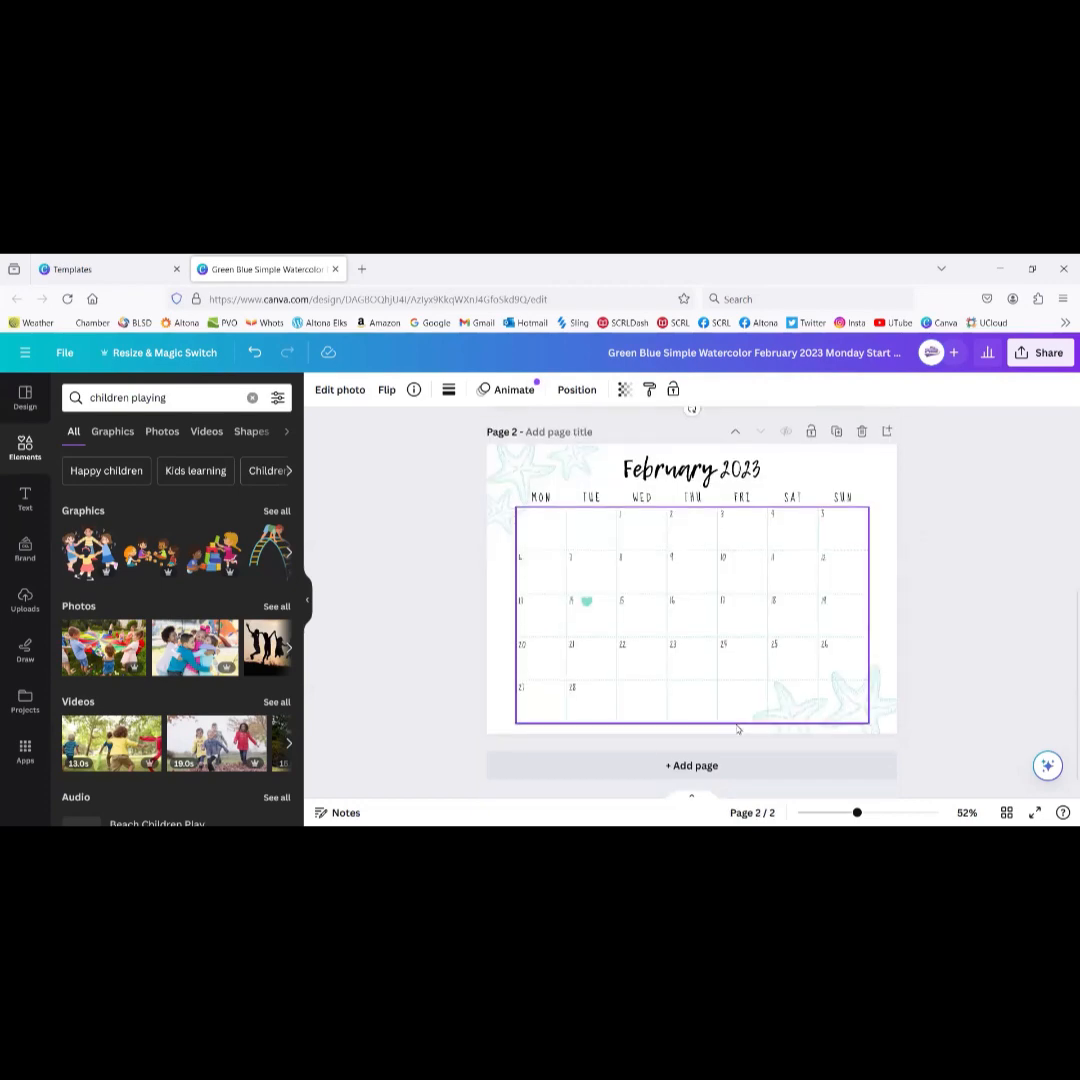
{"action": "scroll", "coordinate": [738, 729], "scroll_direction": "up", "scroll_amount": 5}
{"action": "scroll", "coordinate": [737, 729], "scroll_direction": "down", "scroll_amount": 4}
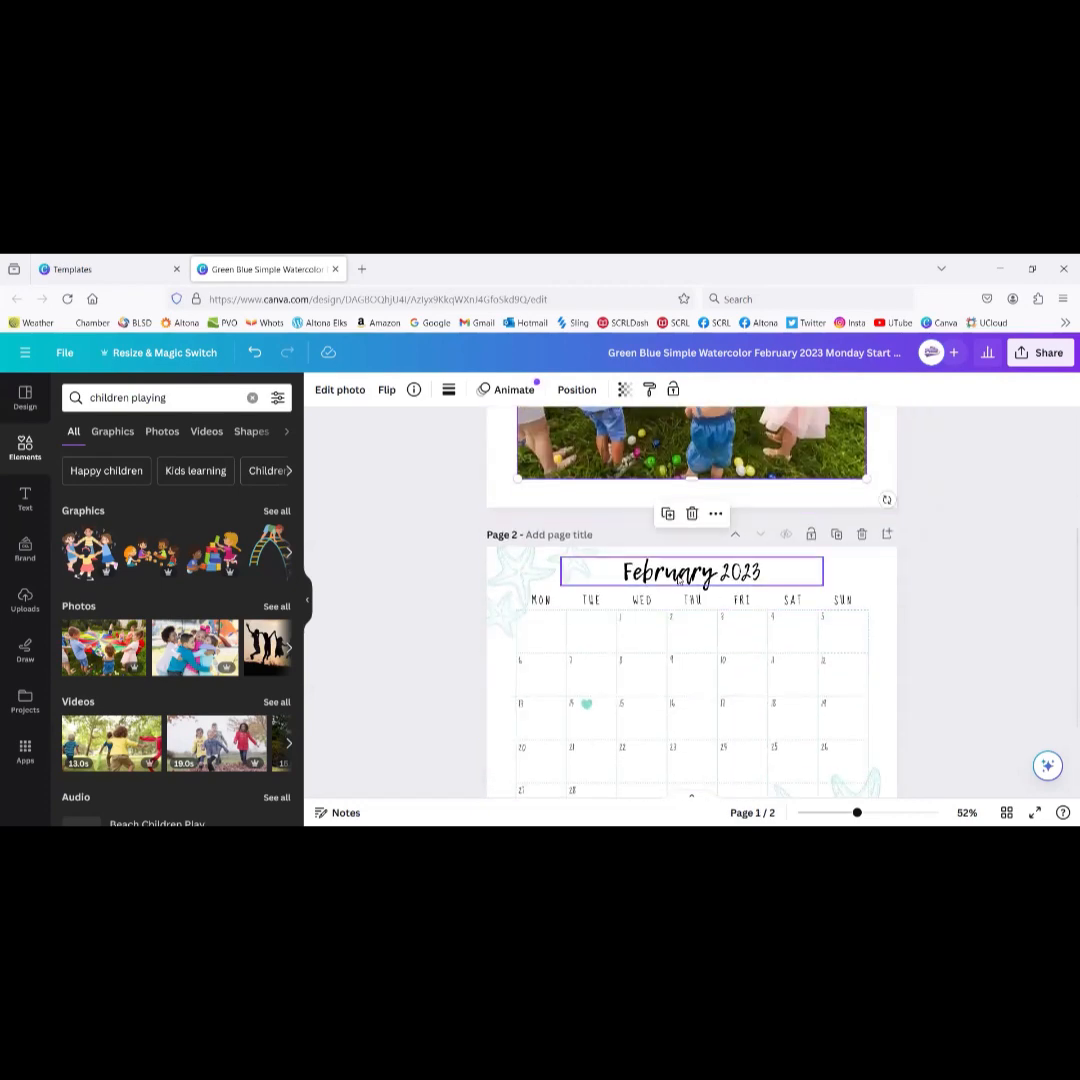
Step: Change page 2's calendar title from February 2023 to January 2023
{"action": "left_click", "coordinate": [680, 581]}
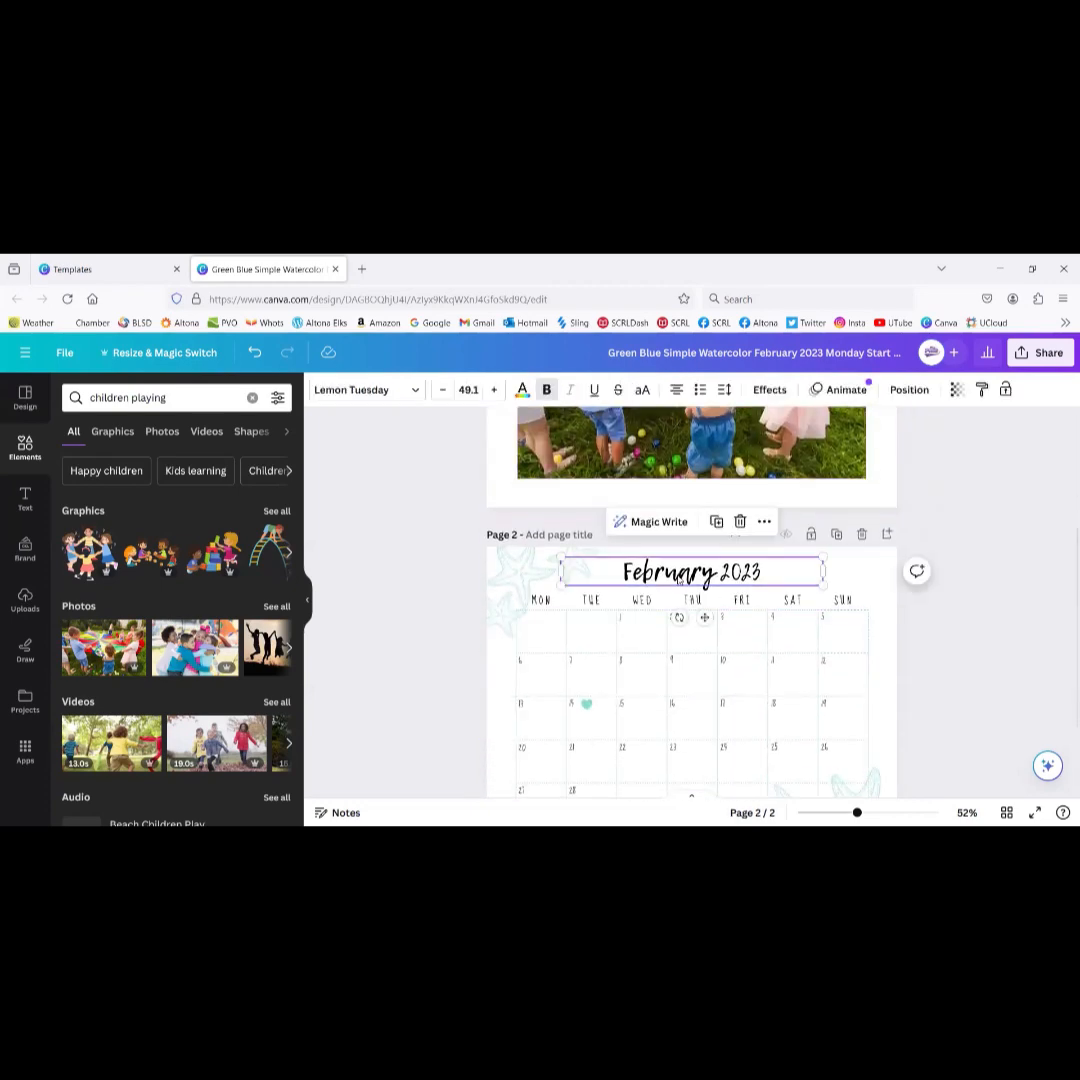
{"action": "double_click", "coordinate": [680, 575]}
{"action": "type", "text": "J"}
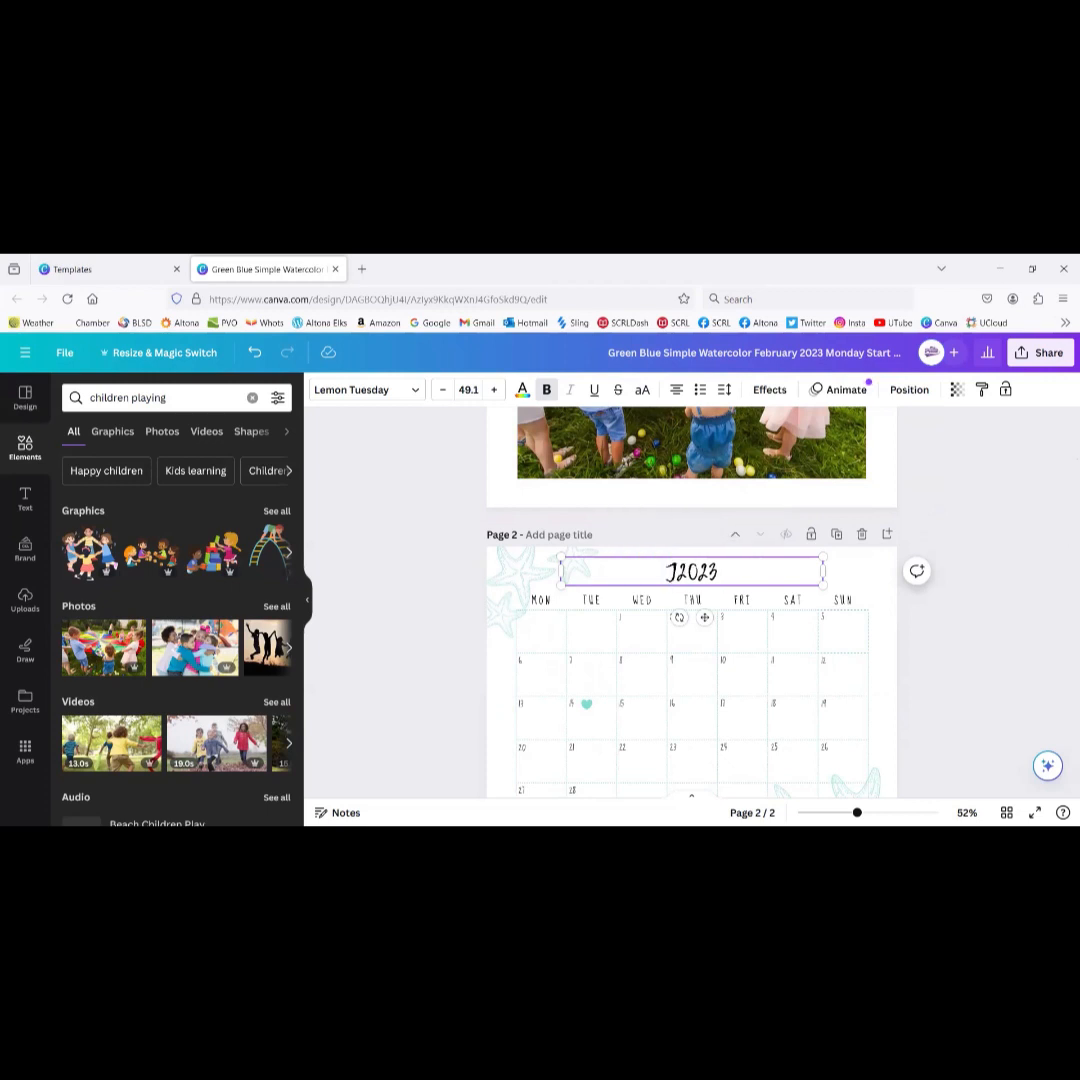
{"action": "type", "text": "anuary"}
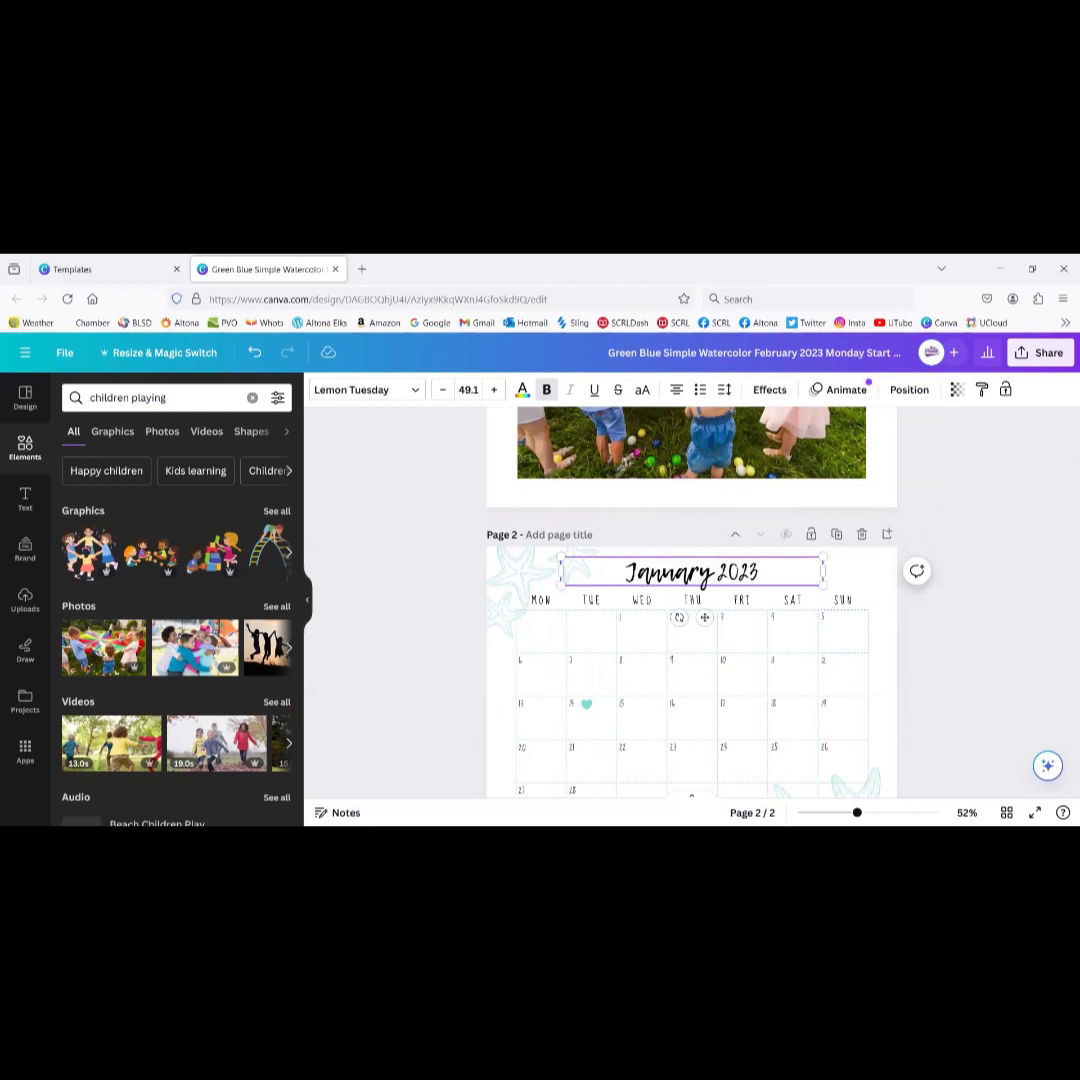
{"action": "left_click", "coordinate": [959, 499]}
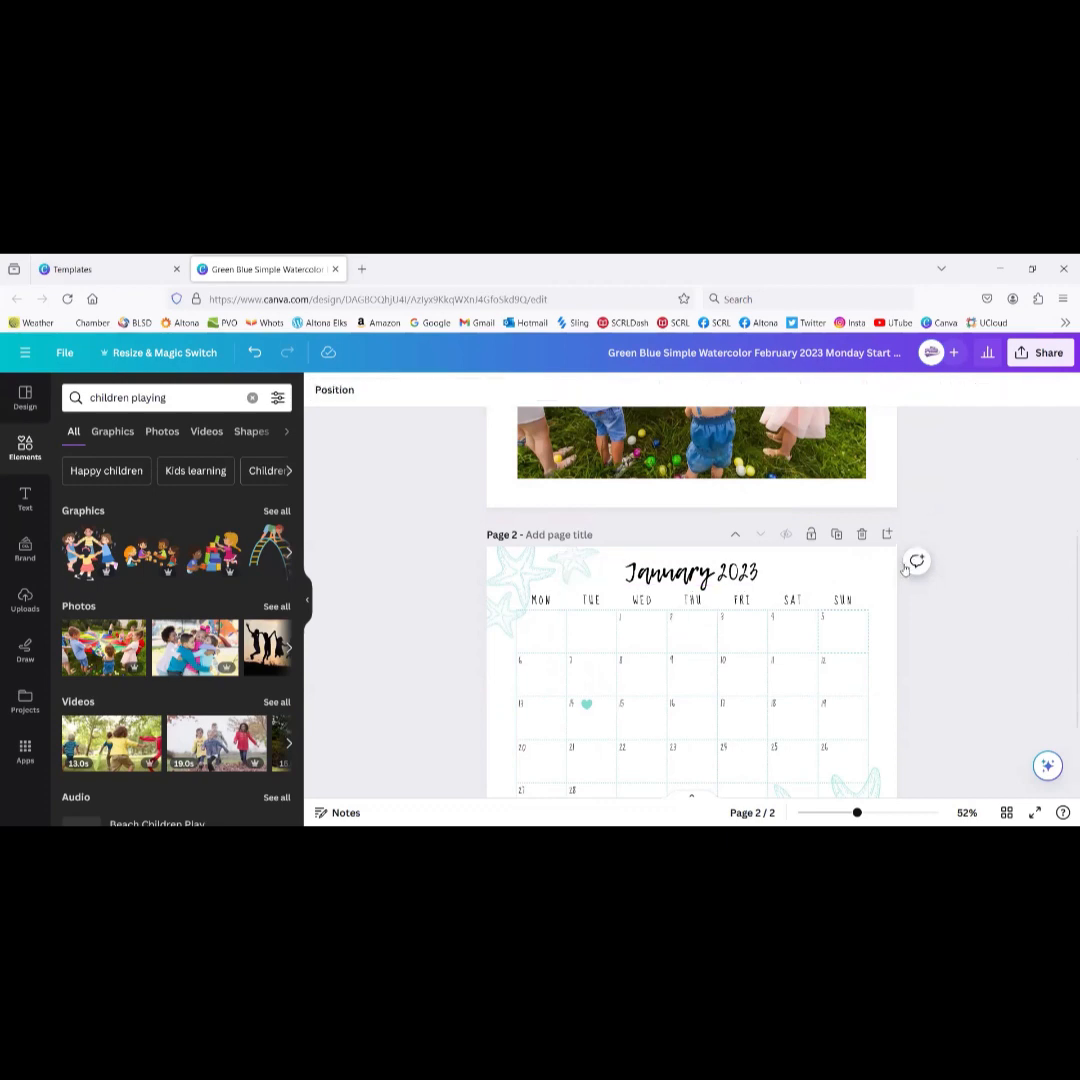
Step: Duplicate the January page twice and select all calendar elements on page 3
{"action": "left_click", "coordinate": [836, 535]}
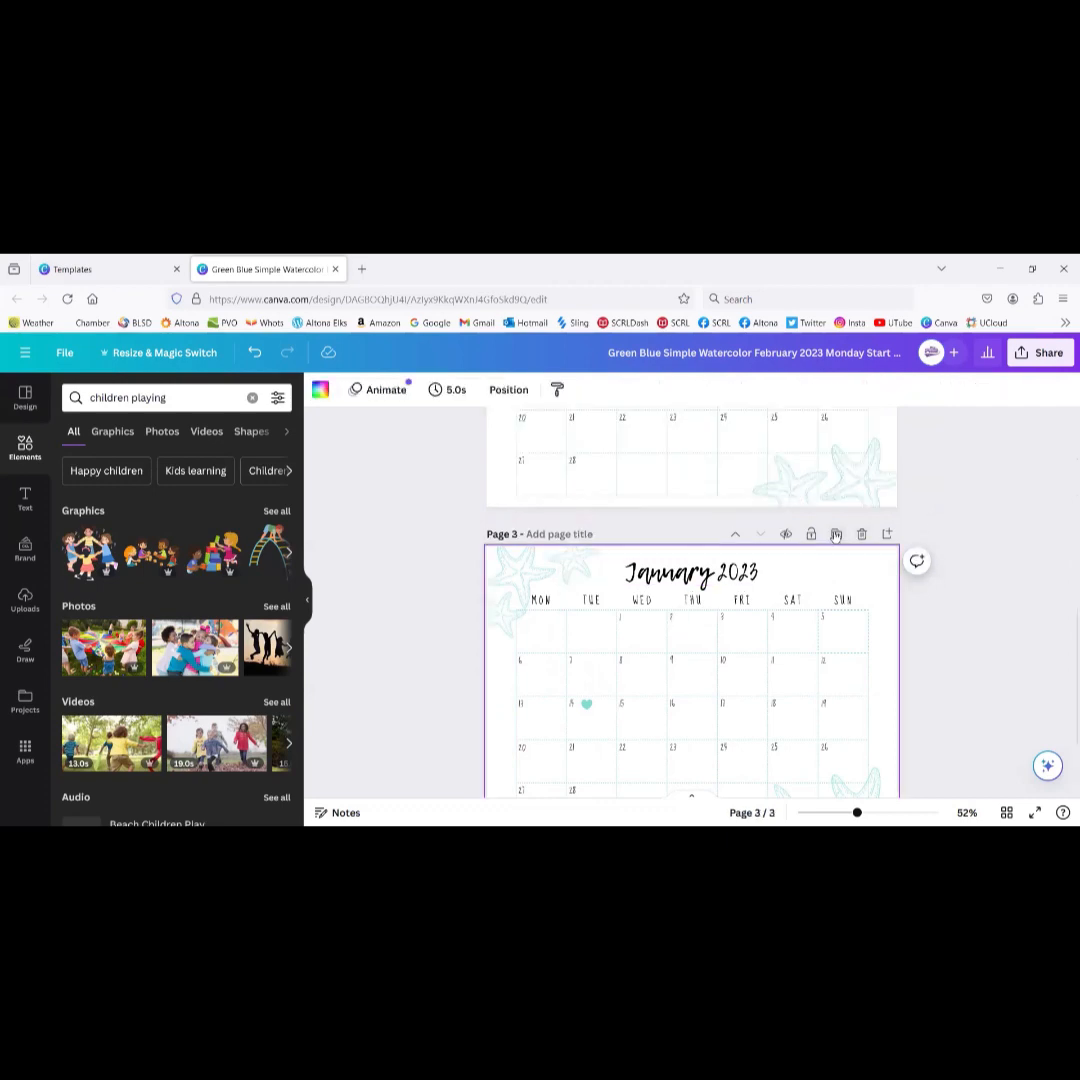
{"action": "left_click", "coordinate": [836, 535]}
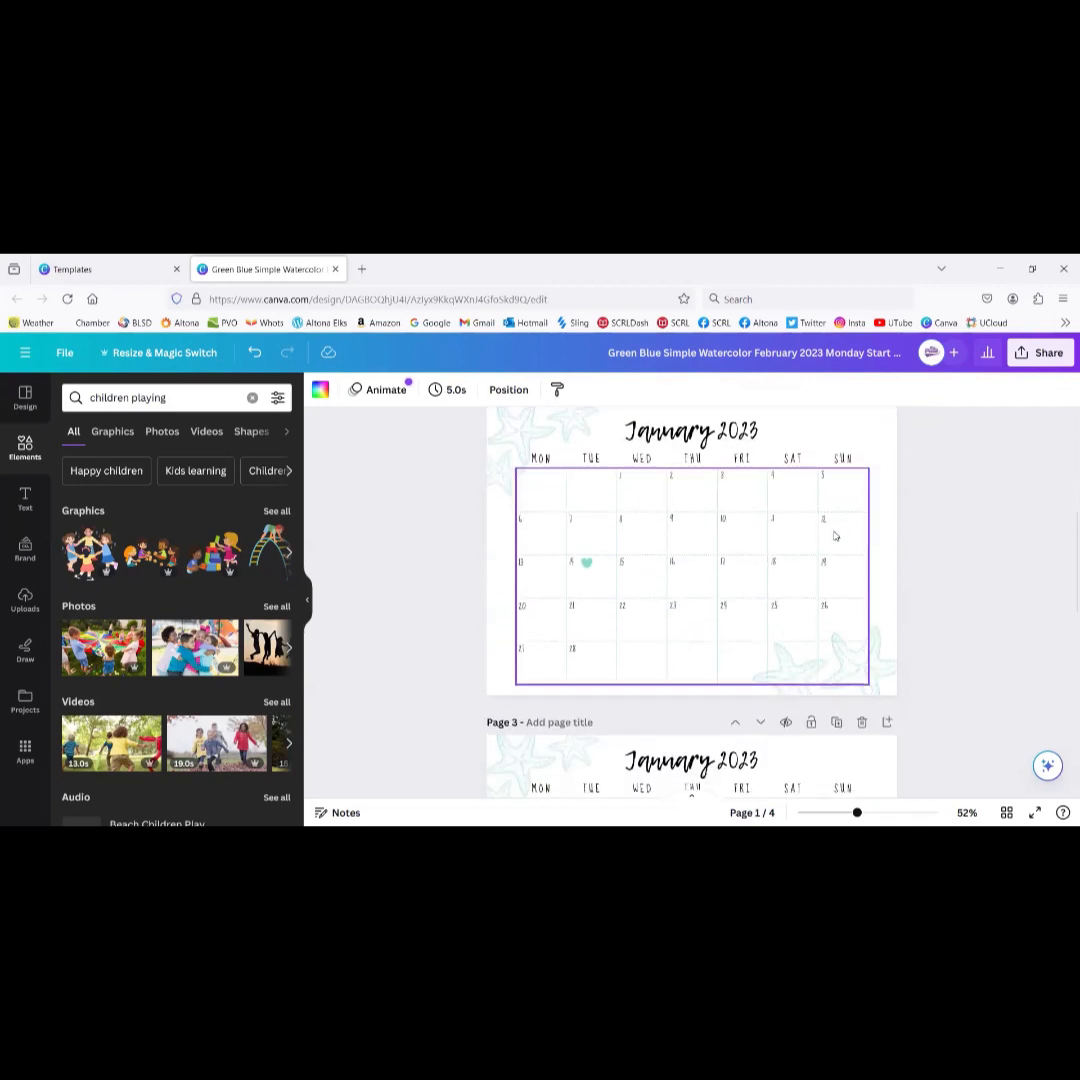
{"action": "scroll", "coordinate": [835, 537], "scroll_direction": "down", "scroll_amount": 1}
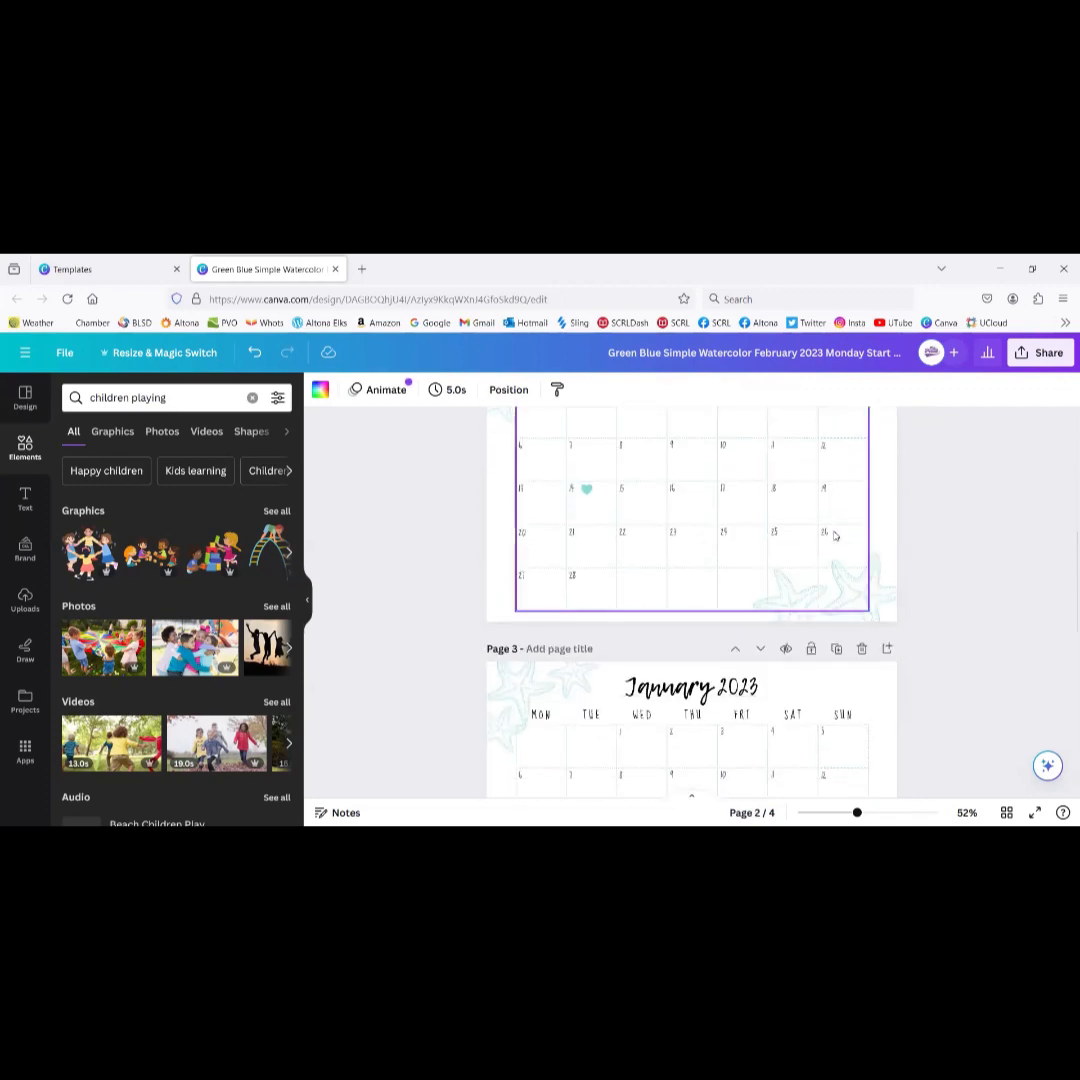
{"action": "scroll", "coordinate": [835, 537], "scroll_direction": "down", "scroll_amount": 3}
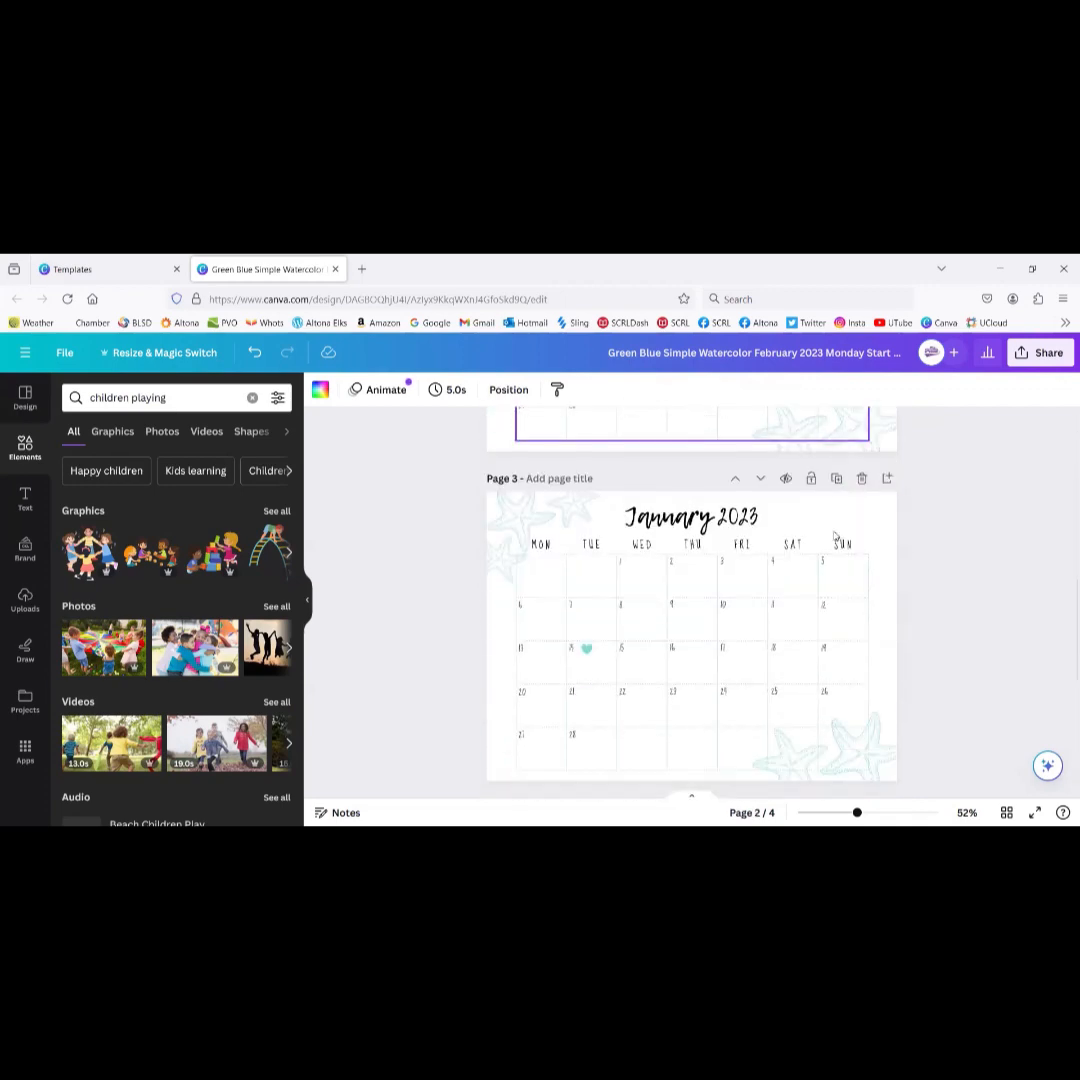
{"action": "left_click", "coordinate": [668, 519]}
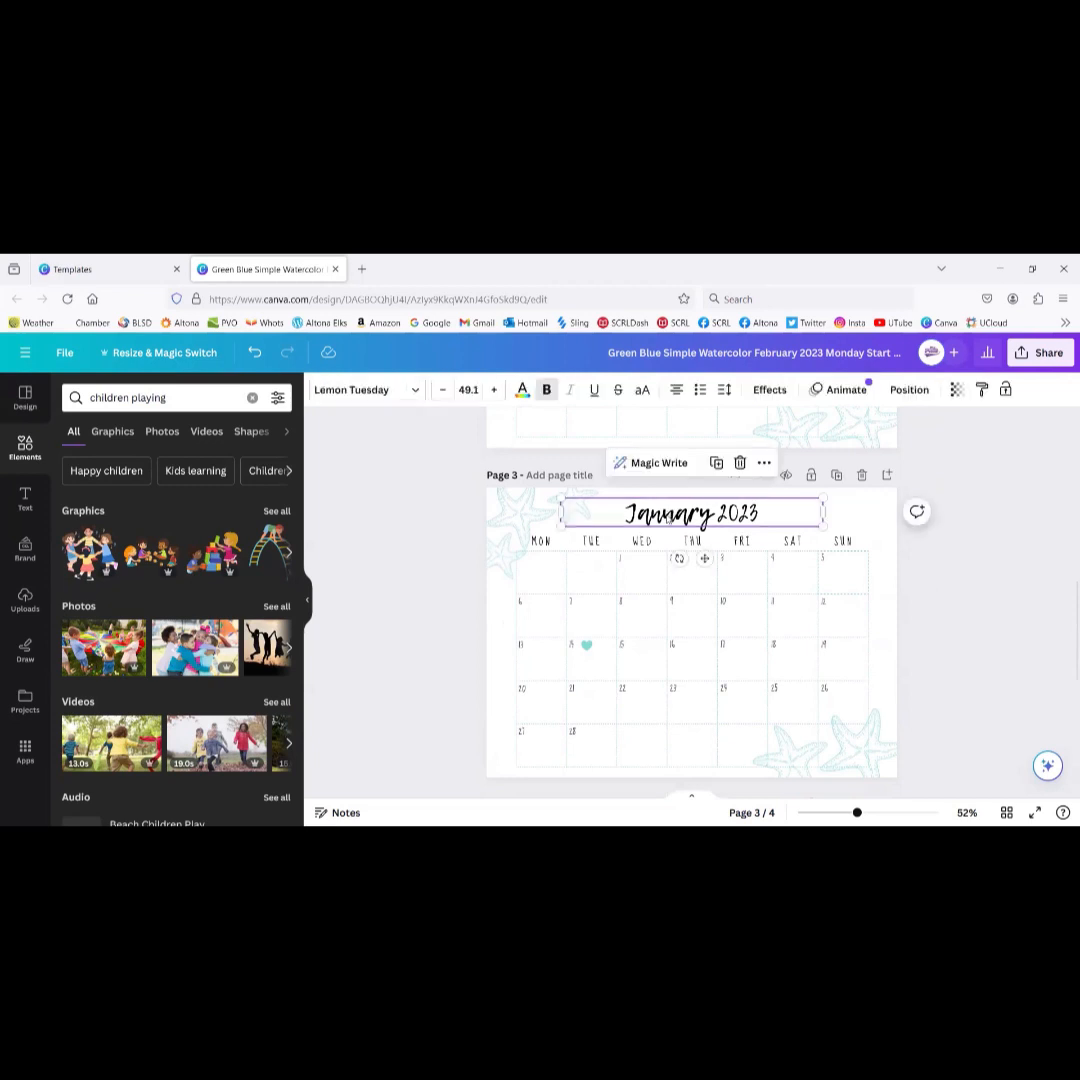
{"action": "left_click", "coordinate": [405, 482]}
{"action": "left_click_drag", "start_coordinate": [401, 475], "coordinate": [1025, 800]}
Step: Replace page 3's calendar contents with a photo of children hugging
{"action": "key", "text": "Delete"}
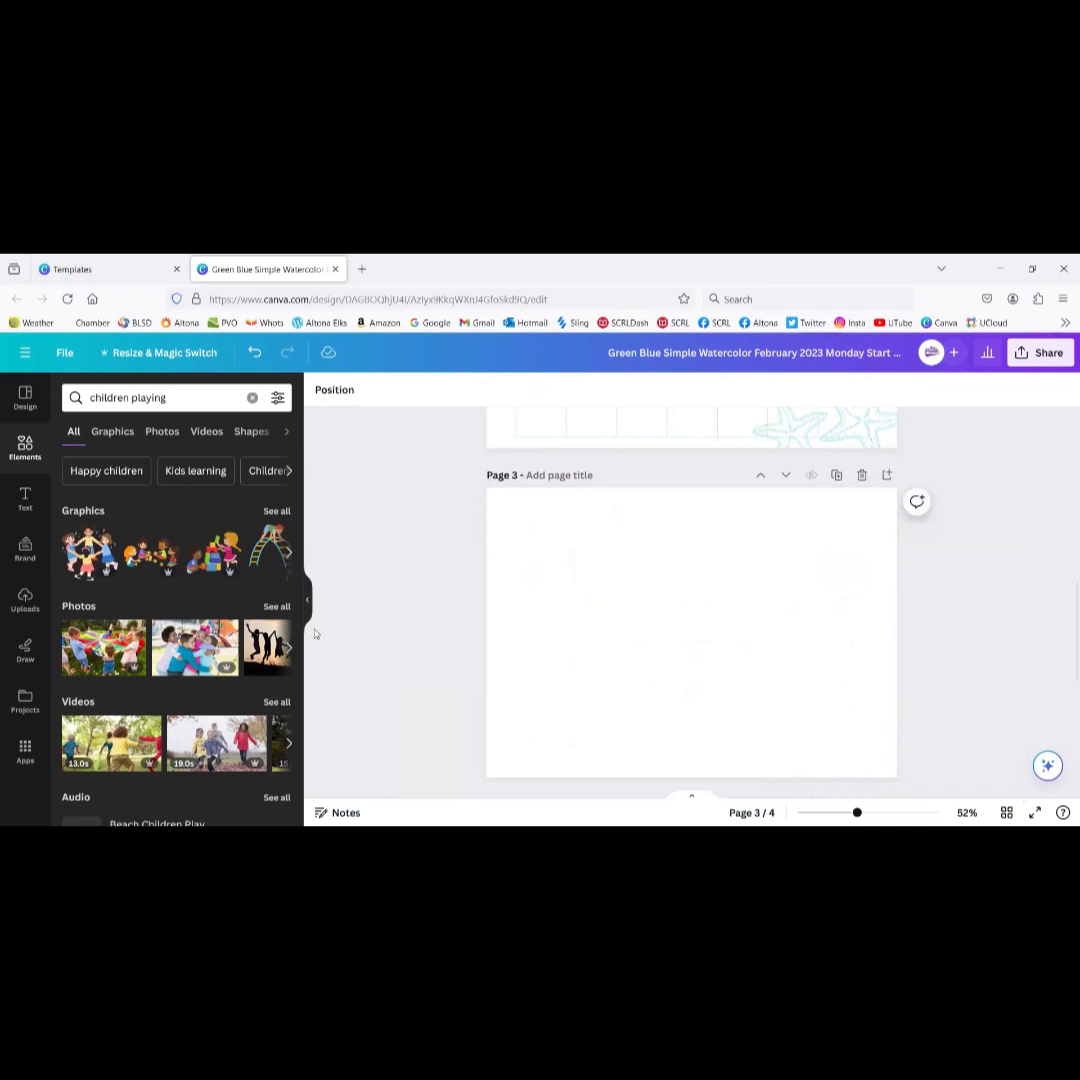
{"action": "left_click", "coordinate": [193, 652]}
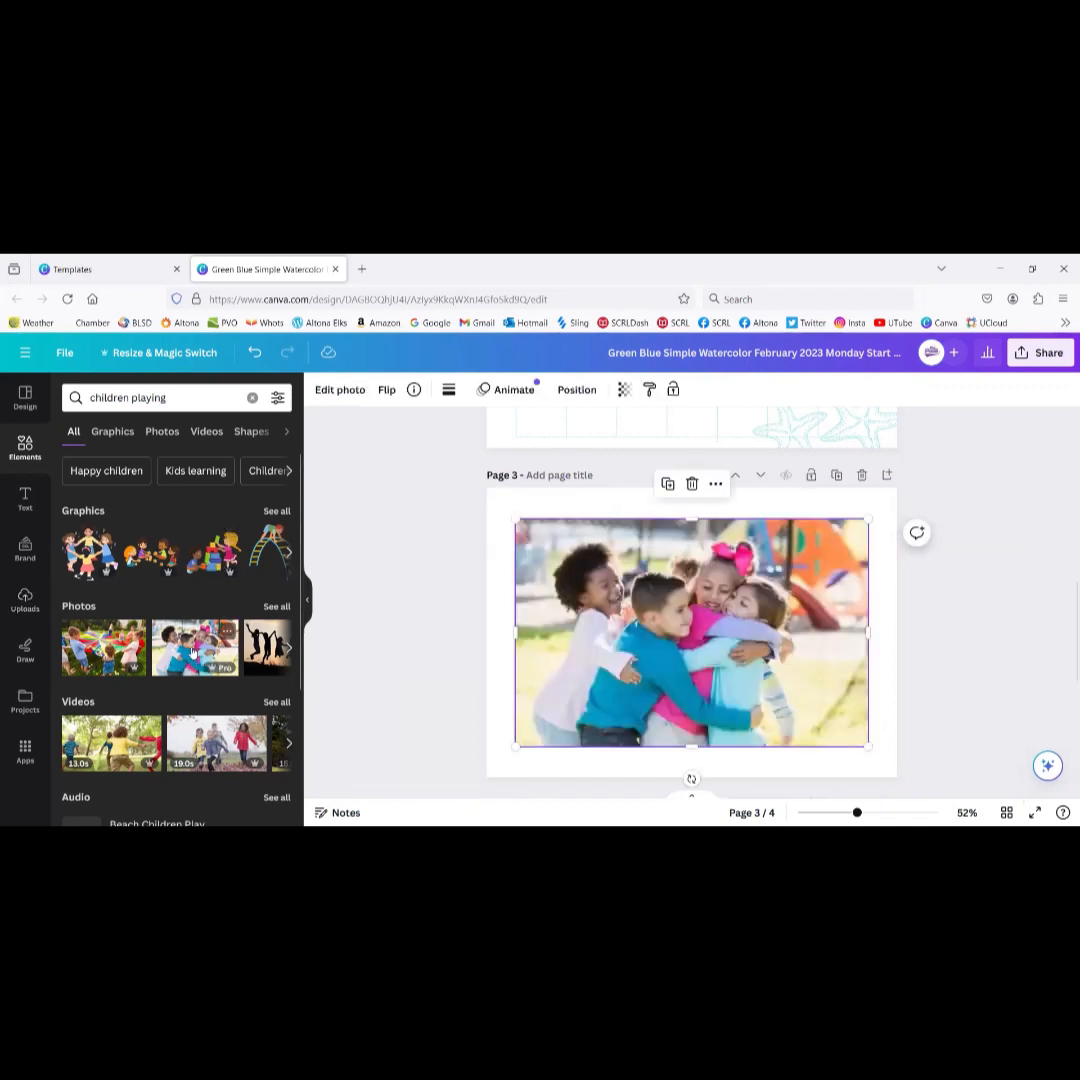
{"action": "scroll", "coordinate": [737, 700], "scroll_direction": "down", "scroll_amount": 5}
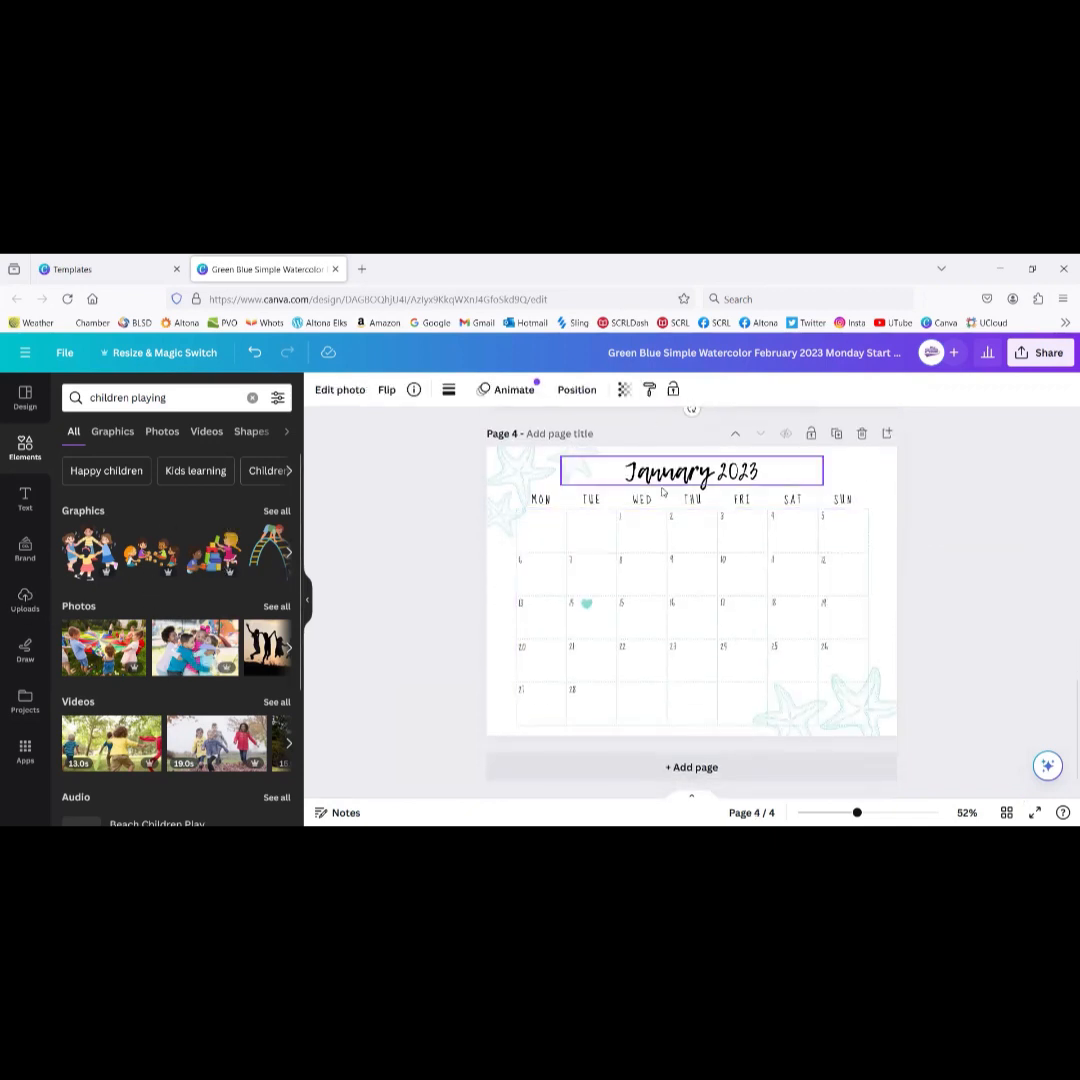
Step: Edit page 4's title so it reads February 2023
{"action": "left_click", "coordinate": [676, 472]}
{"action": "left_click", "coordinate": [676, 470]}
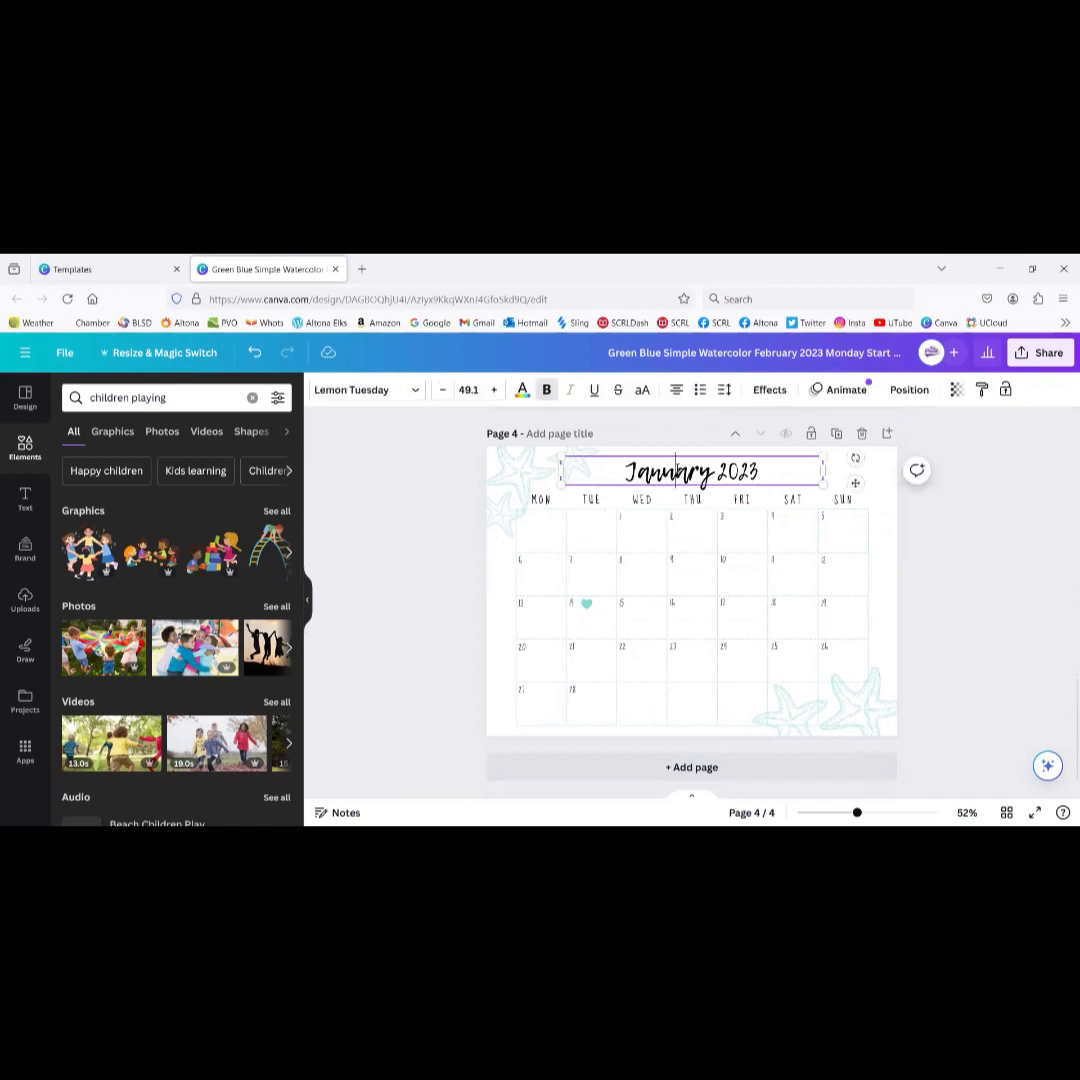
{"action": "key", "text": "Delete"}
{"action": "key", "text": "Delete"}
{"action": "key", "text": "Delete"}
{"action": "key", "text": "Delete"}
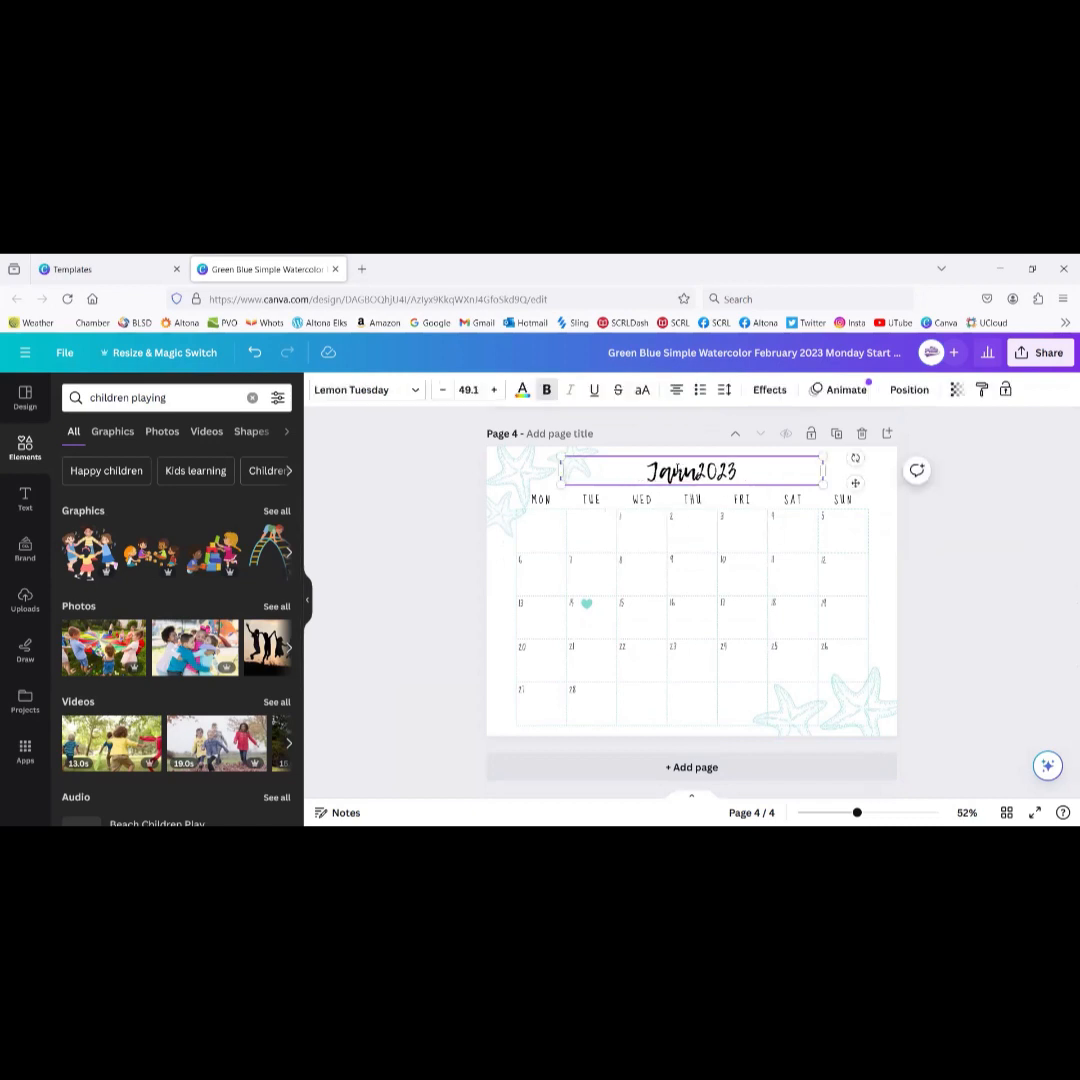
{"action": "key", "text": "BackSpace"}
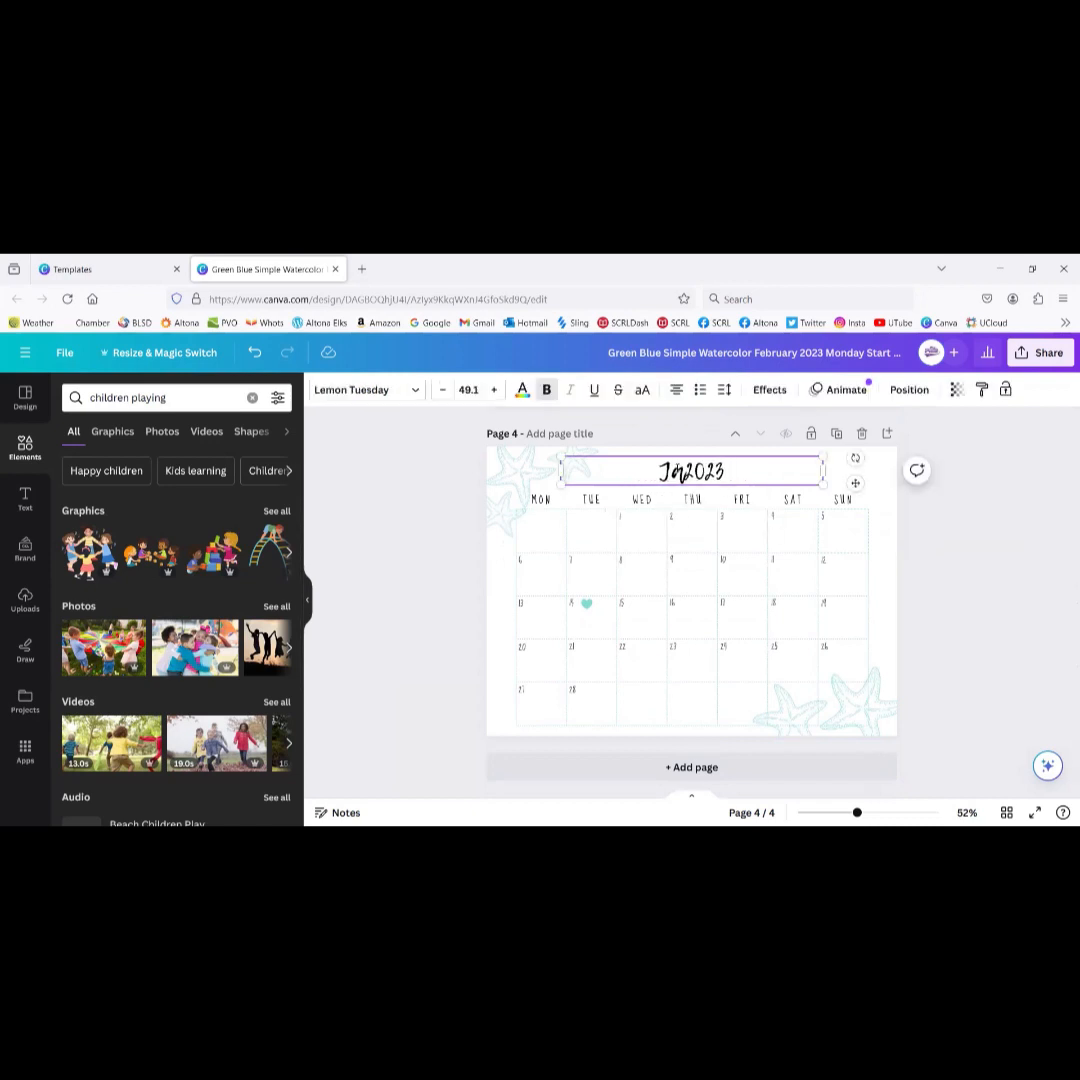
{"action": "type", "text": "February"}
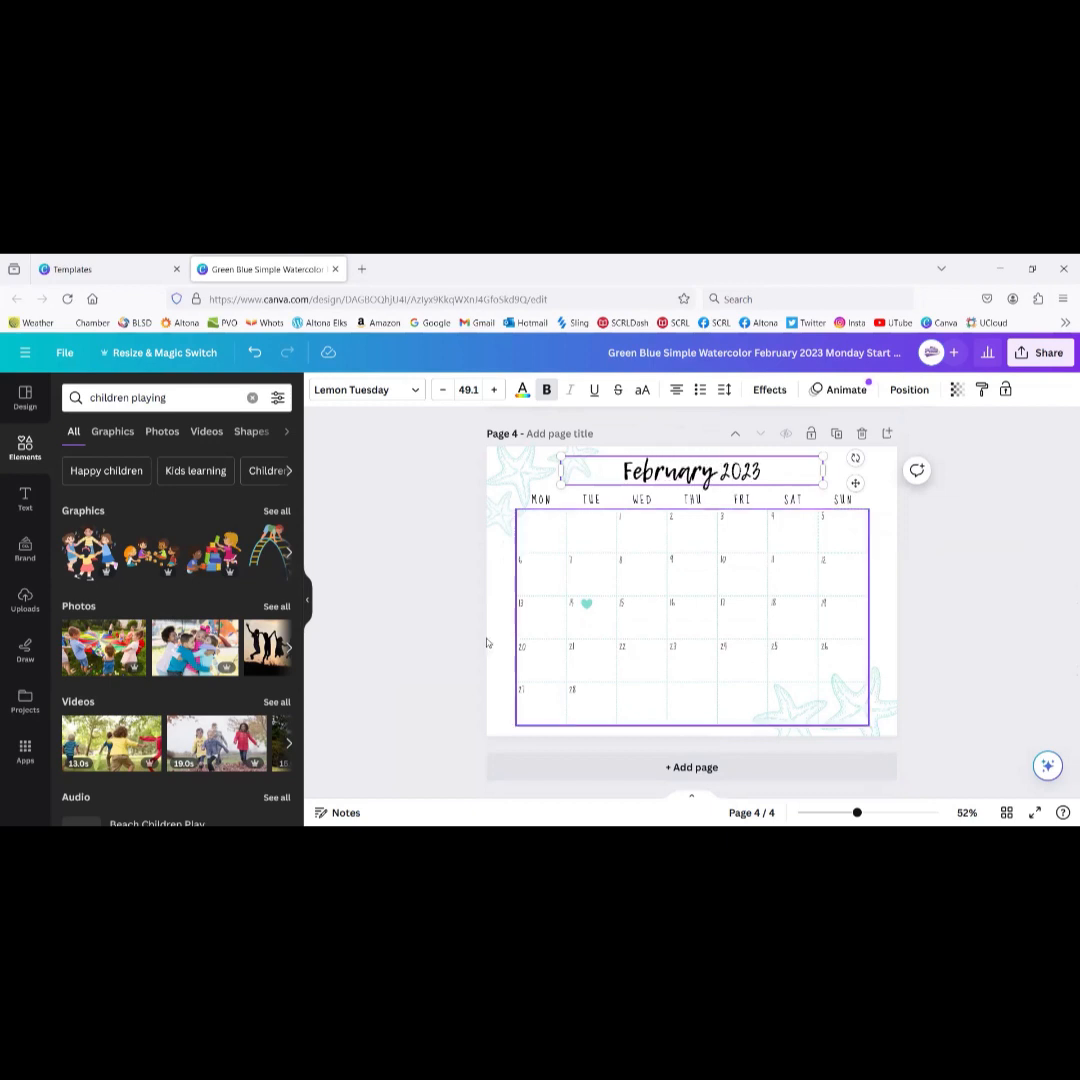
{"action": "left_click", "coordinate": [410, 579]}
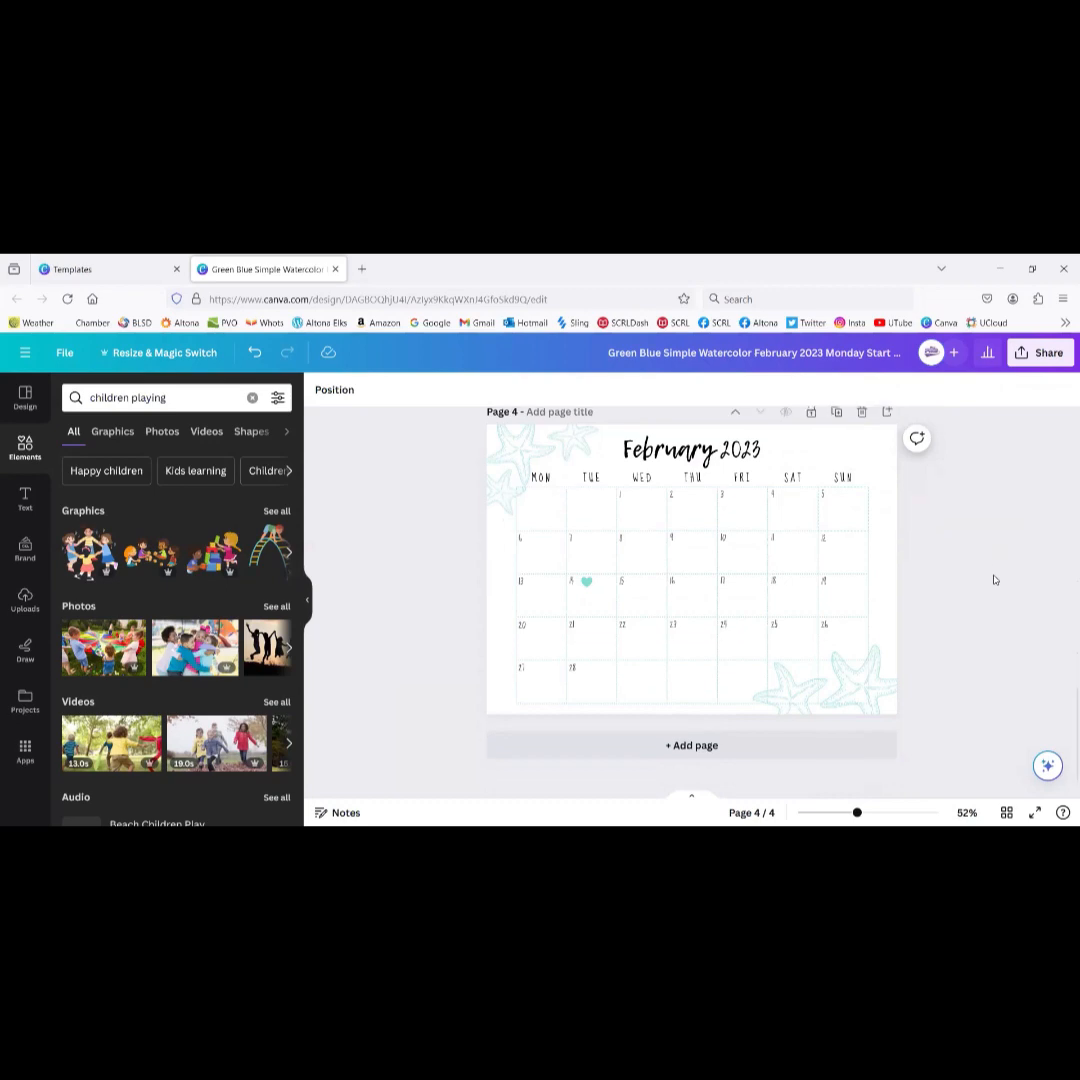
Step: Scroll through the calendar pages and select the 1 date in Wednesday's cell
{"action": "scroll", "coordinate": [995, 580], "scroll_direction": "up", "scroll_amount": 10}
{"action": "scroll", "coordinate": [995, 580], "scroll_direction": "down", "scroll_amount": 10}
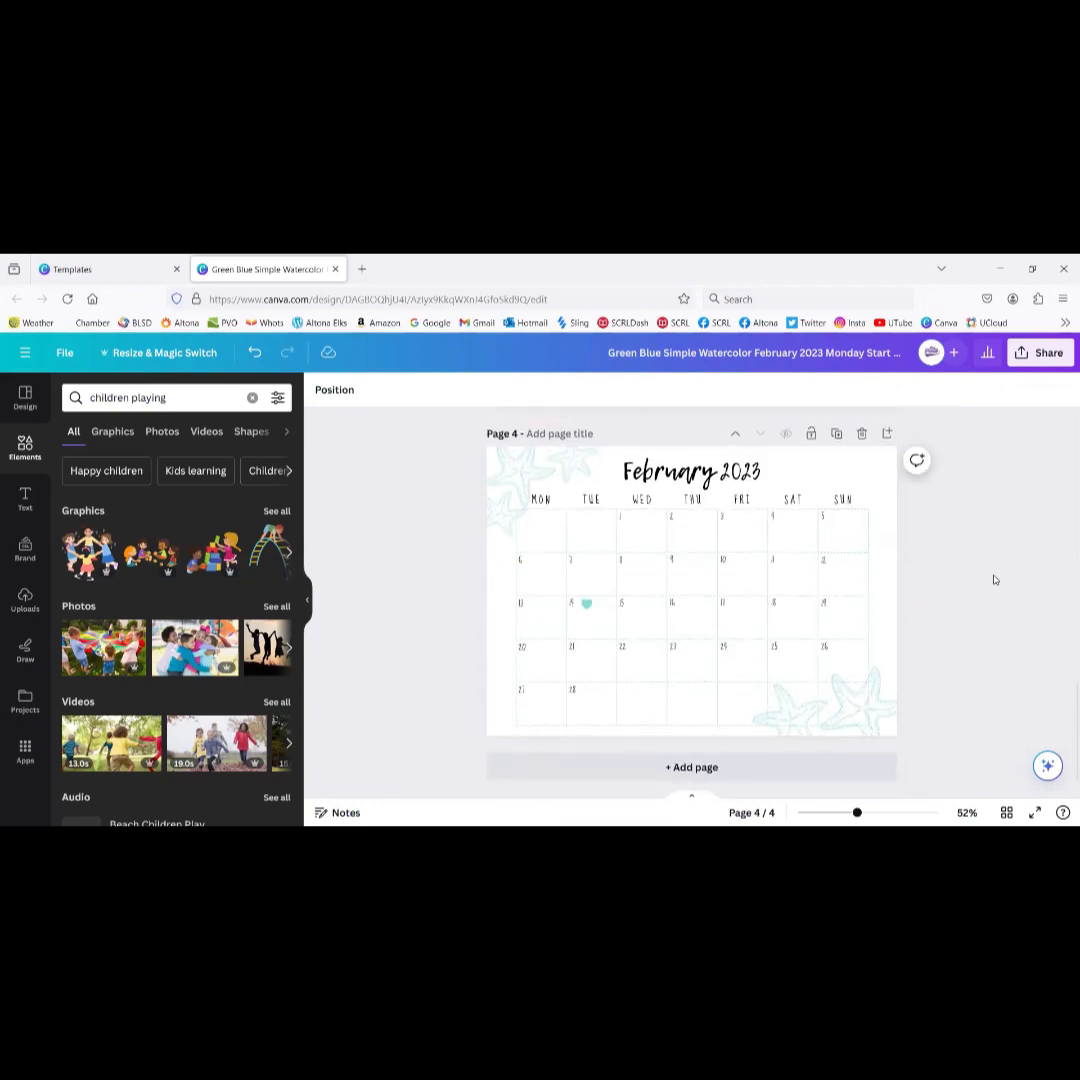
{"action": "scroll", "coordinate": [995, 580], "scroll_direction": "up", "scroll_amount": 10}
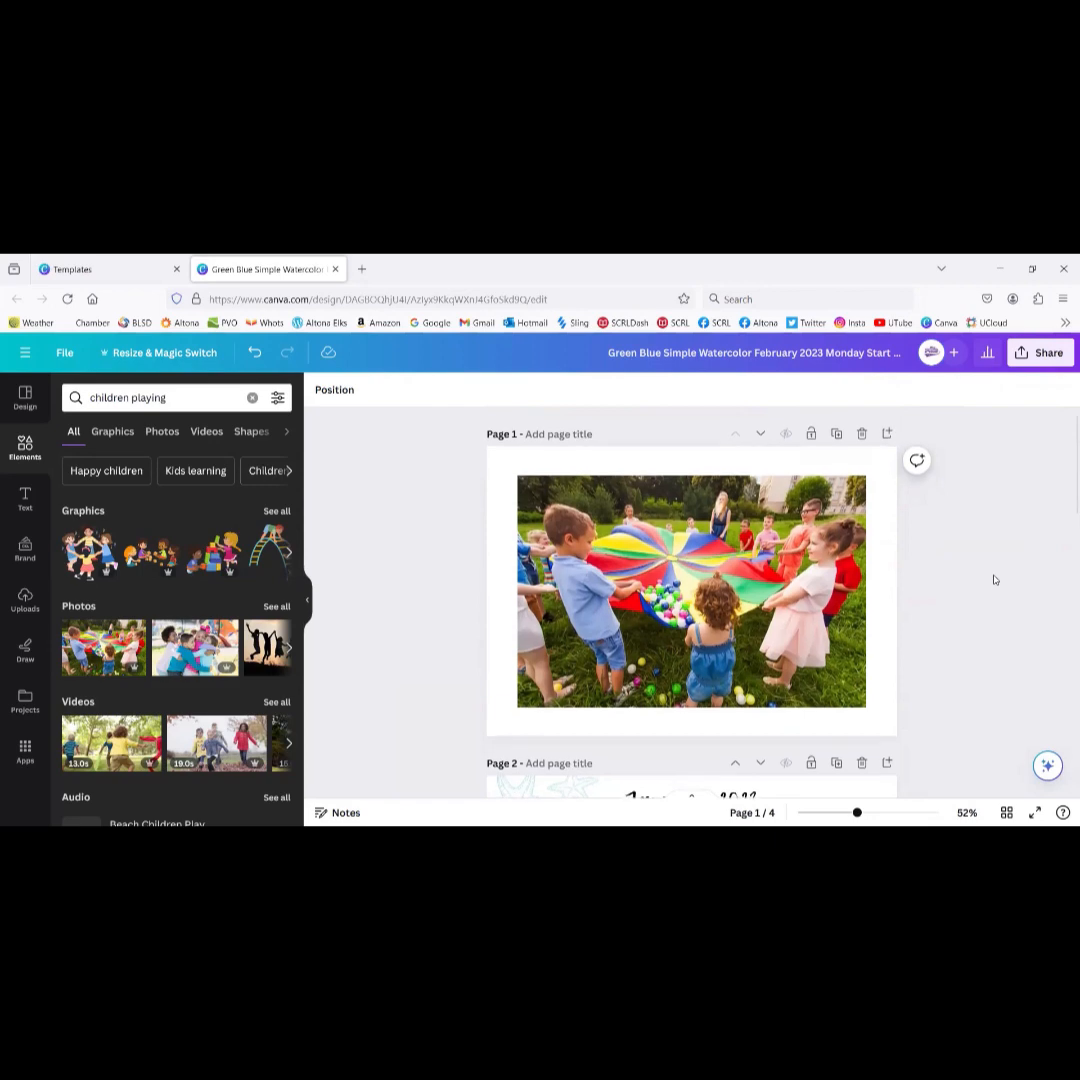
{"action": "scroll", "coordinate": [995, 580], "scroll_direction": "down", "scroll_amount": 2}
{"action": "scroll", "coordinate": [994, 580], "scroll_direction": "down", "scroll_amount": 5}
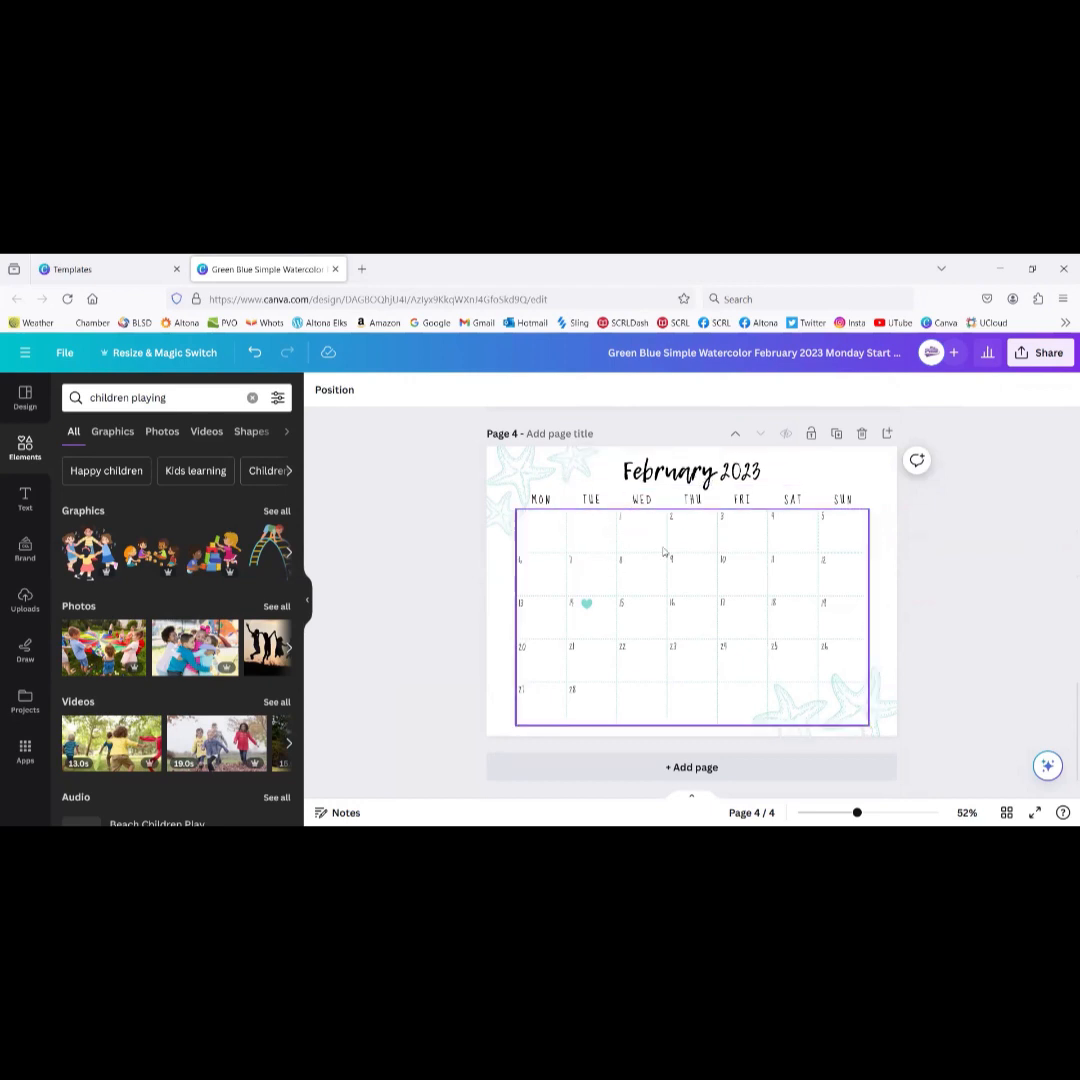
{"action": "left_click", "coordinate": [624, 517]}
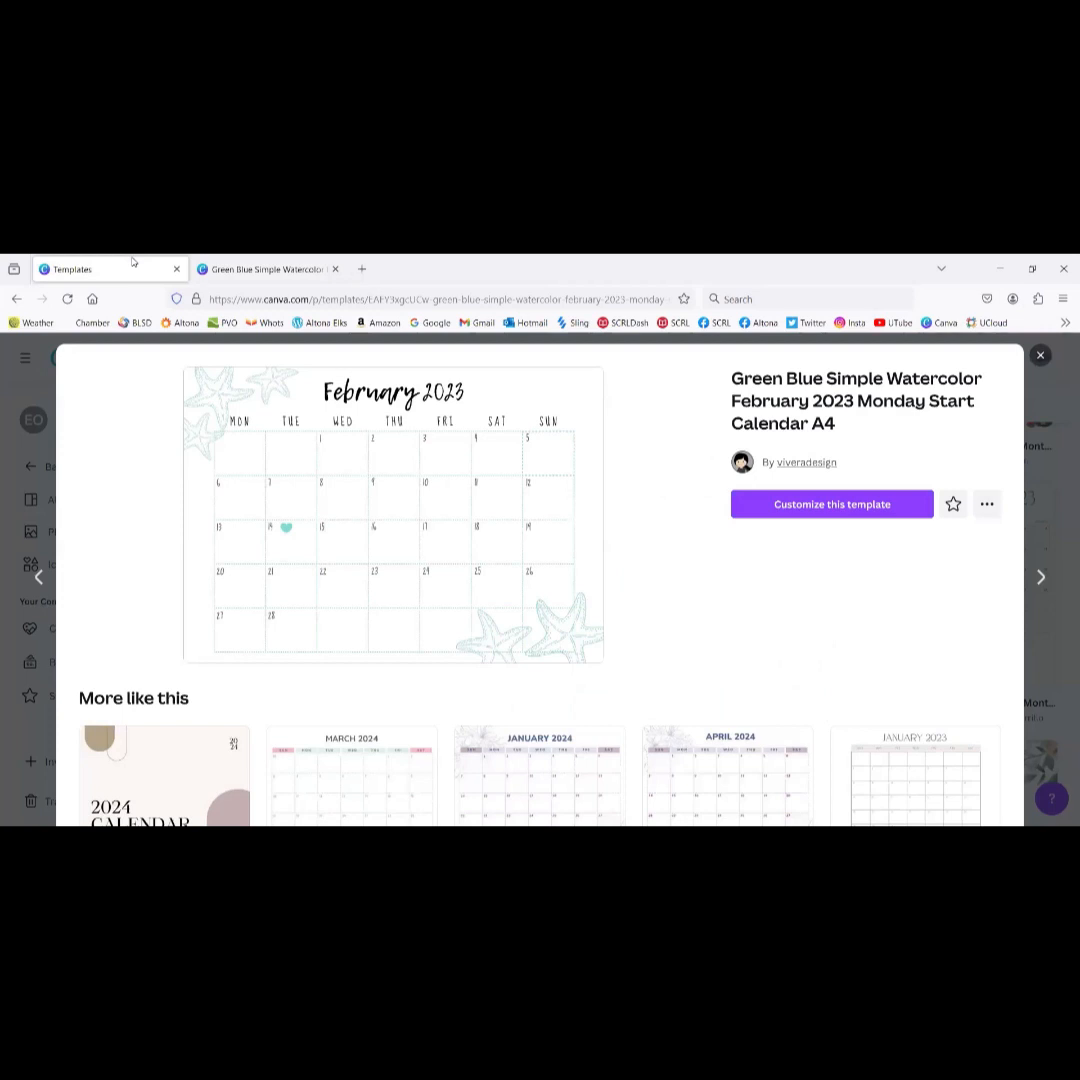
Step: View the original February calendar template preview, then reopen the calendar design in the editor
{"action": "left_click", "coordinate": [72, 269]}
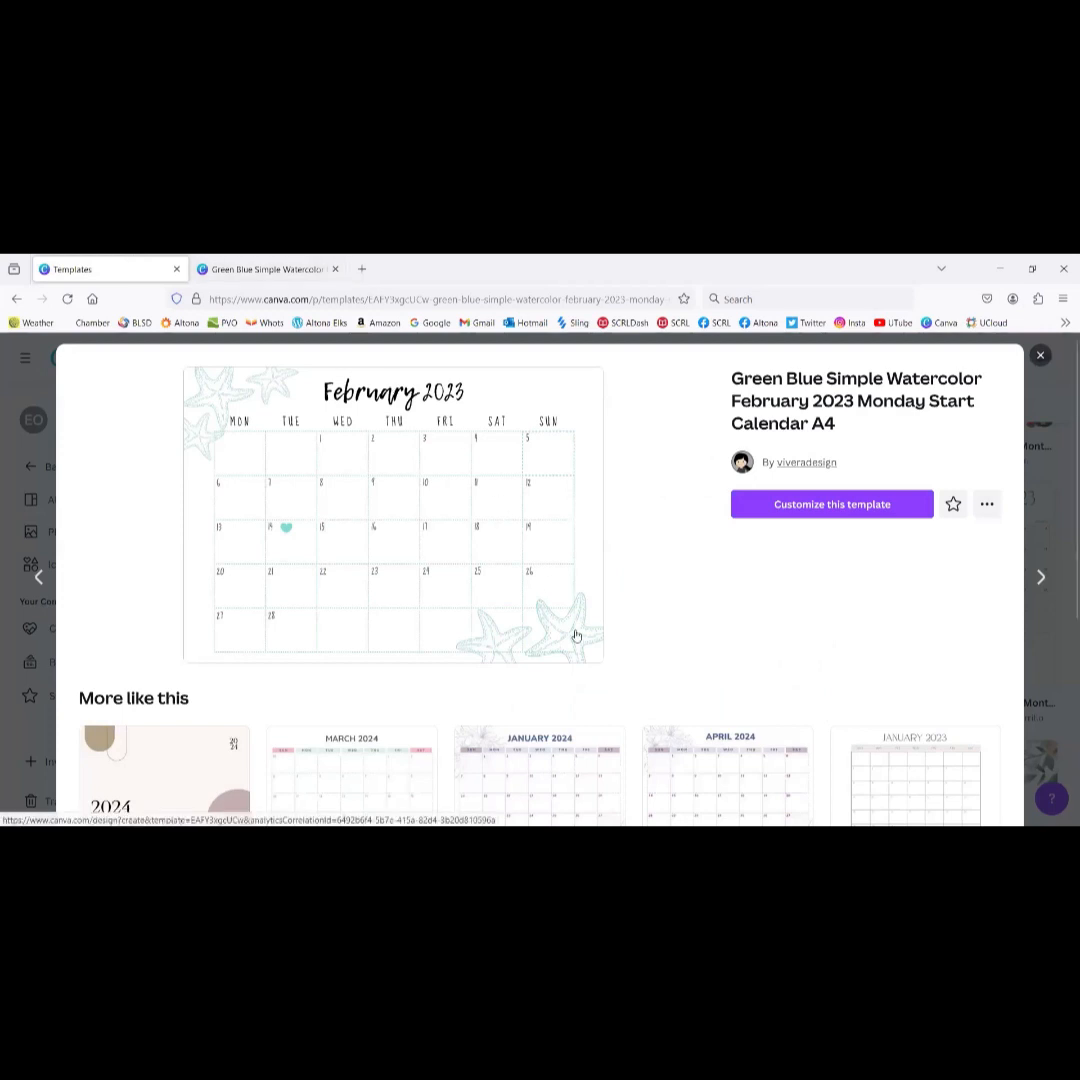
{"action": "scroll", "coordinate": [577, 636], "scroll_direction": "down", "scroll_amount": 1}
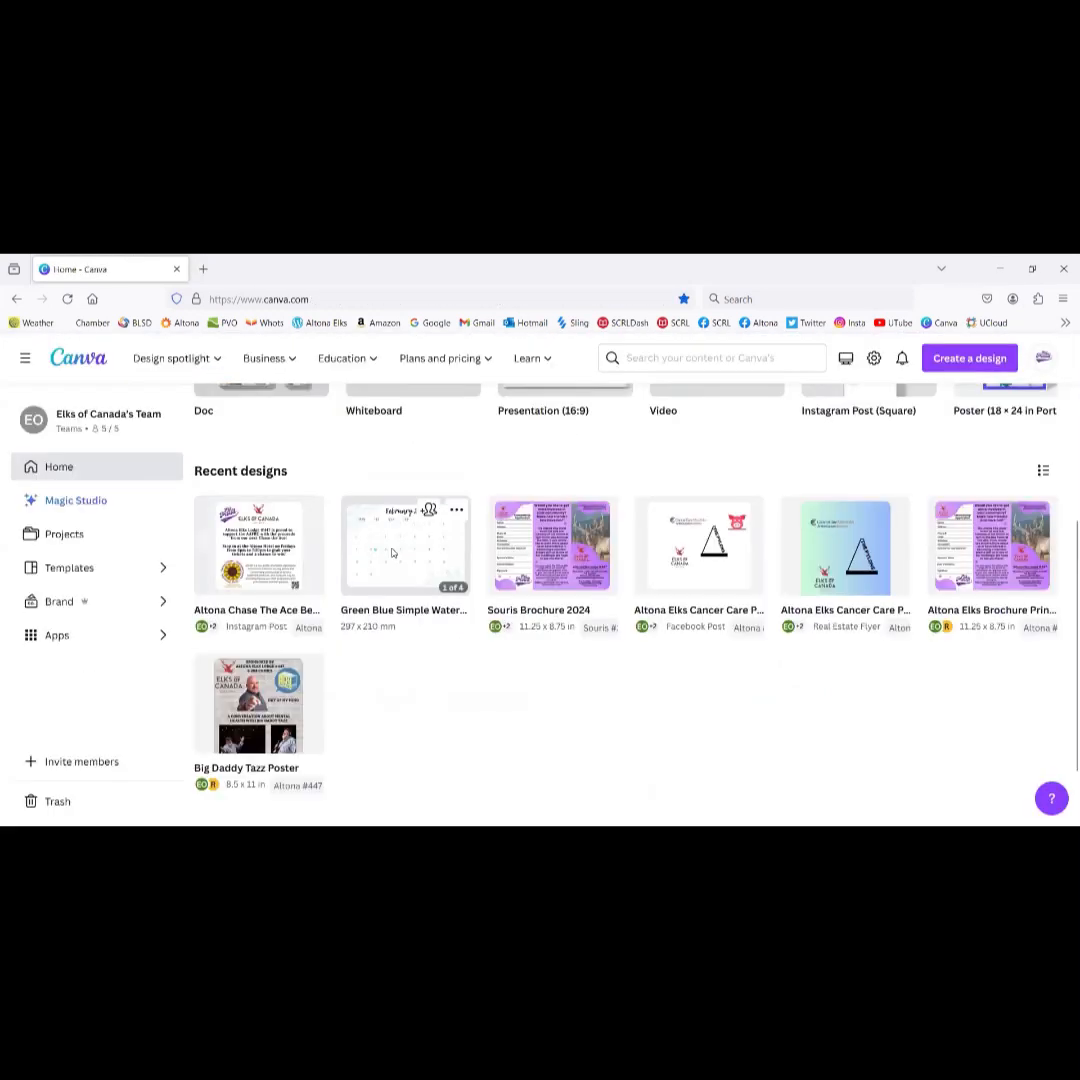
{"action": "left_click", "coordinate": [393, 553]}
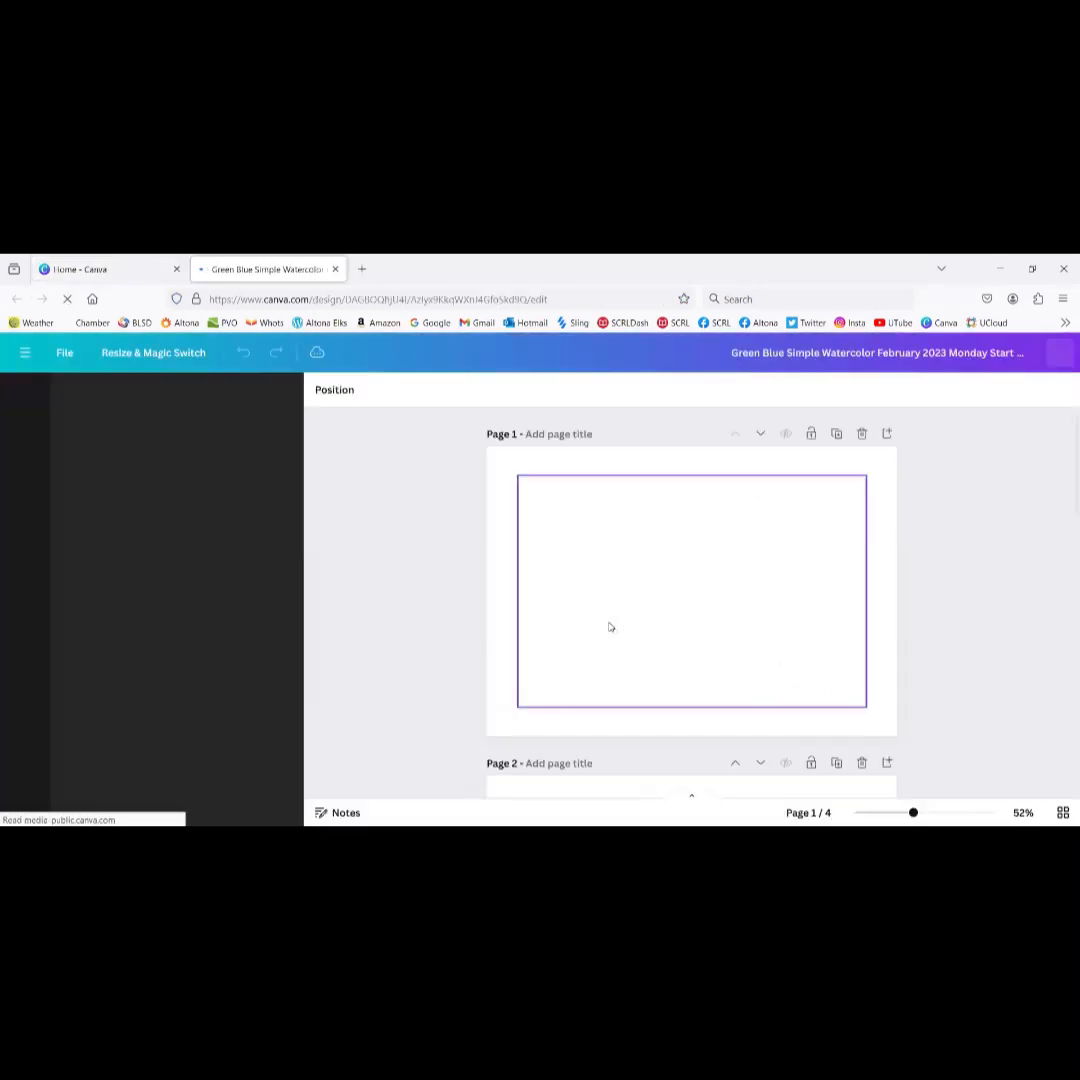
{"action": "scroll", "coordinate": [628, 505], "scroll_direction": "down", "scroll_amount": 2}
{"action": "scroll", "coordinate": [629, 504], "scroll_direction": "down", "scroll_amount": 2}
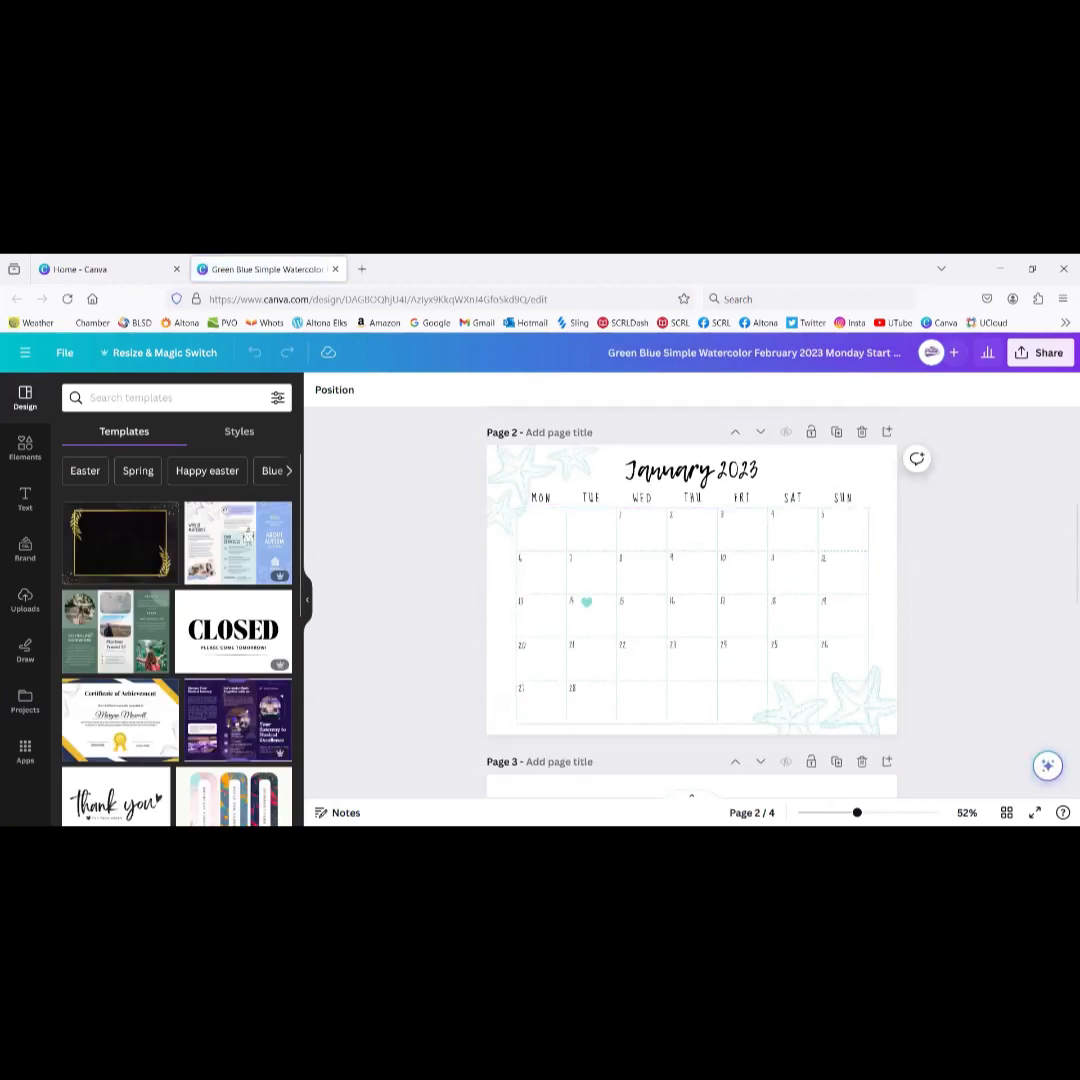
Step: Zoom into the February calendar and delete the '1' date number in Wednesday's cell
{"action": "mouse_move", "coordinate": [857, 813]}
{"action": "left_mouse_down"}
{"action": "mouse_move", "coordinate": [890, 813]}
{"action": "mouse_move", "coordinate": [874, 813]}
{"action": "left_mouse_up"}
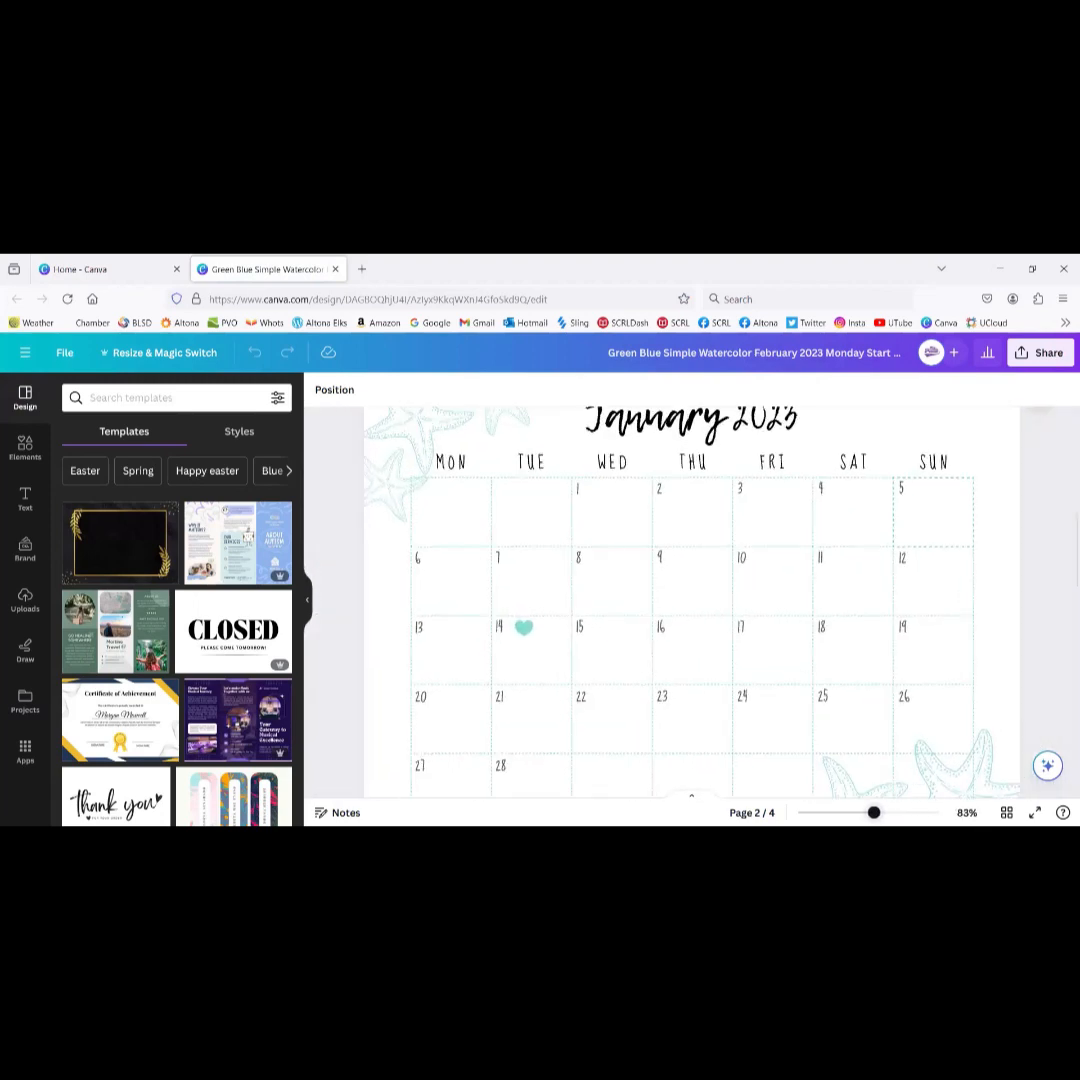
{"action": "left_click", "coordinate": [842, 604]}
{"action": "left_click", "coordinate": [842, 604]}
{"action": "scroll", "coordinate": [842, 604], "scroll_direction": "down", "scroll_amount": 3}
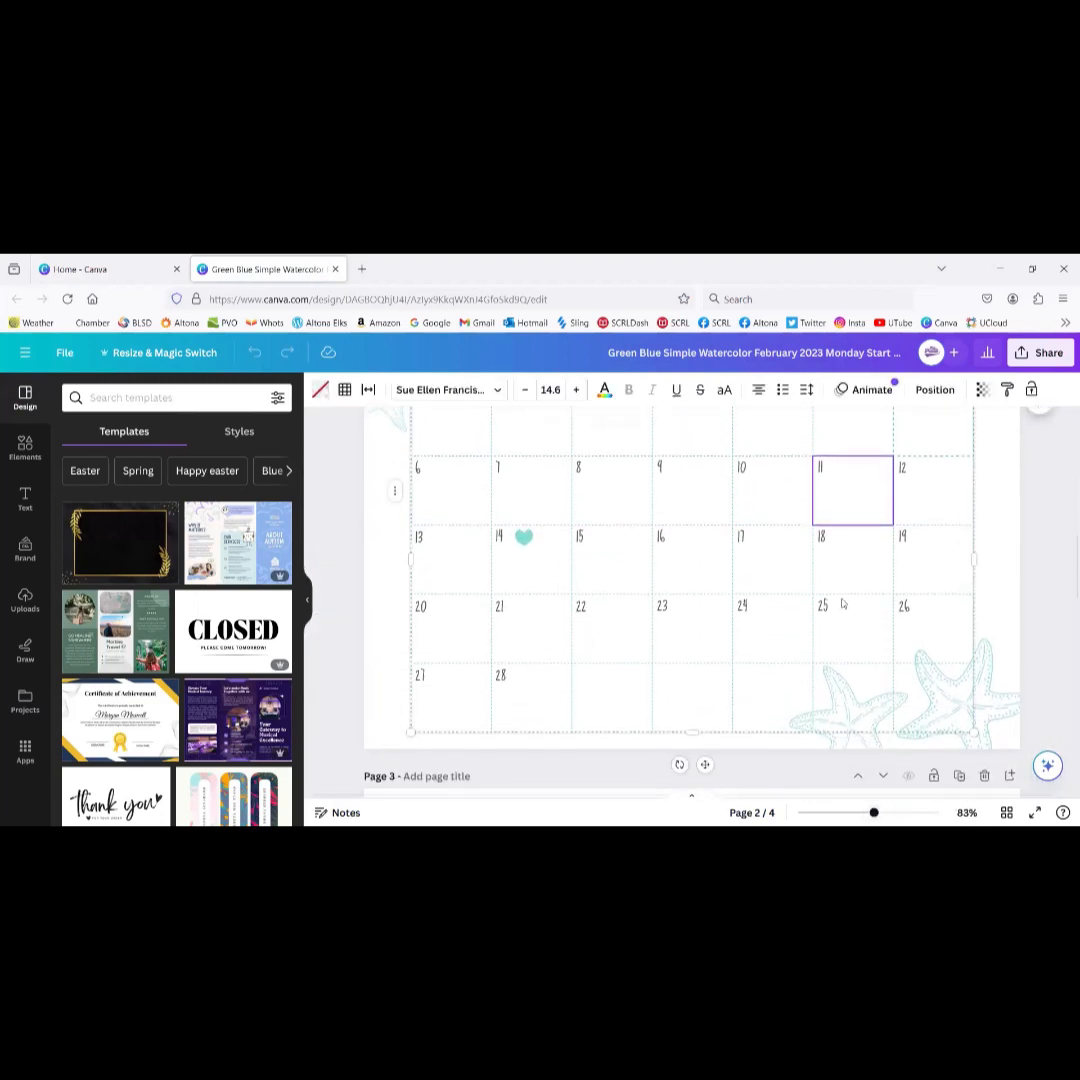
{"action": "scroll", "coordinate": [842, 604], "scroll_direction": "down", "scroll_amount": 10}
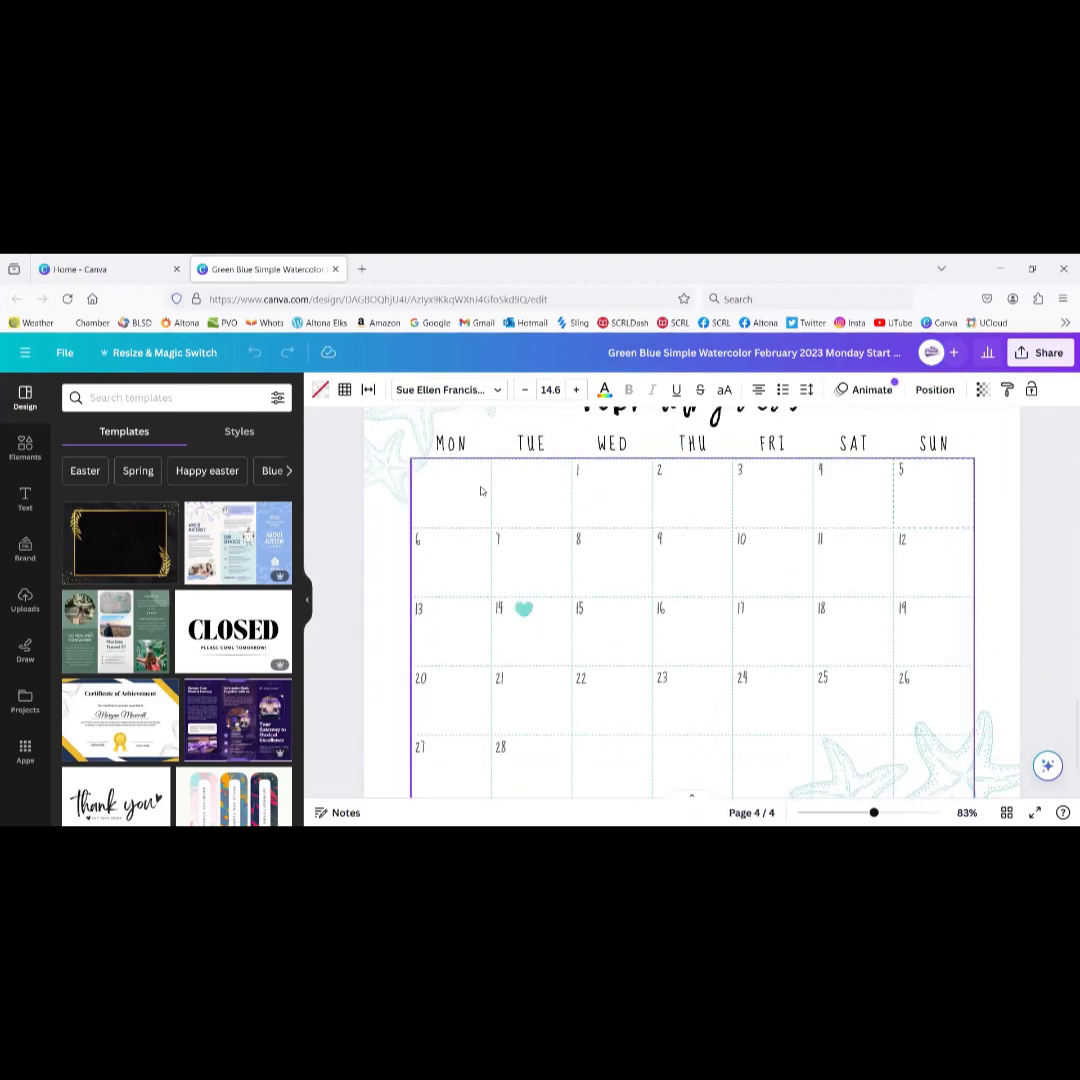
{"action": "left_click", "coordinate": [580, 472]}
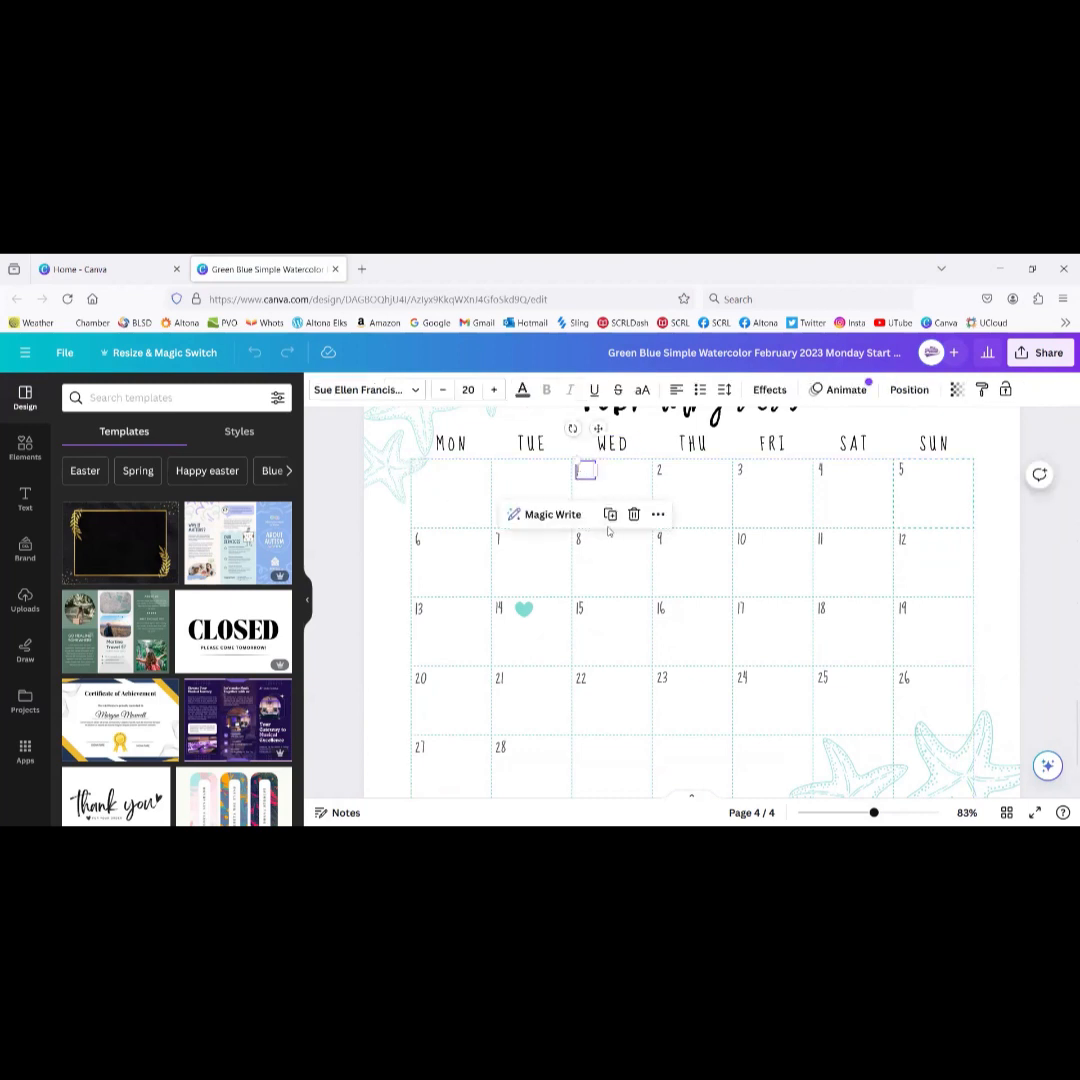
{"action": "key", "text": "Delete"}
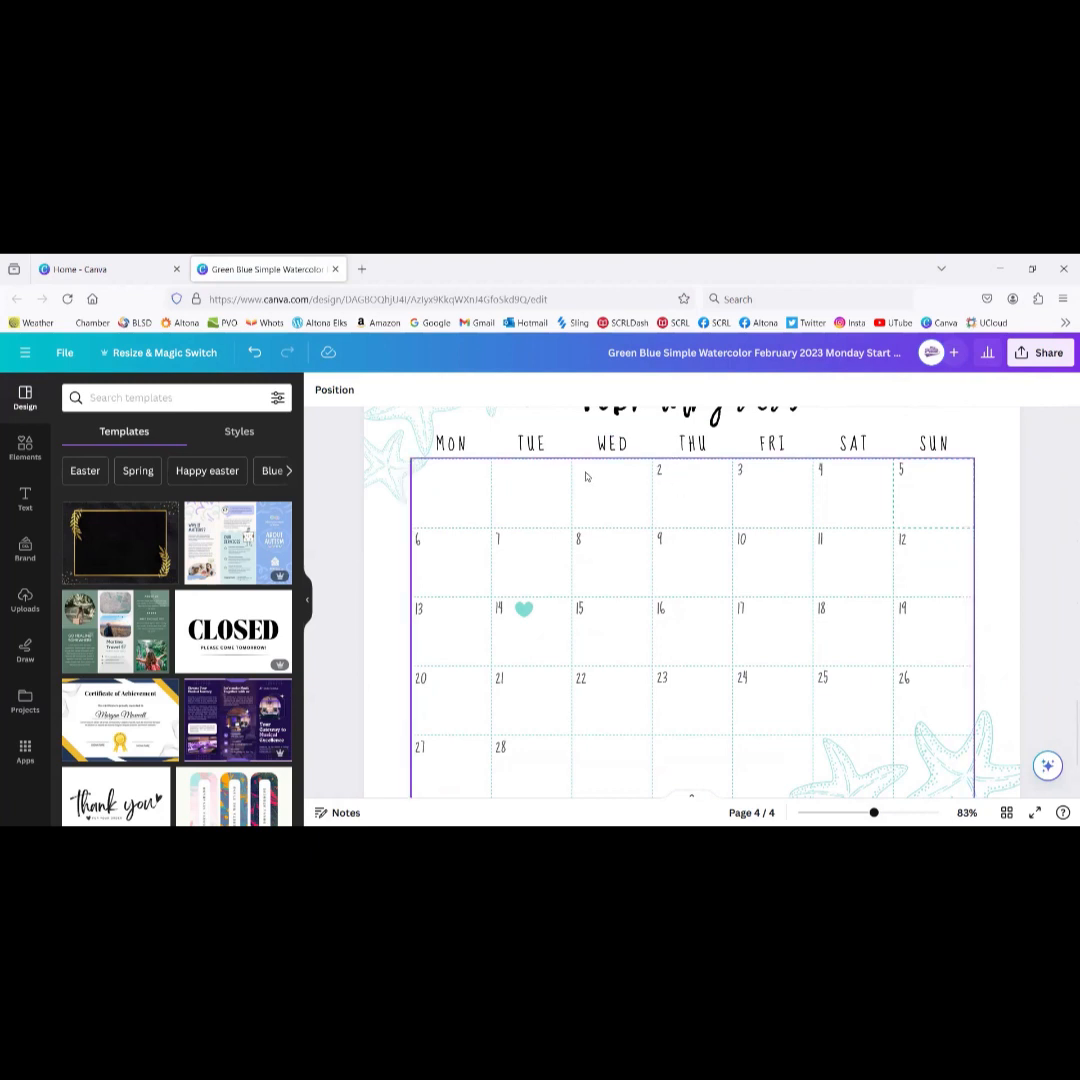
Step: Duplicate Thursday's '2' number and position the copy in Wednesday's top corner
{"action": "left_click", "coordinate": [663, 476]}
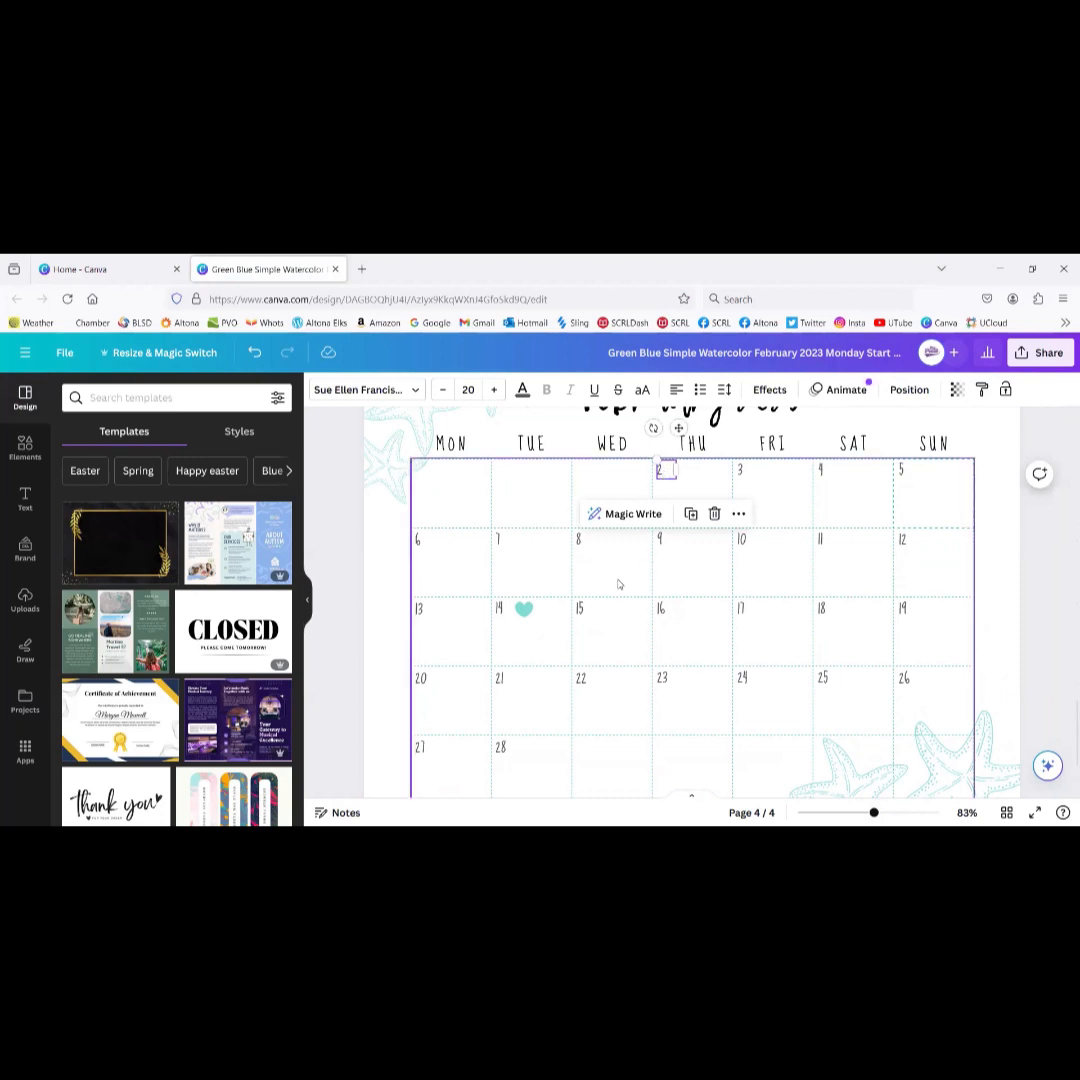
{"action": "key", "text": "ctrl+d"}
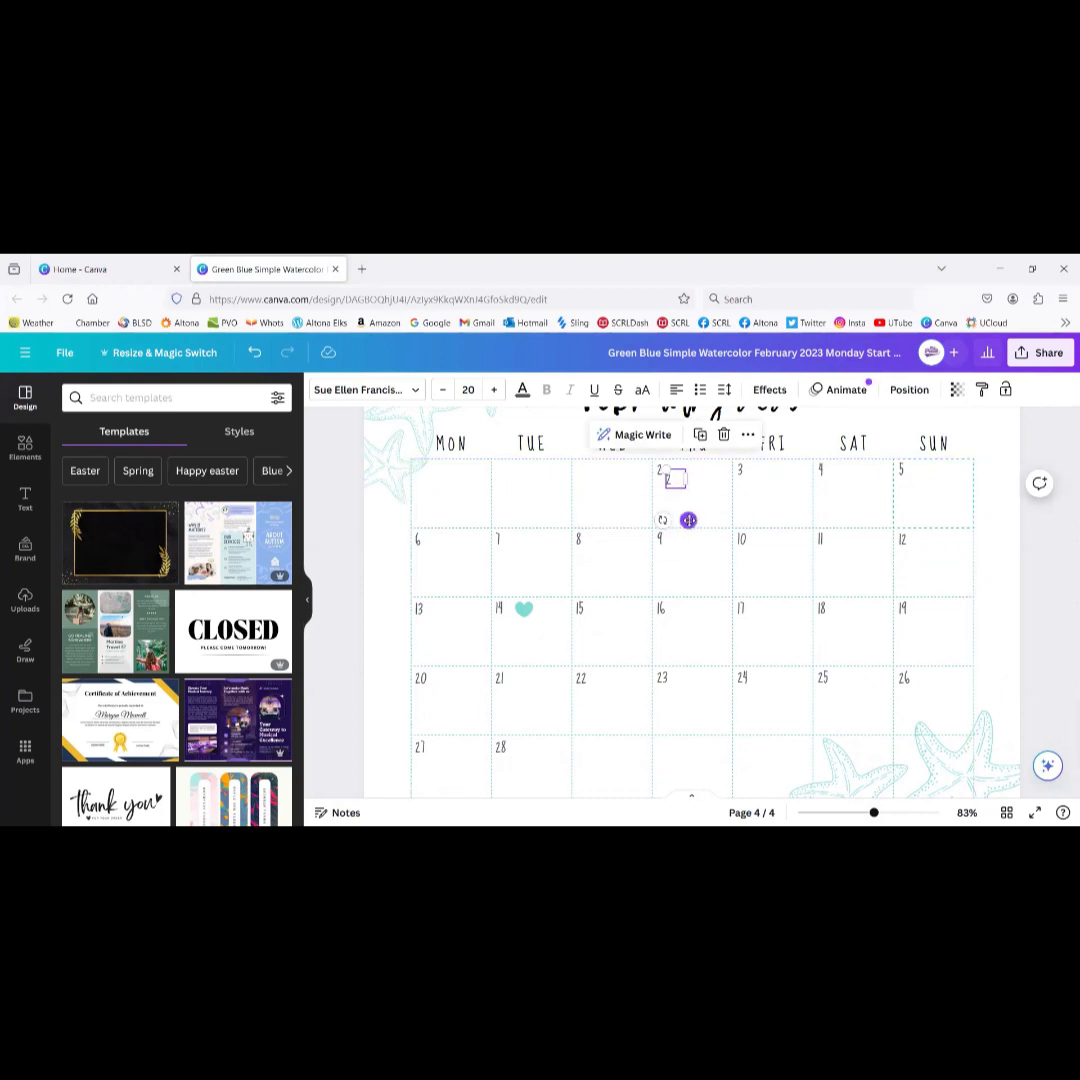
{"action": "left_click_drag", "start_coordinate": [688, 519], "coordinate": [599, 512]}
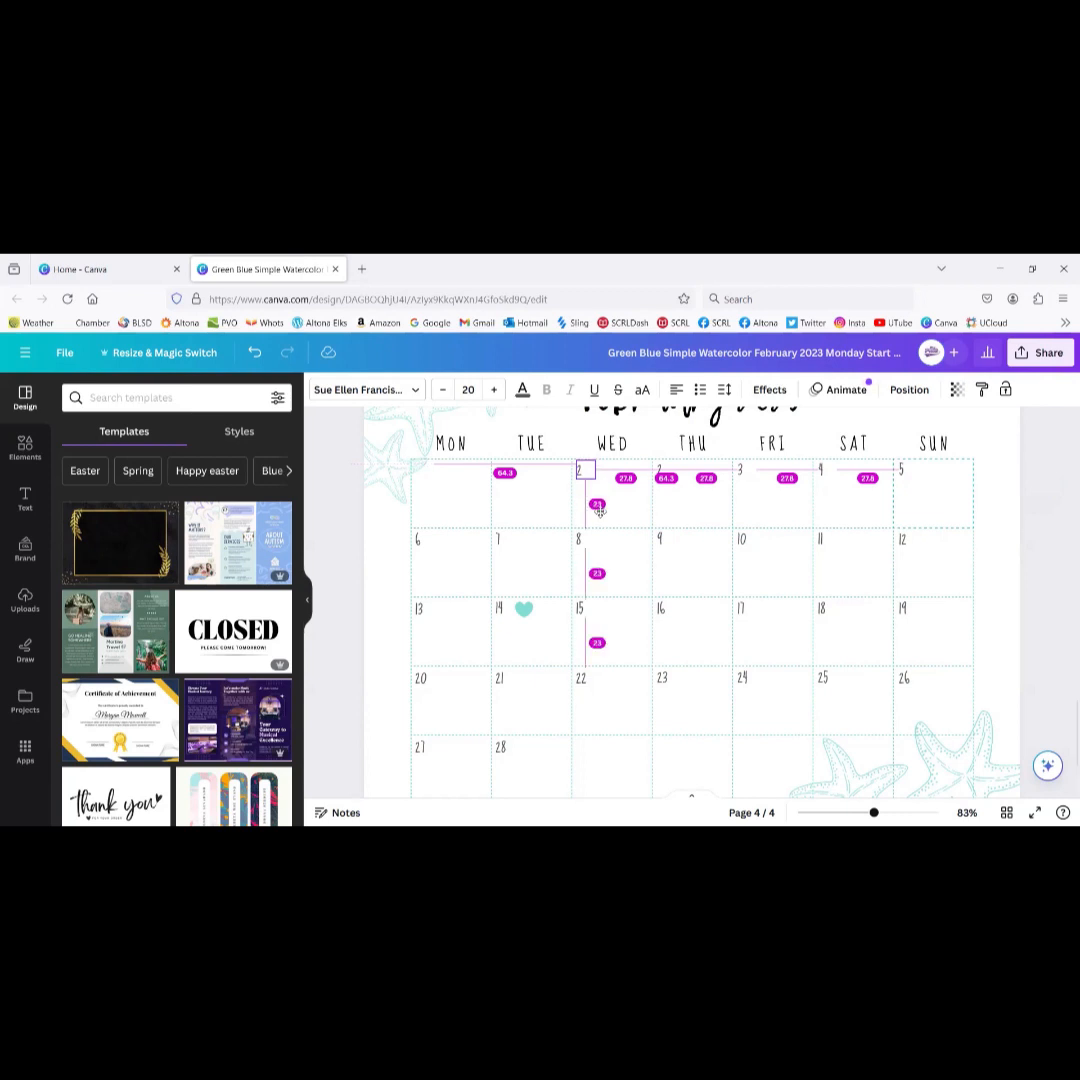
{"action": "left_click_drag", "start_coordinate": [599, 510], "coordinate": [597, 508]}
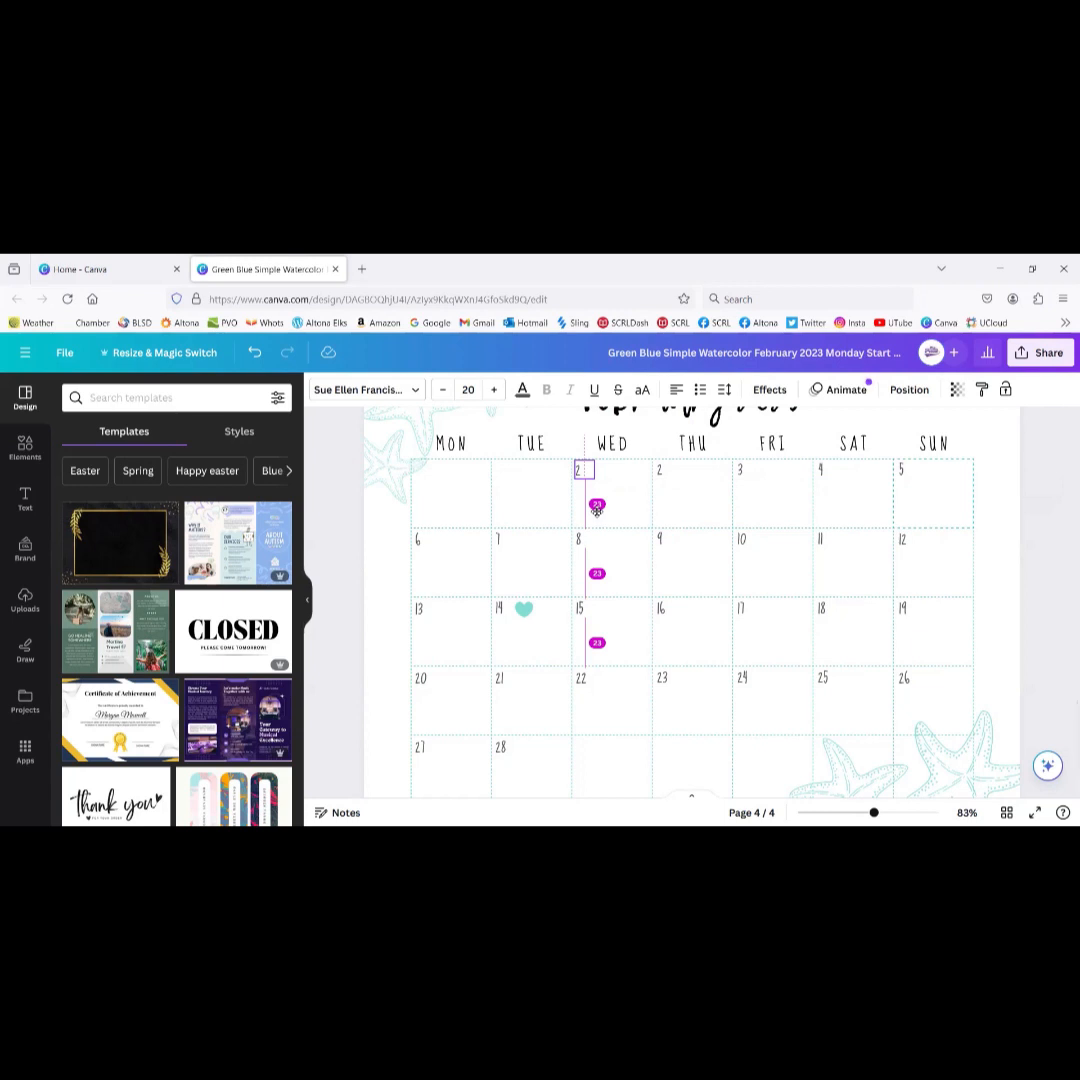
{"action": "left_click_drag", "start_coordinate": [597, 510], "coordinate": [600, 515]}
{"action": "left_click", "coordinate": [555, 513]}
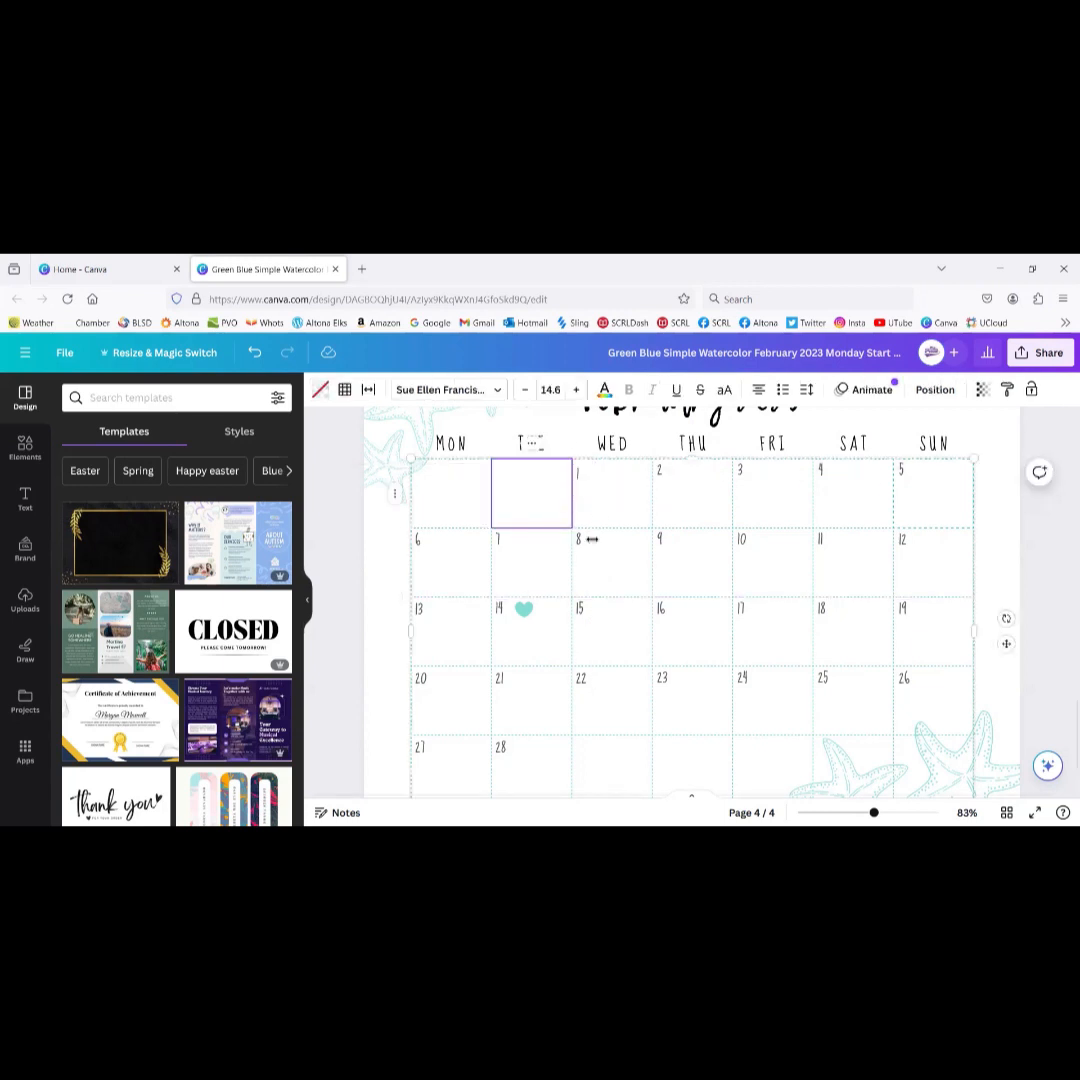
Step: Add a 'Valentines' subheading and shrink it to fit the 14 date cell
{"action": "left_click", "coordinate": [25, 497]}
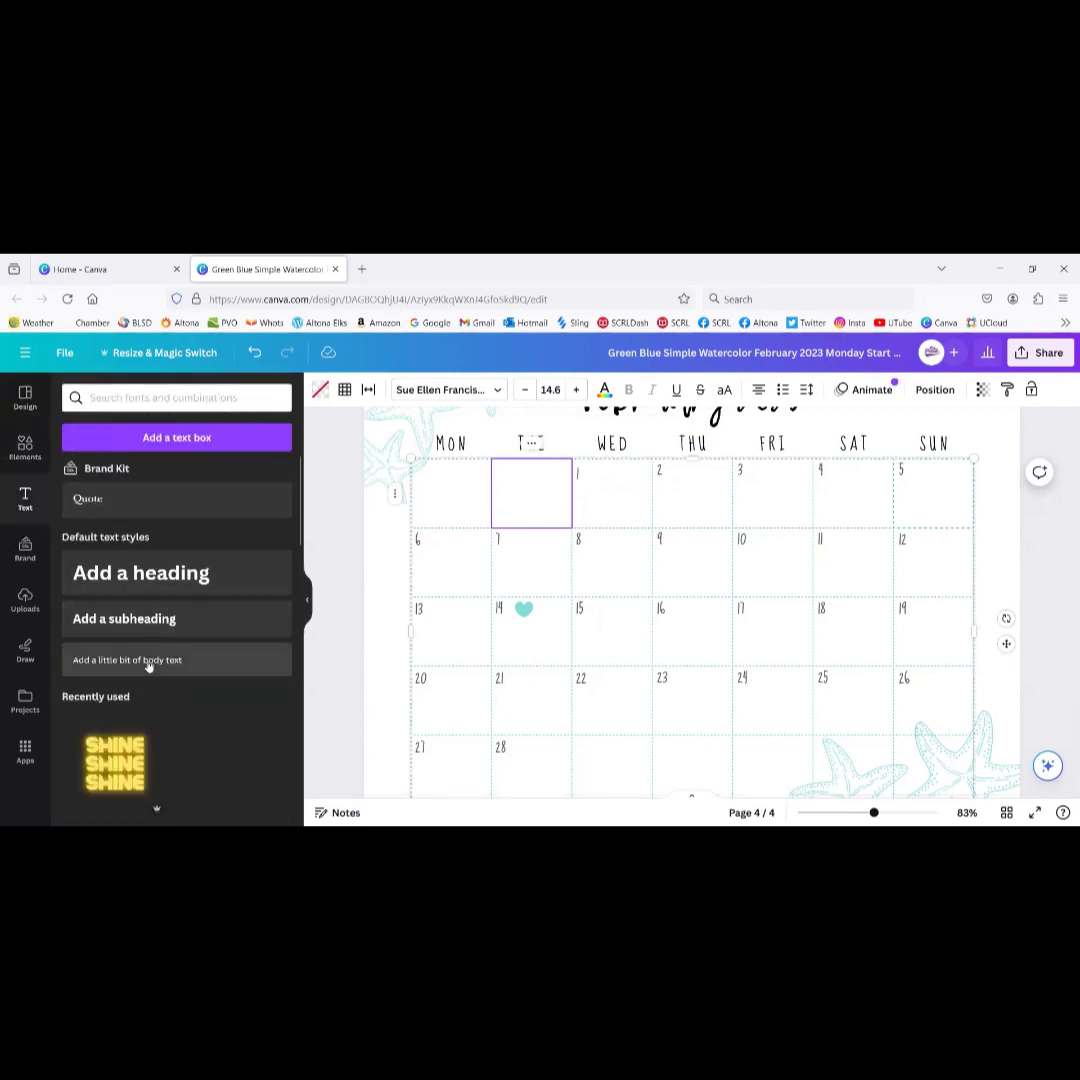
{"action": "left_click", "coordinate": [162, 620]}
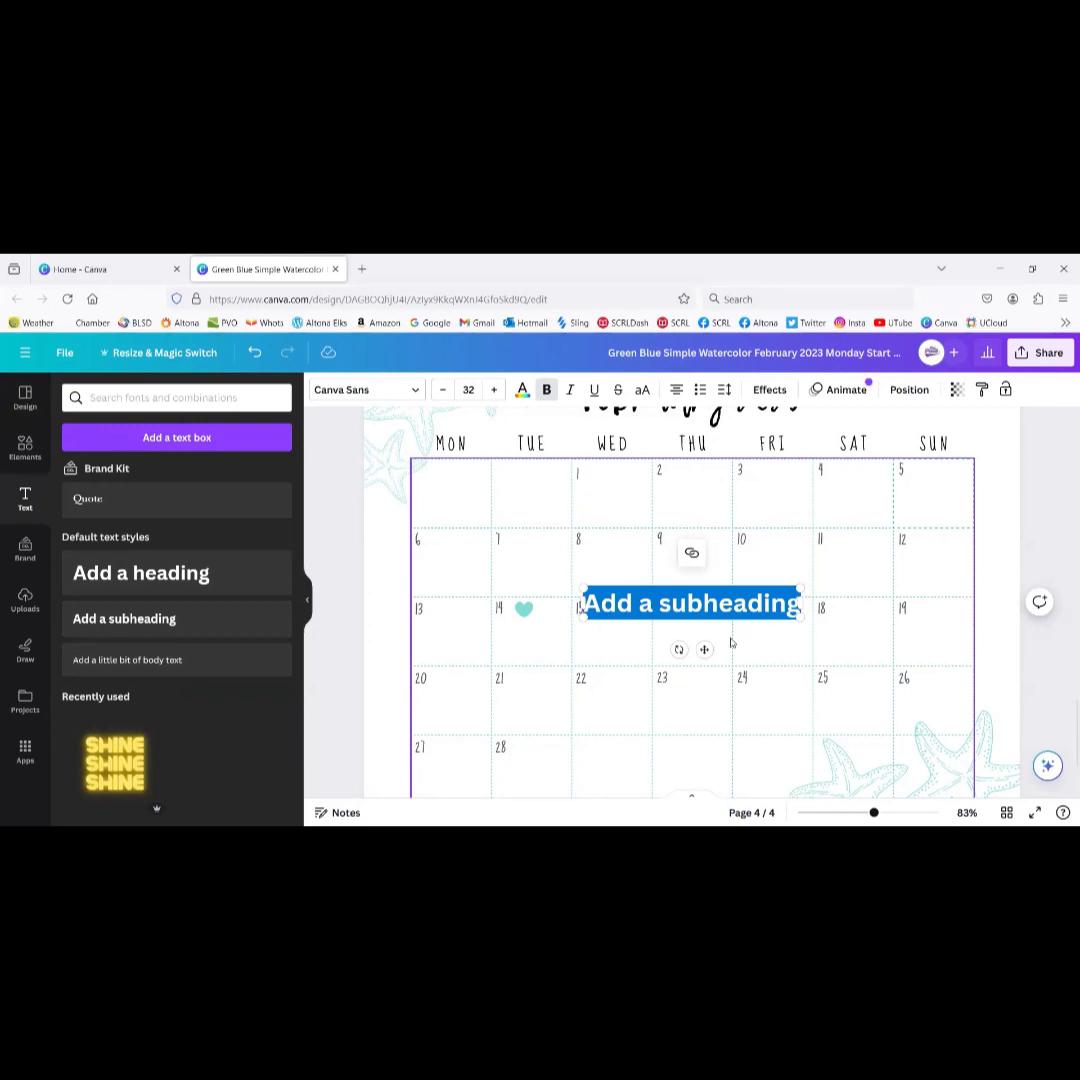
{"action": "type", "text": "Valentine"}
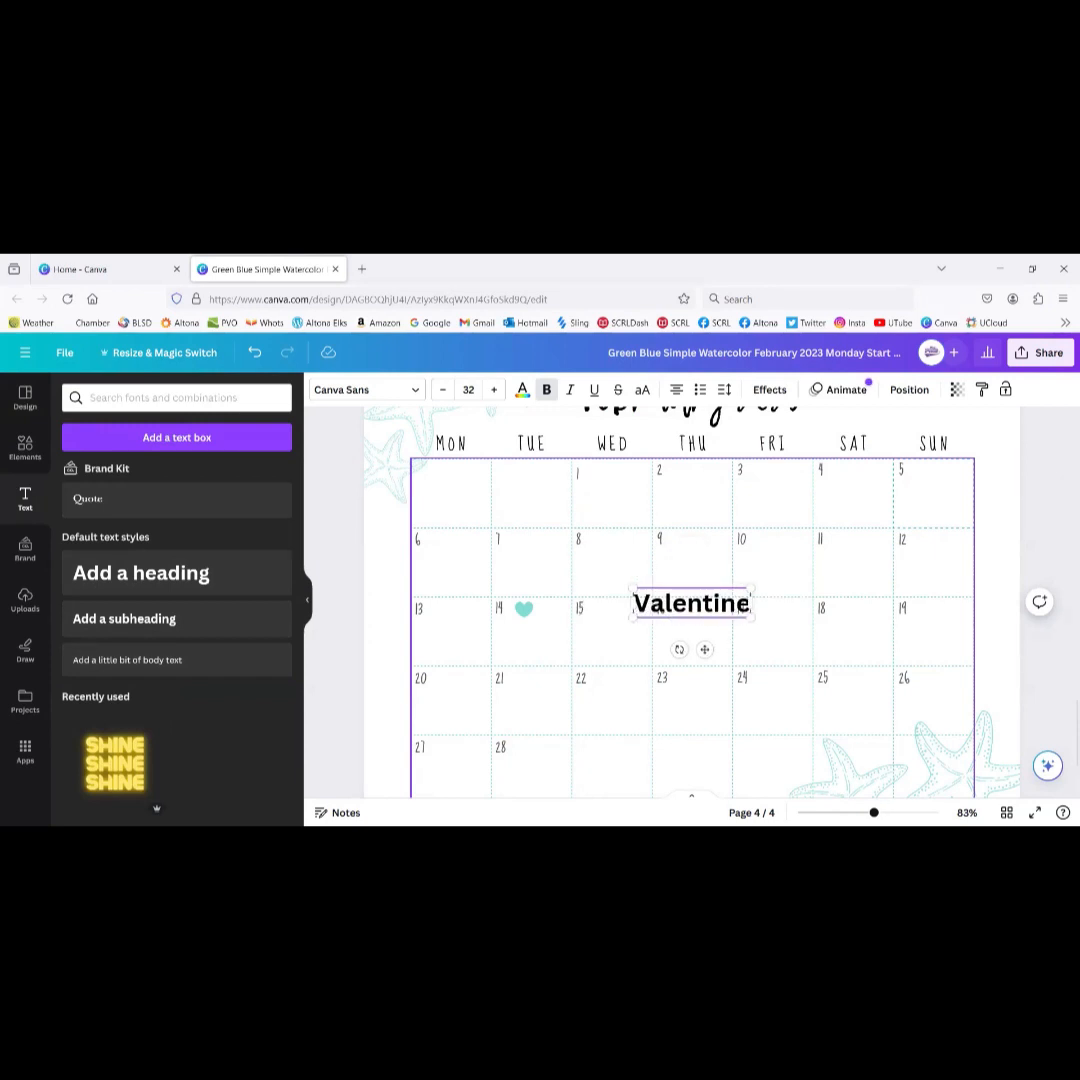
{"action": "type", "text": "s"}
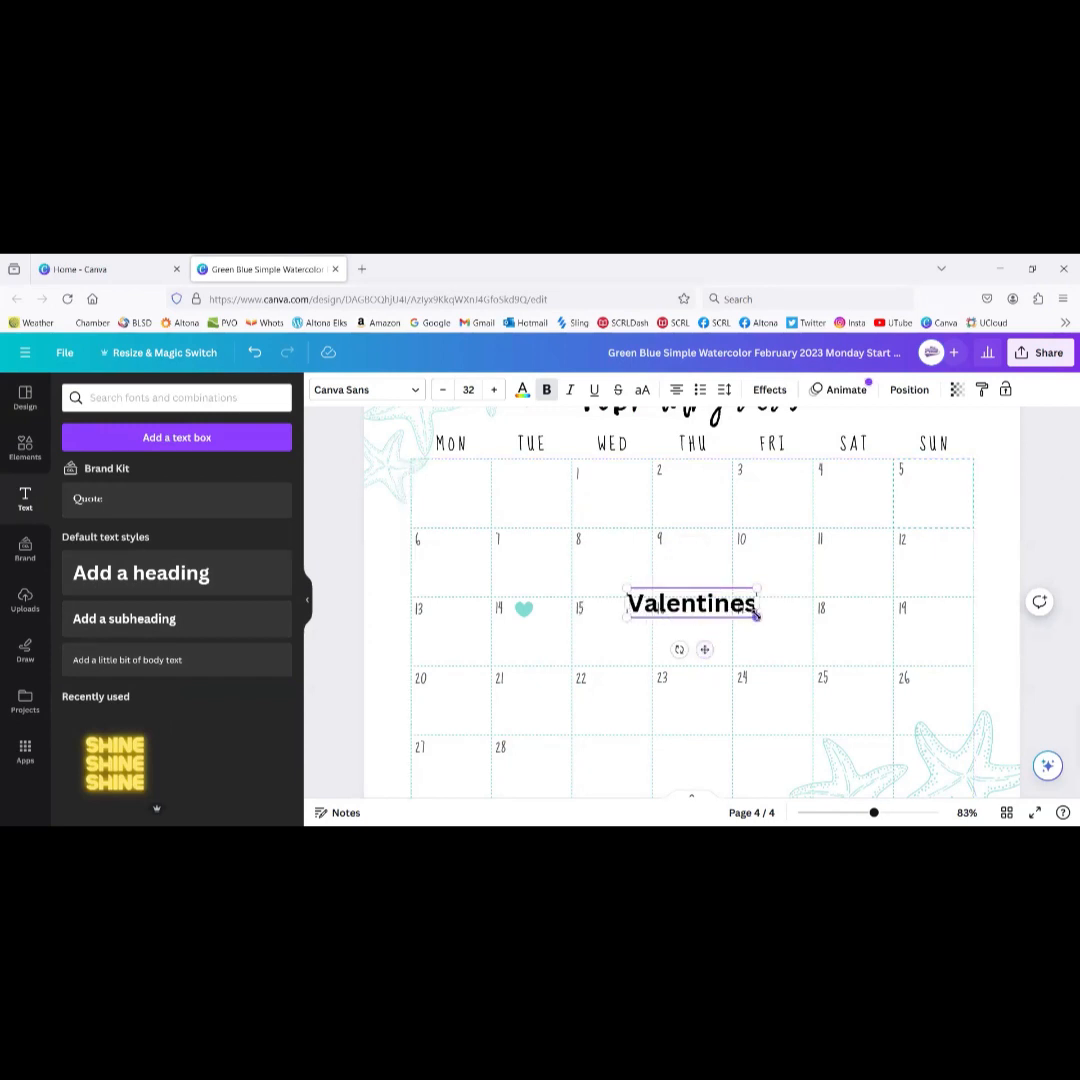
{"action": "left_click_drag", "start_coordinate": [756, 616], "coordinate": [544, 676]}
{"action": "left_click", "coordinate": [733, 755]}
{"action": "scroll", "coordinate": [733, 755], "scroll_direction": "down", "scroll_amount": 2}
{"action": "scroll", "coordinate": [733, 755], "scroll_direction": "up", "scroll_amount": 2}
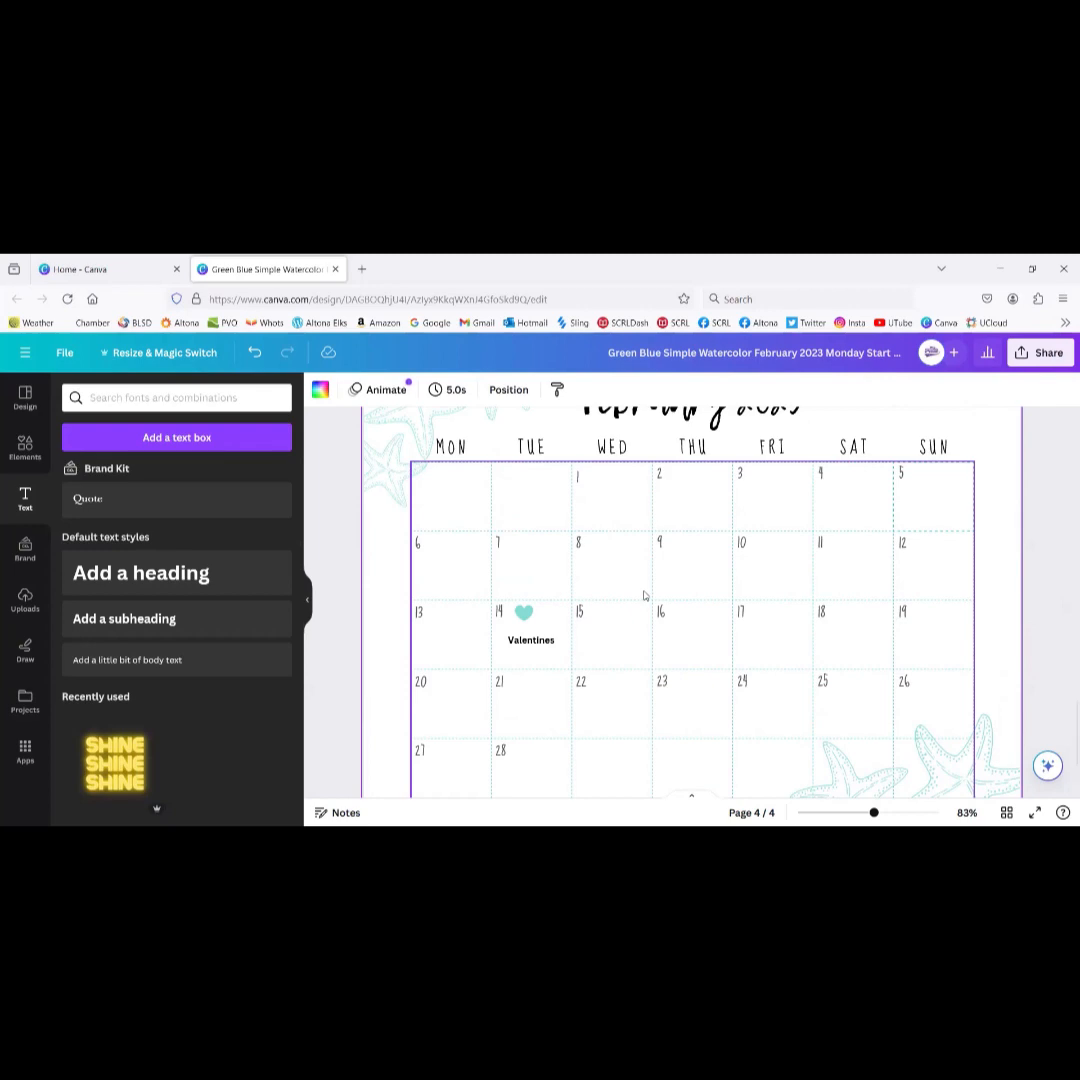
Step: Review the calendar pages, then close the design to return to Canva Home
{"action": "scroll", "coordinate": [645, 596], "scroll_direction": "up", "scroll_amount": 15}
{"action": "scroll", "coordinate": [645, 596], "scroll_direction": "down", "scroll_amount": 5}
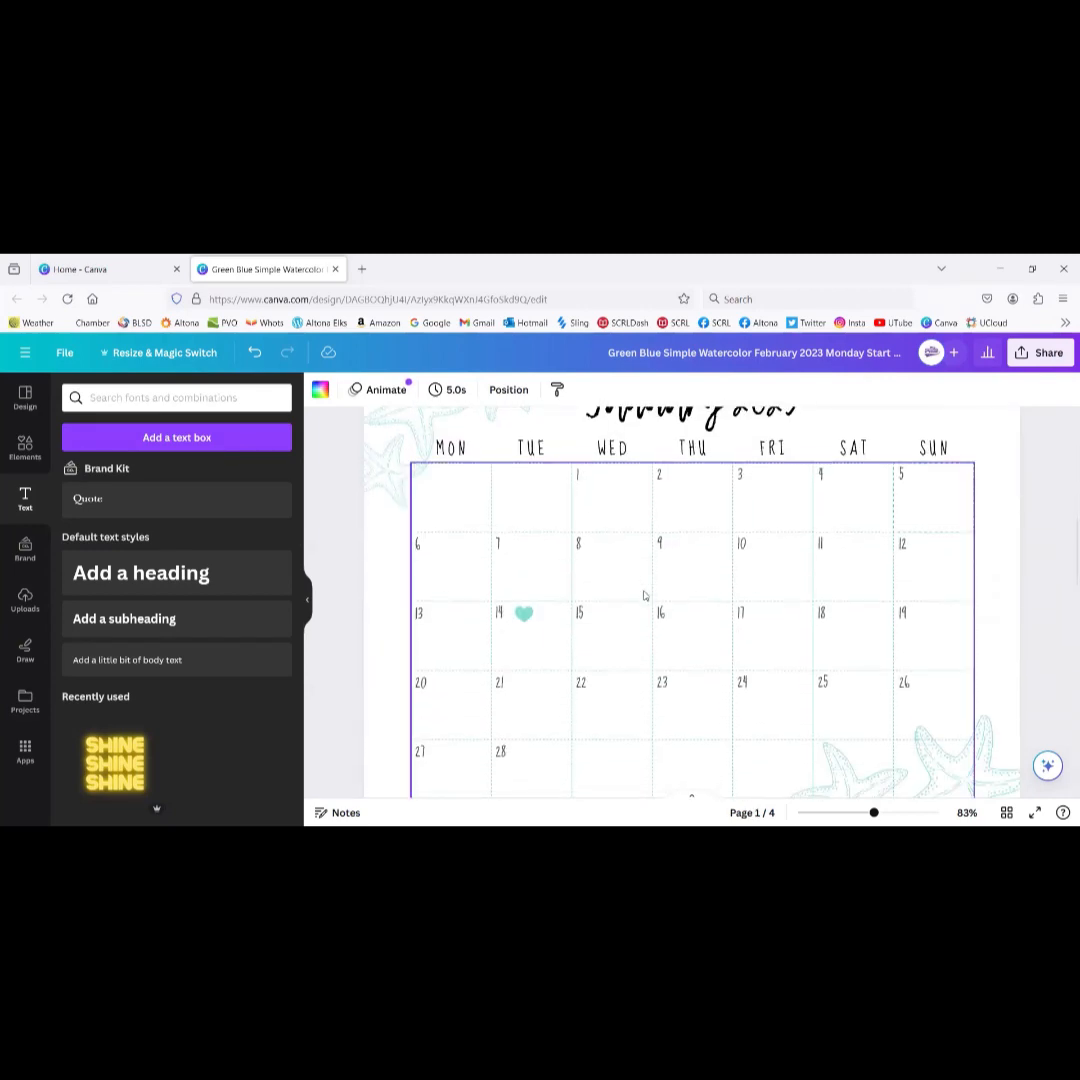
{"action": "scroll", "coordinate": [645, 596], "scroll_direction": "down", "scroll_amount": 4}
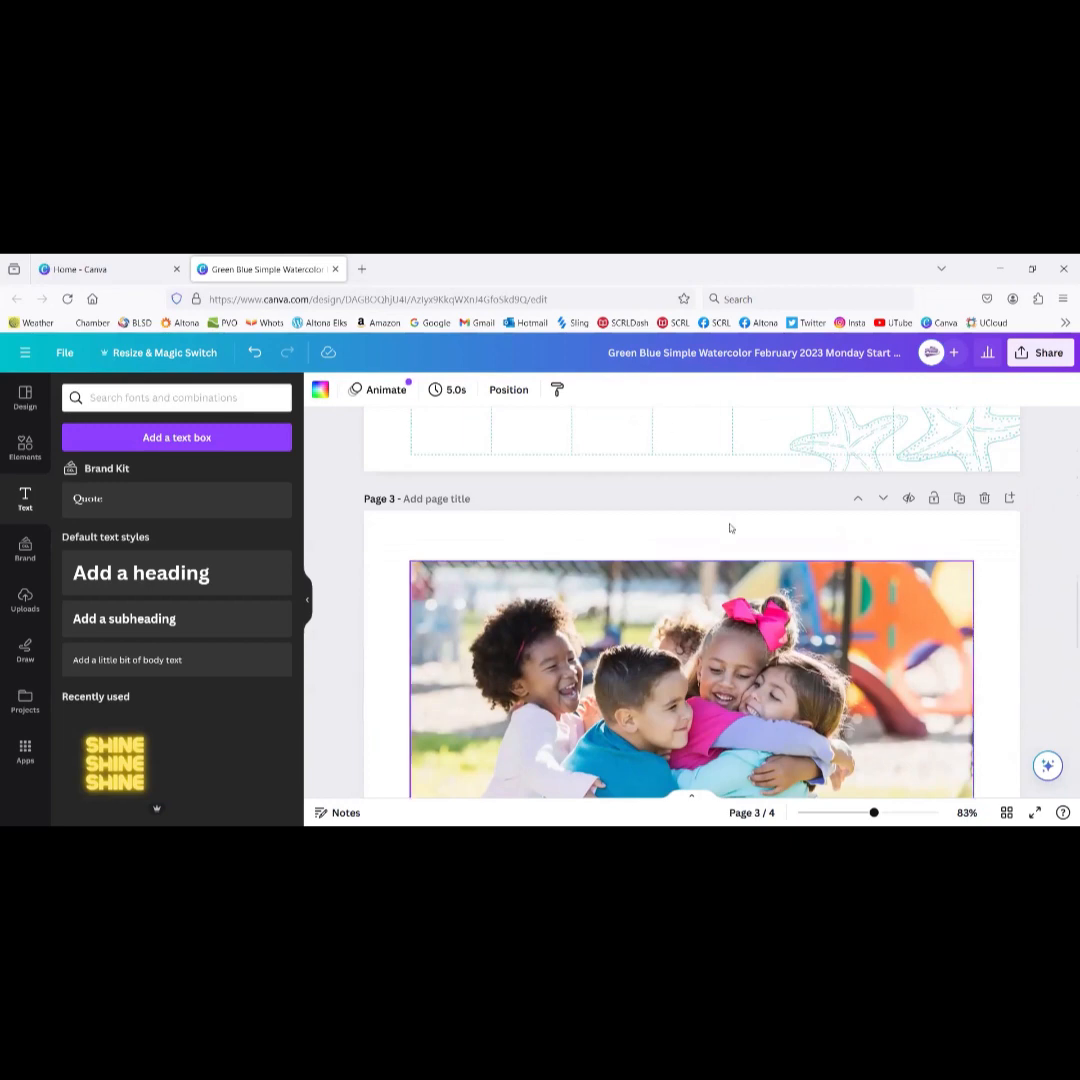
{"action": "scroll", "coordinate": [748, 604], "scroll_direction": "down", "scroll_amount": 5}
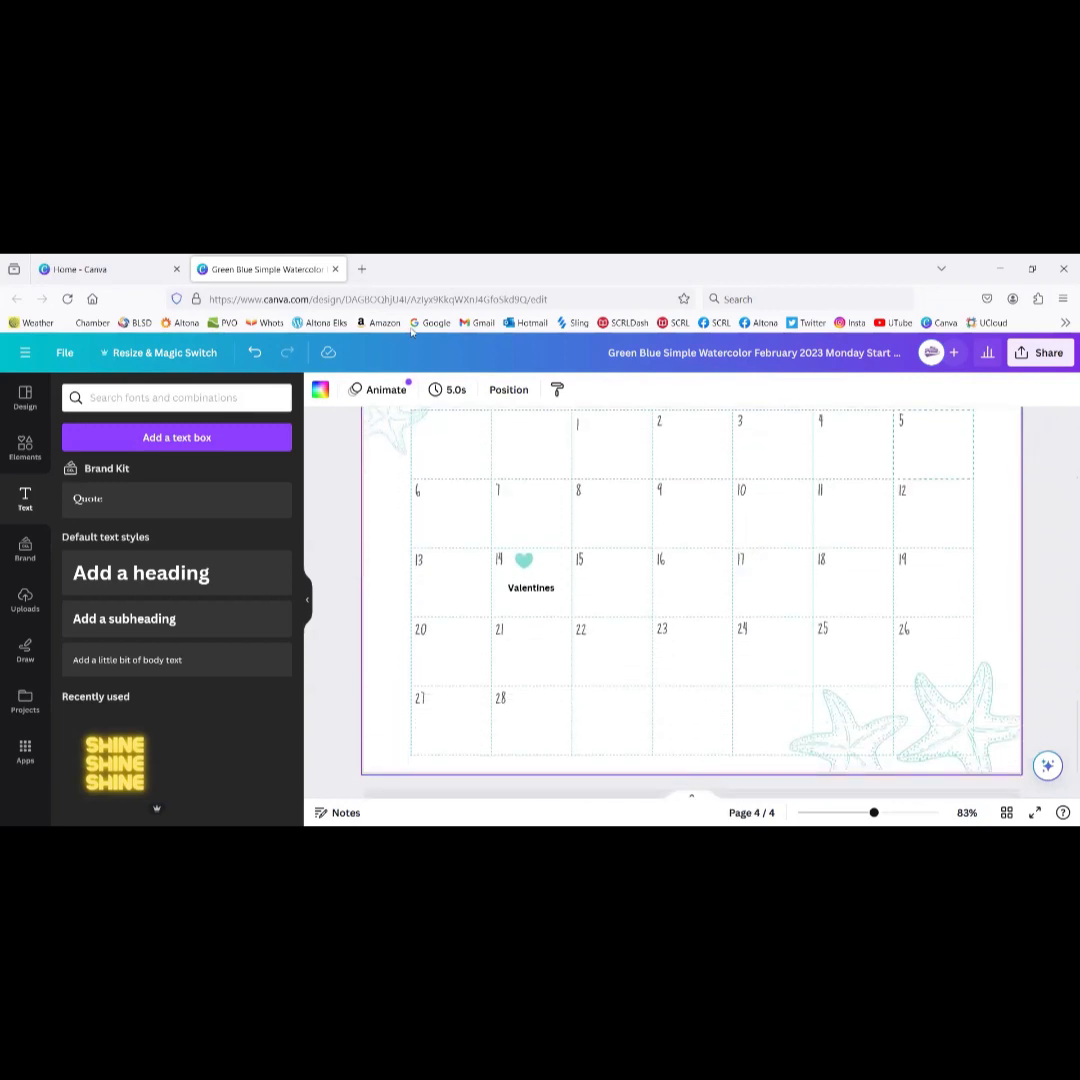
{"action": "left_click", "coordinate": [335, 269]}
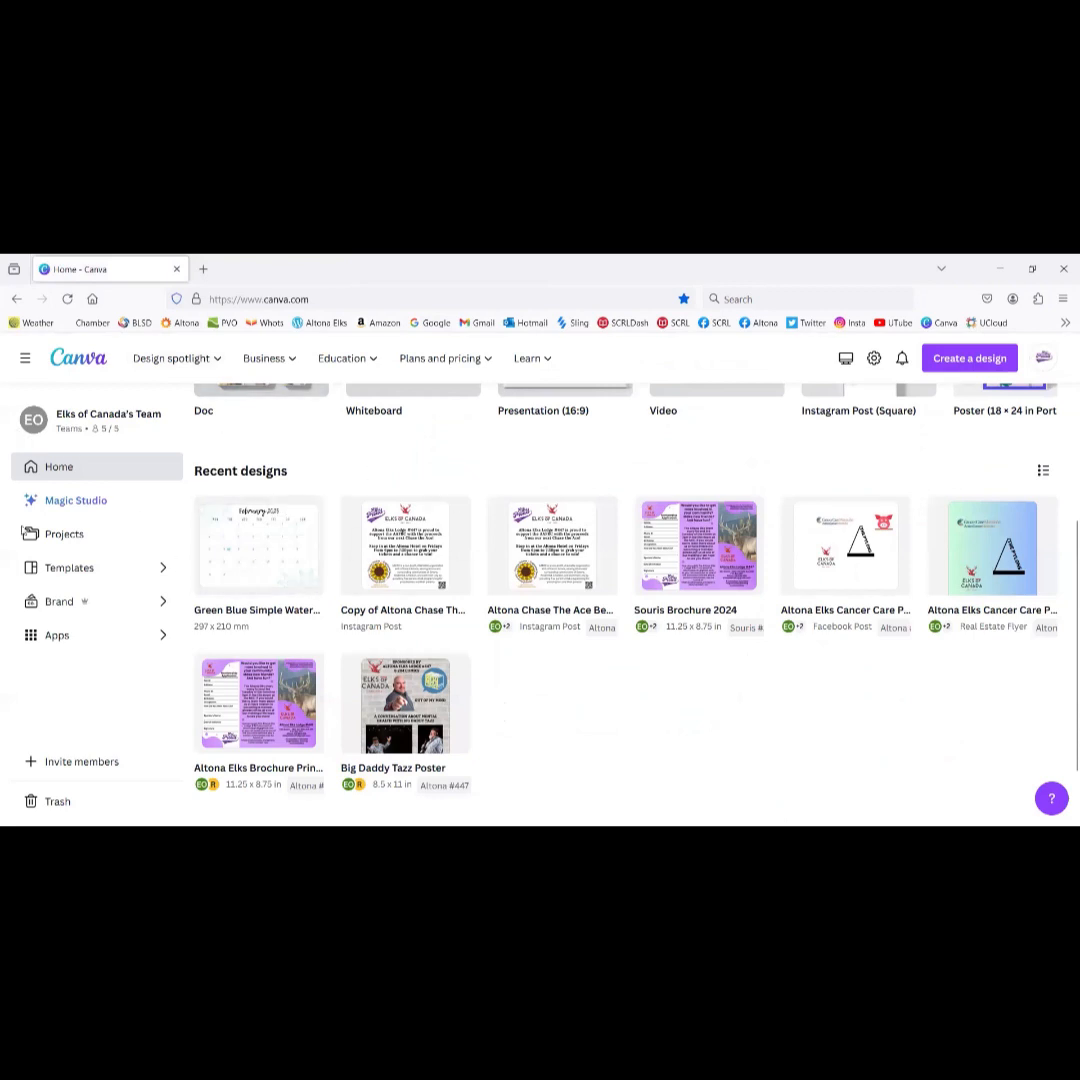
Step: Reload Home and trash the Green Blue calendar and the Copy of Altona Chase designs
{"action": "left_click", "coordinate": [67, 300]}
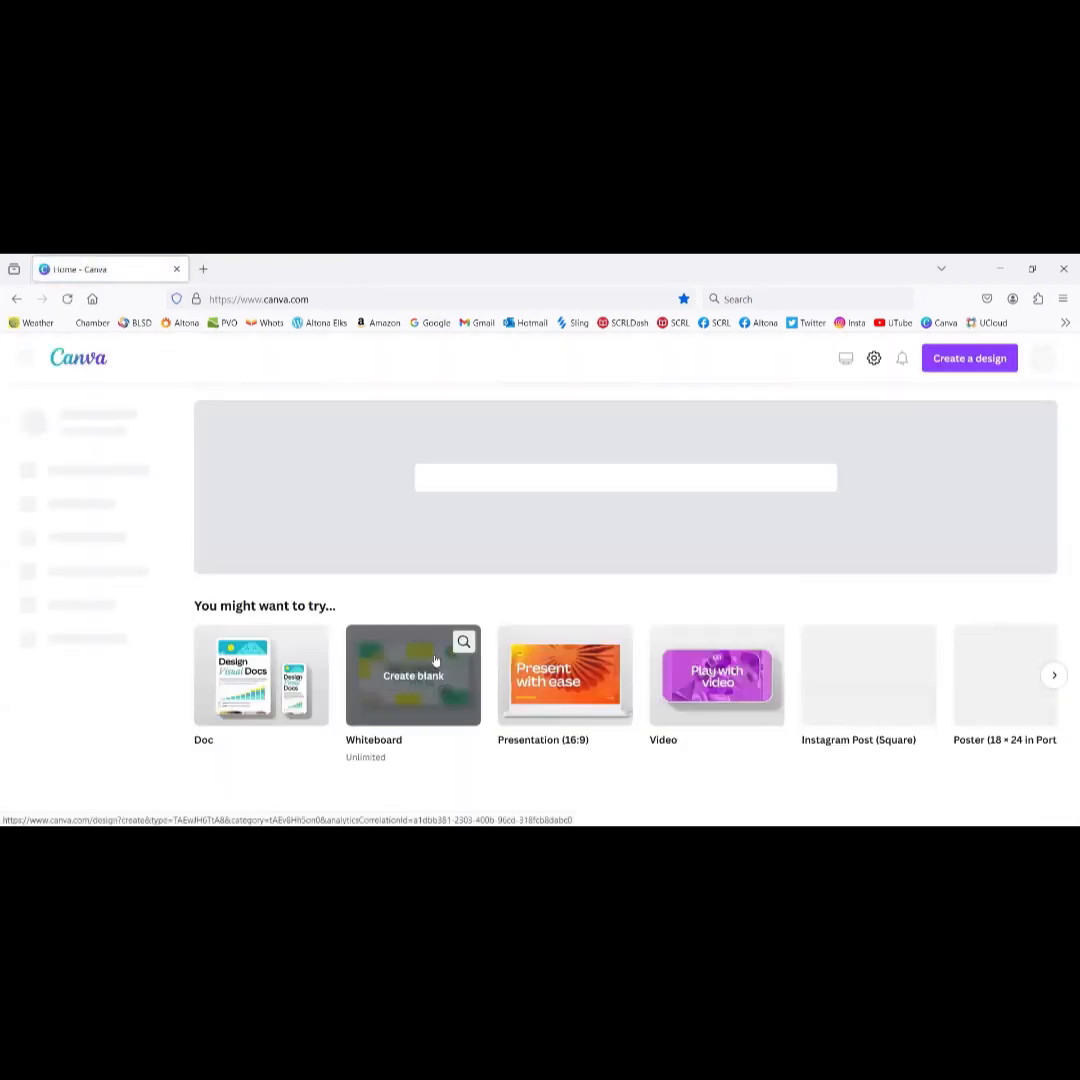
{"action": "scroll", "coordinate": [435, 656], "scroll_direction": "down", "scroll_amount": 4}
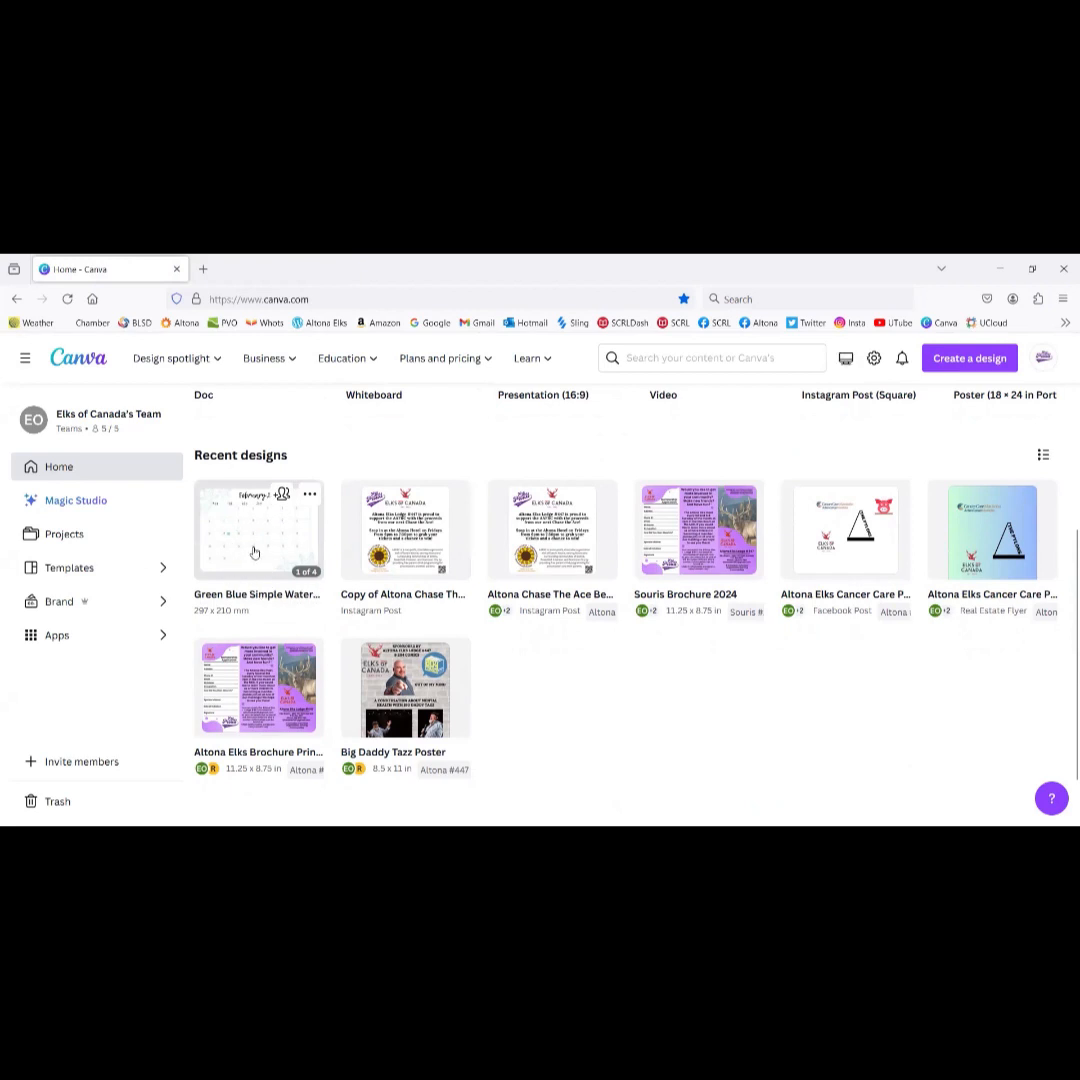
{"action": "left_click", "coordinate": [309, 496]}
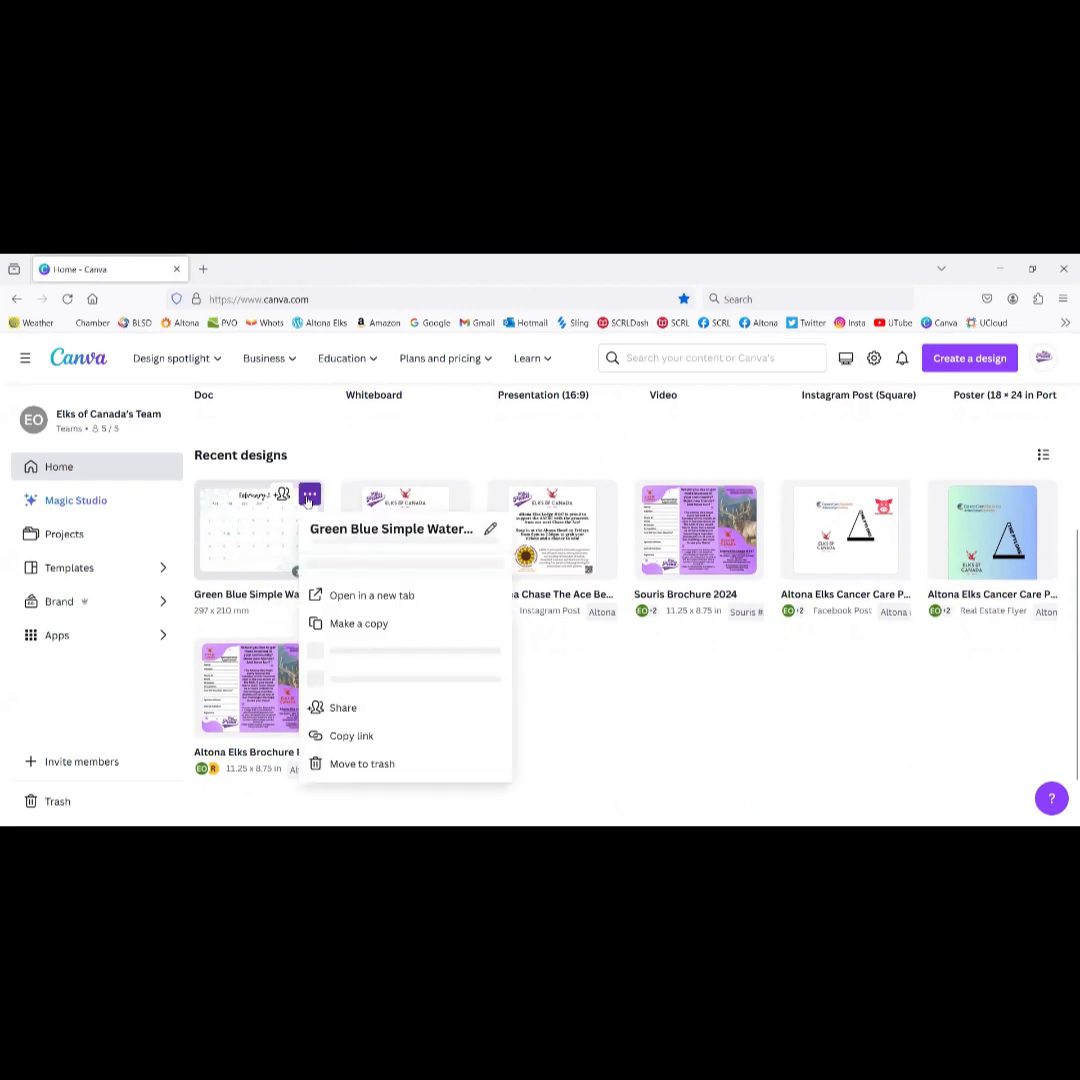
{"action": "left_click", "coordinate": [358, 779]}
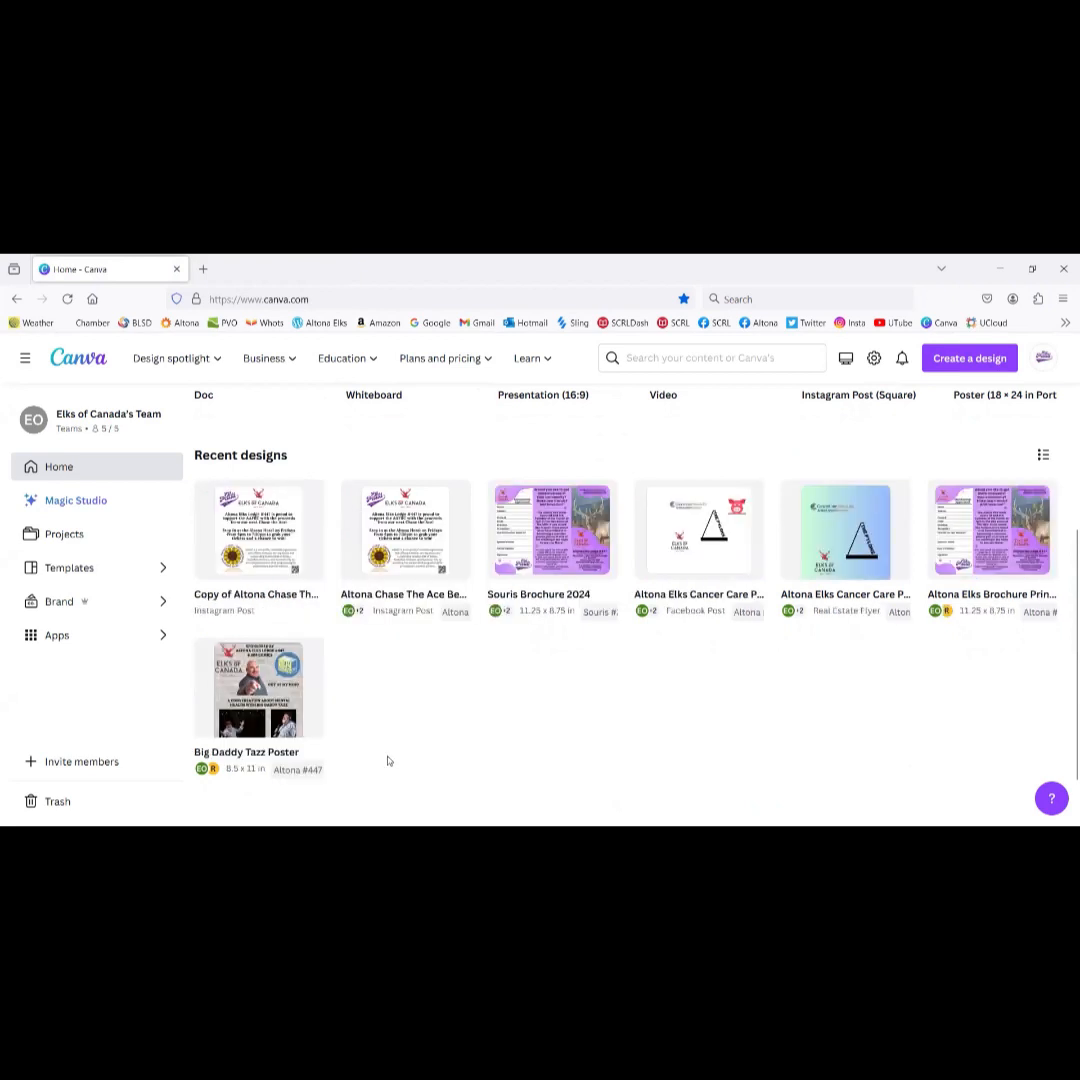
{"action": "left_click", "coordinate": [310, 496]}
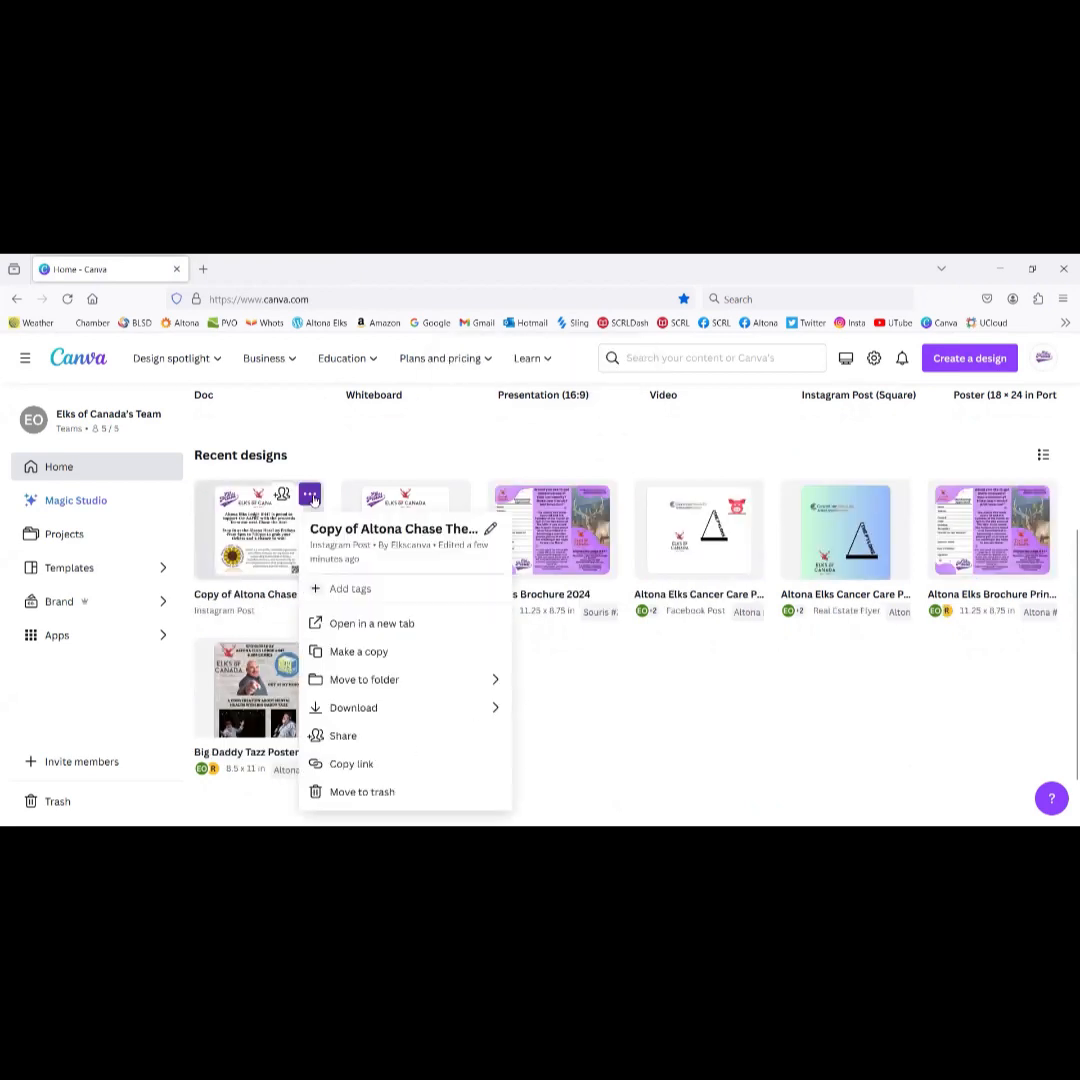
{"action": "left_click", "coordinate": [345, 791]}
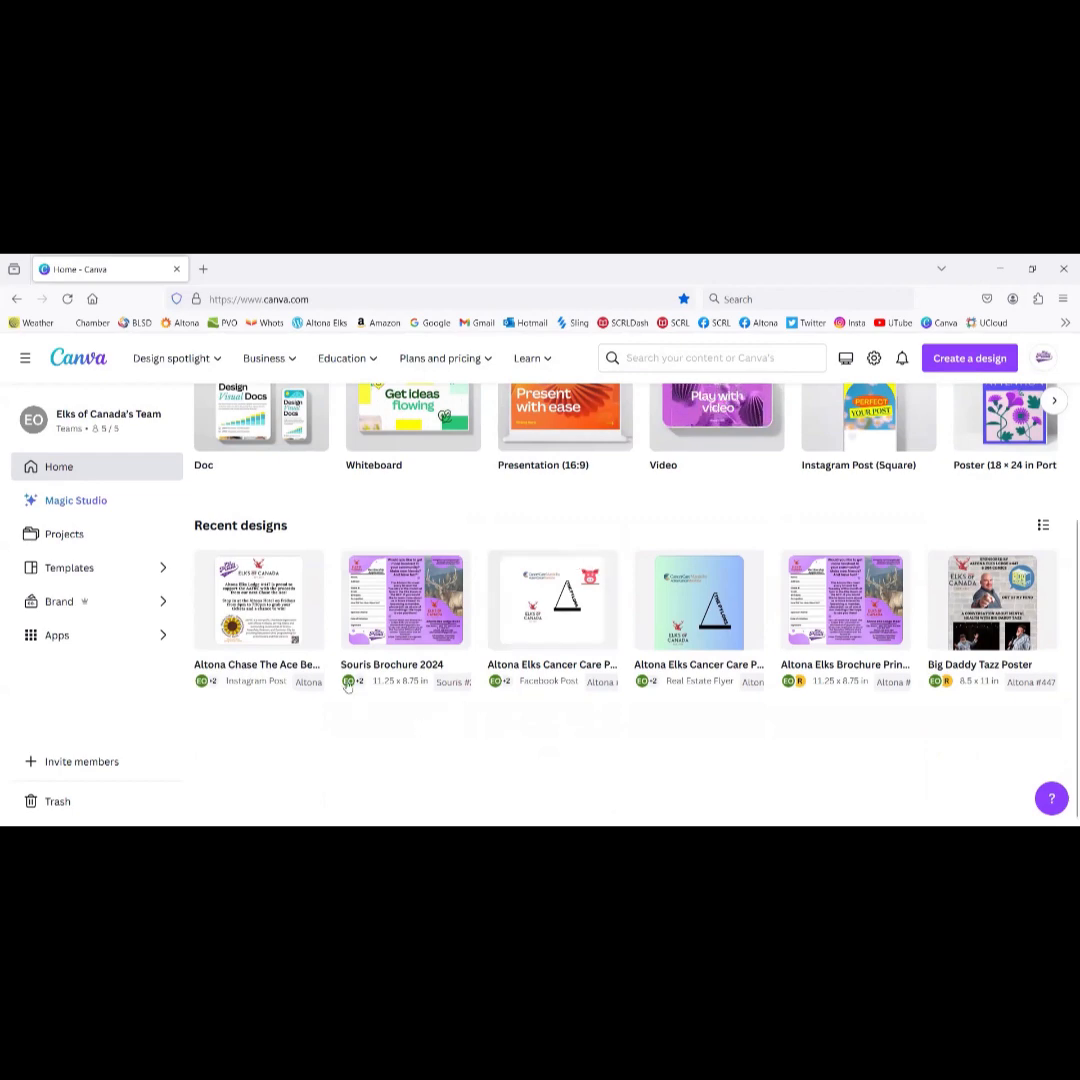
{"action": "scroll", "coordinate": [549, 601], "scroll_direction": "up", "scroll_amount": 5}
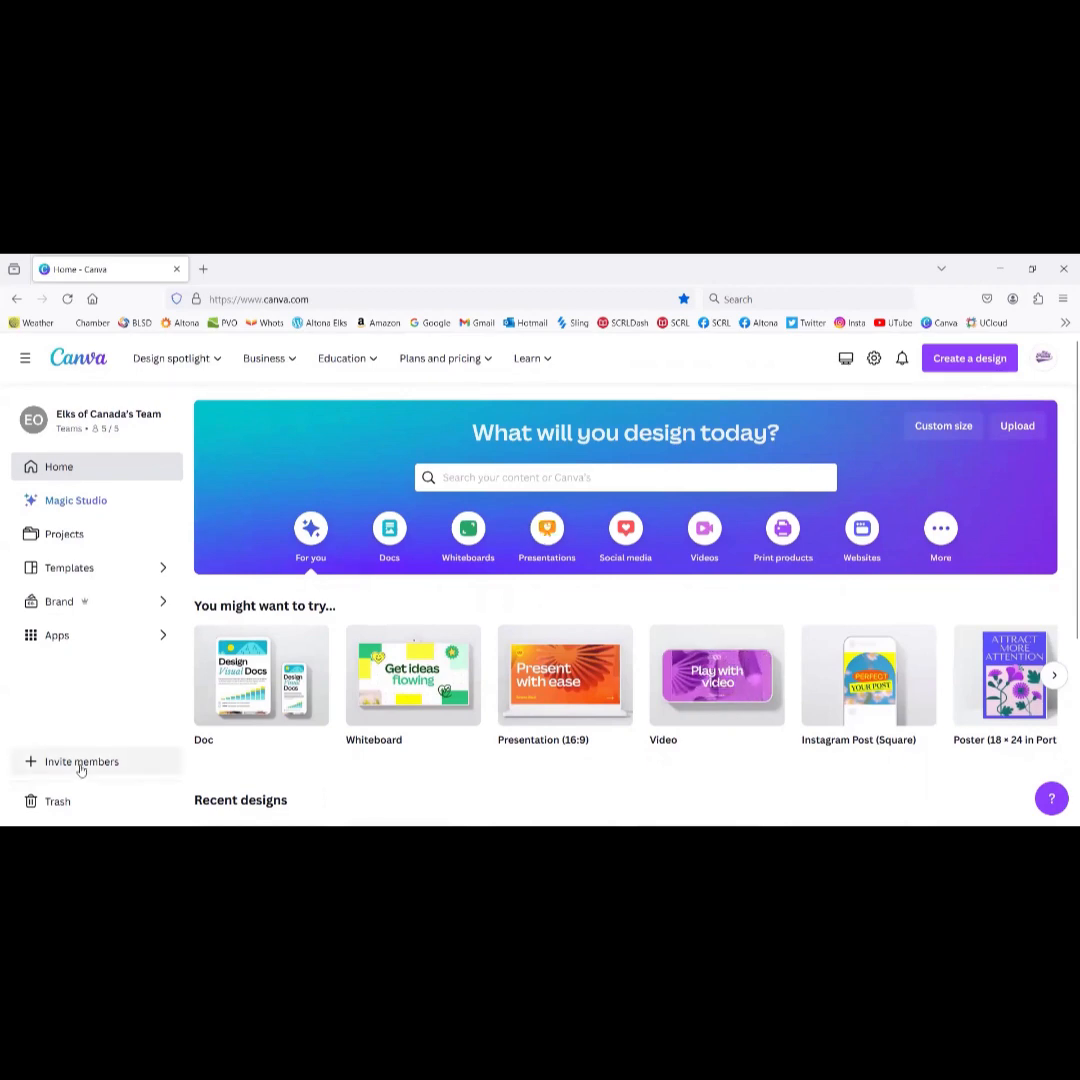
{"action": "scroll", "coordinate": [75, 805], "scroll_direction": "down", "scroll_amount": 3}
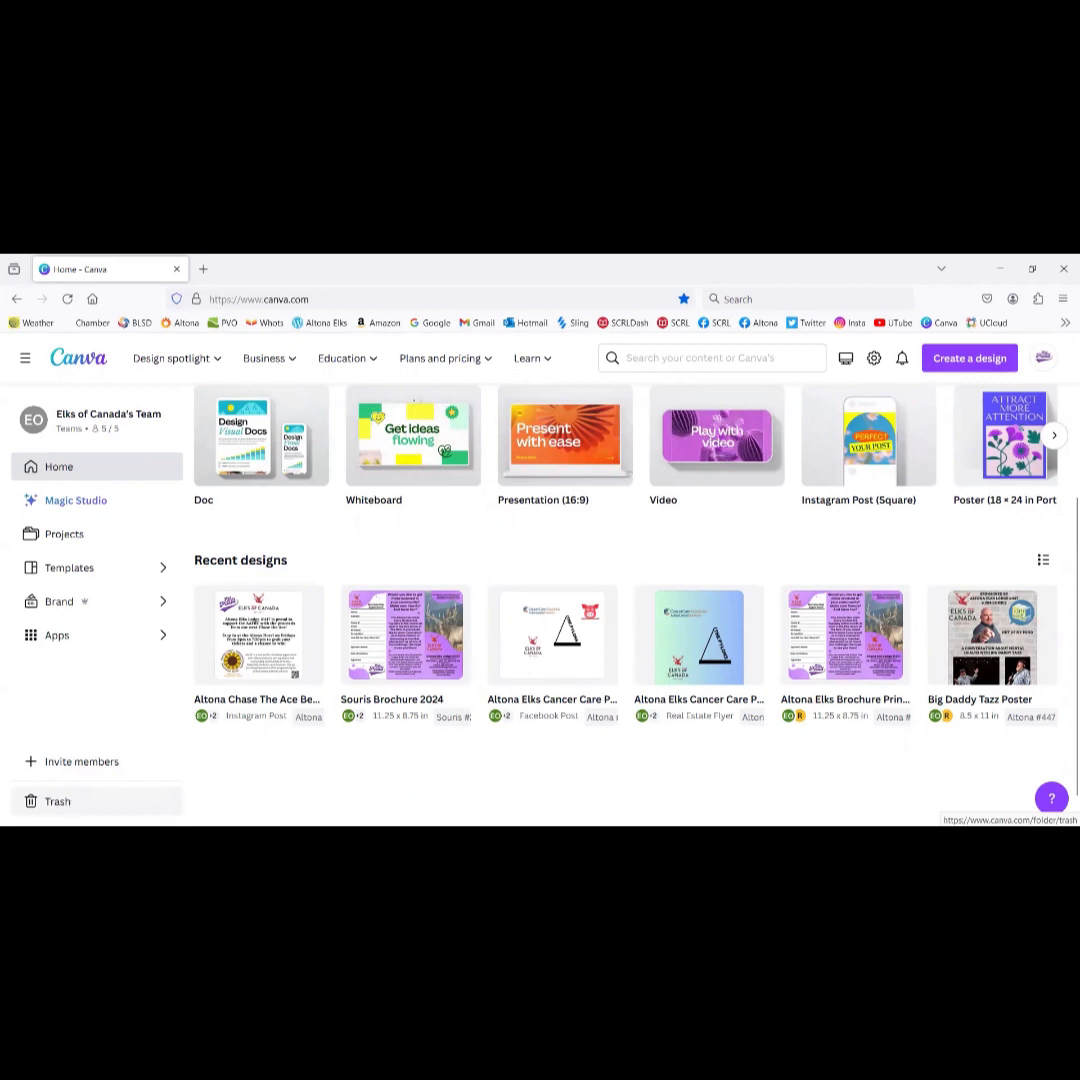
{"action": "left_click", "coordinate": [57, 802]}
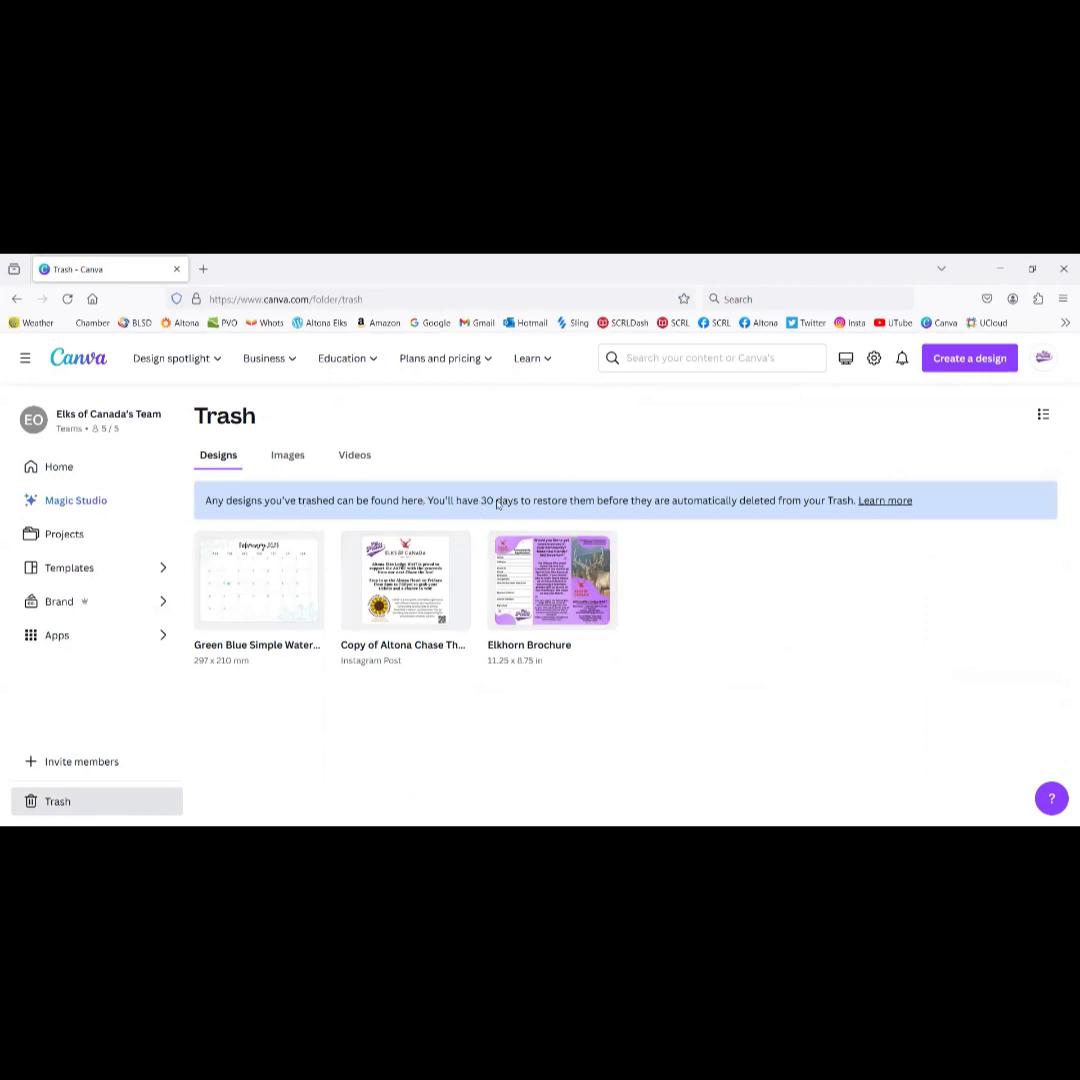
{"action": "left_click", "coordinate": [72, 500]}
{"action": "left_click", "coordinate": [45, 467]}
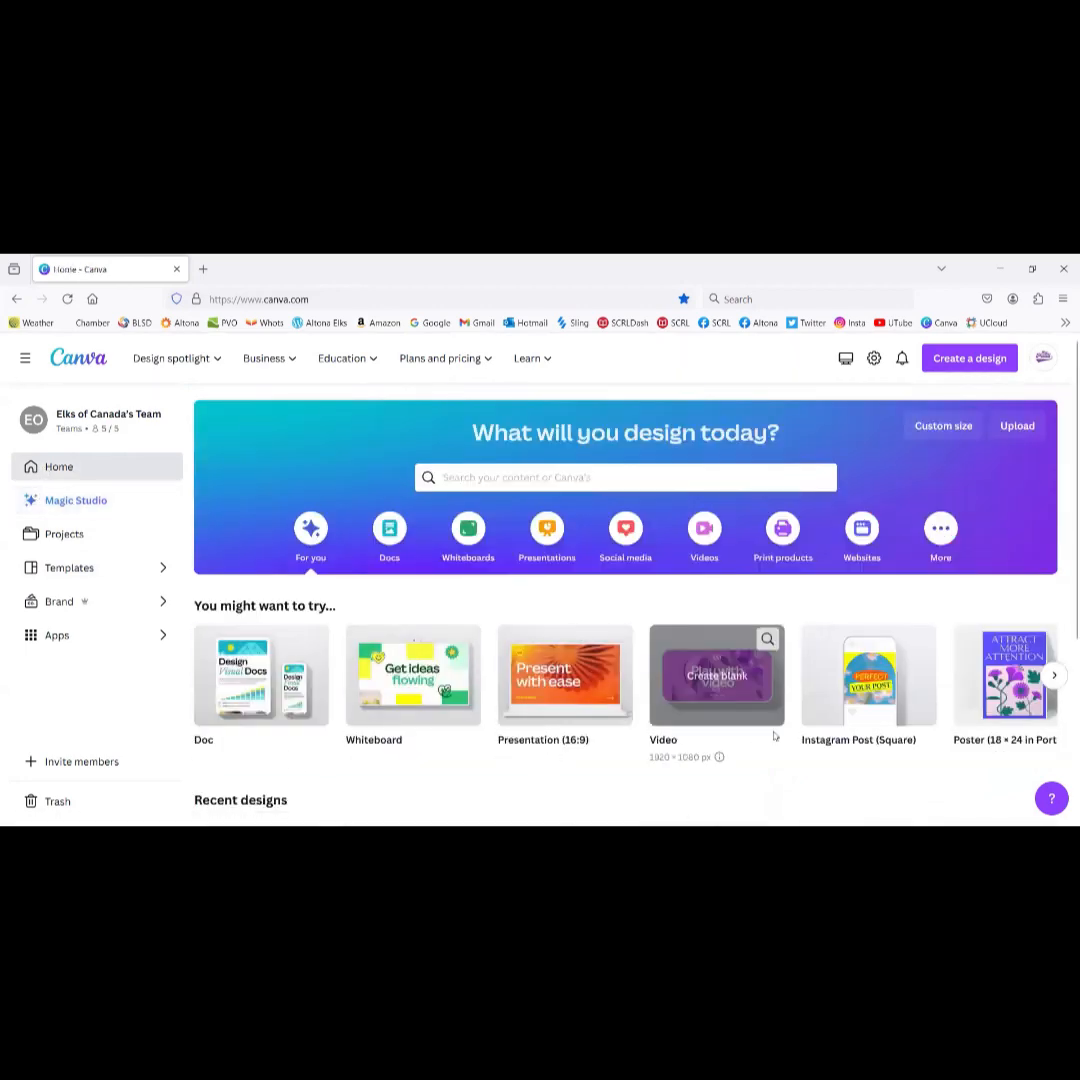
{"action": "left_click", "coordinate": [1054, 675]}
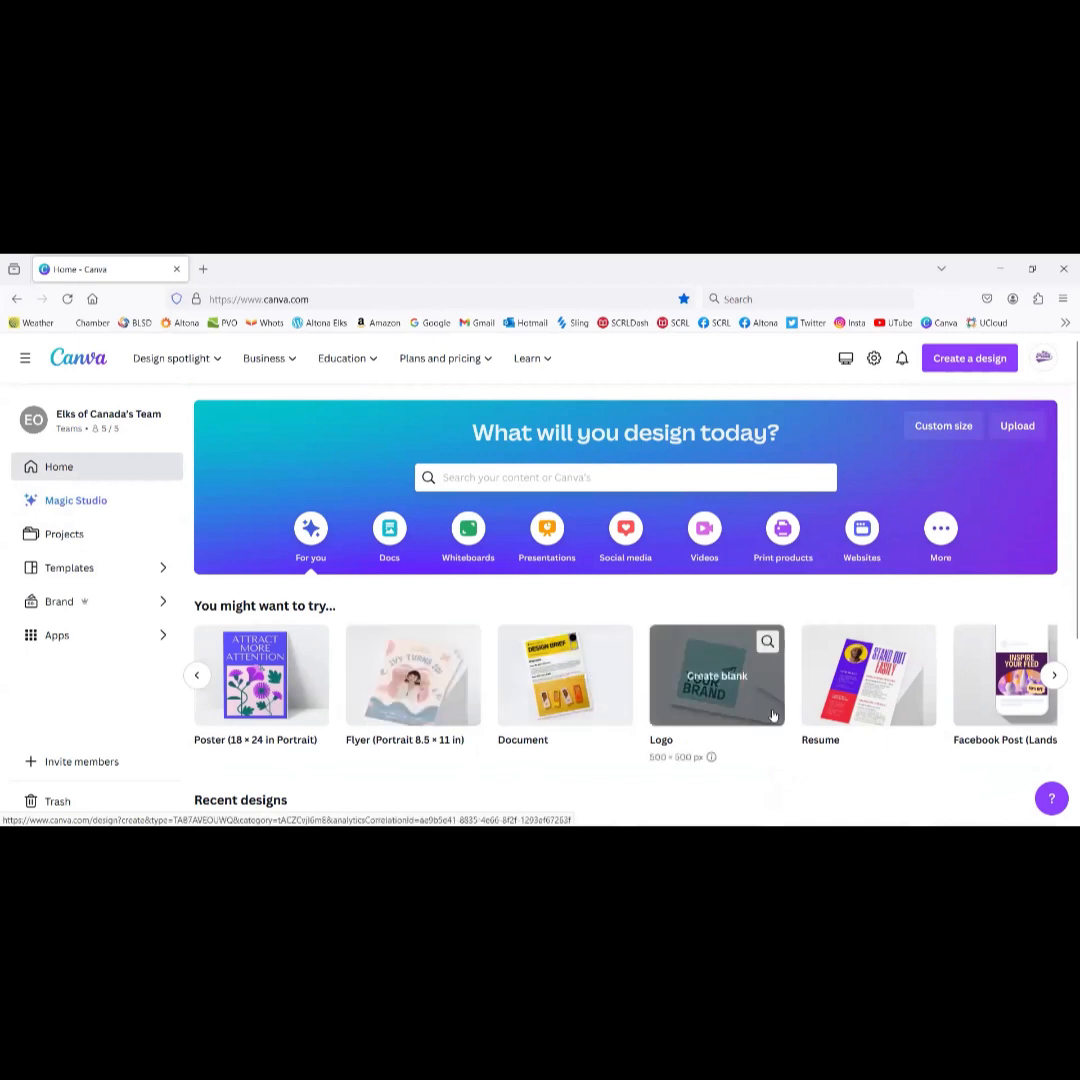
{"action": "left_click", "coordinate": [1055, 678]}
{"action": "left_click", "coordinate": [197, 675]}
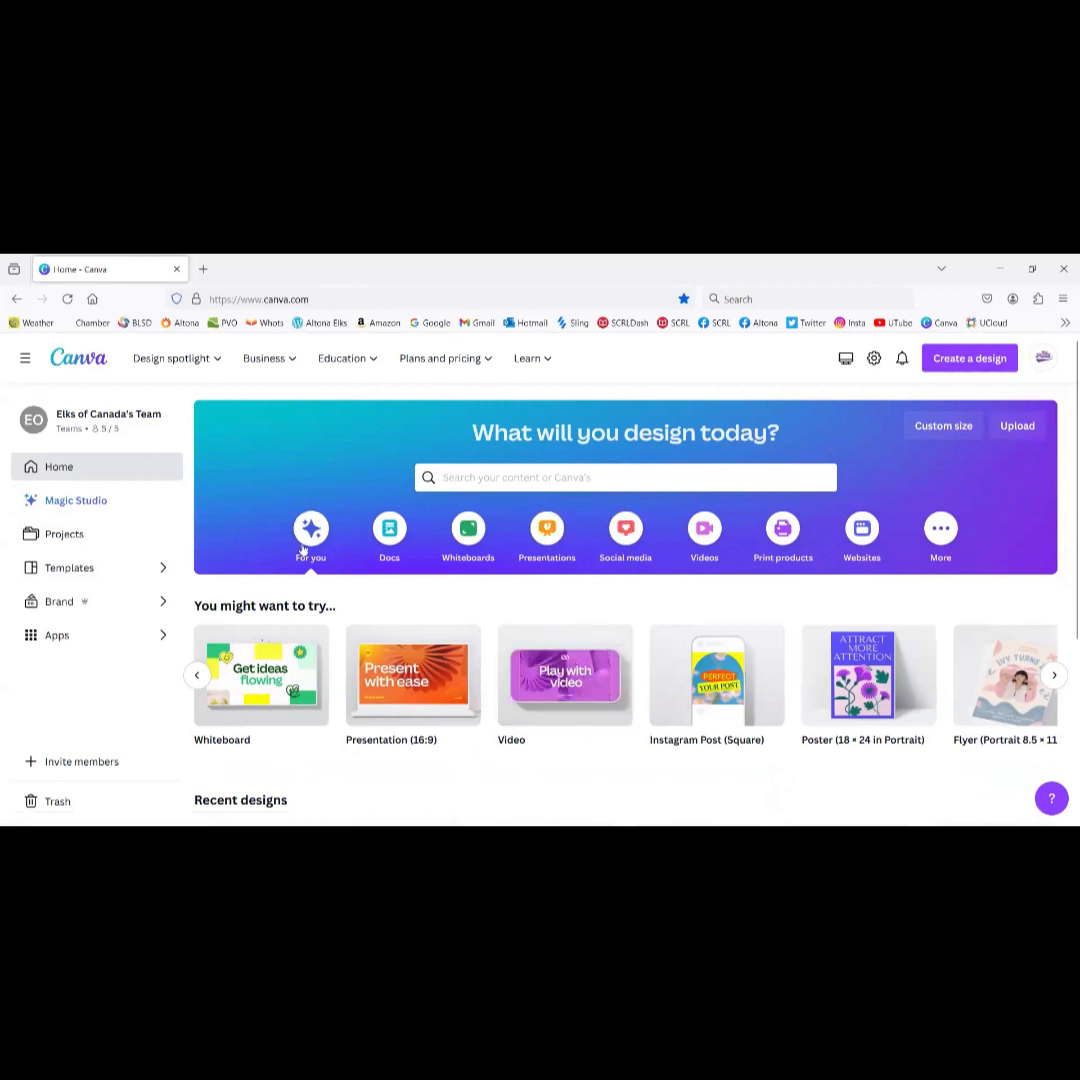
{"action": "left_click", "coordinate": [630, 537]}
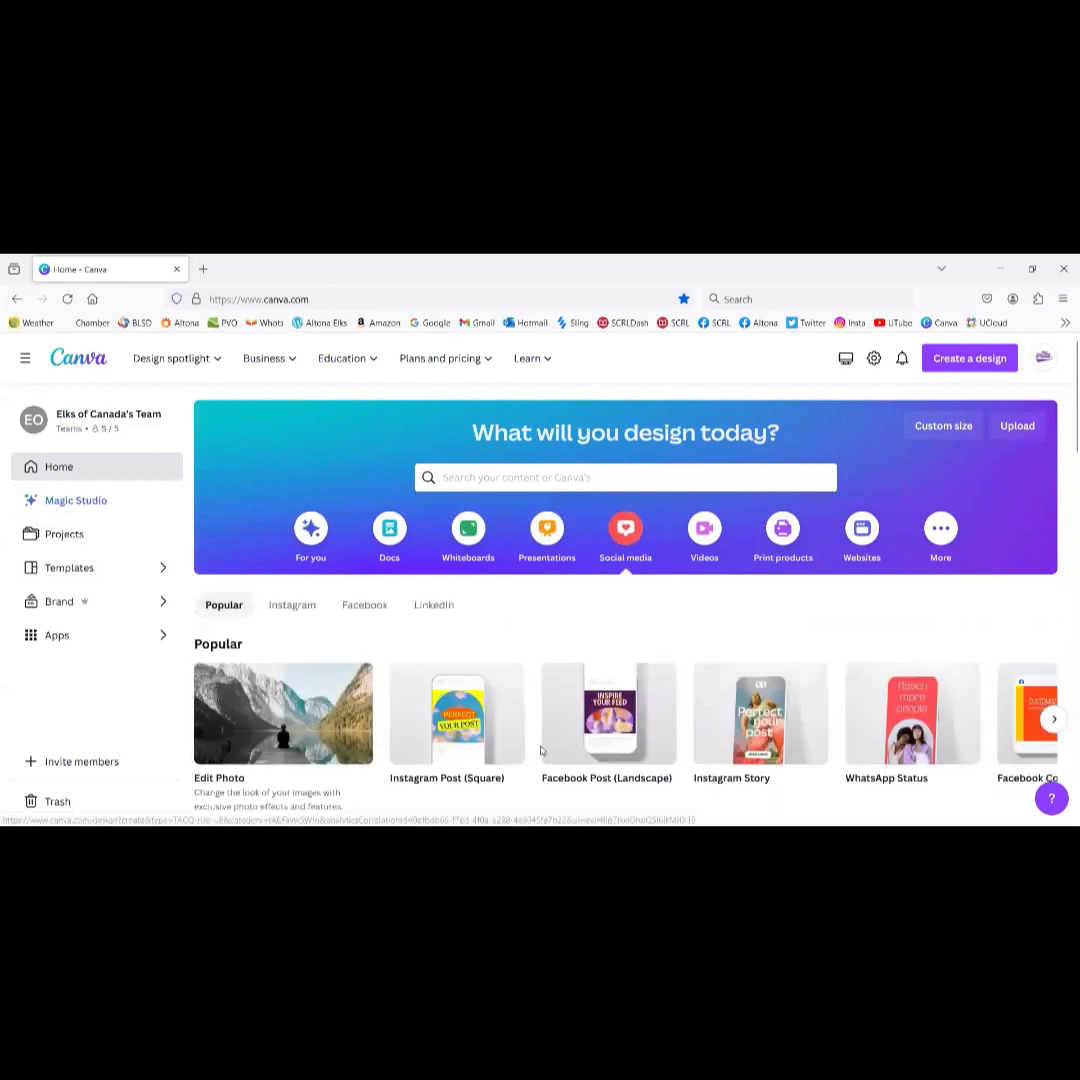
{"action": "left_click", "coordinate": [1056, 721]}
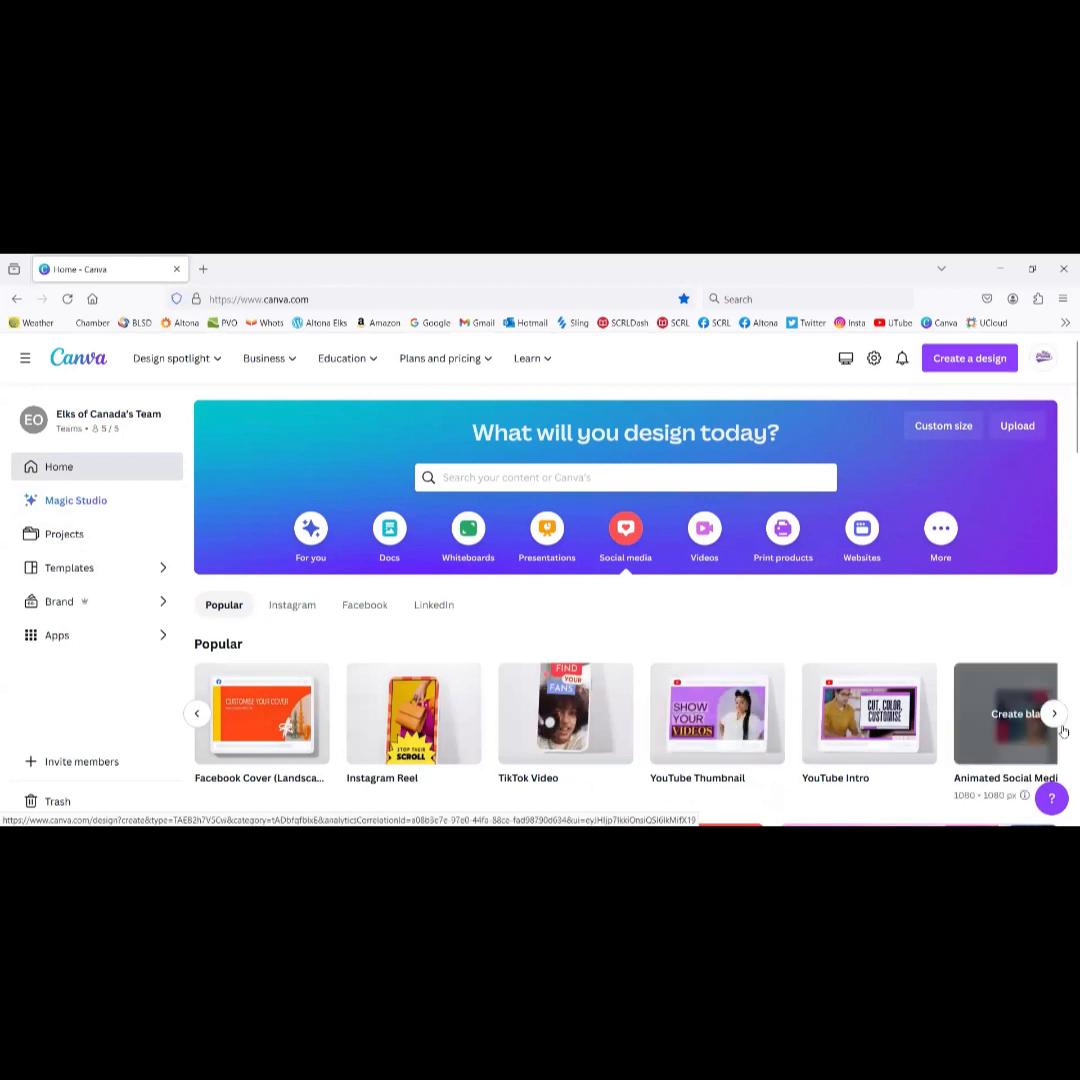
{"action": "left_click", "coordinate": [197, 713]}
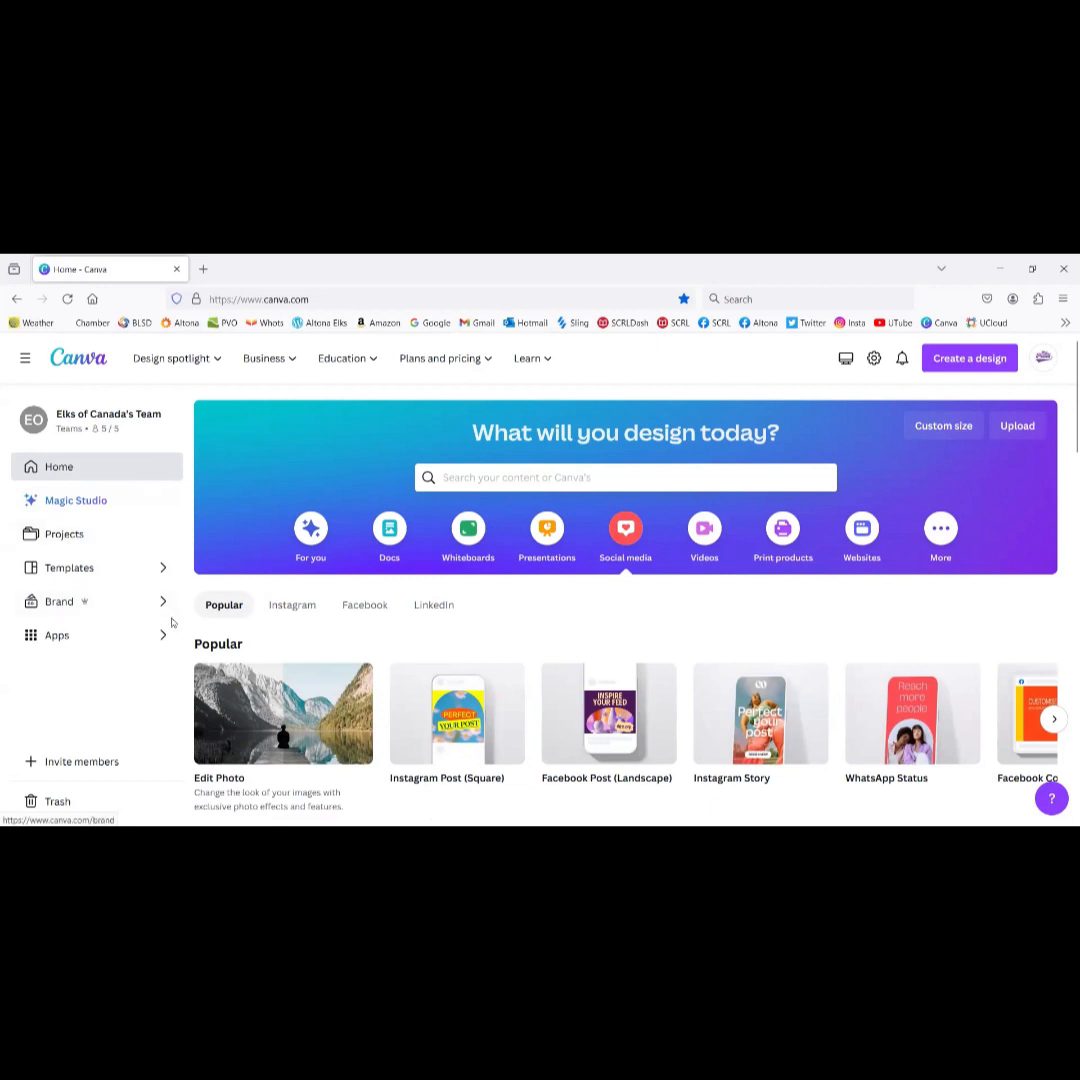
{"action": "scroll", "coordinate": [340, 632], "scroll_direction": "down", "scroll_amount": 5}
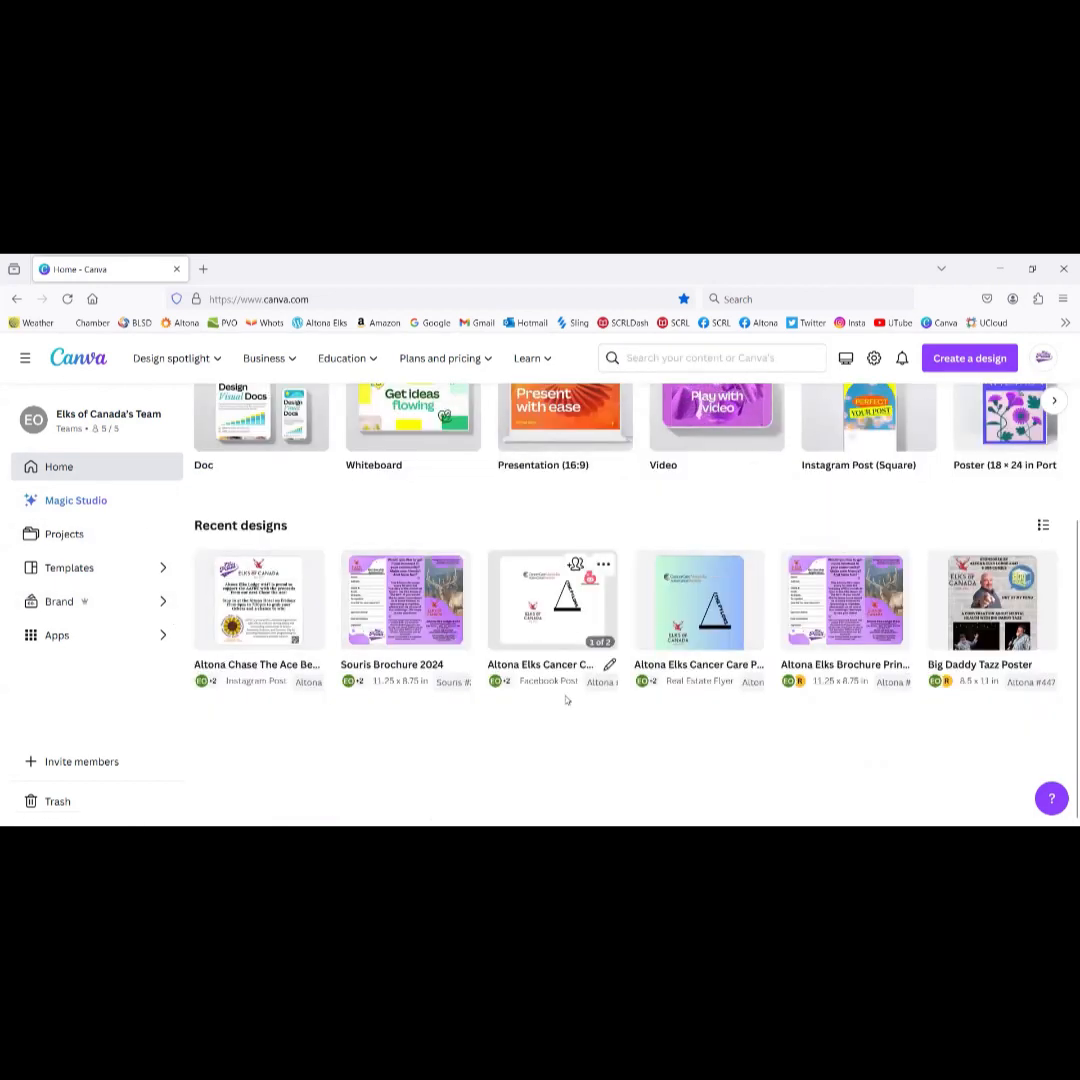
Step: Resize the Cancer Care poster itself to a custom 1080 × 1080 px size
{"action": "left_click", "coordinate": [561, 606]}
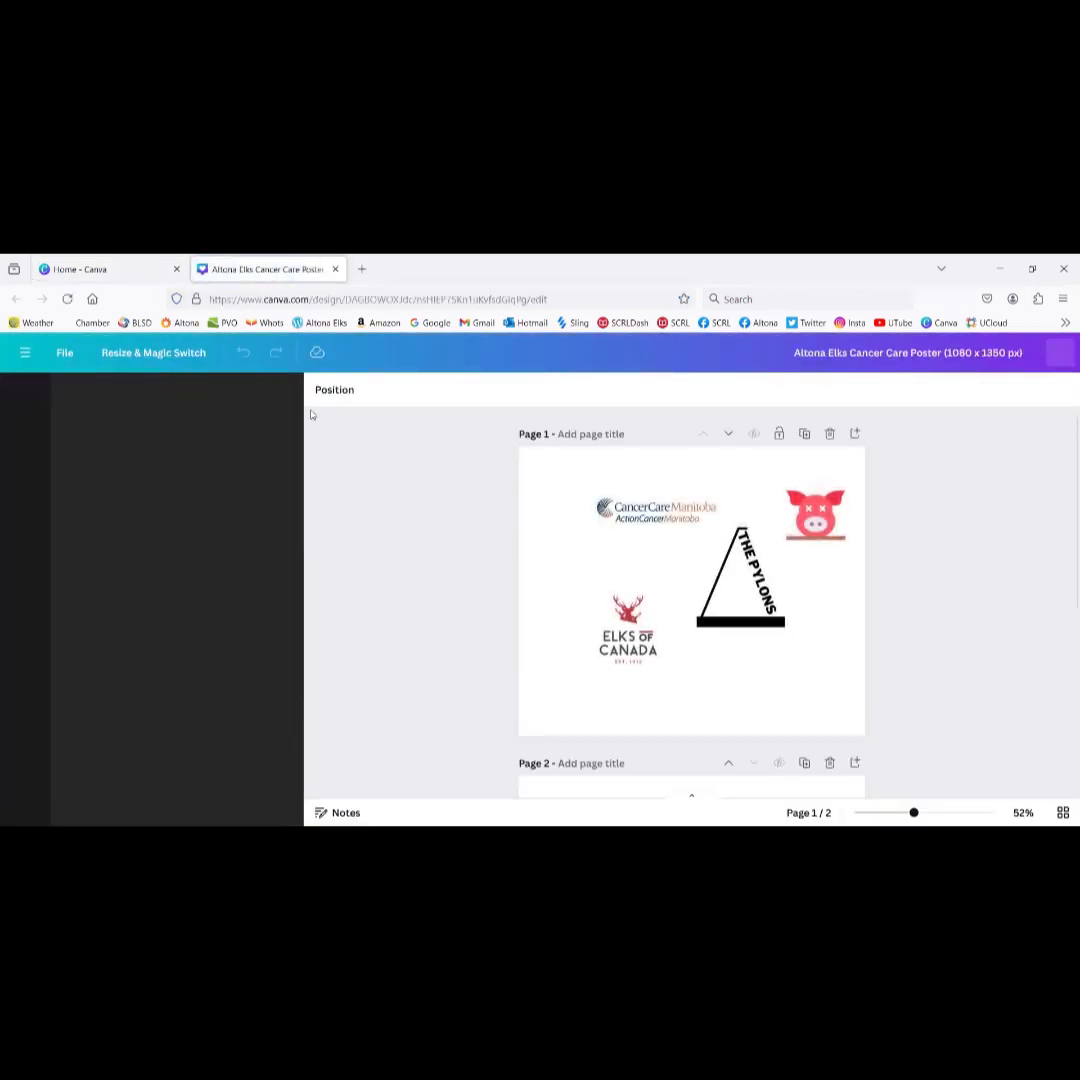
{"action": "left_click", "coordinate": [153, 355]}
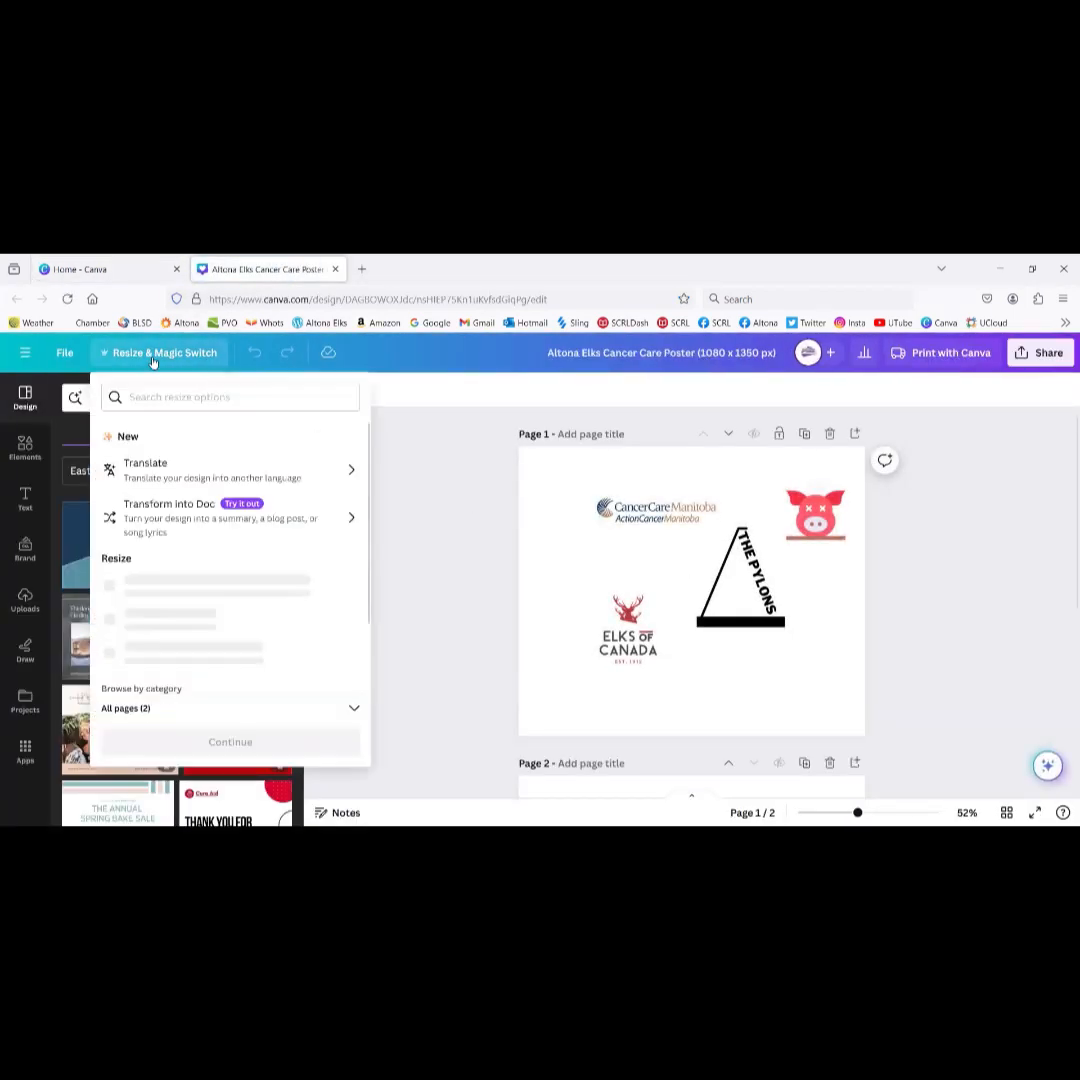
{"action": "scroll", "coordinate": [252, 627], "scroll_direction": "down", "scroll_amount": 1}
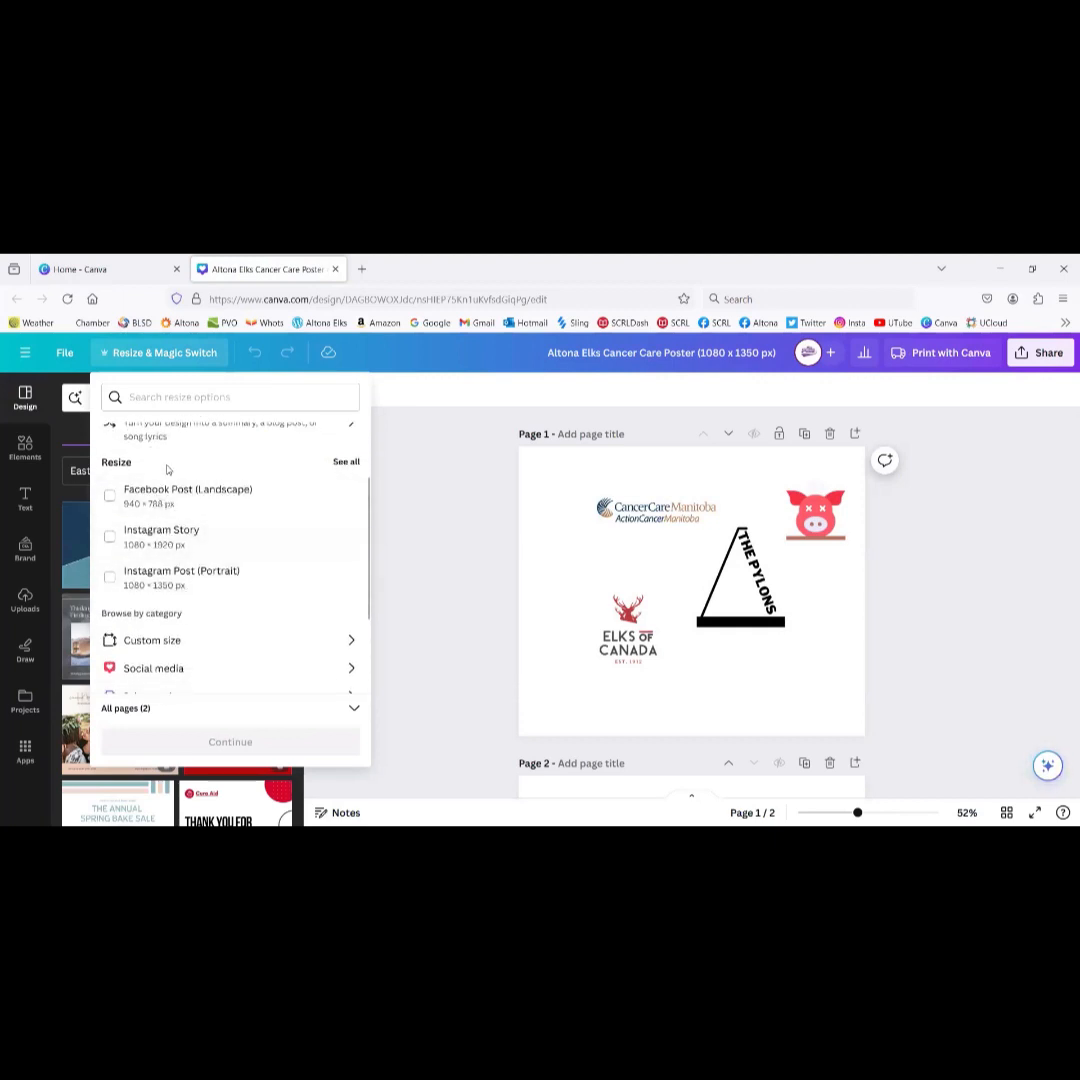
{"action": "left_click", "coordinate": [181, 642]}
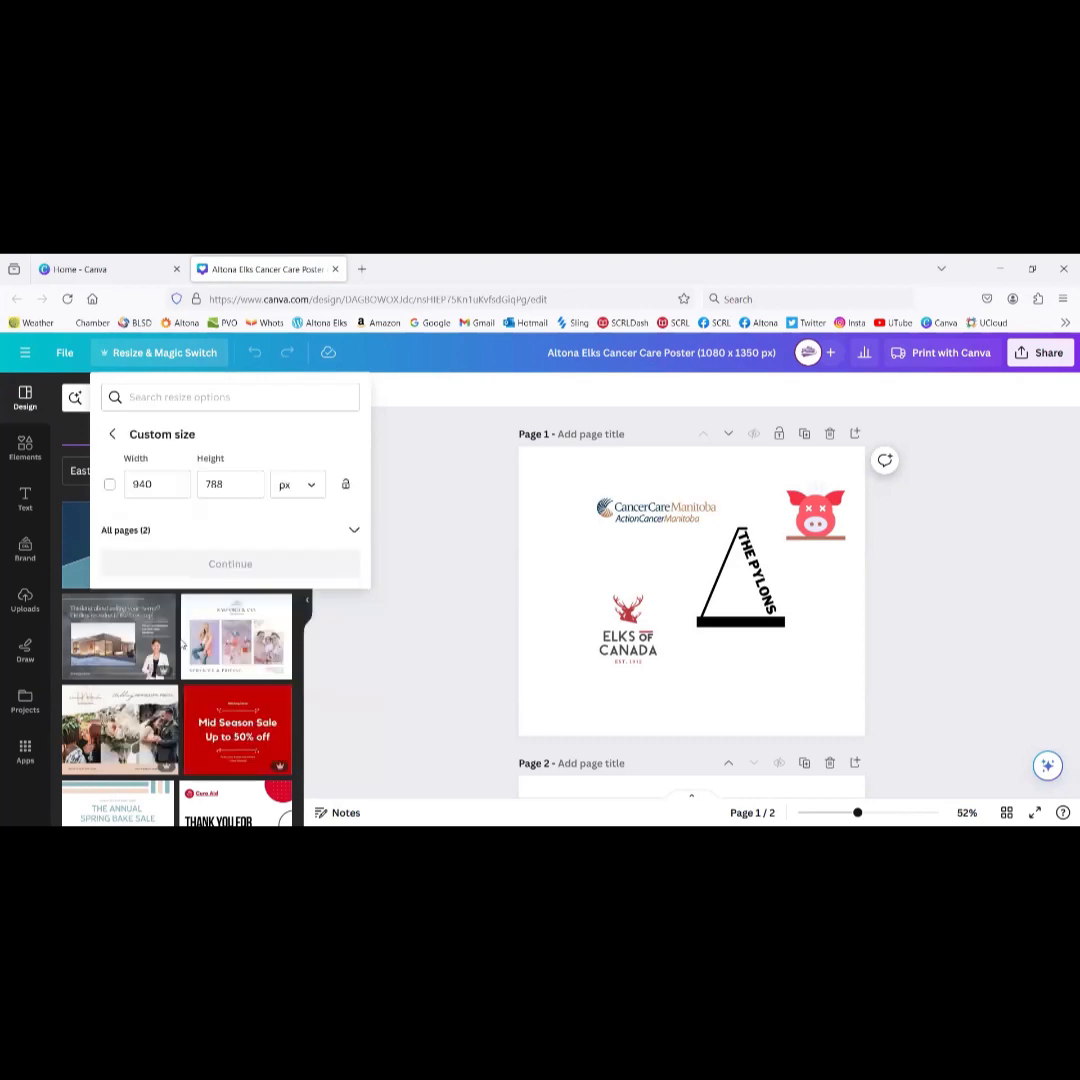
{"action": "left_click", "coordinate": [167, 483]}
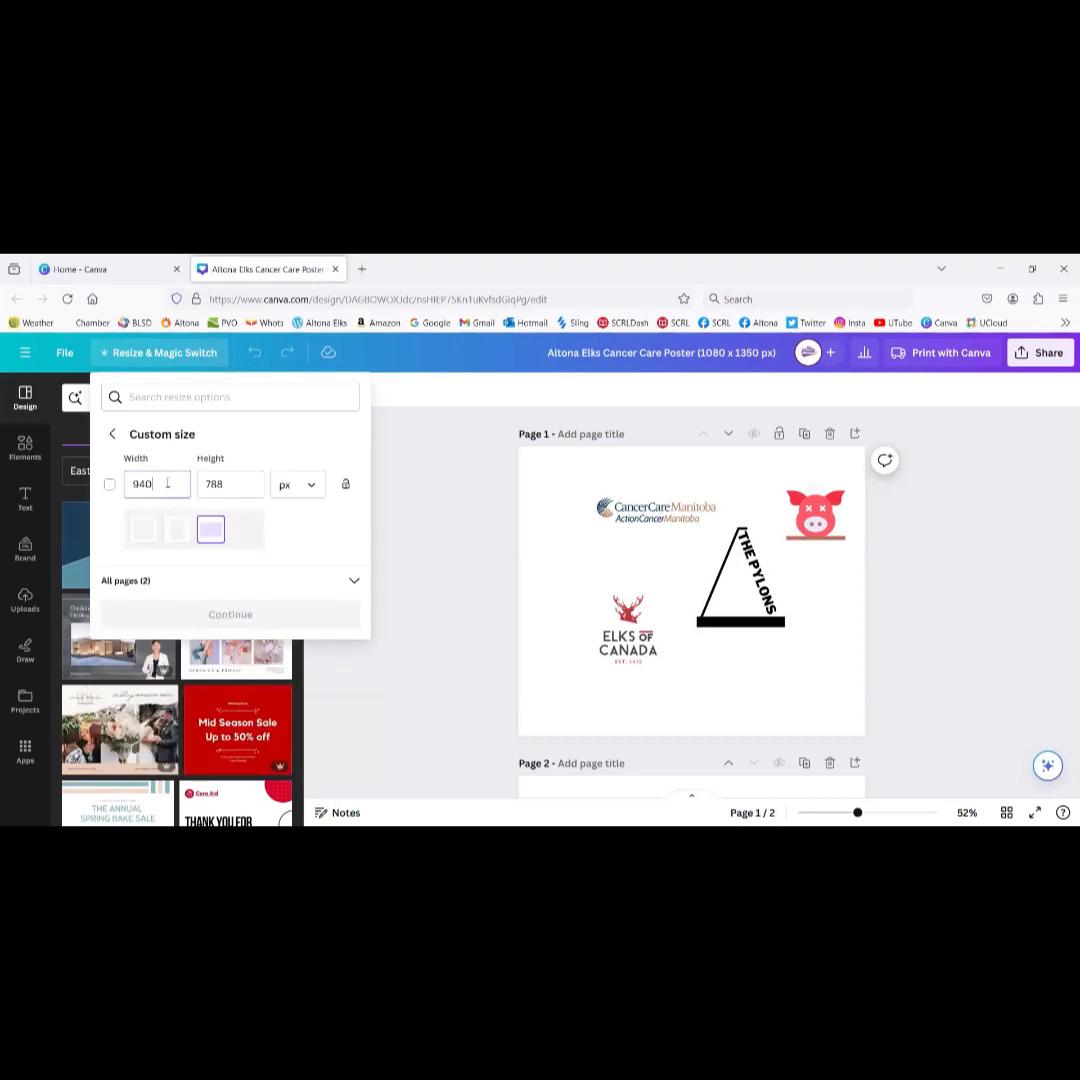
{"action": "key", "text": "BackSpace"}
{"action": "key", "text": "BackSpace"}
{"action": "key", "text": "BackSpace"}
{"action": "type", "text": "1"}
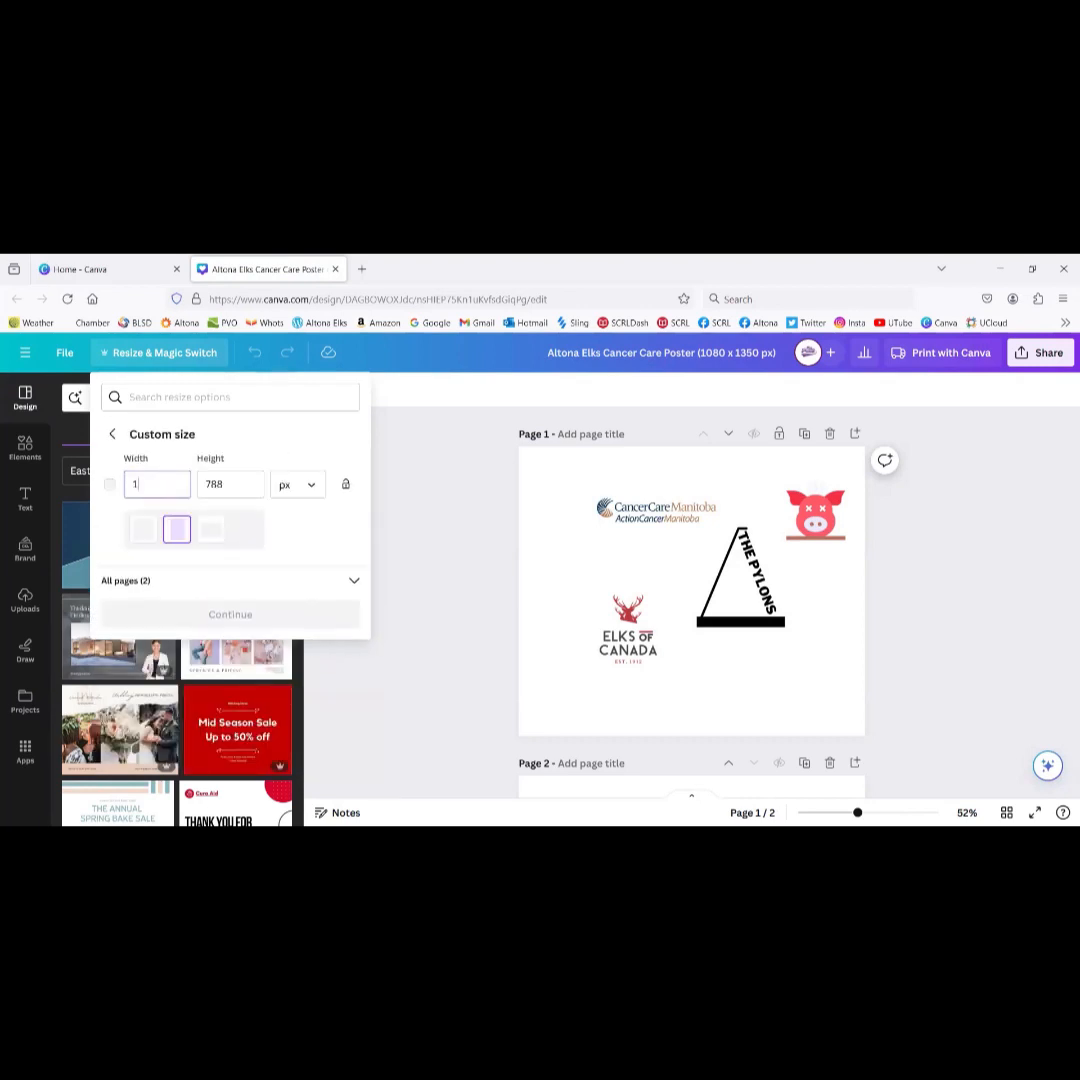
{"action": "type", "text": "080"}
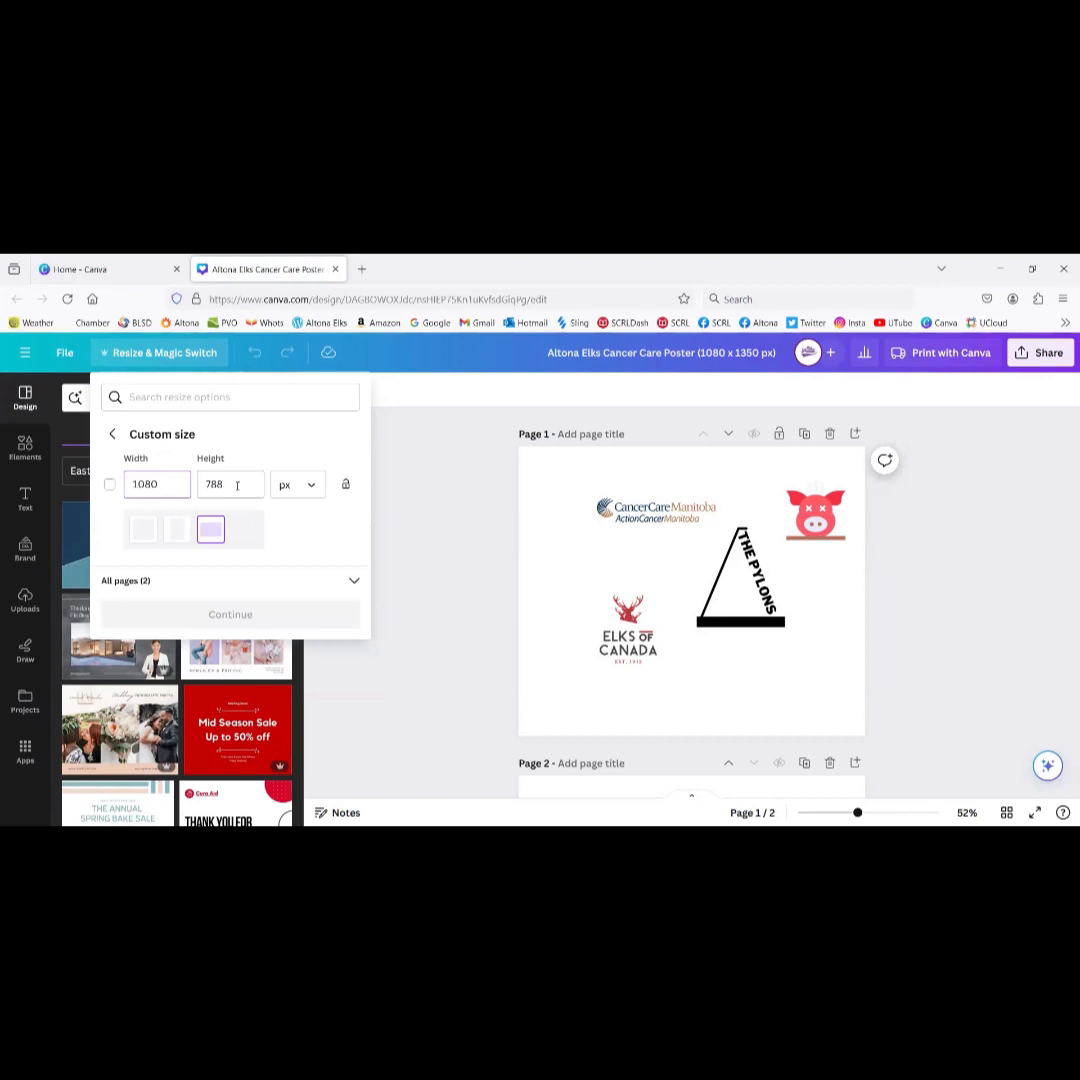
{"action": "left_click", "coordinate": [237, 486]}
{"action": "key", "text": "BackSpace"}
{"action": "key", "text": "BackSpace"}
{"action": "key", "text": "BackSpace"}
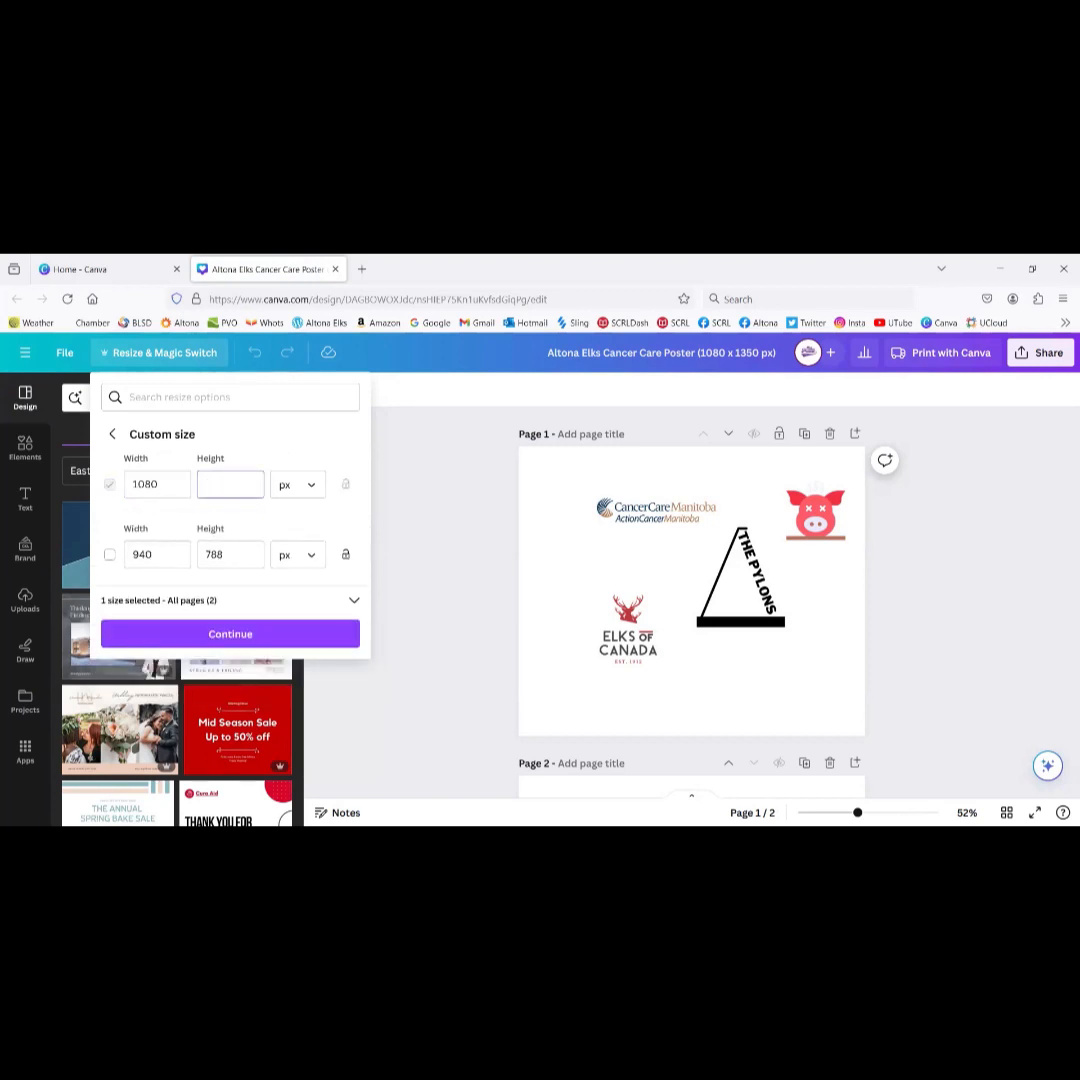
{"action": "type", "text": "108"}
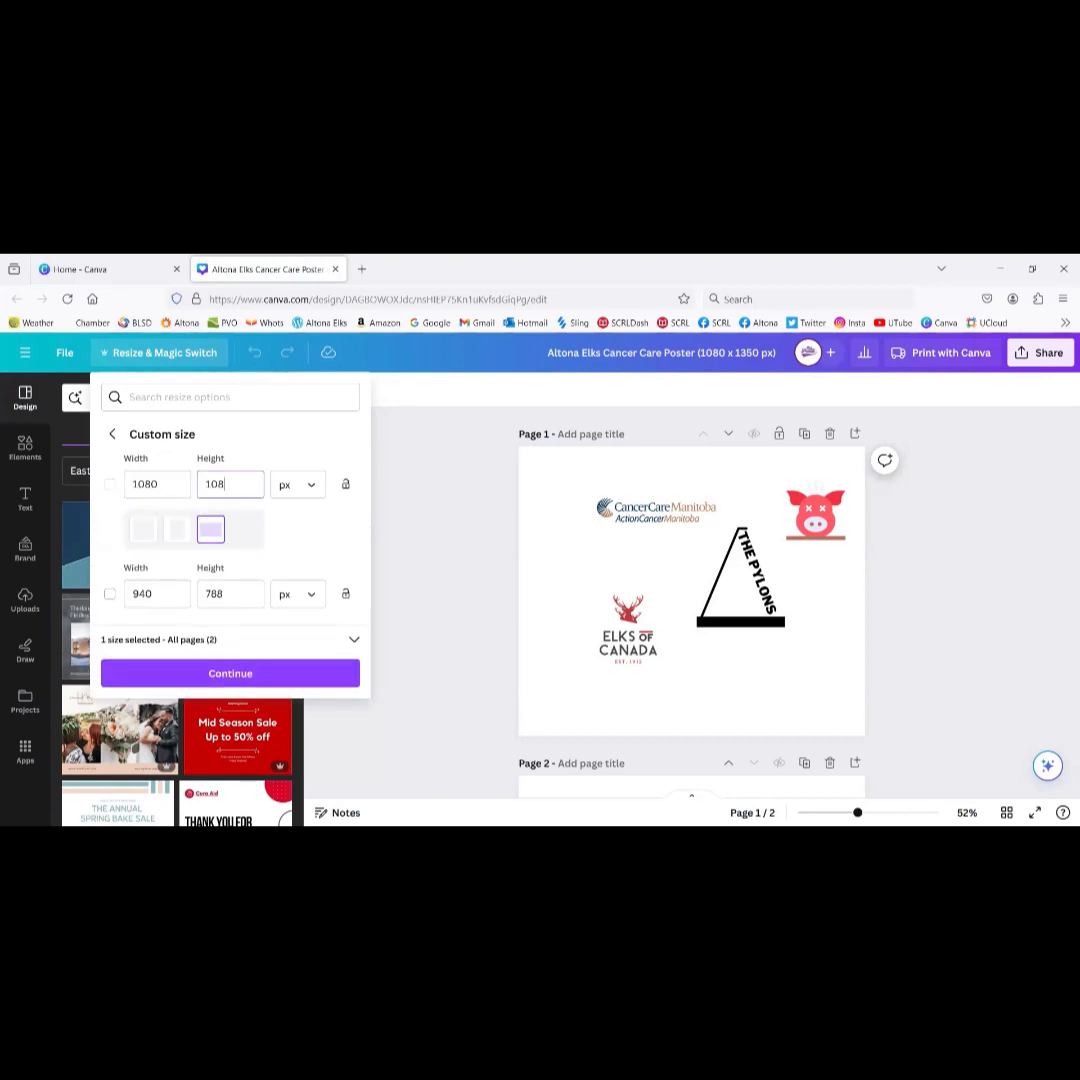
{"action": "type", "text": "0"}
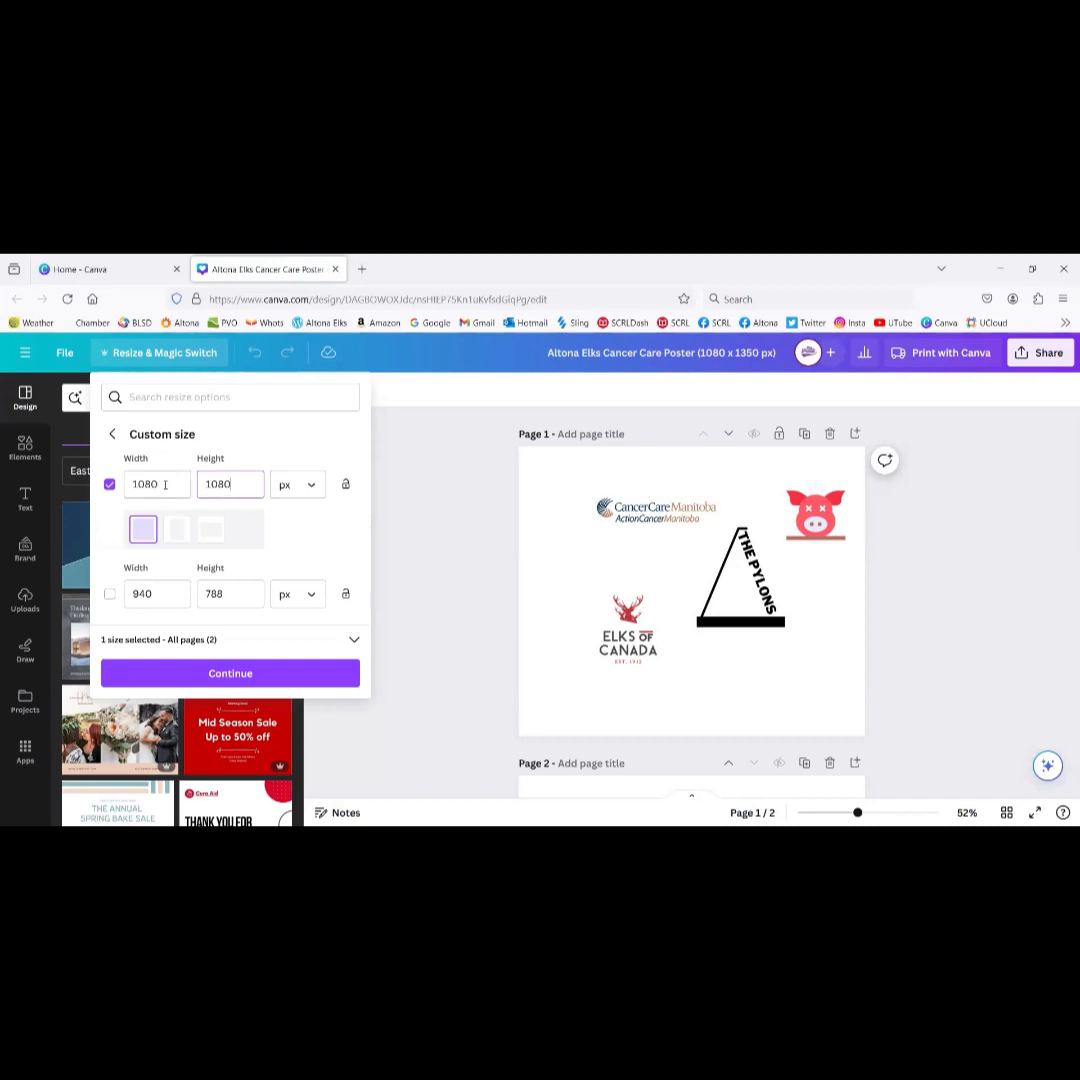
{"action": "left_click", "coordinate": [264, 676]}
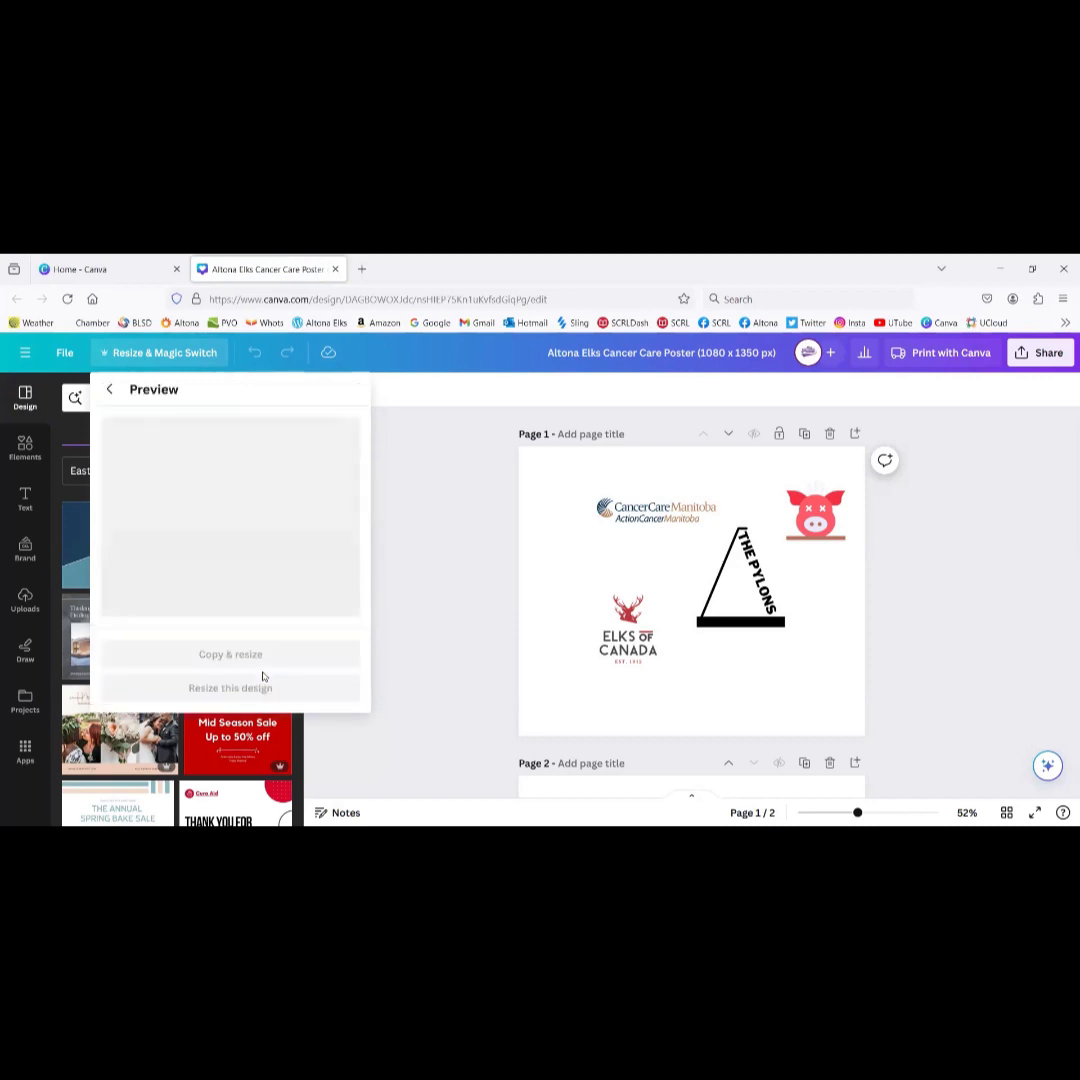
{"action": "left_click", "coordinate": [265, 722]}
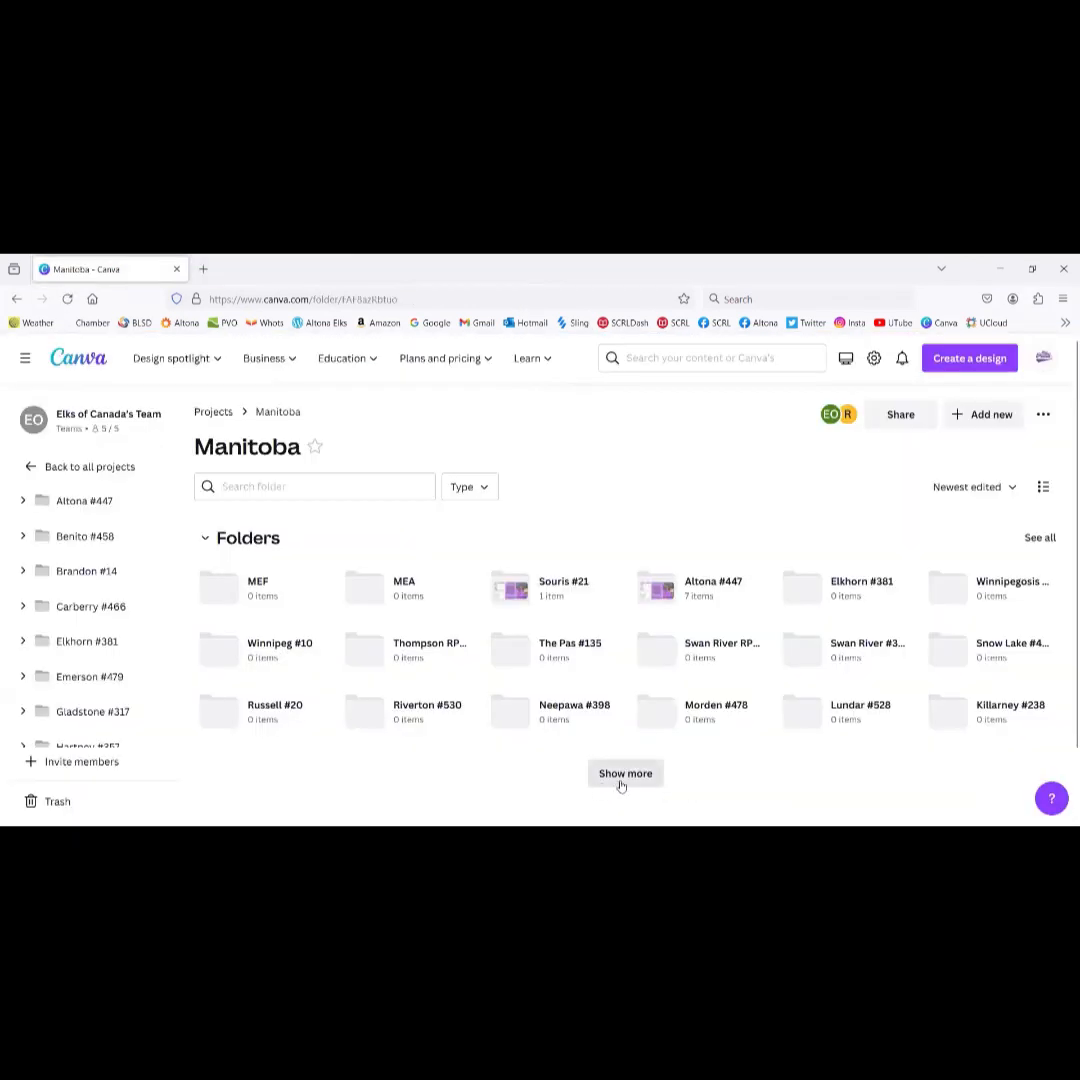
Step: Show all Manitoba folders, go back to all projects, then open the team's Brand Kits
{"action": "left_click", "coordinate": [610, 778]}
{"action": "scroll", "coordinate": [430, 640], "scroll_direction": "down", "scroll_amount": 1}
{"action": "scroll", "coordinate": [430, 640], "scroll_direction": "up", "scroll_amount": 1}
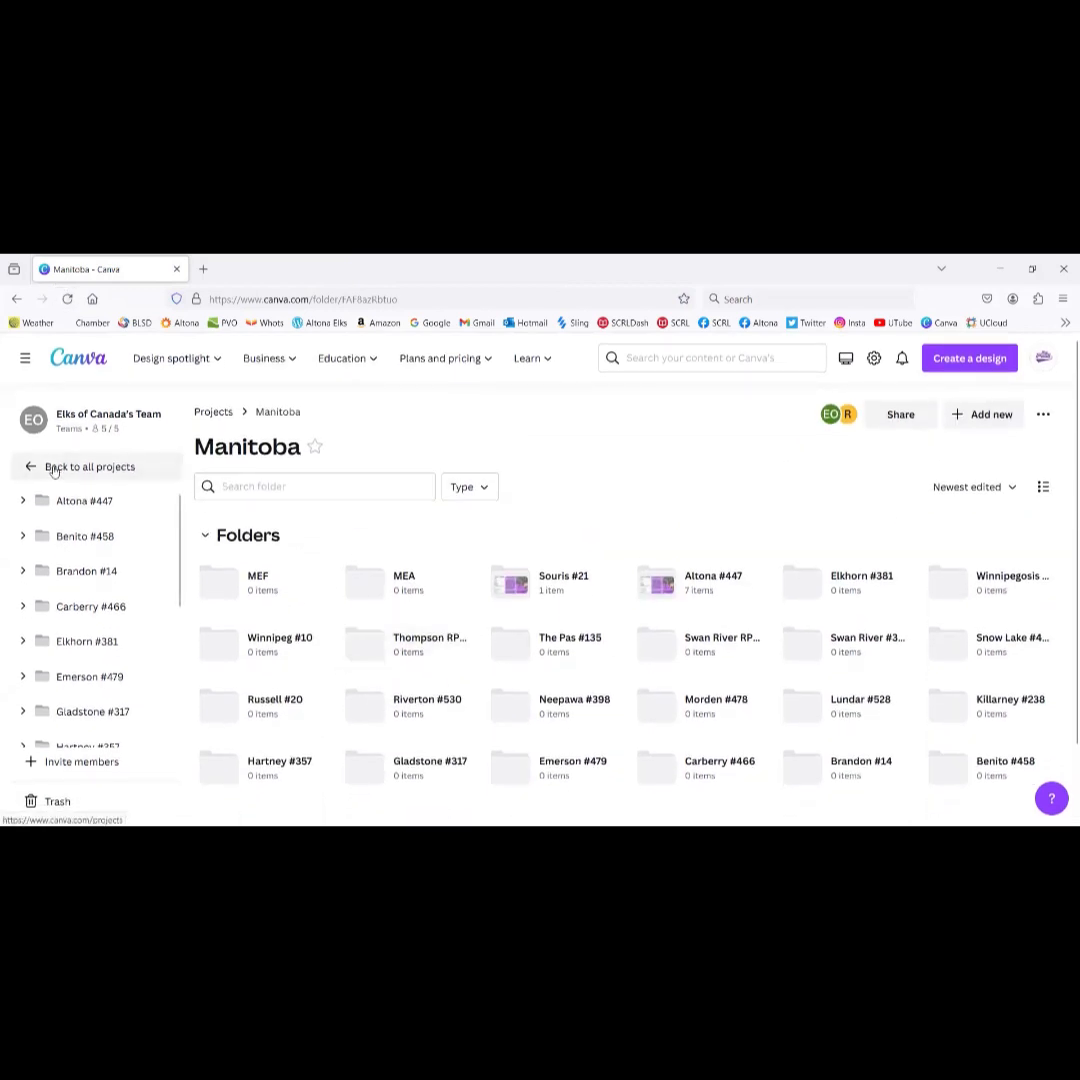
{"action": "left_click", "coordinate": [48, 466]}
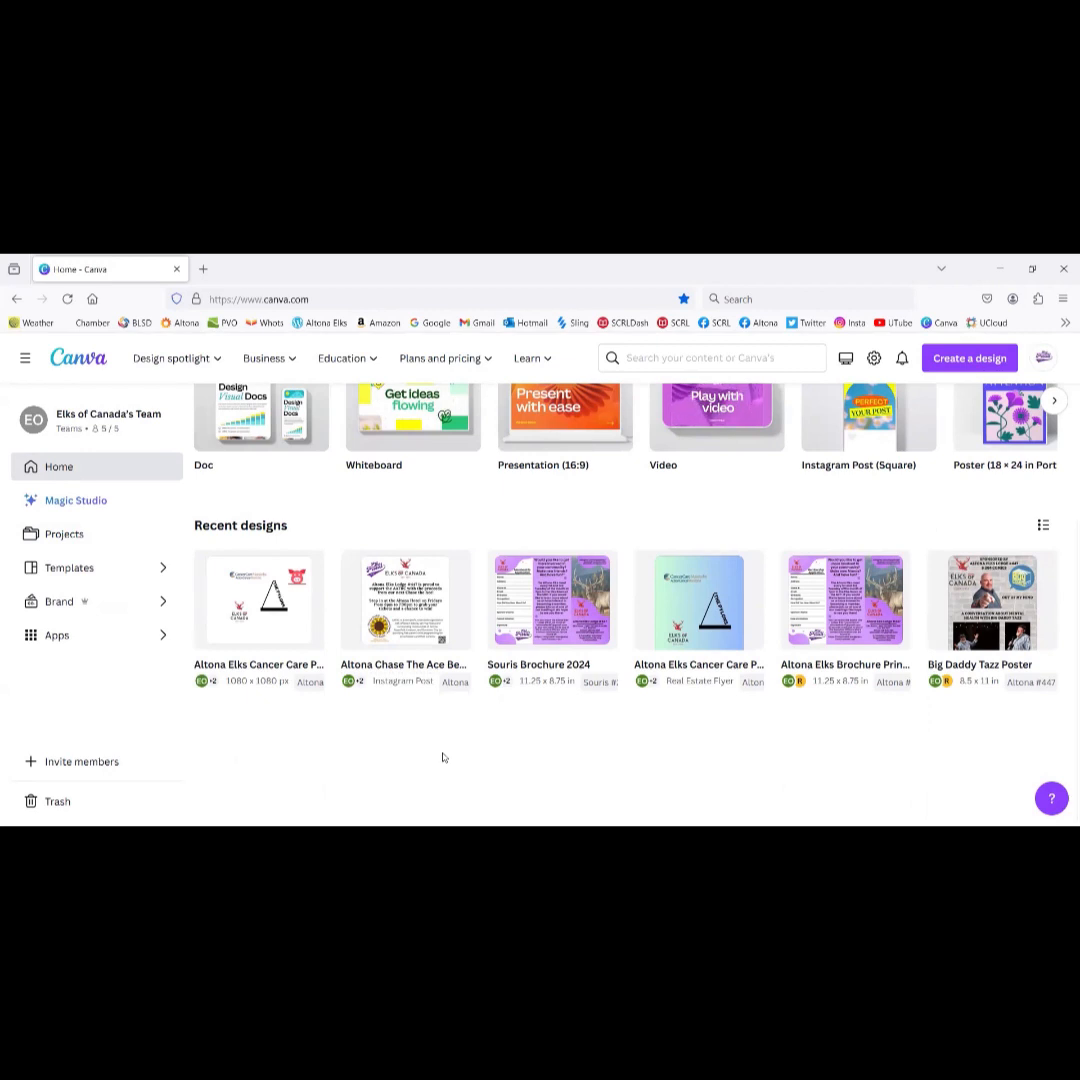
{"action": "left_click", "coordinate": [125, 606]}
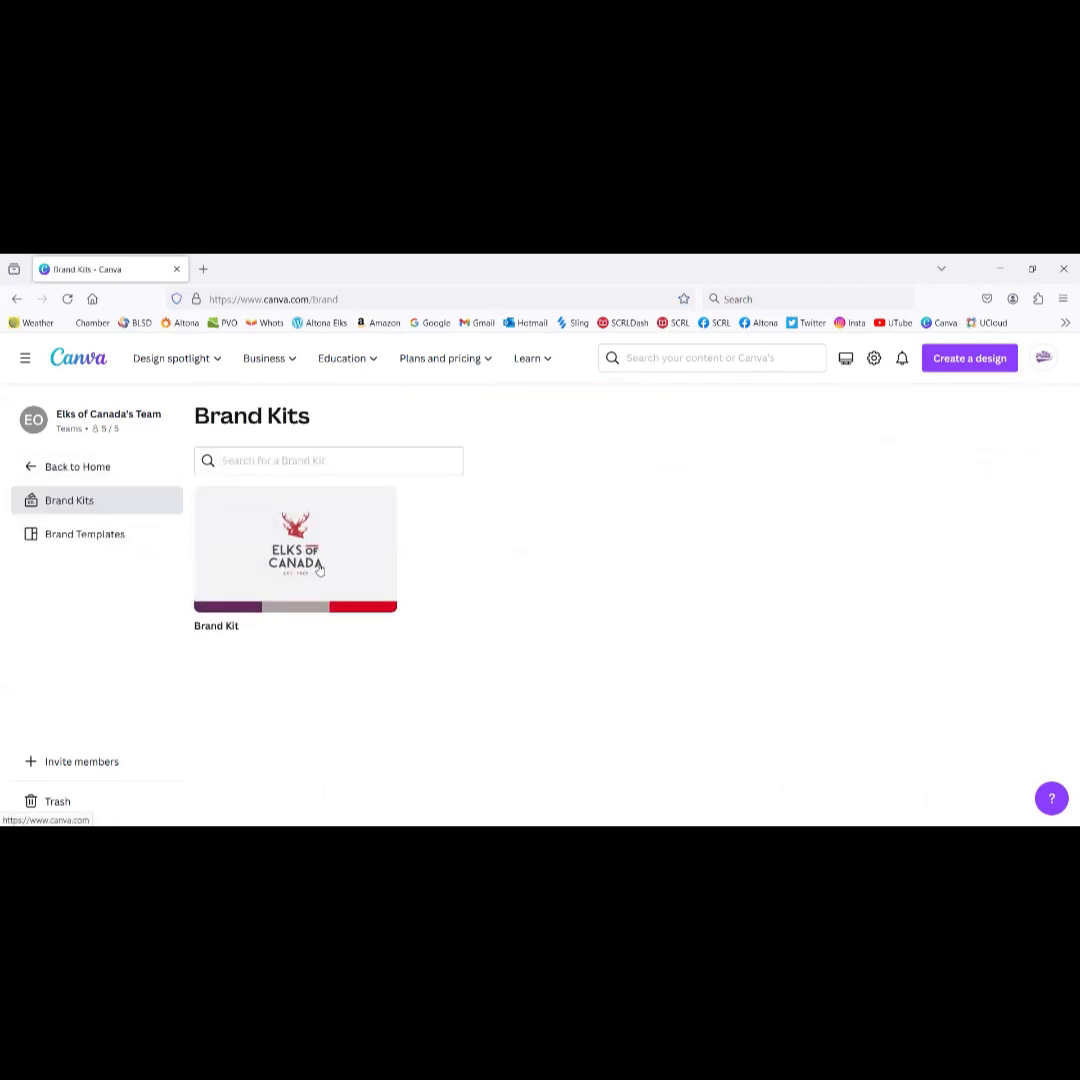
Step: Browse the Elks of Canada brand kit's logos and colours, then return to the brand kit list
{"action": "left_click", "coordinate": [367, 542]}
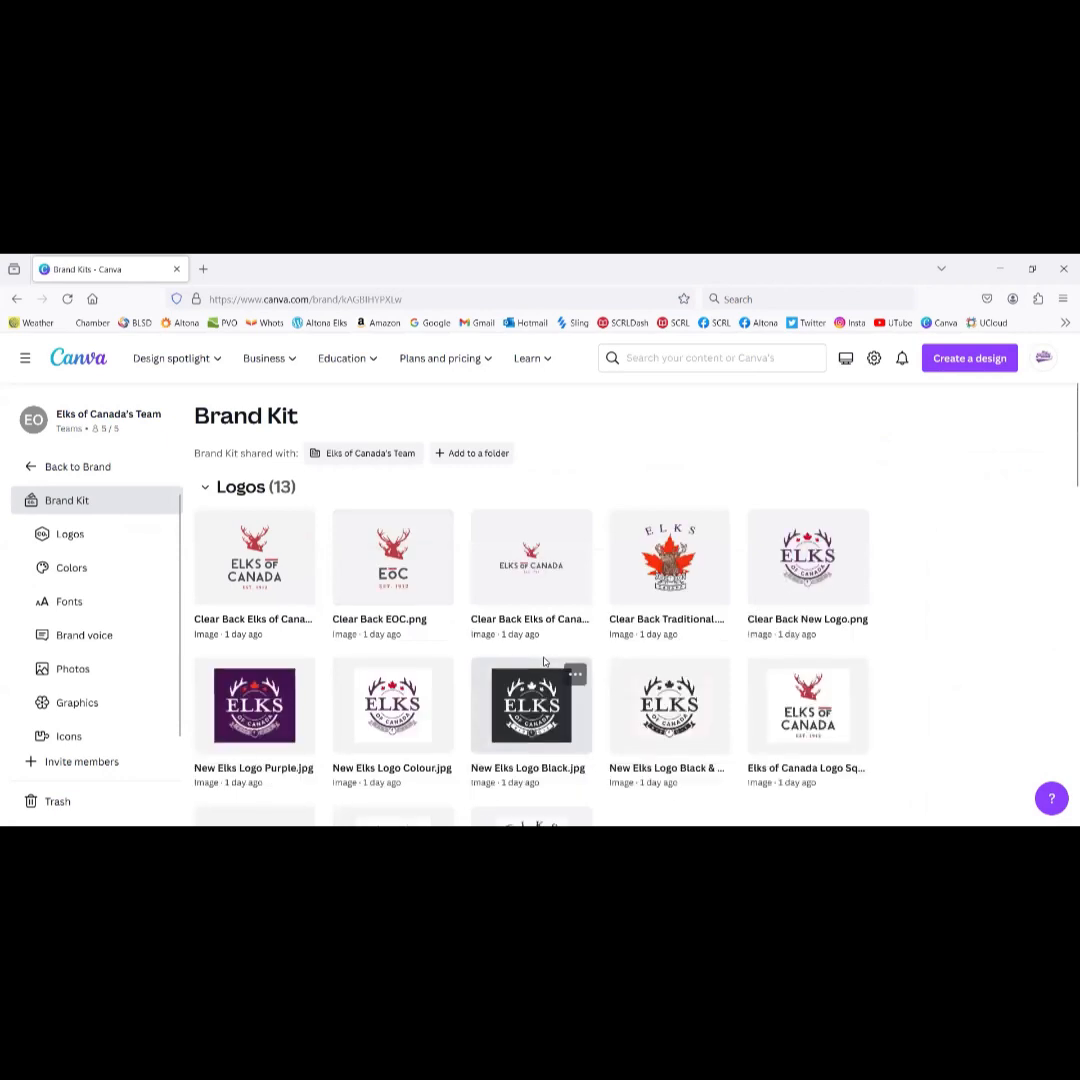
{"action": "scroll", "coordinate": [542, 658], "scroll_direction": "down", "scroll_amount": 5}
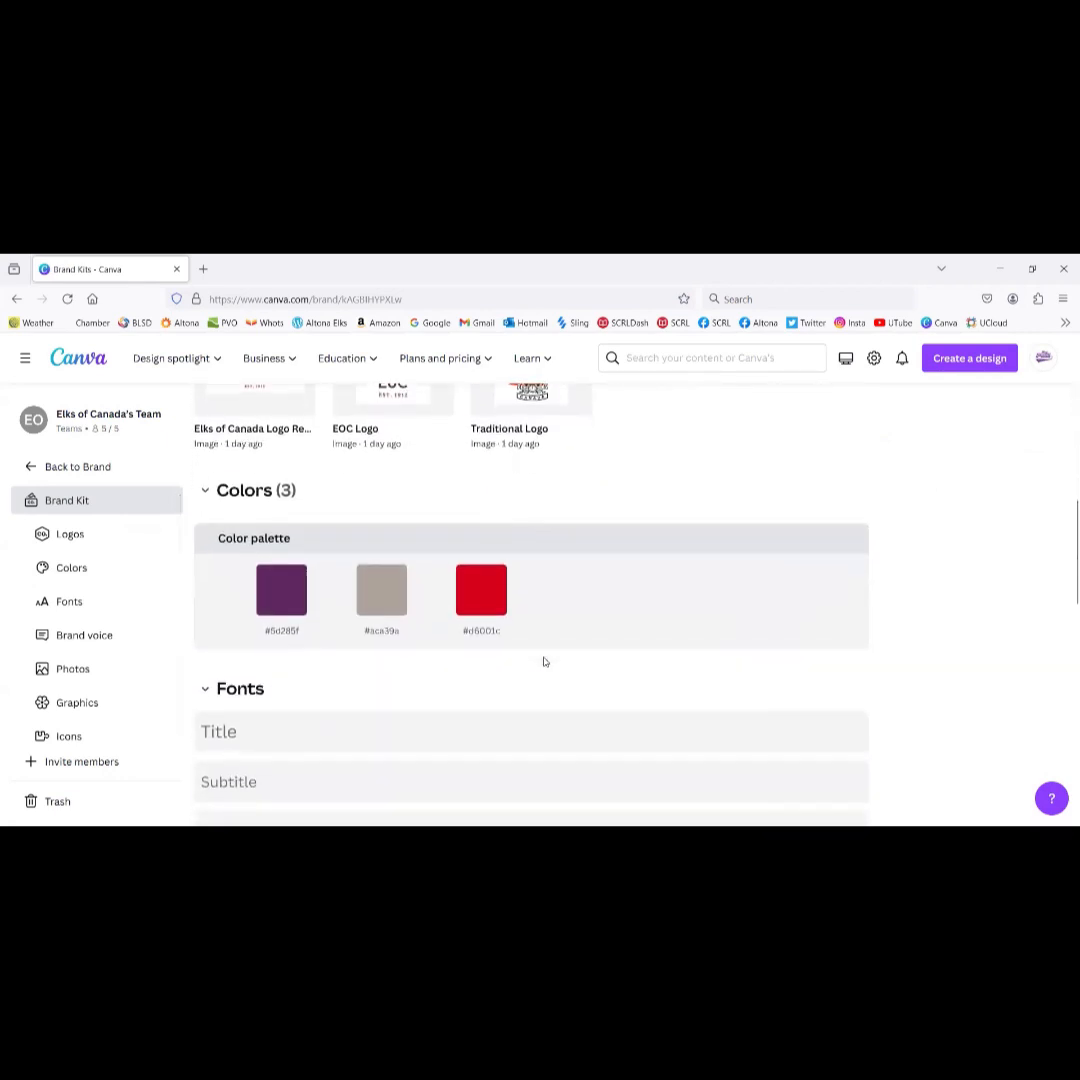
{"action": "scroll", "coordinate": [542, 658], "scroll_direction": "up", "scroll_amount": 6}
{"action": "left_click", "coordinate": [110, 467]}
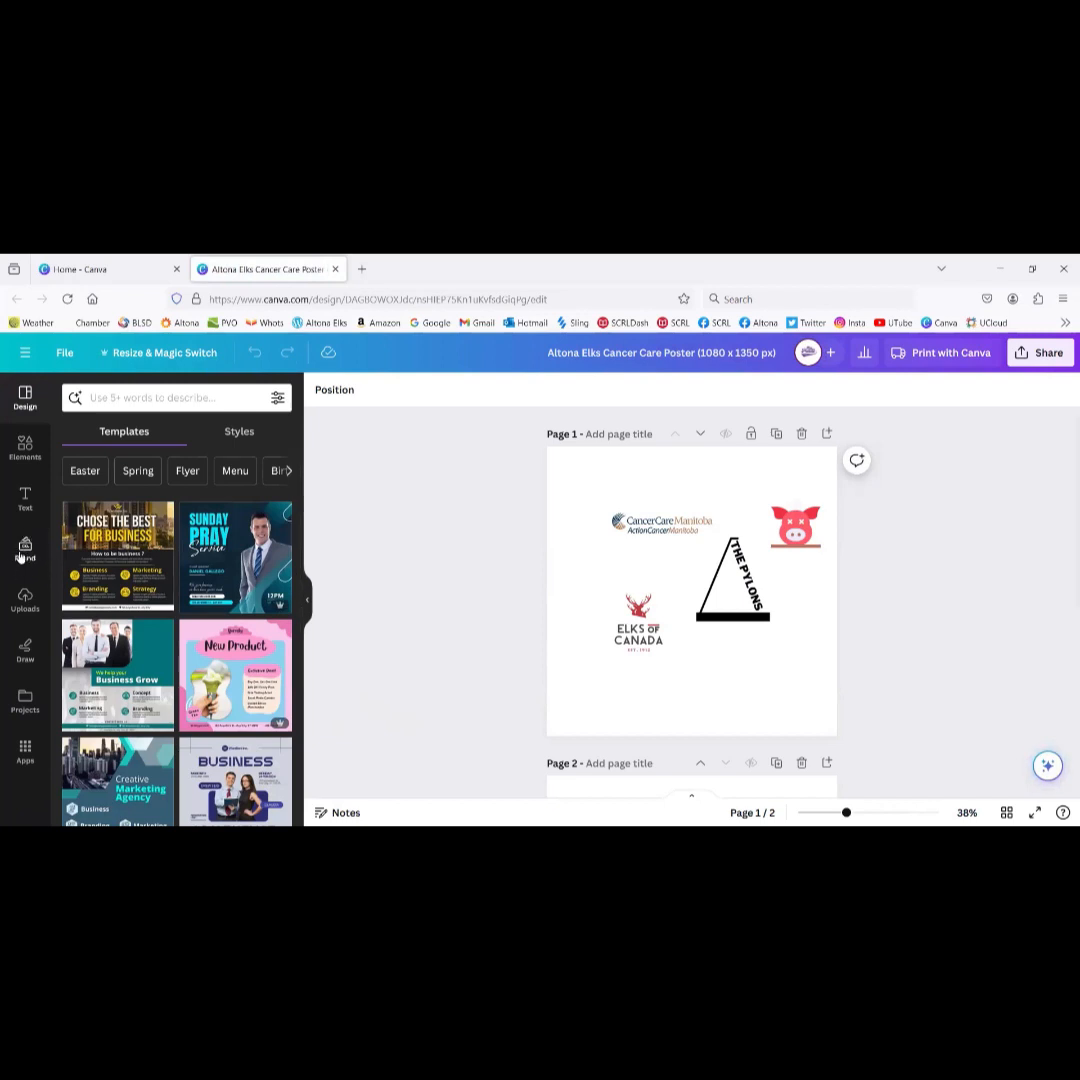
Step: In Uploads, trash the first old images, including the maple-leaf logo and Elks Proud
{"action": "left_click", "coordinate": [26, 603]}
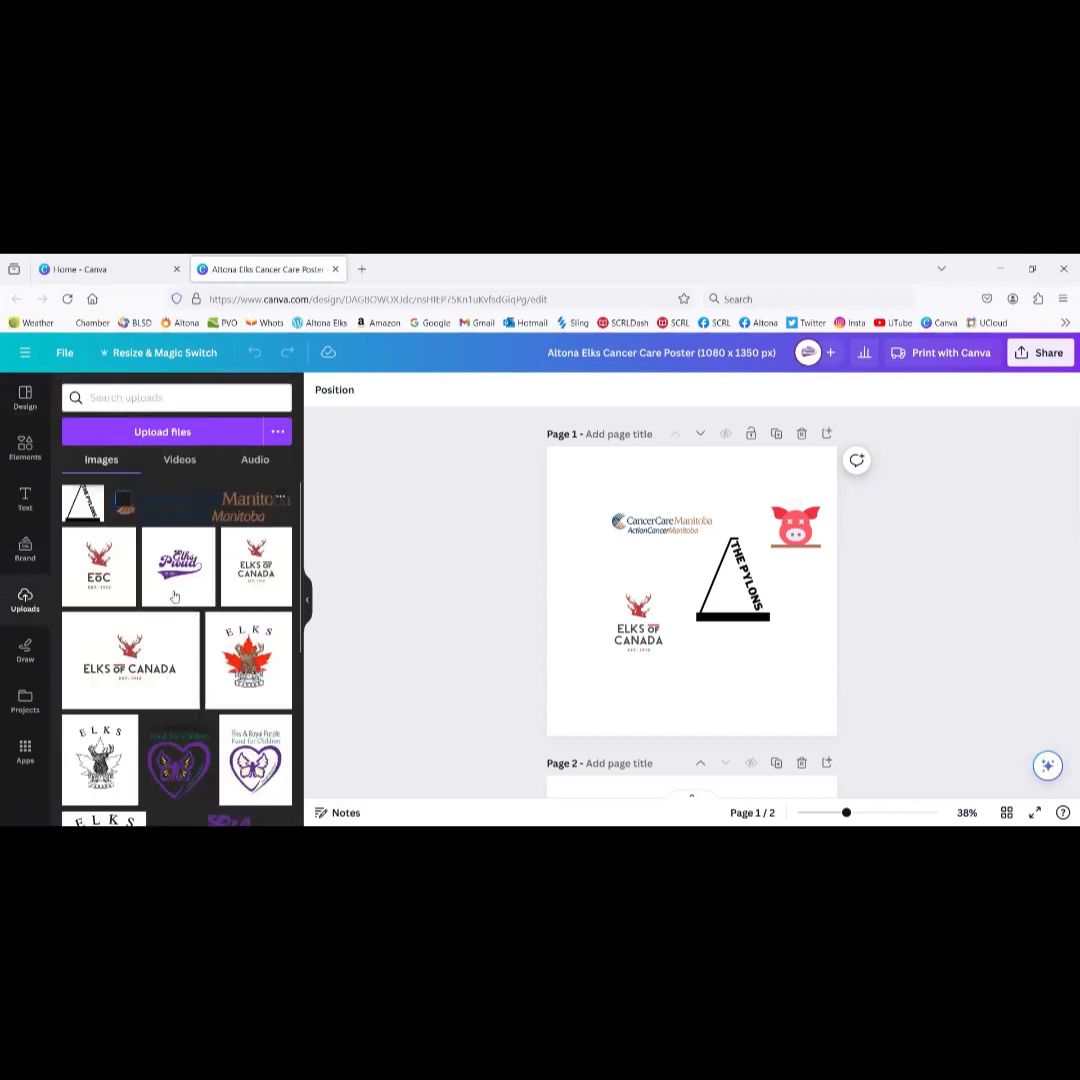
{"action": "left_click", "coordinate": [246, 663]}
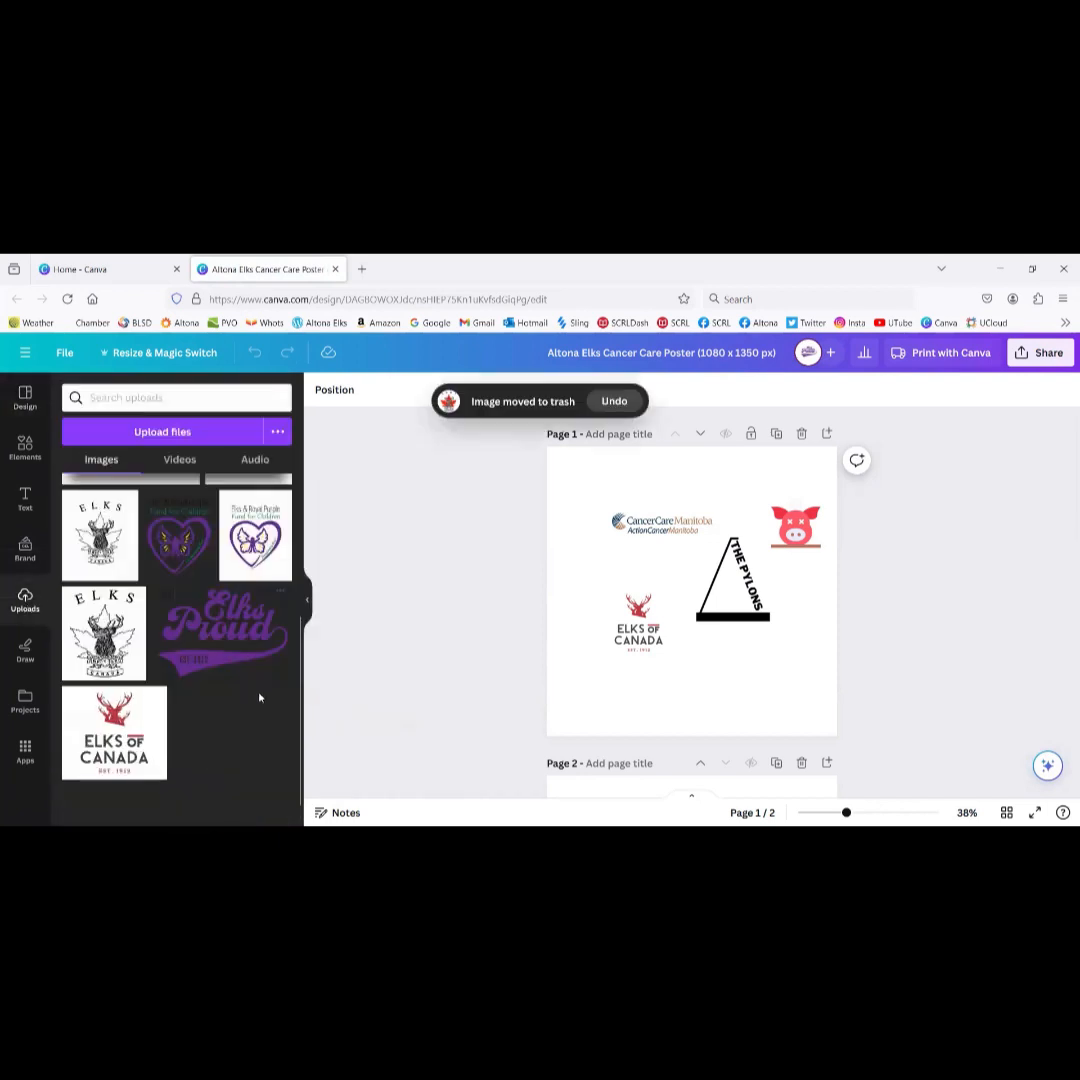
{"action": "left_click", "coordinate": [155, 699]}
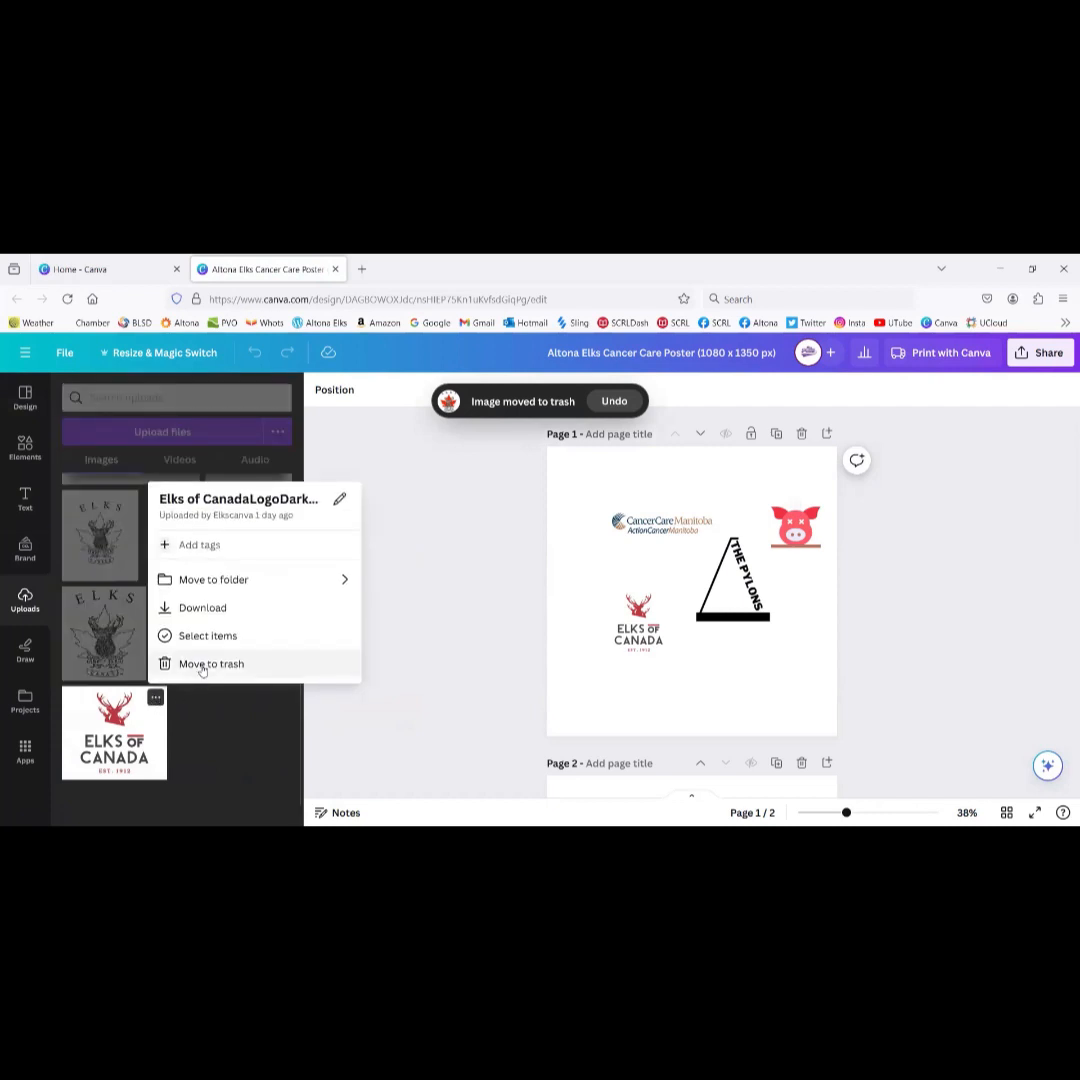
{"action": "left_click", "coordinate": [200, 663]}
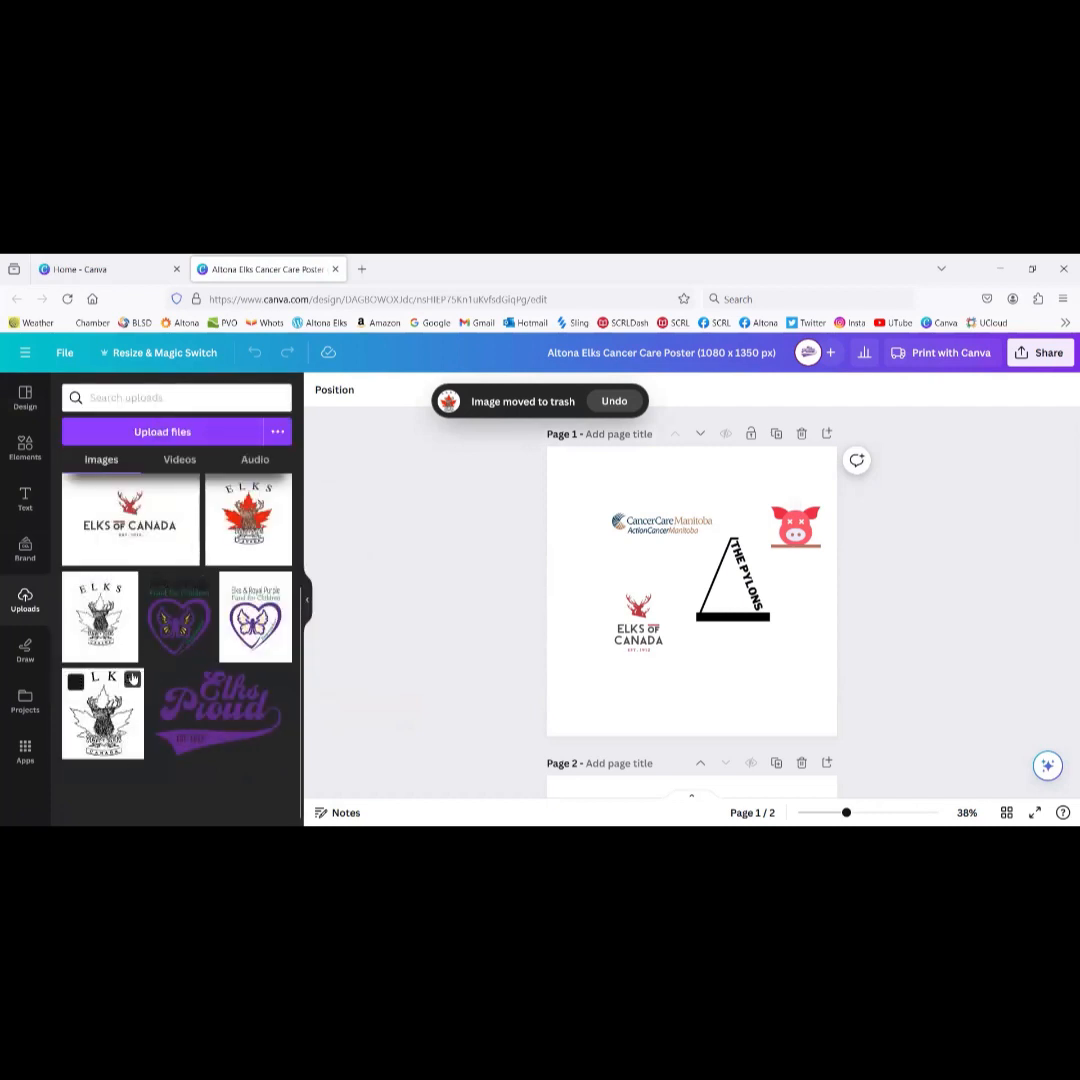
{"action": "left_click", "coordinate": [132, 679]}
{"action": "left_click", "coordinate": [177, 646]}
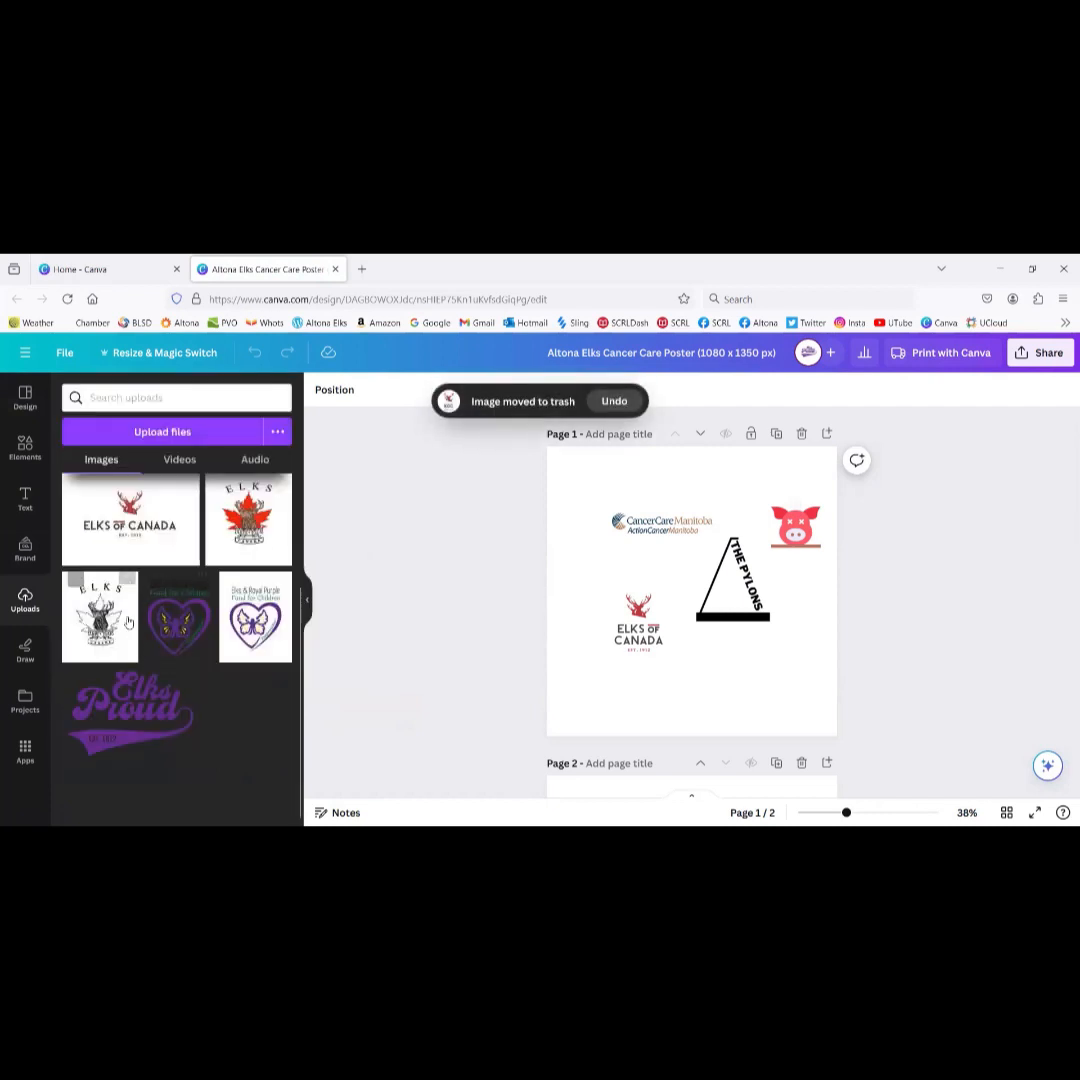
{"action": "left_click", "coordinate": [185, 683]}
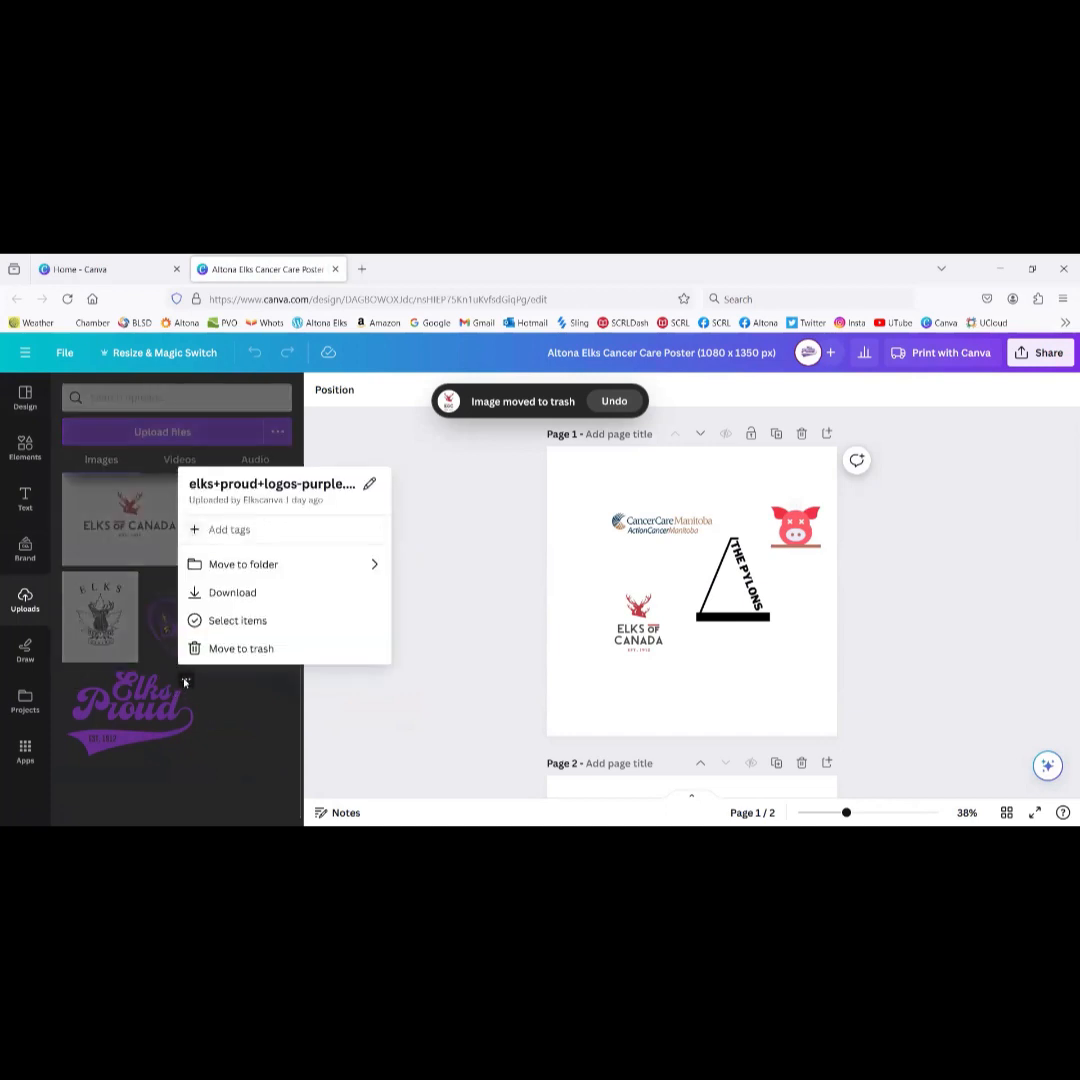
{"action": "left_click", "coordinate": [228, 646]}
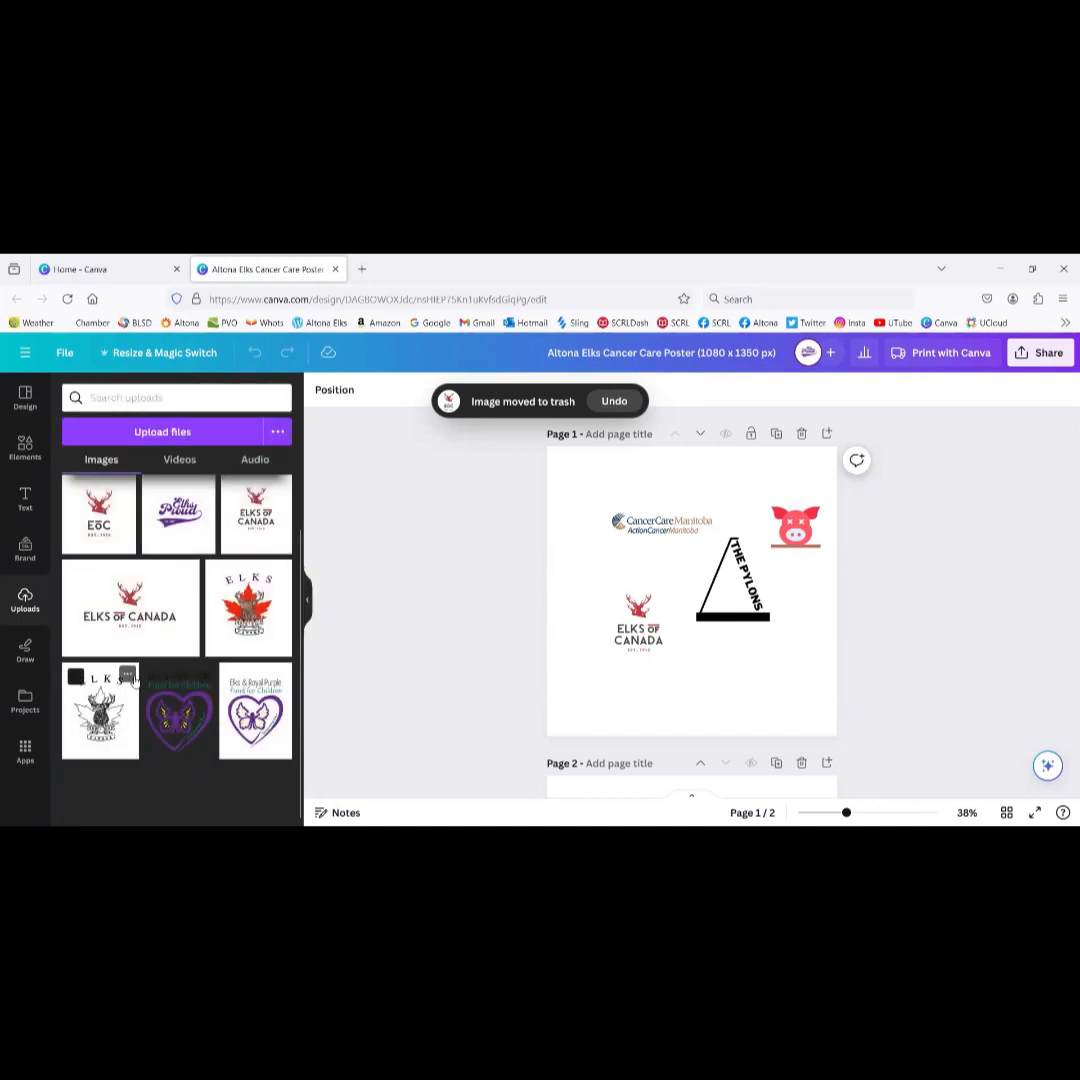
Step: Trash the remaining old logos: the black Elks logo, FFClogo.png, ELKS OF CANADA and others
{"action": "left_click", "coordinate": [128, 674]}
{"action": "left_click", "coordinate": [176, 640]}
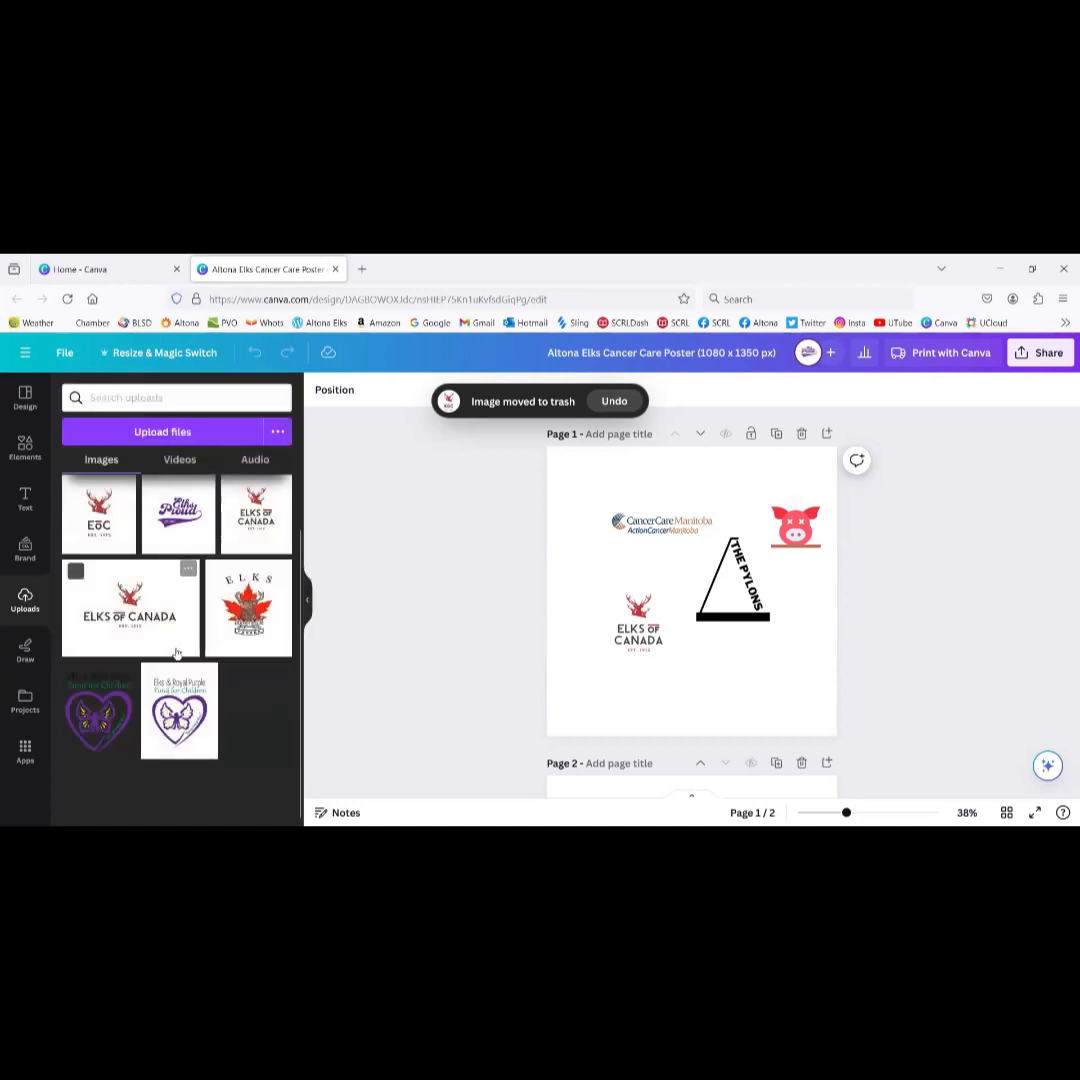
{"action": "left_click", "coordinate": [124, 674]}
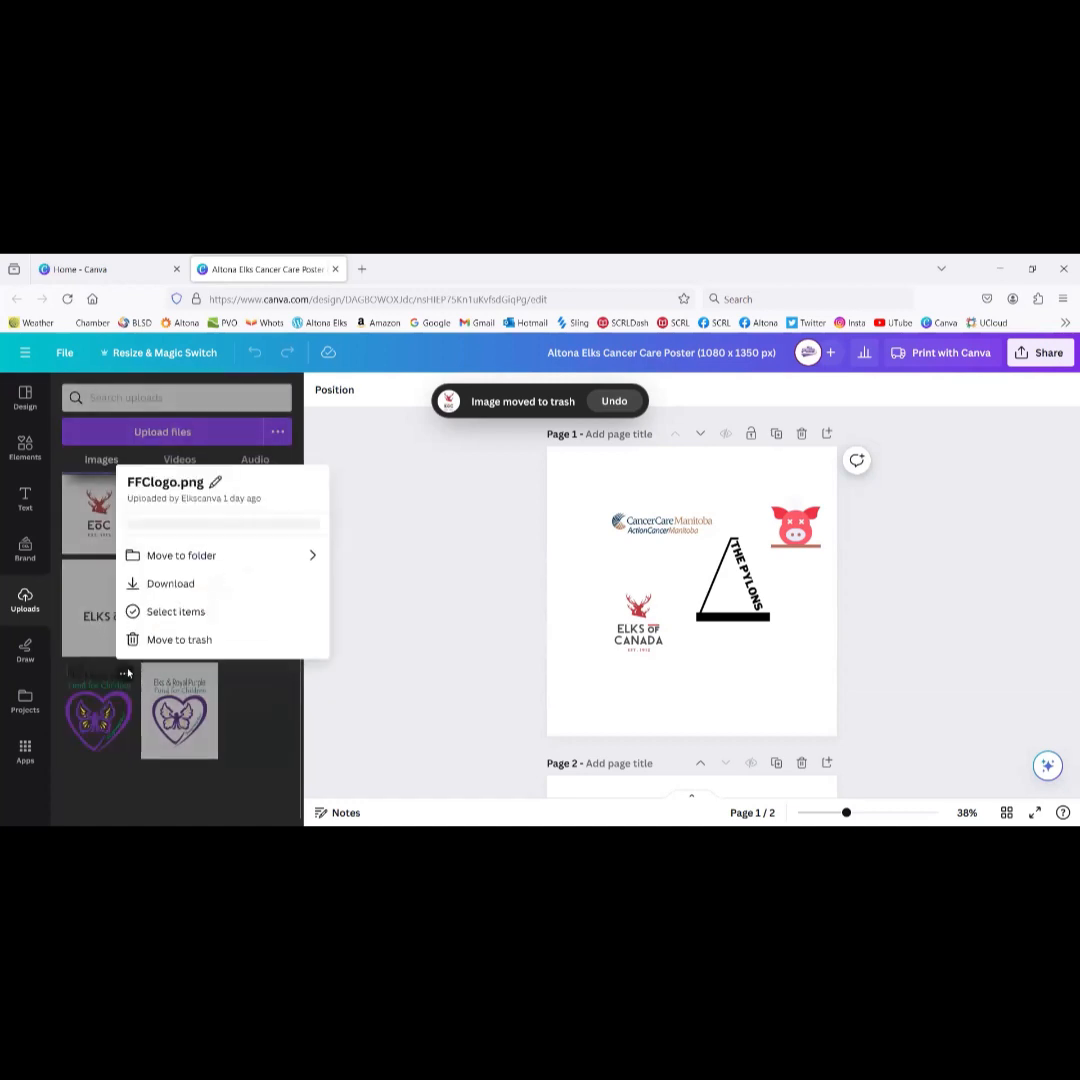
{"action": "left_click", "coordinate": [165, 641]}
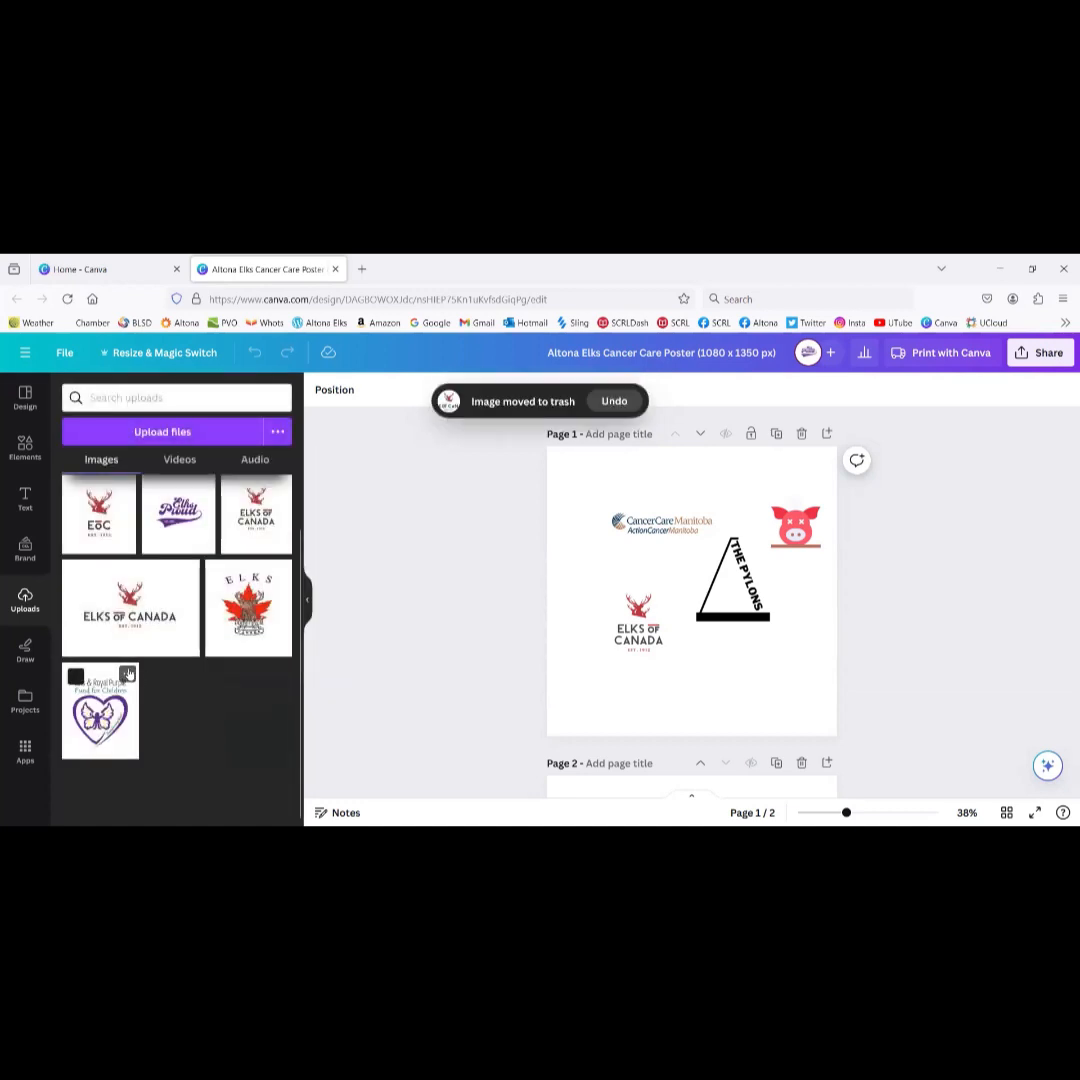
{"action": "left_click", "coordinate": [127, 674]}
{"action": "left_click", "coordinate": [158, 641]}
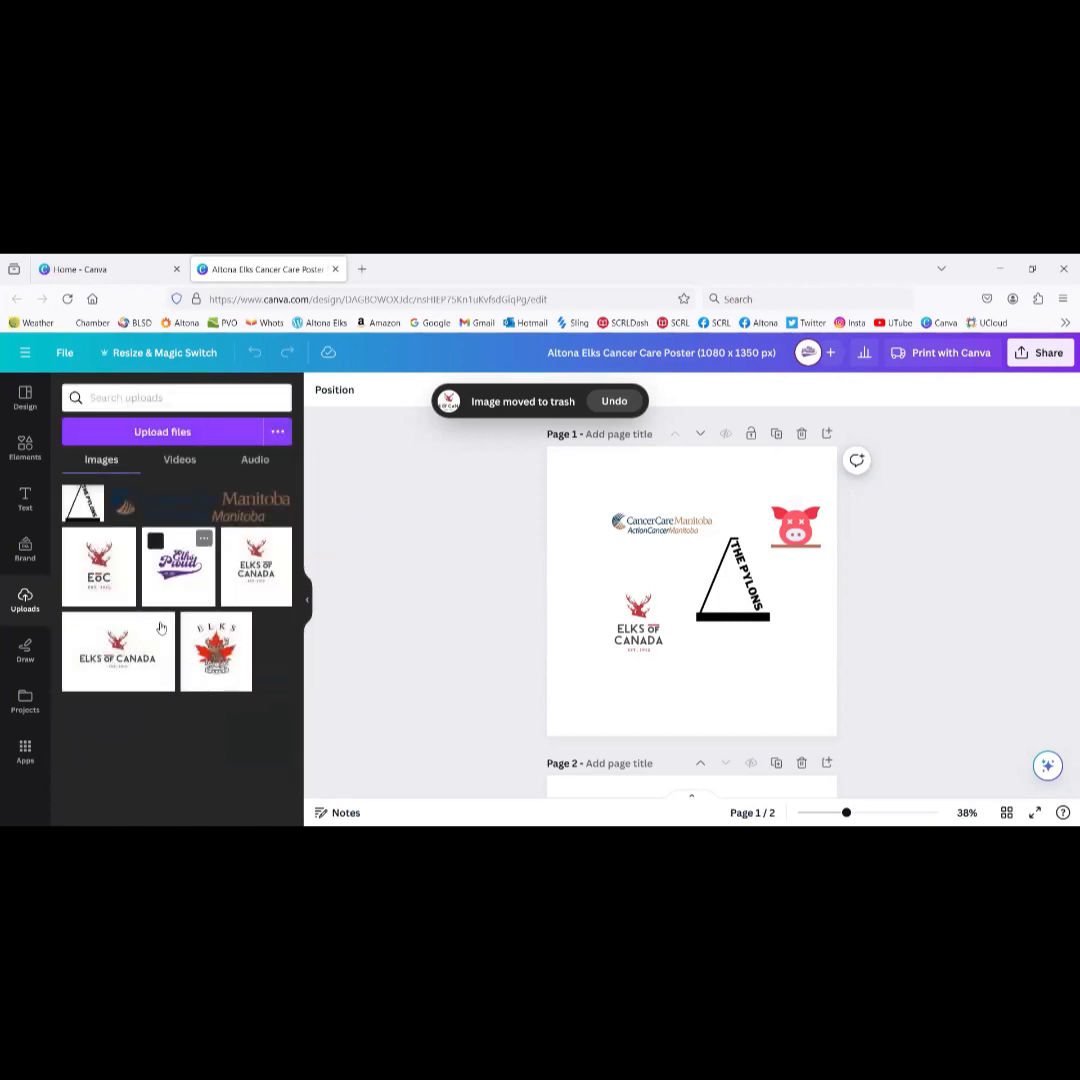
{"action": "left_click", "coordinate": [164, 626]}
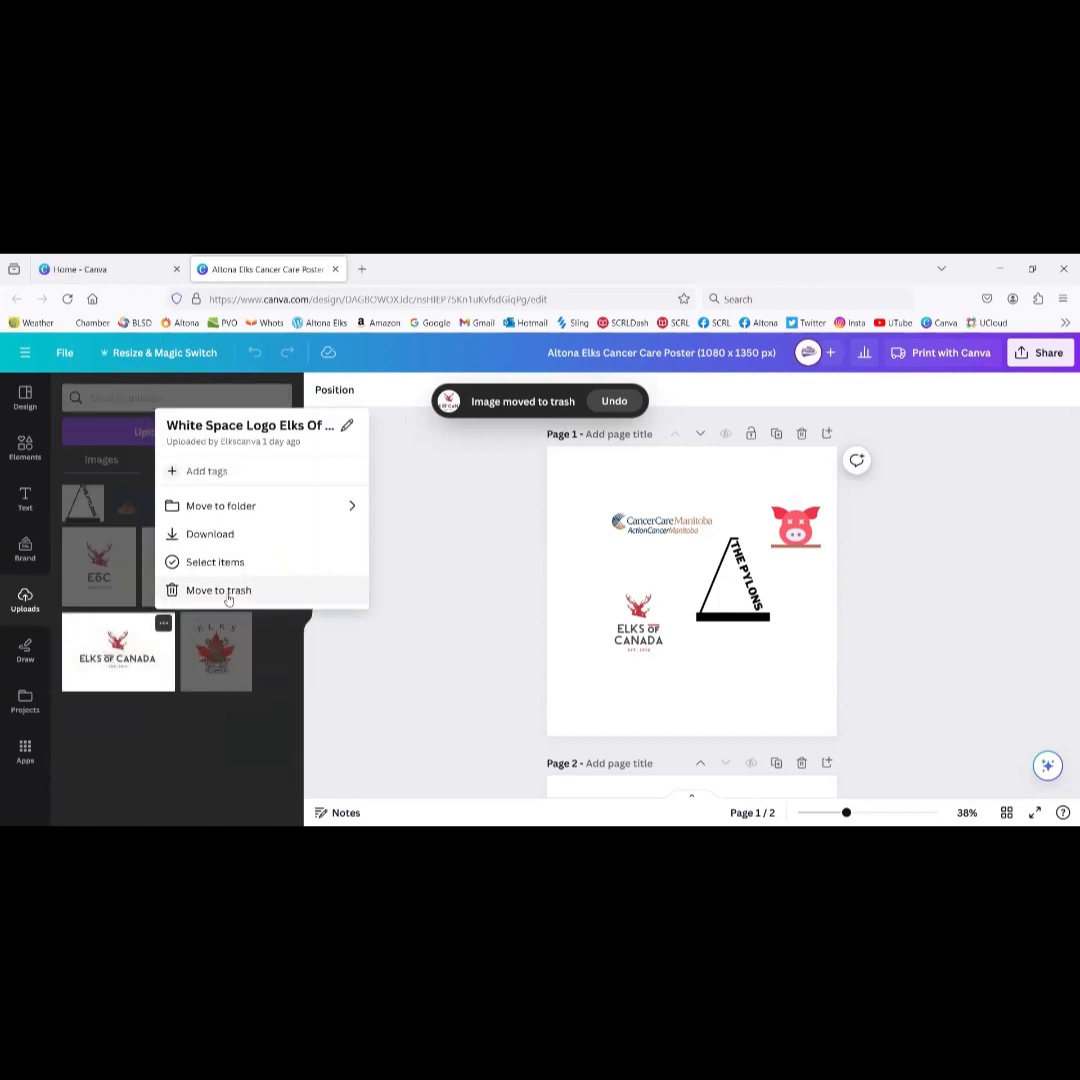
{"action": "left_click", "coordinate": [225, 589]}
{"action": "left_click", "coordinate": [124, 625]}
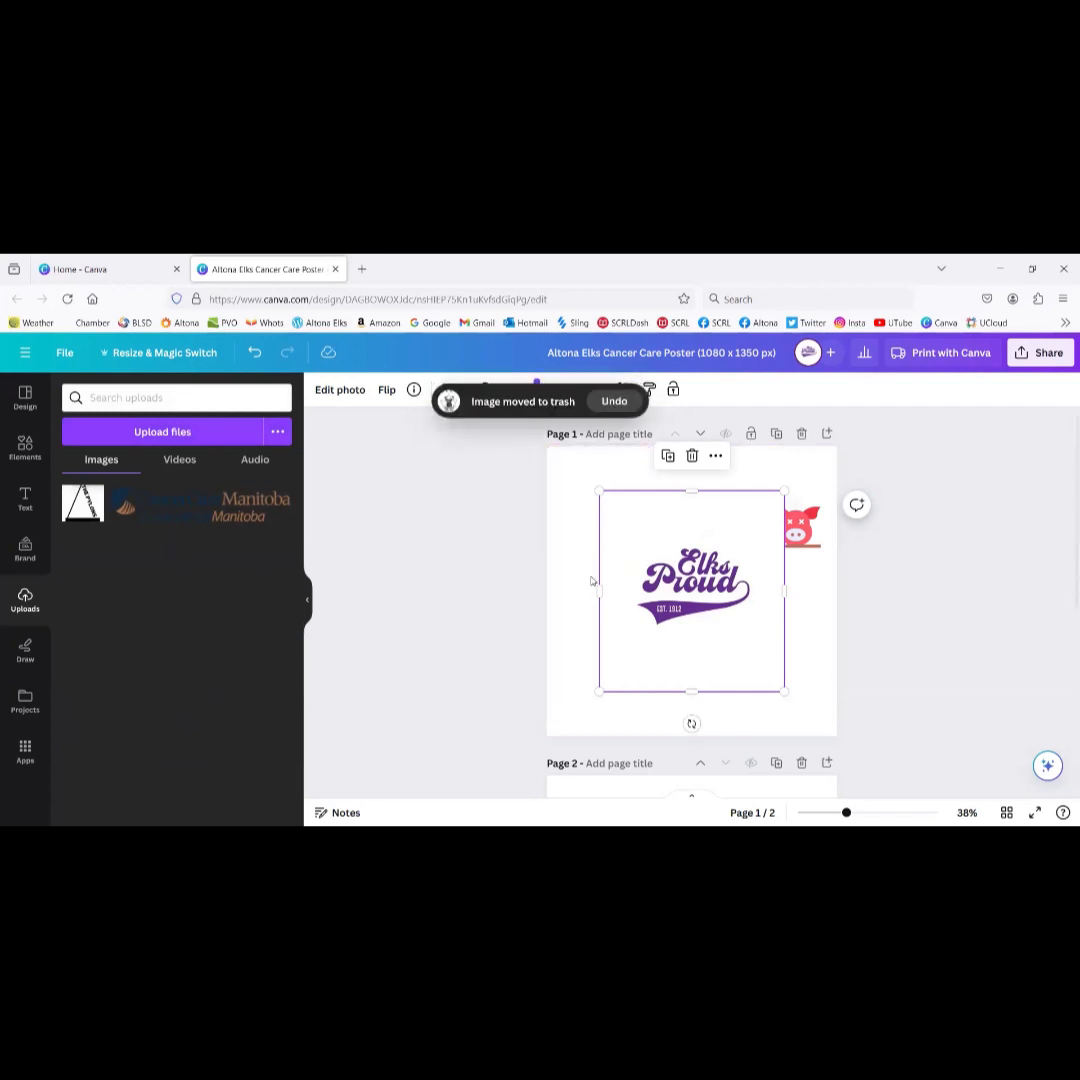
Step: Delete the stray Elks Proud image, select the pylons graphic, and preview Chase The Ace Benefactor
{"action": "key", "text": "Delete"}
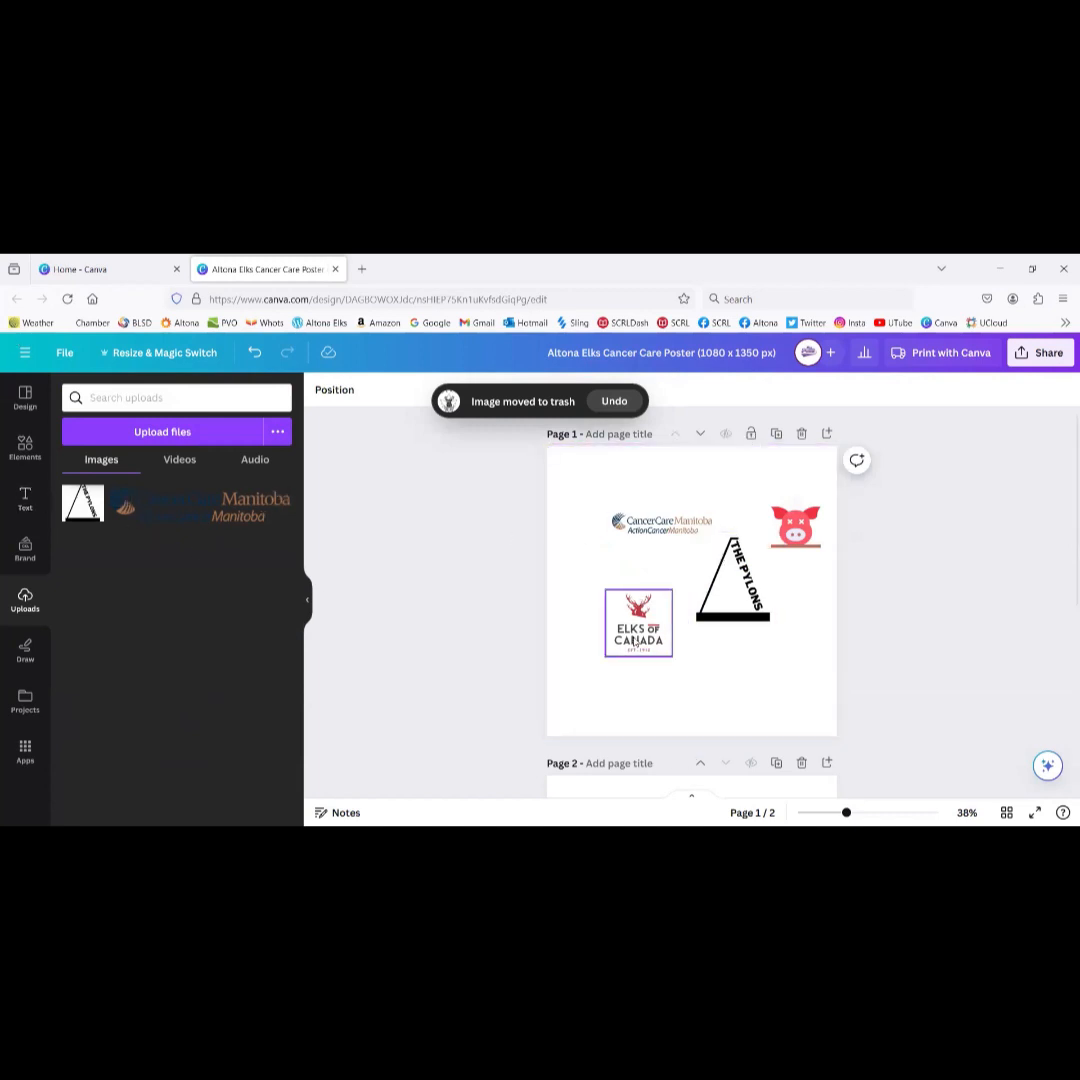
{"action": "left_click", "coordinate": [741, 588]}
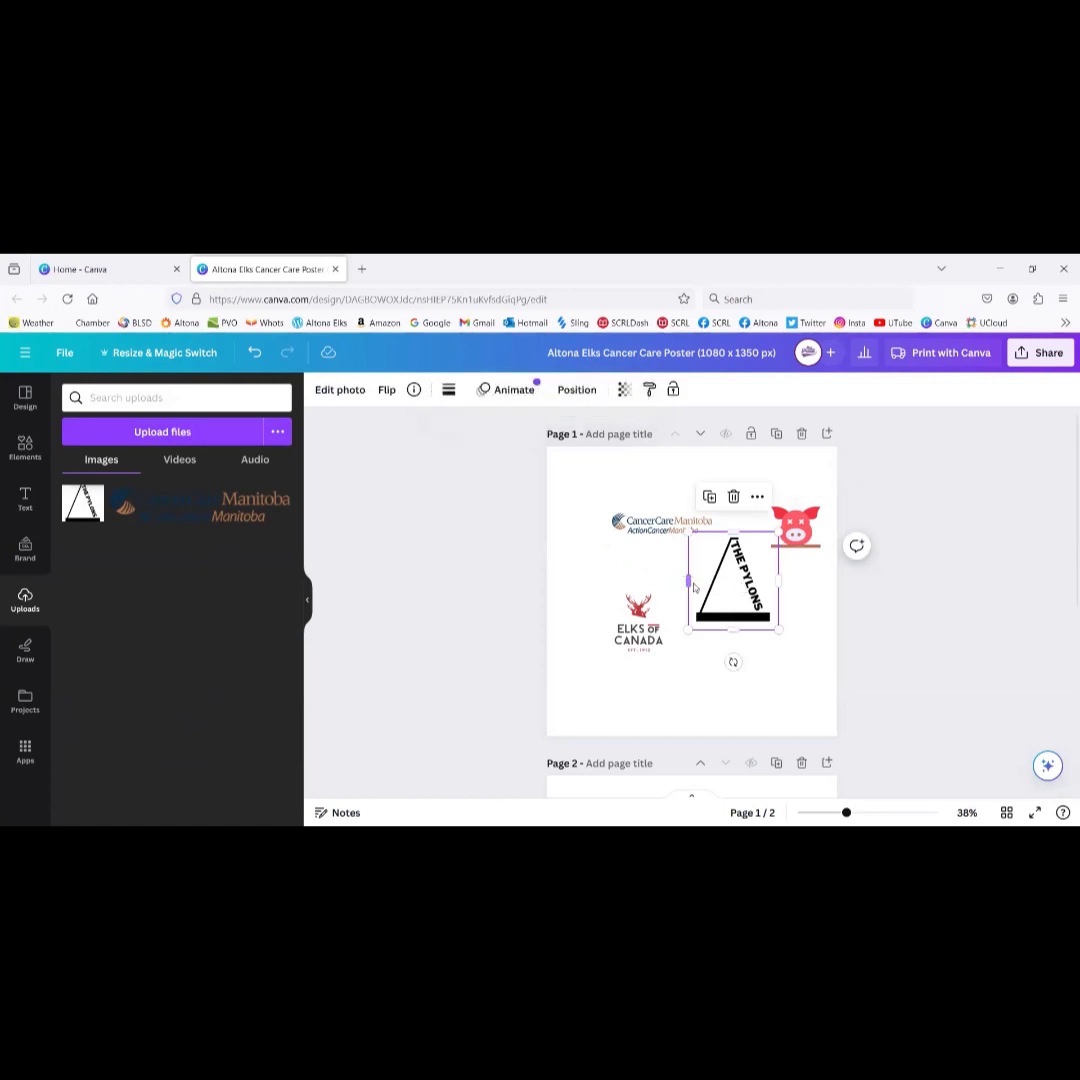
{"action": "left_click", "coordinate": [135, 271]}
{"action": "left_click", "coordinate": [417, 664]}
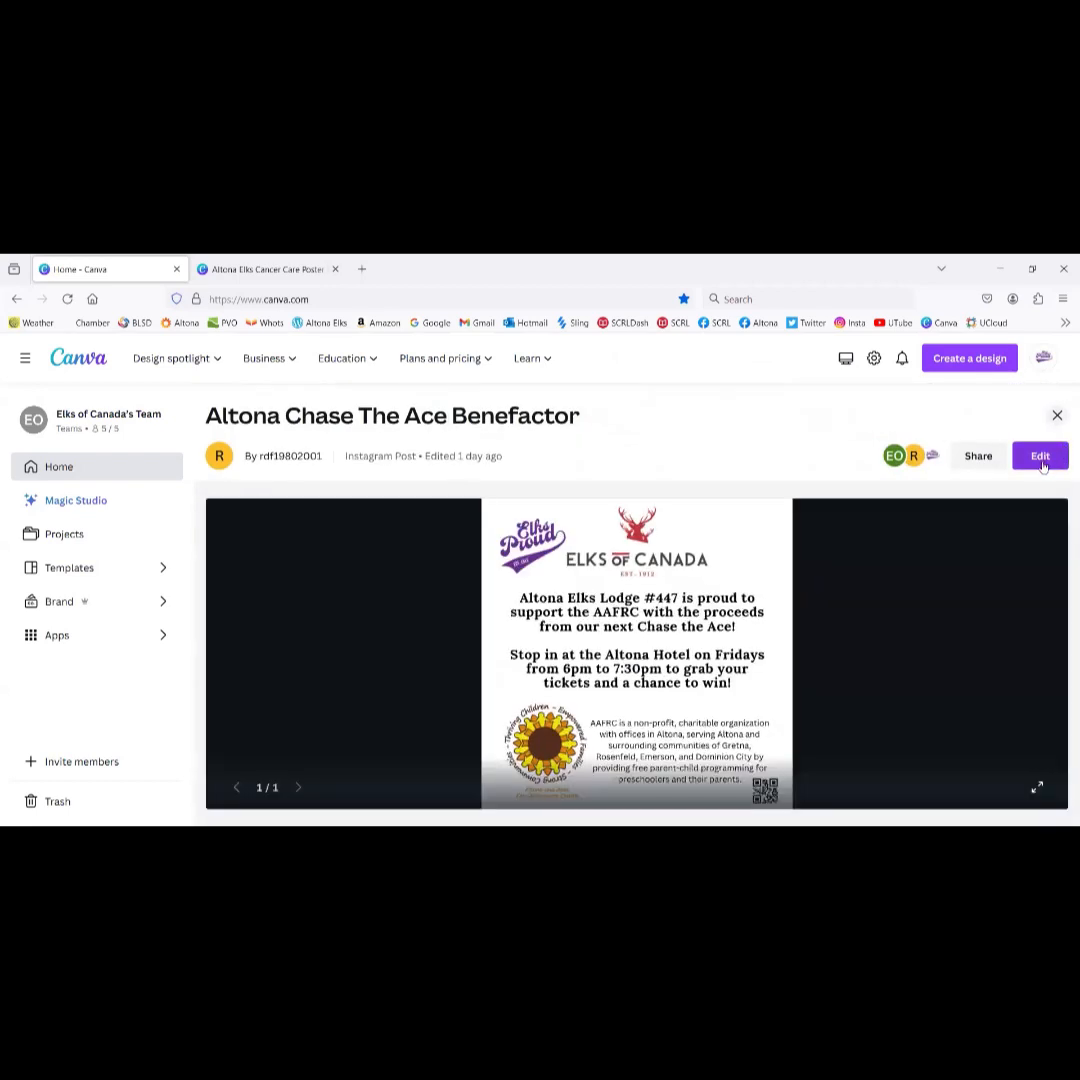
Step: Open Chase The Ace for editing, then shift the poster's pylons left and delete its duplicate
{"action": "left_click", "coordinate": [1040, 458]}
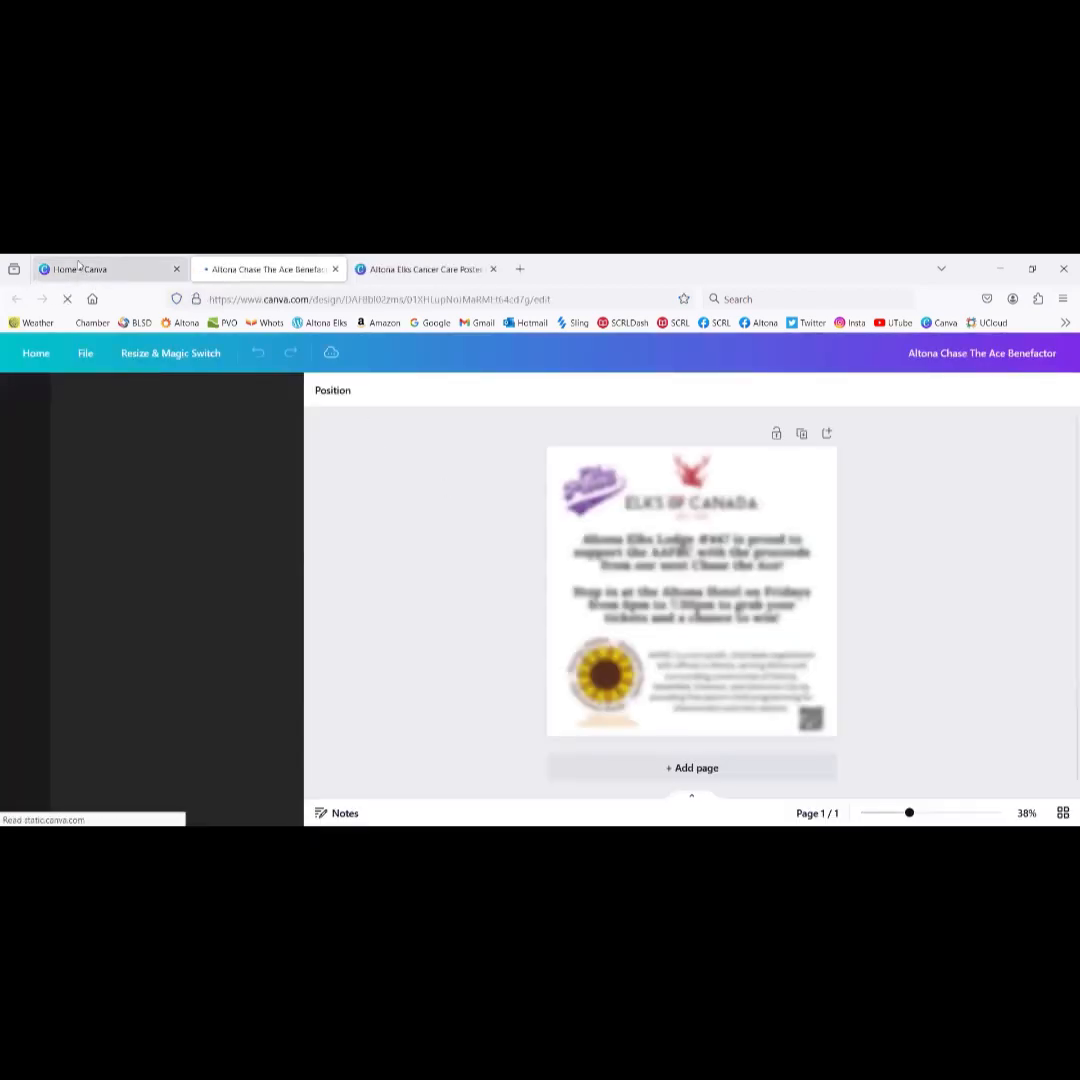
{"action": "left_click", "coordinate": [78, 268]}
{"action": "left_click", "coordinate": [400, 269]}
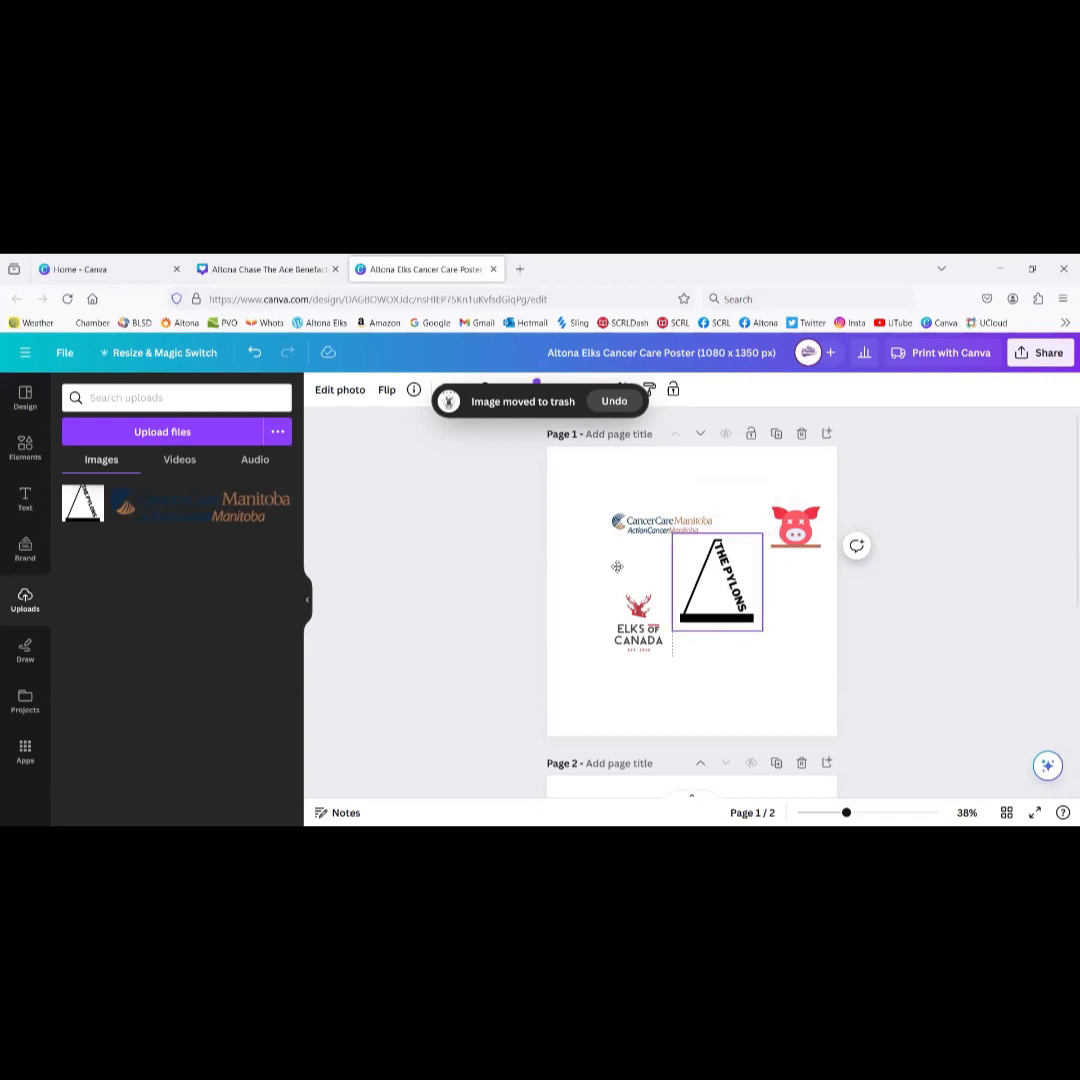
{"action": "left_click_drag", "start_coordinate": [742, 583], "coordinate": [692, 584]}
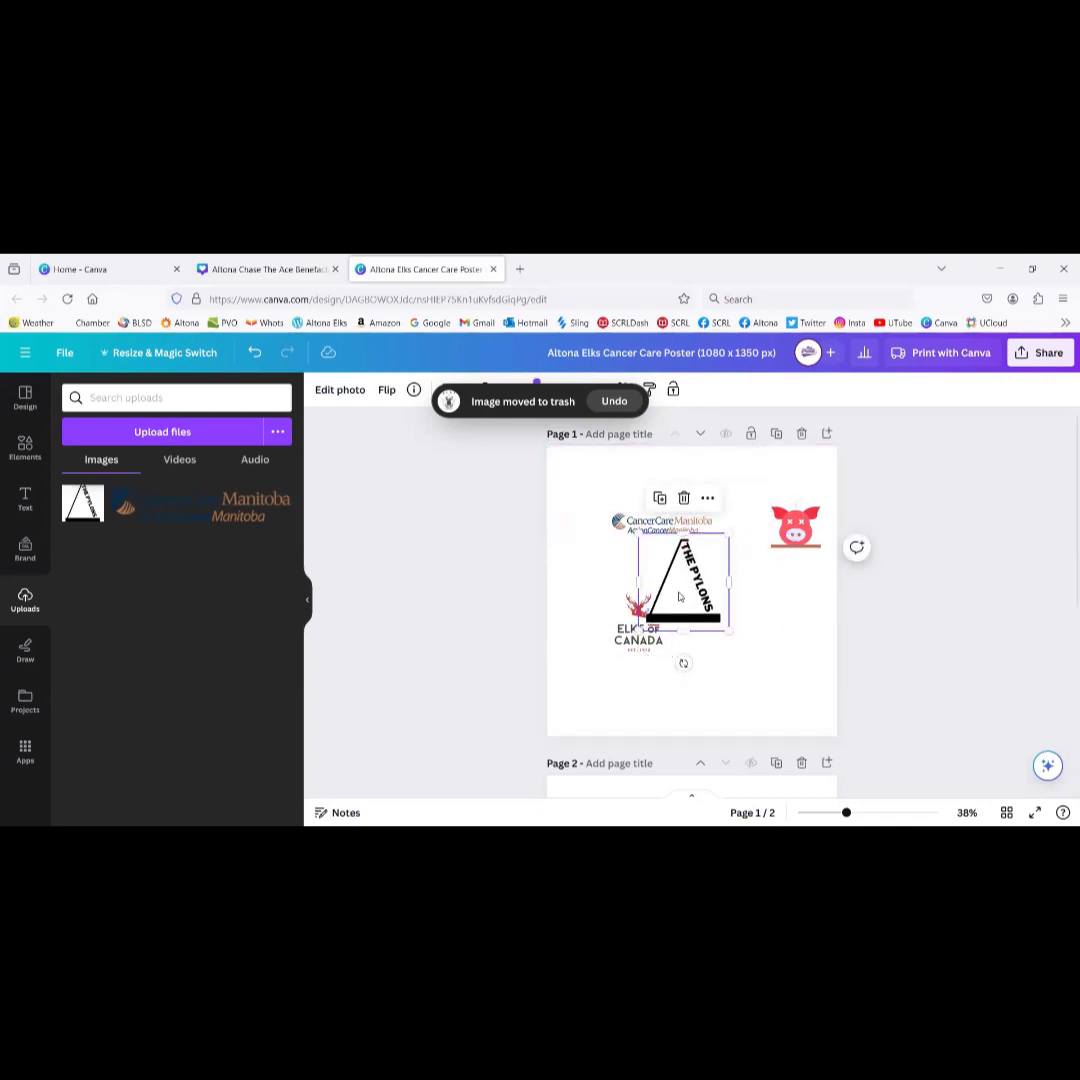
{"action": "key", "text": "Delete"}
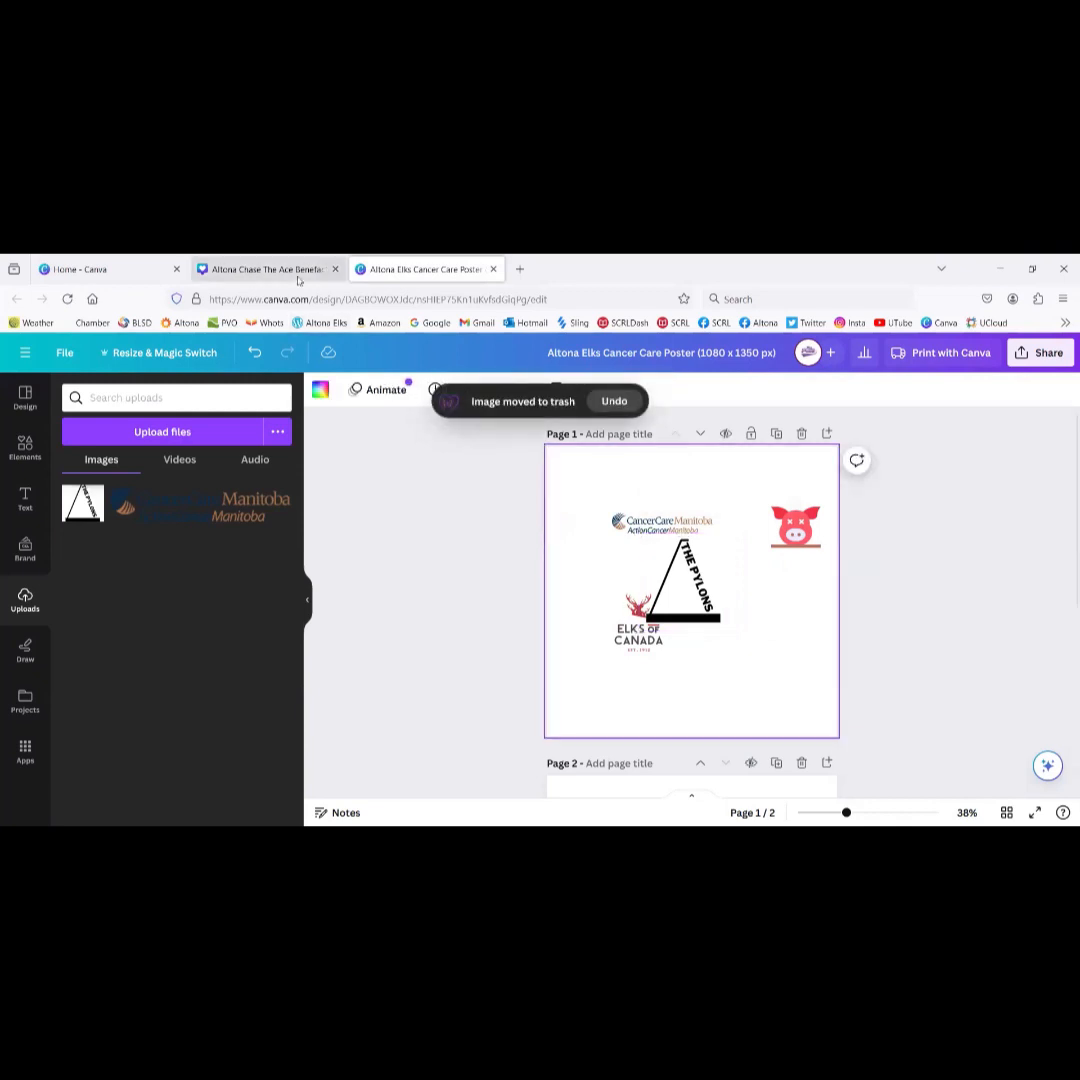
{"action": "left_click", "coordinate": [297, 276]}
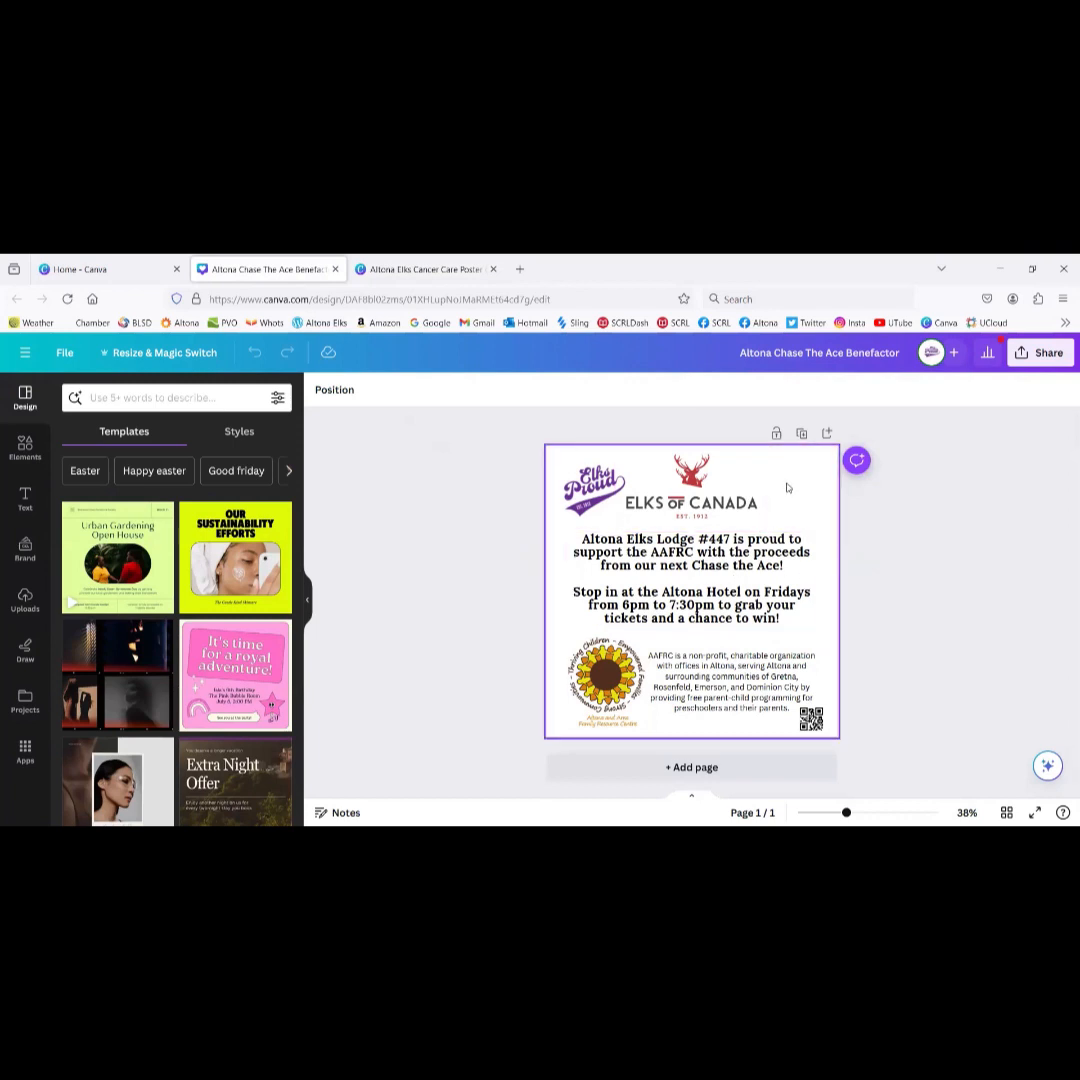
Step: Paste the copied THE PYLONS graphic into the Chase The Ace design, placed top-right beside the Elks logos
{"action": "left_click", "coordinate": [415, 271]}
{"action": "key", "text": "ctrl+shift+Tab"}
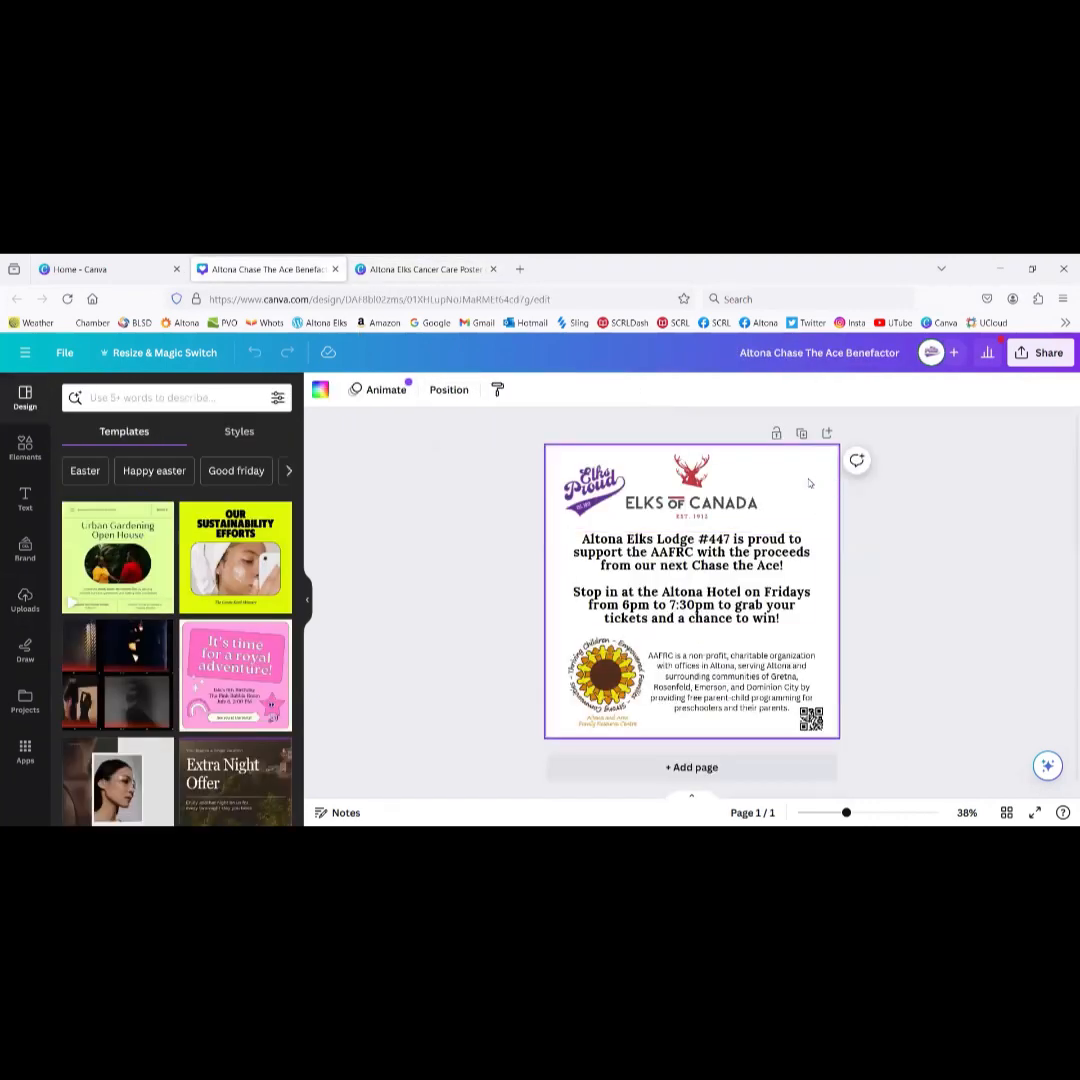
{"action": "key", "text": "ctrl+v"}
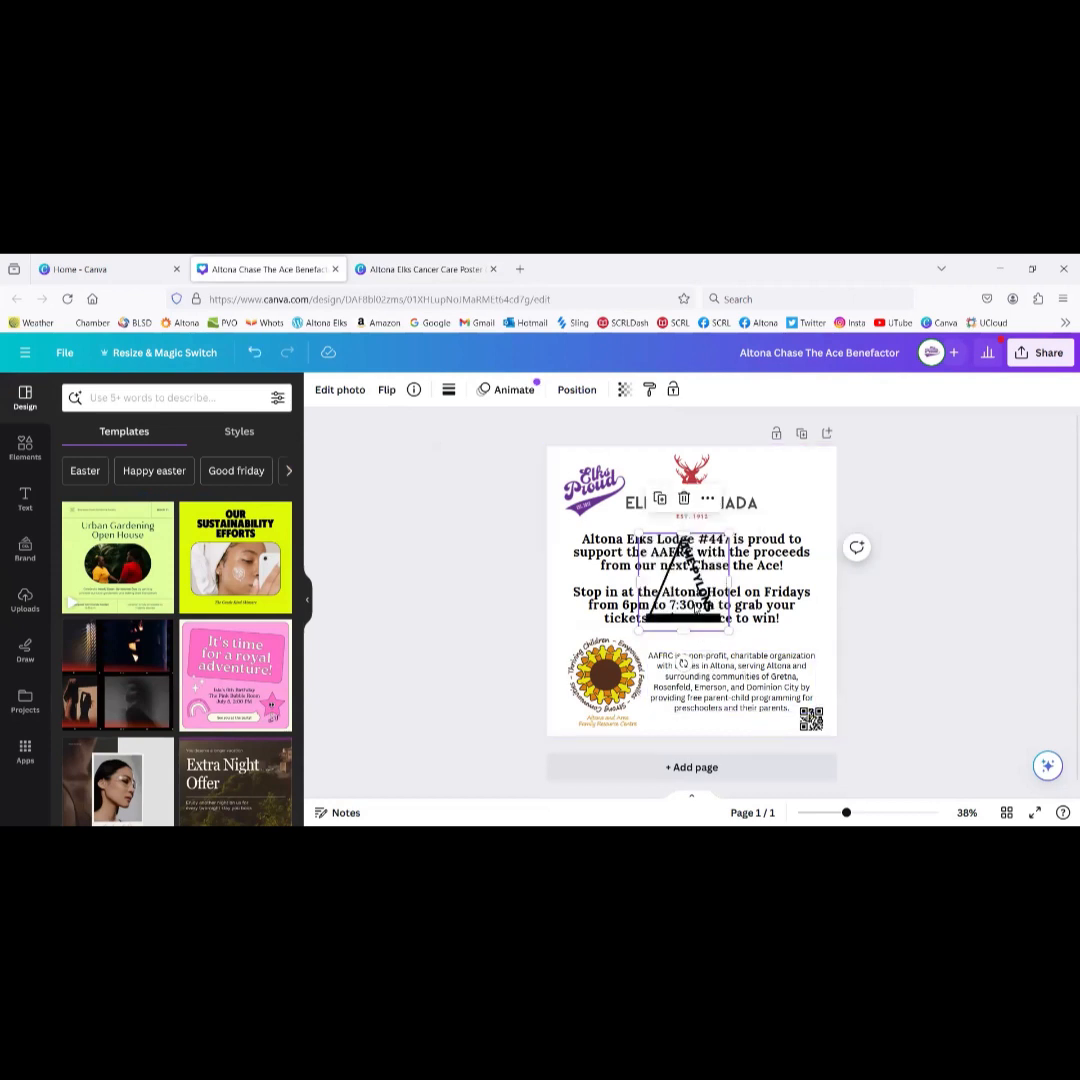
{"action": "left_click_drag", "start_coordinate": [694, 600], "coordinate": [795, 529]}
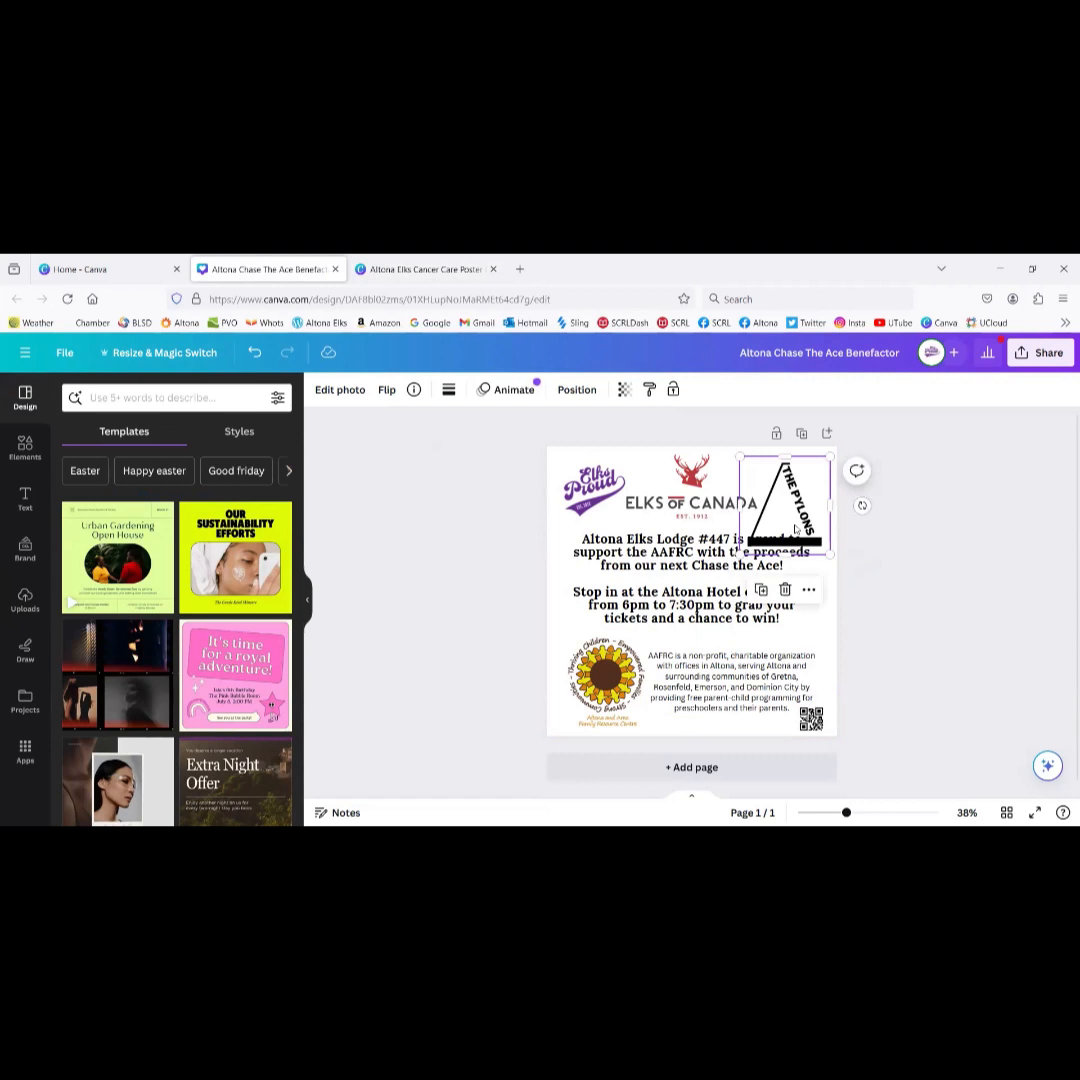
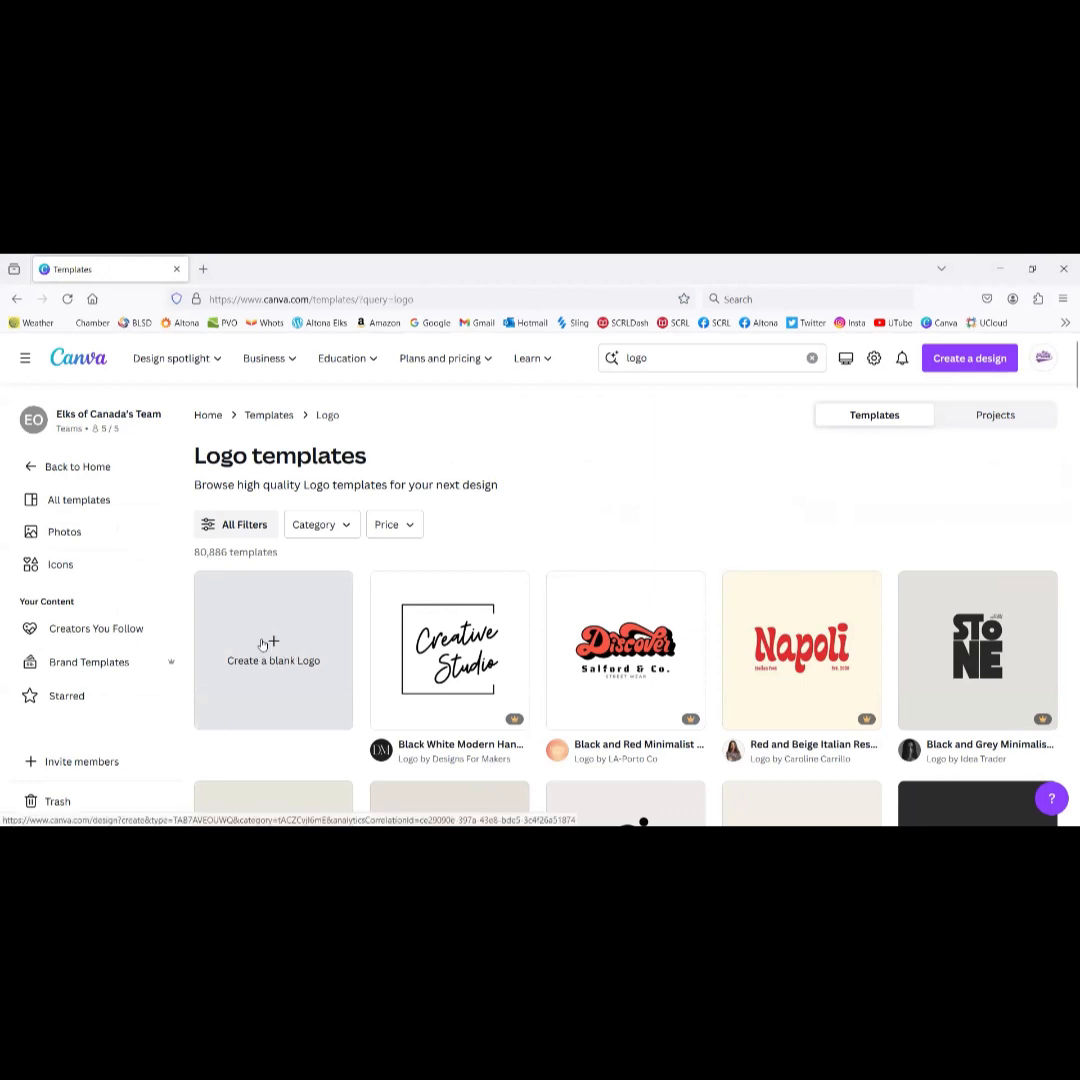
Step: Create a blank Logo design from the Logo templates page
{"action": "left_click", "coordinate": [262, 643]}
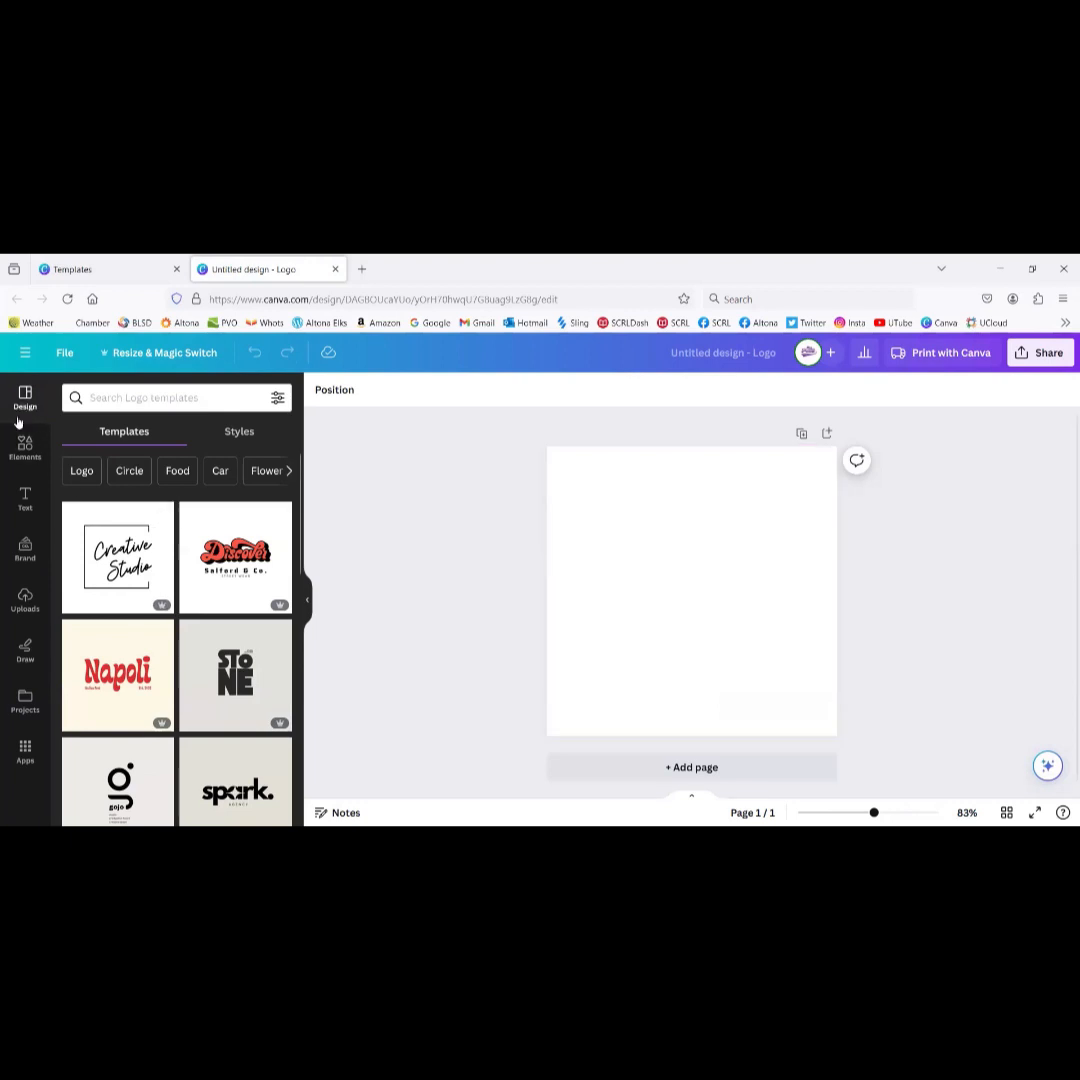
Step: Open Uploads and drag the Manitoba Elks Assoc. emblem onto the blank logo page
{"action": "left_click", "coordinate": [25, 605]}
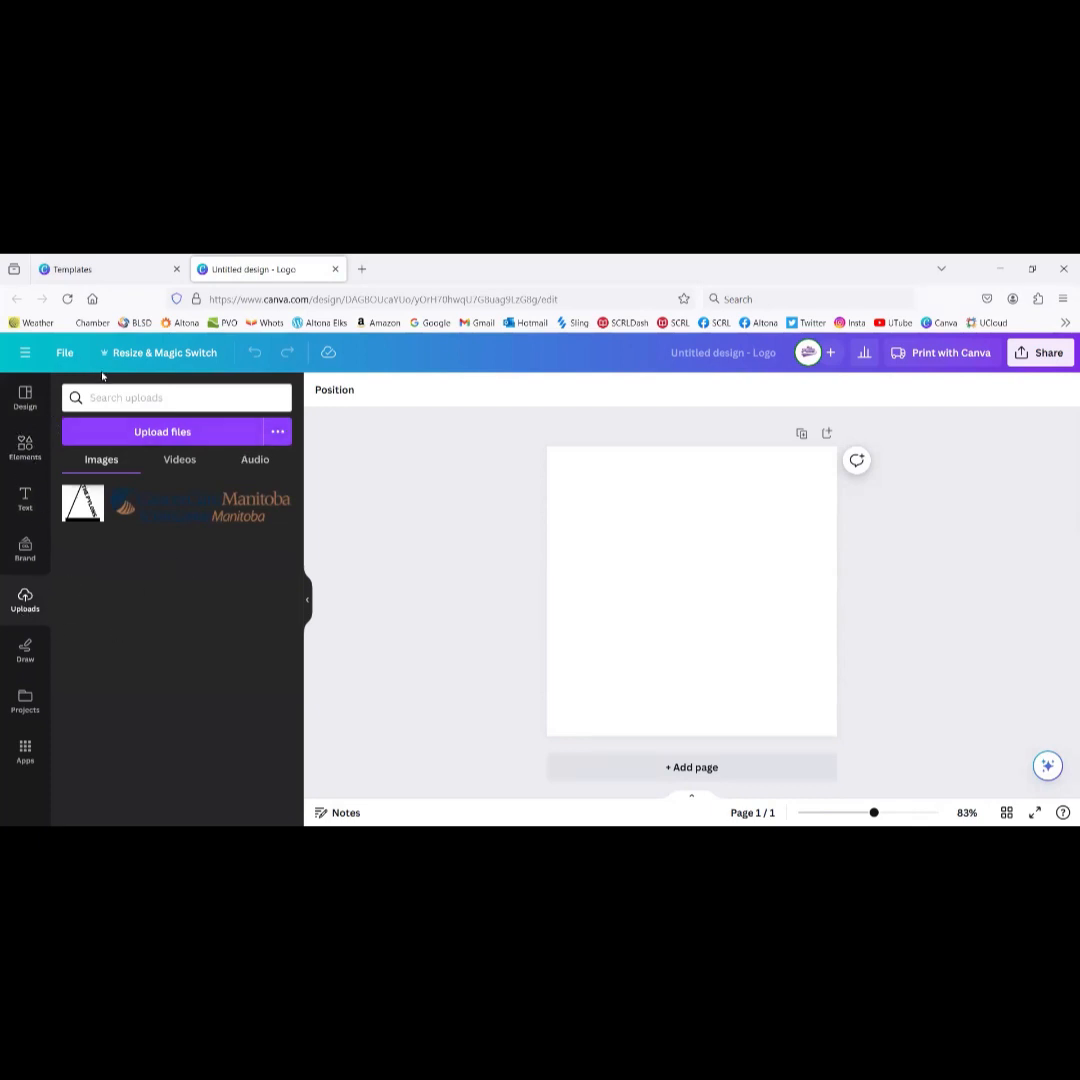
{"action": "left_click", "coordinate": [67, 298]}
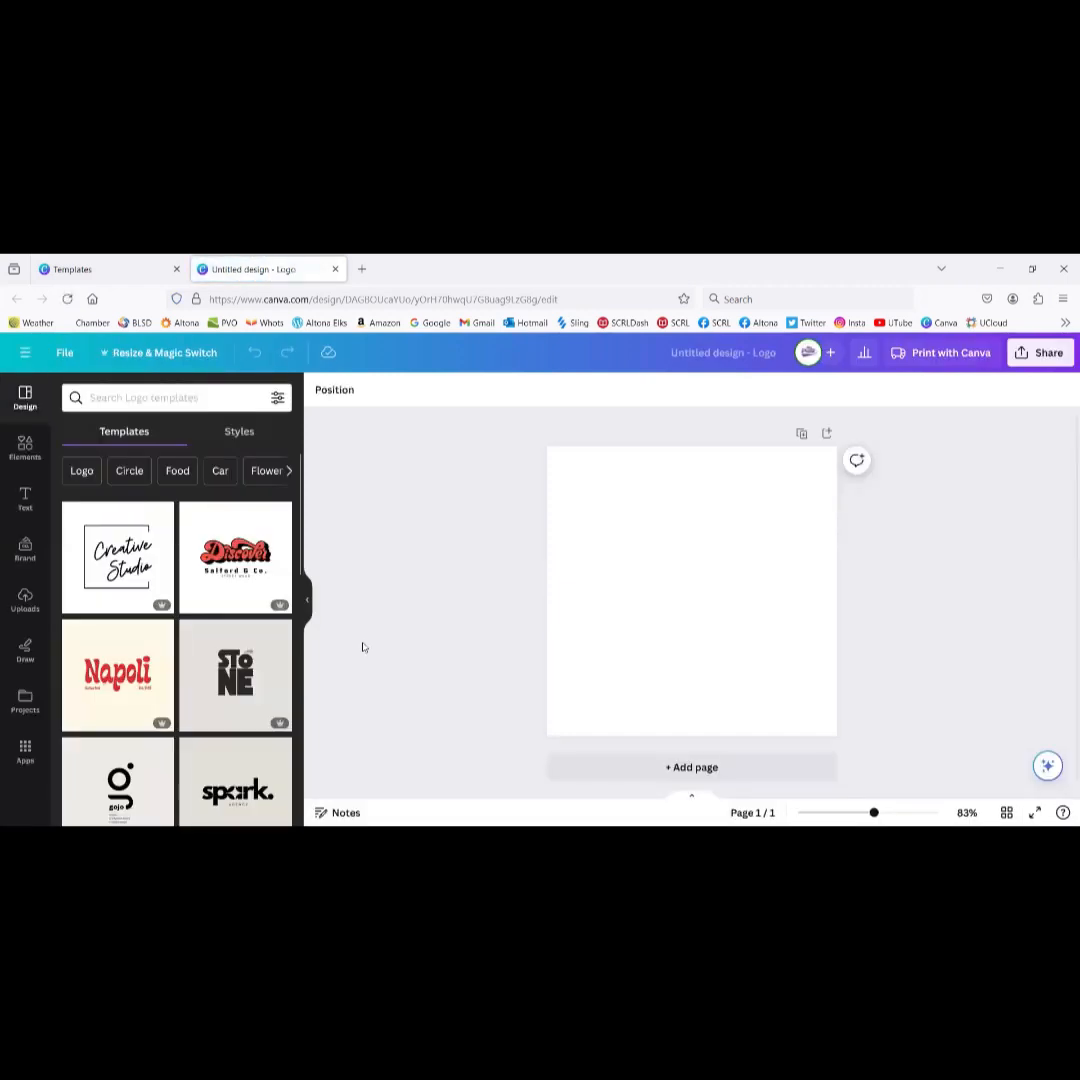
{"action": "left_click", "coordinate": [25, 600]}
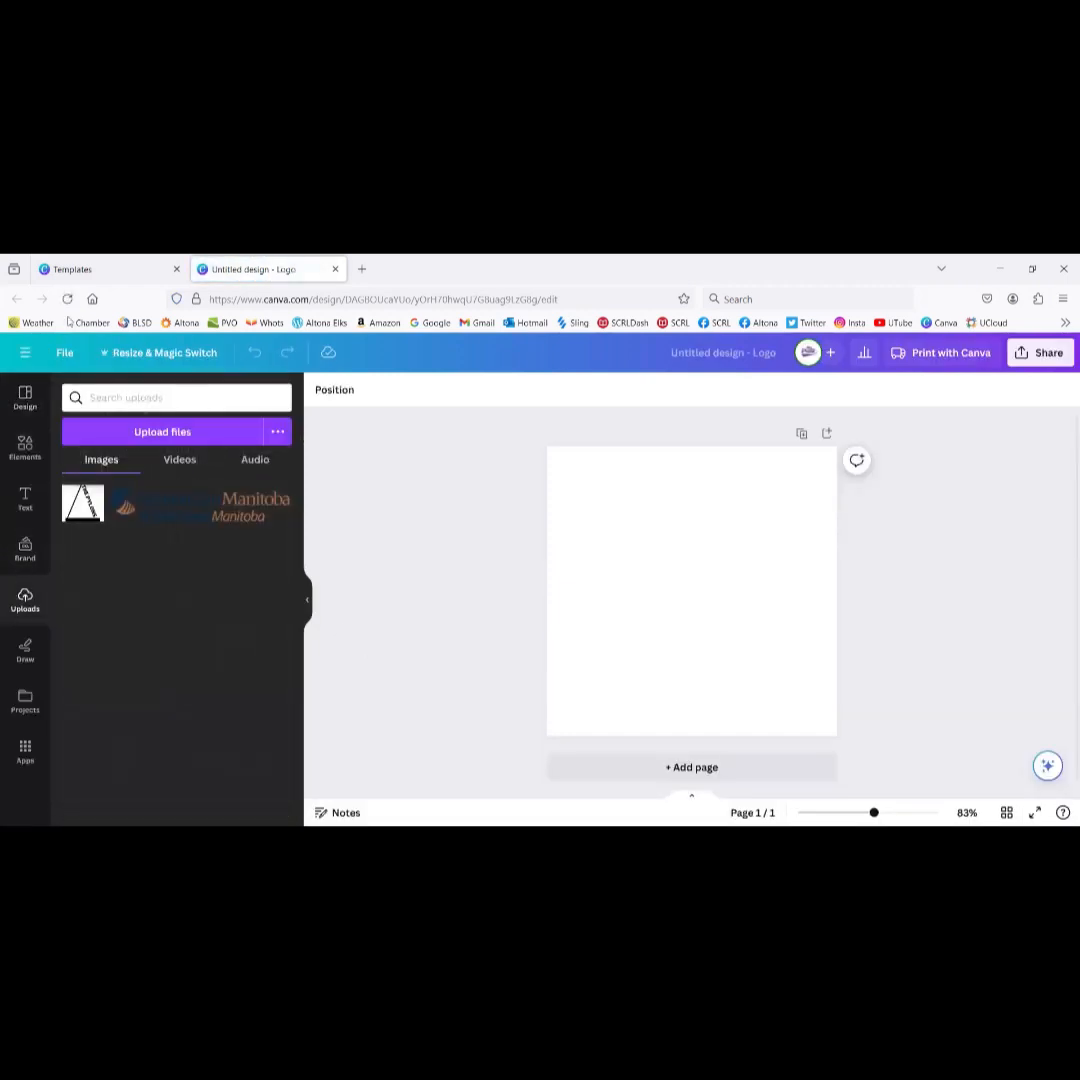
{"action": "left_click", "coordinate": [67, 299]}
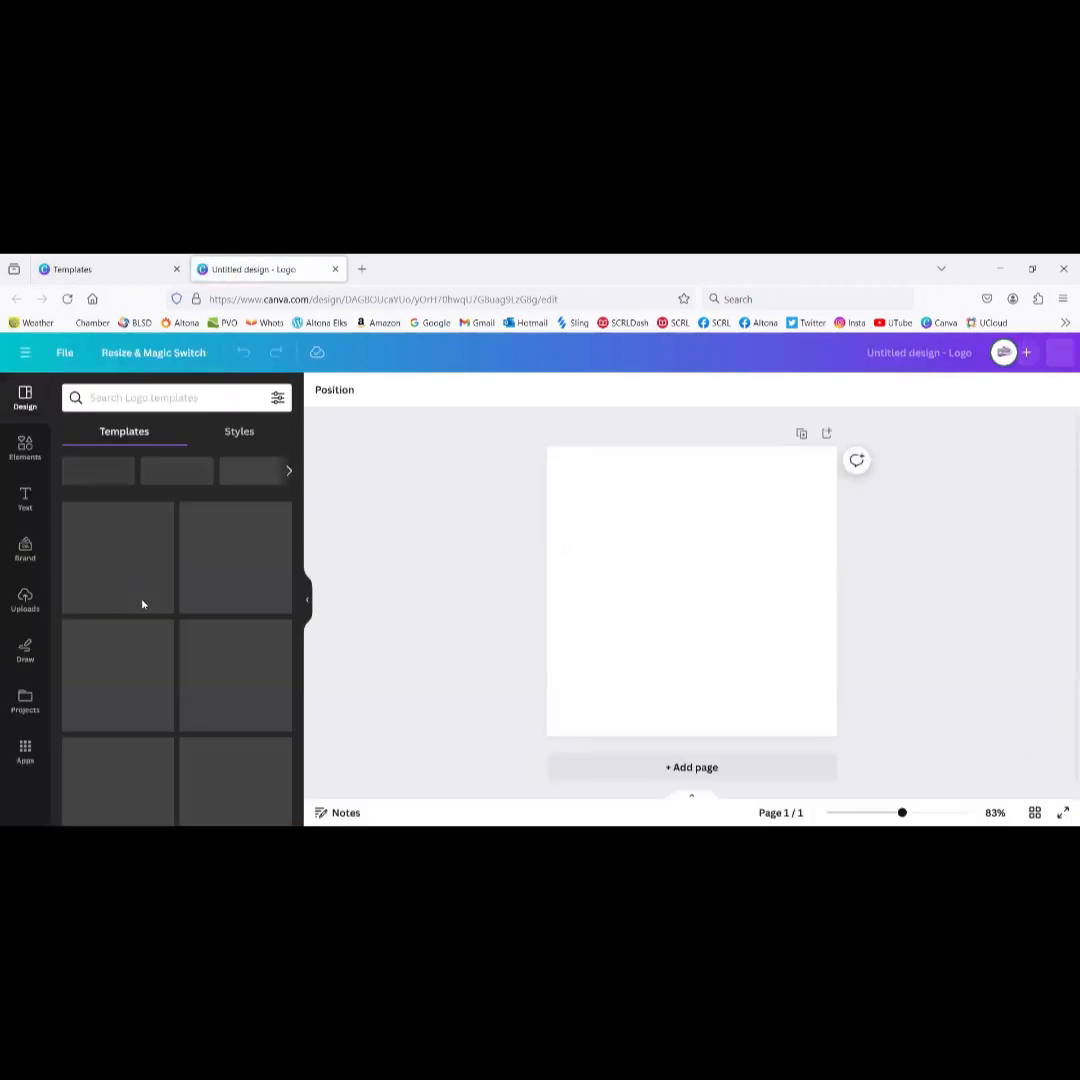
{"action": "left_click", "coordinate": [25, 600]}
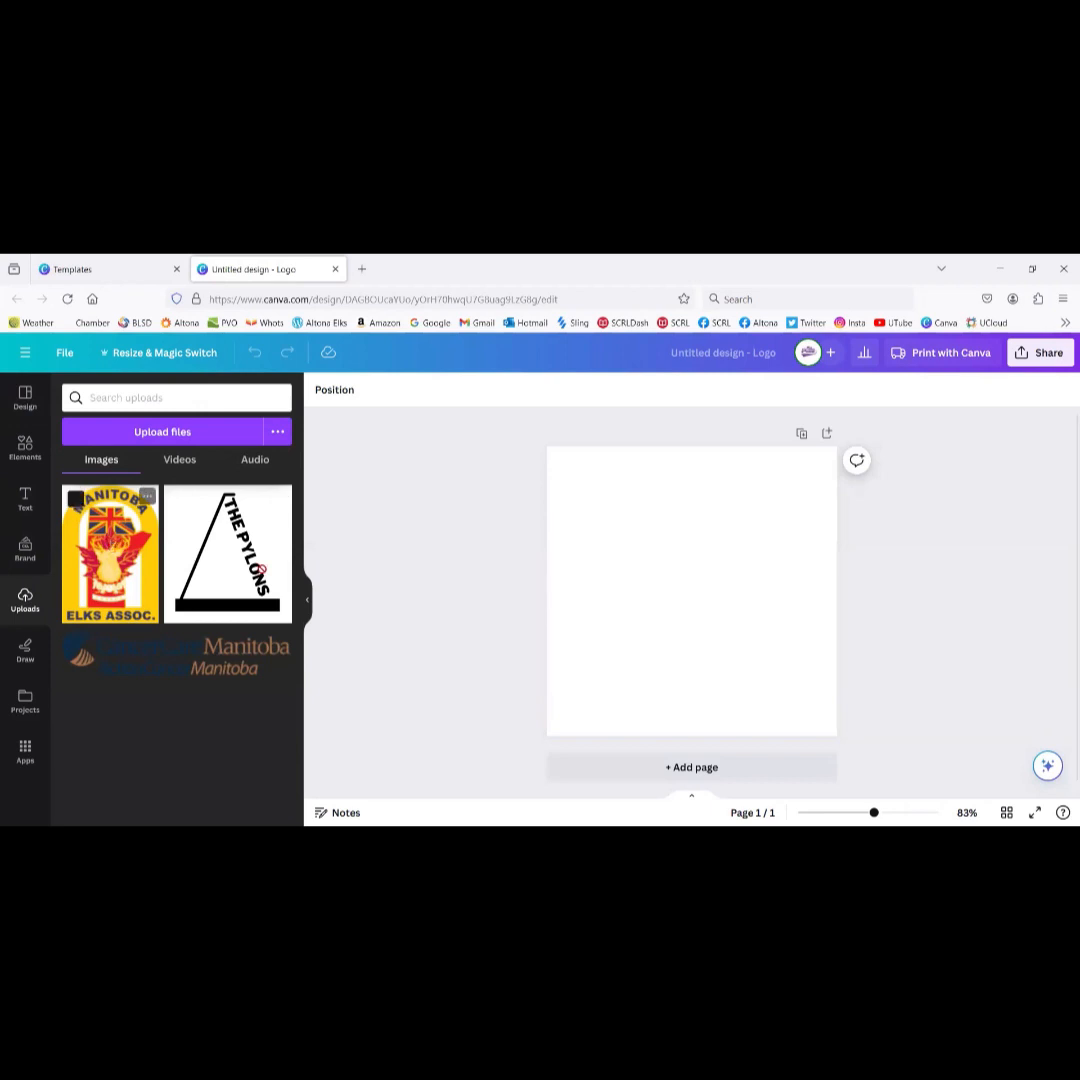
{"action": "left_click_drag", "start_coordinate": [657, 591], "coordinate": [686, 590]}
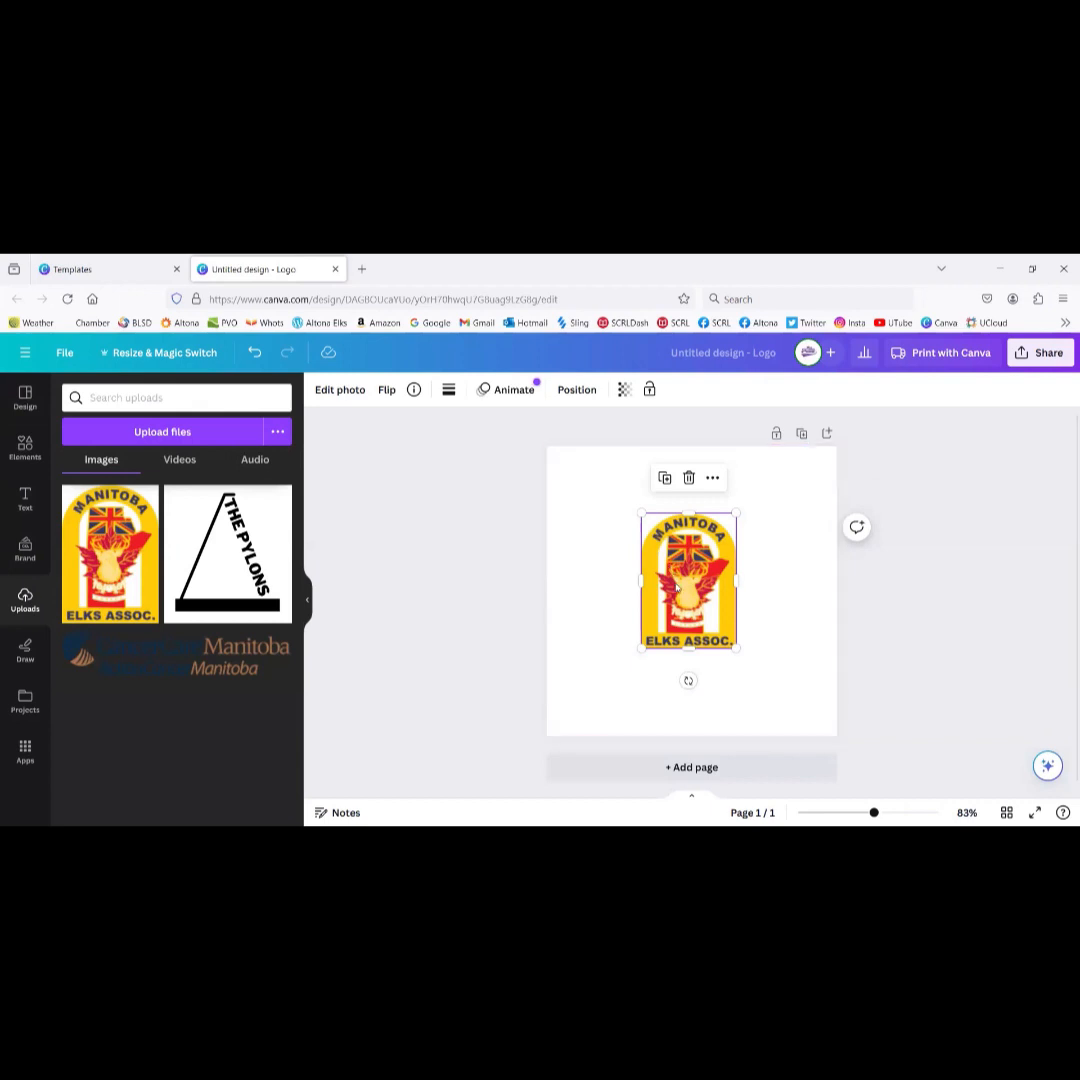
Step: Enlarge the Elks logo to the page's full height and centre it horizontally
{"action": "left_click_drag", "start_coordinate": [679, 581], "coordinate": [585, 513]}
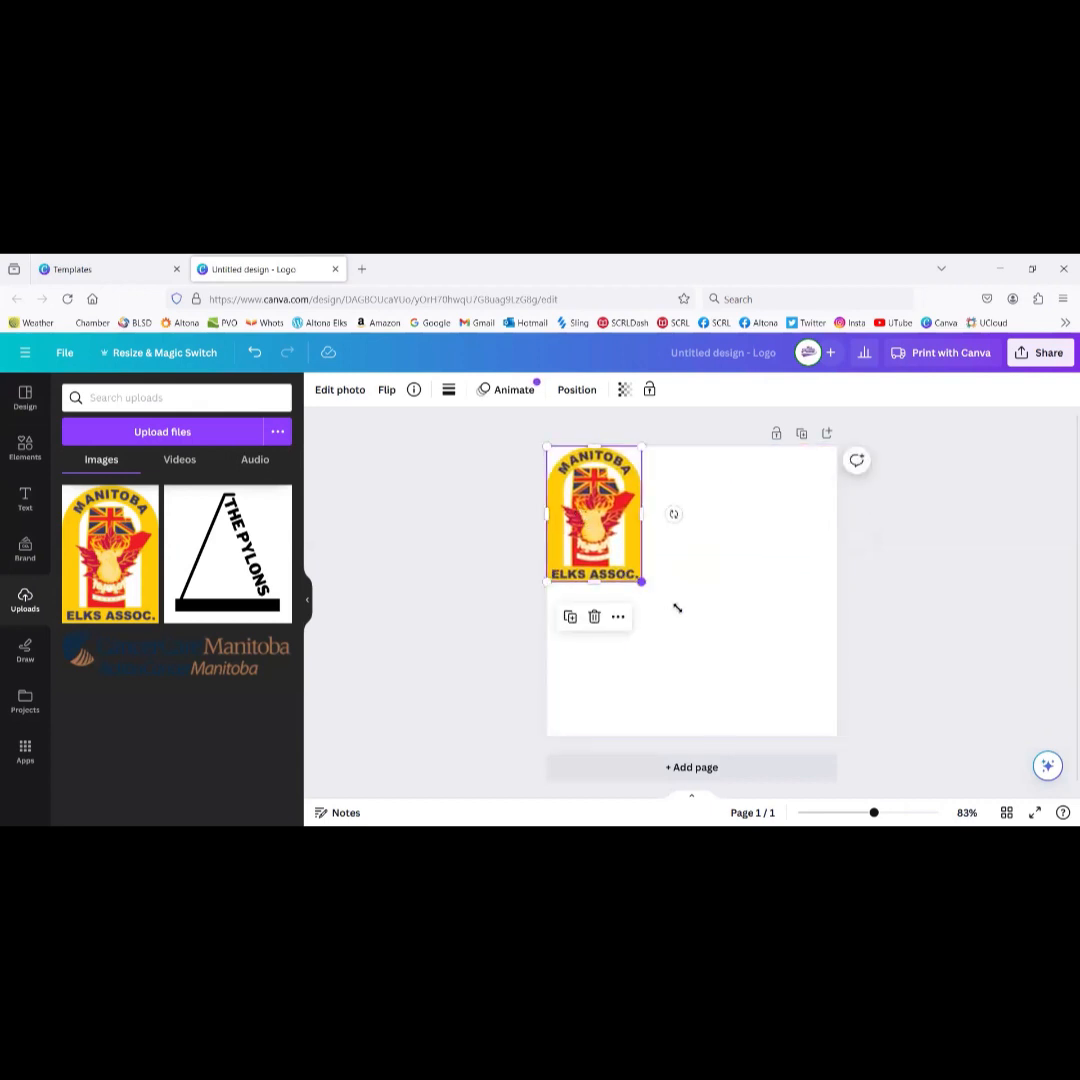
{"action": "left_click_drag", "start_coordinate": [677, 608], "coordinate": [790, 709]}
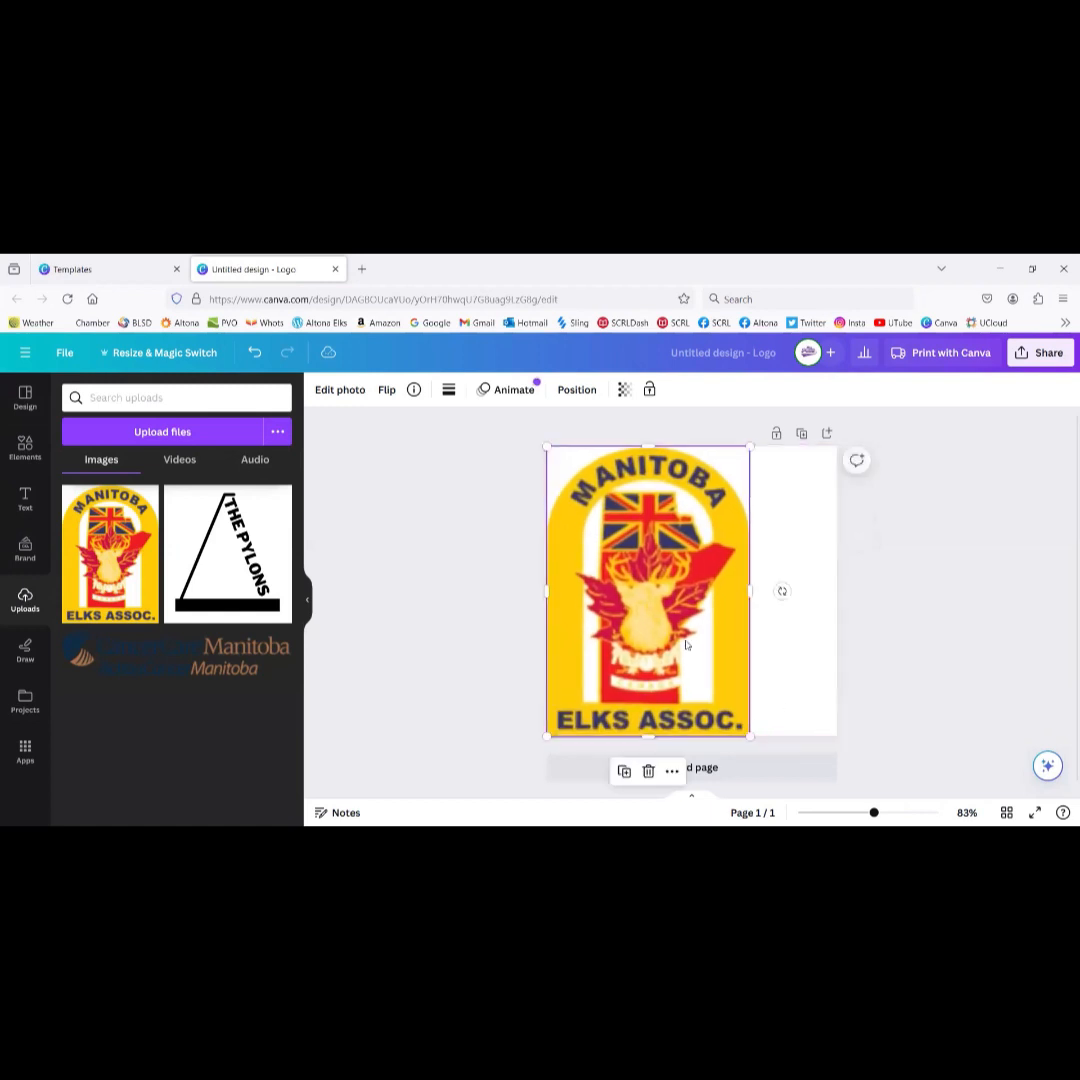
{"action": "left_click_drag", "start_coordinate": [668, 620], "coordinate": [708, 617]}
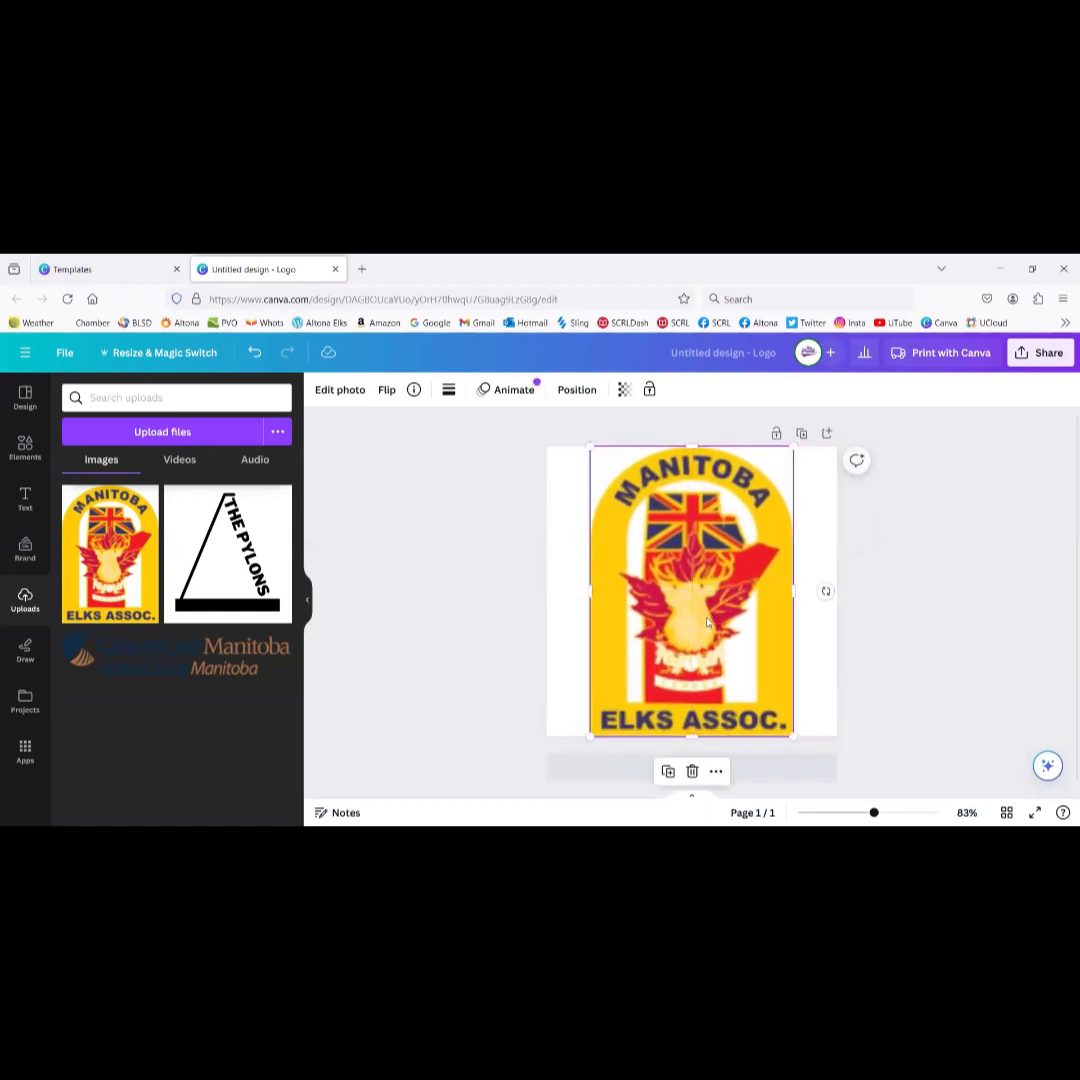
{"action": "left_click", "coordinate": [470, 571]}
Step: Remove the Elks logo's white background with BG Remover
{"action": "left_click", "coordinate": [605, 568]}
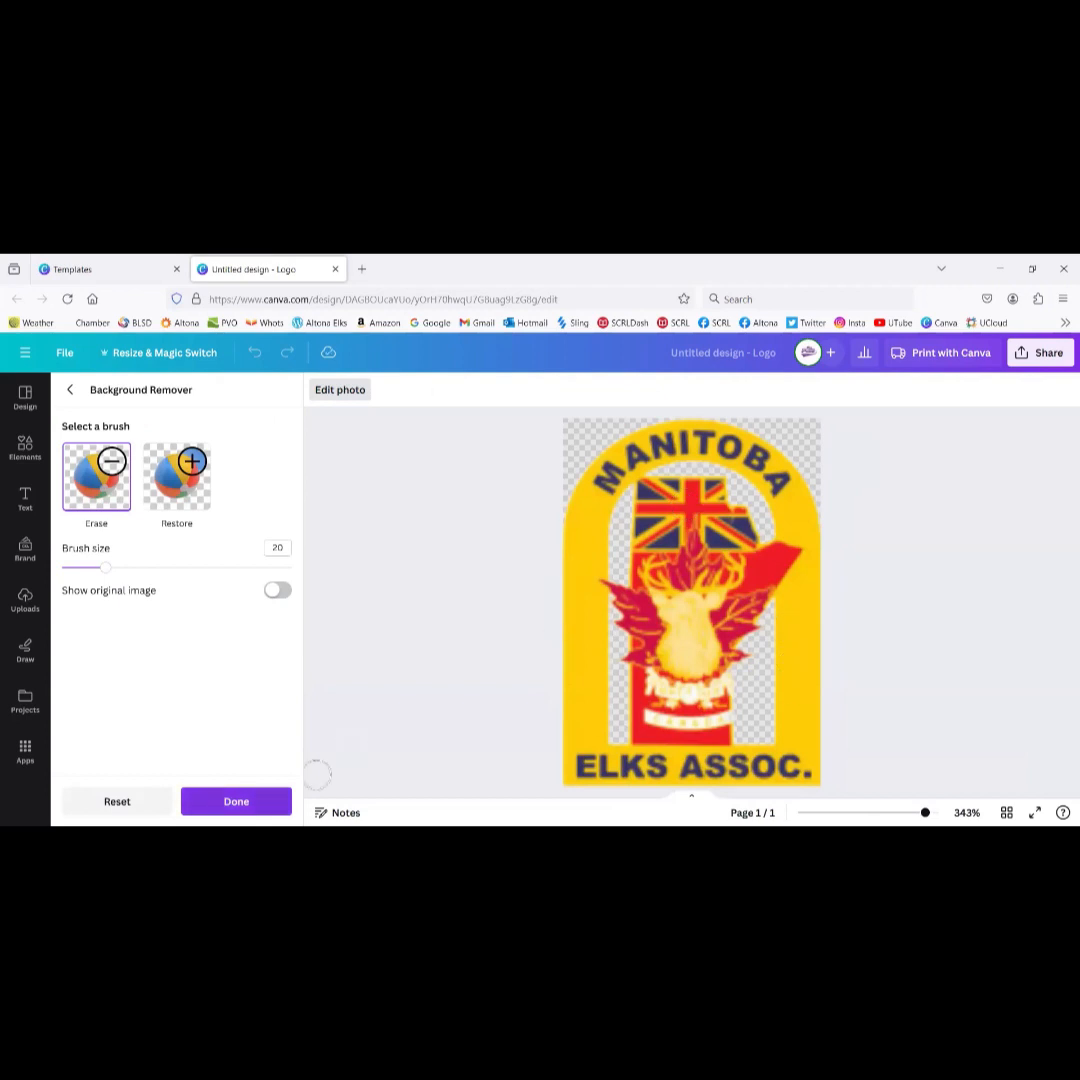
{"action": "left_click", "coordinate": [238, 801]}
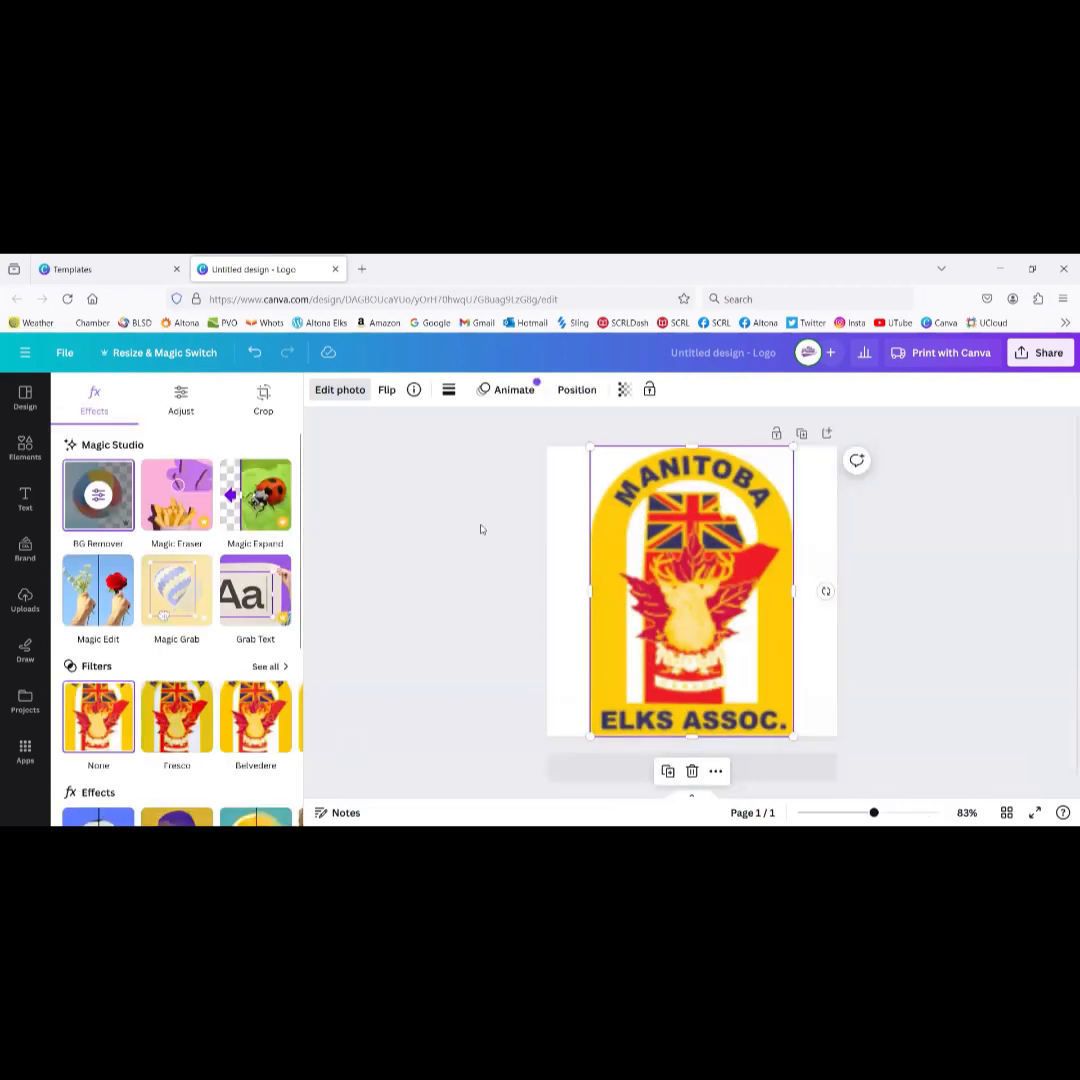
{"action": "left_click", "coordinate": [728, 354]}
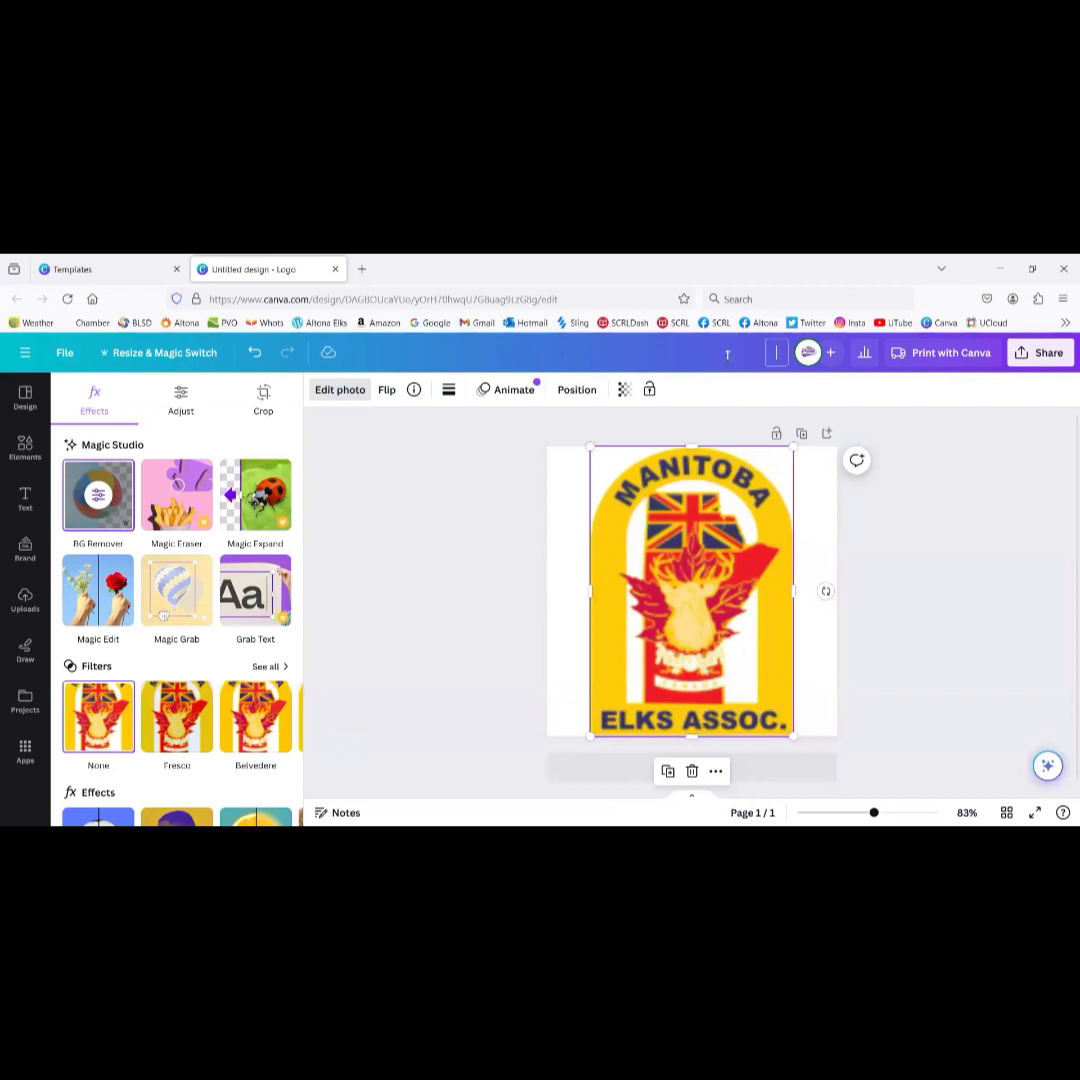
Step: Name the design 'Test Logo'
{"action": "type", "text": "Test Logo"}
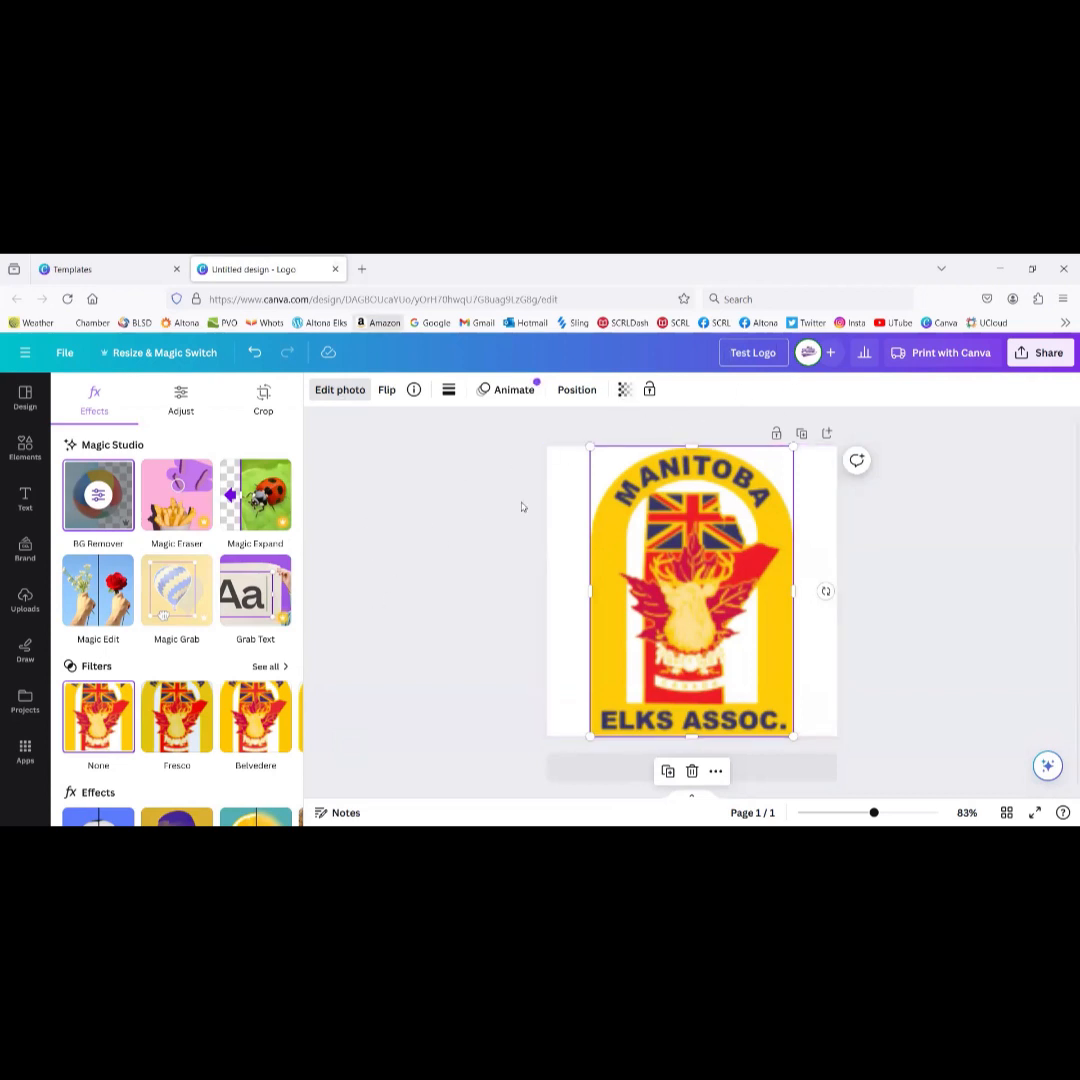
{"action": "left_click", "coordinate": [693, 431]}
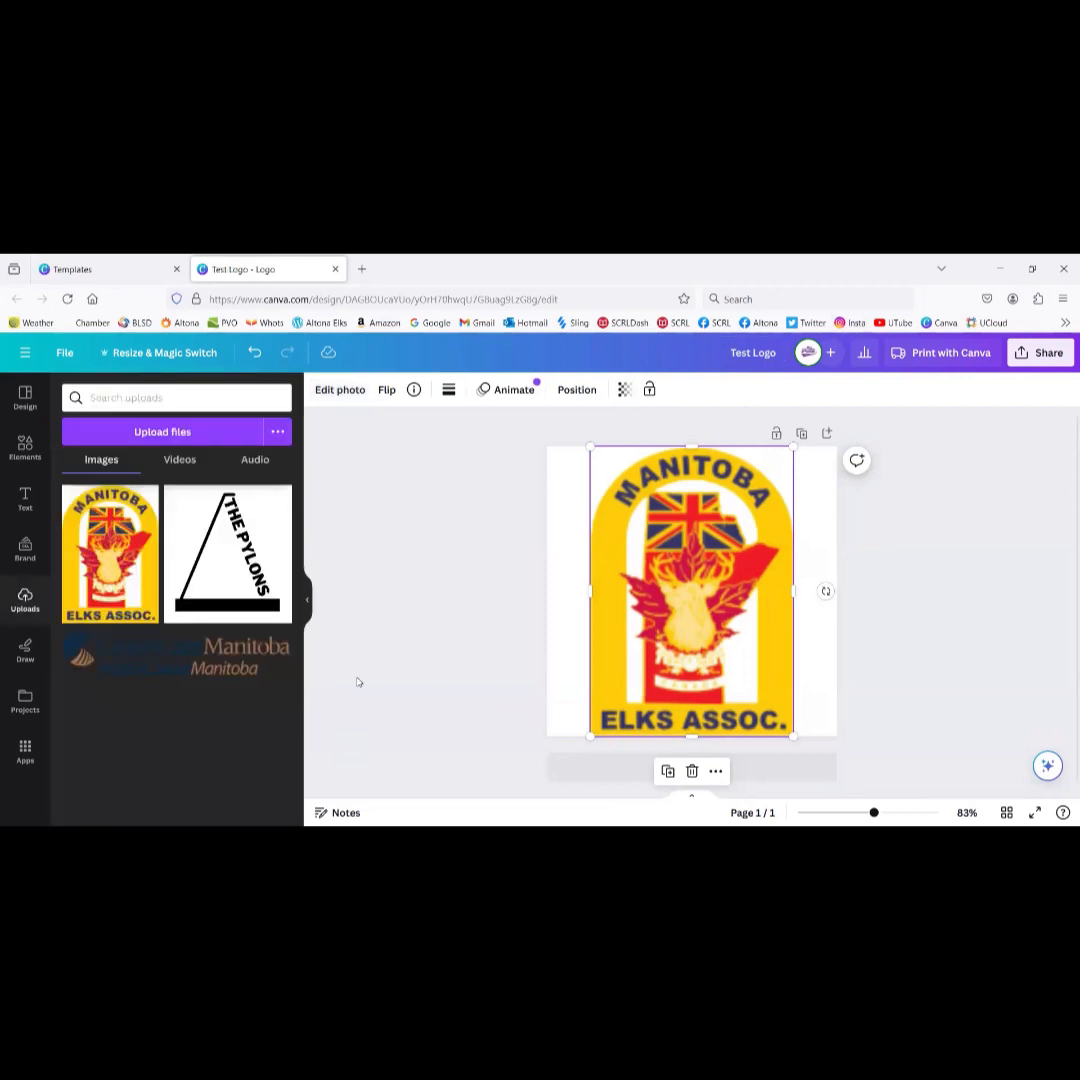
Step: Close Test Logo, go Home, and open the Altona Elks Cancer Care Poster design
{"action": "left_click", "coordinate": [335, 269]}
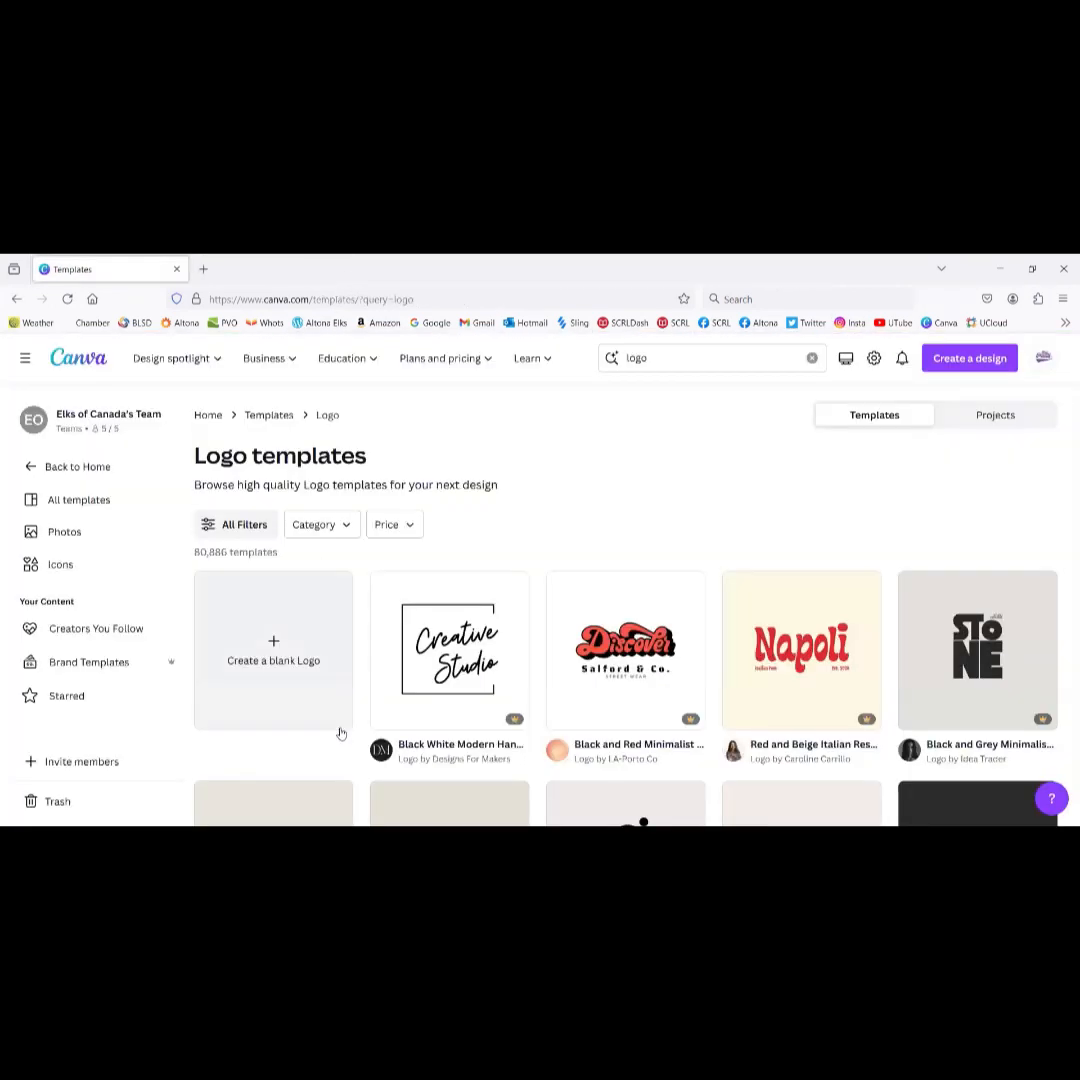
{"action": "left_click", "coordinate": [76, 362]}
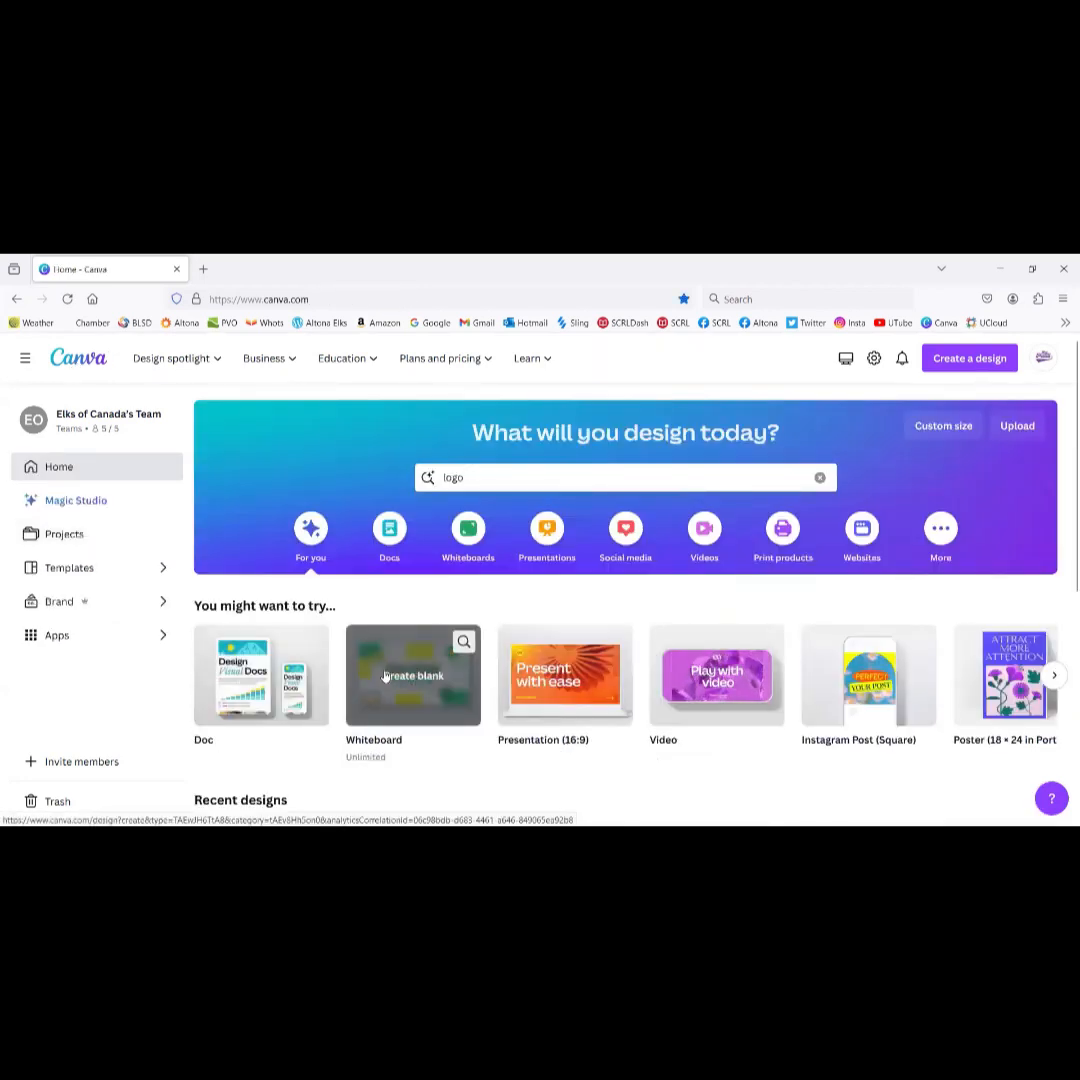
{"action": "scroll", "coordinate": [385, 677], "scroll_direction": "down", "scroll_amount": 4}
{"action": "scroll", "coordinate": [400, 660], "scroll_direction": "up", "scroll_amount": 1}
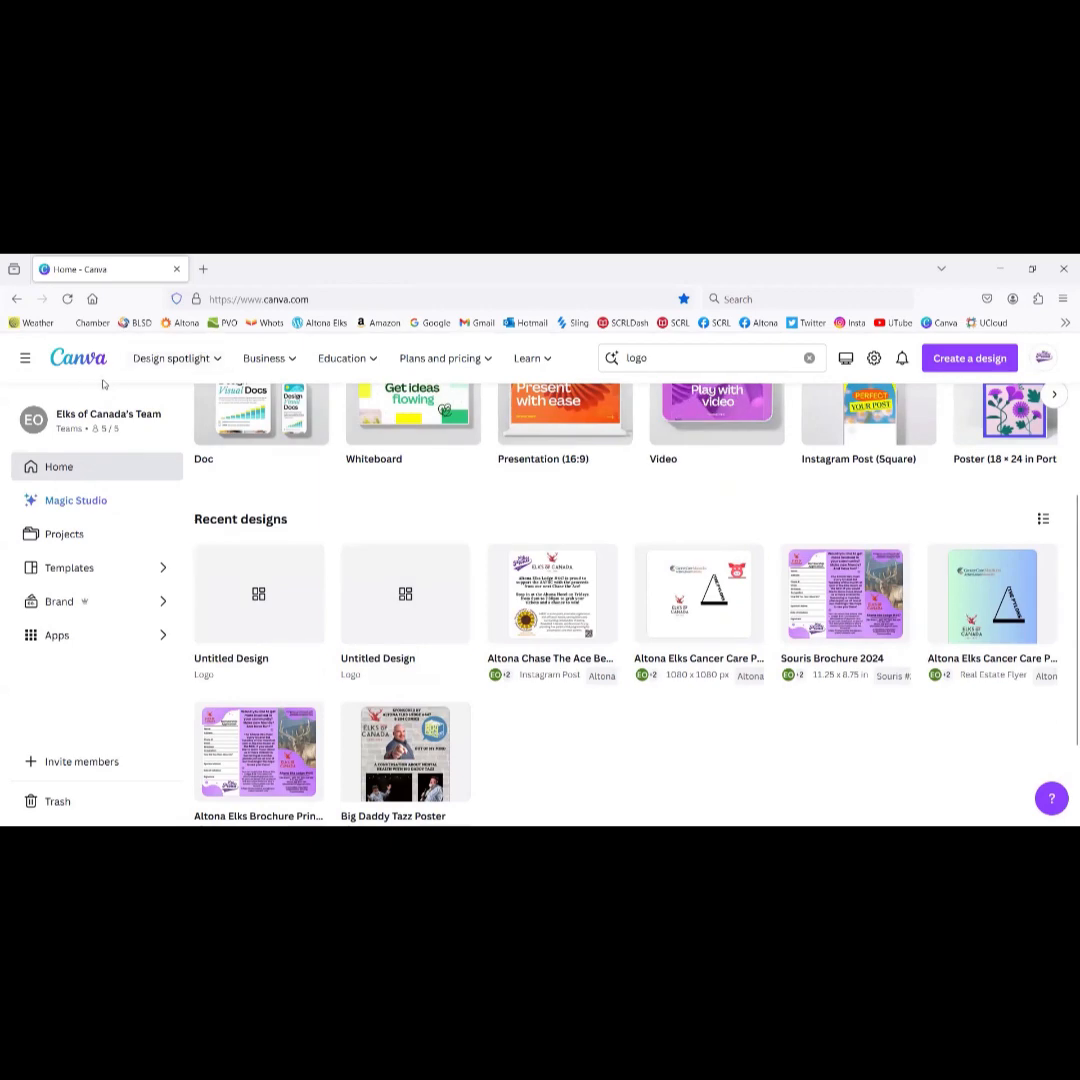
{"action": "left_click", "coordinate": [66, 300]}
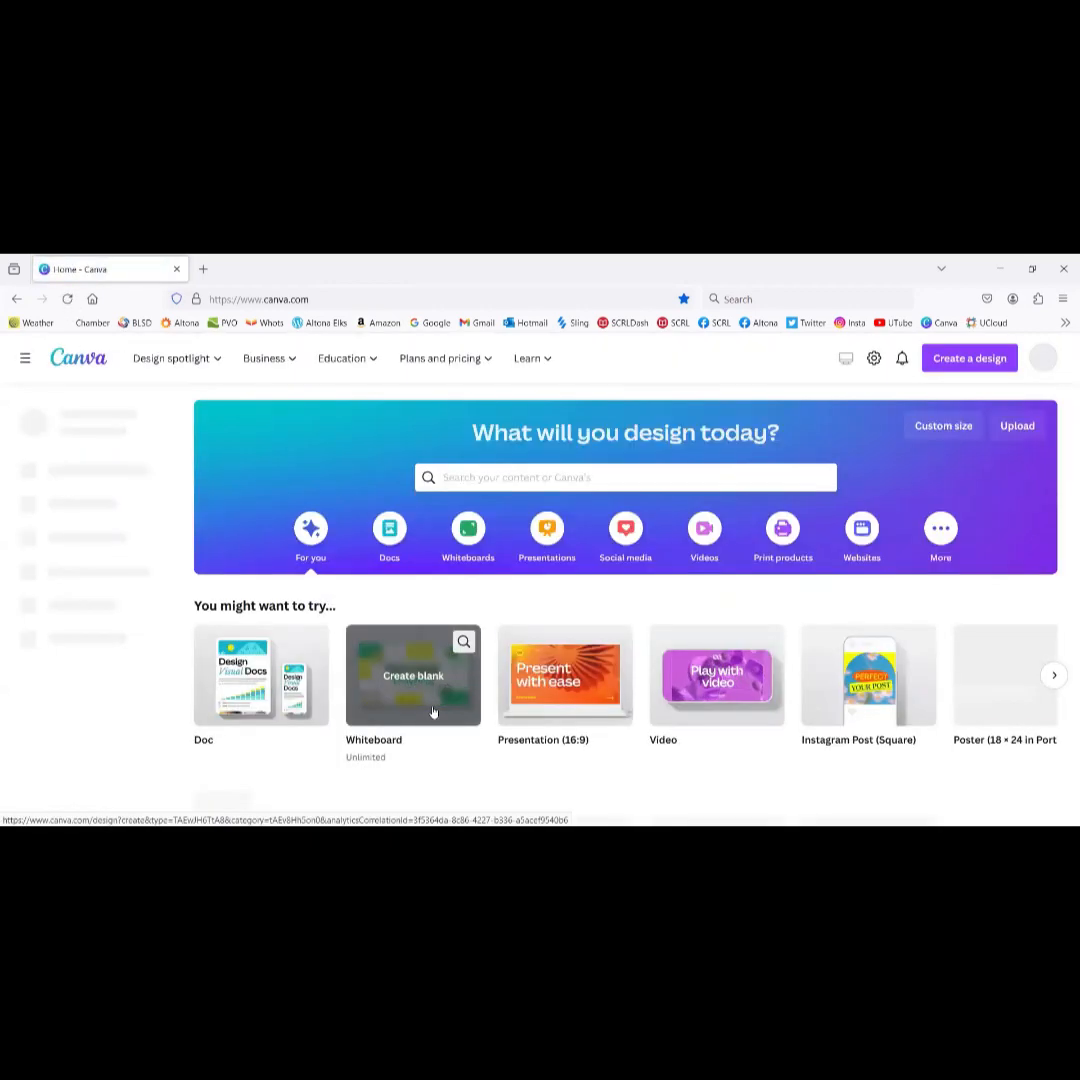
{"action": "scroll", "coordinate": [433, 712], "scroll_direction": "down", "scroll_amount": 5}
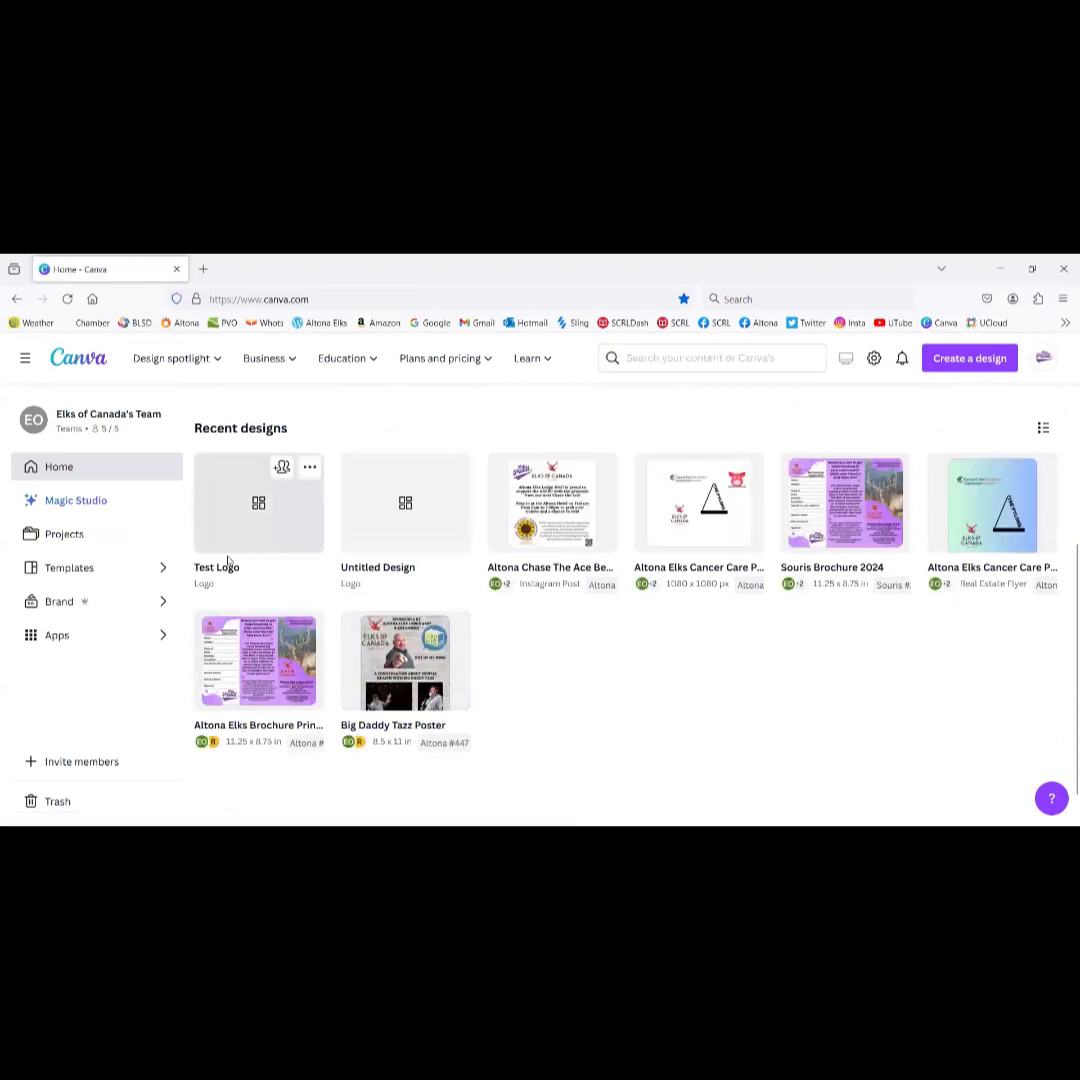
{"action": "left_click", "coordinate": [724, 534]}
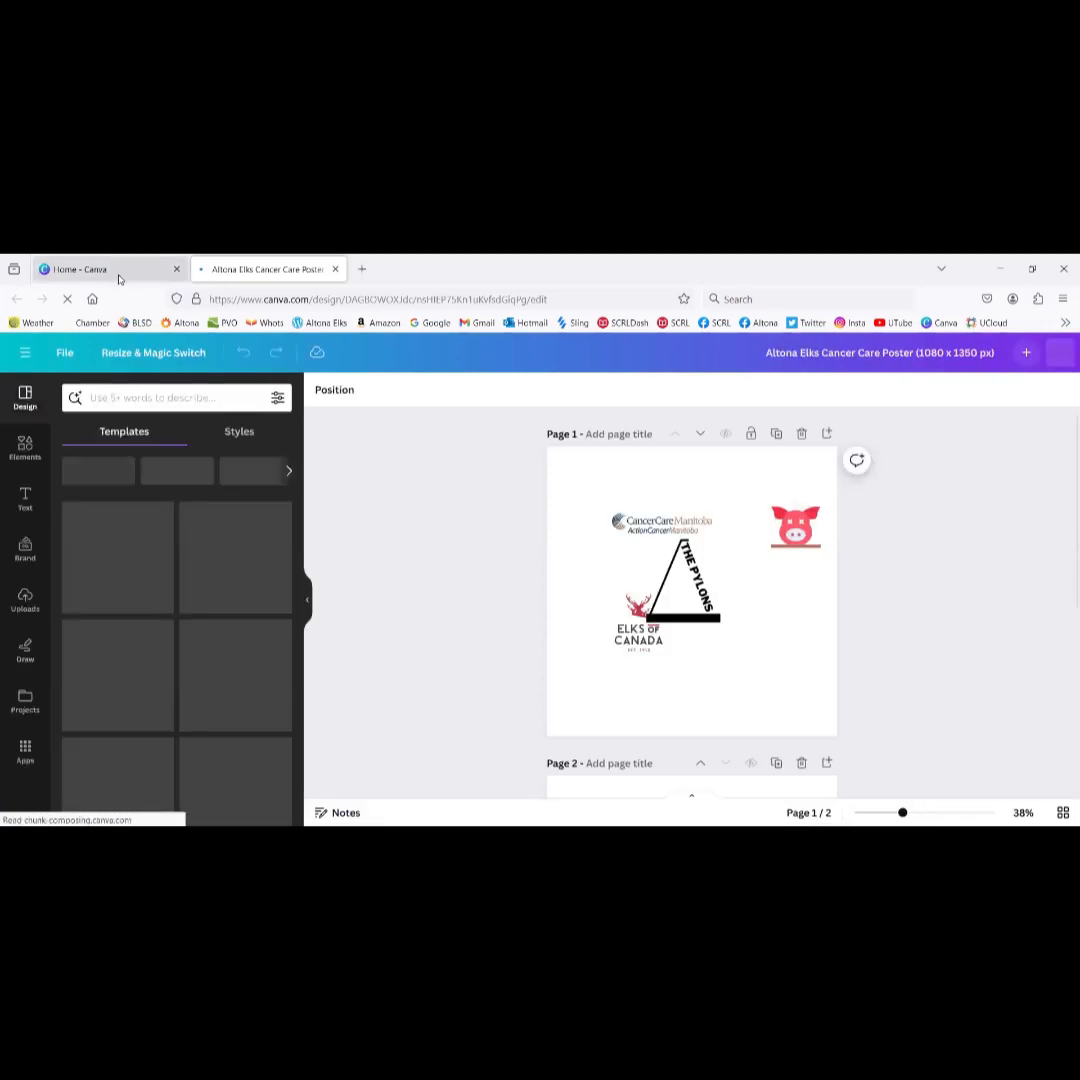
Step: Reopen Test Logo, select its Manitoba Elks logo to copy, and return to the poster
{"action": "left_click", "coordinate": [116, 270]}
{"action": "left_click", "coordinate": [267, 535]}
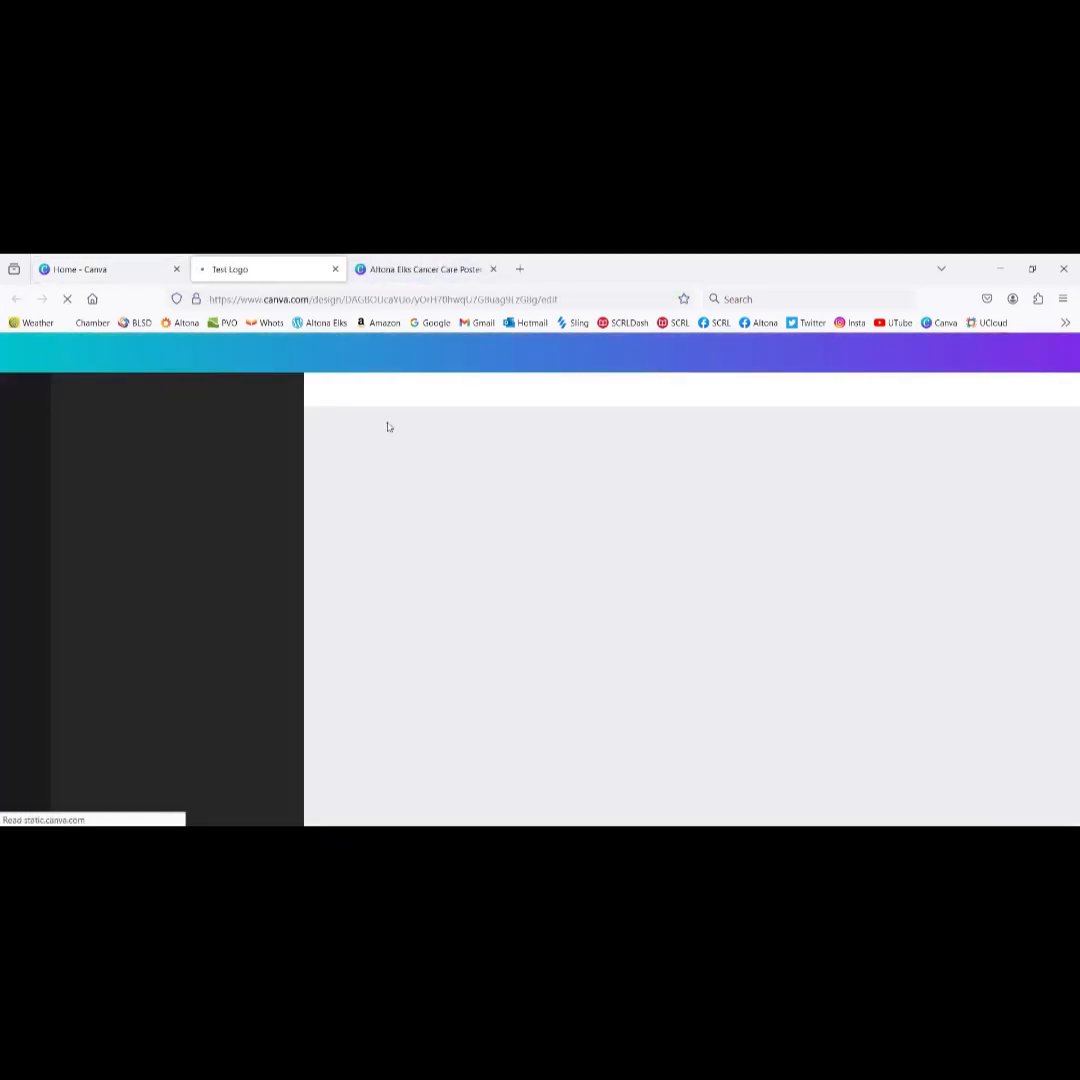
{"action": "left_click", "coordinate": [335, 270]}
{"action": "left_click", "coordinate": [287, 535]}
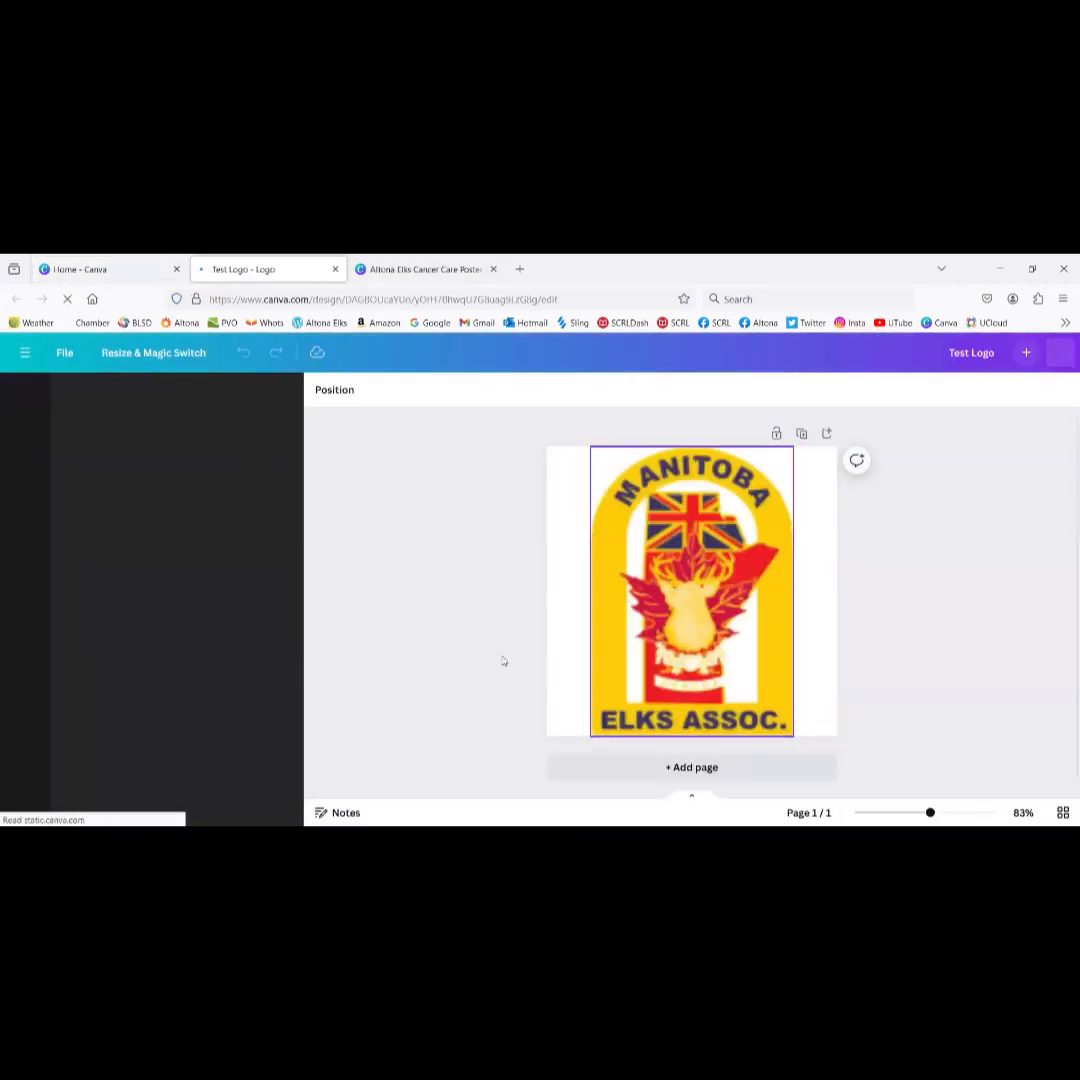
{"action": "left_click", "coordinate": [652, 594]}
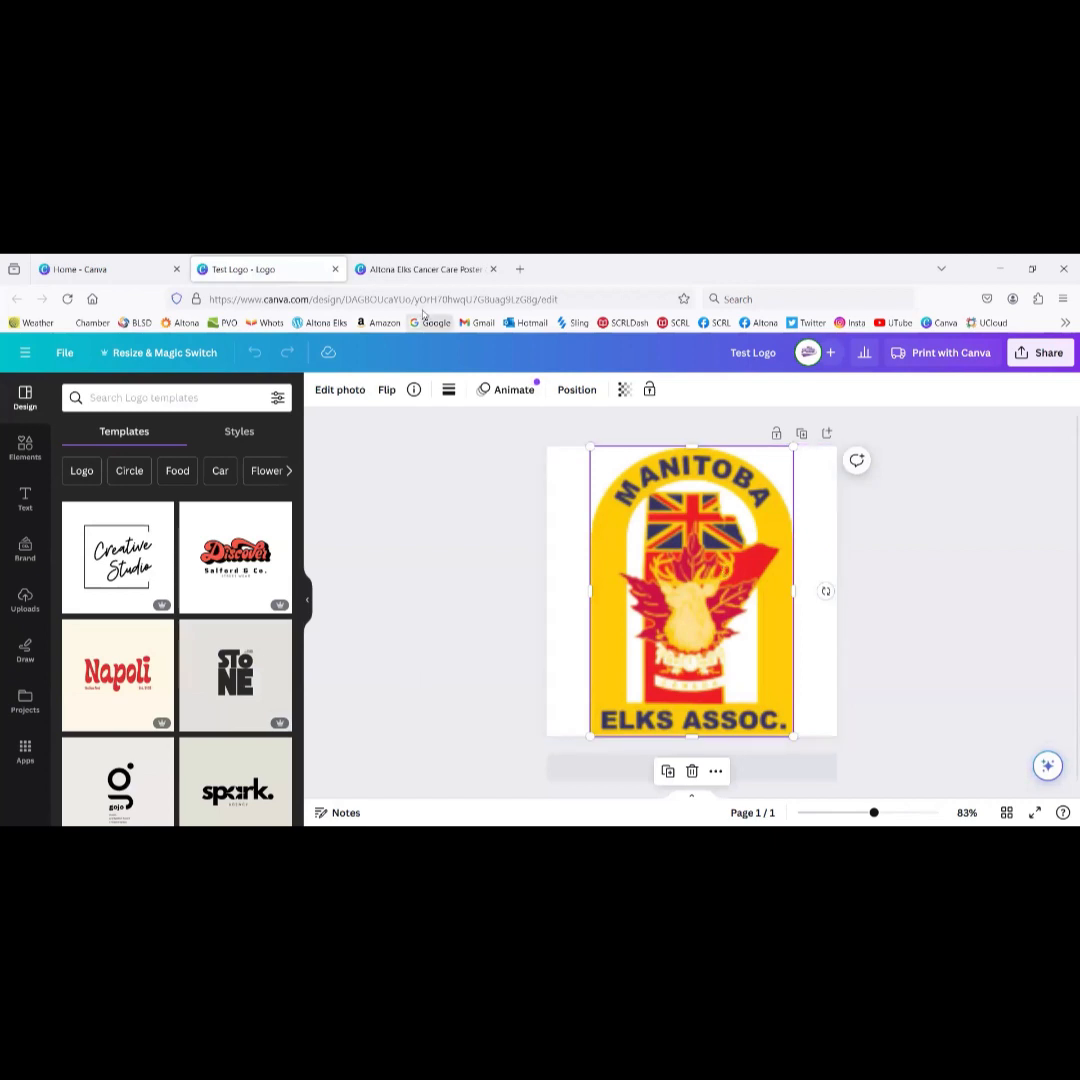
{"action": "left_click", "coordinate": [400, 269]}
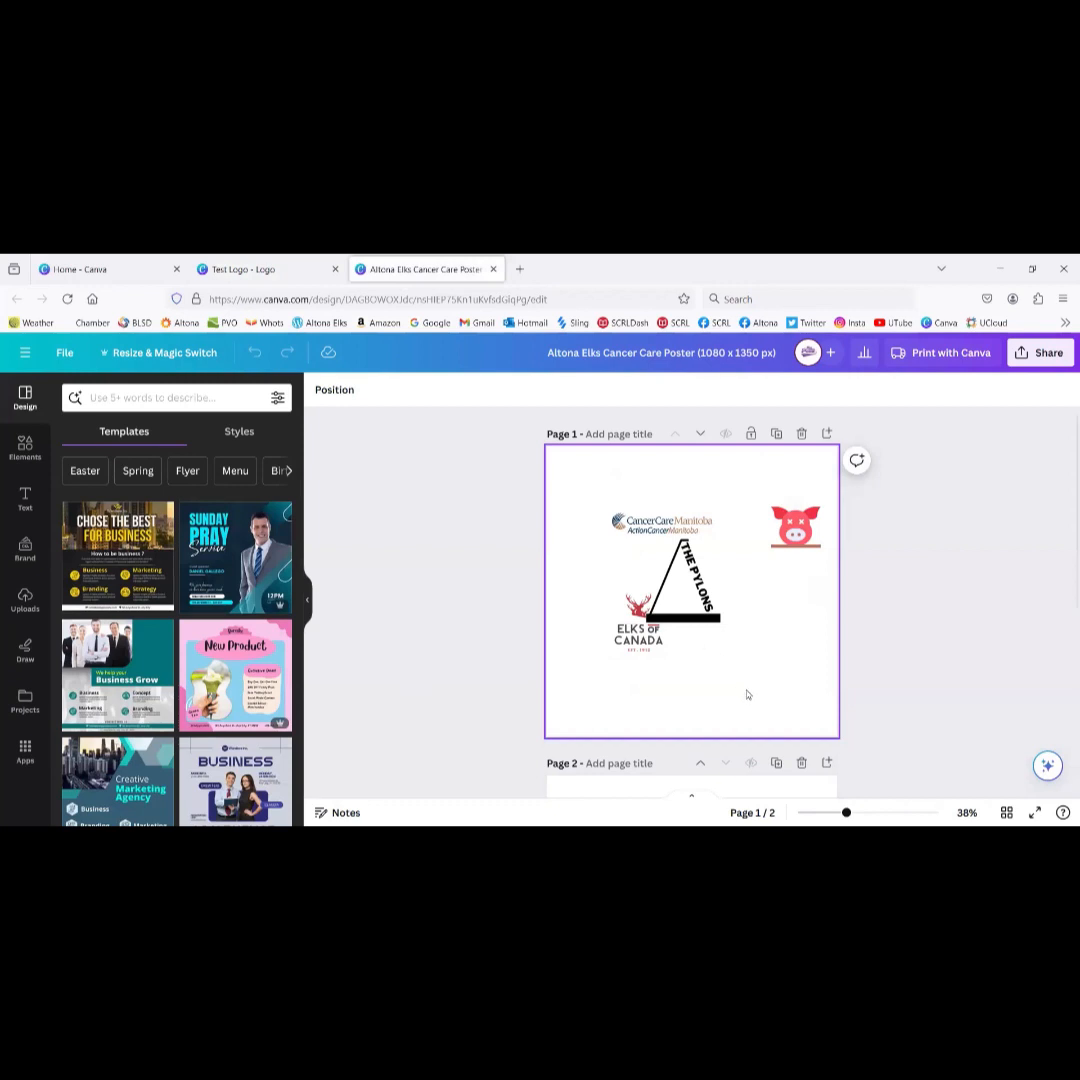
Step: Paste the Elks logo at the poster's bottom-right and set the page background to grey
{"action": "key", "text": "ctrl+v"}
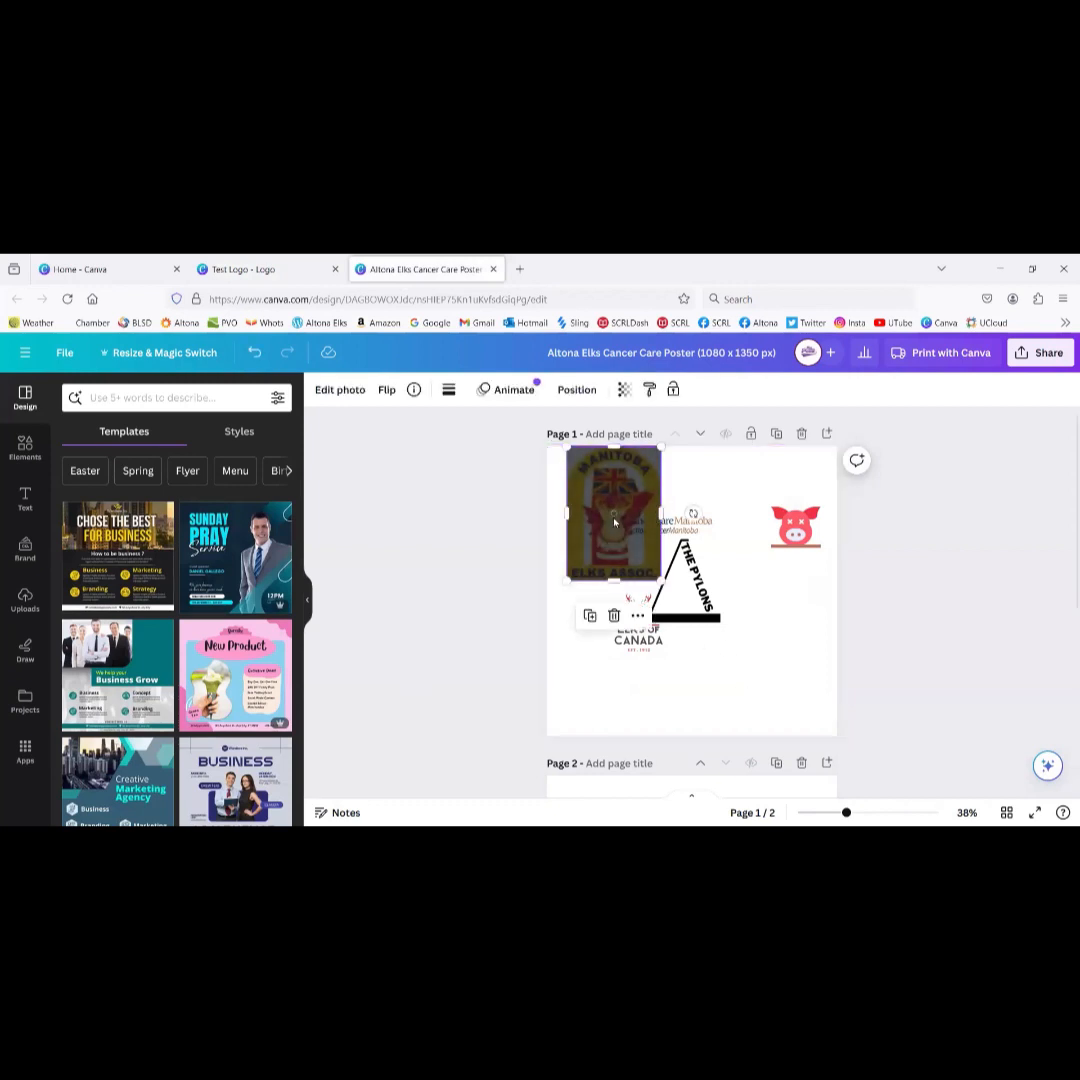
{"action": "left_click_drag", "start_coordinate": [612, 514], "coordinate": [769, 655]}
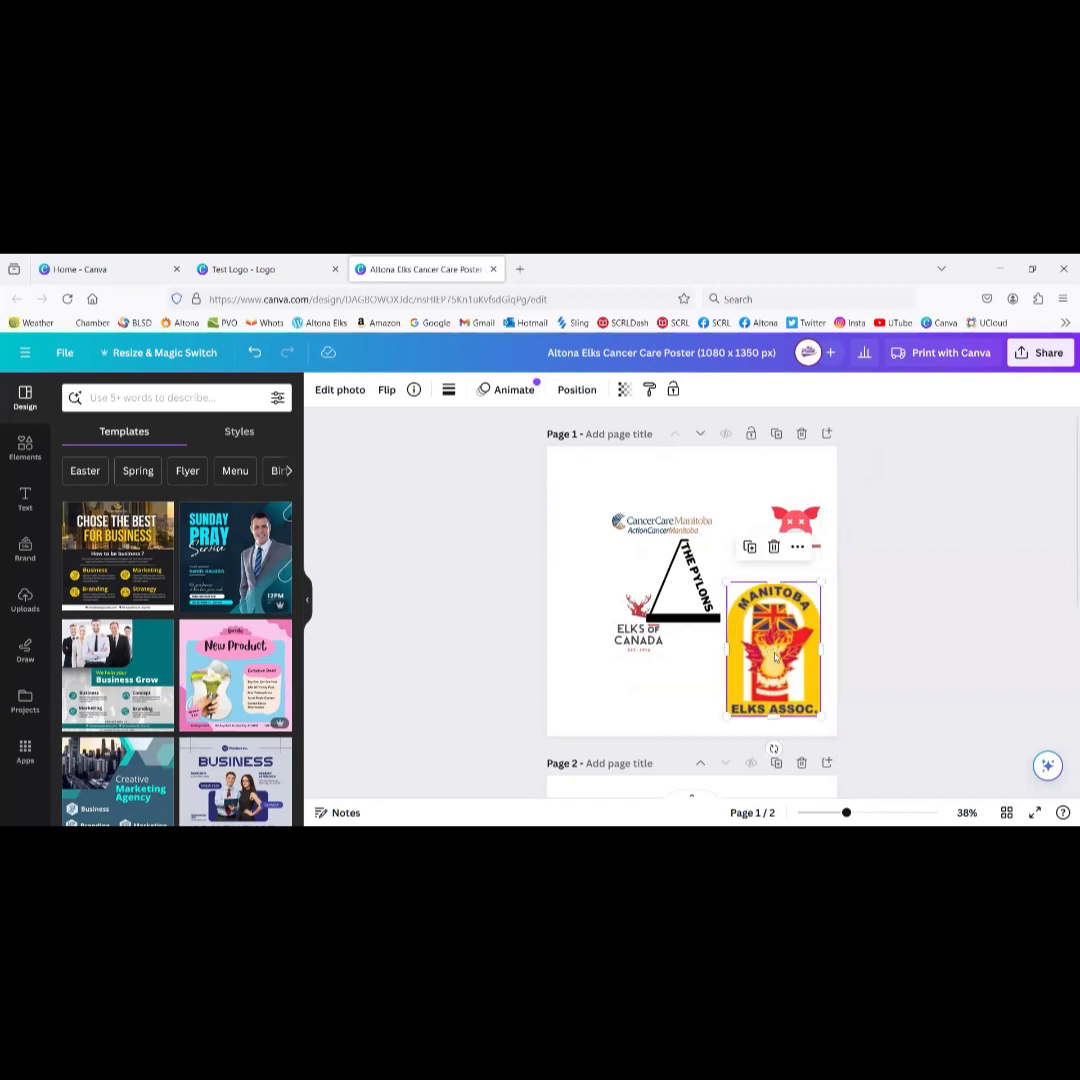
{"action": "left_click", "coordinate": [566, 506]}
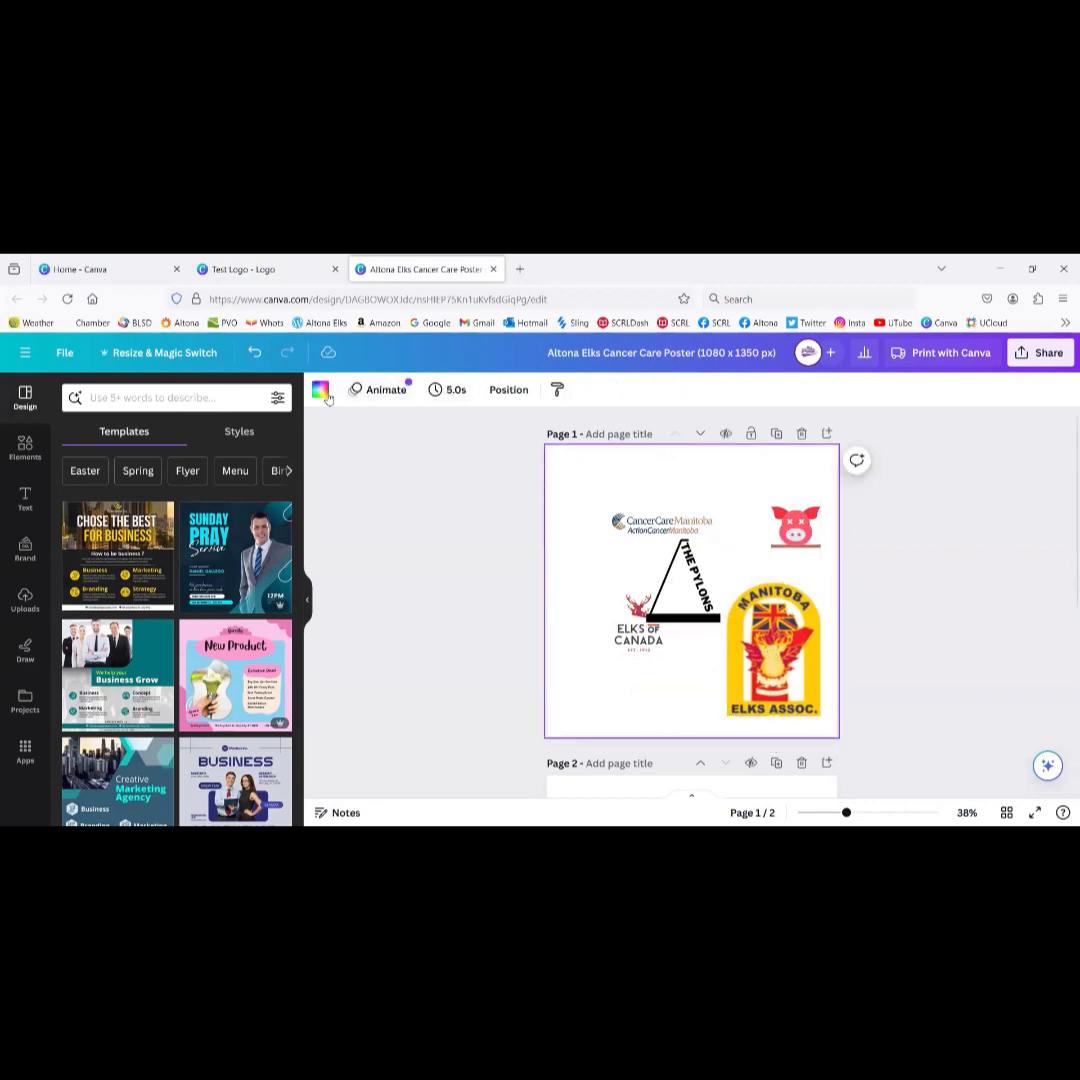
{"action": "left_click", "coordinate": [321, 391]}
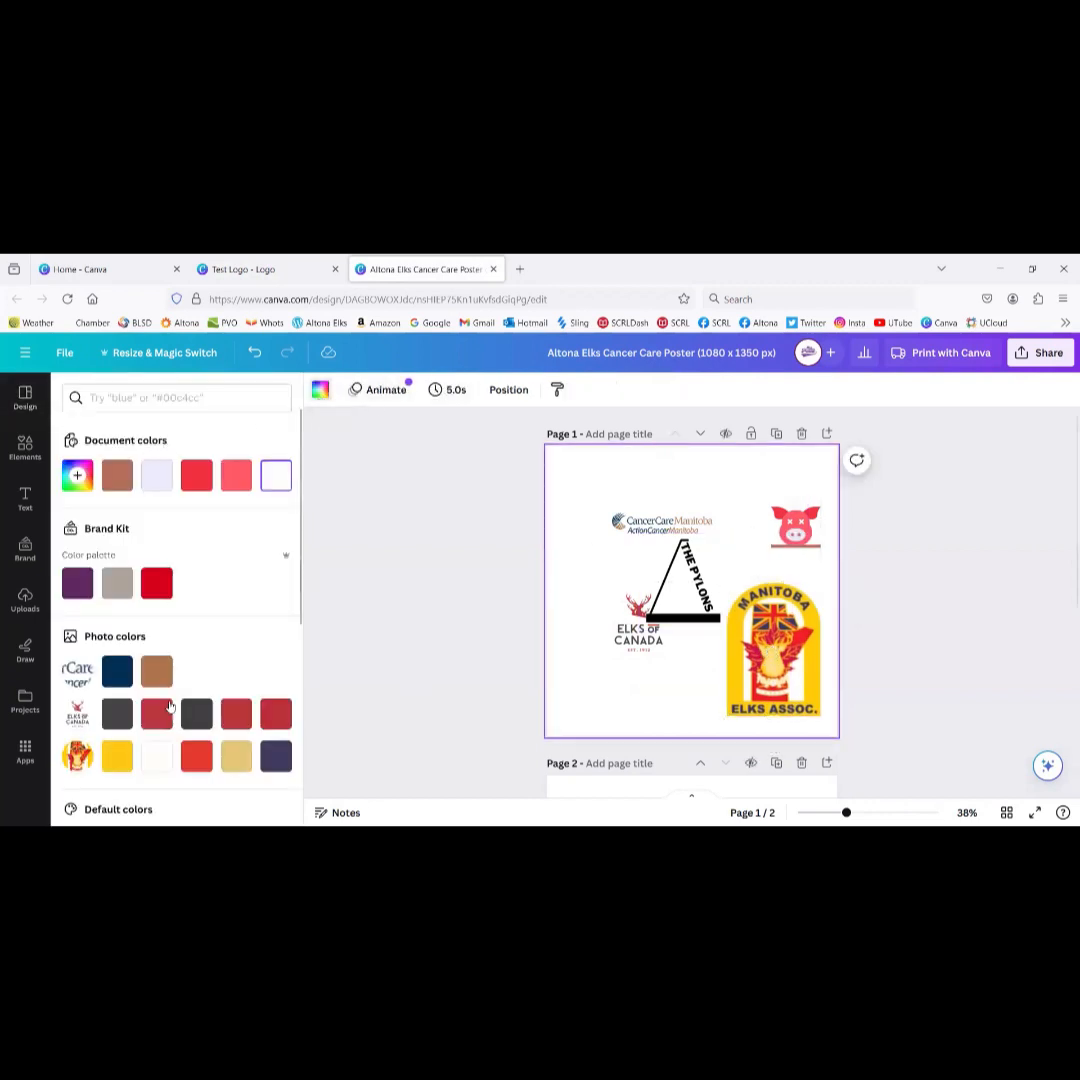
{"action": "left_click", "coordinate": [118, 758]}
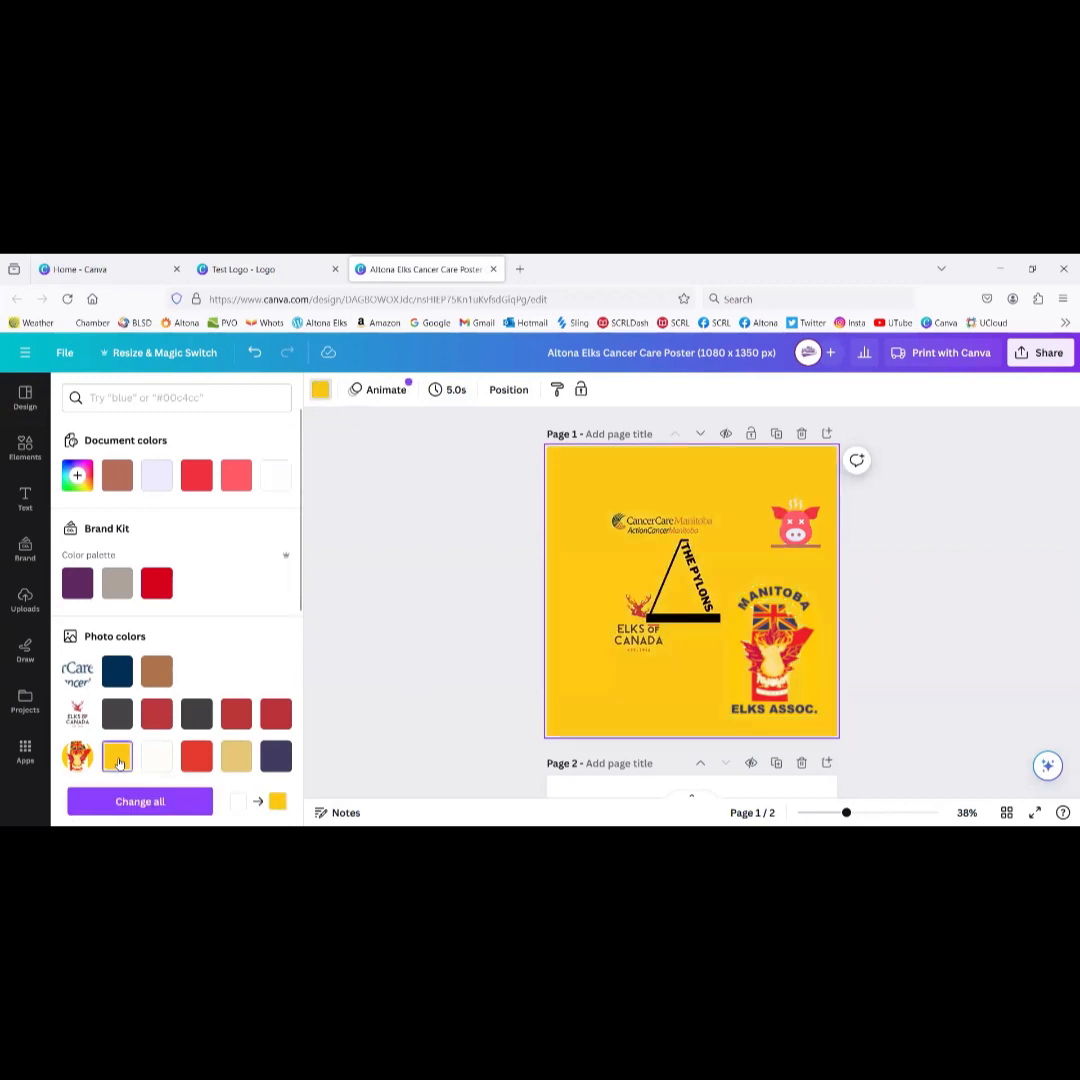
{"action": "left_click", "coordinate": [197, 757]}
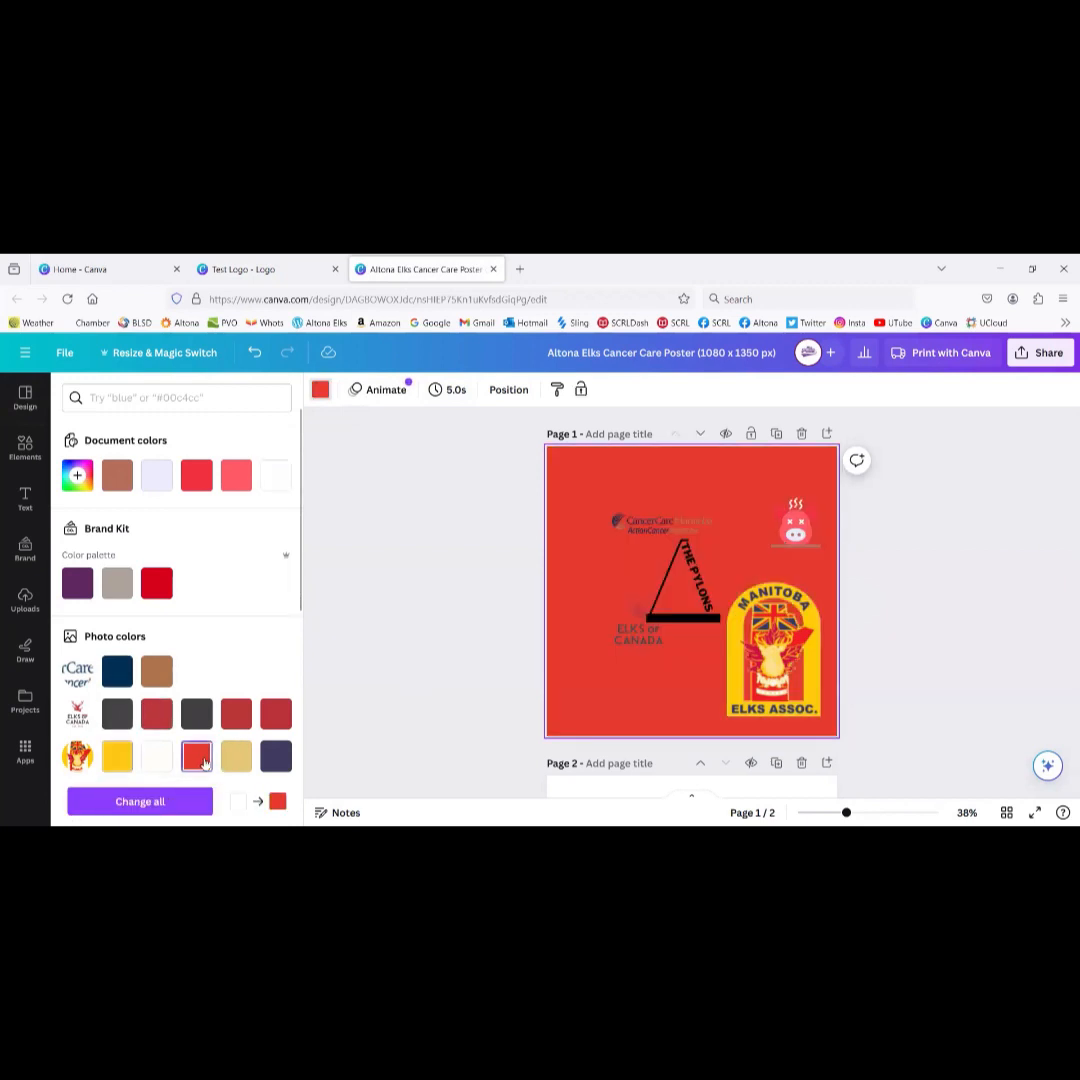
{"action": "left_click", "coordinate": [117, 588]}
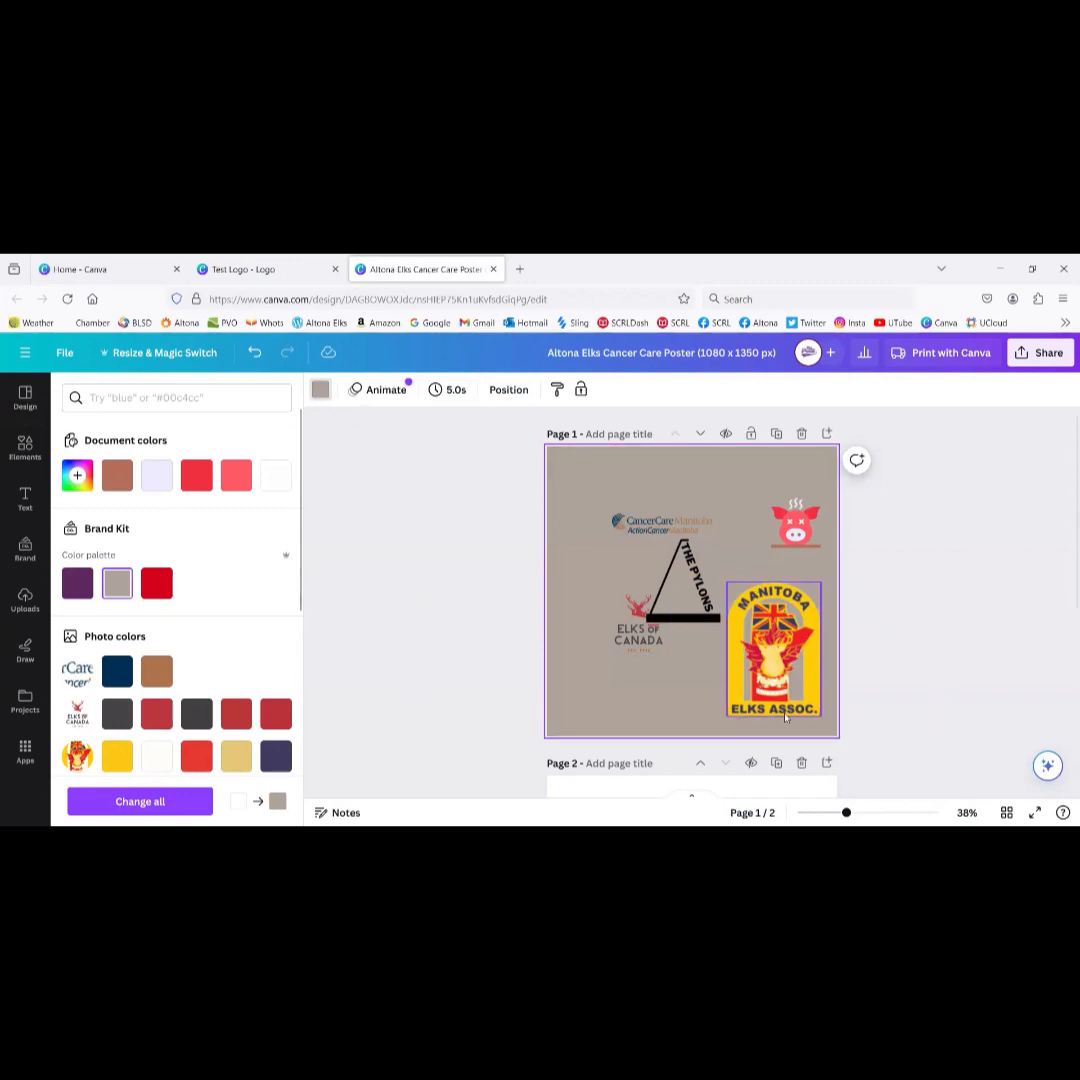
{"action": "left_click", "coordinate": [268, 270]}
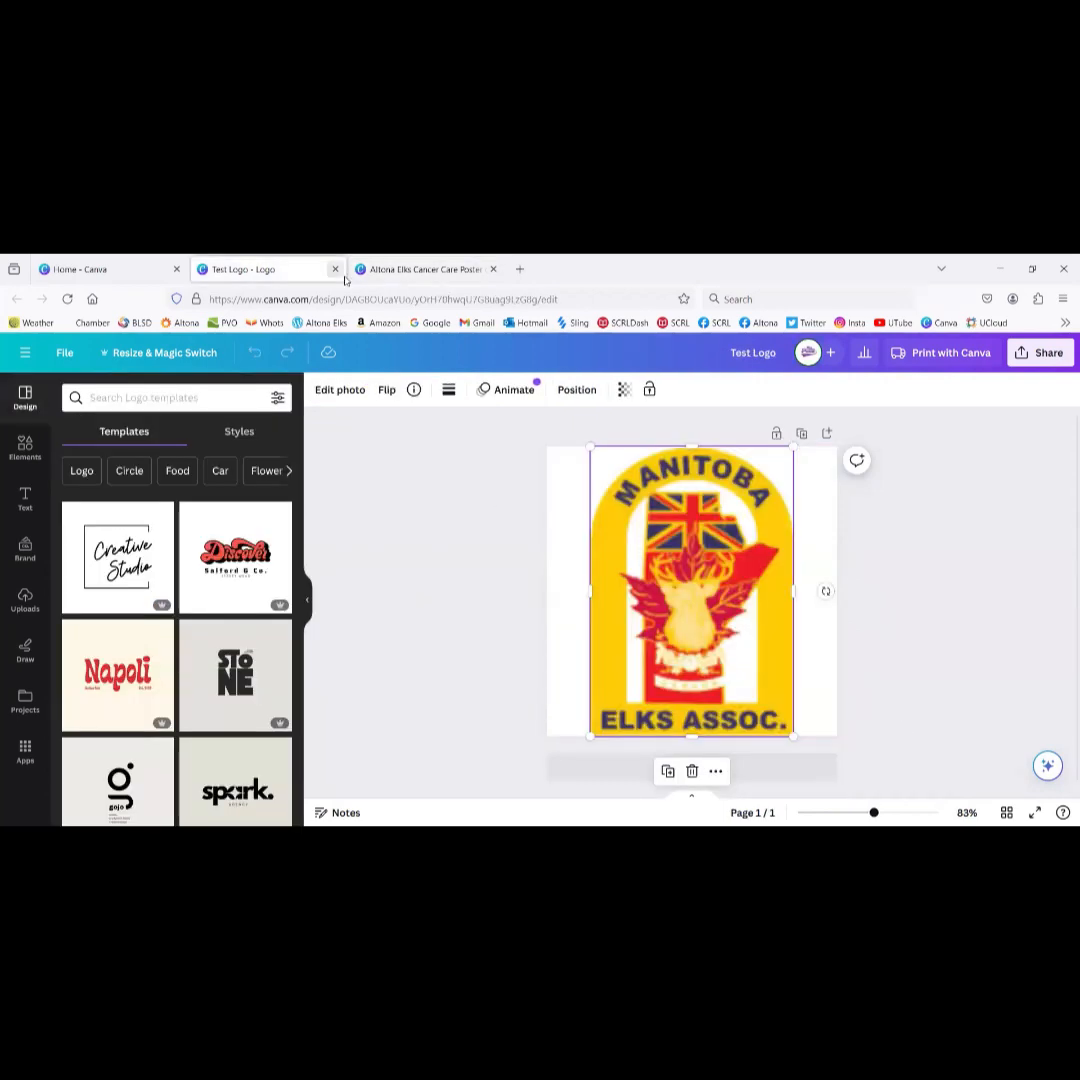
Step: Trash the Test Logo design and check Recent designs no longer list it
{"action": "left_click", "coordinate": [335, 269]}
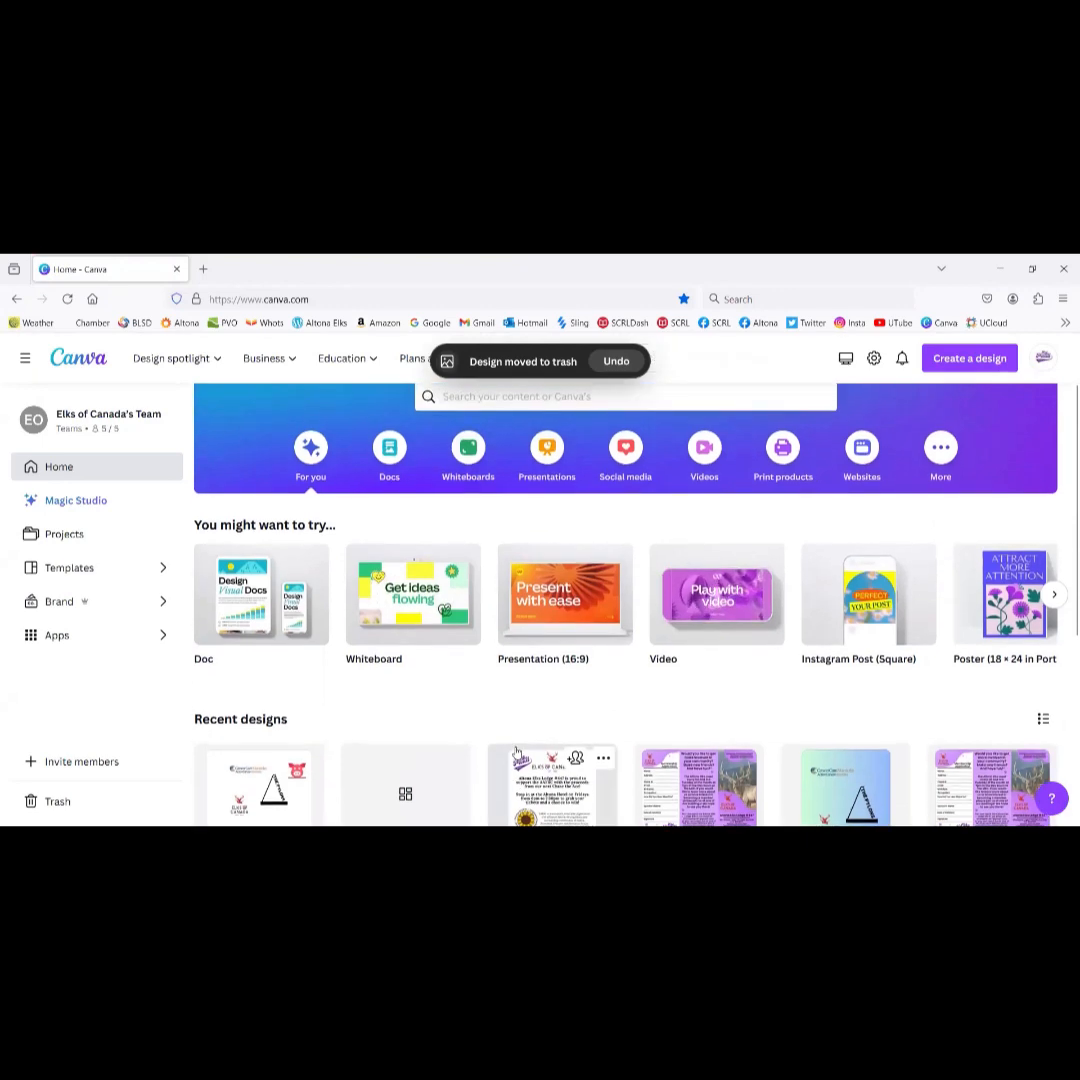
{"action": "scroll", "coordinate": [516, 752], "scroll_direction": "down", "scroll_amount": 3}
{"action": "scroll", "coordinate": [516, 752], "scroll_direction": "up", "scroll_amount": 2}
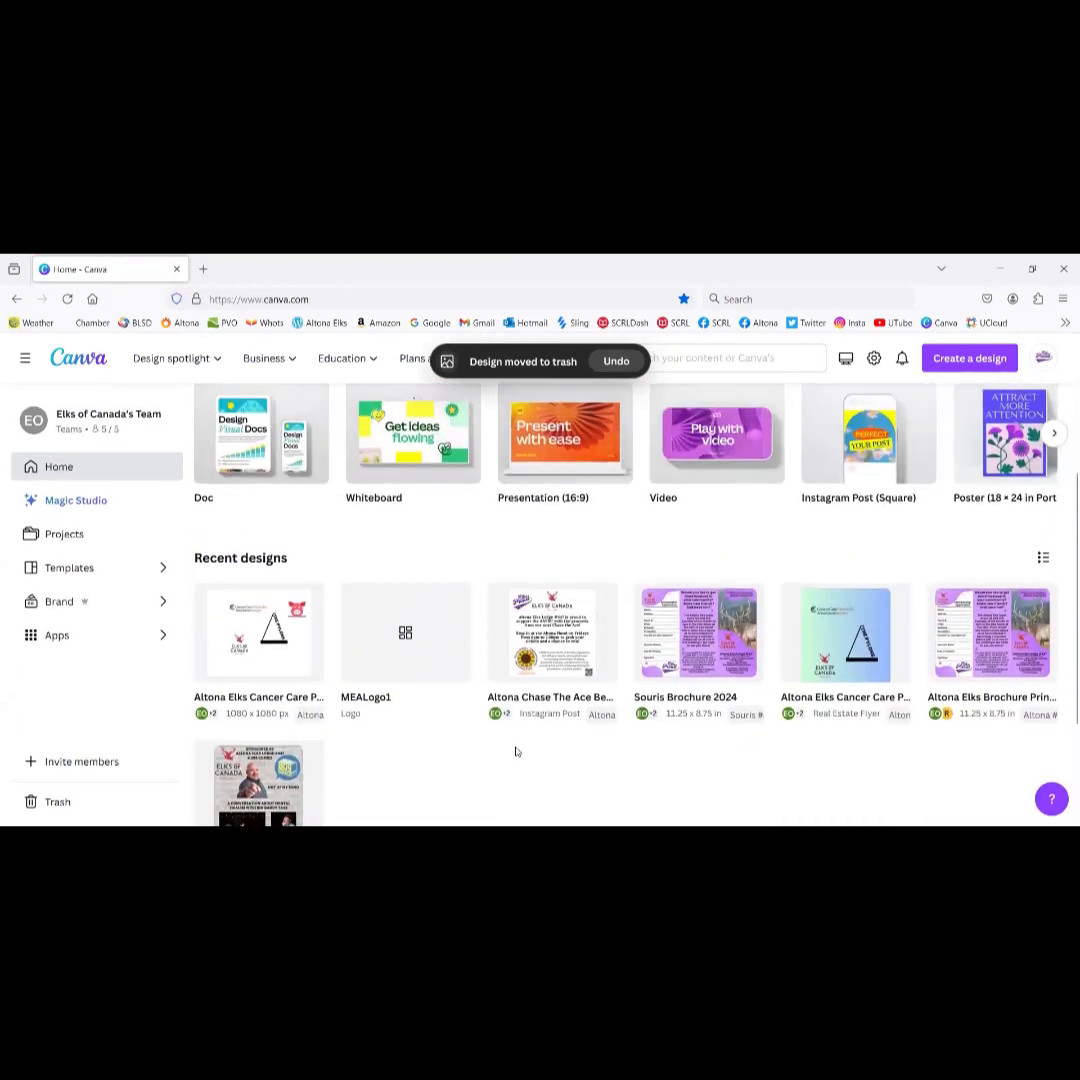
{"action": "scroll", "coordinate": [516, 752], "scroll_direction": "down", "scroll_amount": 2}
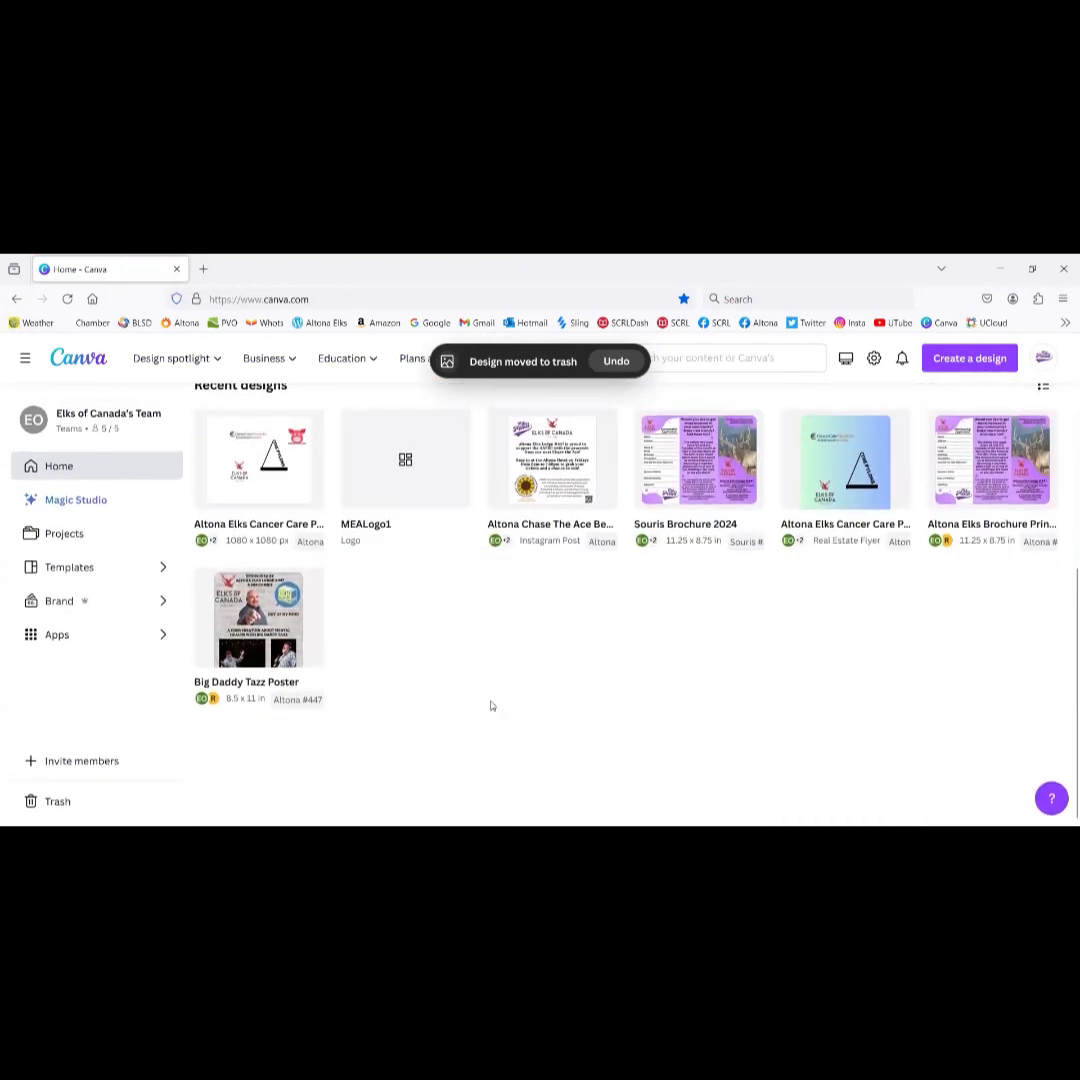